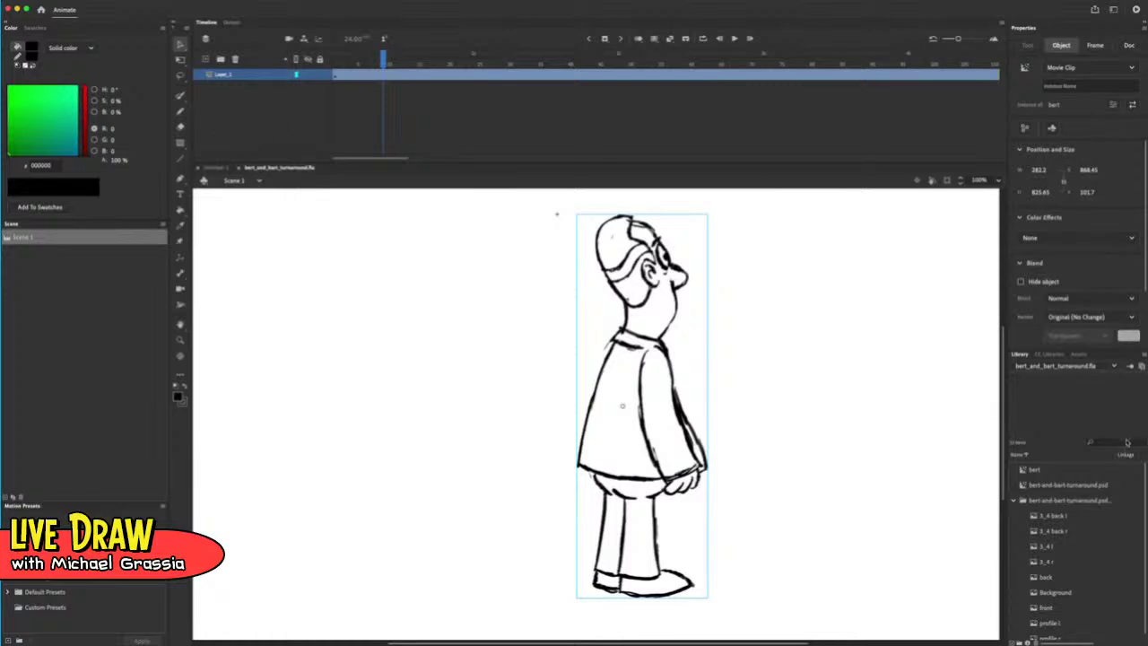
Collapse the bert-and-bart-turnaround.psd assets folder in the library
scroll(1058, 556, down, 1)
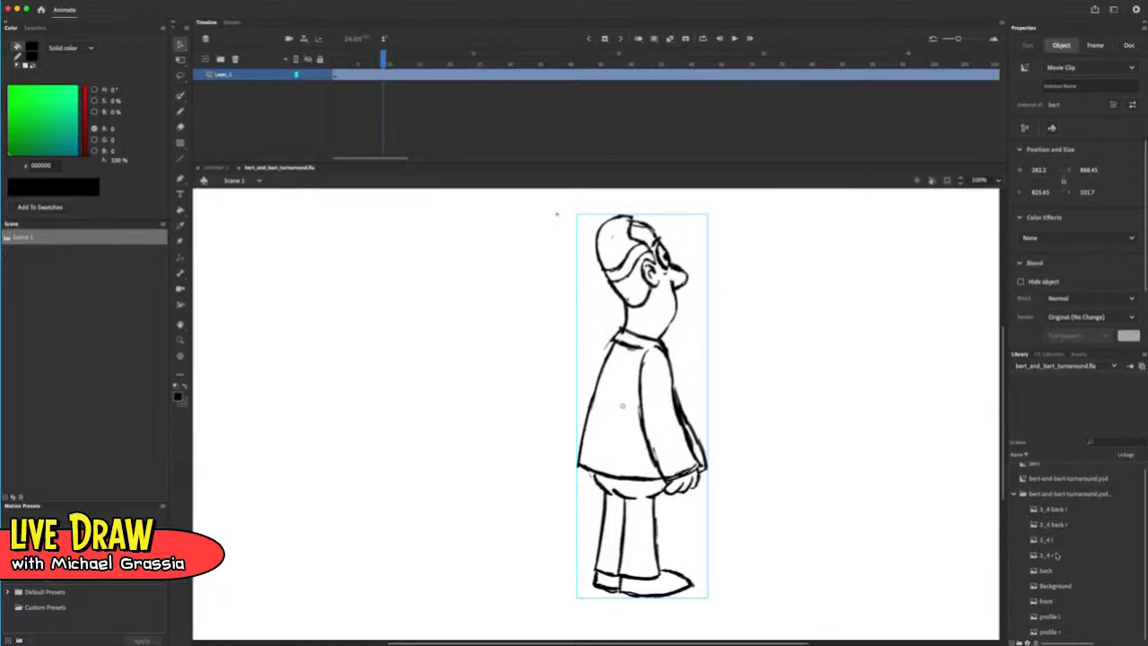
click(1014, 495)
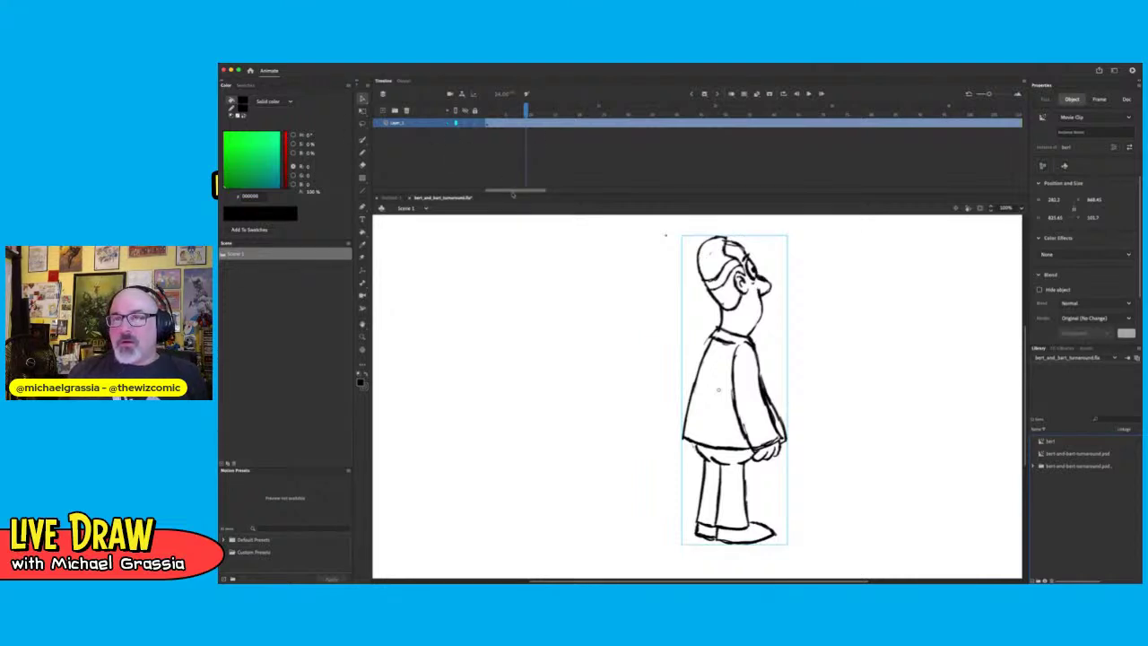
Deselect the Bert drawing and play the timeline of the turnaround file
click(546, 156)
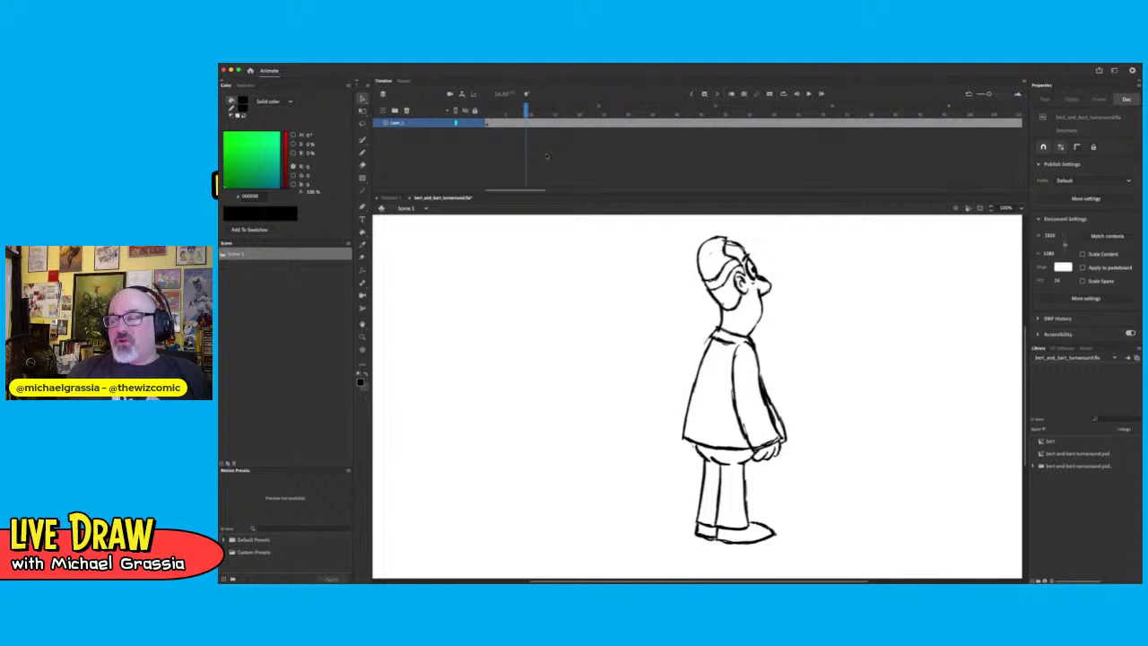
key(Return)
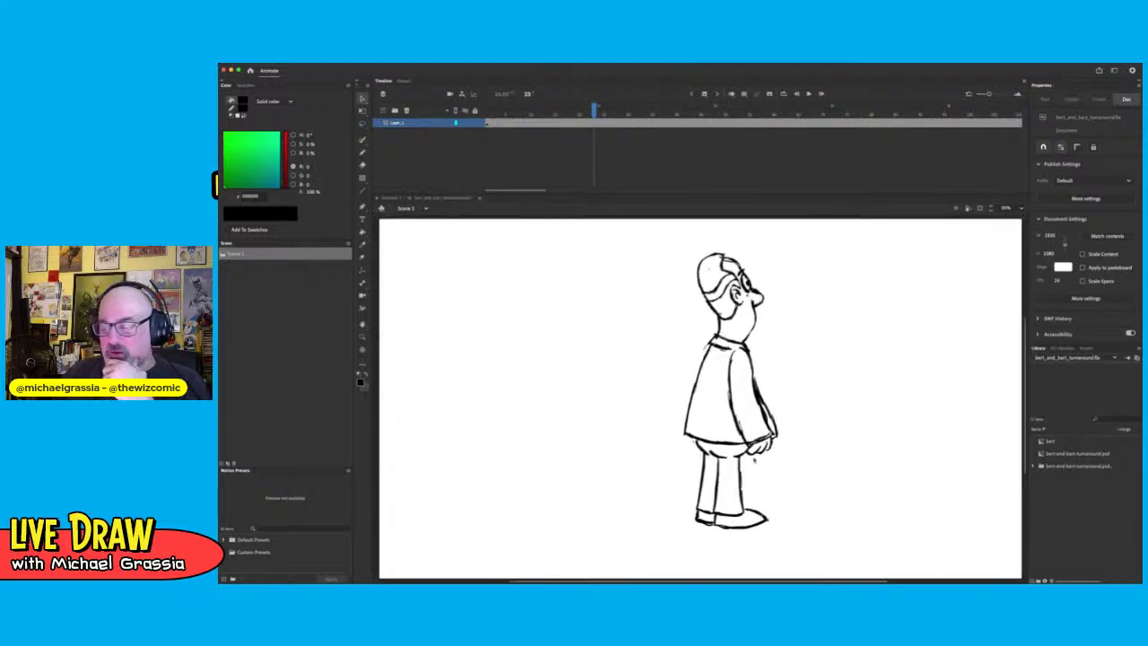
scroll(736, 461, up, 5)
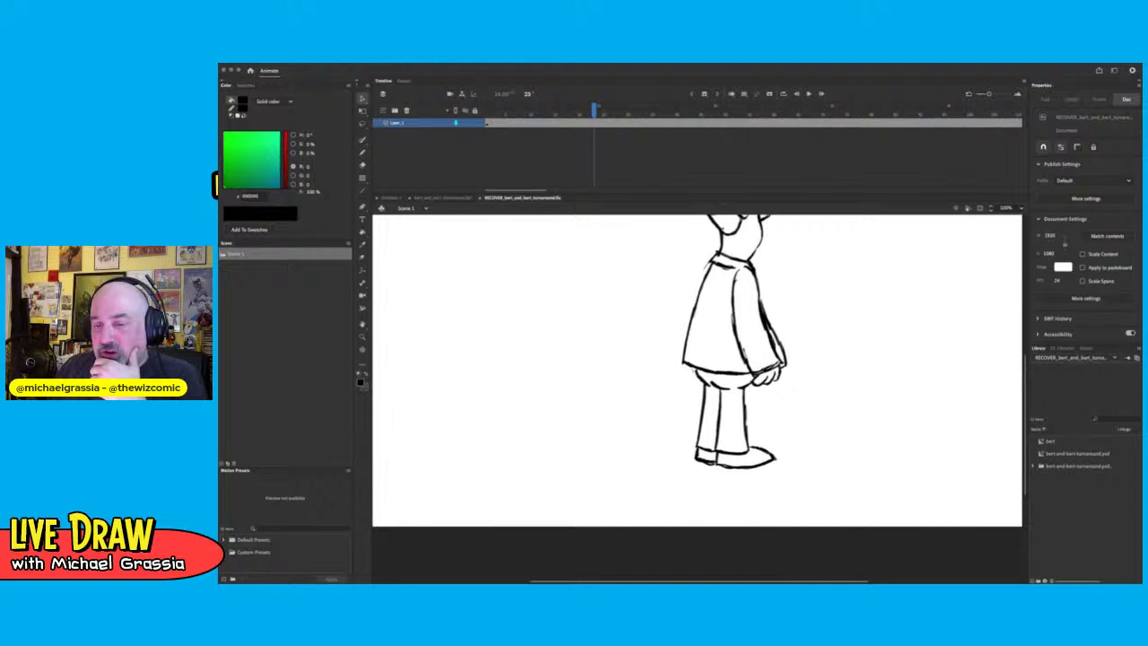
Add the LilBittyBit (1).mp3 sound to Layer_1 and clear the Bert drawing's keyframe so the sound starts at frame 1
drag(567, 280, 577, 336)
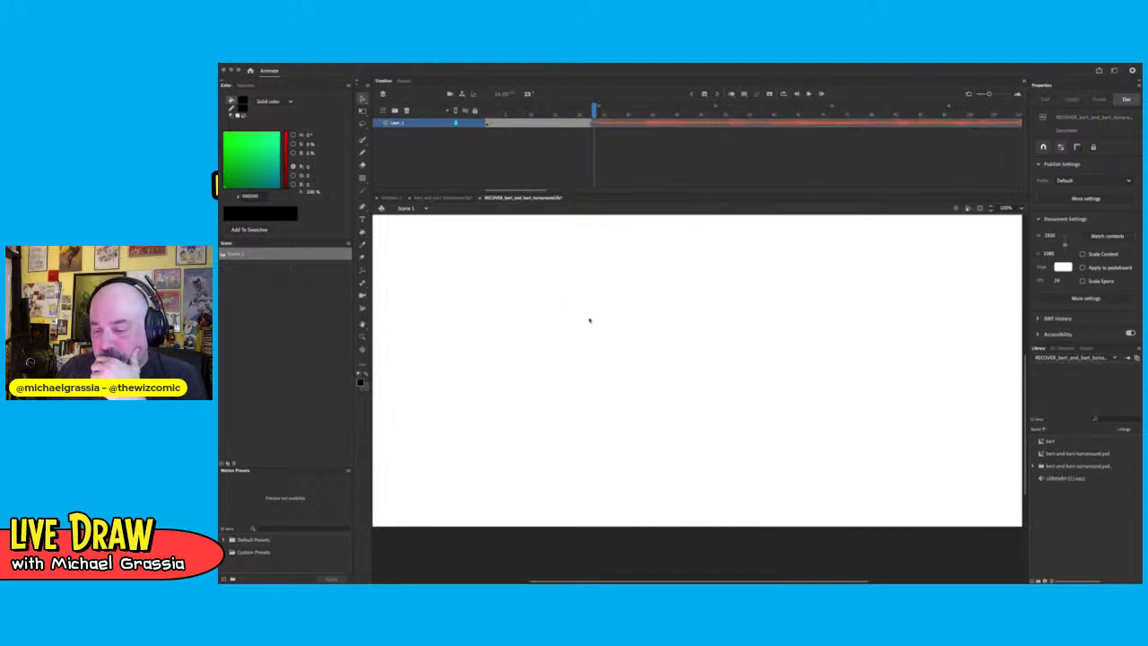
click(558, 123)
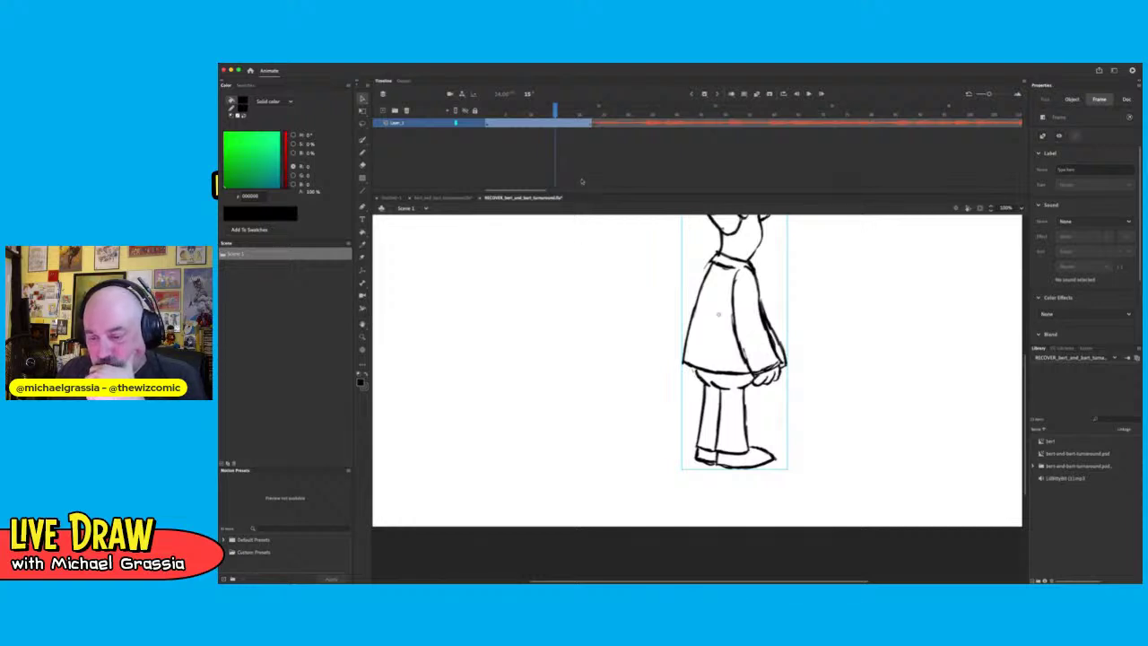
key(Delete)
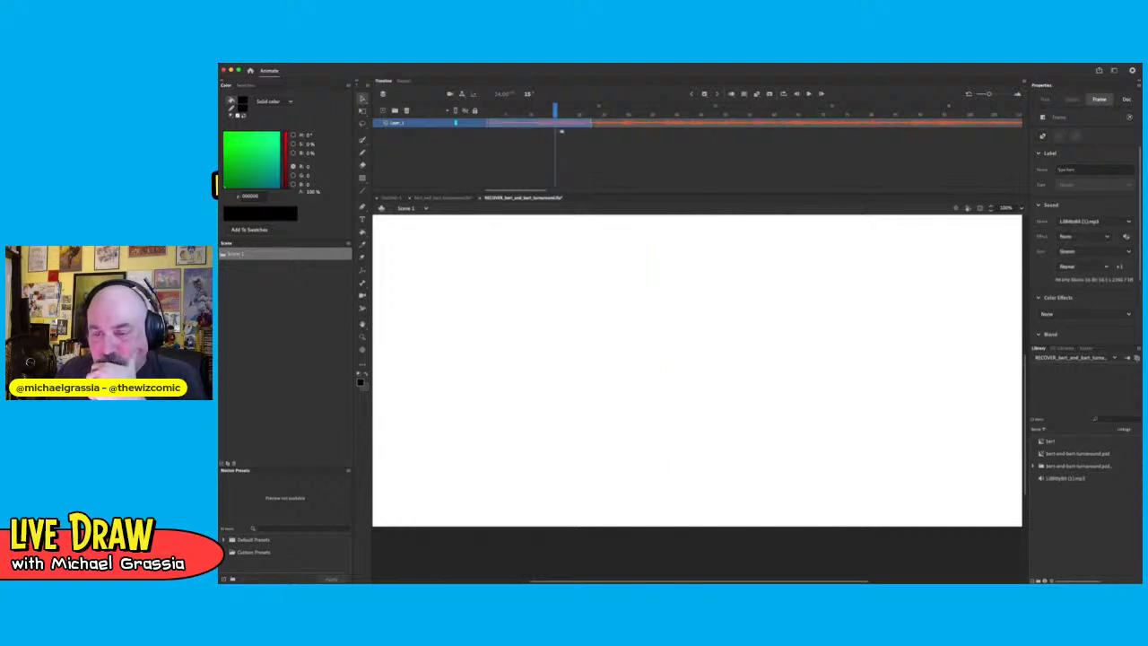
drag(555, 110, 476, 124)
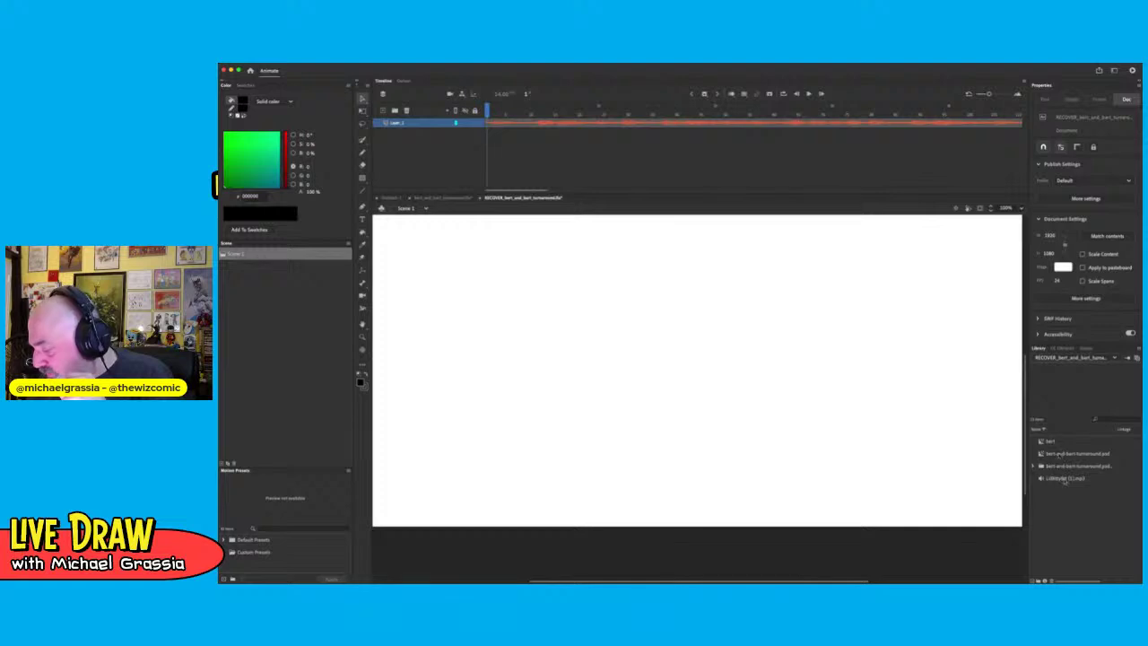
click(1064, 479)
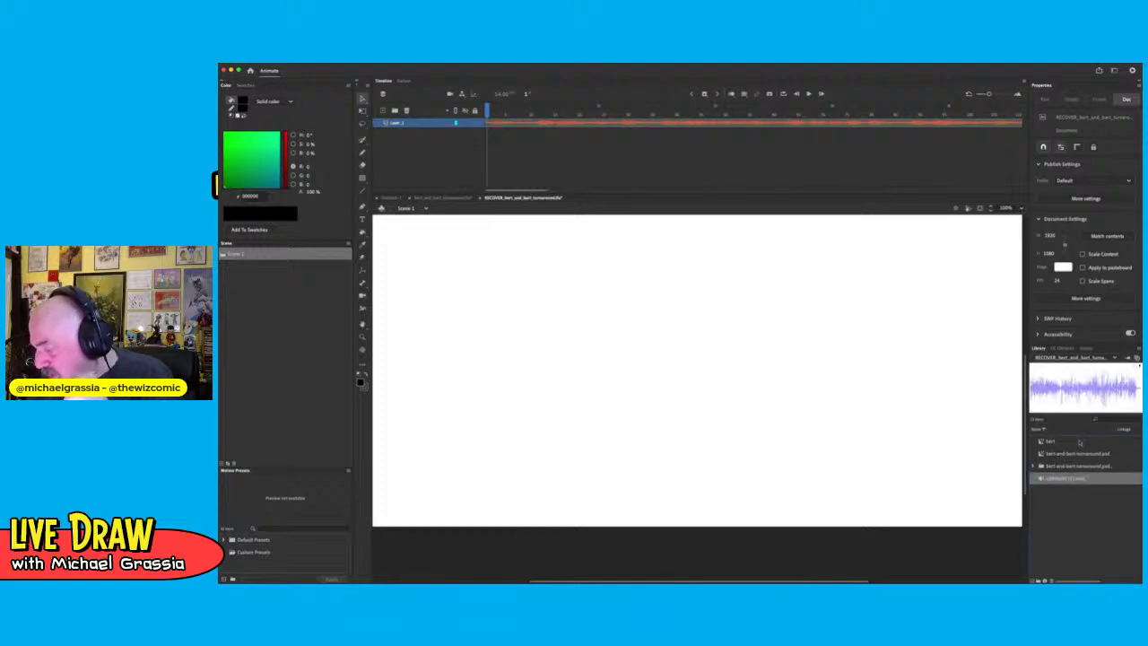
Switch to the Untitled-1 document and extend Layer_1 with the sound to frame 600
click(392, 197)
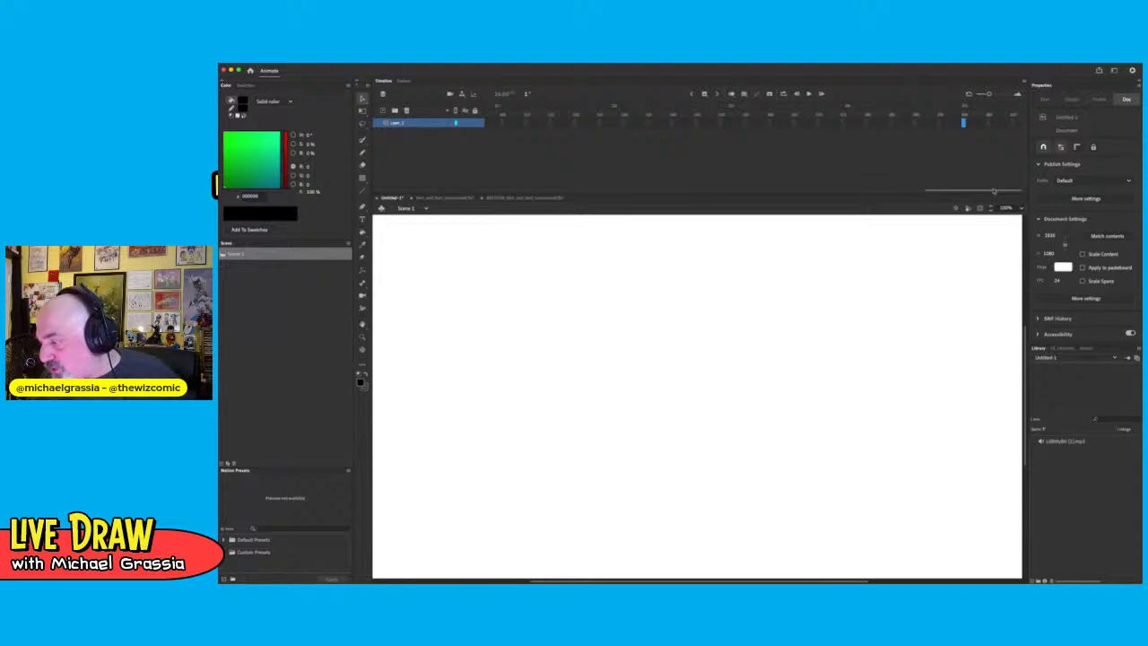
key(F5)
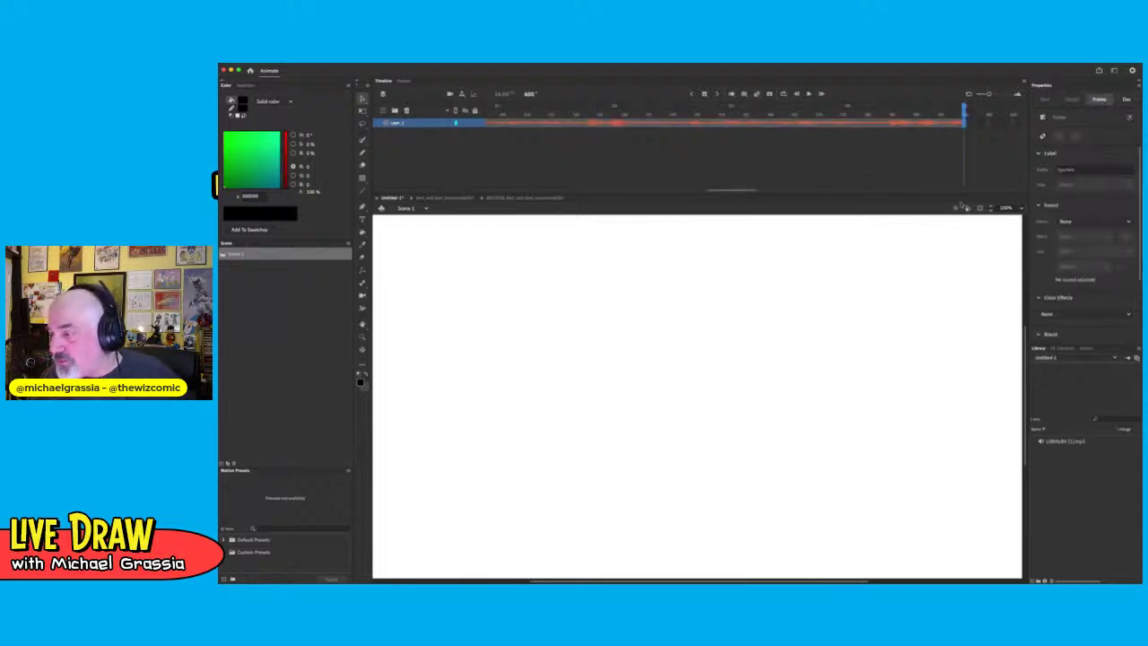
Insert more frames on Layer_1 in stages until it reaches frame 1440
drag(739, 189, 996, 189)
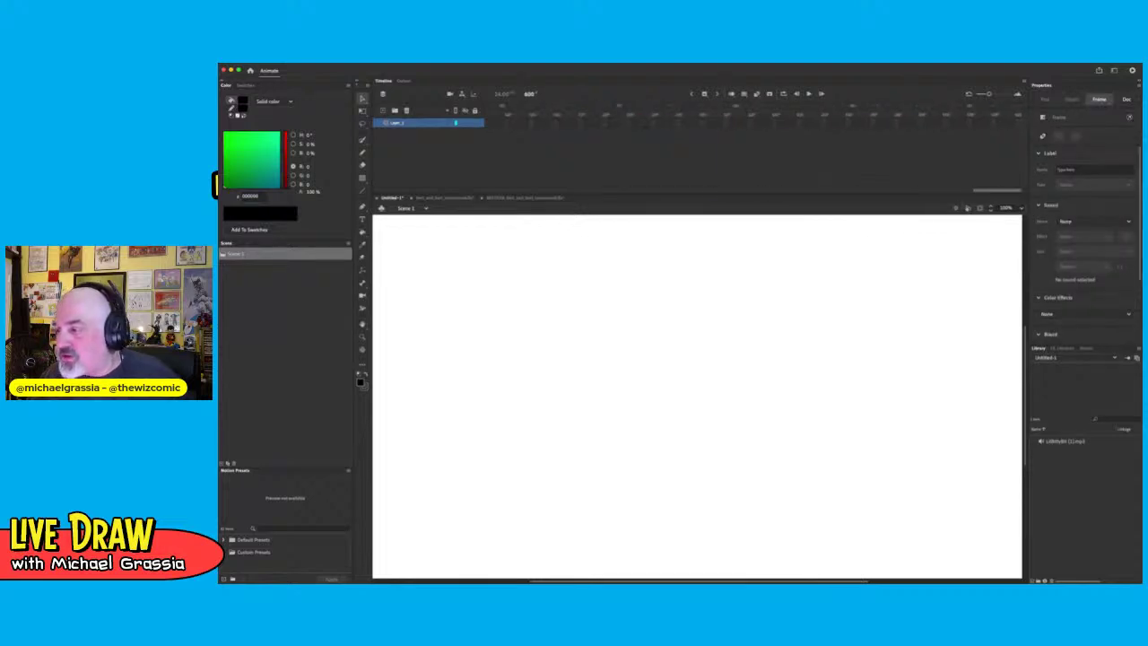
click(1017, 123)
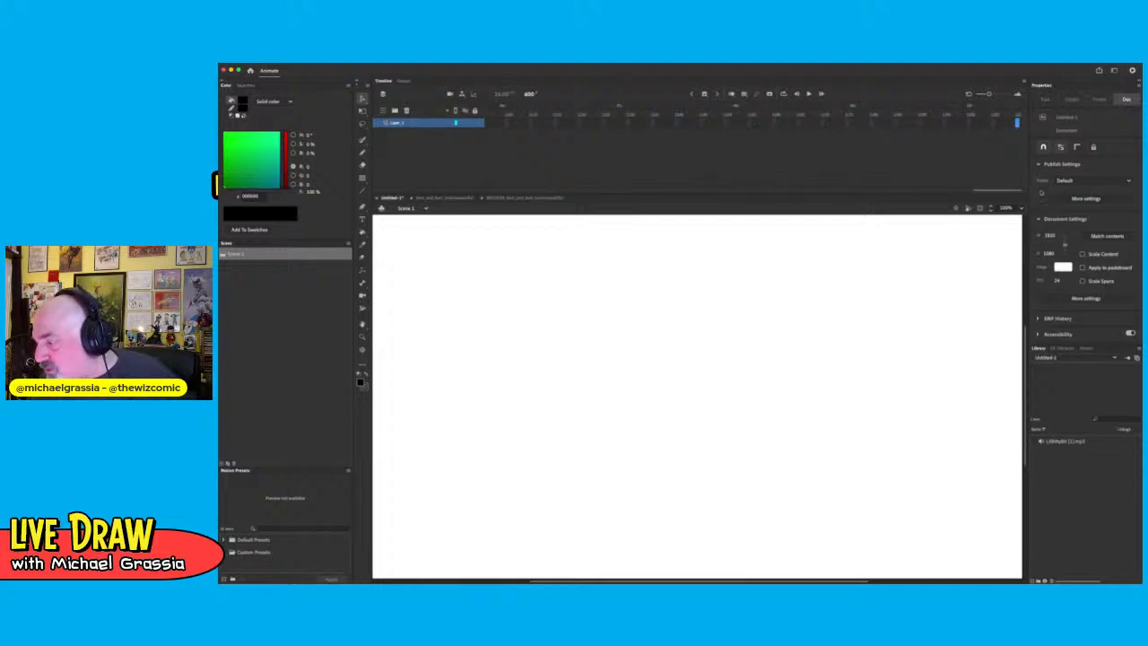
key(F5)
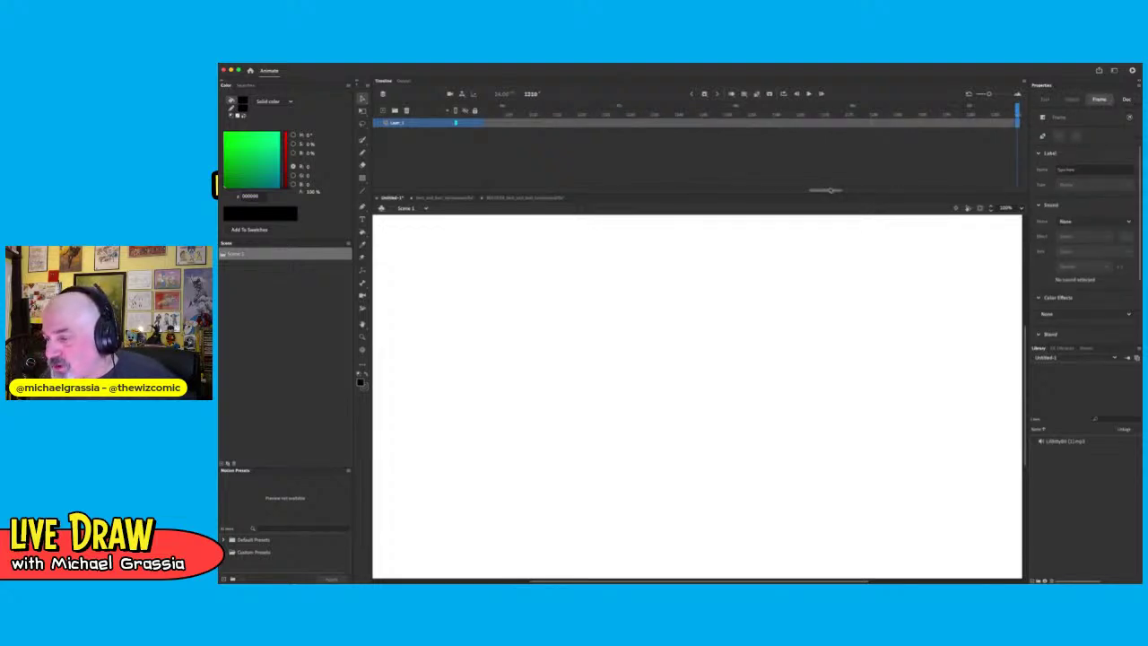
drag(834, 188, 916, 190)
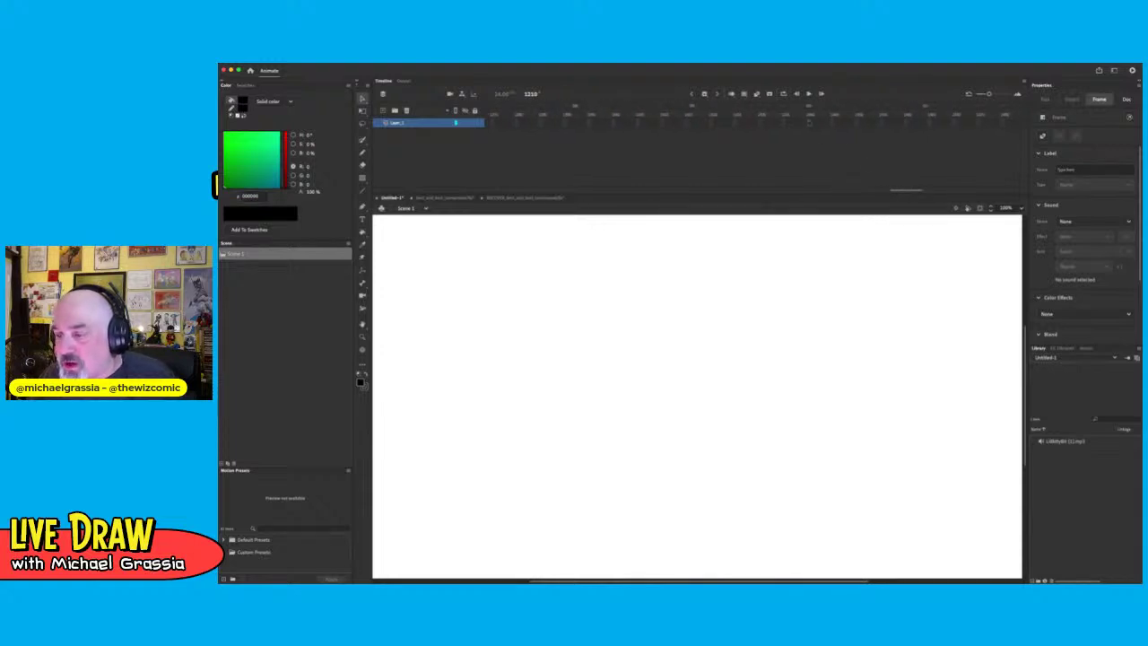
click(809, 123)
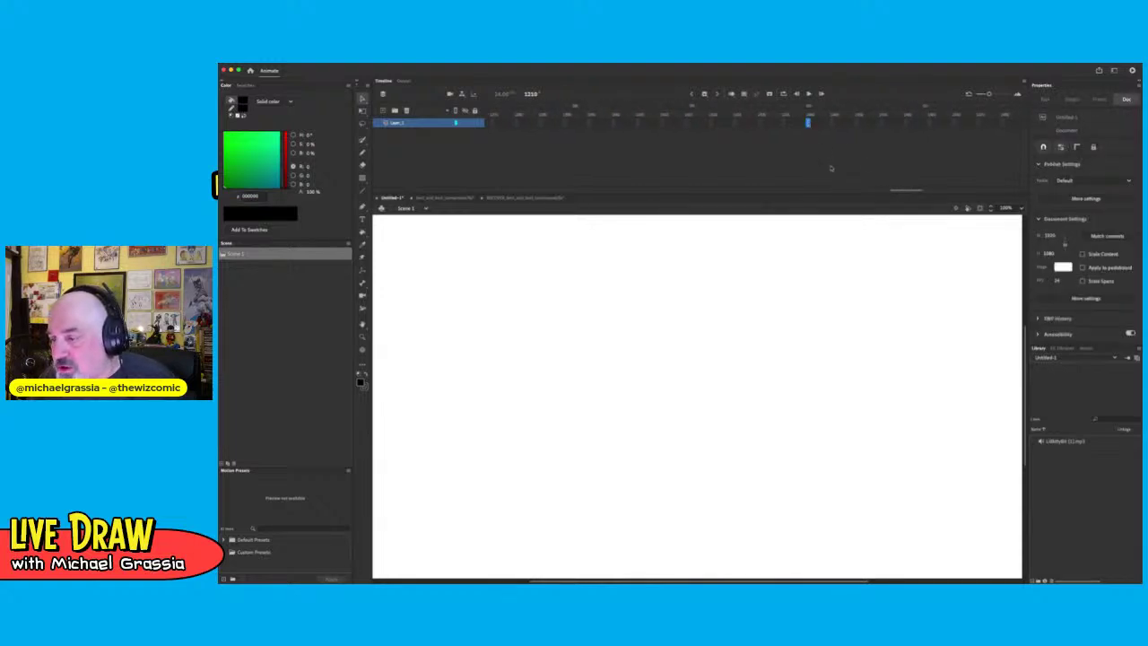
key(F5)
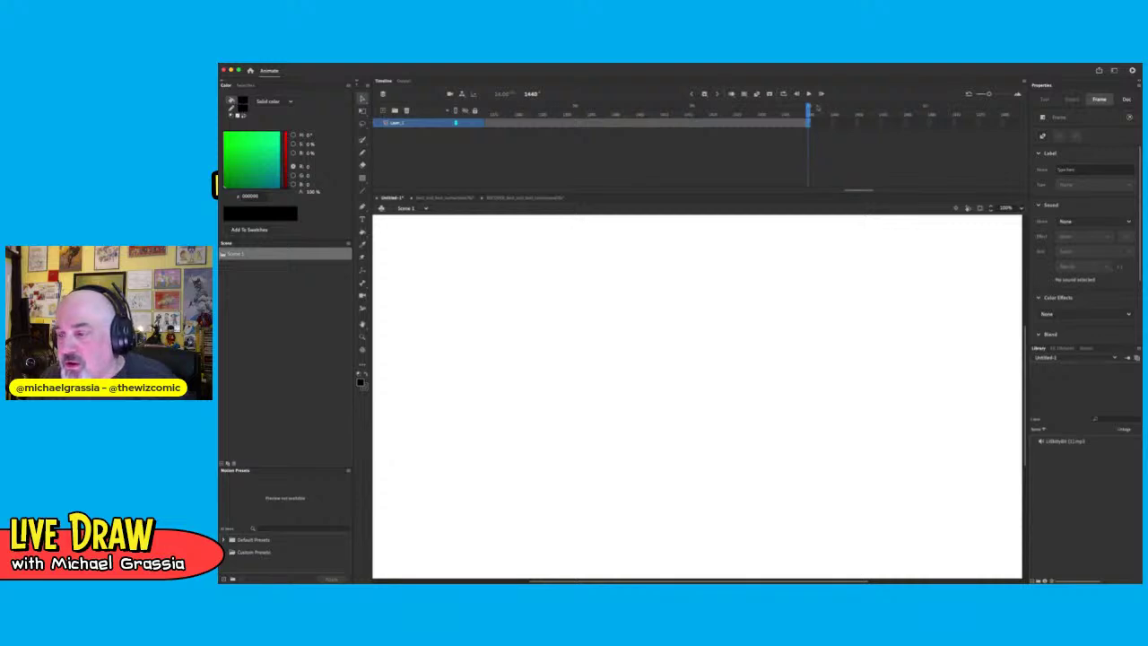
Examine where the sound waveform stops and where Layer_1's frames end on the timeline
drag(809, 113, 395, 111)
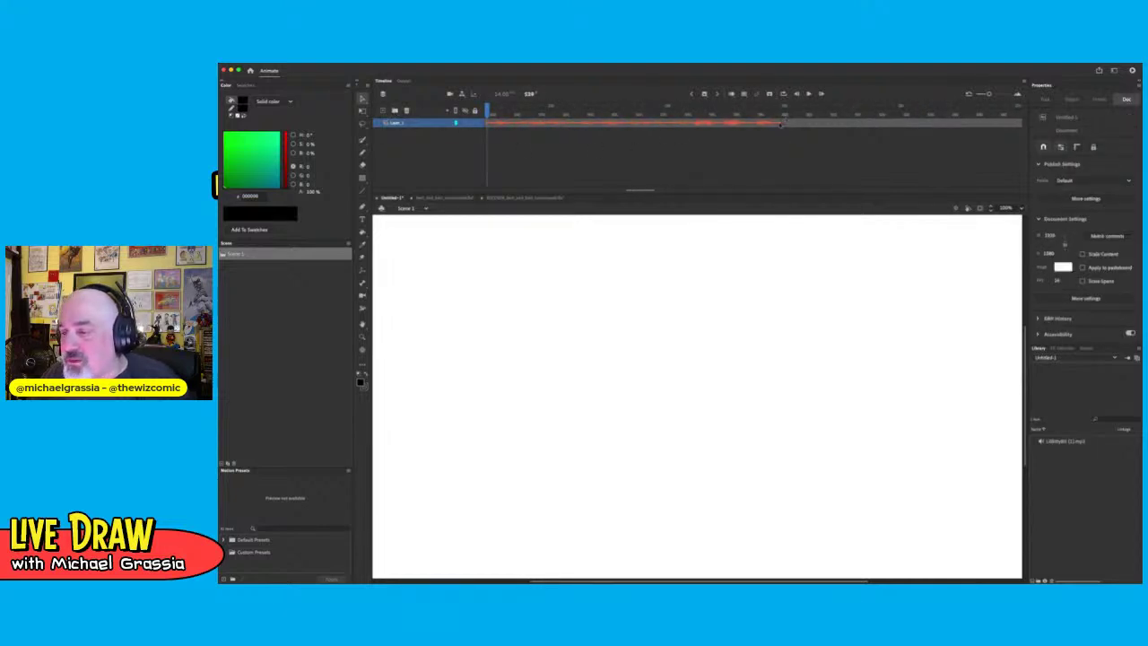
click(783, 123)
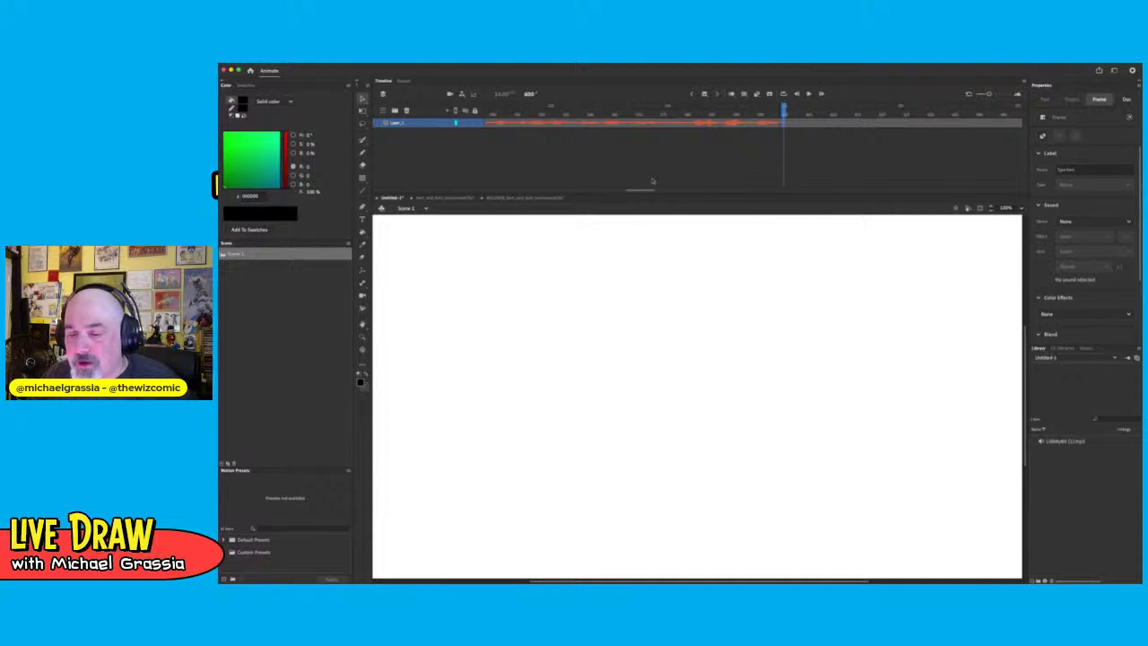
drag(650, 190, 874, 216)
click(715, 117)
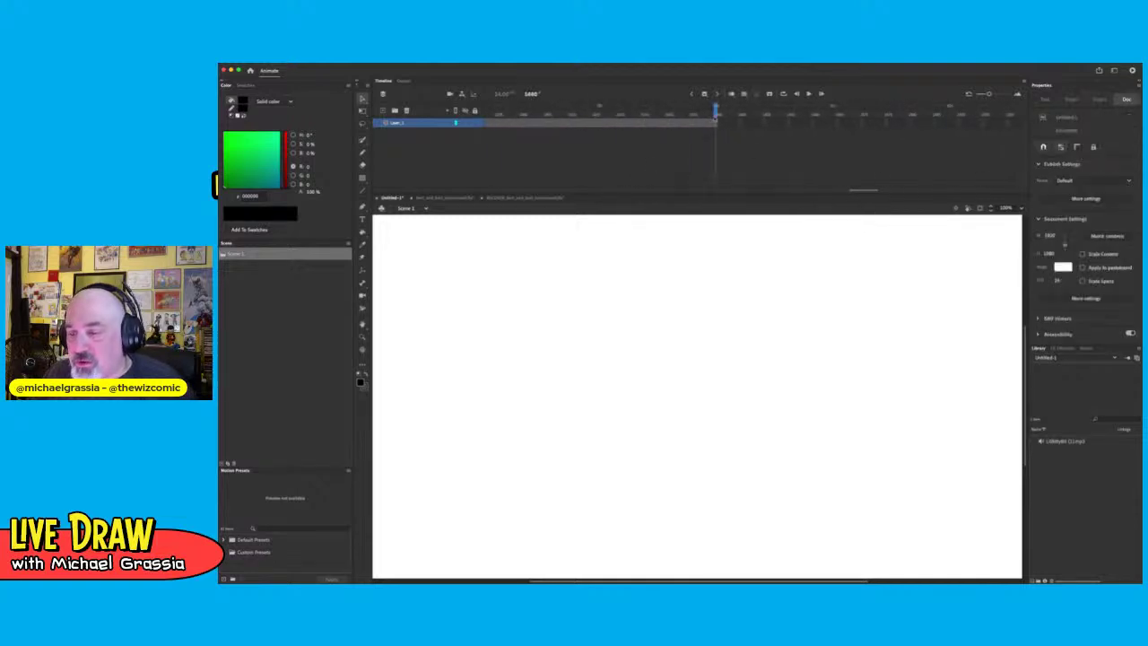
click(717, 124)
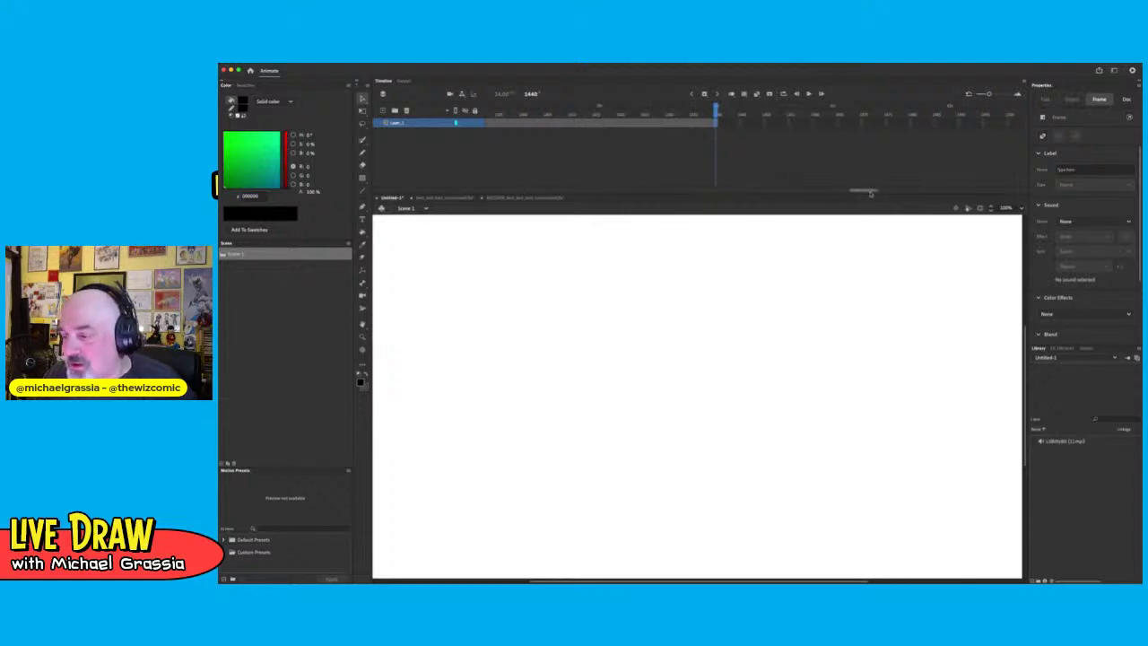
drag(873, 193, 643, 155)
click(632, 124)
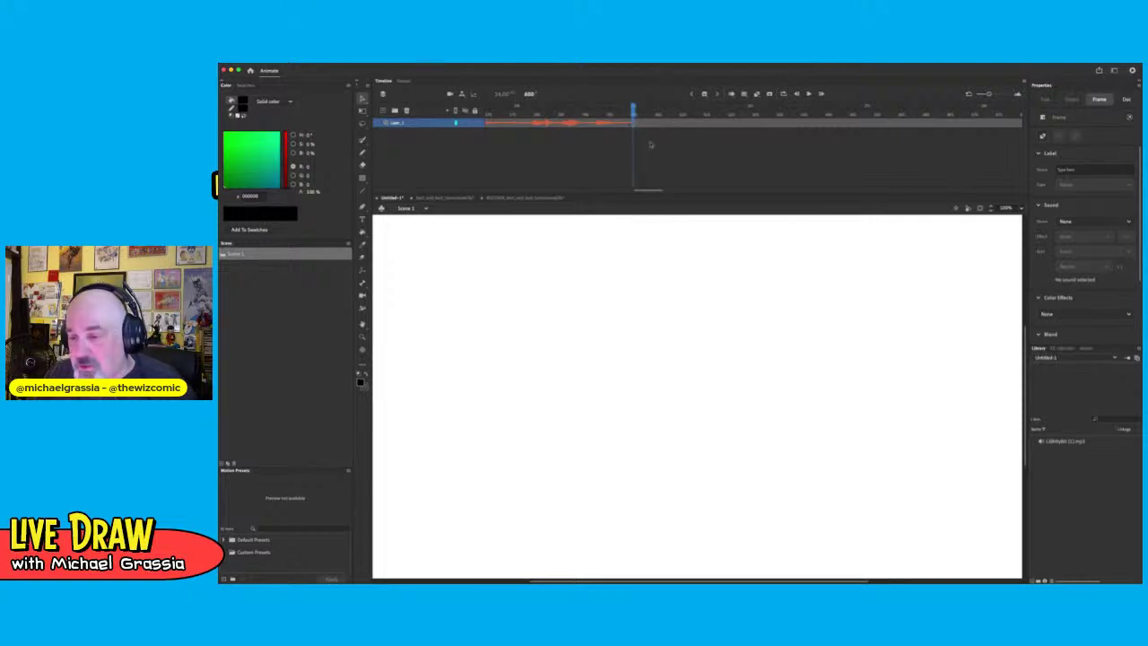
Select the empty frame span after the sound, ending at frame 1440, and remove it from Layer_1
drag(646, 190, 866, 191)
click(714, 123)
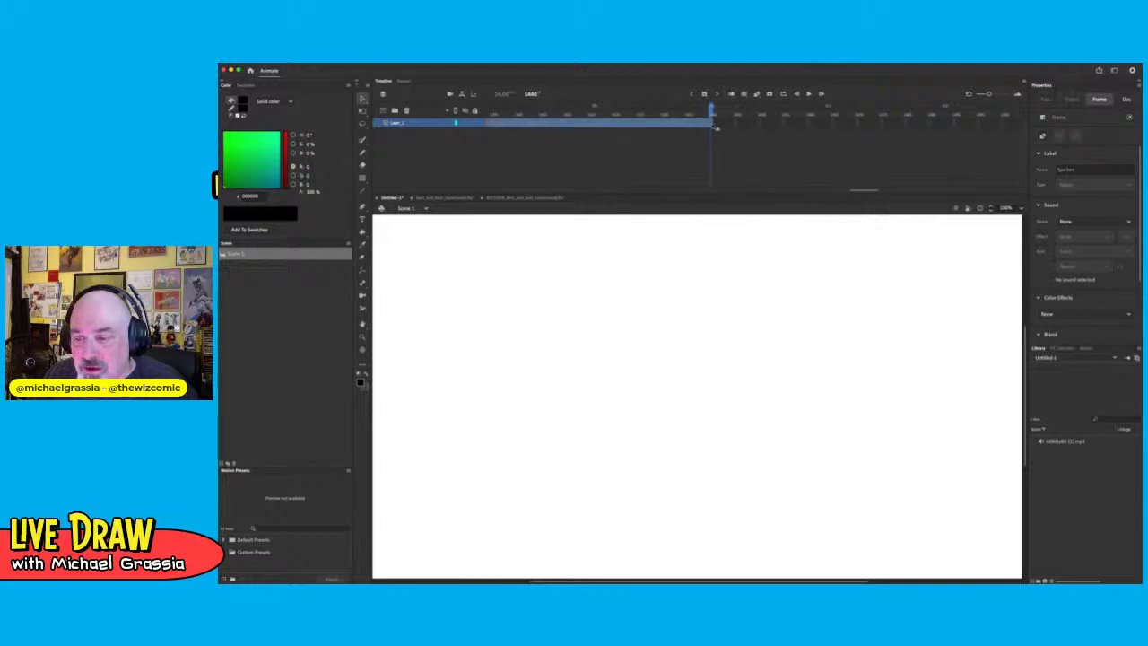
click(726, 180)
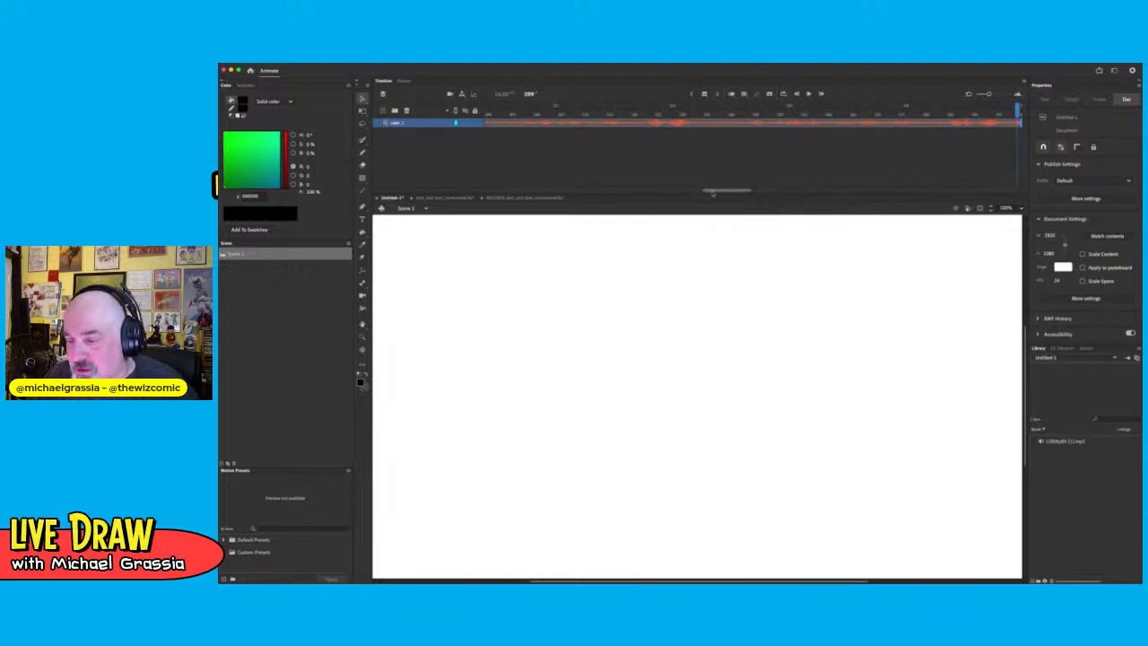
Stretch the sound's frame span on Layer_1 from frame 599 out to frame 1440
drag(713, 190, 740, 195)
click(719, 124)
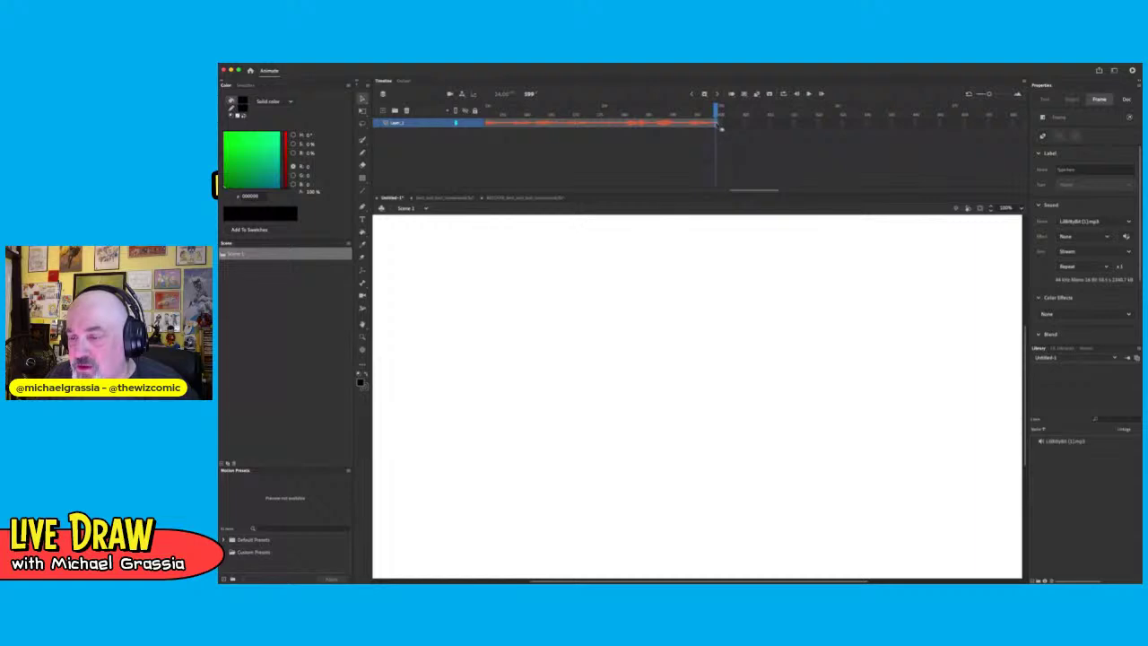
mouse_move(715, 125)
mouse_down()
mouse_move(883, 138)
mouse_move(1023, 121)
mouse_move(1080, 89)
mouse_move(985, 124)
mouse_move(986, 135)
mouse_move(1038, 126)
mouse_move(954, 127)
mouse_move(1036, 130)
mouse_move(934, 129)
mouse_up()
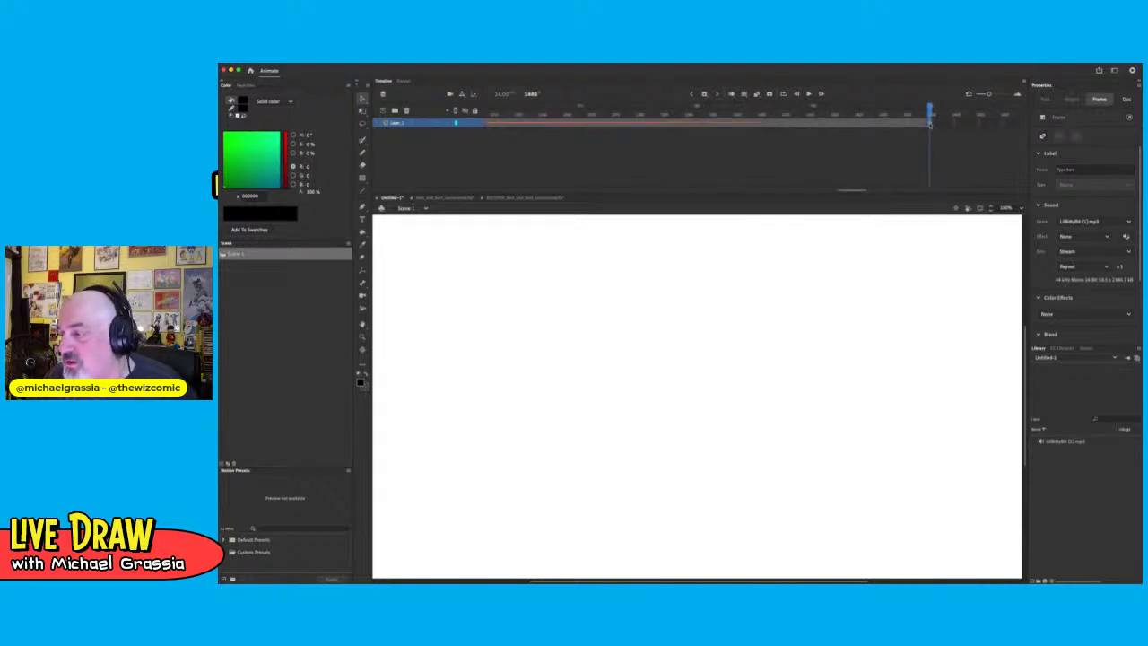
click(933, 161)
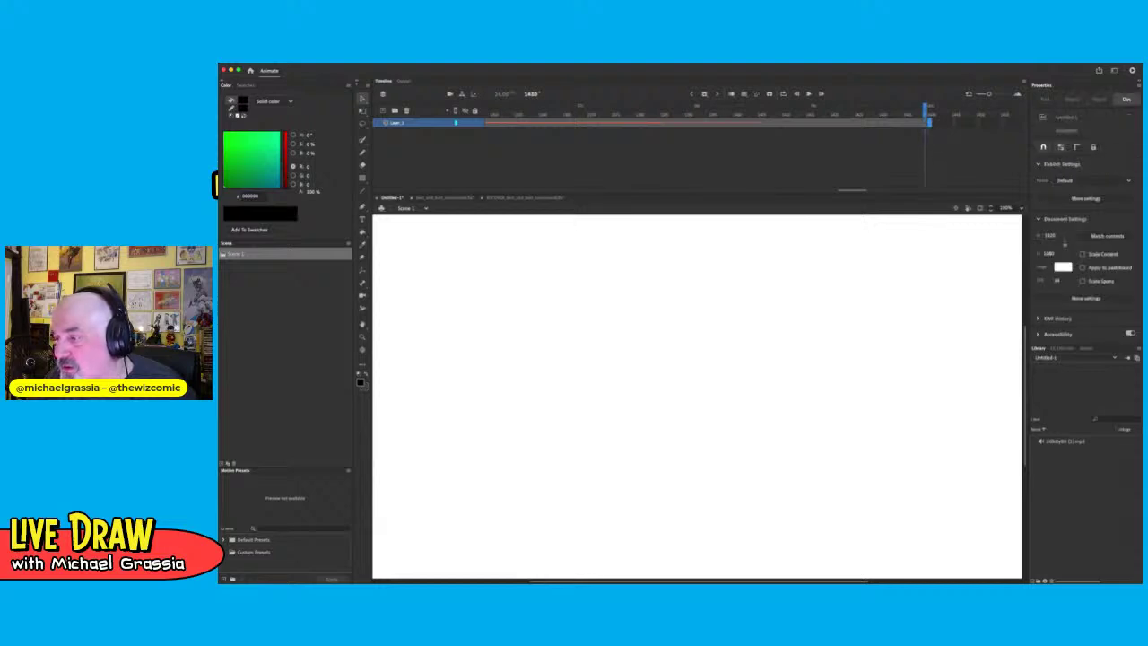
drag(927, 109, 890, 120)
click(925, 124)
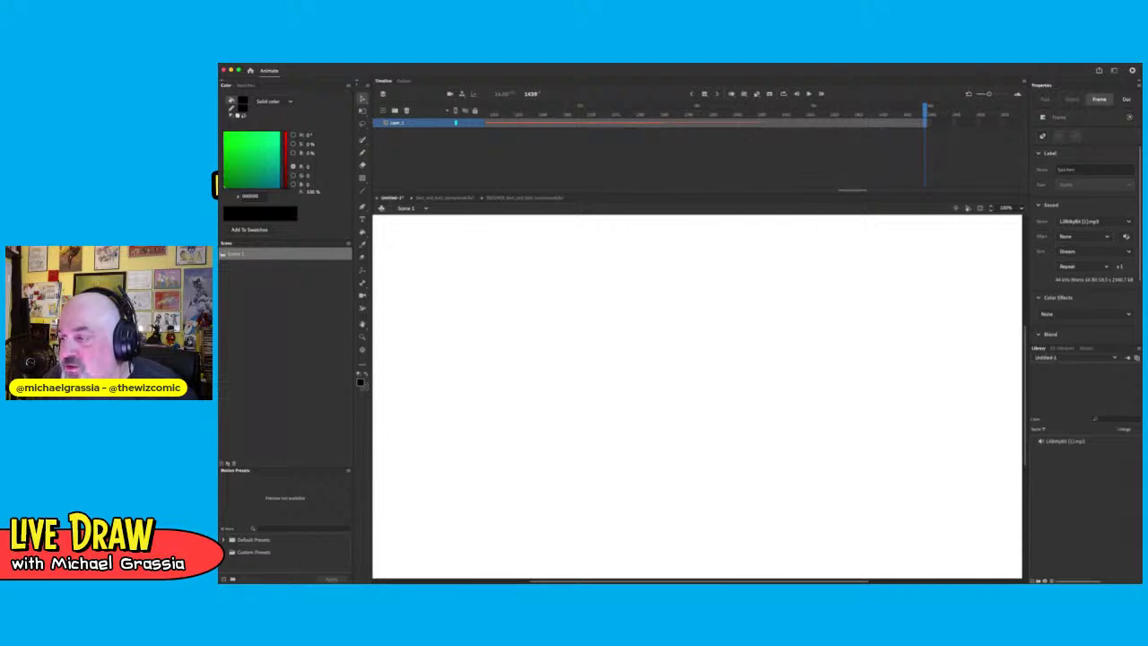
Play the extended sound timeline from frame 1, and return to the start of the timeline
drag(927, 114, 488, 114)
drag(810, 190, 499, 191)
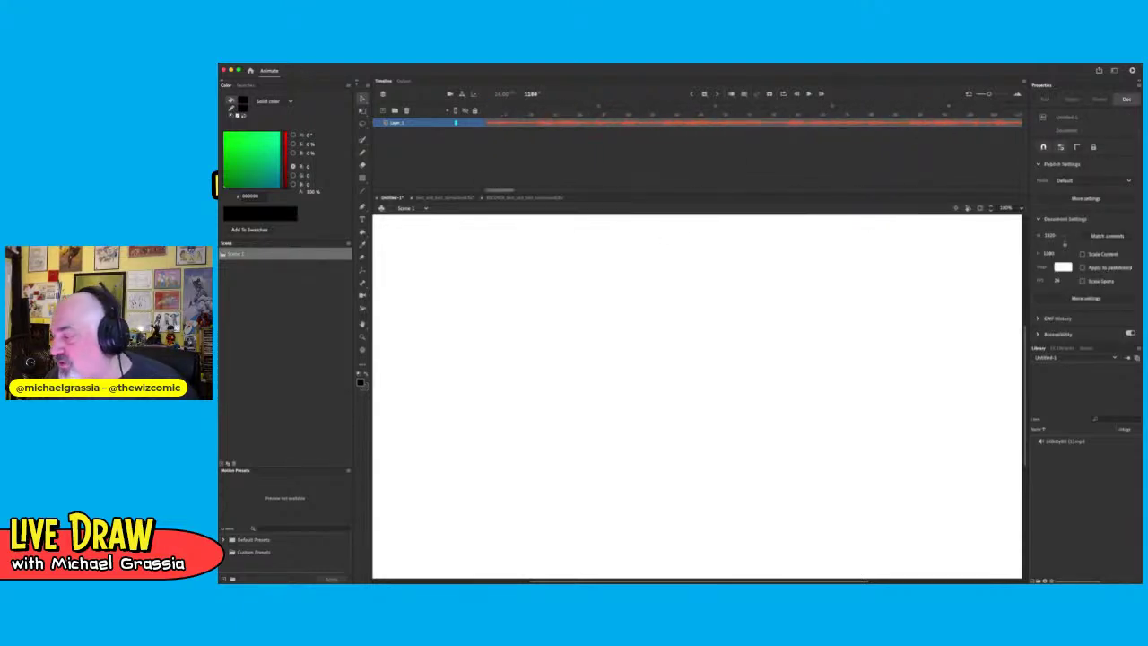
click(793, 122)
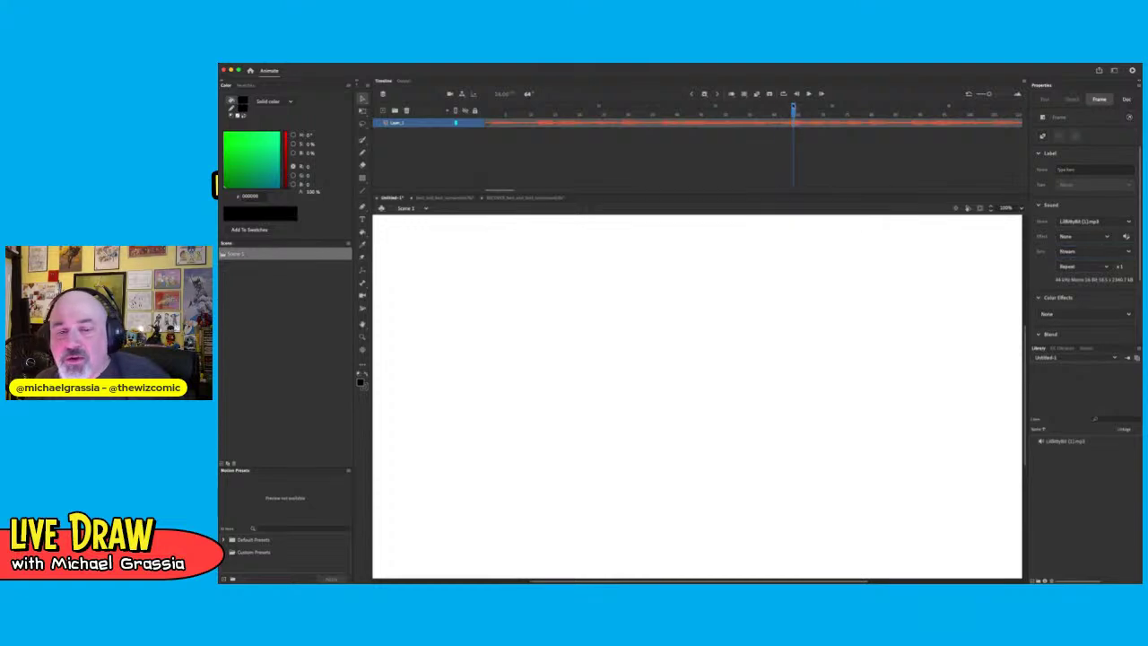
click(487, 111)
click(433, 139)
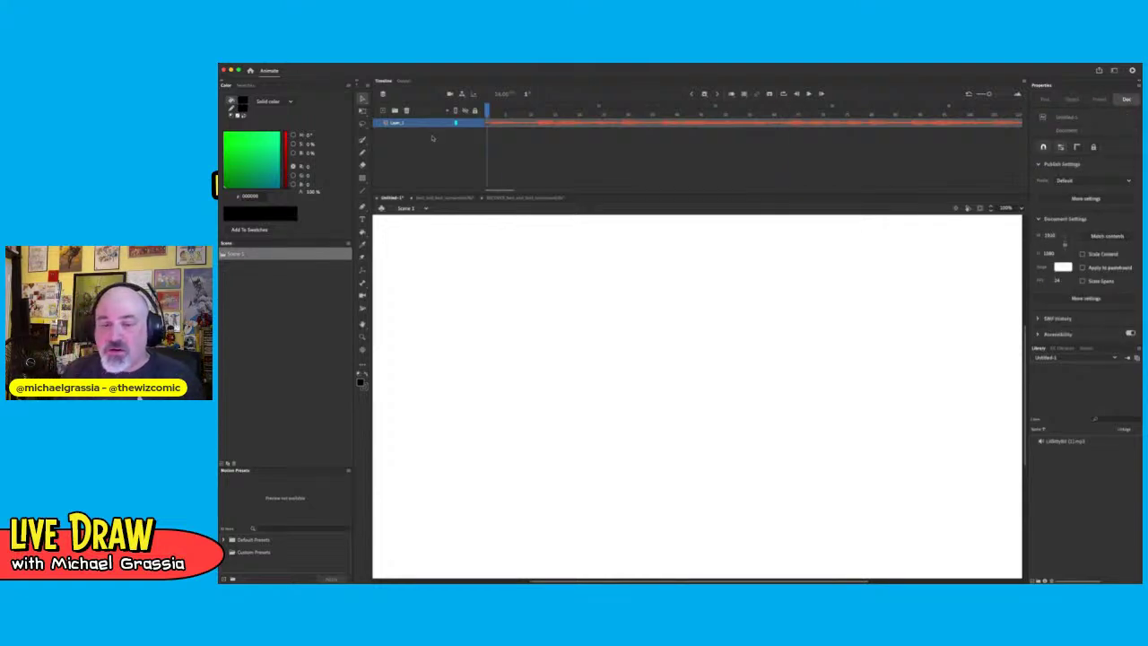
key(Return)
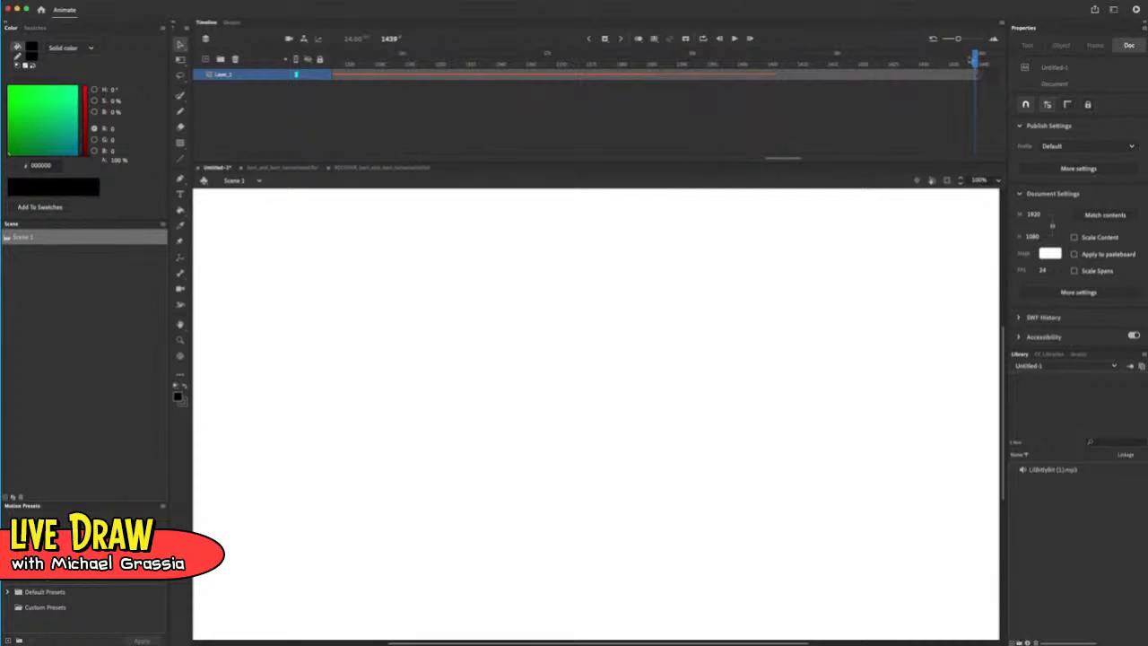
drag(974, 59, 336, 59)
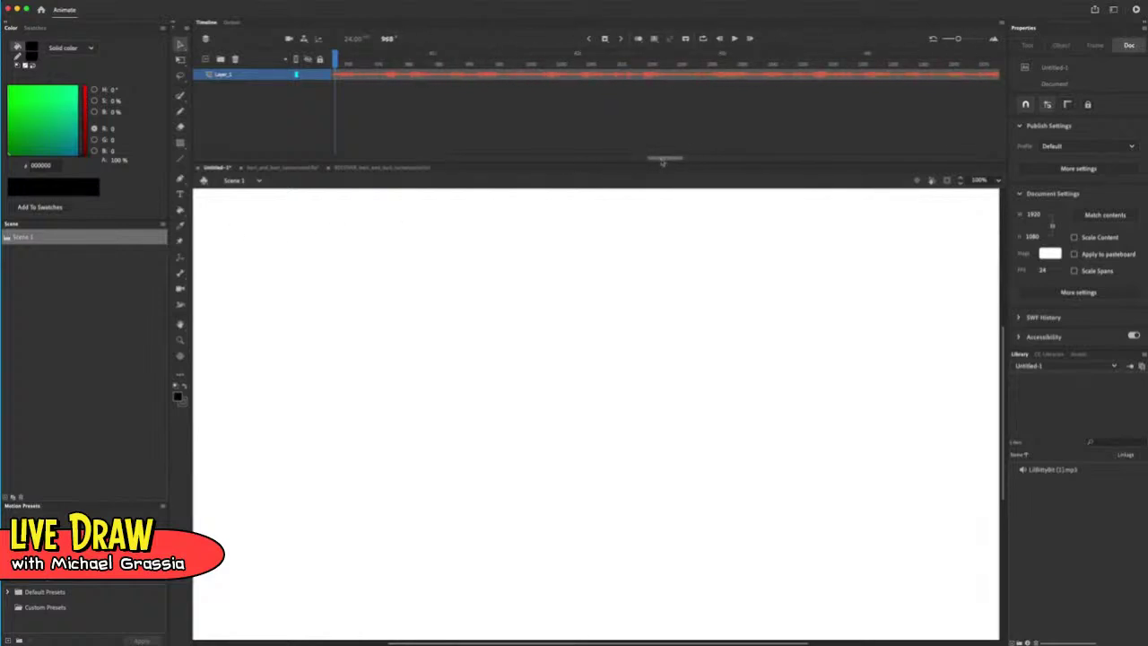
drag(662, 160, 348, 160)
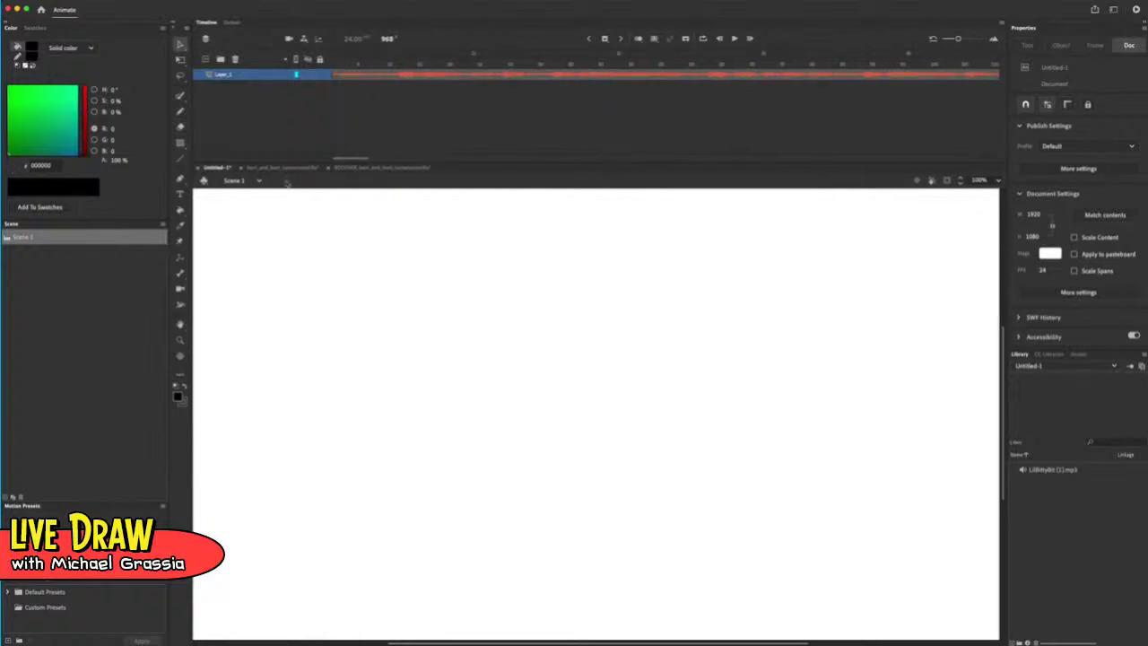
Add a new layer above Layer_1, shrink the timeline area and select the new layer's first frame
click(204, 60)
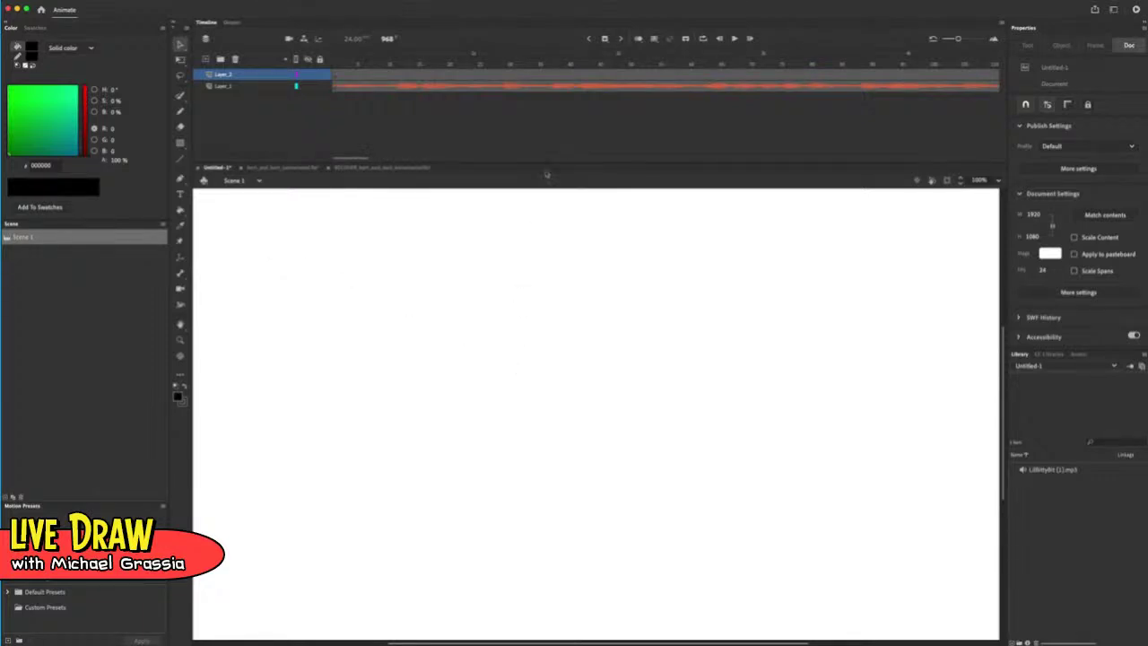
drag(551, 165, 527, 129)
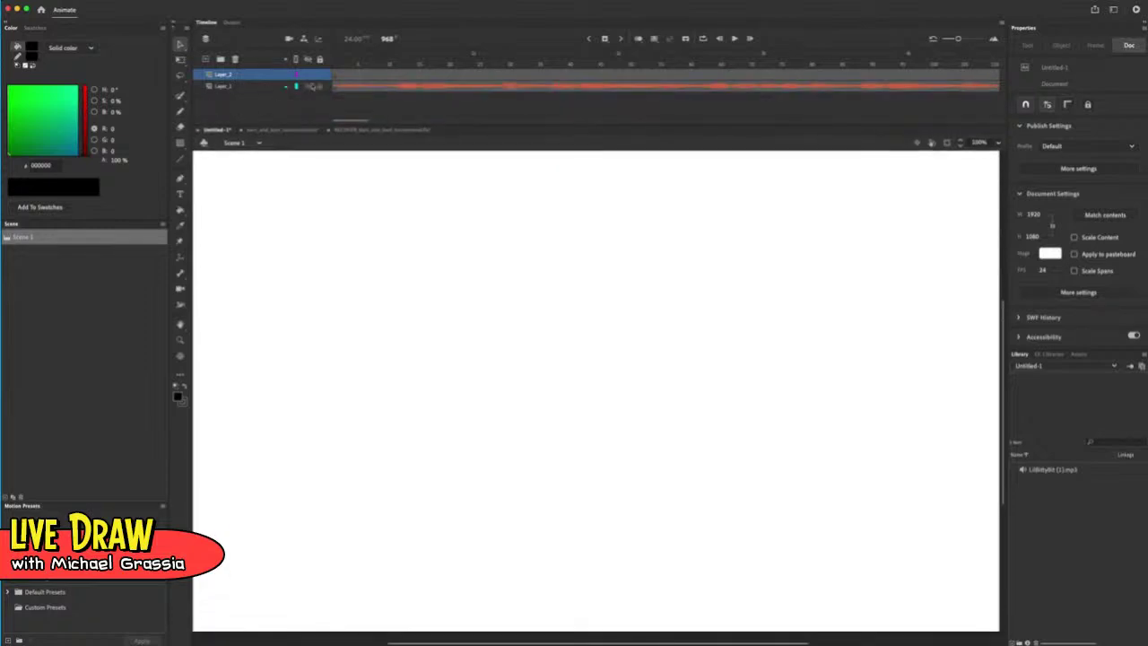
click(335, 77)
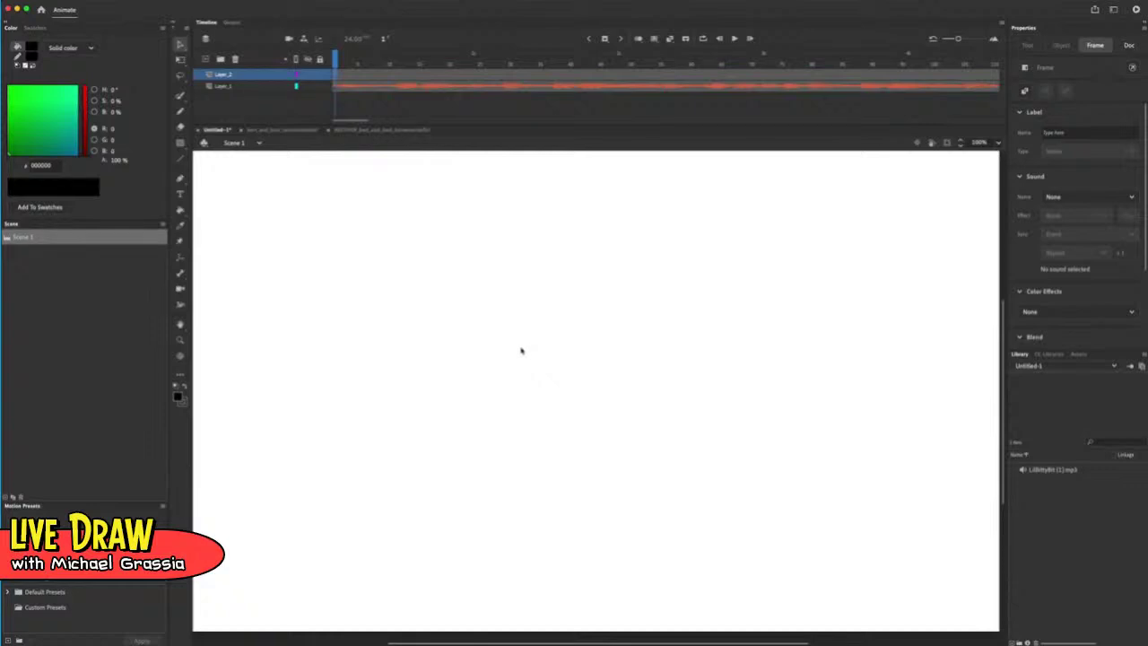
click(181, 96)
mouse_move(557, 216)
mouse_down()
mouse_move(509, 267)
mouse_move(600, 281)
mouse_move(615, 339)
mouse_move(689, 434)
mouse_up()
key(super+z)
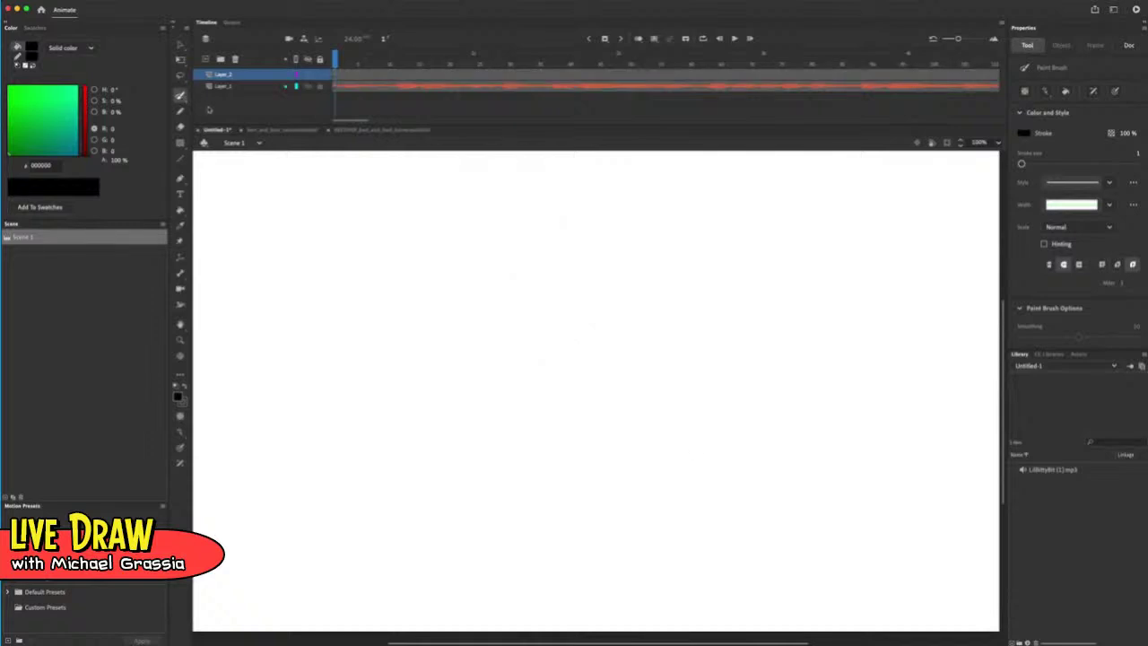
Switch to the Classic Brush and set its size to 6, undoing the test strokes made with it
key(b)
mouse_move(333, 286)
mouse_down()
mouse_move(339, 273)
mouse_move(375, 323)
mouse_move(499, 401)
mouse_up()
key(super+z)
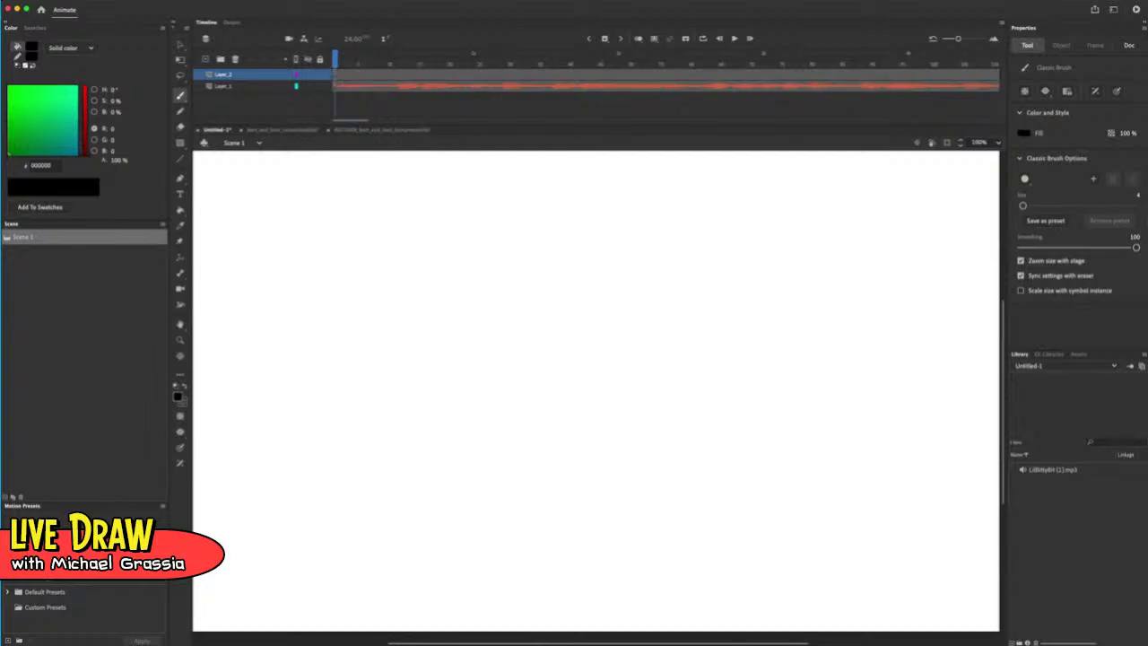
click(1137, 195)
text(6)
key(Return)
mouse_move(631, 215)
mouse_down()
mouse_move(564, 252)
mouse_move(565, 379)
mouse_move(639, 444)
mouse_up()
key(super+z)
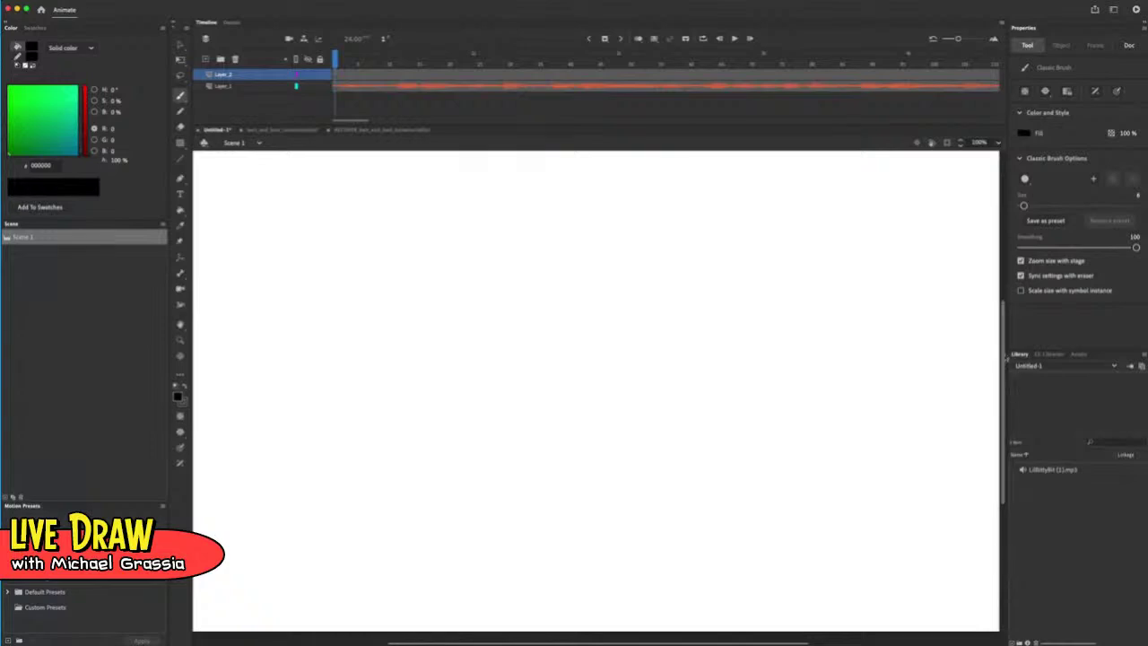
Return to frame 1 and hand-letter the word LIL in black in the upper middle of the stage on Layer_2
drag(1005, 357, 1003, 357)
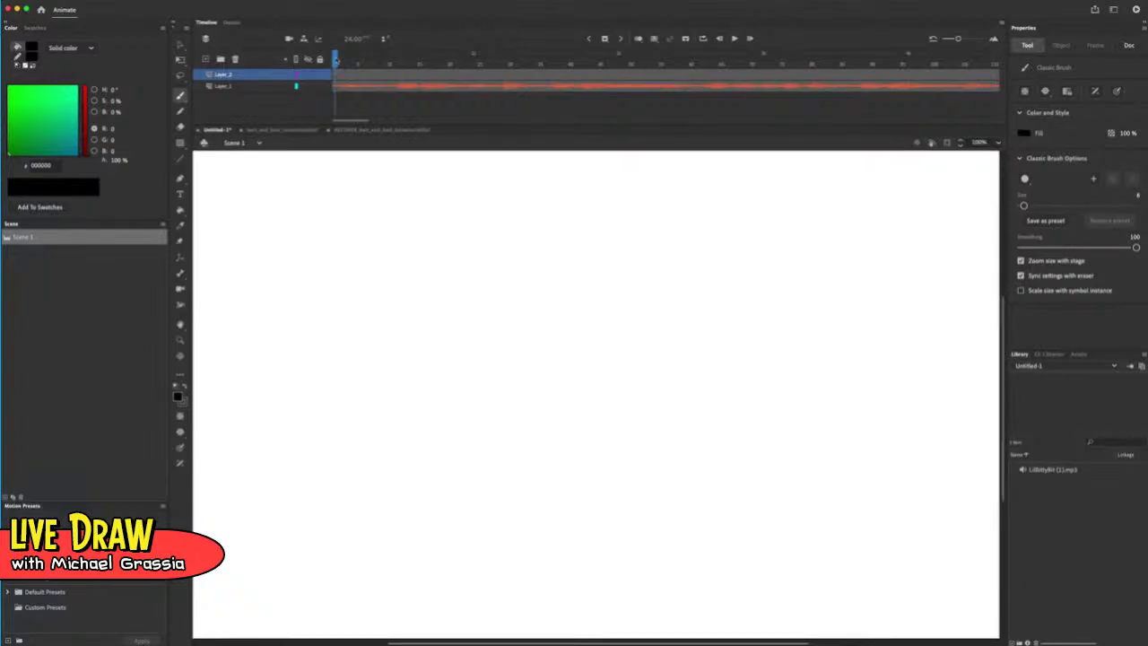
drag(336, 60, 334, 57)
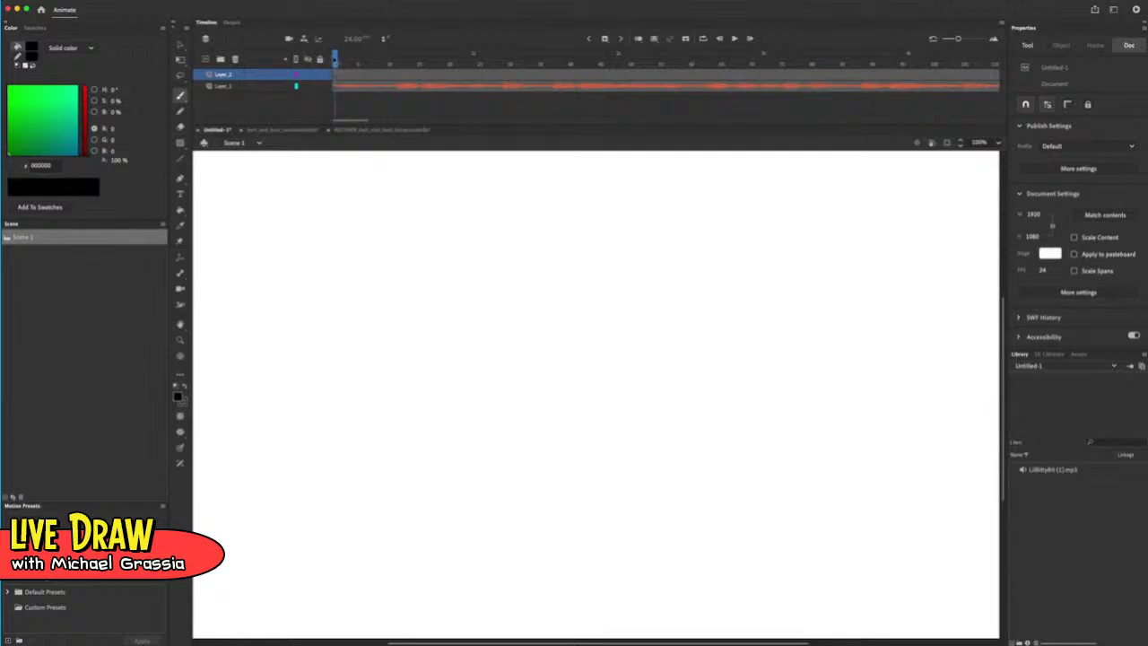
drag(333, 59, 334, 90)
mouse_move(463, 271)
mouse_down()
mouse_move(481, 374)
mouse_move(533, 359)
mouse_up()
drag(544, 305, 556, 355)
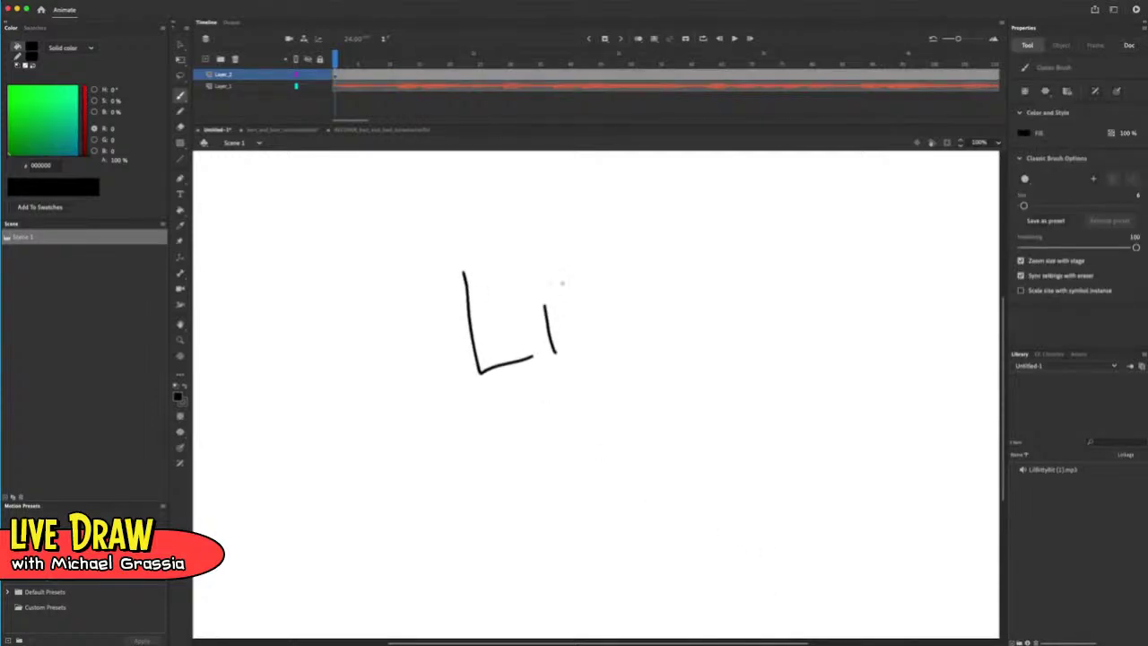
mouse_move(571, 273)
mouse_down()
mouse_move(585, 343)
mouse_move(629, 334)
mouse_up()
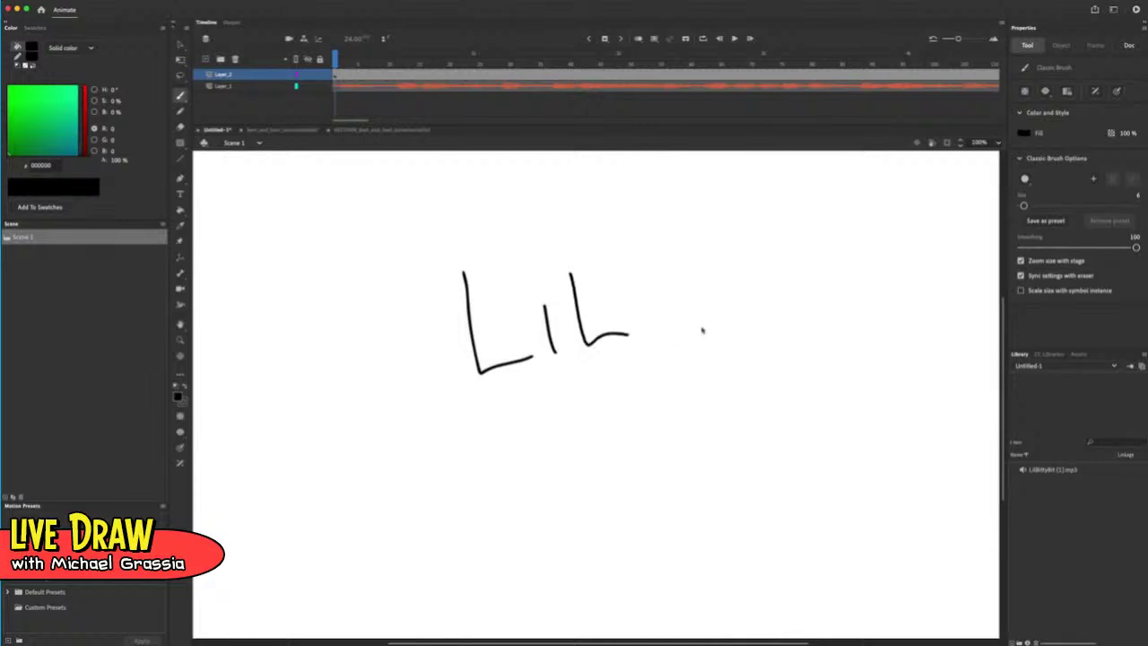
Hand-letter the word BITTY below LIL, offset slightly to the right
mouse_move(506, 390)
mouse_down()
mouse_move(522, 437)
mouse_move(536, 381)
mouse_move(566, 420)
mouse_move(532, 461)
mouse_up()
drag(583, 402, 598, 441)
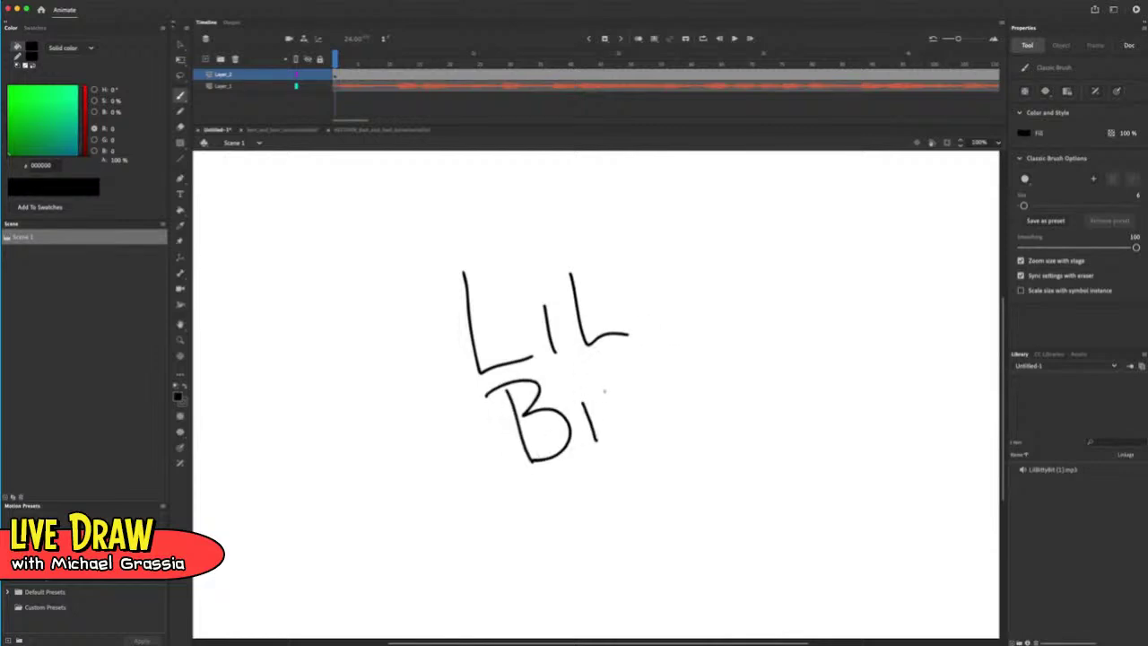
drag(602, 379, 617, 443)
drag(622, 363, 646, 441)
mouse_move(573, 382)
mouse_down()
mouse_move(662, 353)
mouse_move(696, 459)
mouse_up()
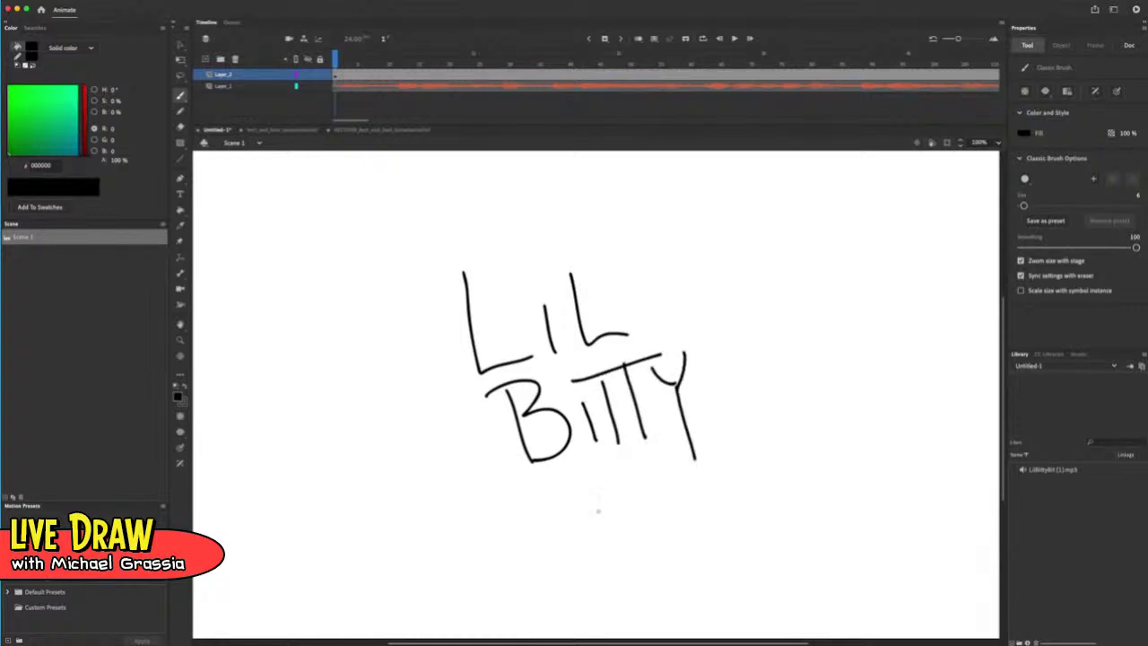
Hand-letter the word BIT below BITTY, with a long crossbar on the T, and enclose the whole title in quotation marks
mouse_move(598, 491)
mouse_down()
mouse_move(623, 557)
mouse_move(639, 527)
mouse_move(628, 555)
mouse_up()
drag(671, 481, 689, 535)
drag(707, 454, 726, 516)
drag(679, 471, 770, 429)
drag(428, 267, 432, 279)
drag(782, 408, 780, 422)
drag(789, 401, 787, 417)
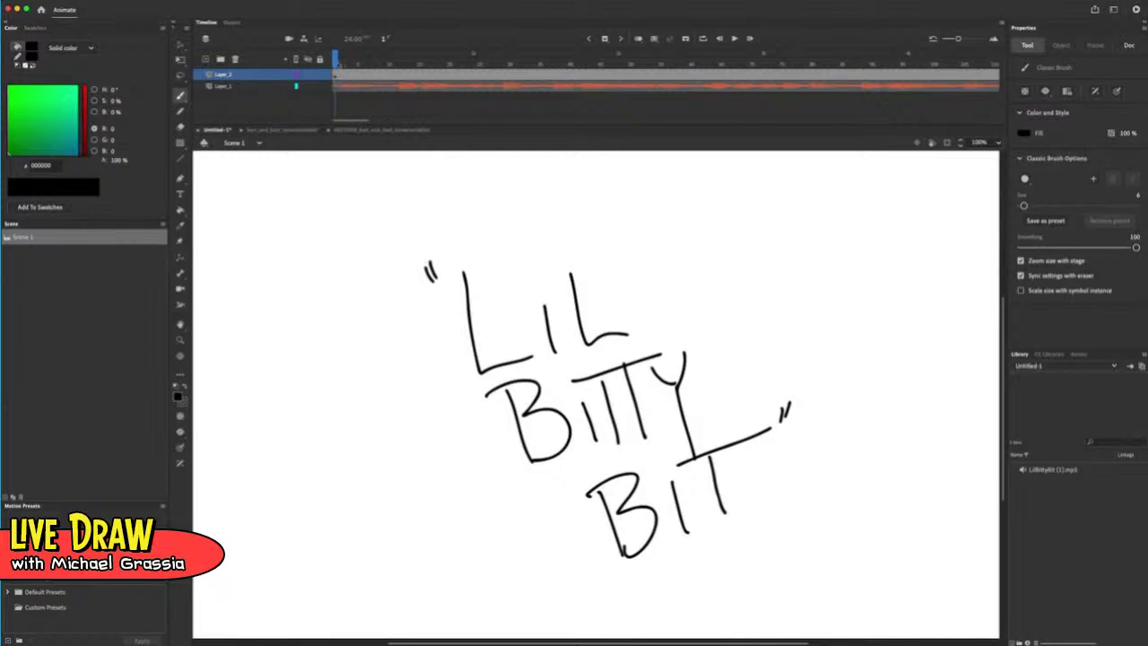
Play the title from frame 1, and insert a keyframe at frame 48 on Layer_2
key(Return)
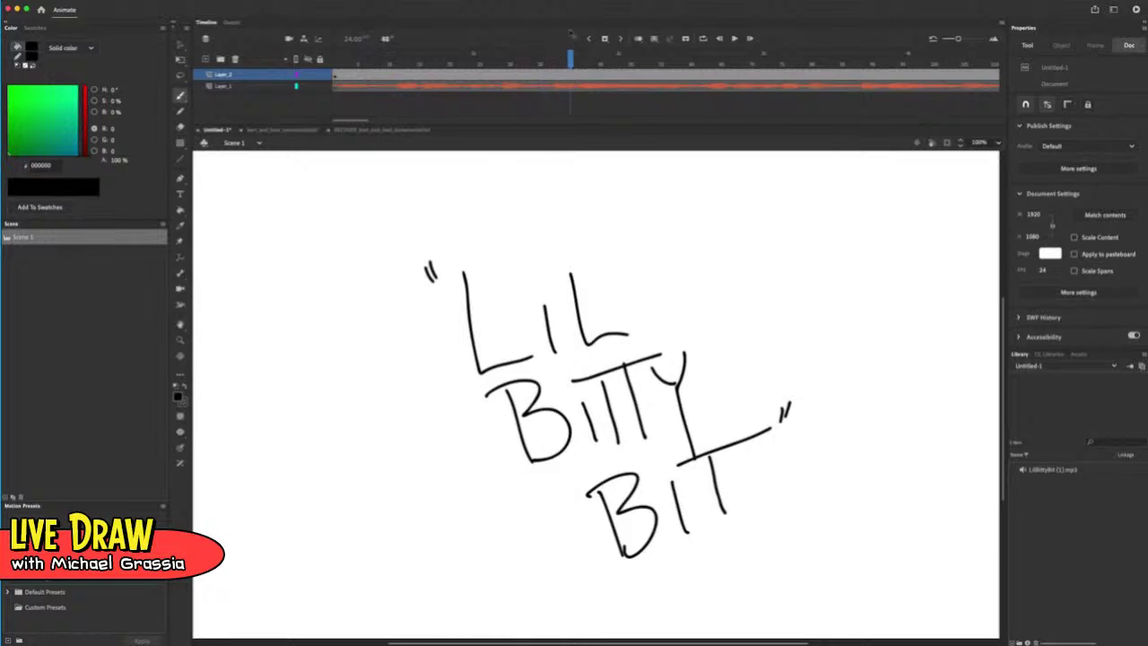
drag(615, 33, 618, 34)
click(619, 77)
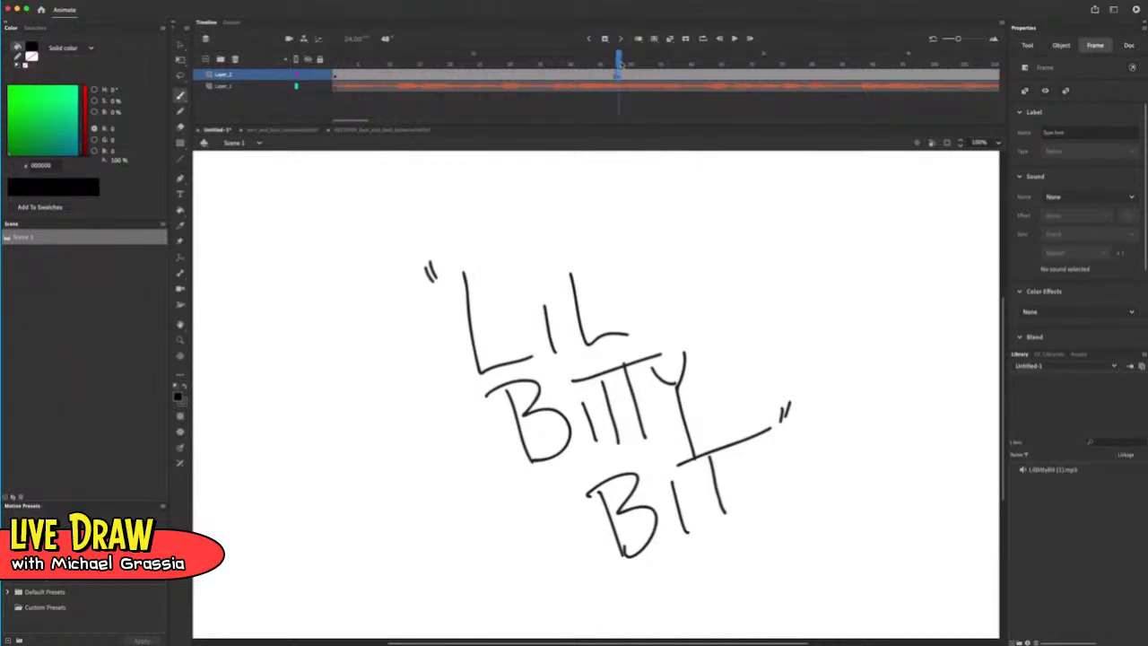
drag(620, 62, 618, 62)
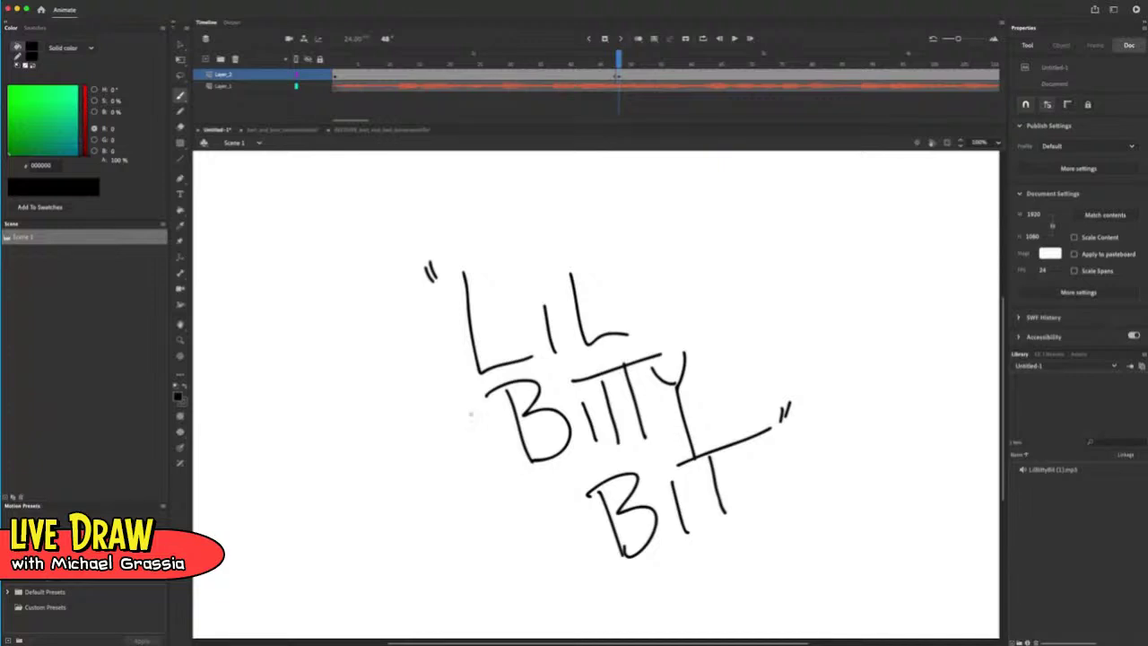
Select the whole title lettering on frame 48 and move it up and slightly left on the stage
key(v)
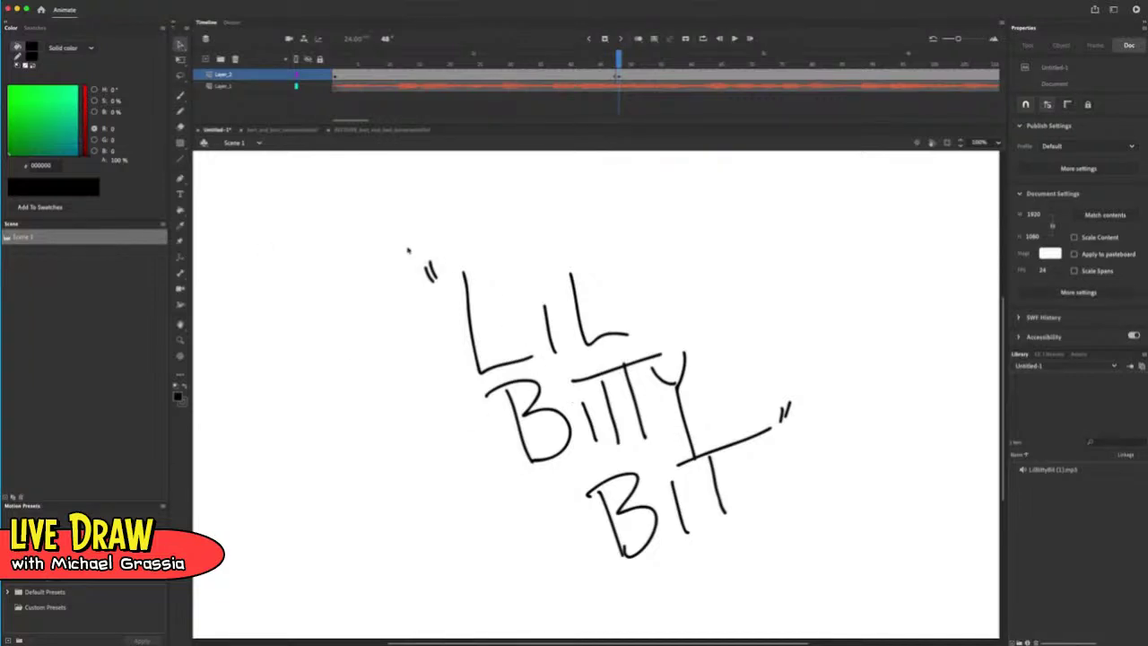
mouse_move(376, 228)
mouse_down()
mouse_move(729, 377)
mouse_move(891, 588)
mouse_up()
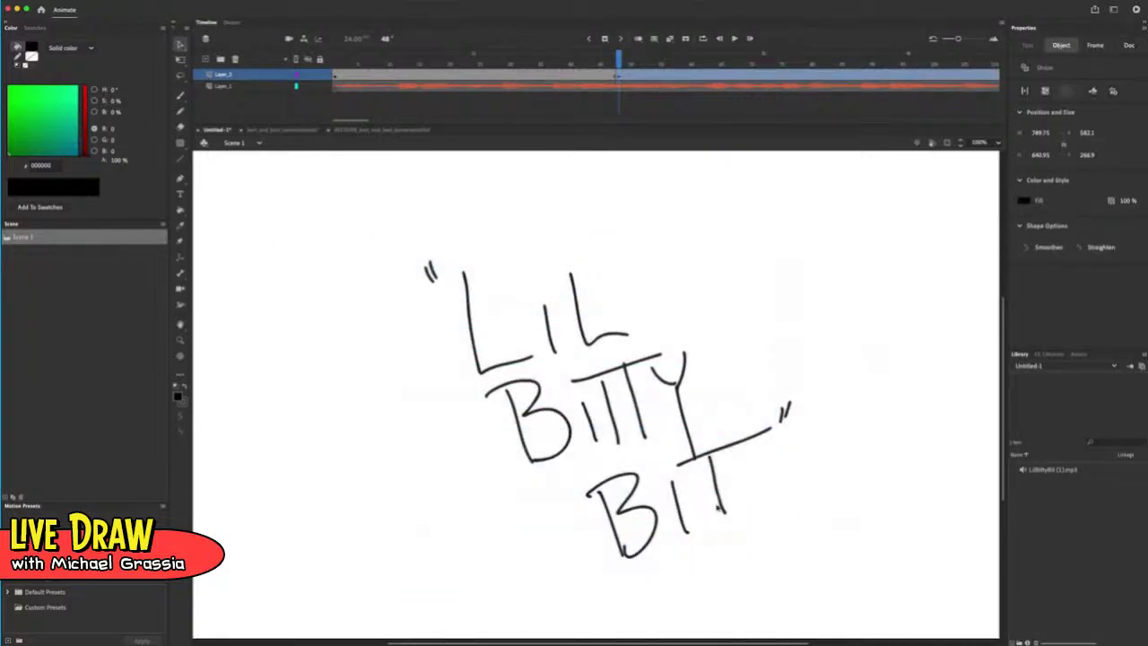
drag(718, 508, 707, 427)
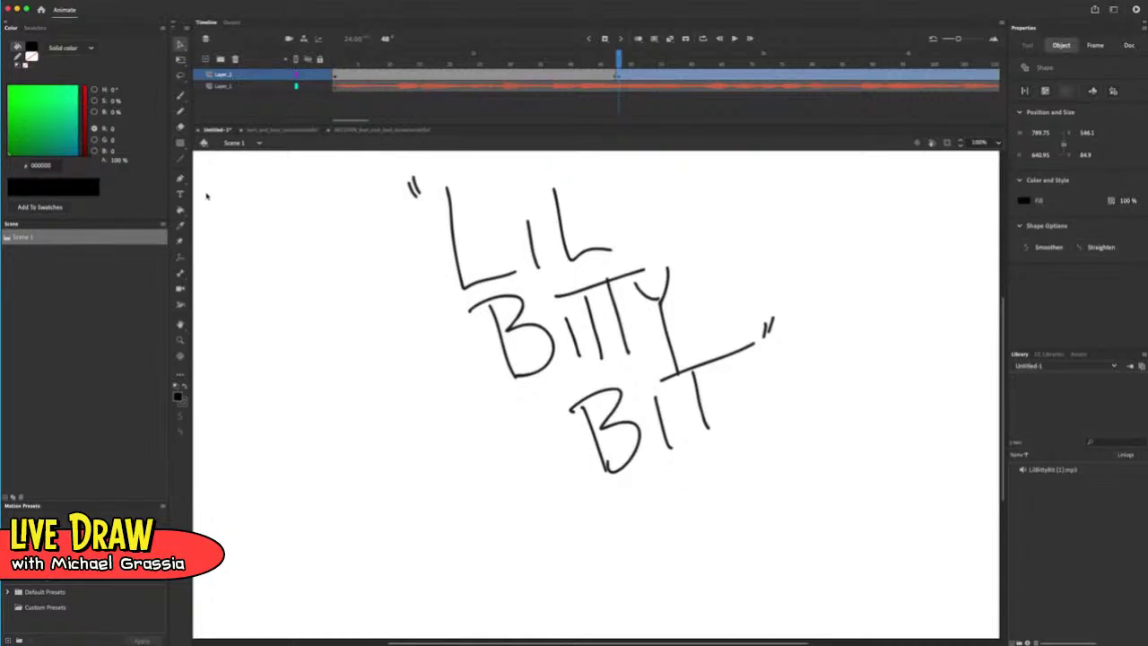
Sketch a small boxy object with a cylinder on top at the stage's lower left, using the Classic Brush
click(183, 94)
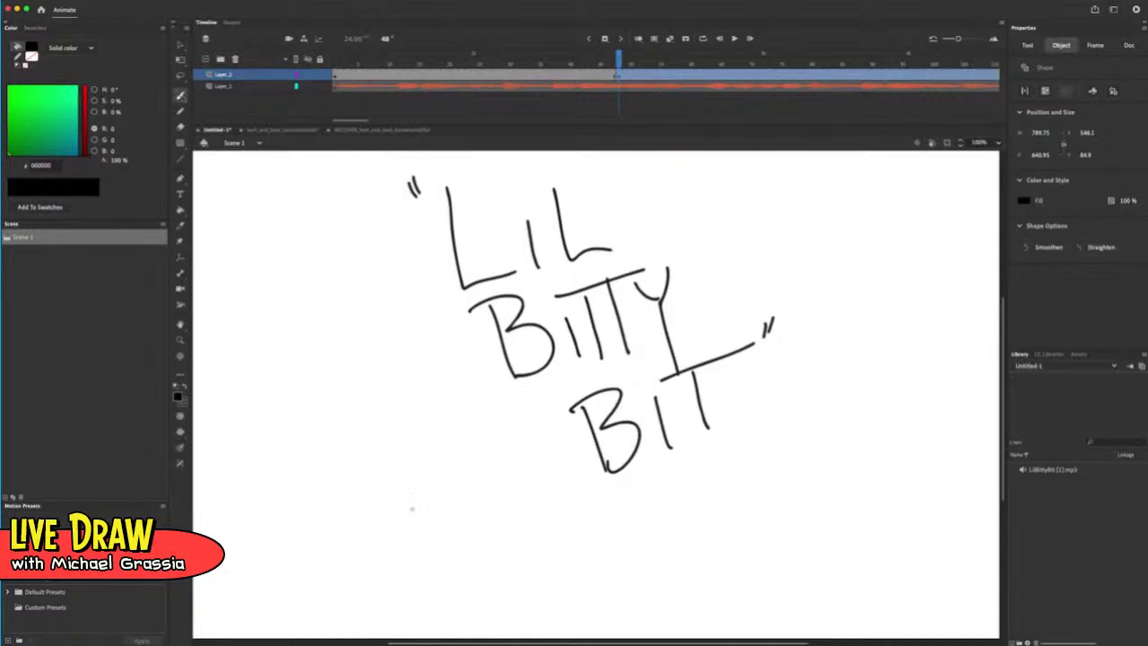
mouse_move(384, 510)
mouse_down()
mouse_move(410, 495)
mouse_move(426, 536)
mouse_up()
mouse_move(368, 489)
mouse_down()
mouse_move(410, 464)
mouse_move(444, 469)
mouse_move(455, 521)
mouse_move(428, 534)
mouse_move(459, 550)
mouse_move(457, 520)
mouse_move(493, 529)
mouse_move(473, 559)
mouse_move(495, 536)
mouse_move(390, 569)
mouse_up()
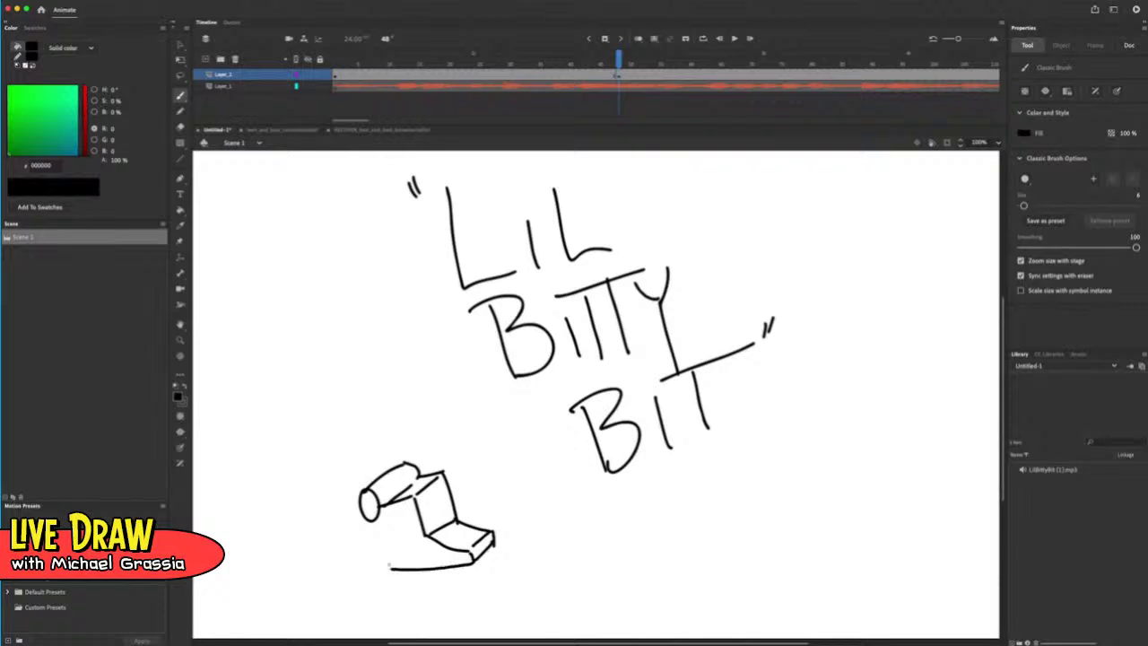
drag(375, 514, 391, 568)
mouse_move(481, 435)
mouse_down()
mouse_move(490, 481)
mouse_move(537, 486)
mouse_up()
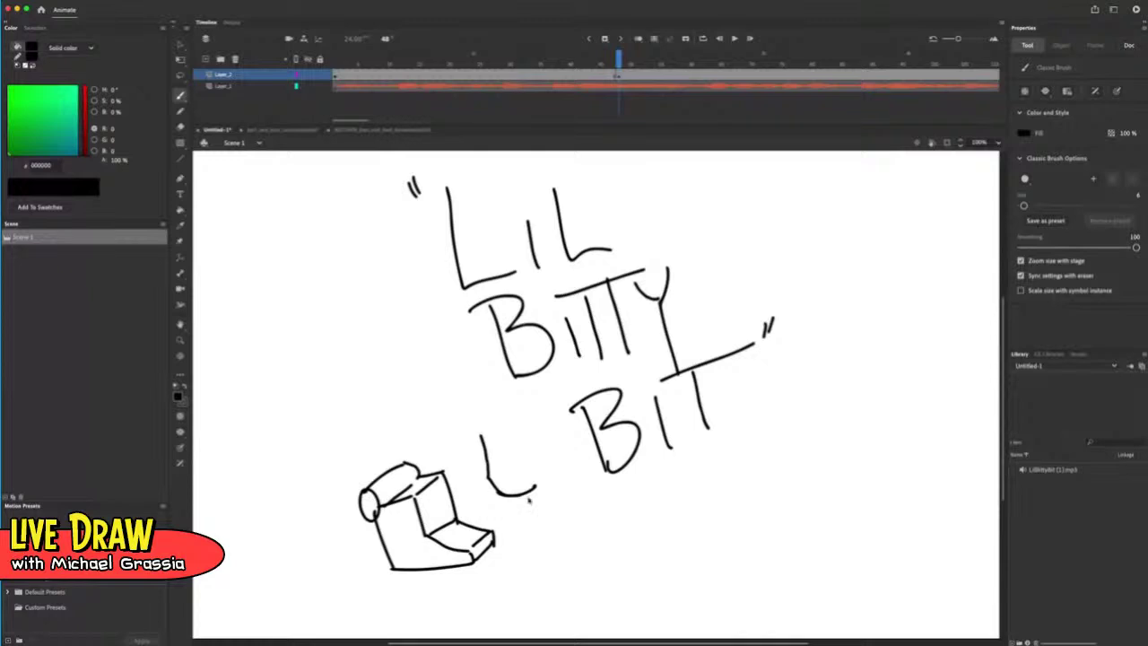
key(ctrl+z)
key(ctrl+z)
key(ctrl+z)
Hand-letter the credit DAWS BUTLER to the right of the boxy sketch, below the title
mouse_move(505, 501)
mouse_down()
mouse_move(508, 549)
mouse_move(549, 542)
mouse_move(554, 529)
mouse_up()
drag(551, 508, 586, 538)
drag(617, 498, 619, 547)
drag(614, 500, 628, 544)
mouse_move(643, 521)
mouse_down()
mouse_move(655, 538)
mouse_move(673, 499)
mouse_move(672, 536)
mouse_up()
mouse_move(659, 499)
mouse_down()
mouse_move(698, 495)
mouse_move(687, 535)
mouse_move(716, 531)
mouse_move(714, 513)
mouse_up()
mouse_move(698, 499)
mouse_down()
mouse_move(723, 492)
mouse_move(721, 535)
mouse_up()
mouse_move(718, 492)
mouse_down()
mouse_move(724, 515)
mouse_move(746, 532)
mouse_up()
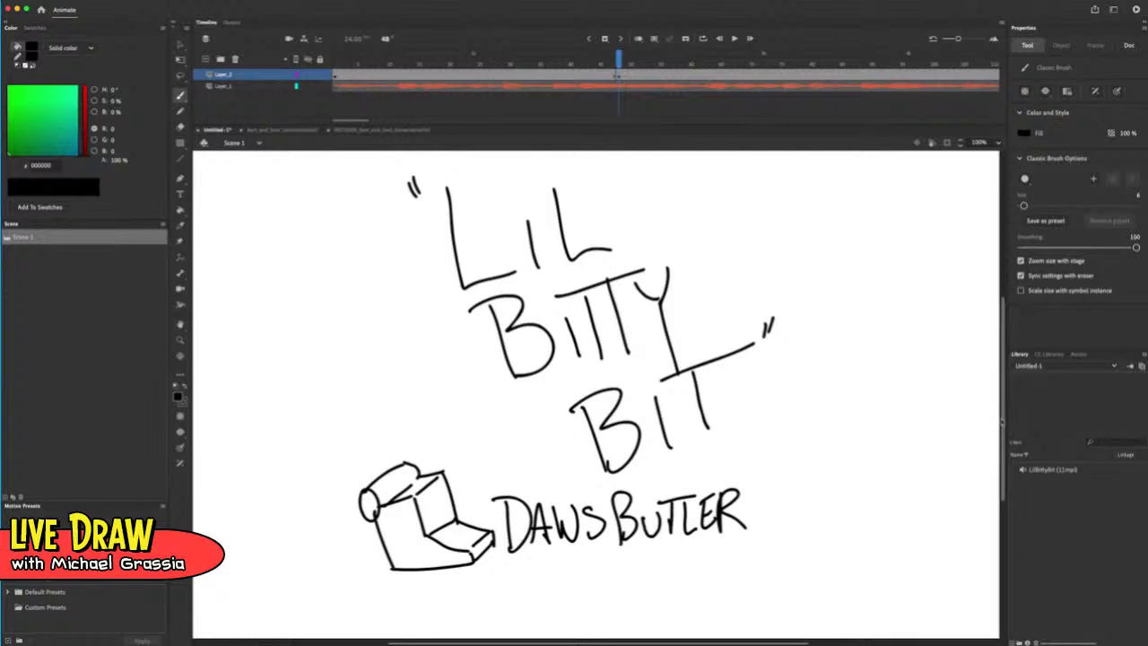
Sketch a round, shaded microphone on a stand to the right of the DAWS BUTLER credit
scroll(906, 503, down, 3)
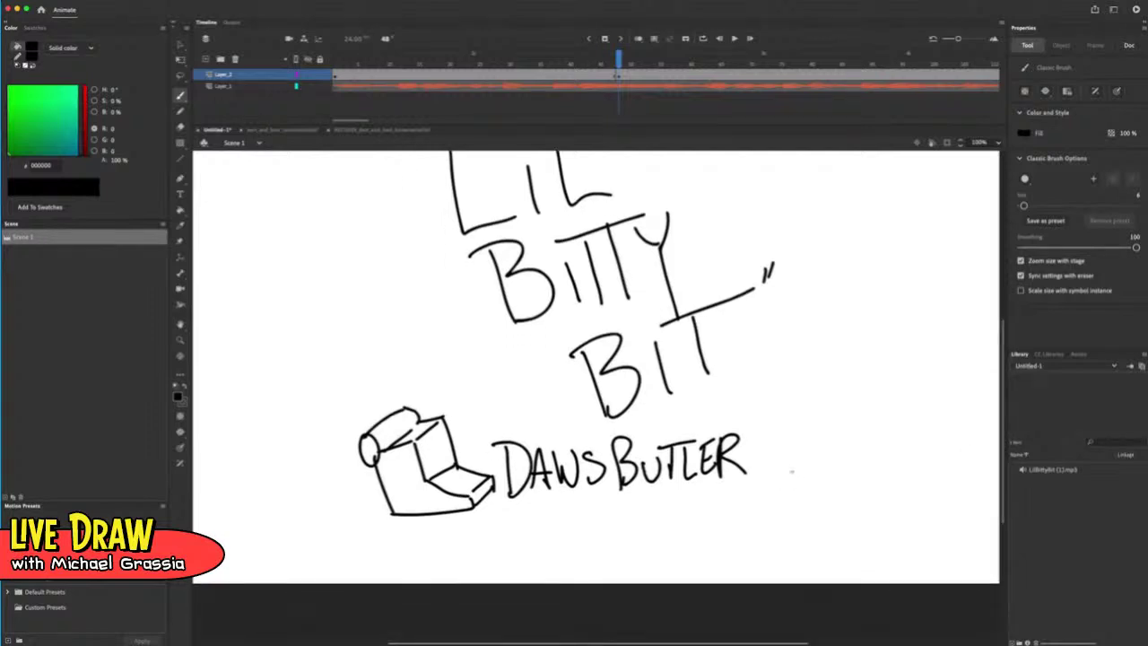
mouse_move(786, 469)
mouse_down()
mouse_move(775, 500)
mouse_move(797, 512)
mouse_up()
mouse_move(788, 464)
mouse_down()
mouse_move(796, 514)
mouse_move(812, 494)
mouse_move(811, 513)
mouse_up()
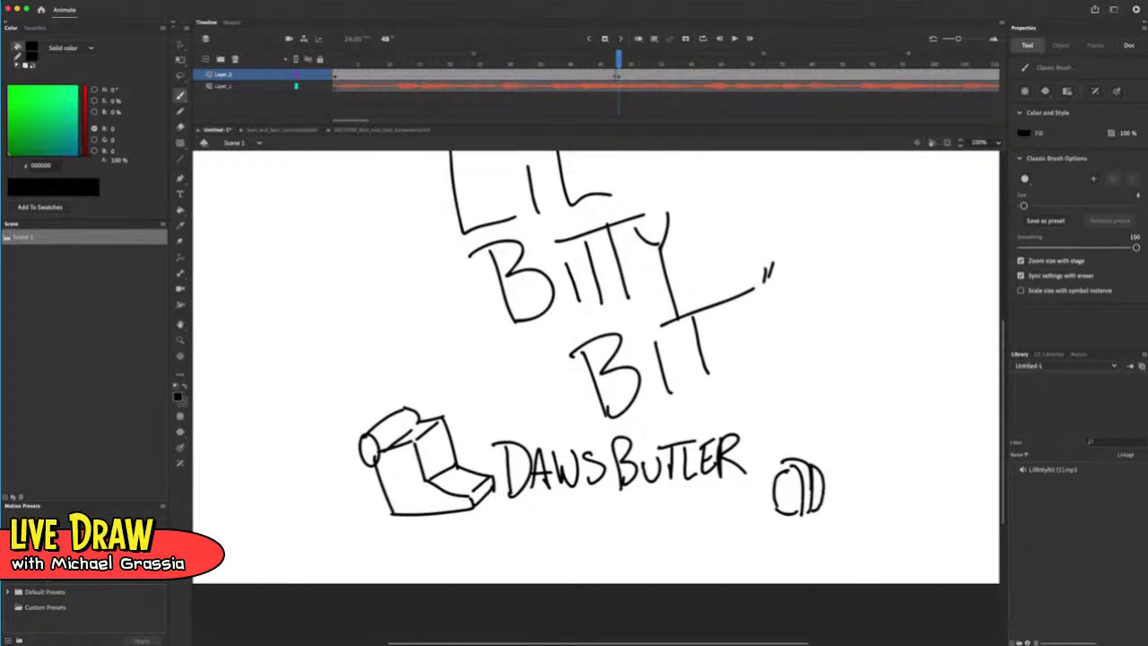
mouse_move(794, 472)
mouse_down()
mouse_move(777, 499)
mouse_move(796, 515)
mouse_up()
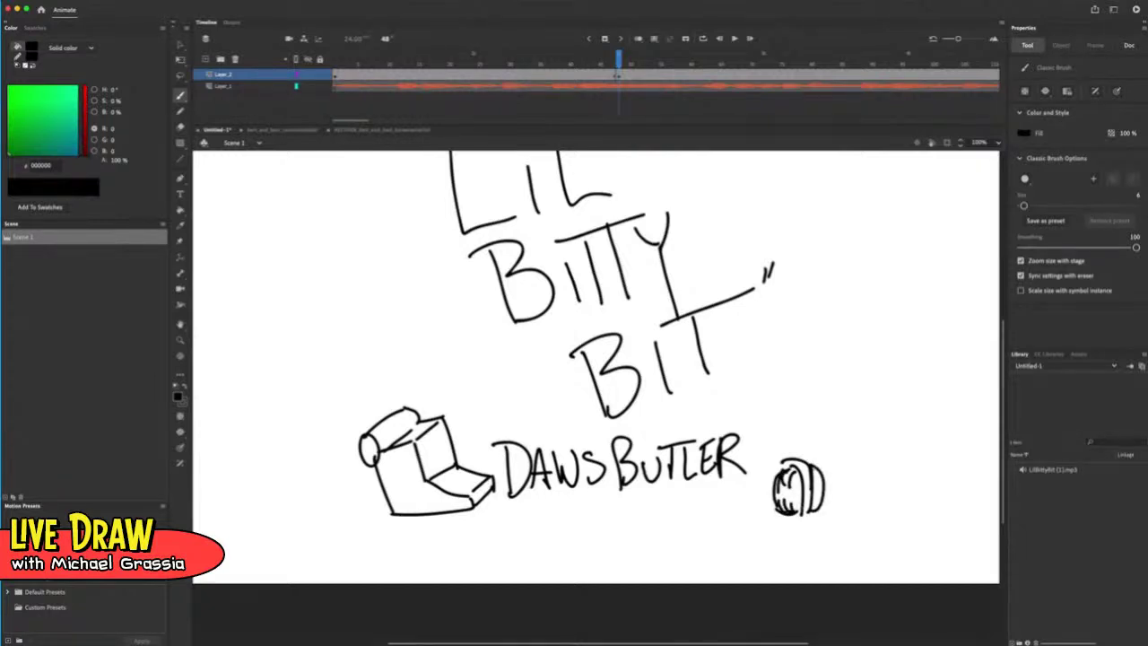
mouse_move(813, 466)
mouse_down()
mouse_move(822, 503)
mouse_move(793, 535)
mouse_move(806, 539)
mouse_move(773, 539)
mouse_move(821, 536)
mouse_up()
Hand-letter the second credited person's name below DAWS BUTLER, ending beside the microphone
drag(594, 504, 633, 502)
mouse_move(619, 502)
mouse_down()
mouse_move(619, 528)
mouse_move(596, 529)
mouse_up()
mouse_move(644, 505)
mouse_down()
mouse_move(633, 530)
mouse_move(646, 505)
mouse_move(683, 537)
mouse_move(681, 500)
mouse_up()
drag(664, 522, 712, 537)
drag(693, 499, 714, 538)
mouse_move(741, 511)
mouse_down()
mouse_move(750, 526)
mouse_move(746, 499)
mouse_up()
mouse_move(730, 515)
mouse_down()
mouse_move(748, 513)
mouse_move(757, 531)
mouse_up()
drag(757, 531, 765, 472)
Sketch a small boxy camera with a round lens below the cylinder-topped drawing
drag(454, 549, 464, 583)
mouse_move(448, 542)
mouse_down()
mouse_move(497, 521)
mouse_move(520, 558)
mouse_move(491, 538)
mouse_move(475, 543)
mouse_move(504, 524)
mouse_up()
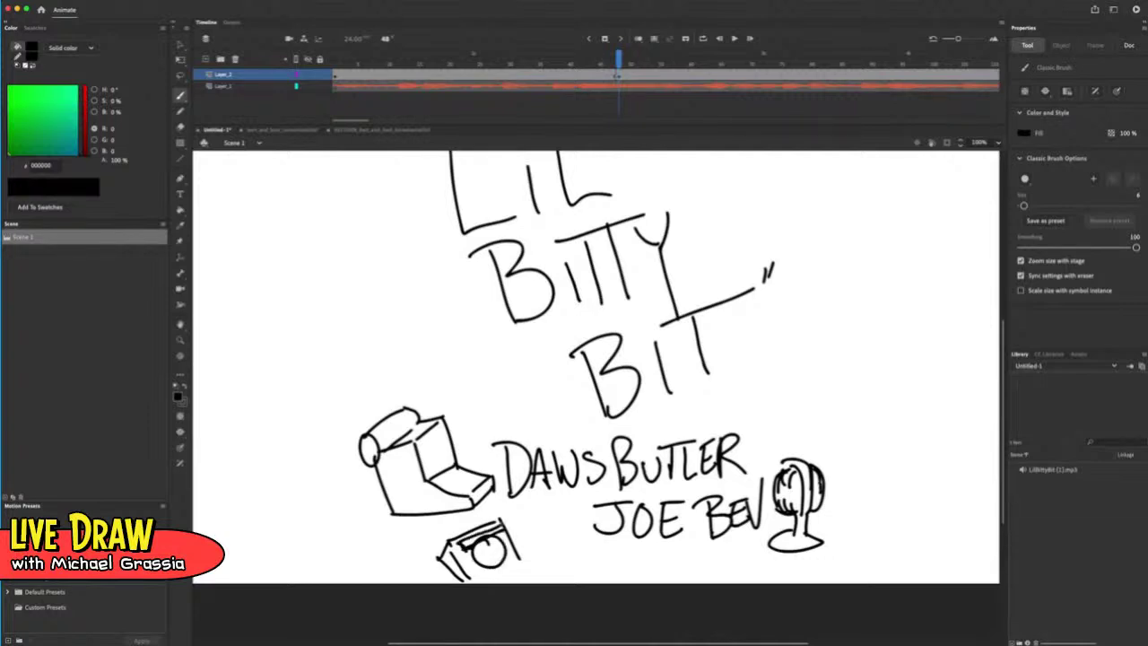
mouse_move(477, 567)
mouse_down()
mouse_move(539, 544)
mouse_move(540, 565)
mouse_move(544, 544)
mouse_move(589, 574)
mouse_up()
Hand-letter the third credited person's full name to the right of the camera sketch, along the stage's lower edge
mouse_move(596, 547)
mouse_down()
mouse_move(596, 572)
mouse_move(610, 562)
mouse_up()
mouse_move(612, 572)
mouse_down()
mouse_move(621, 543)
mouse_move(627, 570)
mouse_up()
drag(613, 562, 634, 571)
drag(634, 570, 642, 558)
mouse_move(652, 548)
mouse_down()
mouse_move(658, 571)
mouse_move(674, 569)
mouse_up()
mouse_move(705, 540)
mouse_down()
mouse_move(676, 555)
mouse_move(714, 553)
mouse_move(719, 575)
mouse_move(734, 575)
mouse_move(758, 550)
mouse_move(757, 571)
mouse_move(775, 541)
mouse_up()
drag(762, 560, 777, 558)
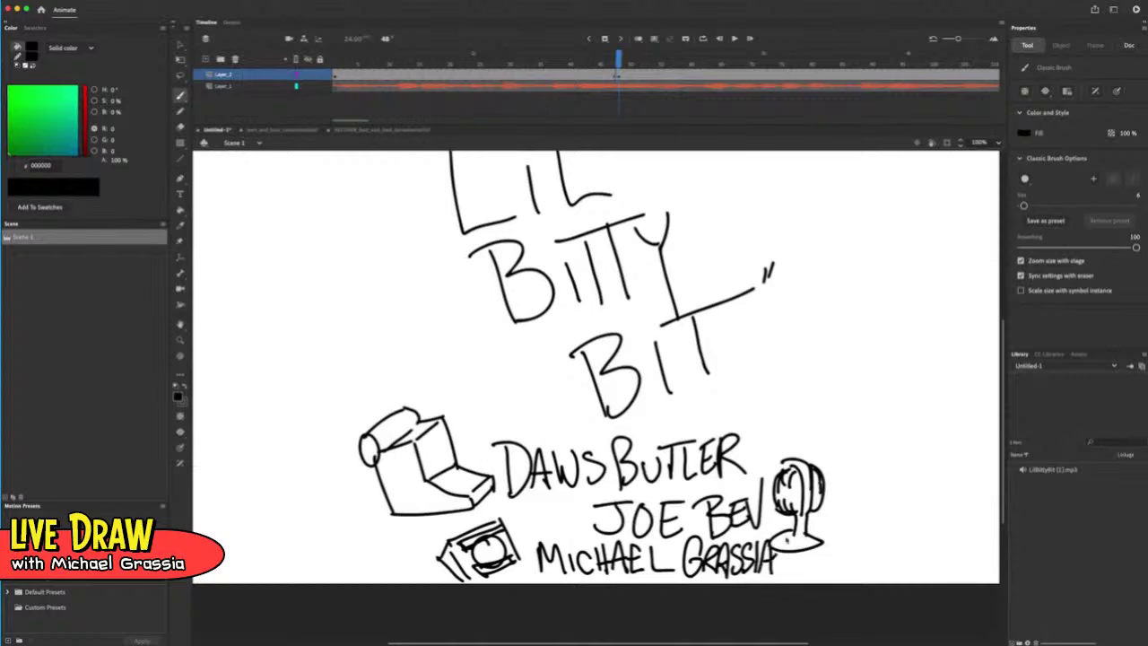
Insert a blank keyframe at frame 96 on Layer_2 to end the credits drawing
drag(623, 63, 697, 82)
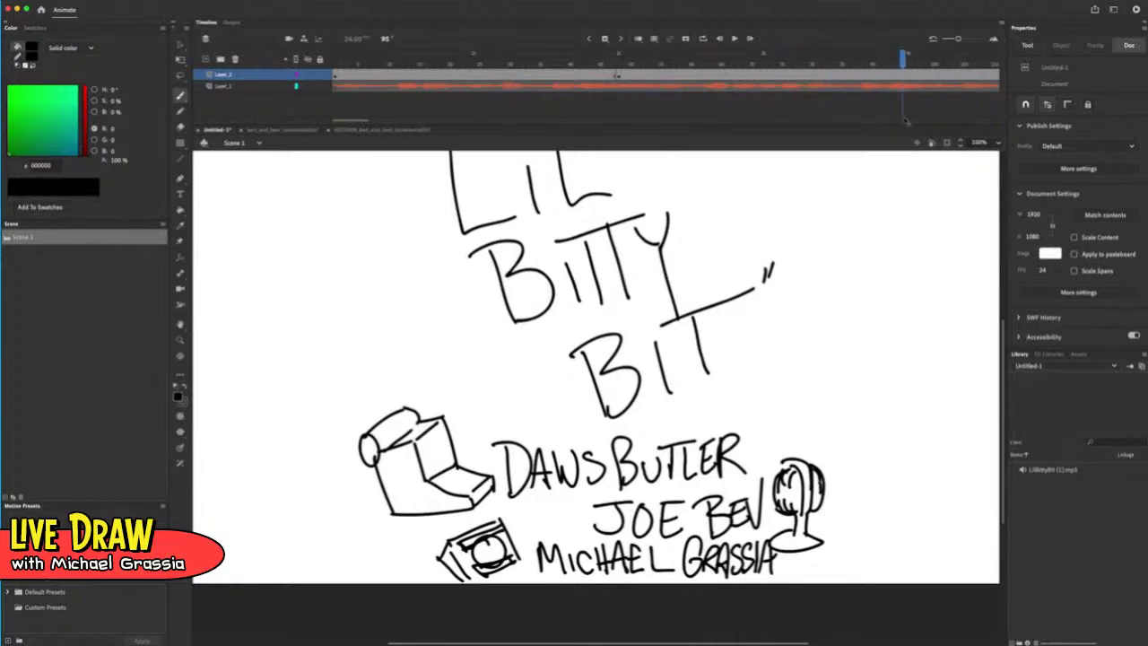
drag(904, 120, 846, 123)
drag(844, 61, 910, 80)
click(911, 77)
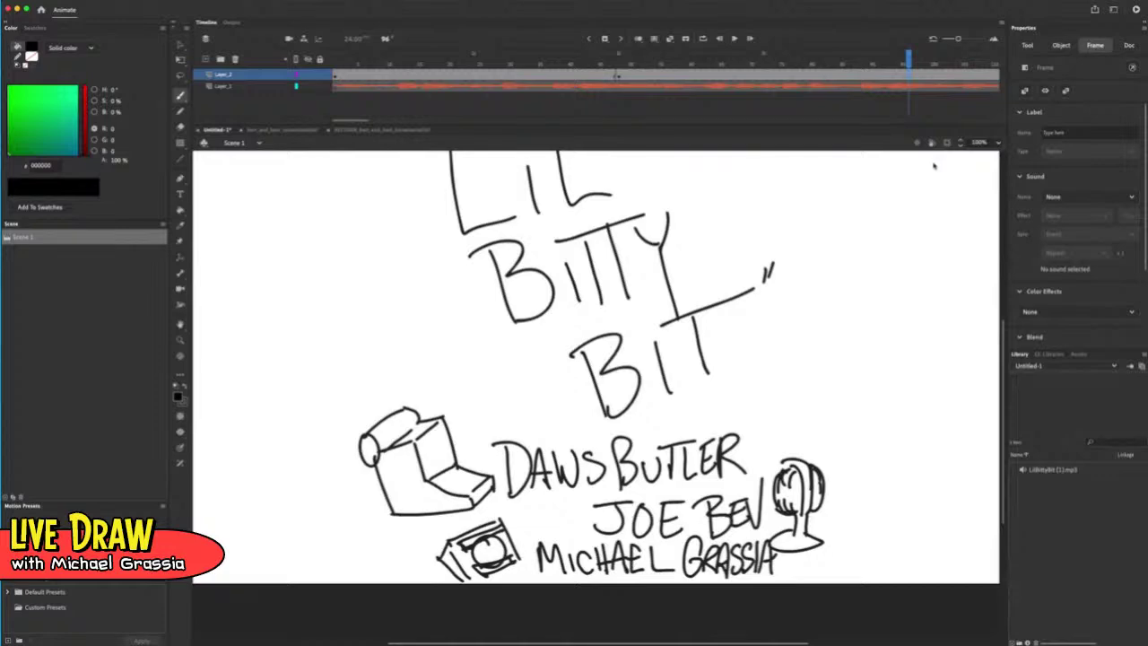
key(F7)
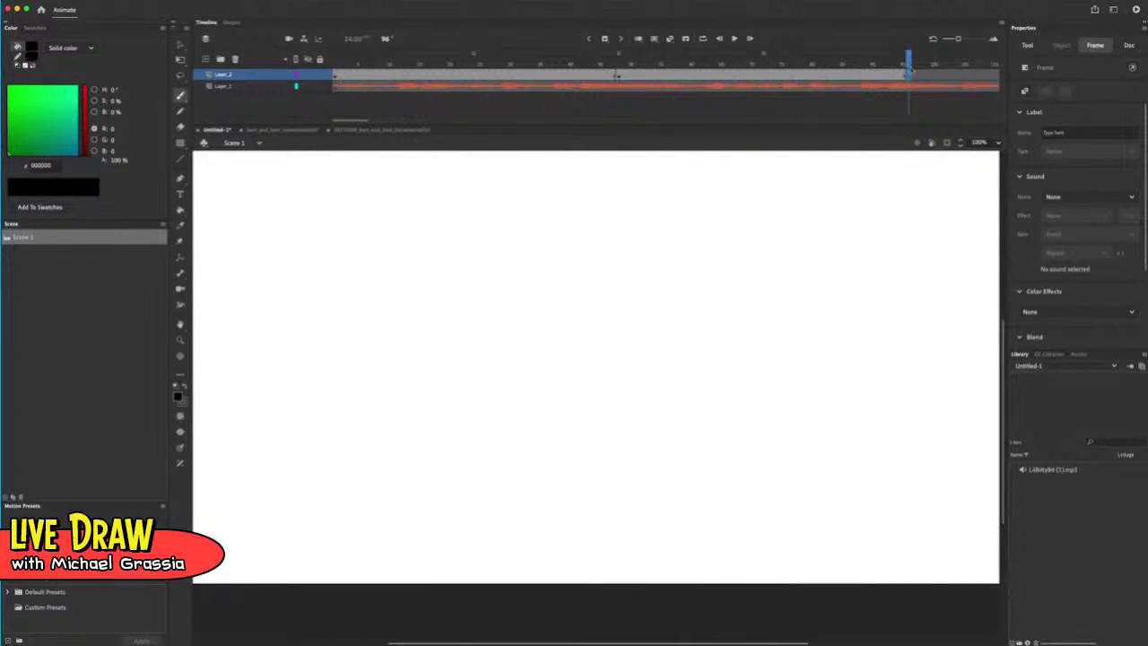
Insert a keyframe at frame 35 on Layer_2 and create a classic tween from it to frame 48
mouse_move(908, 61)
mouse_down()
mouse_move(450, 59)
mouse_move(479, 59)
mouse_up()
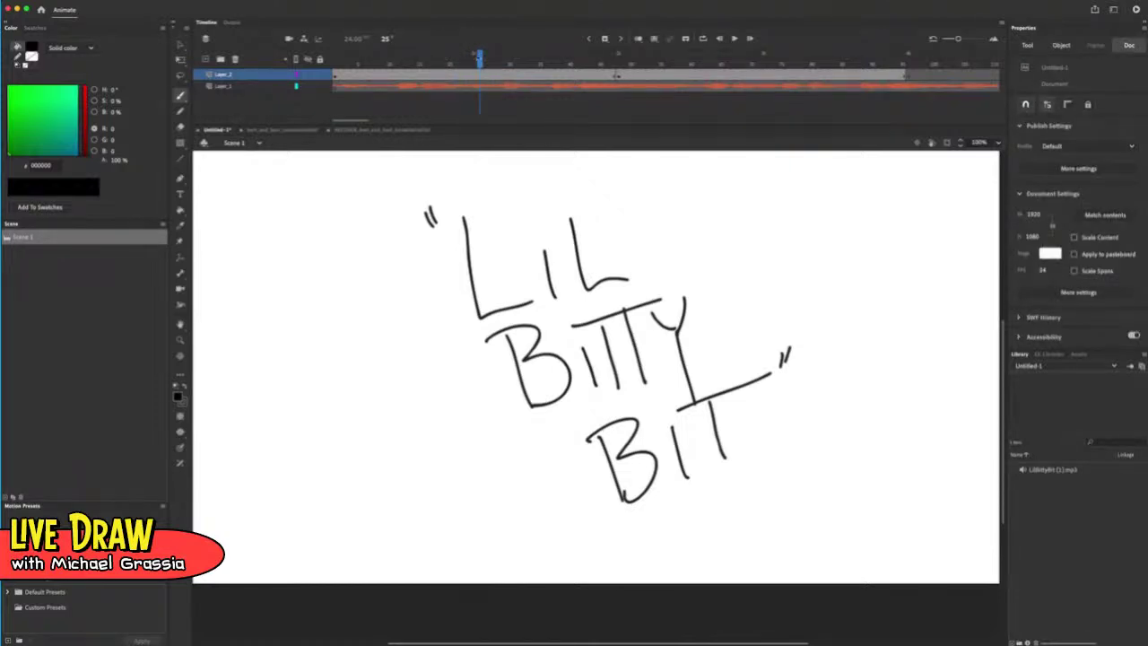
mouse_move(479, 59)
mouse_down()
mouse_move(513, 68)
mouse_move(529, 91)
mouse_move(540, 81)
mouse_up()
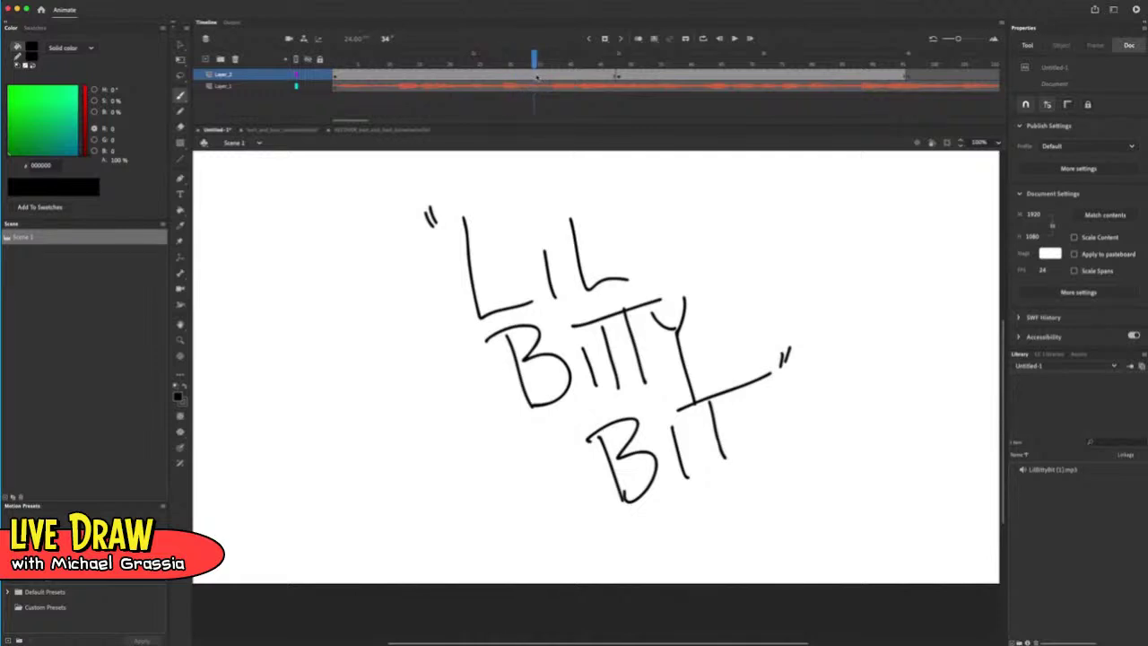
click(538, 78)
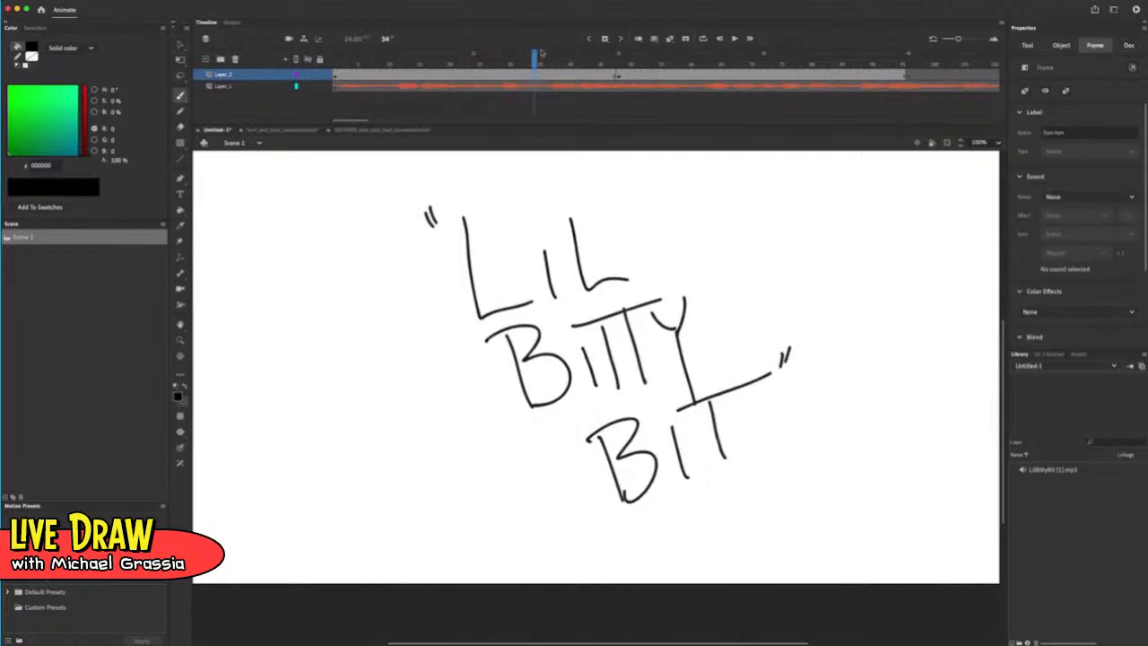
click(540, 62)
click(541, 77)
key(F6)
click(577, 77)
key(F4)
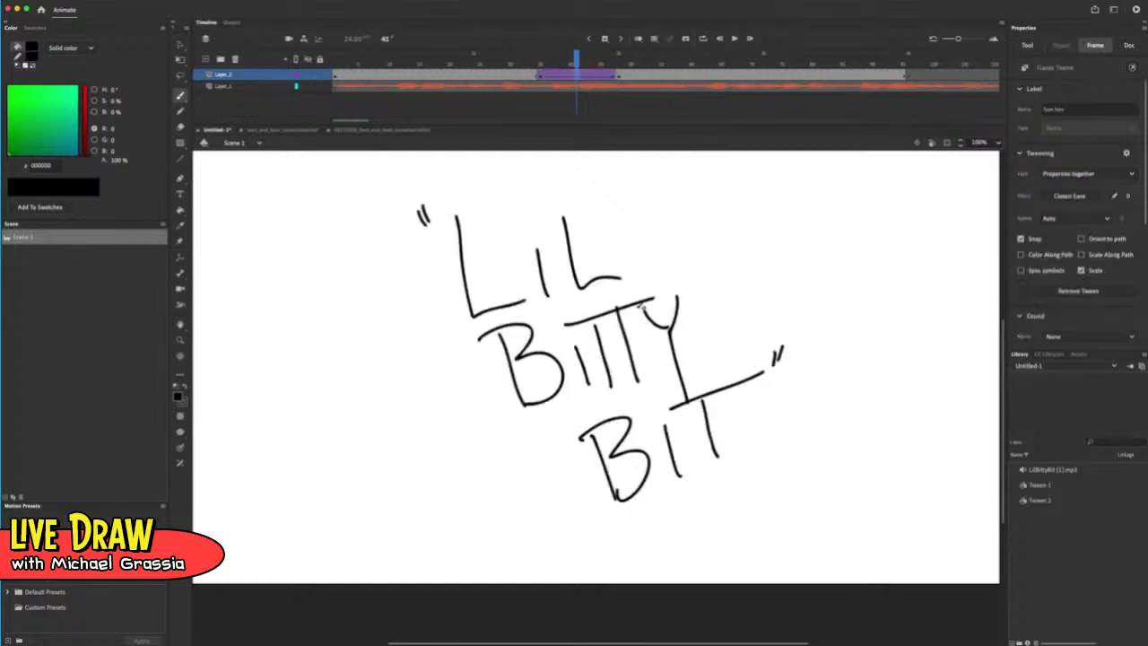
Play back the title and credits animation from frame 1 and review it up to the end of the credits
drag(582, 59, 335, 59)
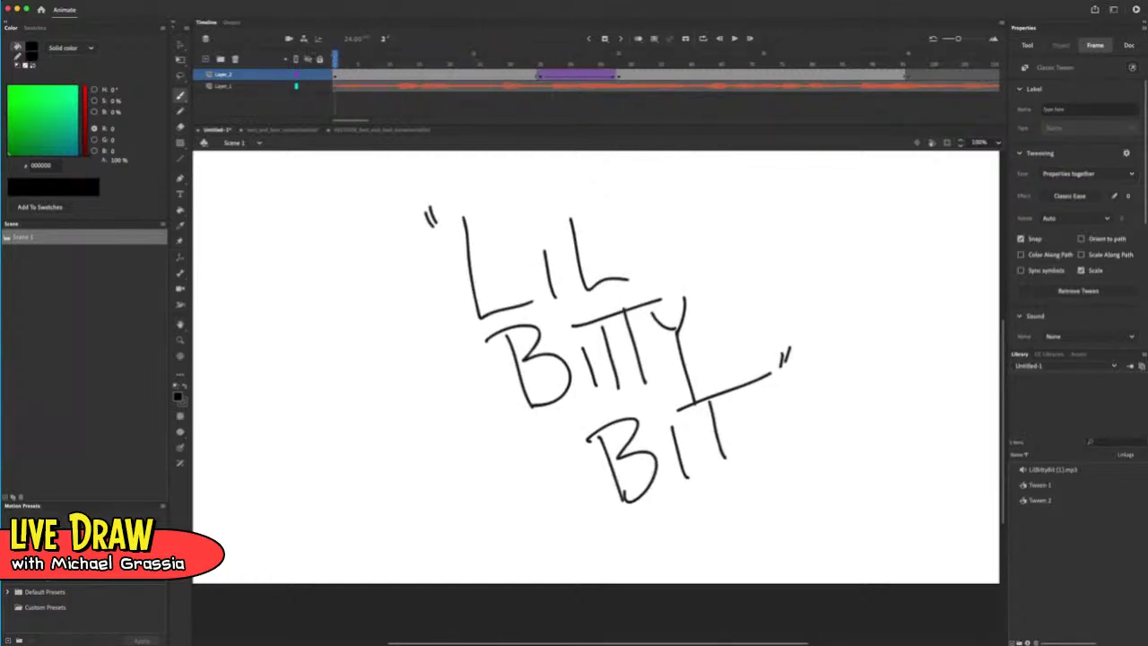
click(363, 211)
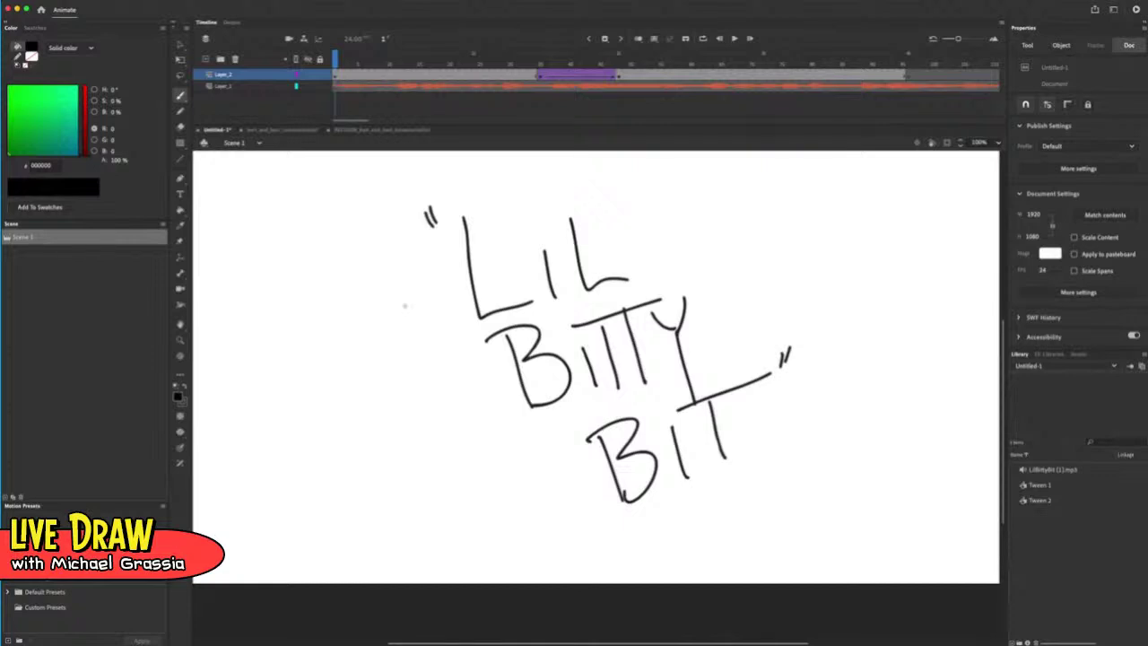
key(Return)
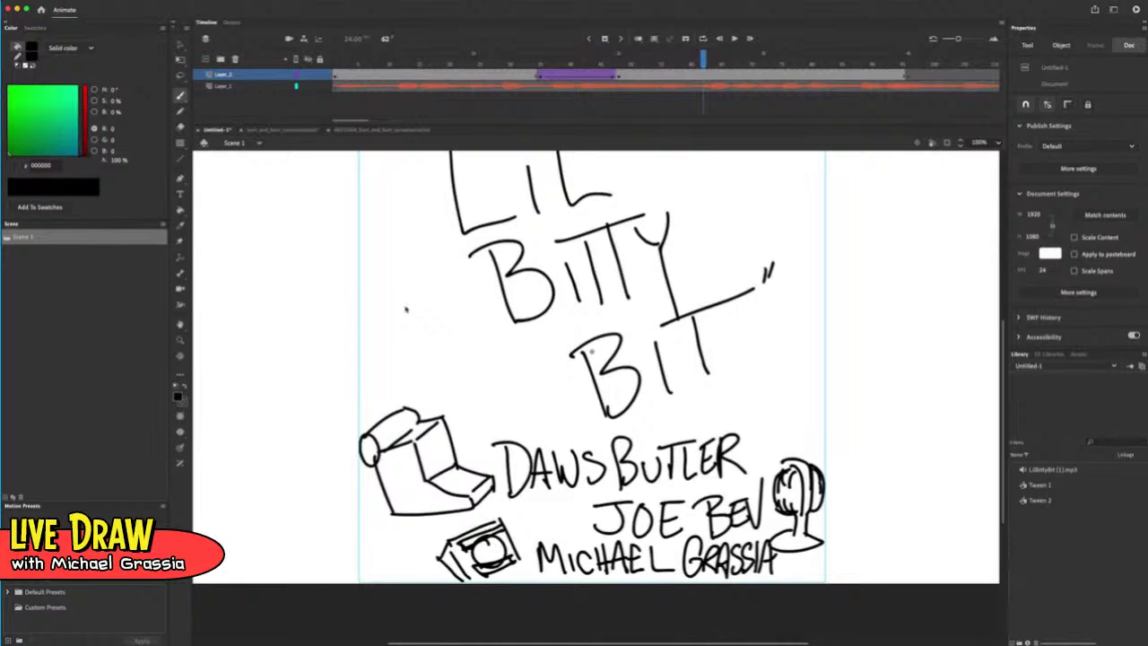
drag(705, 59, 902, 143)
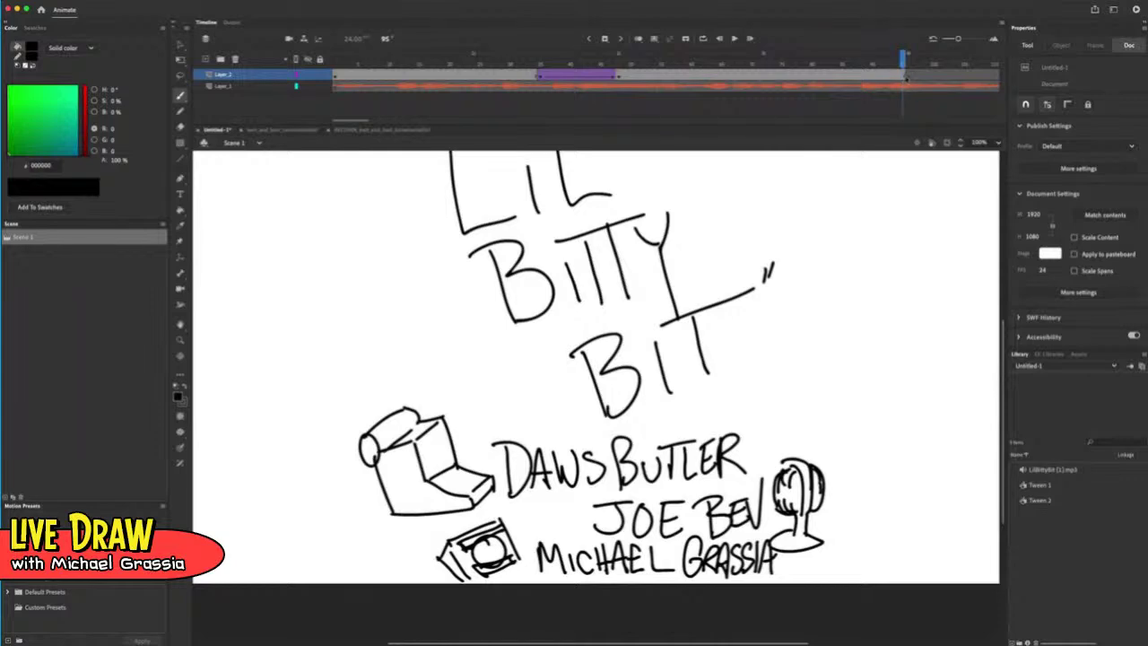
Go to the blank keyframe at frame 96 on Layer_2 with the whole stage in view
click(908, 78)
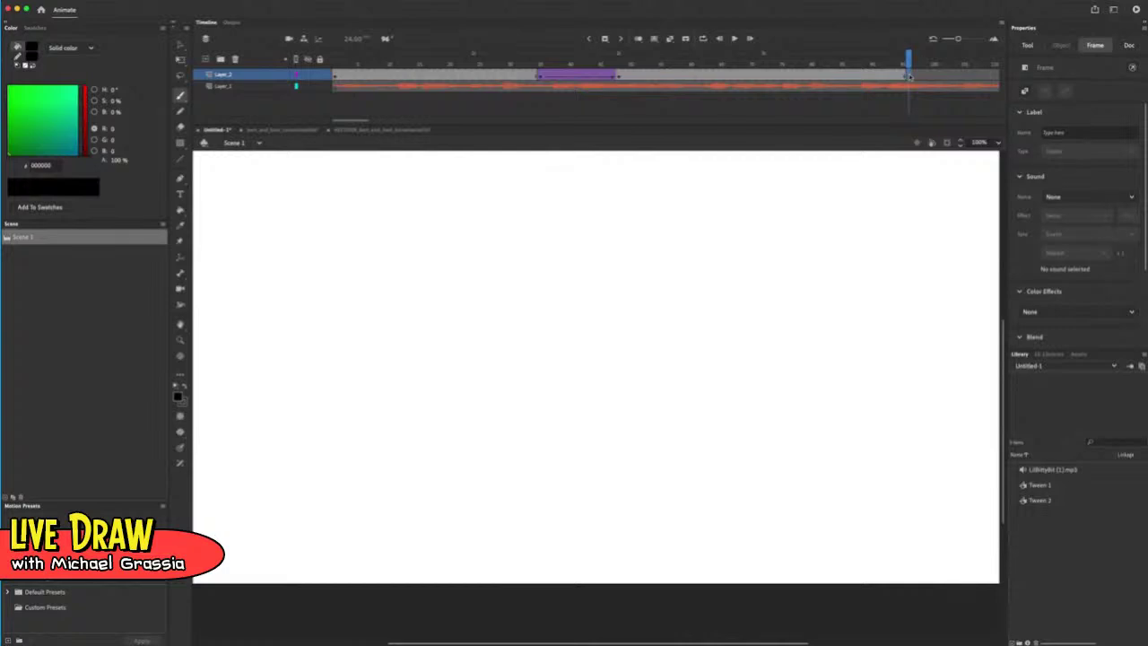
key(super+minus)
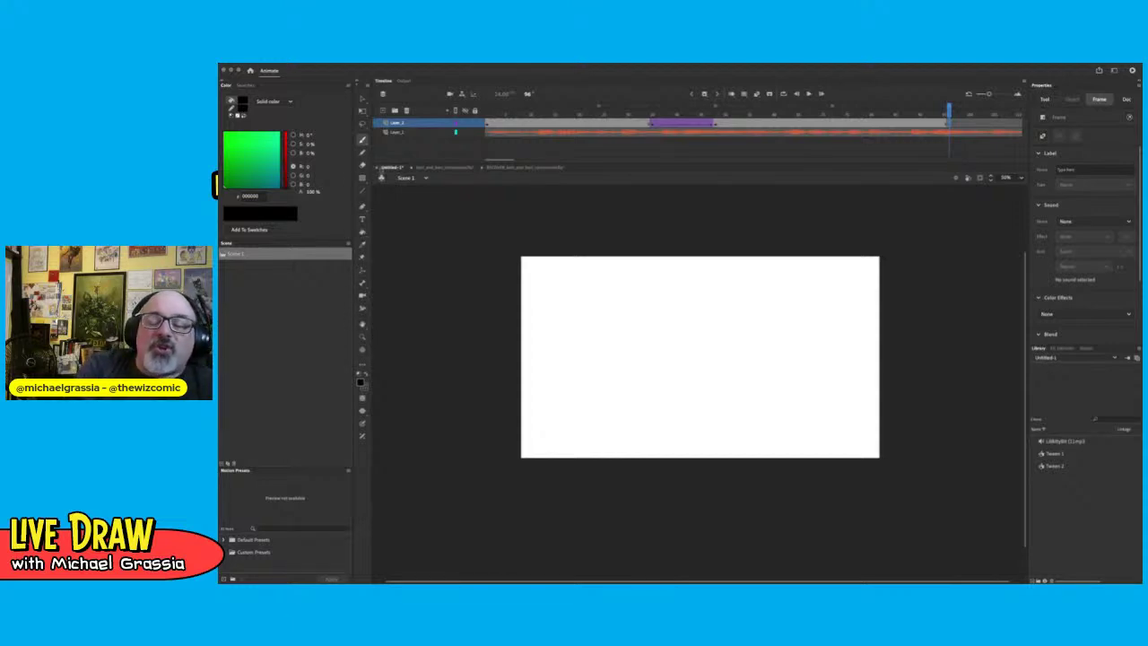
Sketch an upright cylinder at the center of the stage with an elliptical top and a curved base
mouse_move(726, 287)
mouse_down()
mouse_move(749, 289)
mouse_move(734, 285)
mouse_up()
mouse_move(653, 292)
mouse_down()
mouse_move(666, 414)
mouse_move(661, 333)
mouse_move(657, 405)
mouse_move(708, 420)
mouse_move(736, 414)
mouse_up()
drag(655, 415, 739, 409)
drag(748, 292, 747, 413)
drag(744, 331, 743, 402)
Draw receding roof and base lines on both sides of the cylinder and extend vertical lines above its top
drag(654, 292, 556, 271)
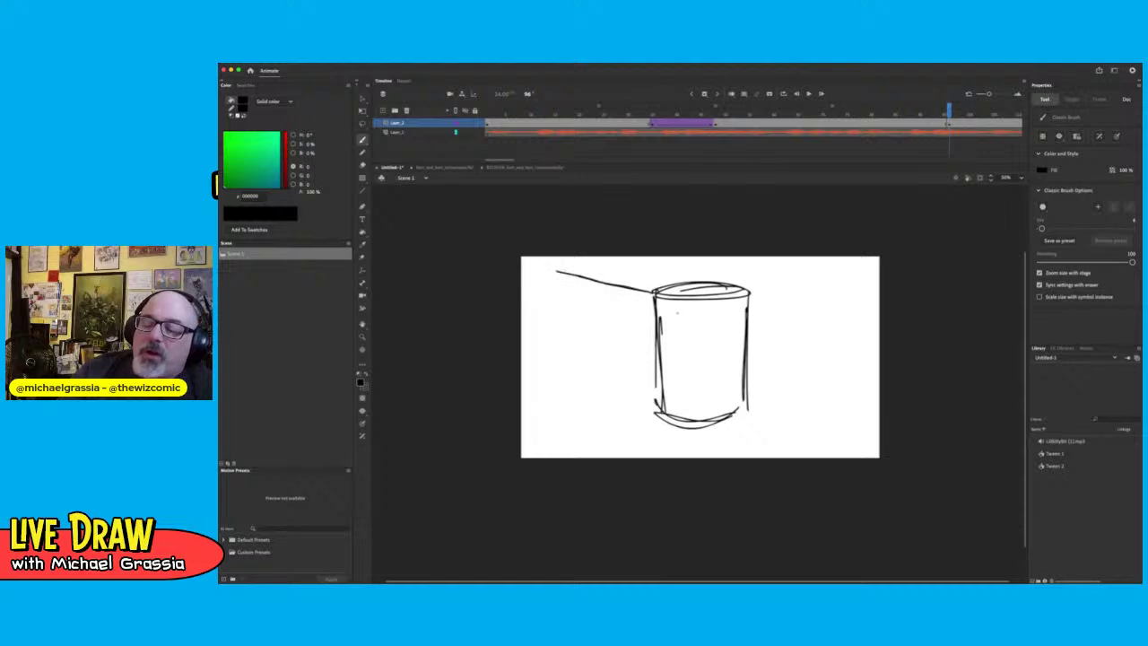
mouse_move(664, 414)
mouse_down()
mouse_move(535, 400)
mouse_move(654, 418)
mouse_up()
drag(743, 412, 853, 369)
drag(731, 418, 858, 364)
drag(752, 293, 861, 260)
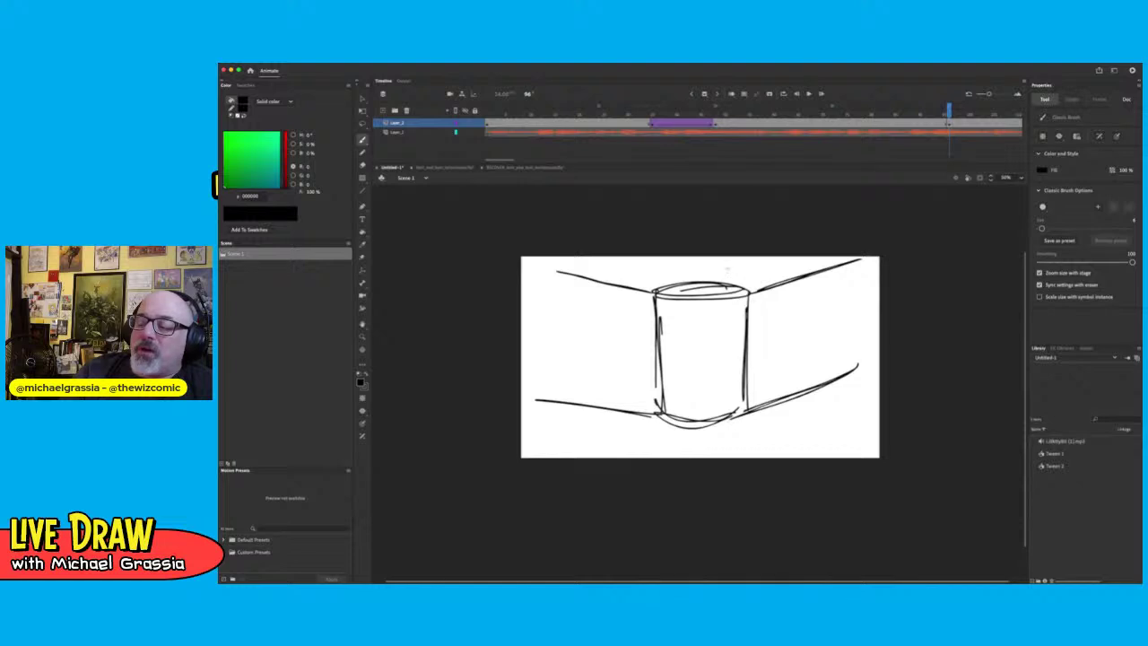
drag(741, 265, 728, 283)
drag(654, 258, 654, 295)
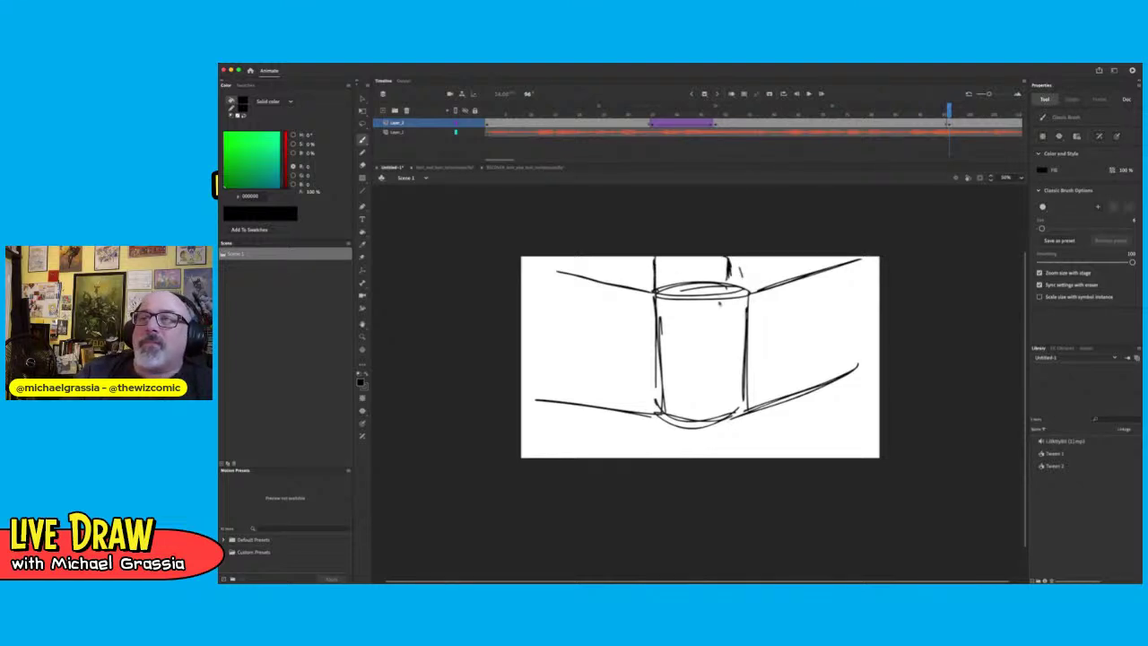
Add inner lines parallel to the roof and base edges on both walls to outline window bands
drag(535, 283, 647, 313)
mouse_move(754, 315)
mouse_down()
mouse_move(879, 271)
mouse_move(869, 277)
mouse_up()
drag(531, 379, 648, 387)
drag(750, 396, 870, 359)
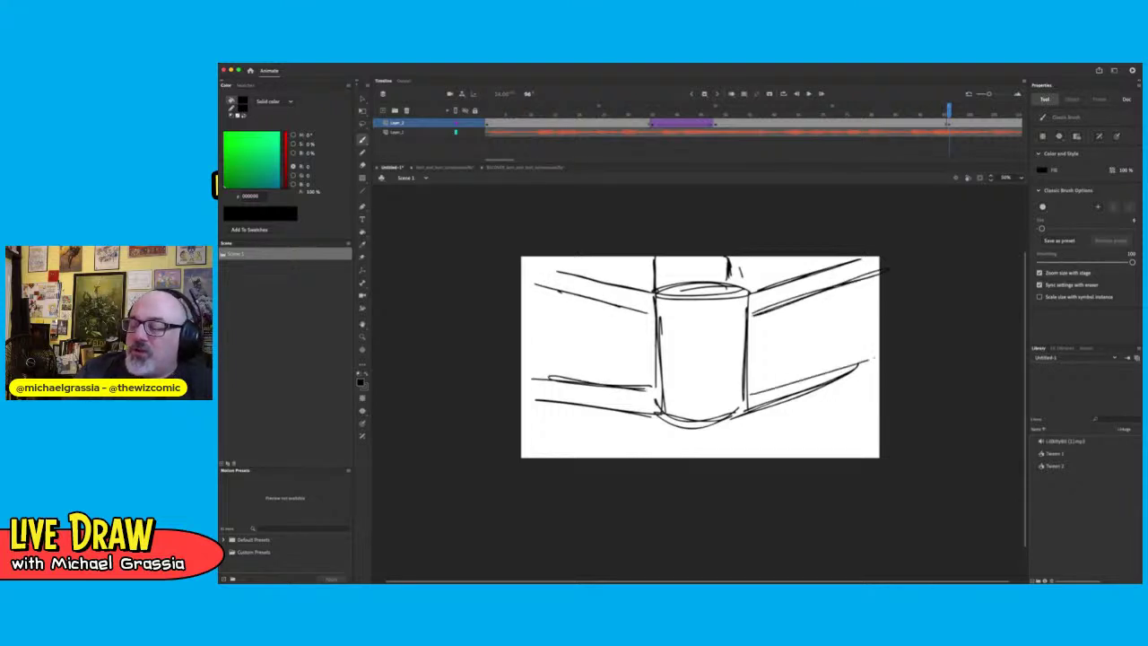
drag(800, 384, 881, 354)
Divide the window bands on both walls with slightly curved vertical lines
drag(634, 307, 632, 377)
drag(562, 292, 573, 384)
drag(567, 288, 574, 383)
mouse_move(530, 283)
mouse_down()
mouse_move(531, 381)
mouse_move(542, 357)
mouse_up()
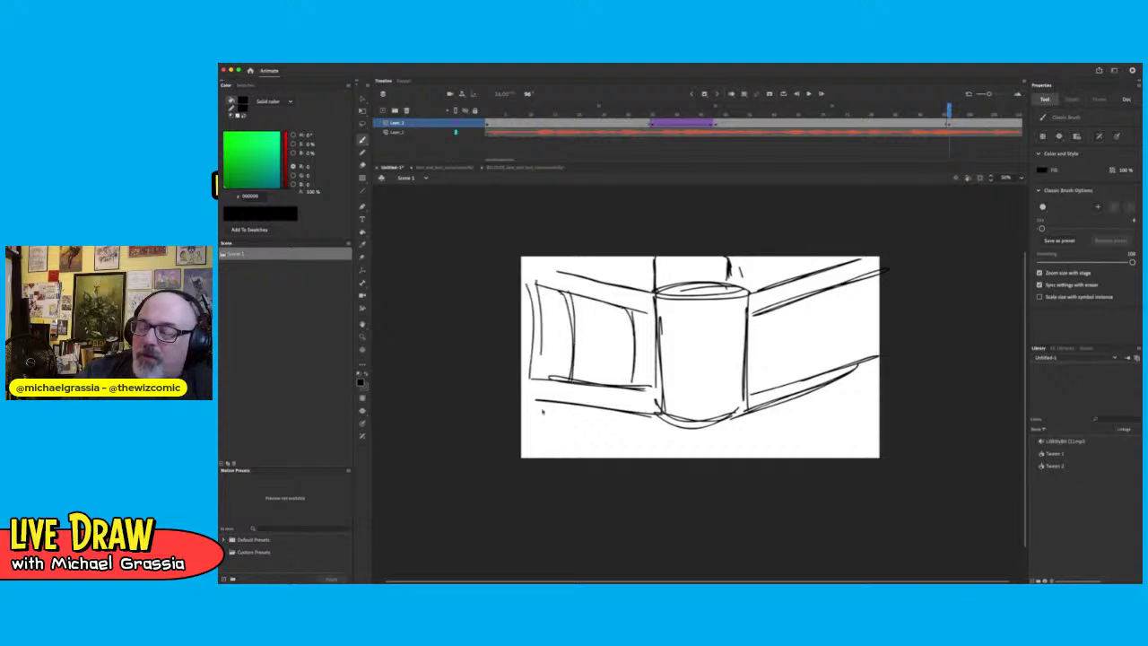
mouse_move(793, 296)
mouse_down()
mouse_move(775, 390)
mouse_move(788, 386)
mouse_up()
mouse_move(856, 275)
mouse_down()
mouse_move(841, 370)
mouse_move(851, 363)
mouse_up()
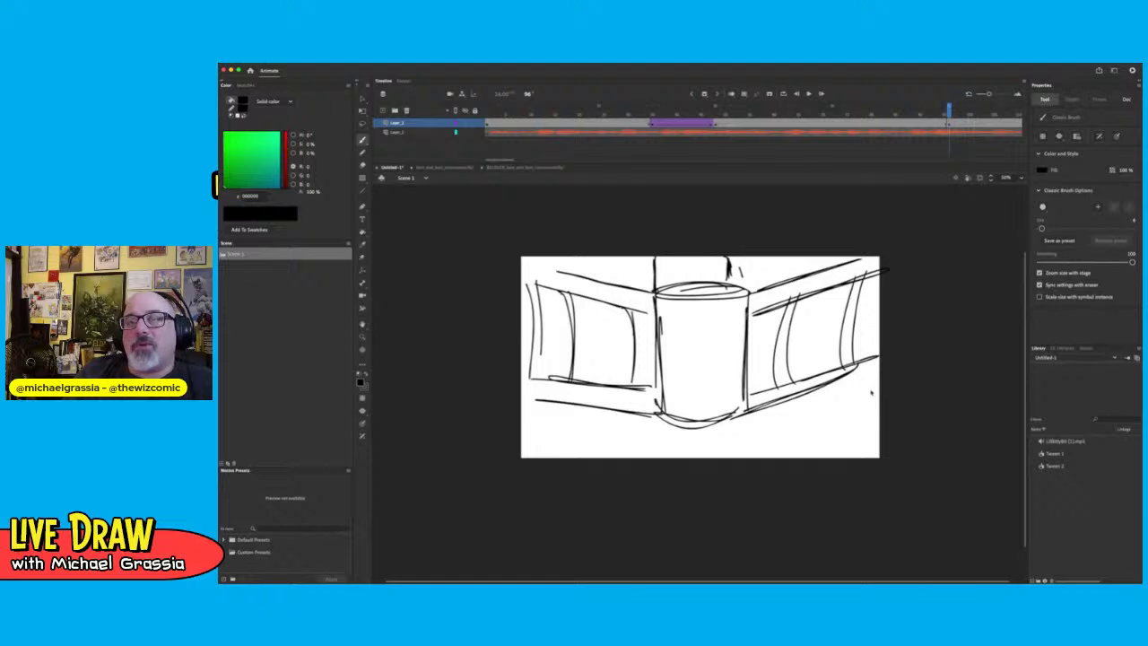
Delete the entire cylinder building sketch from frame 96
key(super+a)
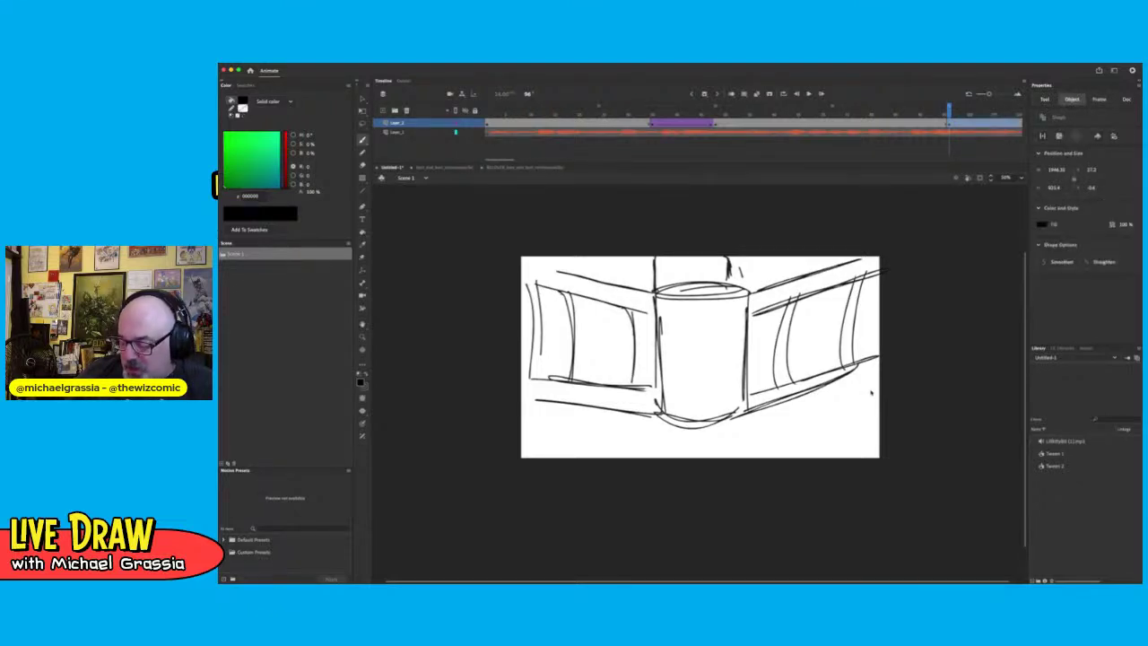
key(Delete)
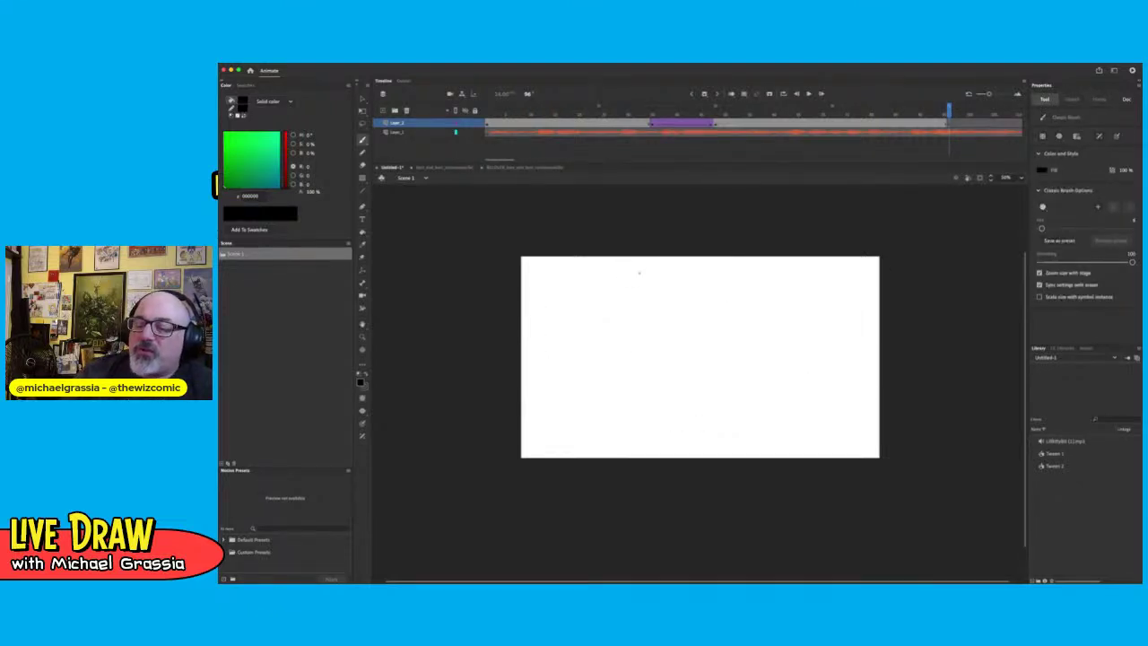
Sketch a large, roughly square building front at the center of the stage
mouse_move(626, 289)
mouse_down()
mouse_move(621, 417)
mouse_move(638, 286)
mouse_move(773, 286)
mouse_move(755, 401)
mouse_up()
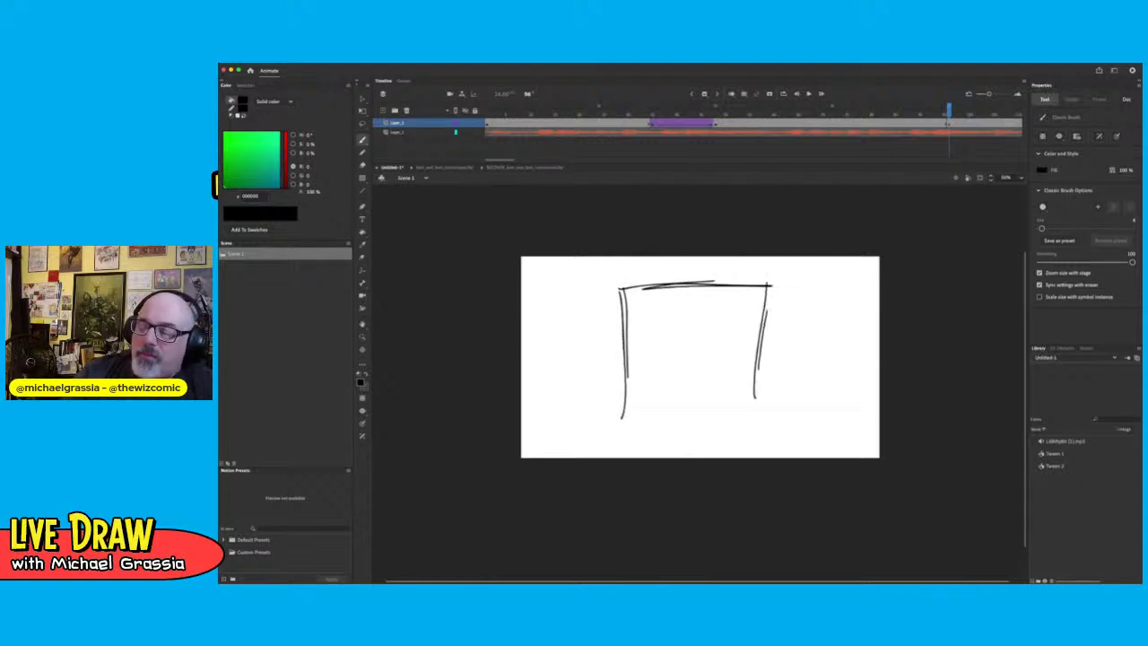
drag(766, 303, 757, 428)
drag(617, 429, 764, 426)
drag(650, 425, 726, 415)
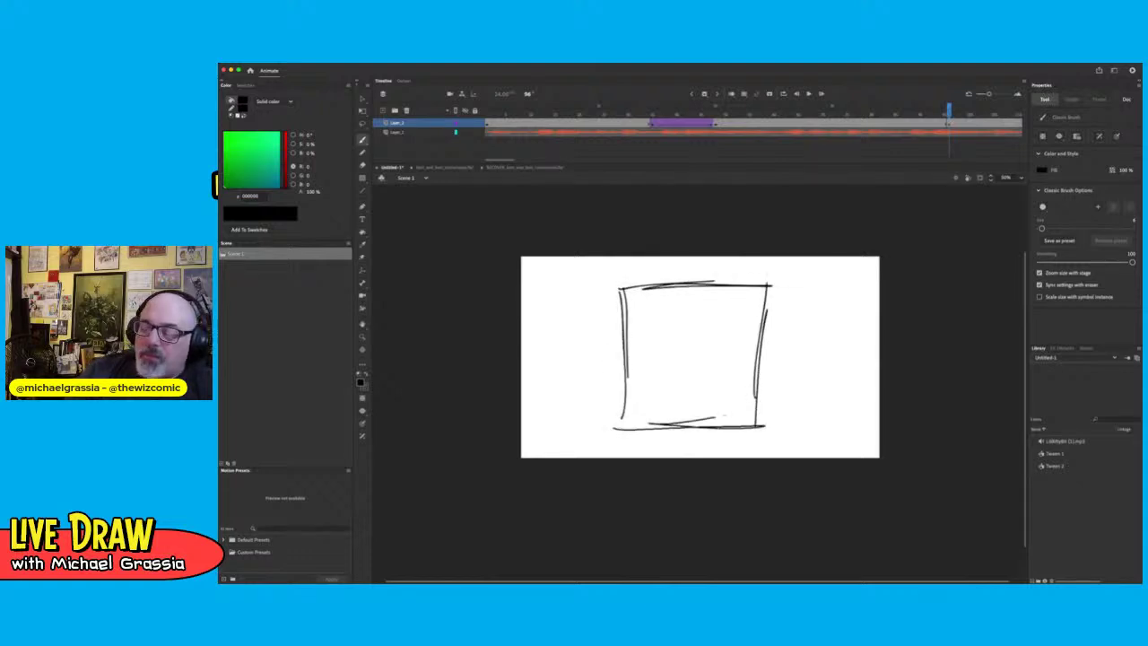
Add a receding side wall to the left of the building front and horizon lines on both sides
drag(617, 430, 567, 409)
mouse_move(621, 287)
mouse_down()
mouse_move(573, 305)
mouse_move(569, 415)
mouse_up()
mouse_move(571, 307)
mouse_down()
mouse_move(572, 395)
mouse_move(562, 398)
mouse_up()
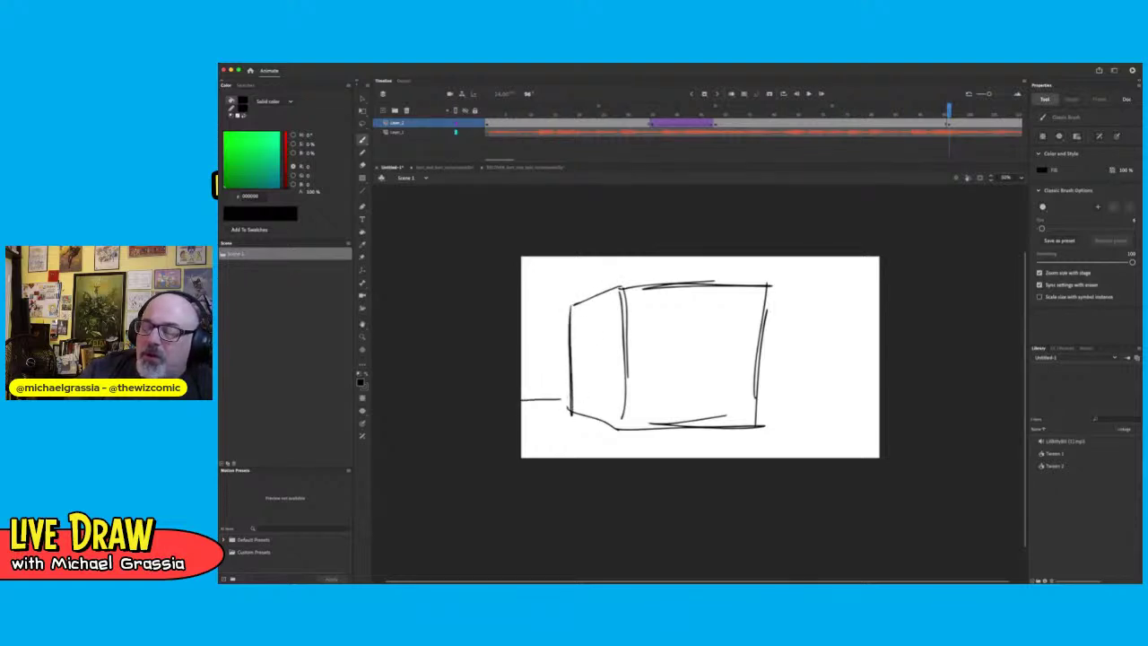
drag(754, 393, 905, 388)
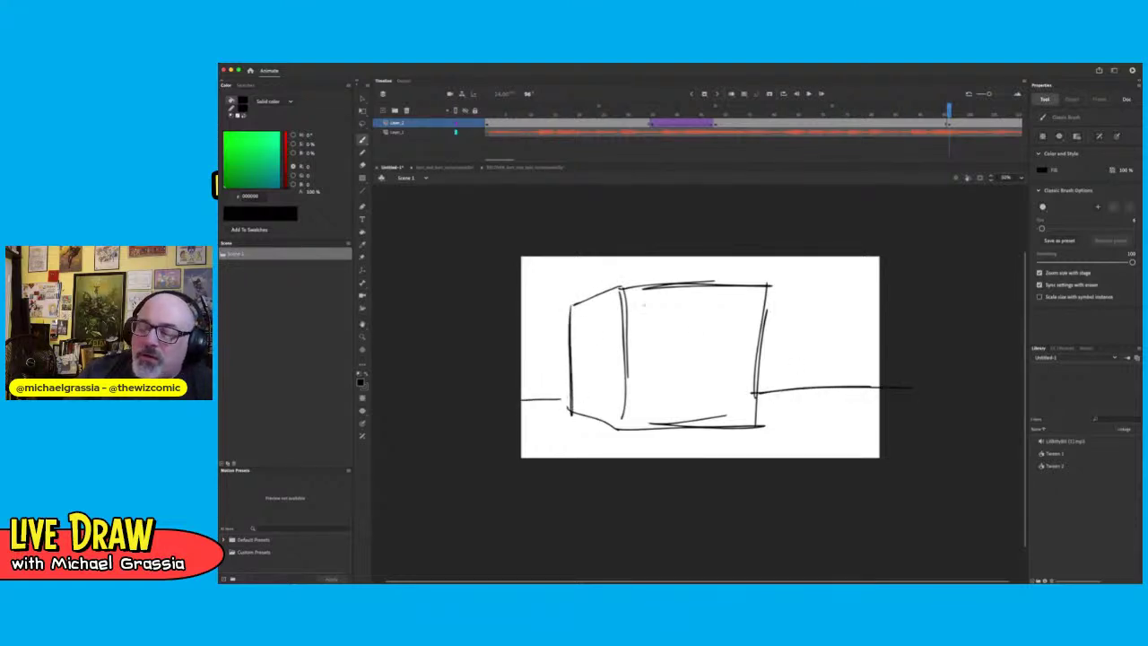
Draw a sign across the top of the front lettered "G.NERIC ANIMATION STUDIO" and a doorway at the base
mouse_move(635, 297)
mouse_down()
mouse_move(733, 290)
mouse_move(719, 290)
mouse_move(752, 334)
mouse_up()
mouse_move(636, 327)
mouse_down()
mouse_move(758, 328)
mouse_move(723, 328)
mouse_up()
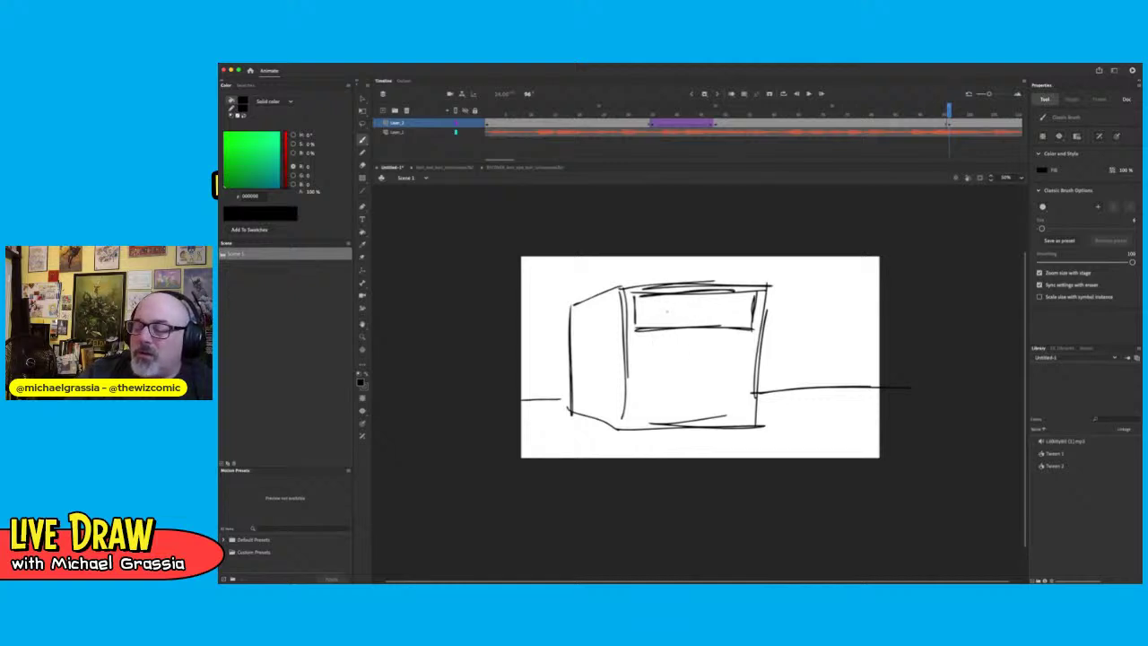
mouse_move(670, 299)
mouse_down()
mouse_move(661, 307)
mouse_move(722, 307)
mouse_up()
drag(639, 326, 644, 312)
drag(644, 311, 647, 319)
mouse_move(651, 326)
mouse_down()
mouse_move(659, 313)
mouse_move(708, 321)
mouse_move(723, 310)
mouse_move(722, 321)
mouse_move(746, 323)
mouse_move(752, 311)
mouse_up()
mouse_move(675, 390)
mouse_down()
mouse_move(728, 386)
mouse_move(723, 430)
mouse_up()
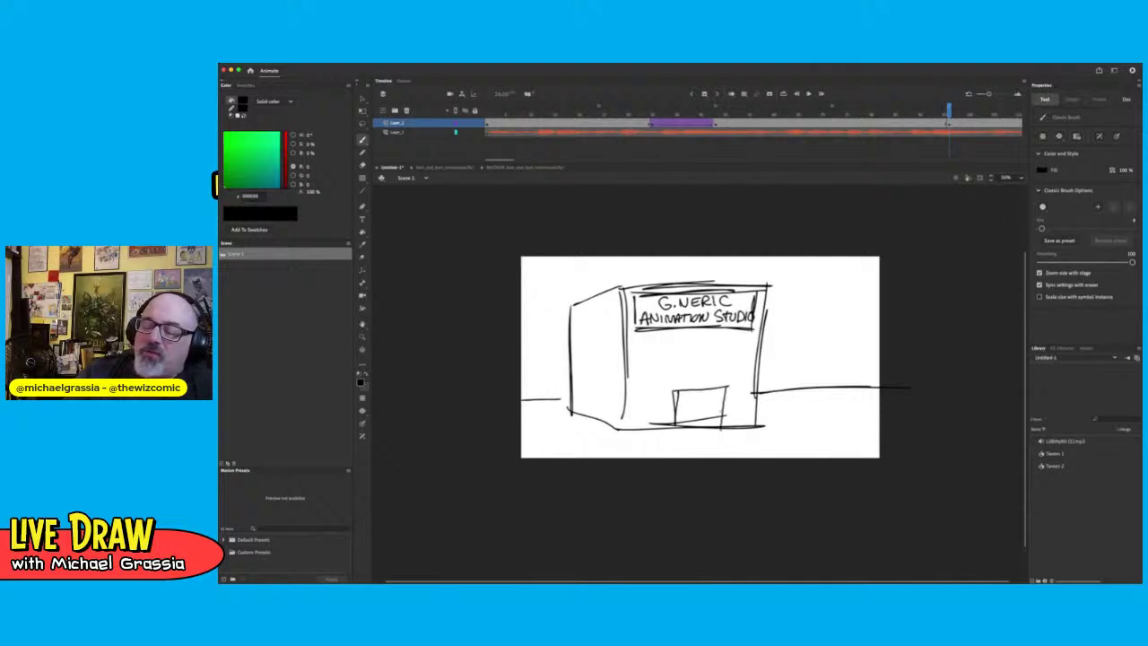
Sketch two rectangular windows side by side between the sign and the doorway
mouse_move(640, 339)
mouse_down()
mouse_move(641, 374)
mouse_move(700, 340)
mouse_up()
mouse_move(637, 374)
mouse_down()
mouse_move(687, 371)
mouse_move(686, 344)
mouse_move(687, 375)
mouse_up()
mouse_move(701, 341)
mouse_down()
mouse_move(702, 371)
mouse_move(747, 340)
mouse_up()
mouse_move(752, 339)
mouse_down()
mouse_move(752, 352)
mouse_move(692, 372)
mouse_up()
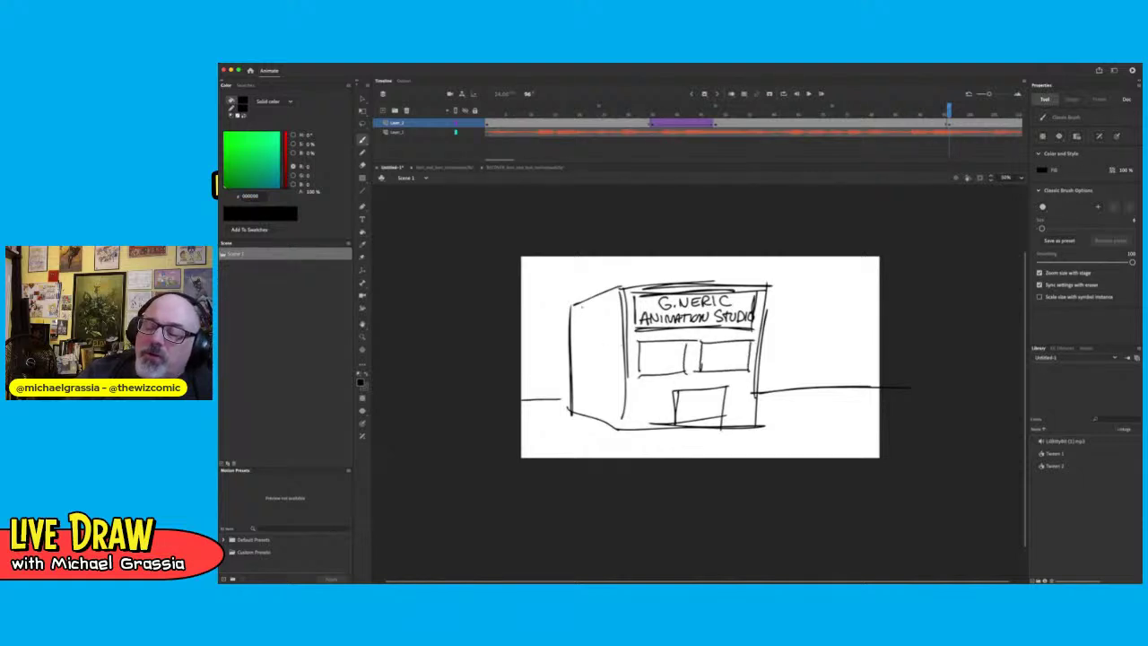
Draw a grid of vertical and slanted horizontal lines across the building's side wall as window panes
mouse_move(582, 305)
mouse_down()
mouse_move(582, 422)
mouse_move(595, 312)
mouse_move(604, 417)
mouse_up()
drag(610, 284, 623, 425)
drag(558, 339, 635, 325)
drag(564, 367, 638, 353)
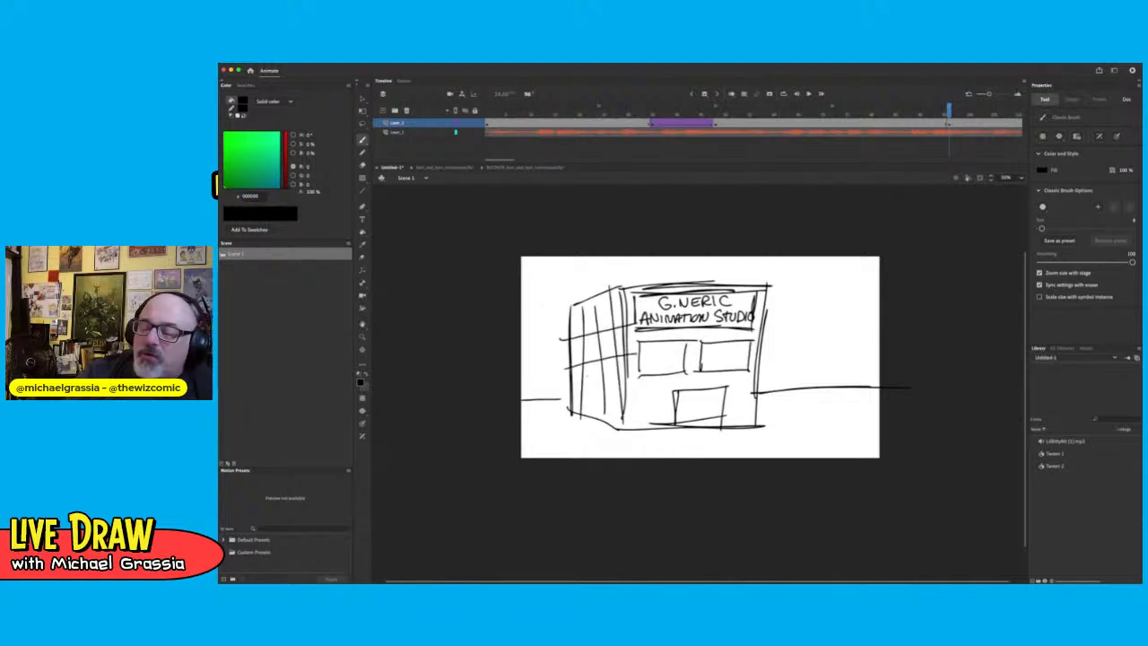
drag(565, 395, 620, 382)
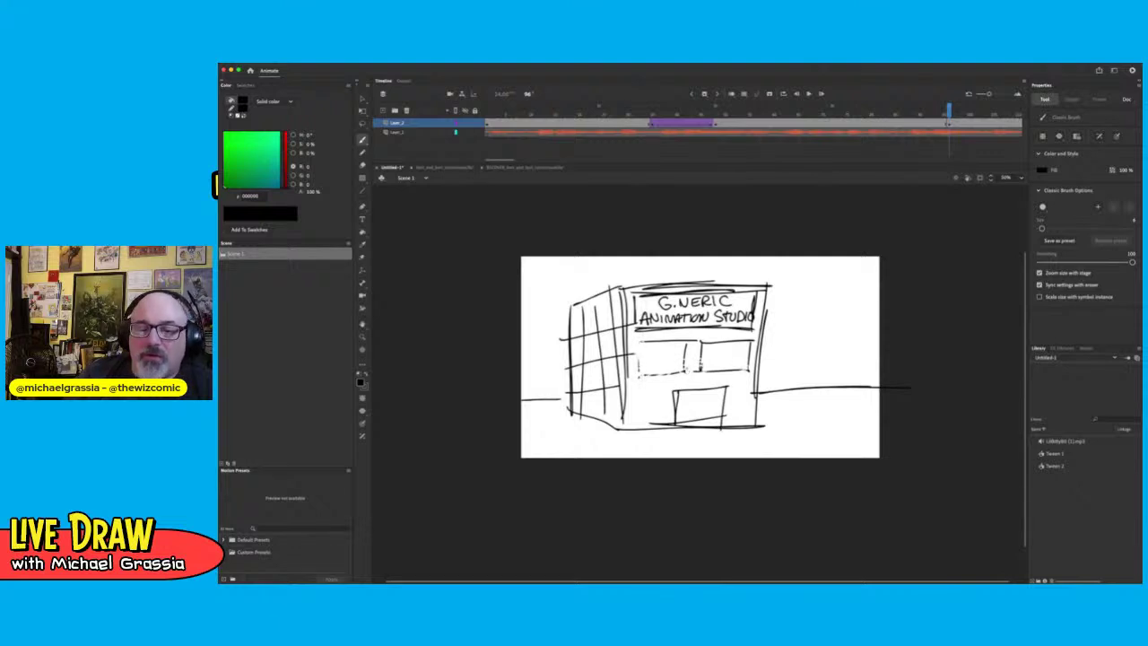
Set the eraser size to 17 and erase the two windows below the sign
click(363, 165)
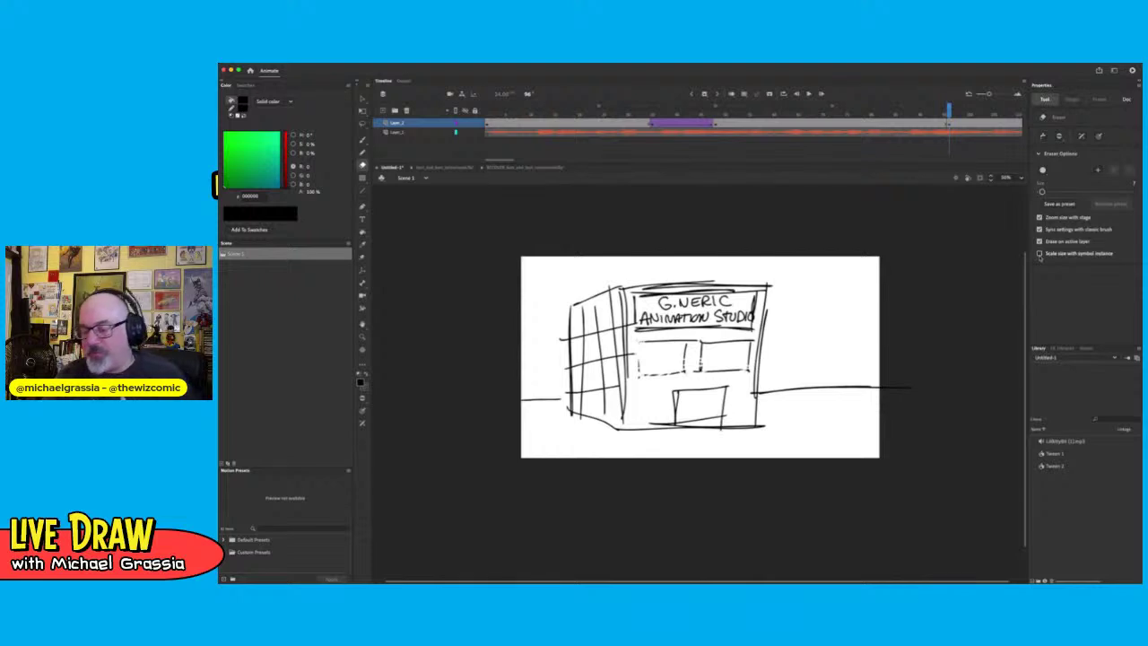
drag(1043, 192, 1047, 192)
mouse_move(750, 341)
mouse_down()
mouse_move(751, 369)
mouse_move(698, 341)
mouse_move(639, 341)
mouse_move(703, 341)
mouse_move(701, 379)
mouse_move(748, 370)
mouse_move(644, 376)
mouse_move(639, 361)
mouse_up()
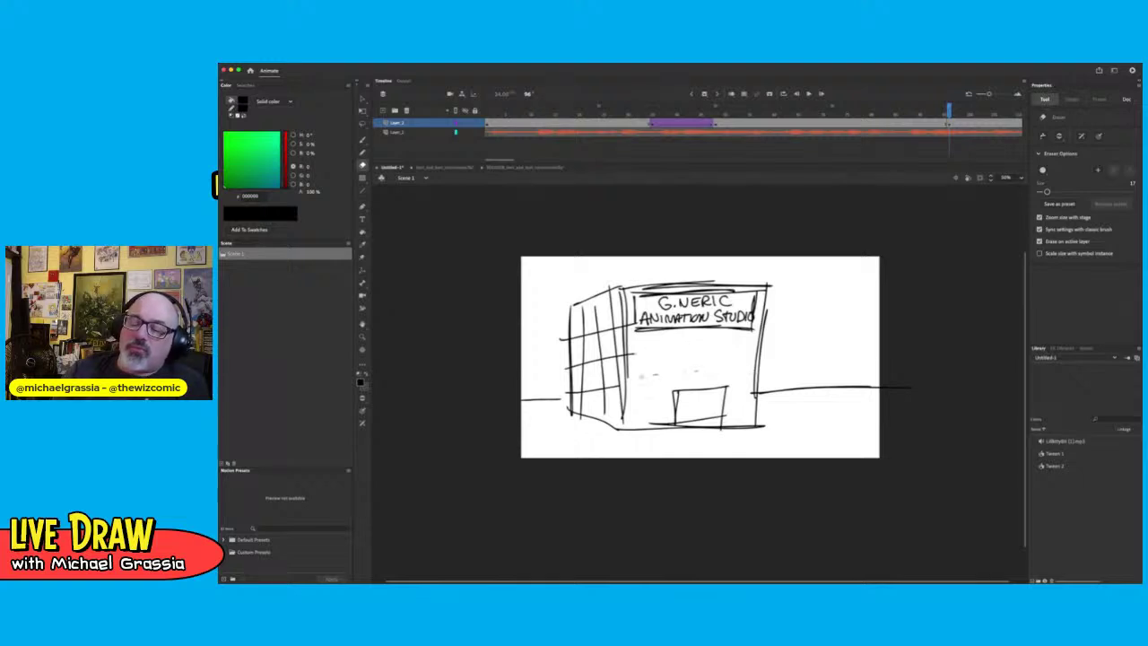
key(b)
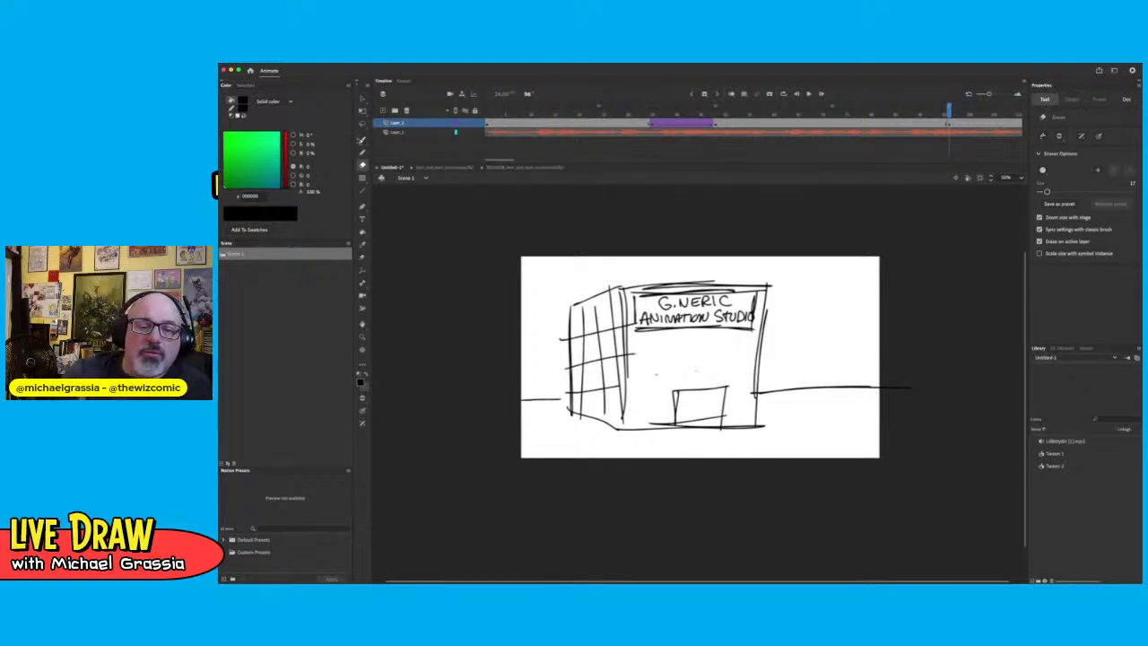
drag(643, 330, 643, 428)
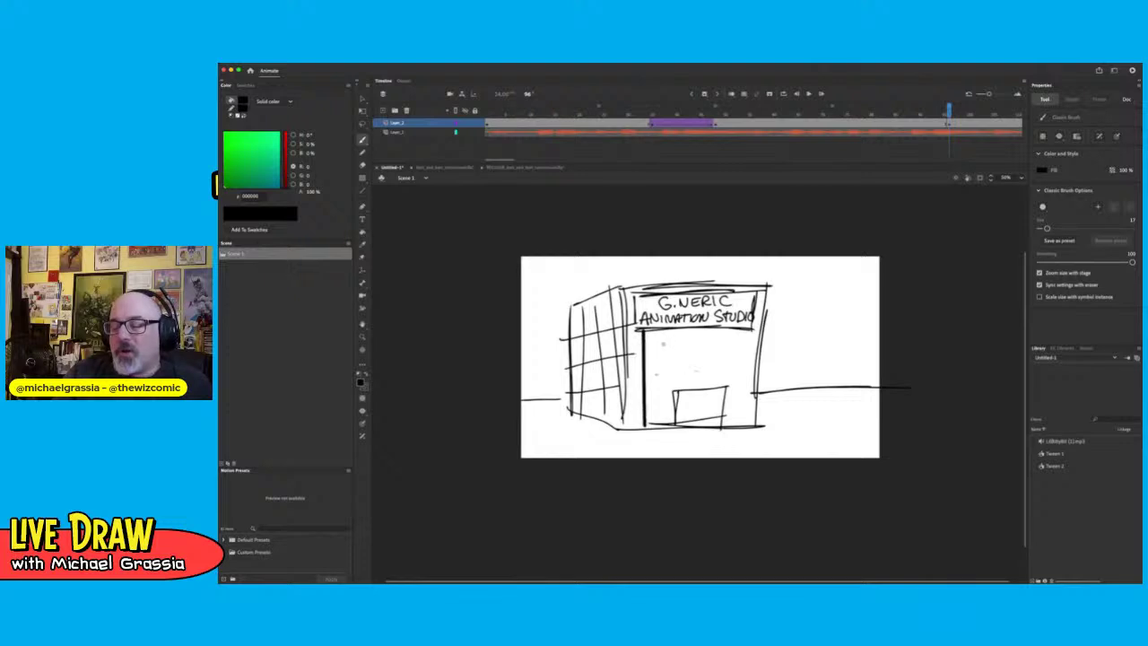
key(super+z)
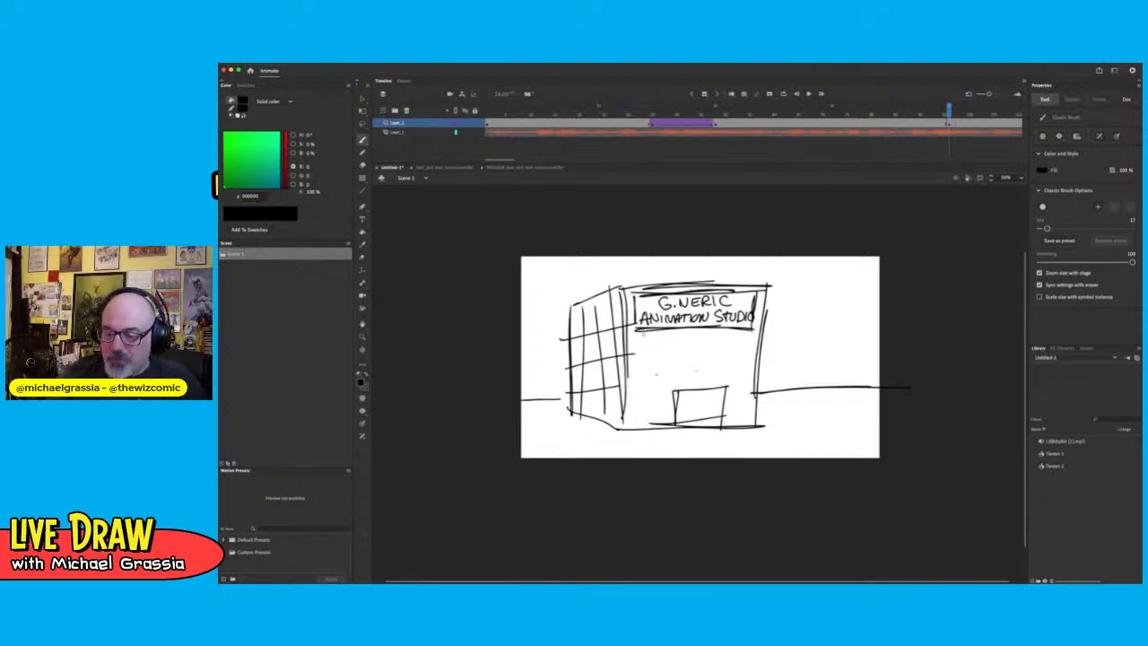
drag(643, 331, 650, 399)
key(super+z)
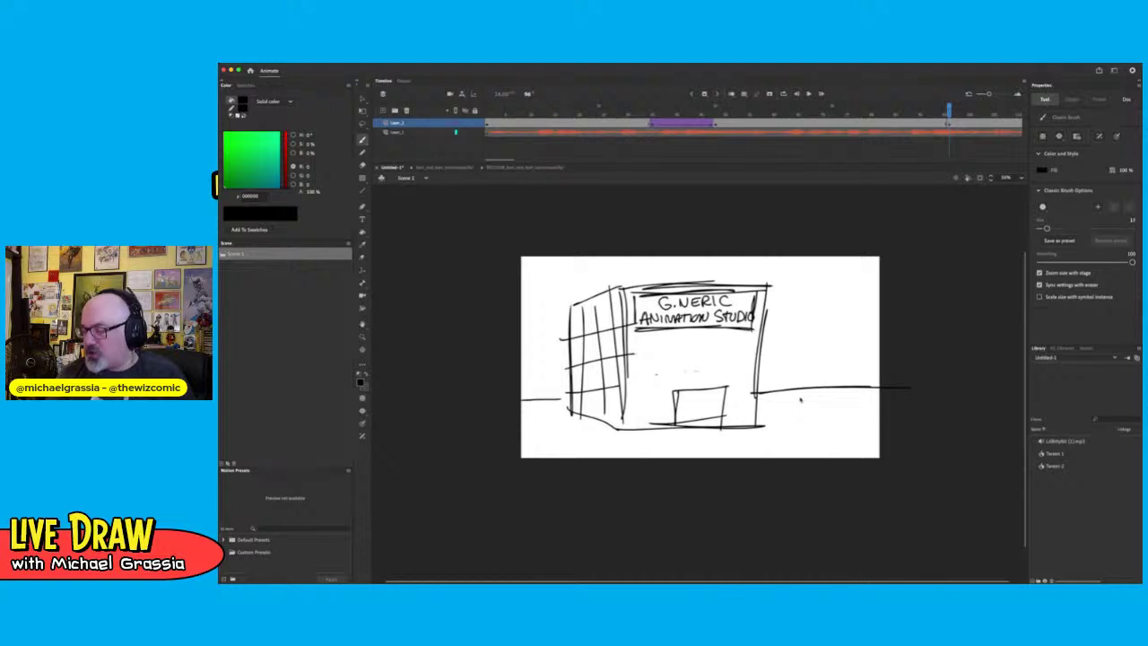
Reduce the brush size and draw a grid of vertical and horizontal window lines on the front around the doorway
key(bracketleft)
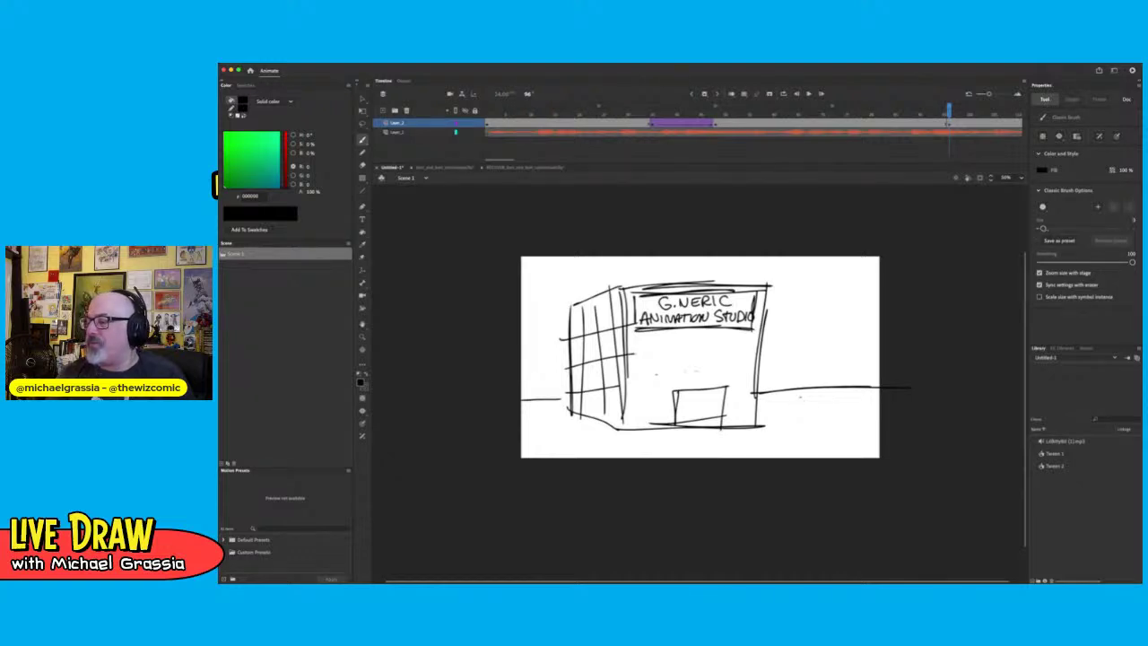
drag(653, 333, 653, 429)
drag(684, 332, 683, 386)
drag(720, 333, 720, 384)
drag(744, 333, 744, 420)
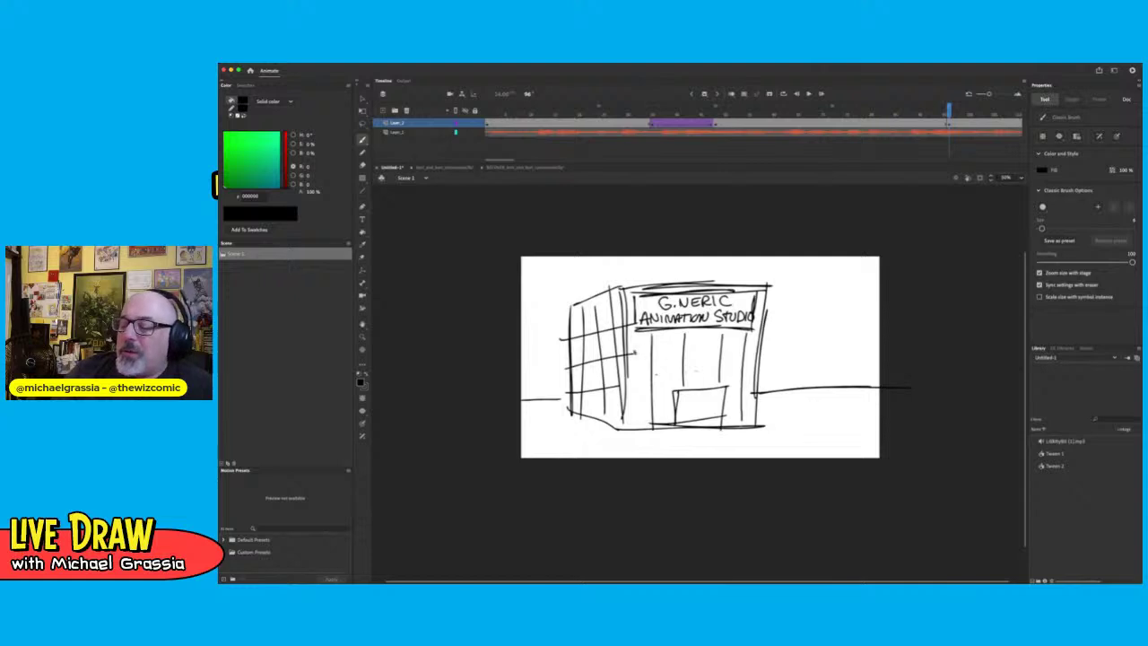
drag(629, 355, 757, 354)
drag(628, 384, 751, 382)
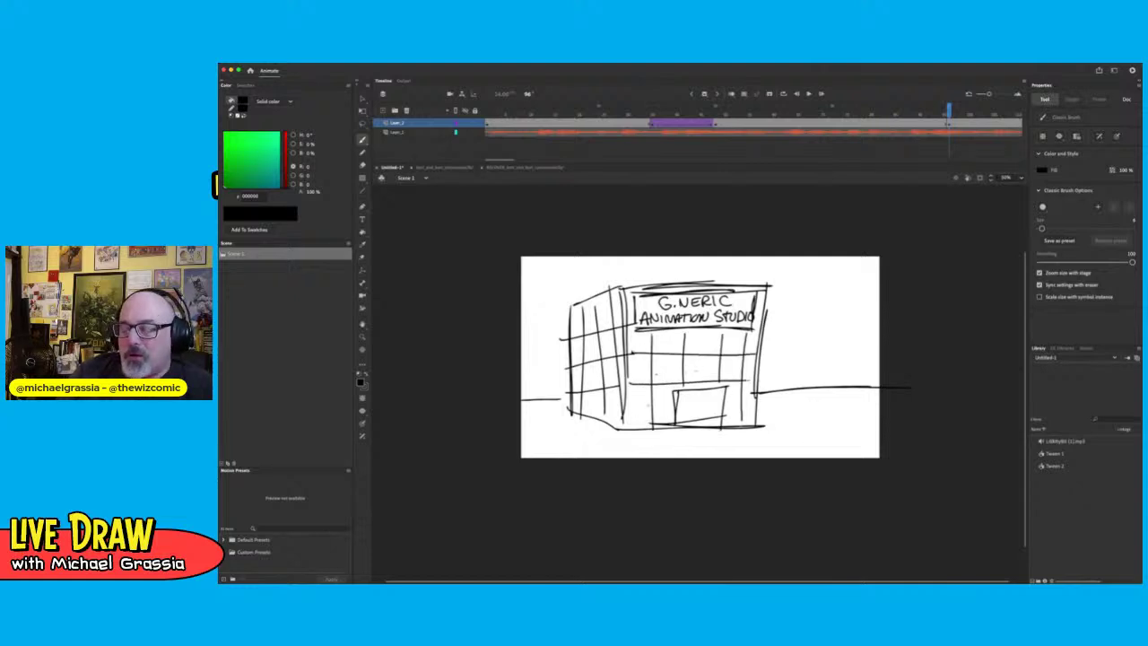
drag(626, 407, 653, 409)
drag(736, 410, 753, 406)
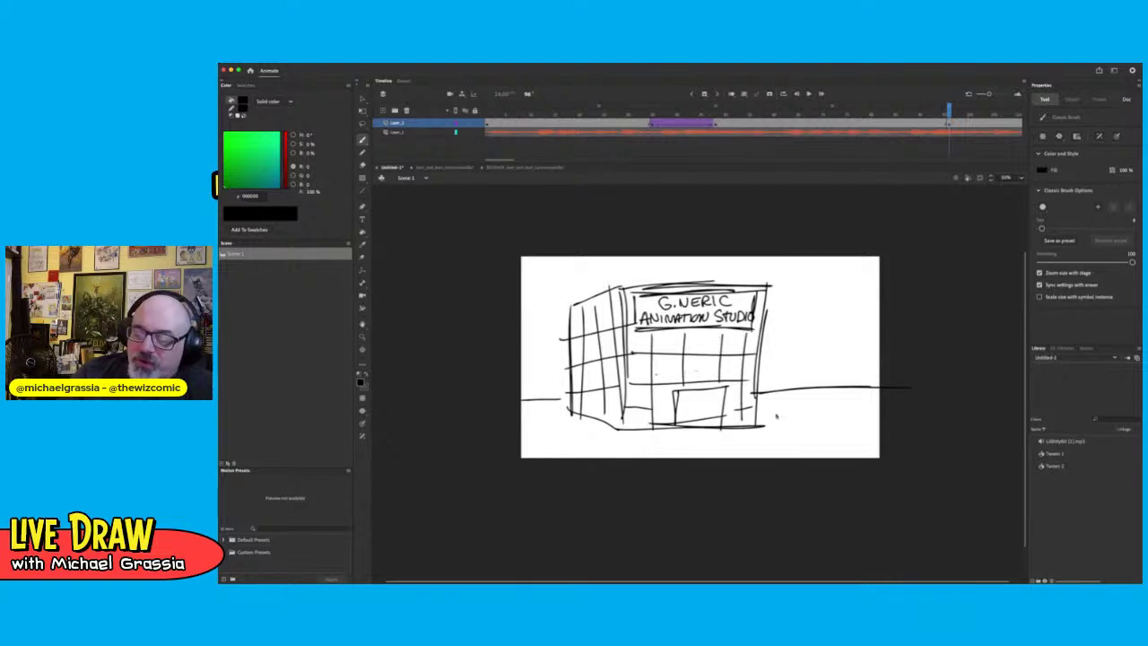
Split the doorway with a center line, and sketch a tree at the right corner and bushes along the base
drag(698, 391, 699, 439)
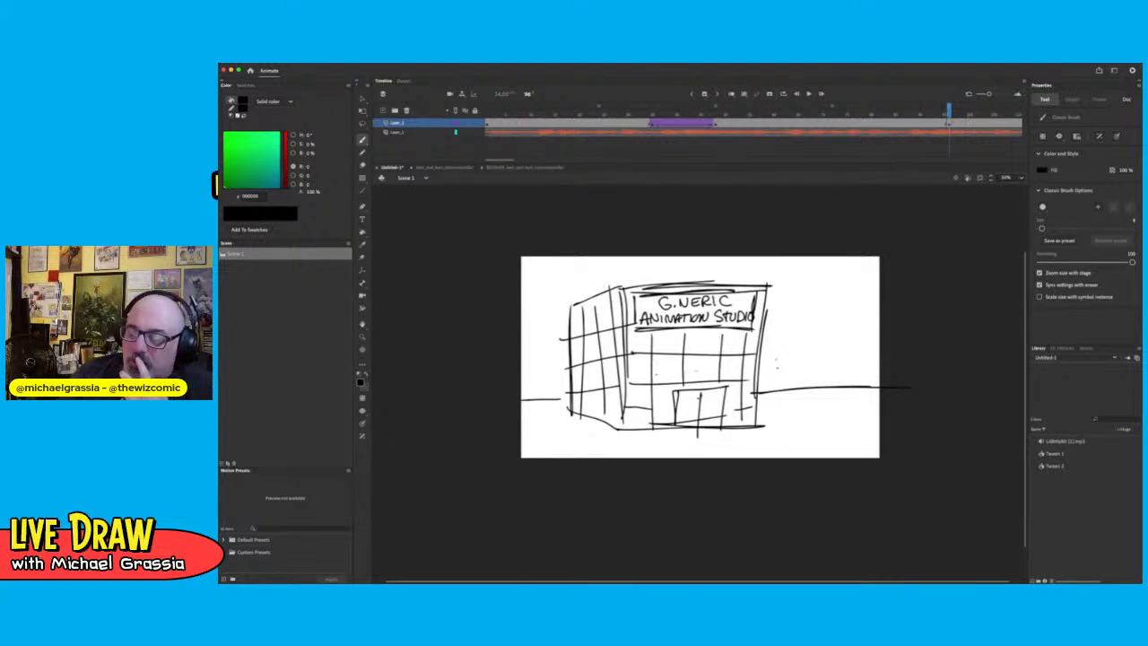
mouse_move(763, 339)
mouse_down()
mouse_move(791, 364)
mouse_move(773, 418)
mouse_move(753, 427)
mouse_move(778, 431)
mouse_up()
drag(669, 421, 619, 432)
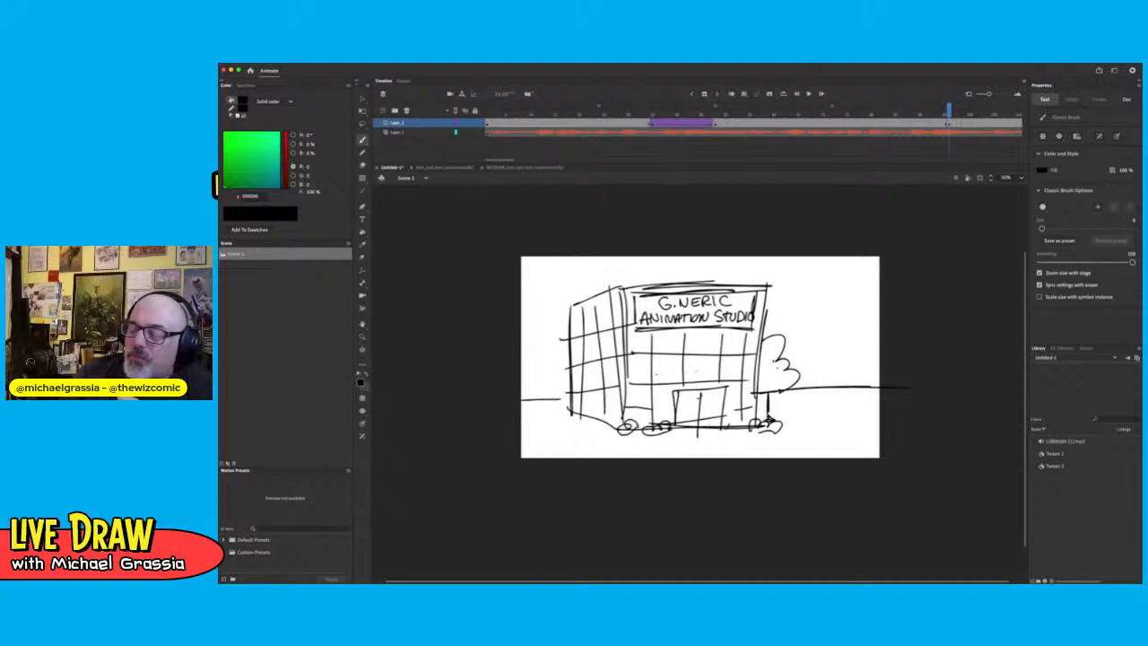
Sketch bushes along the building's base beside the doorway and a widening walkway with cross lines leading down from the entrance
drag(723, 423, 757, 422)
drag(678, 429, 663, 458)
drag(724, 428, 739, 459)
drag(718, 431, 743, 457)
mouse_move(668, 442)
mouse_down()
mouse_move(735, 441)
mouse_move(752, 458)
mouse_up()
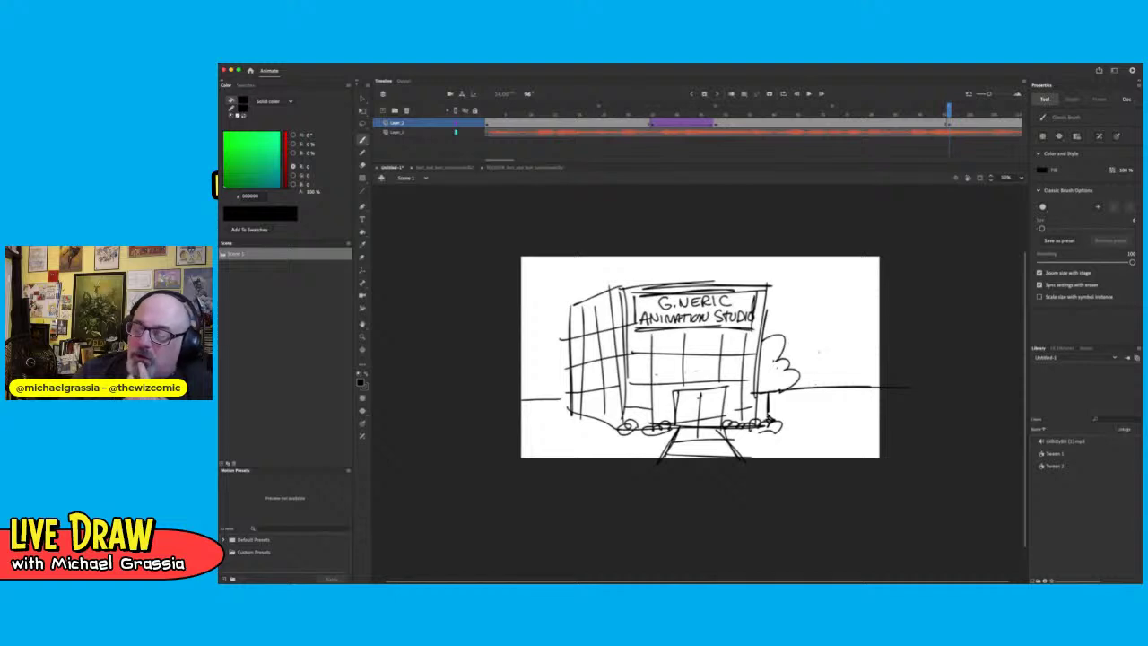
Sketch a blocky city skyline outline in the background on both sides of the studio building
mouse_move(525, 275)
mouse_down()
mouse_move(558, 323)
mouse_move(563, 276)
mouse_up()
drag(563, 276, 598, 278)
mouse_move(772, 309)
mouse_down()
mouse_move(818, 285)
mouse_move(830, 332)
mouse_move(854, 296)
mouse_move(879, 296)
mouse_up()
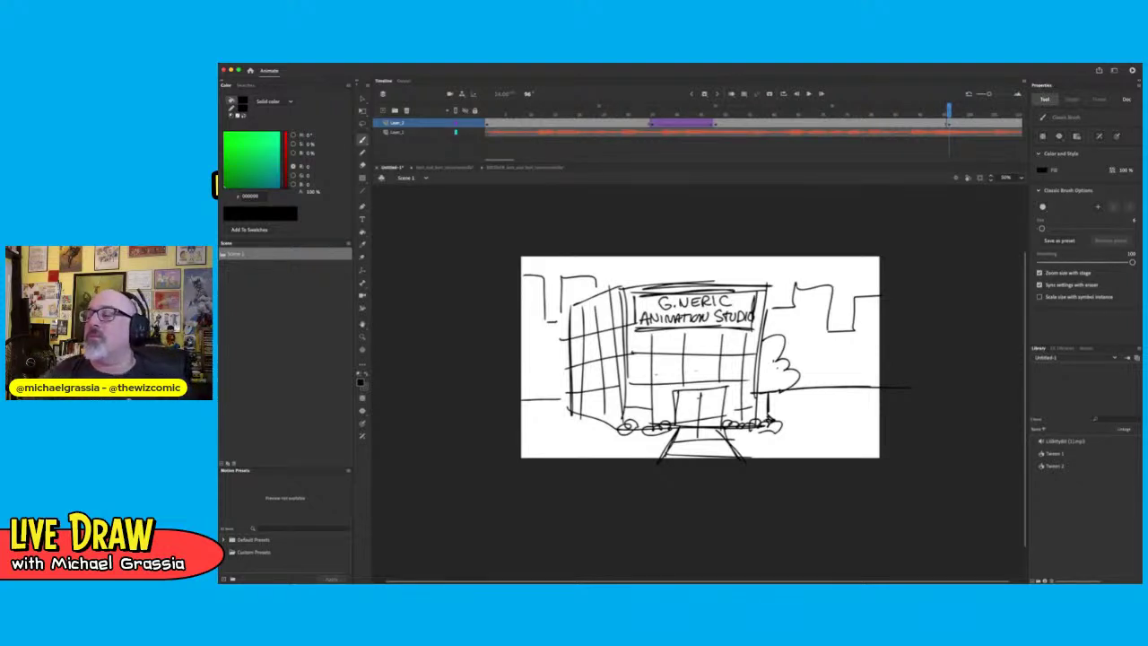
drag(949, 112, 949, 112)
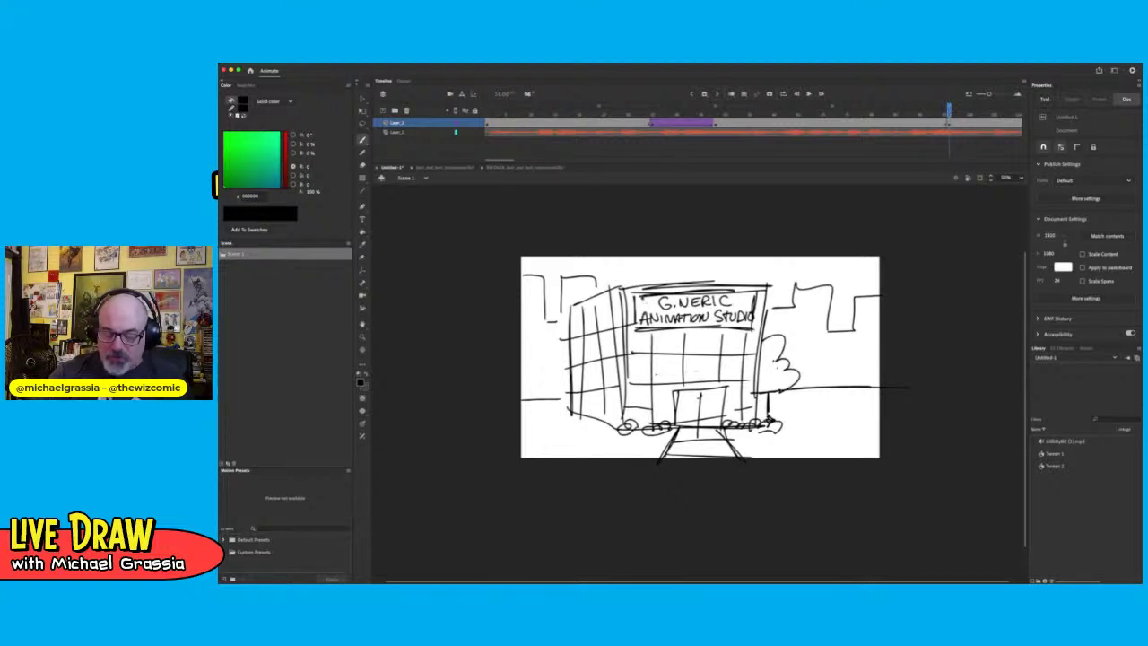
Select the entire building drawing and convert it to a movie clip symbol named studio exterior
key(super+a)
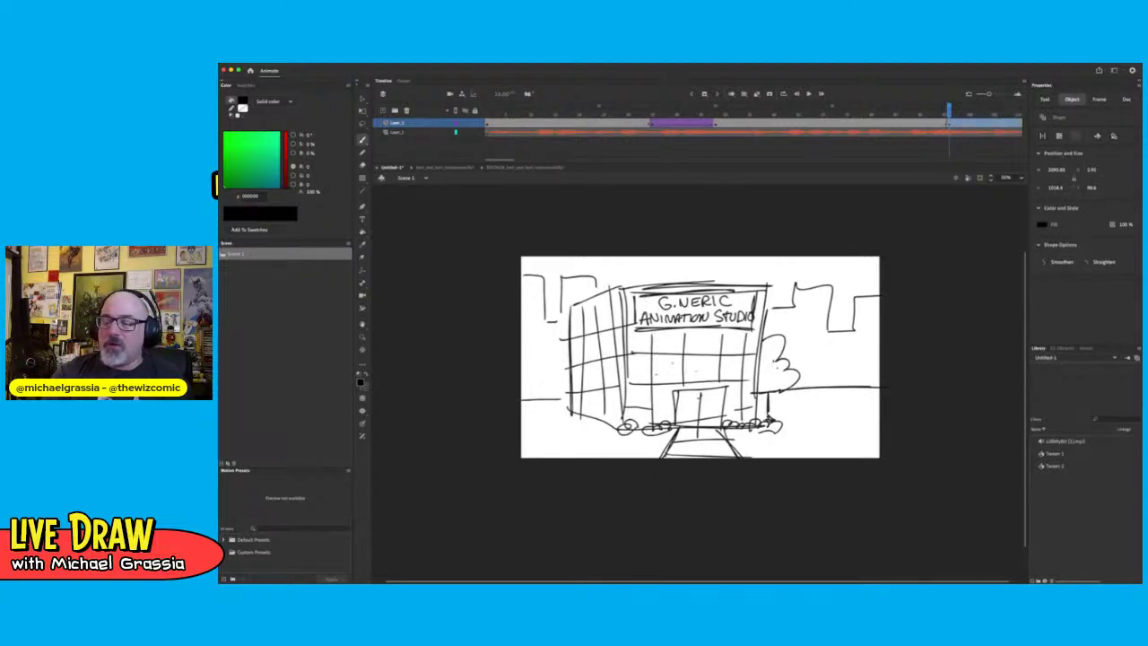
key(super+shift+a)
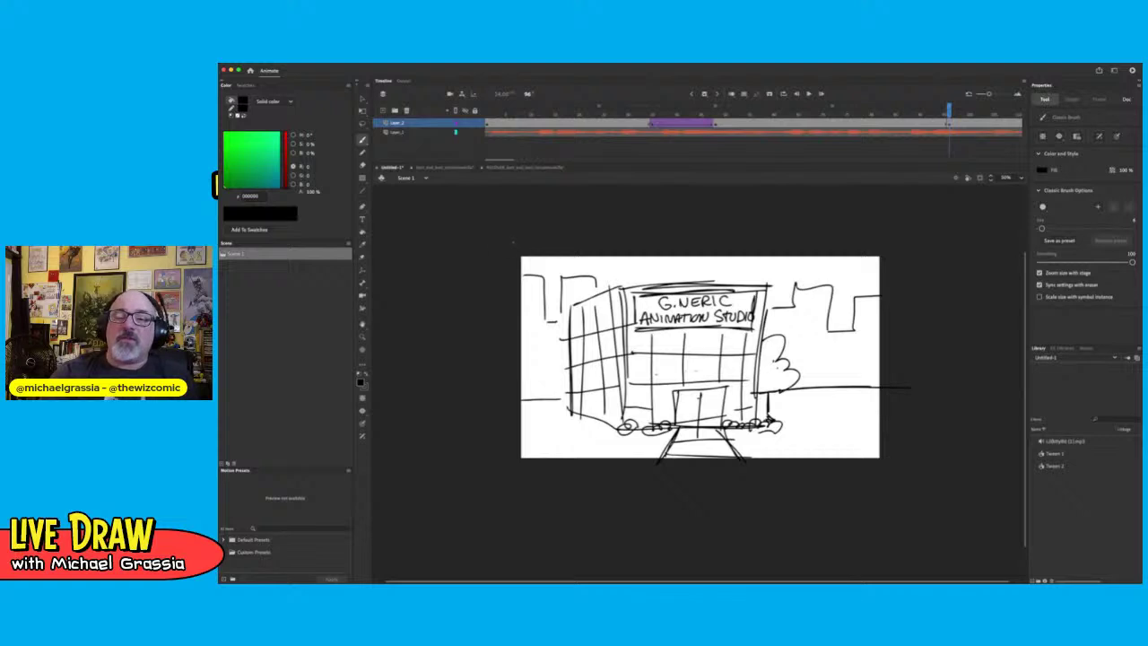
key(v)
mouse_move(461, 208)
mouse_down()
mouse_move(847, 452)
mouse_move(872, 437)
mouse_up()
click(788, 377)
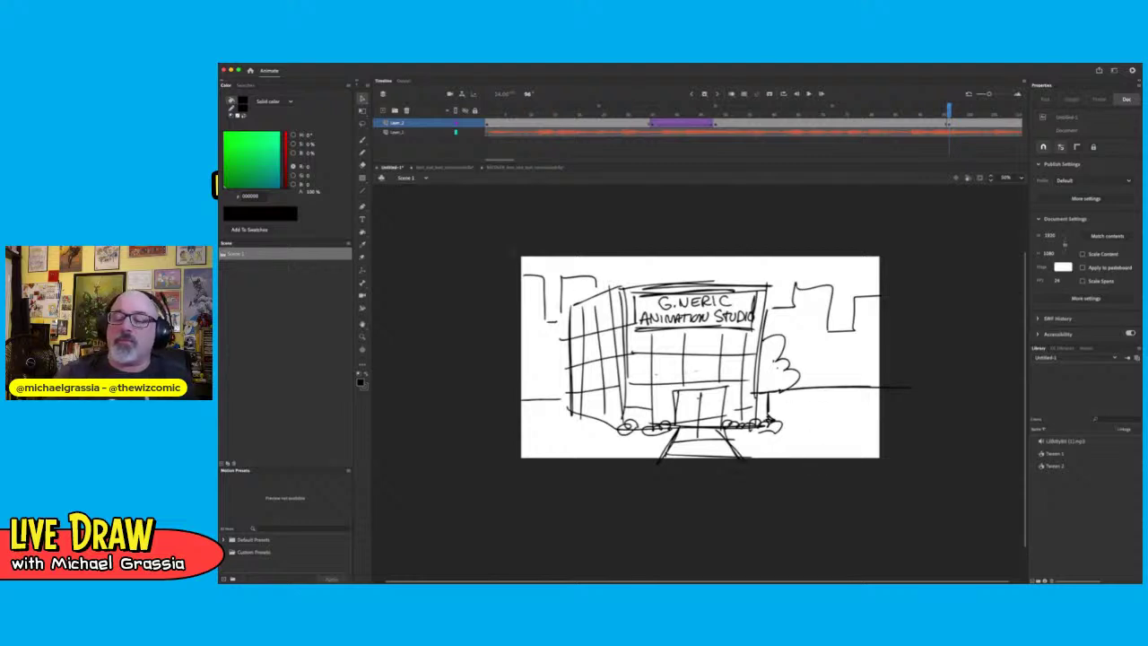
mouse_move(506, 246)
mouse_down()
mouse_move(807, 348)
mouse_move(918, 479)
mouse_up()
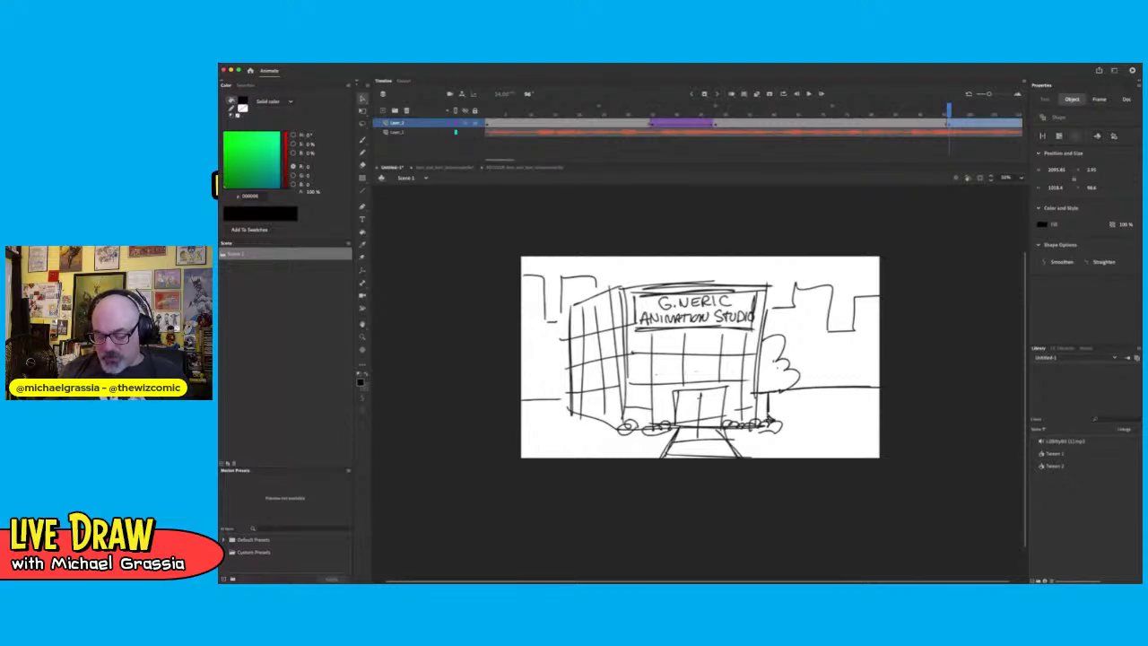
key(F8)
key(Return)
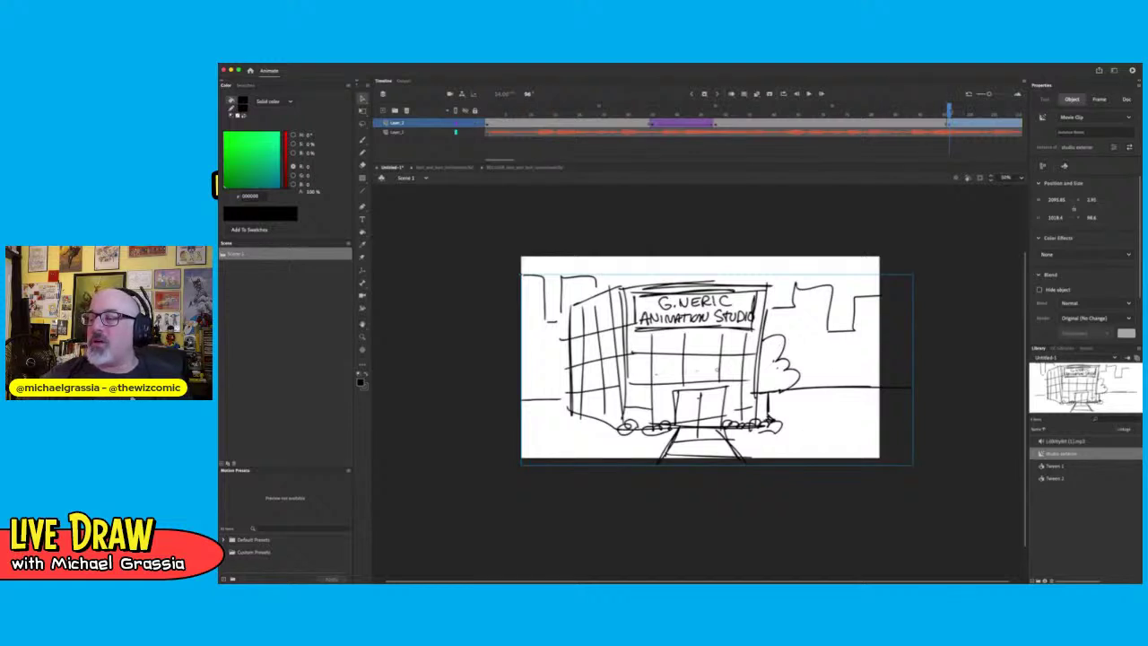
Insert a keyframe for the studio exterior at frame 120 of the drawing layer
drag(948, 108, 978, 109)
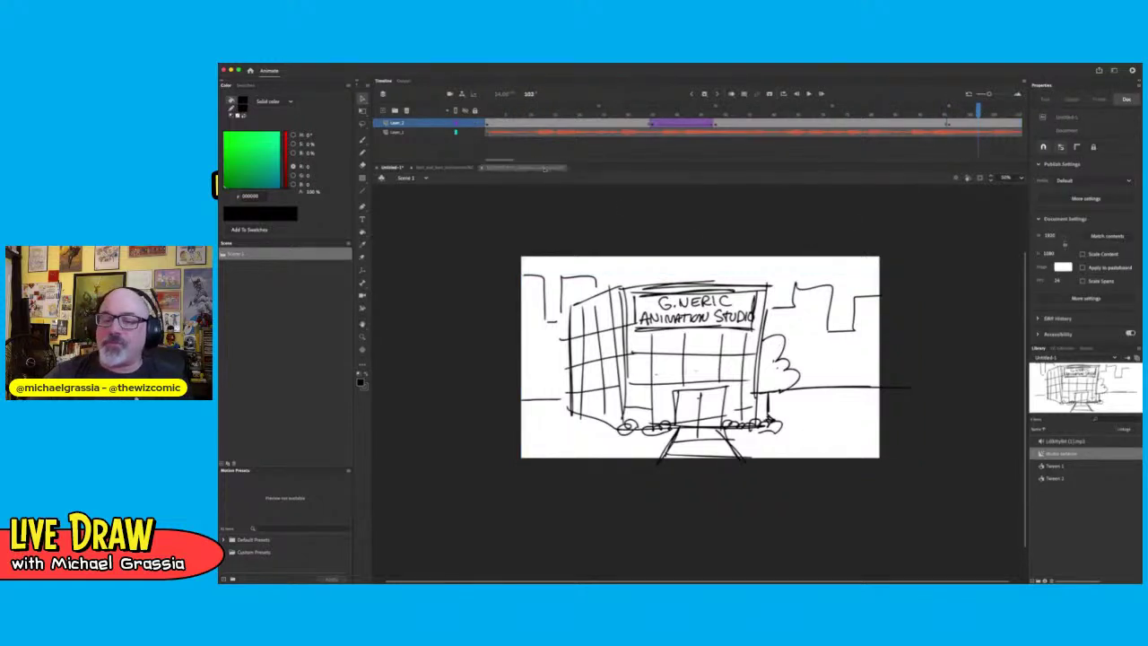
mouse_move(509, 158)
mouse_down()
mouse_move(543, 155)
mouse_move(516, 159)
mouse_move(530, 159)
mouse_up()
scroll(568, 123, left, 4)
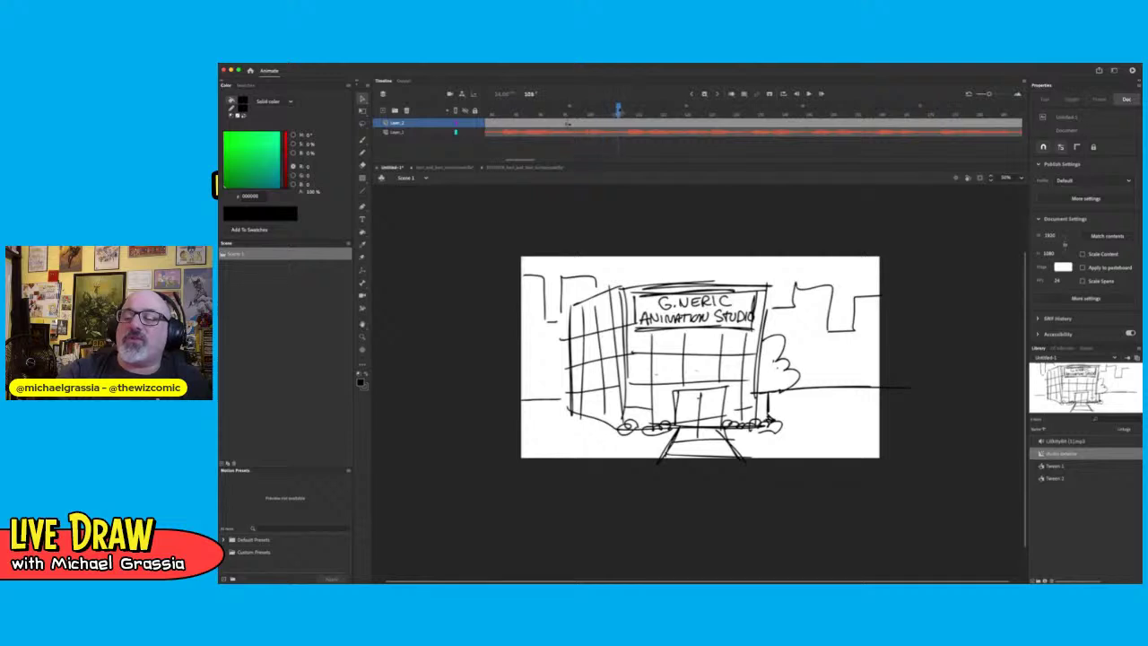
drag(674, 151, 685, 150)
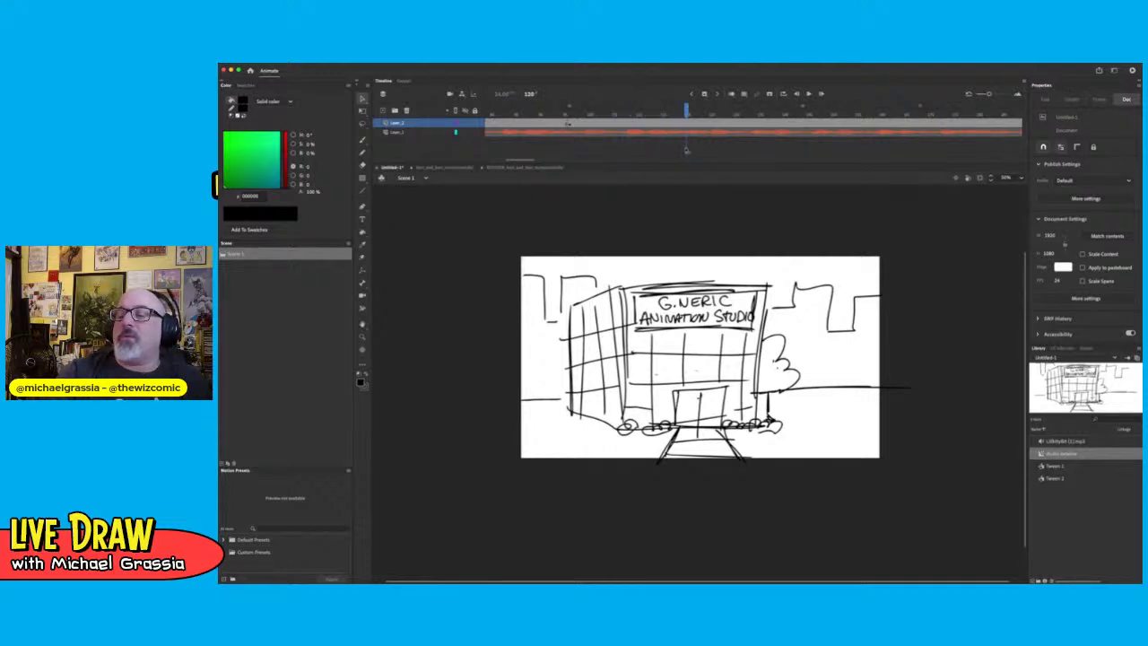
click(688, 123)
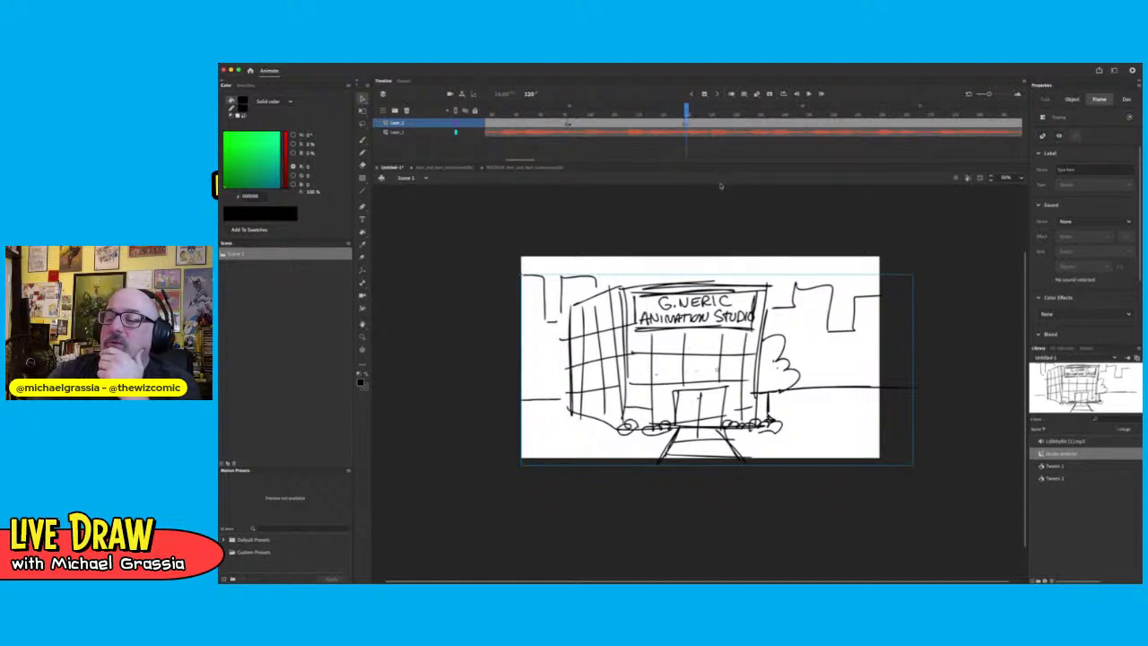
Insert keyframes for the studio exterior at frames 144 and 135 of the drawing layer
key(Return)
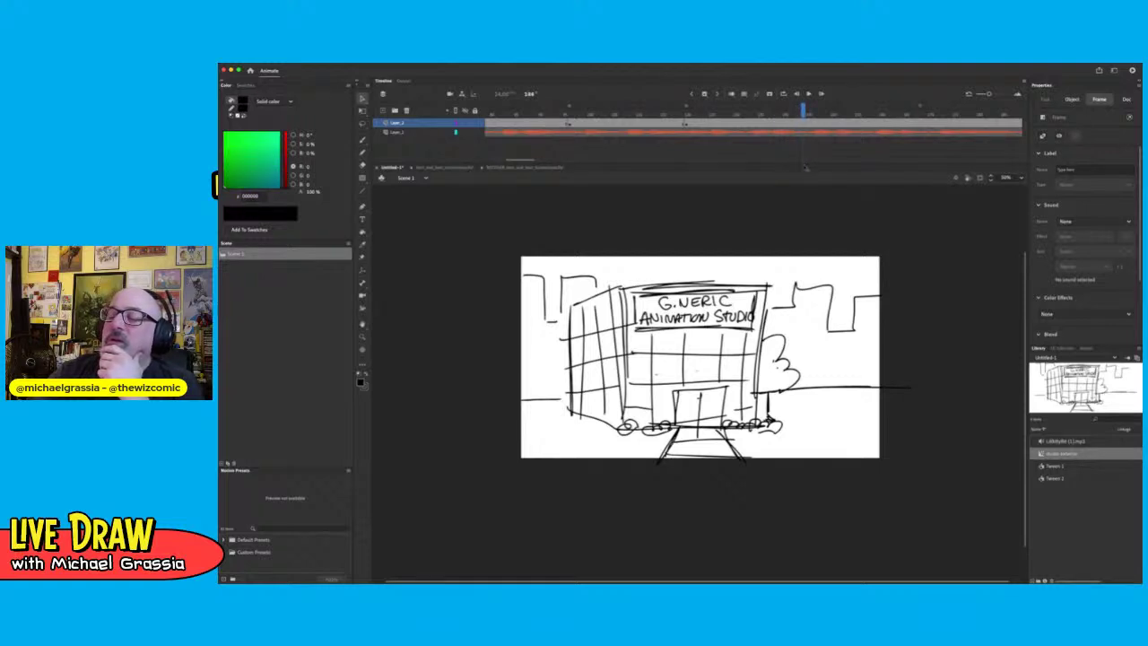
click(806, 166)
click(804, 124)
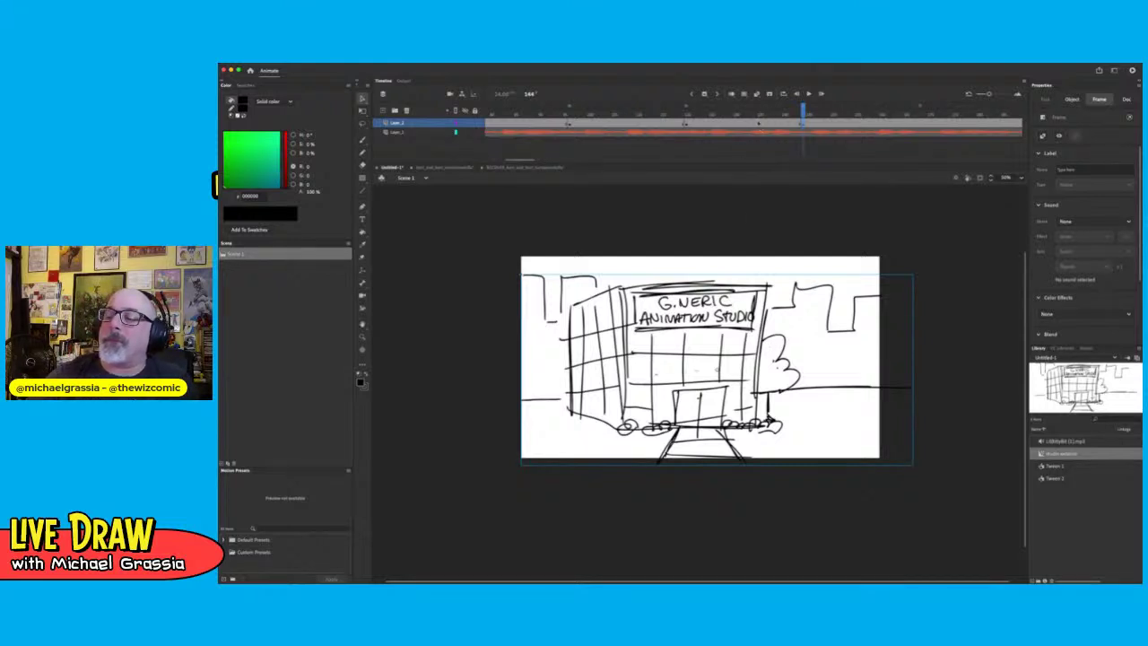
click(759, 122)
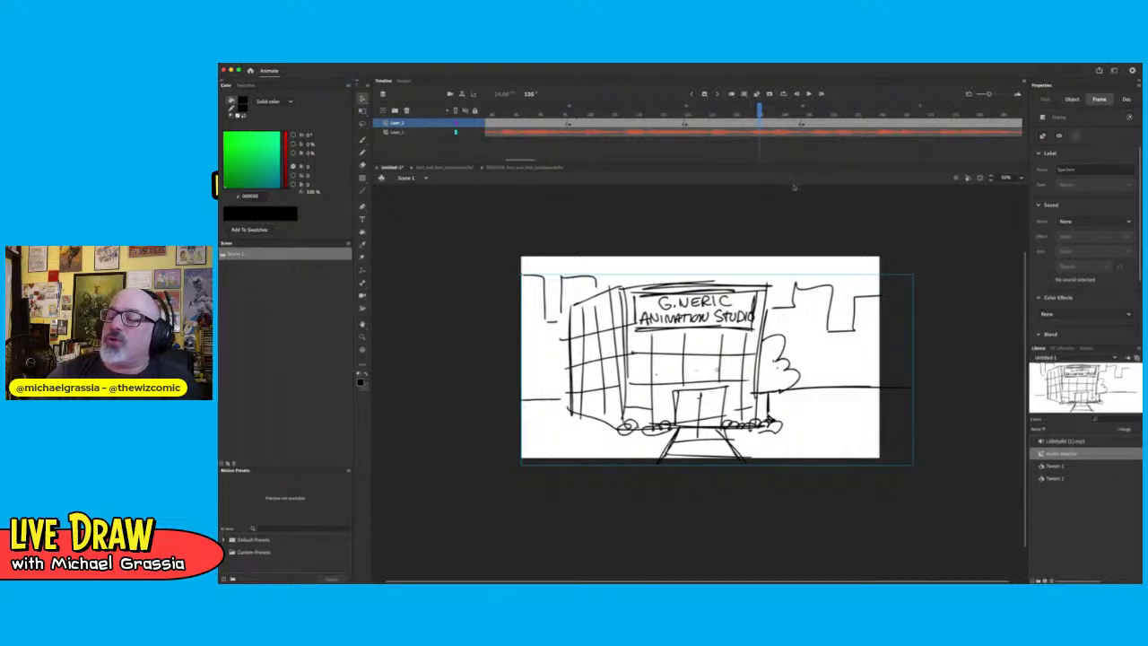
click(800, 132)
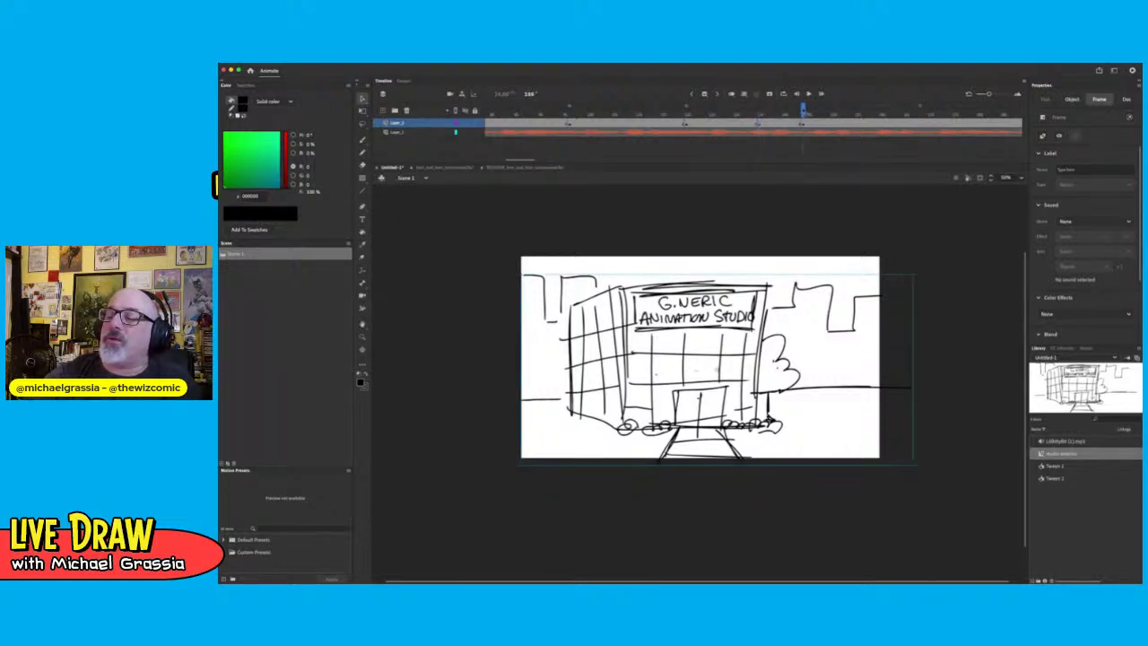
drag(801, 132, 759, 133)
click(809, 146)
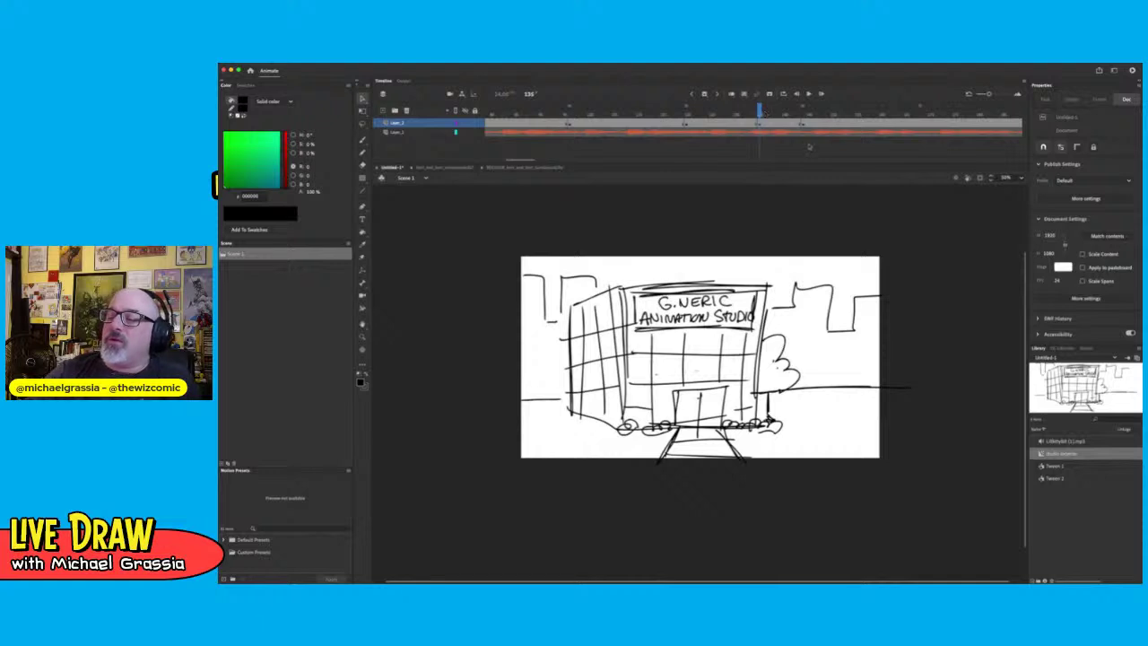
At frame 144, scale the studio exterior clip to about twice its size and position it so the sign and upper windows fill the stage
click(803, 127)
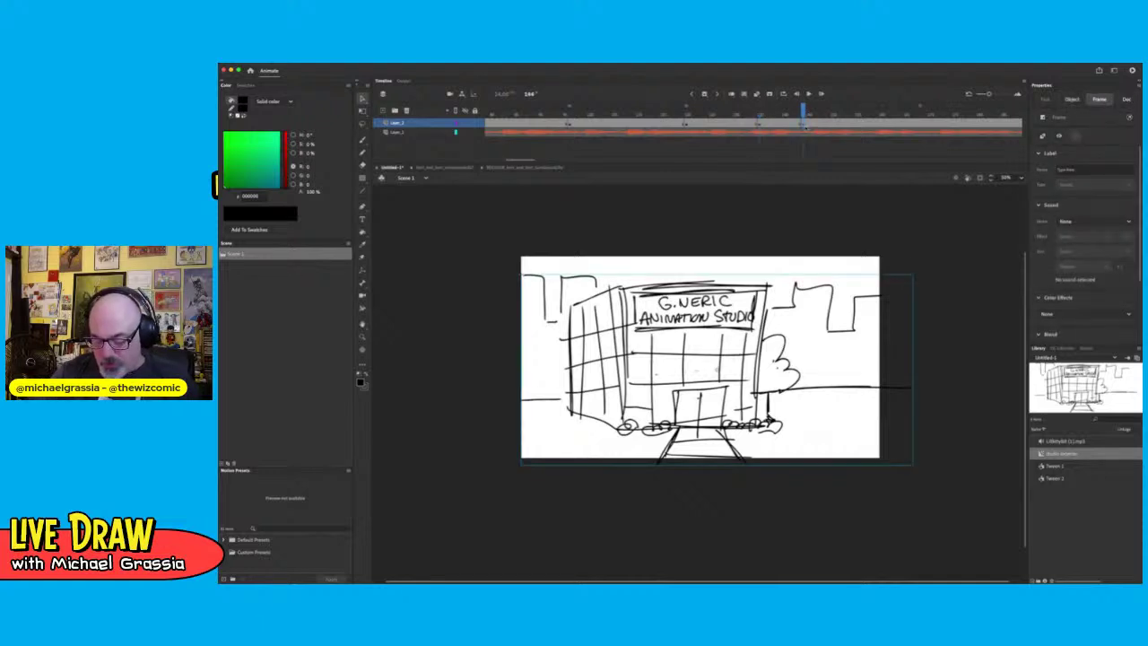
click(855, 288)
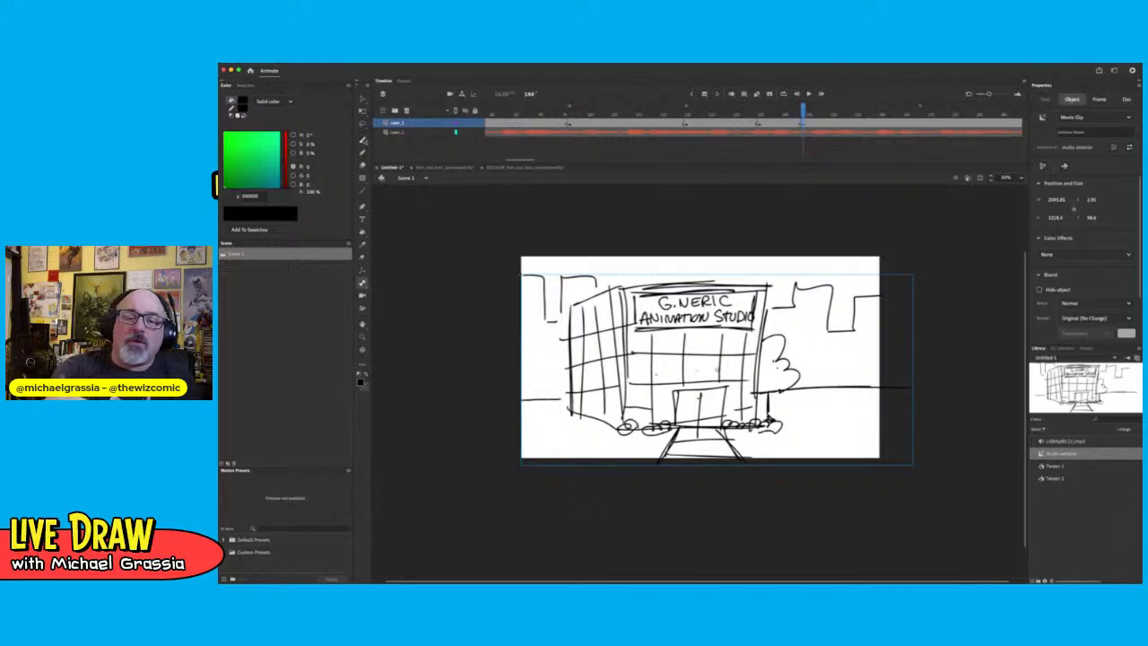
click(362, 111)
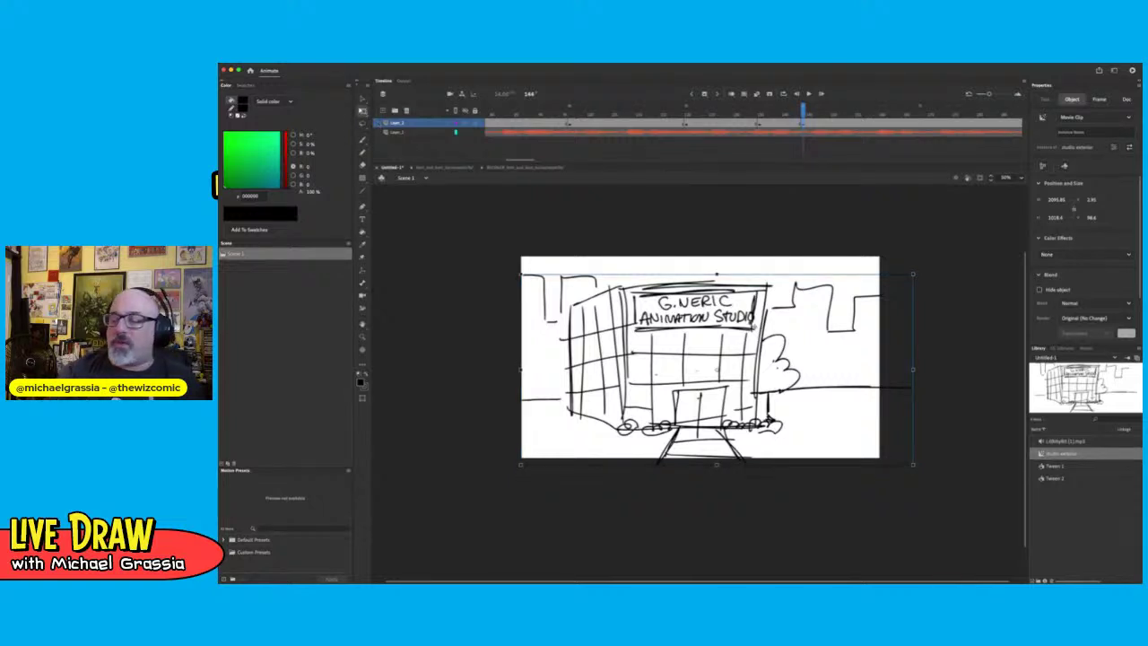
drag(916, 281, 1114, 177)
mouse_move(702, 362)
mouse_down()
mouse_move(744, 377)
mouse_move(741, 396)
mouse_move(790, 396)
mouse_move(796, 429)
mouse_move(748, 431)
mouse_move(782, 429)
mouse_up()
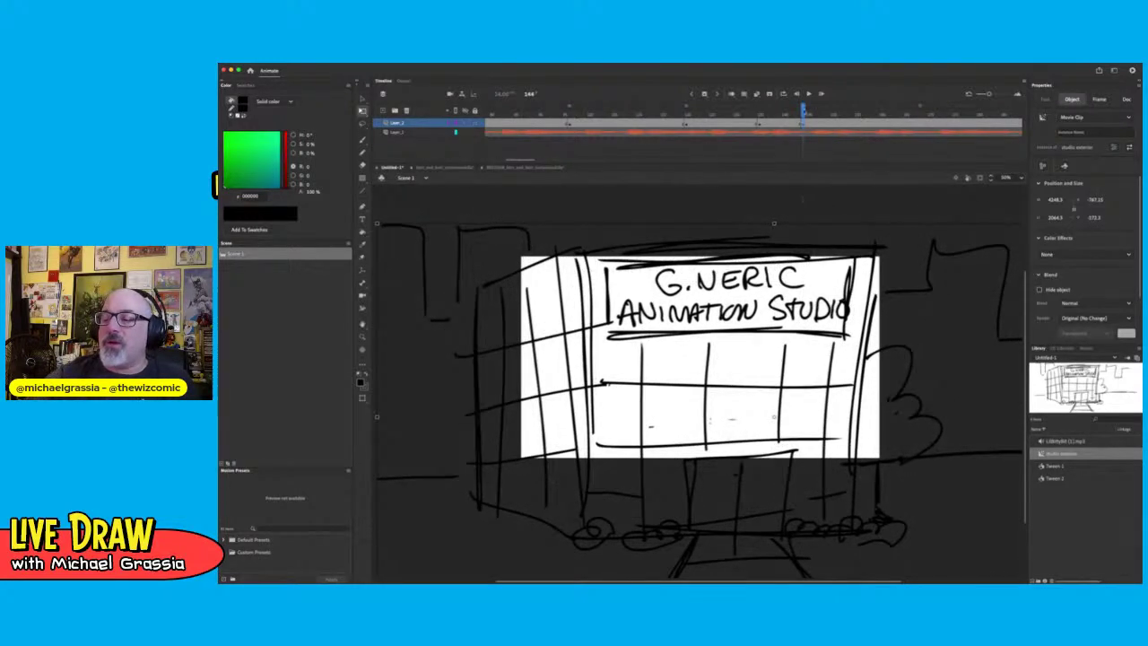
Create a classic tween between the keyframes at frames 135 and 144 and scrub through the zoom-in
drag(804, 111, 798, 112)
click(779, 124)
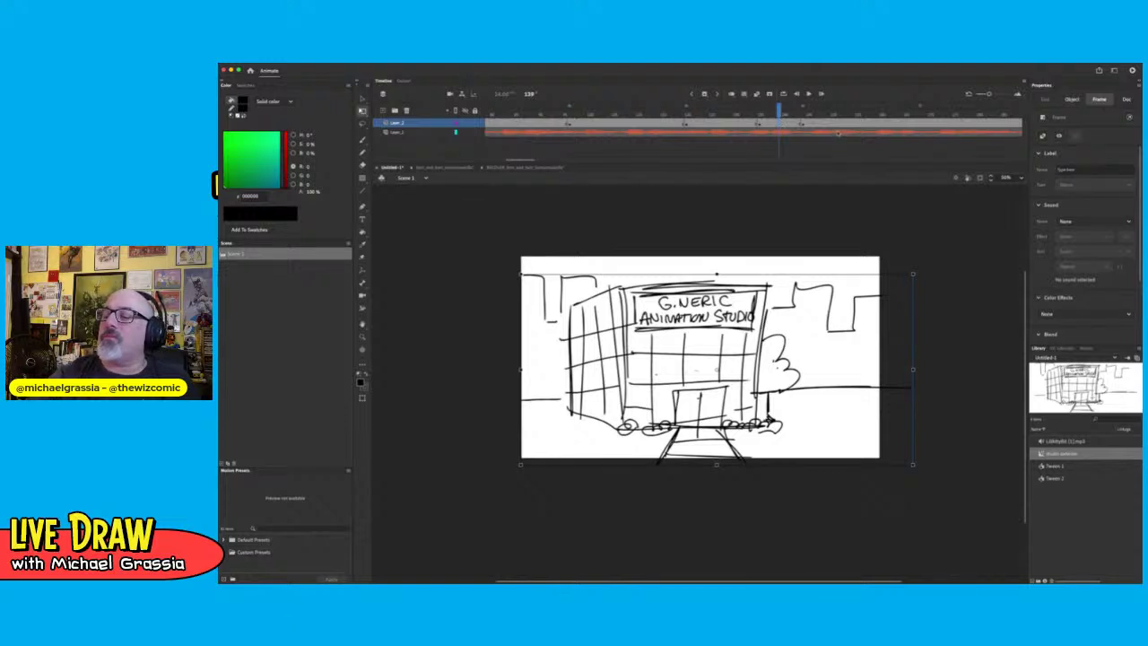
click(838, 134)
mouse_move(780, 110)
mouse_down()
mouse_move(759, 110)
mouse_move(812, 102)
mouse_up()
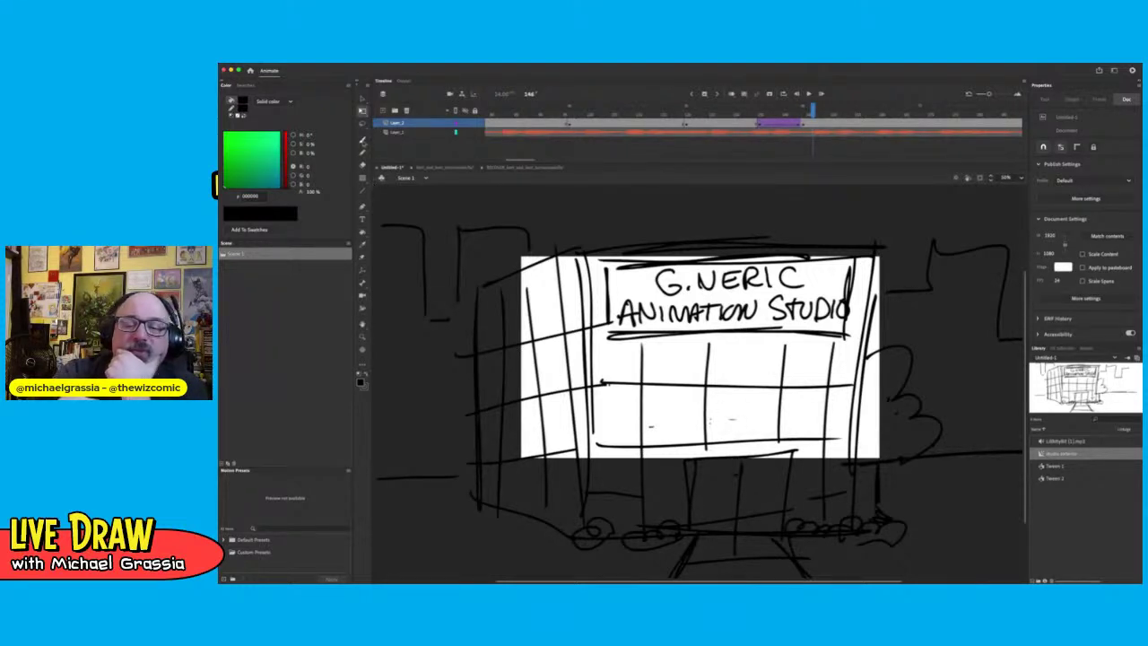
With the Classic Brush, draw X marks over three windows in the upper row beneath the sign
click(362, 139)
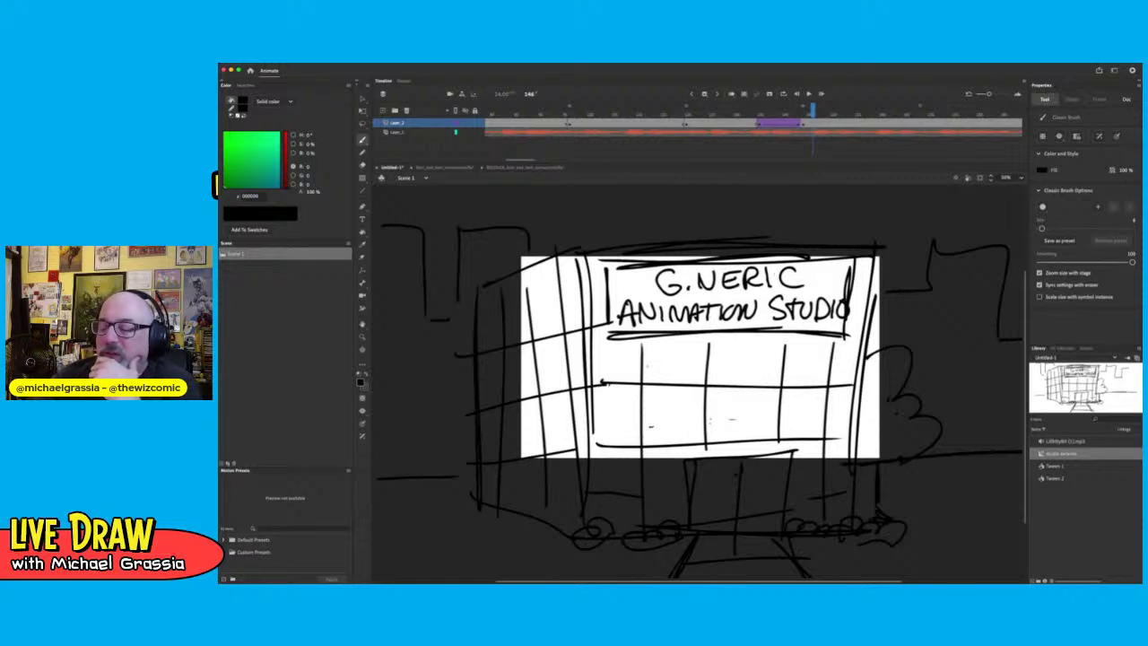
mouse_move(648, 340)
mouse_down()
mouse_move(648, 367)
mouse_move(696, 344)
mouse_up()
drag(646, 344, 696, 381)
mouse_move(795, 348)
mouse_down()
mouse_move(820, 380)
mouse_move(796, 380)
mouse_up()
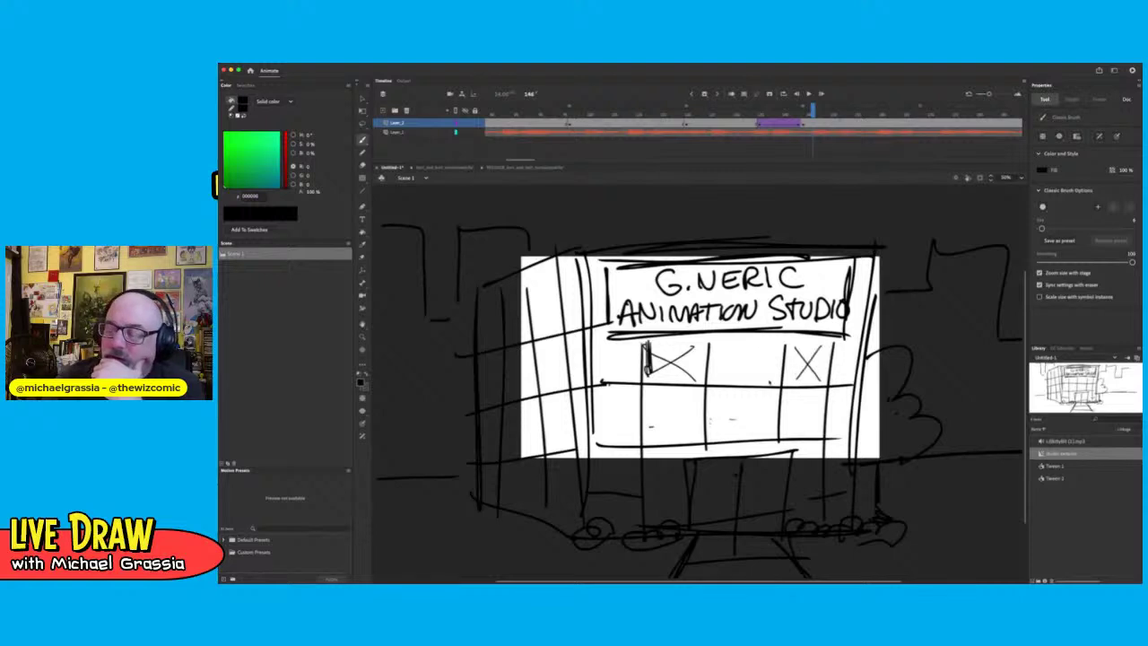
drag(723, 349, 766, 379)
drag(757, 346, 721, 388)
Mark X's on the other front windows except the lower row's middle one, and draw a jagged outline around that middle window
mouse_move(651, 395)
mouse_down()
mouse_move(689, 430)
mouse_move(655, 437)
mouse_up()
mouse_move(597, 404)
mouse_down()
mouse_move(630, 429)
mouse_move(607, 434)
mouse_up()
drag(605, 350, 635, 372)
drag(621, 346, 610, 381)
drag(795, 402, 821, 427)
mouse_move(811, 400)
mouse_down()
mouse_move(818, 427)
mouse_move(847, 419)
mouse_up()
drag(843, 396, 833, 421)
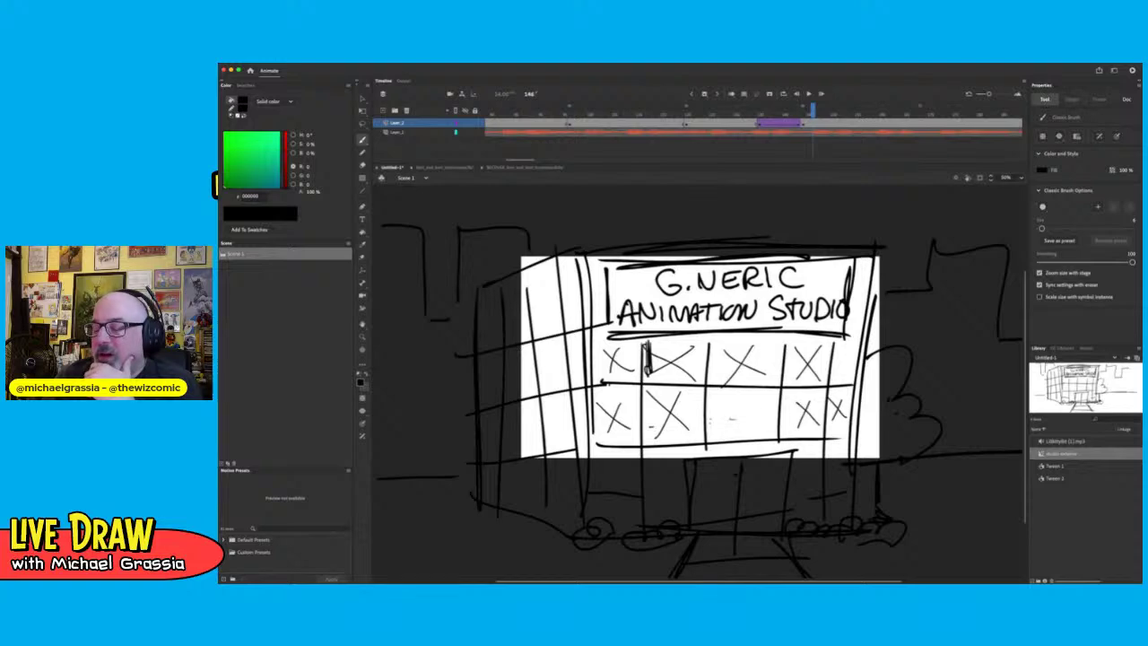
mouse_move(701, 397)
mouse_down()
mouse_move(766, 383)
mouse_move(786, 423)
mouse_up()
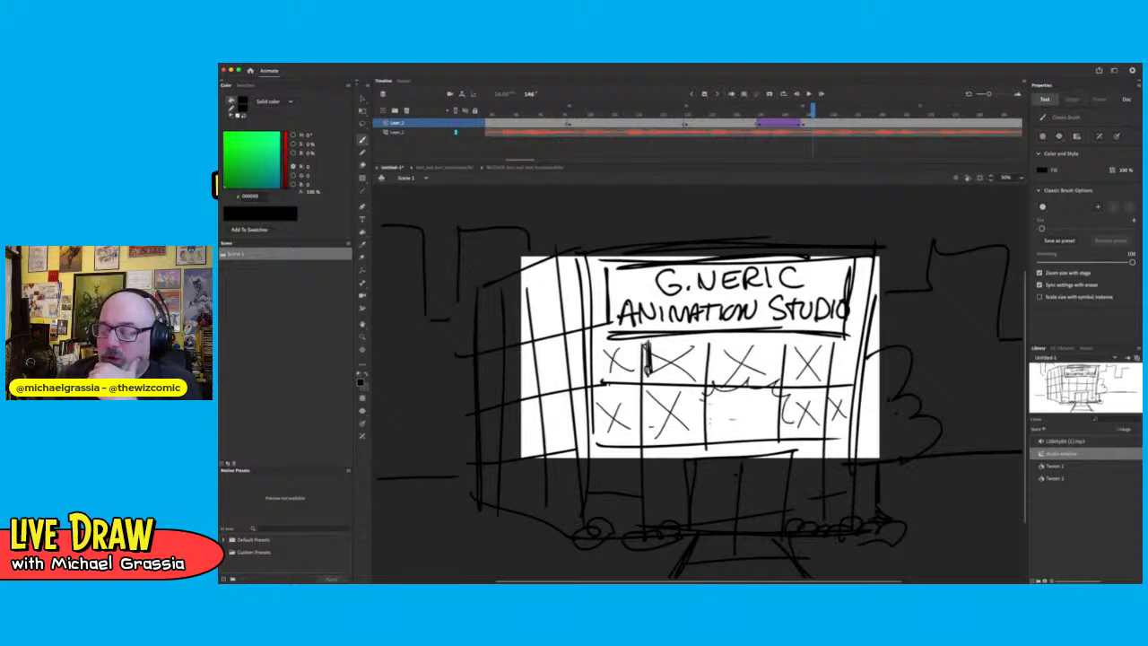
mouse_move(698, 403)
mouse_down()
mouse_move(713, 447)
mouse_move(773, 440)
mouse_move(794, 417)
mouse_up()
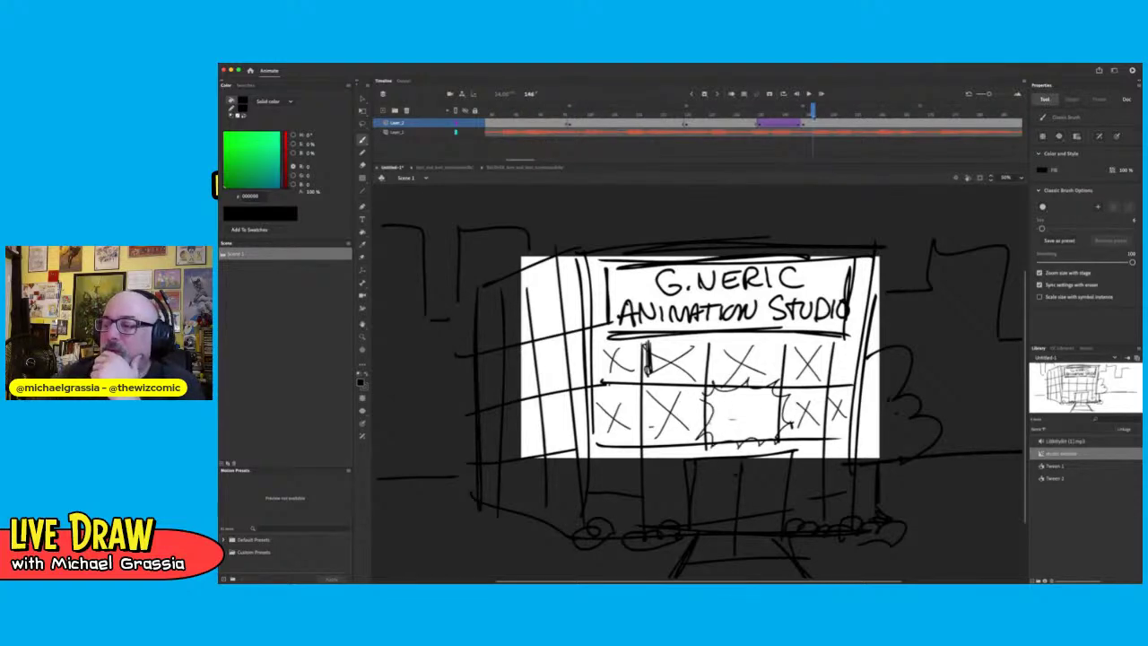
At frame 144, enlarge the building and its window marks together to about 6273 px wide with Free Transform
mouse_move(813, 111)
mouse_down()
mouse_move(769, 110)
mouse_move(803, 108)
mouse_up()
click(803, 125)
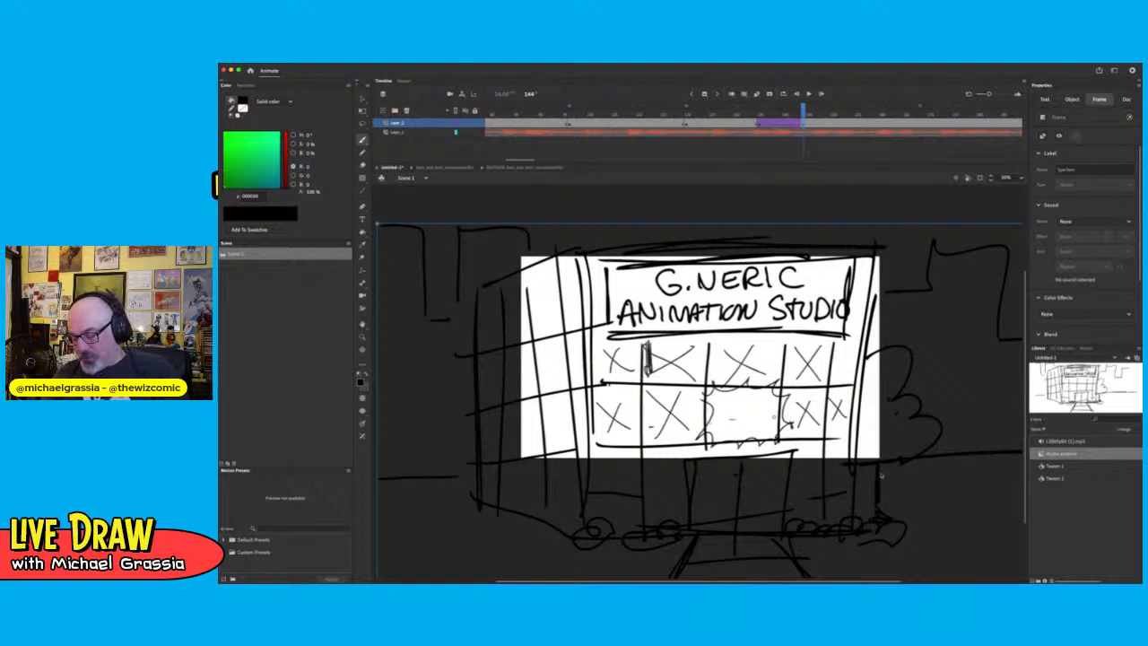
key(ctrl+minus)
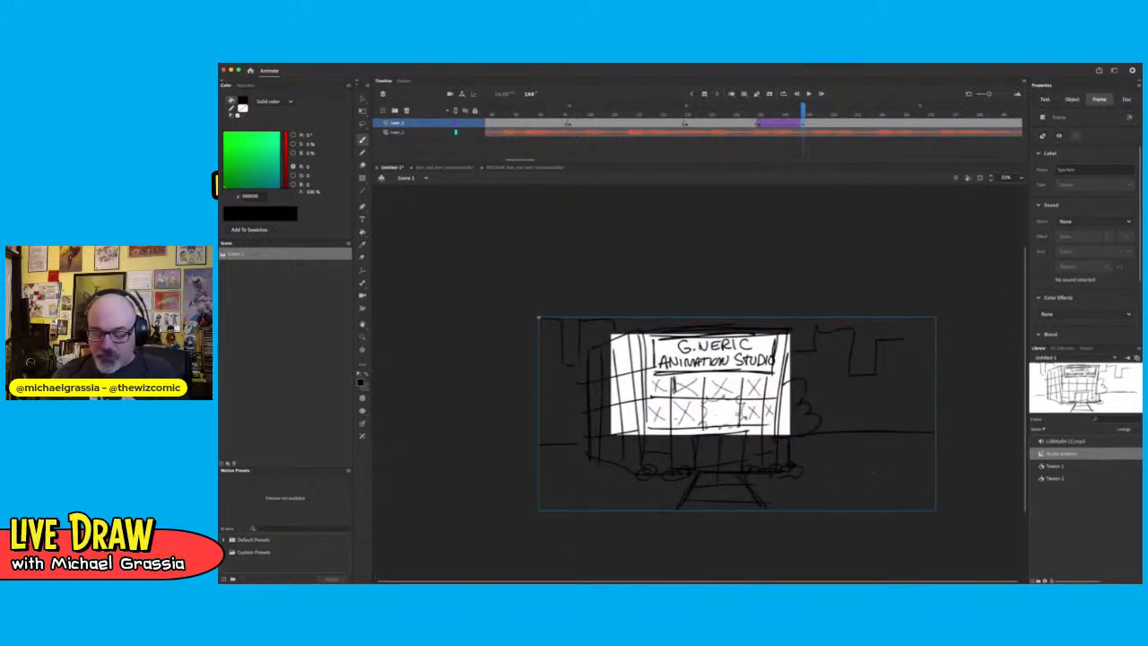
key(v)
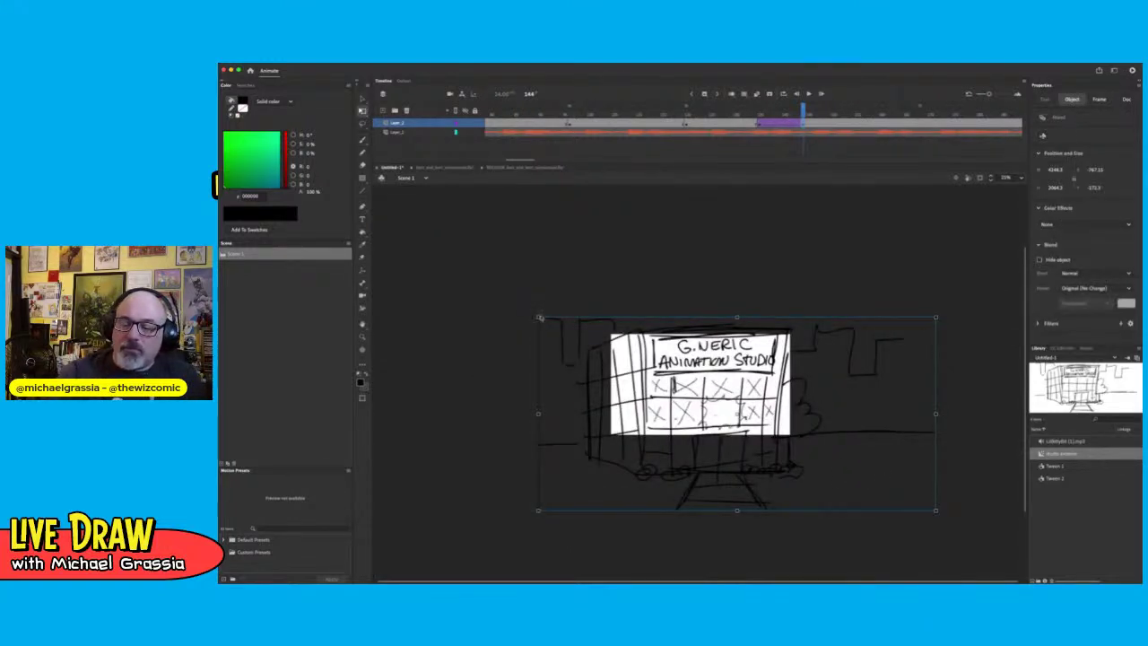
drag(539, 317, 446, 254)
key(ctrl+z)
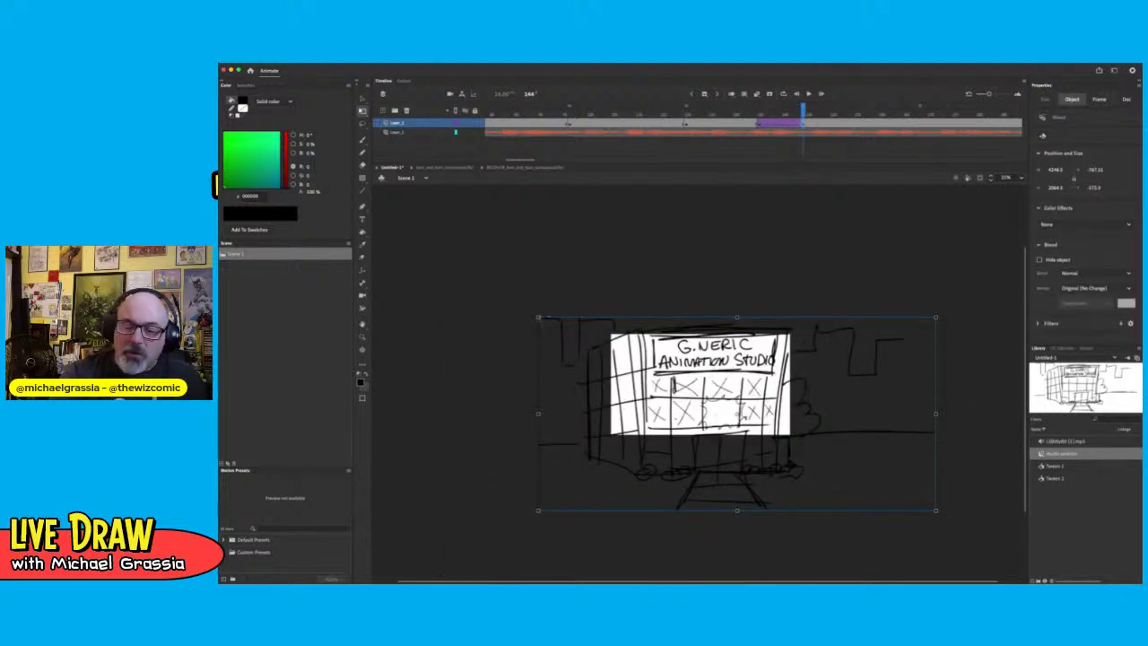
drag(539, 317, 443, 270)
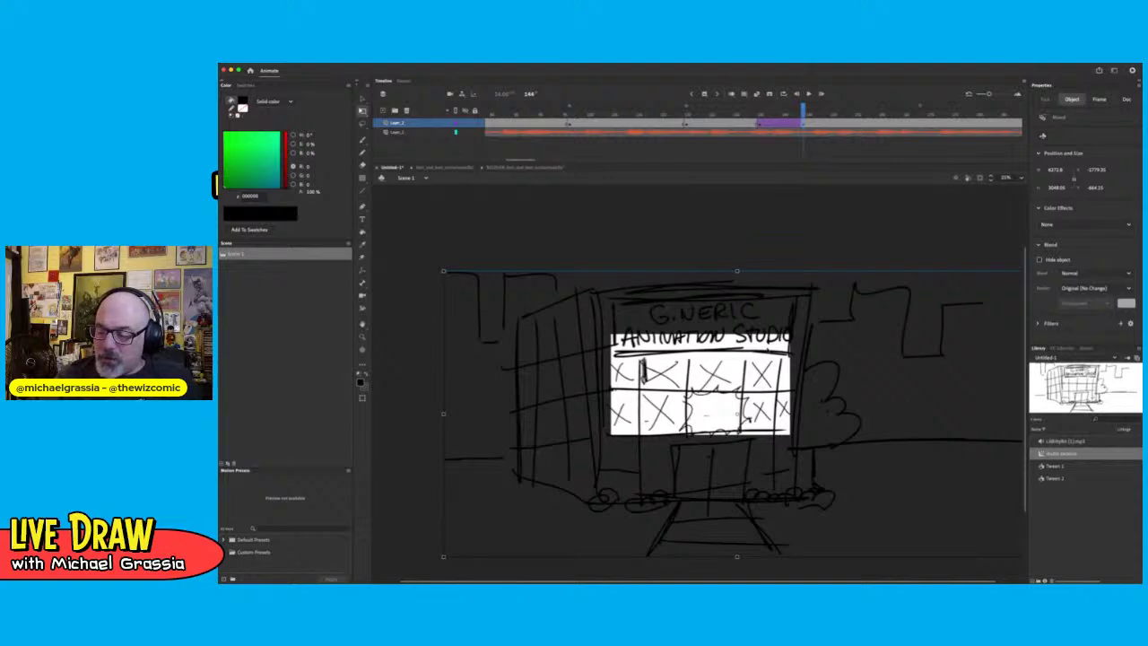
Try to shift the enlarged building artwork upward on the stage
drag(775, 347, 775, 329)
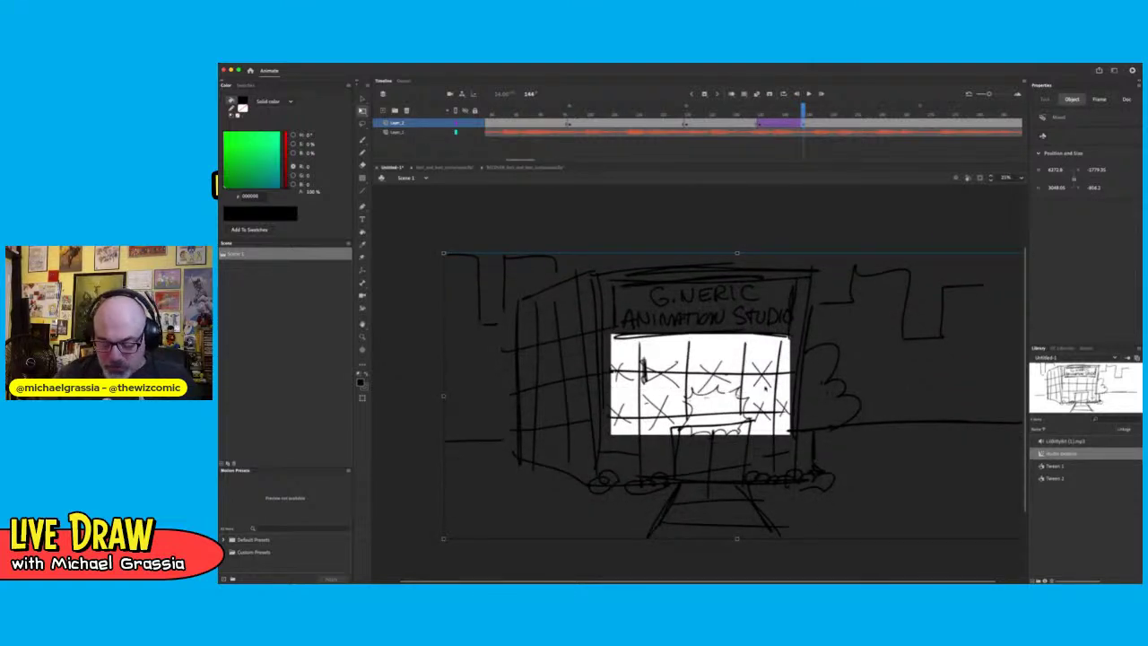
key(super+z)
key(super+z)
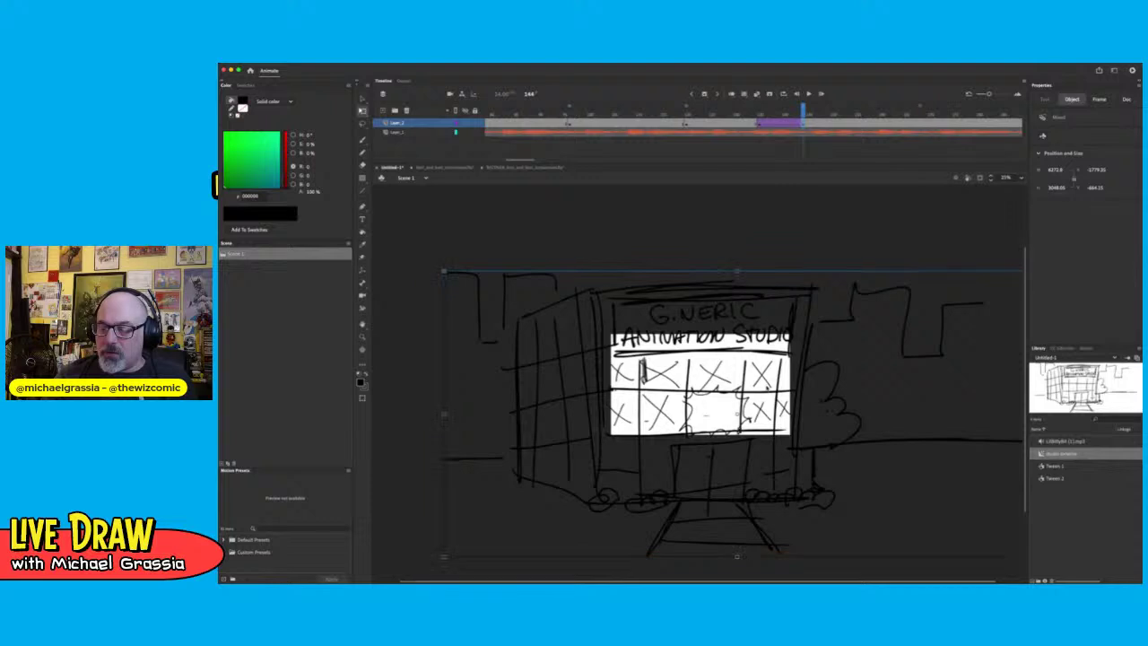
Undo the last enlargement, scale the building to roughly double its size at frame 144, and shift it to centre the jagged-outlined window
key(super+z)
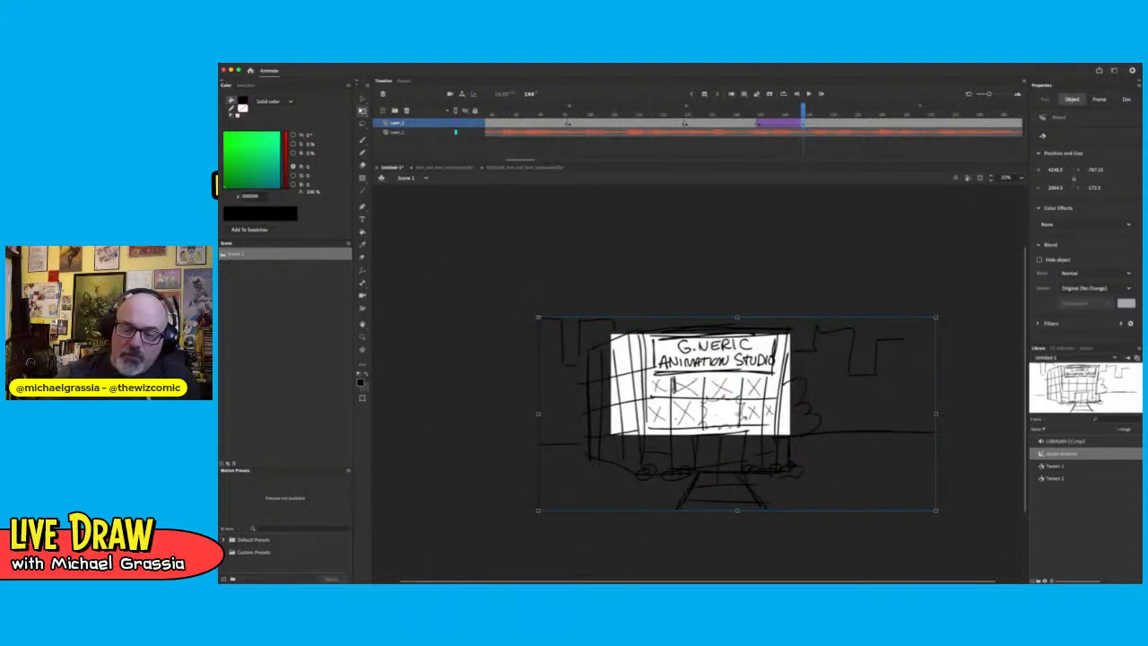
mouse_move(538, 318)
mouse_down()
mouse_move(475, 257)
mouse_move(372, 224)
mouse_up()
drag(344, 169, 338, 172)
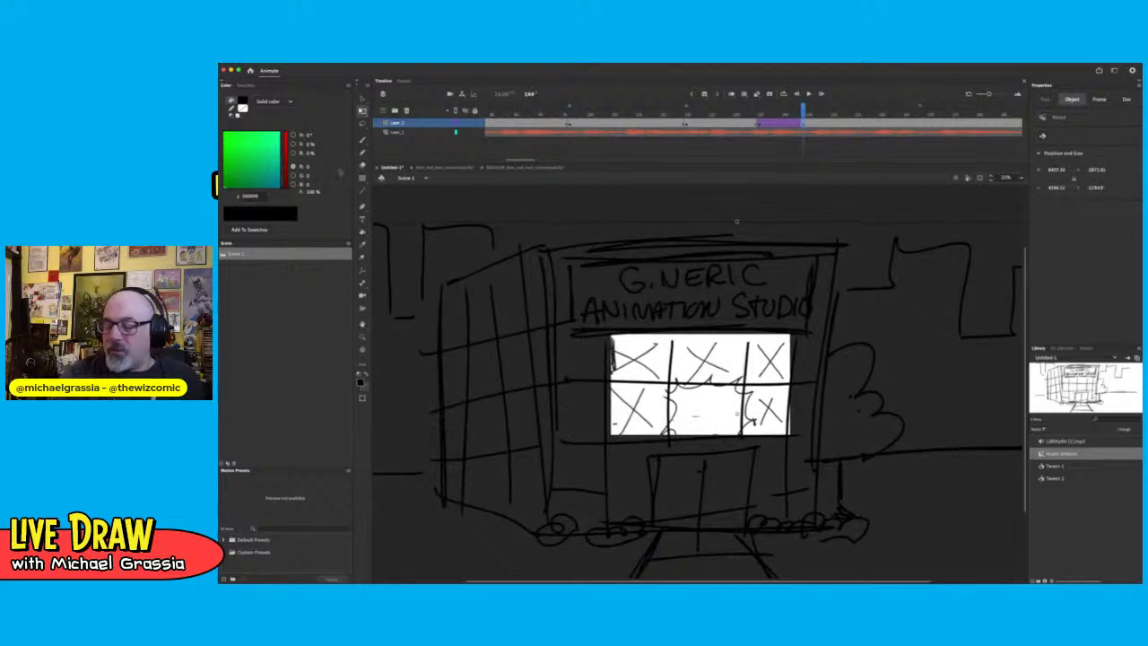
drag(751, 410, 747, 390)
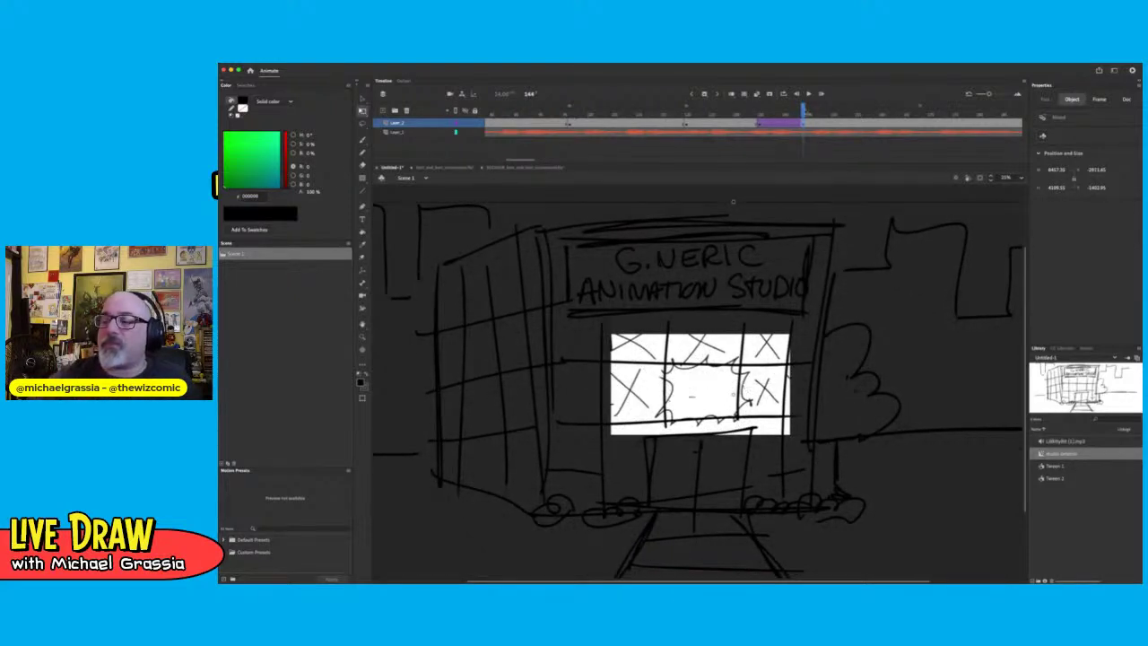
Play the soundtrack onward from frame 144 and insert a blank keyframe at frame 157 on the drawing layer
mouse_move(803, 111)
mouse_down()
mouse_move(740, 111)
mouse_move(802, 100)
mouse_up()
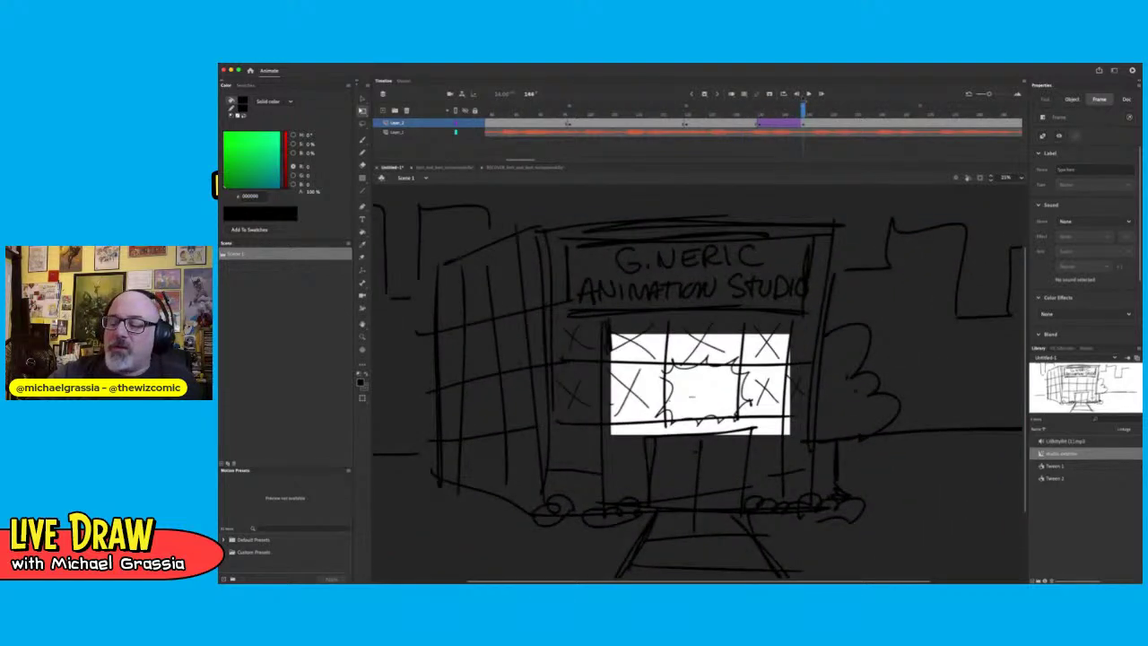
click(807, 95)
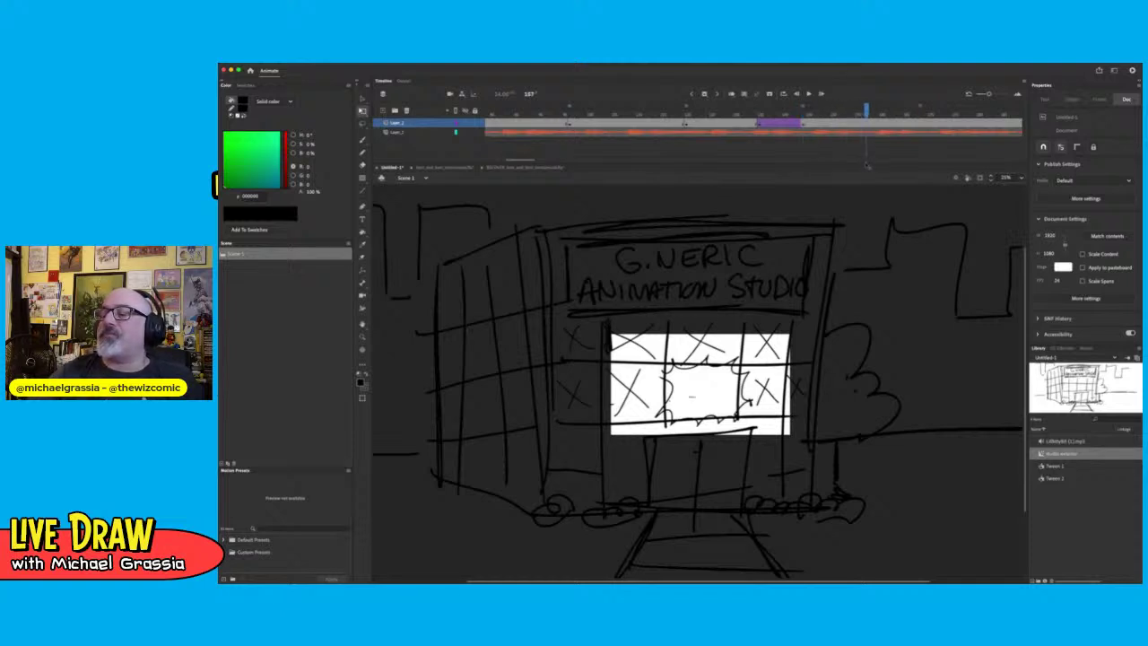
click(867, 123)
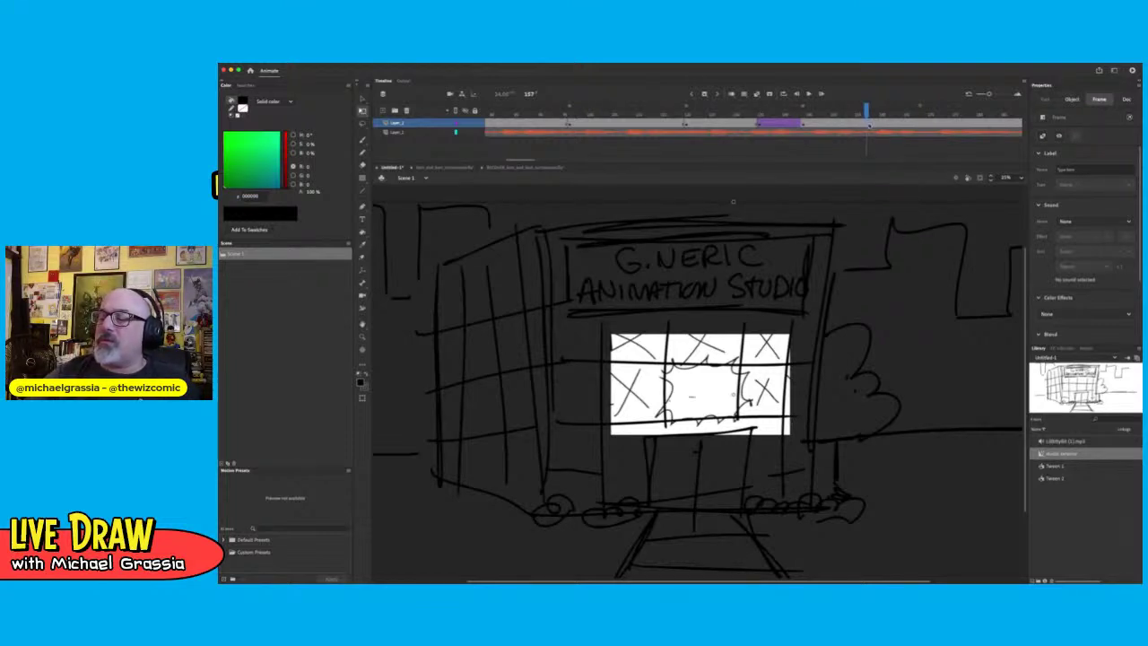
key(F7)
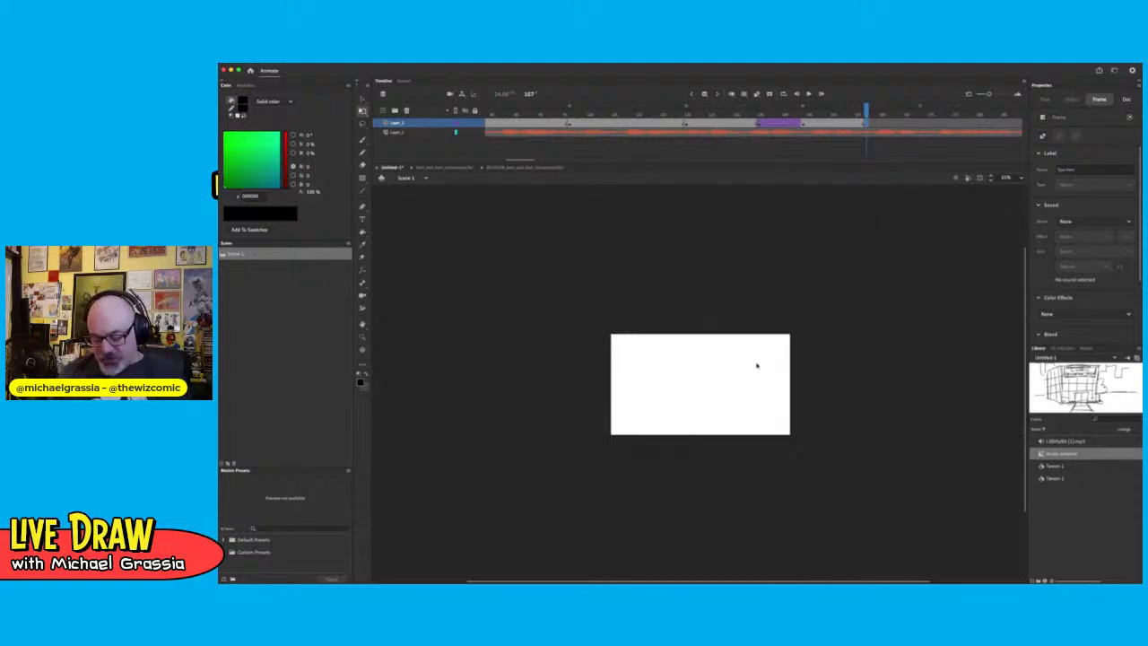
key(super+equal)
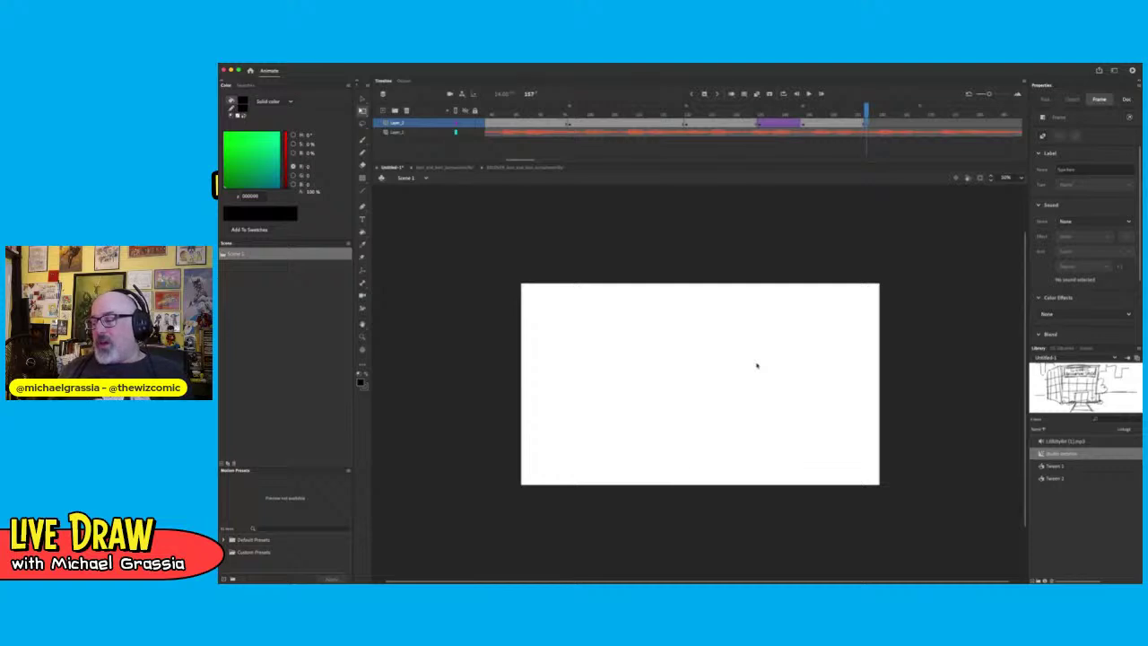
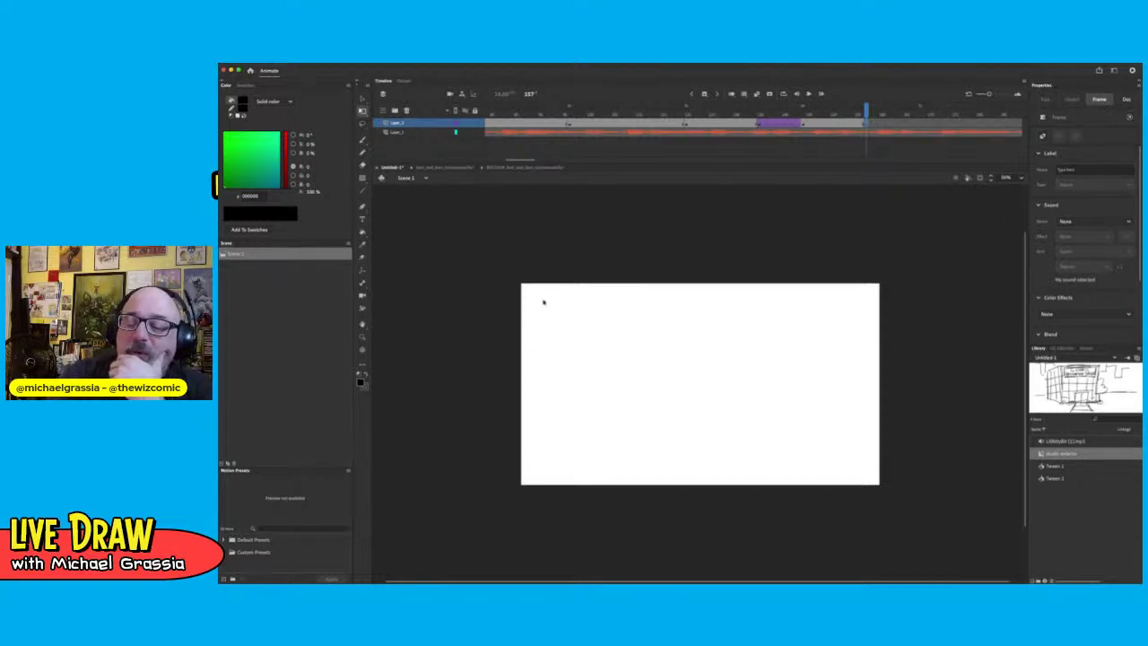
click(543, 395)
key(b)
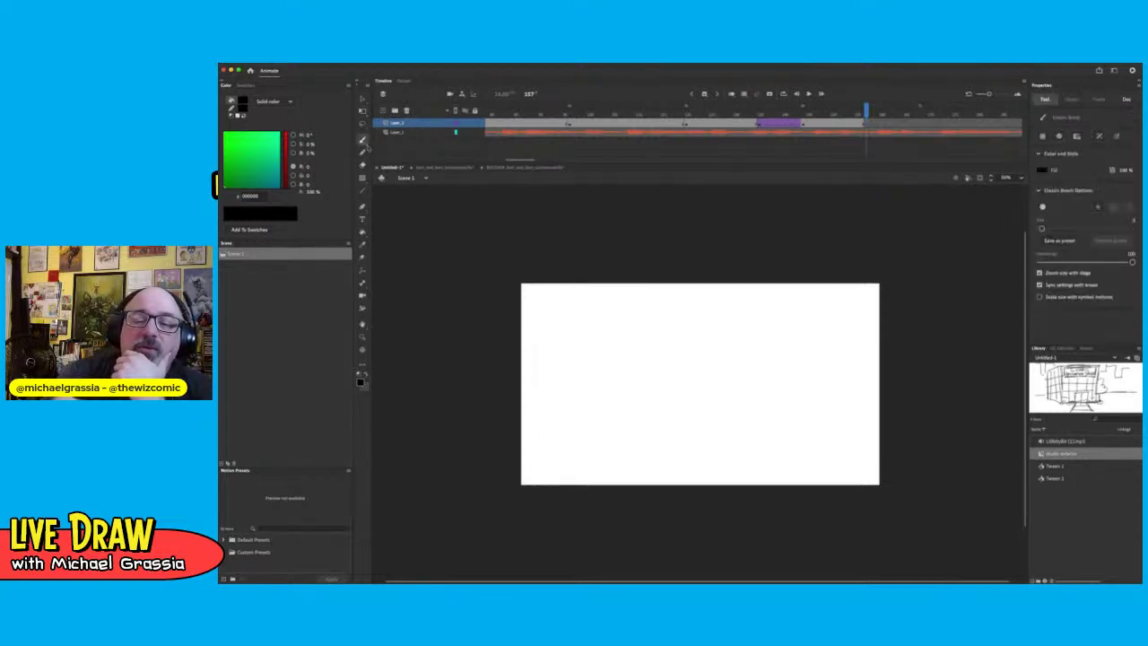
mouse_move(540, 308)
mouse_down()
mouse_move(539, 346)
mouse_move(633, 304)
mouse_move(634, 387)
mouse_move(541, 392)
mouse_up()
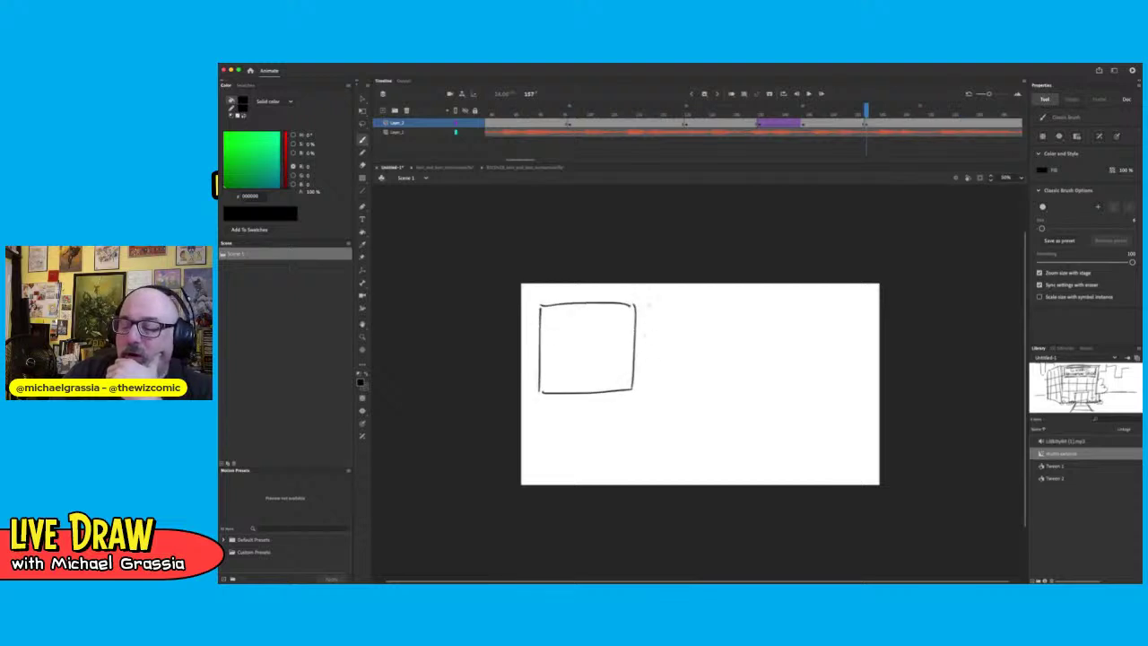
mouse_move(653, 304)
mouse_down()
mouse_move(655, 392)
mouse_move(745, 302)
mouse_move(747, 406)
mouse_move(660, 402)
mouse_up()
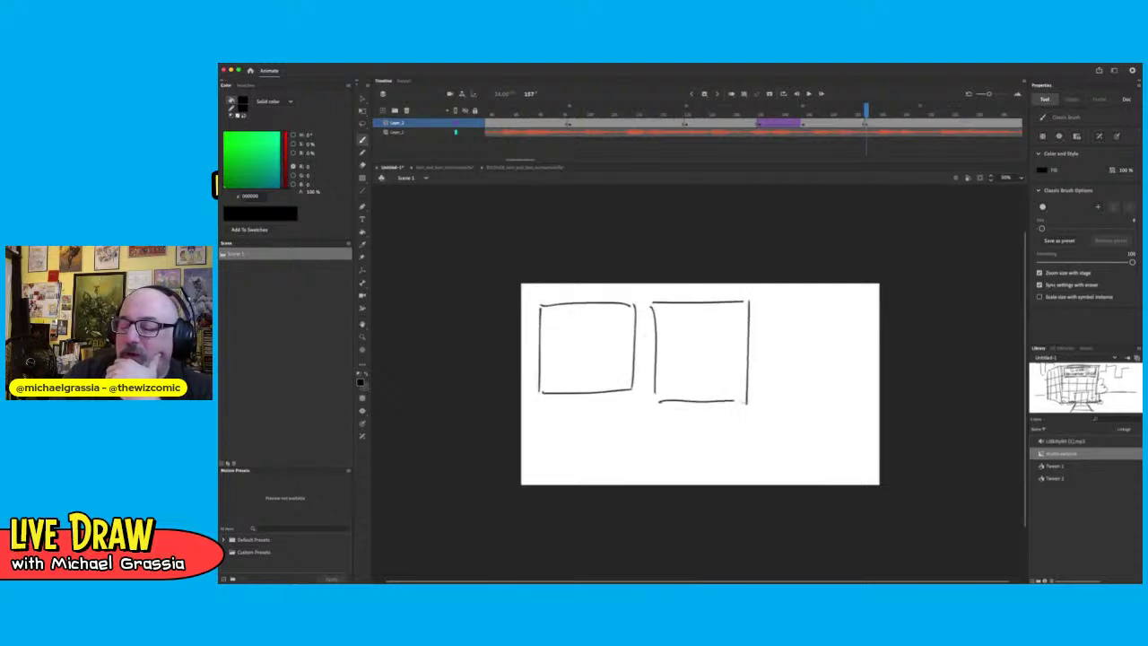
drag(545, 415, 621, 409)
mouse_move(553, 424)
mouse_down()
mouse_move(620, 406)
mouse_move(604, 430)
mouse_up()
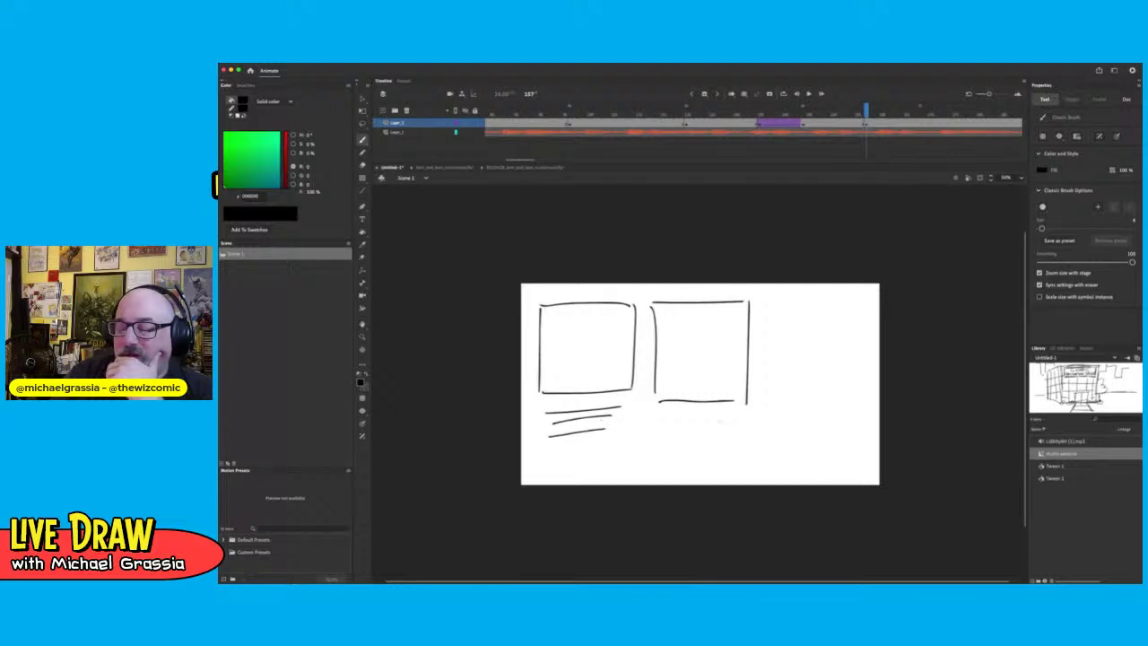
drag(762, 303, 817, 310)
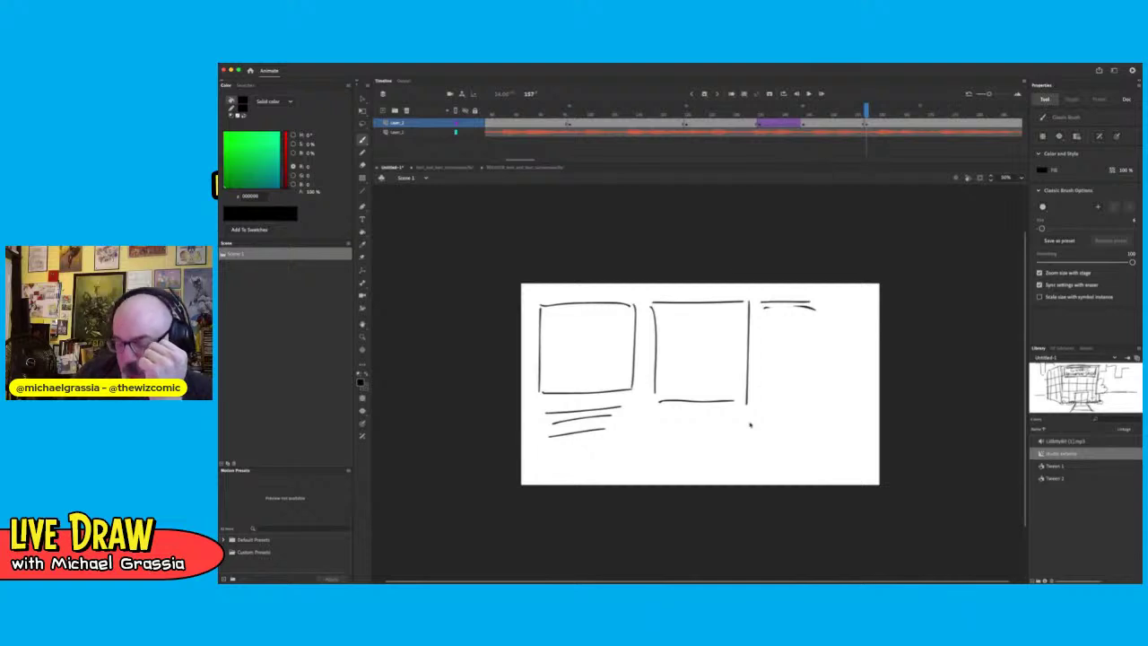
key(super+a)
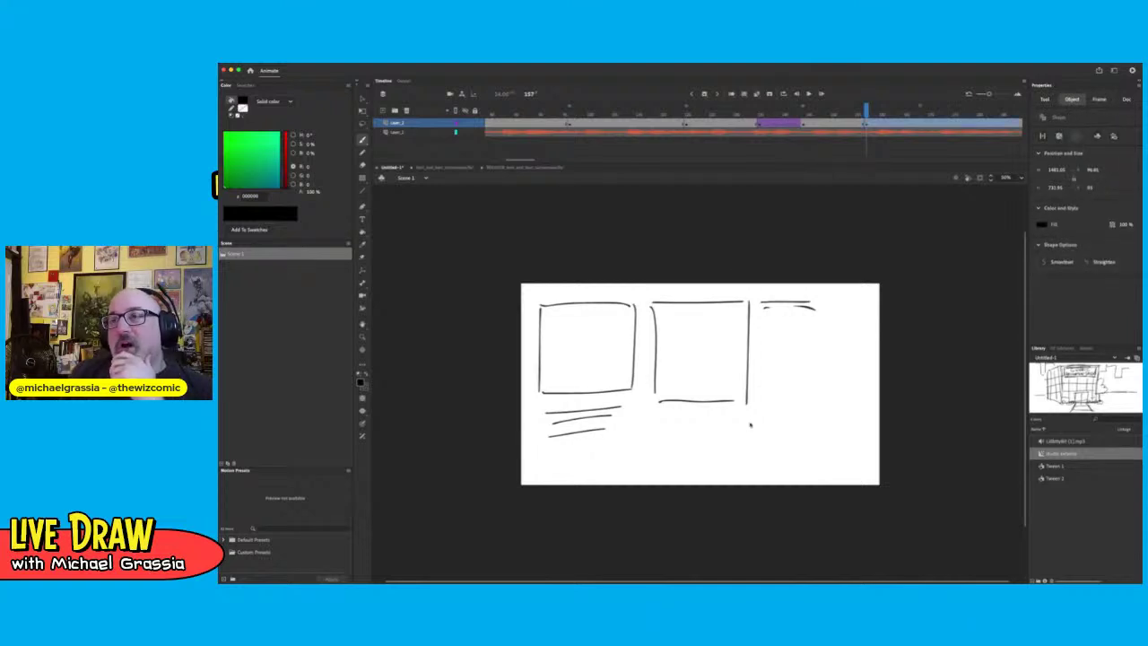
key(BackSpace)
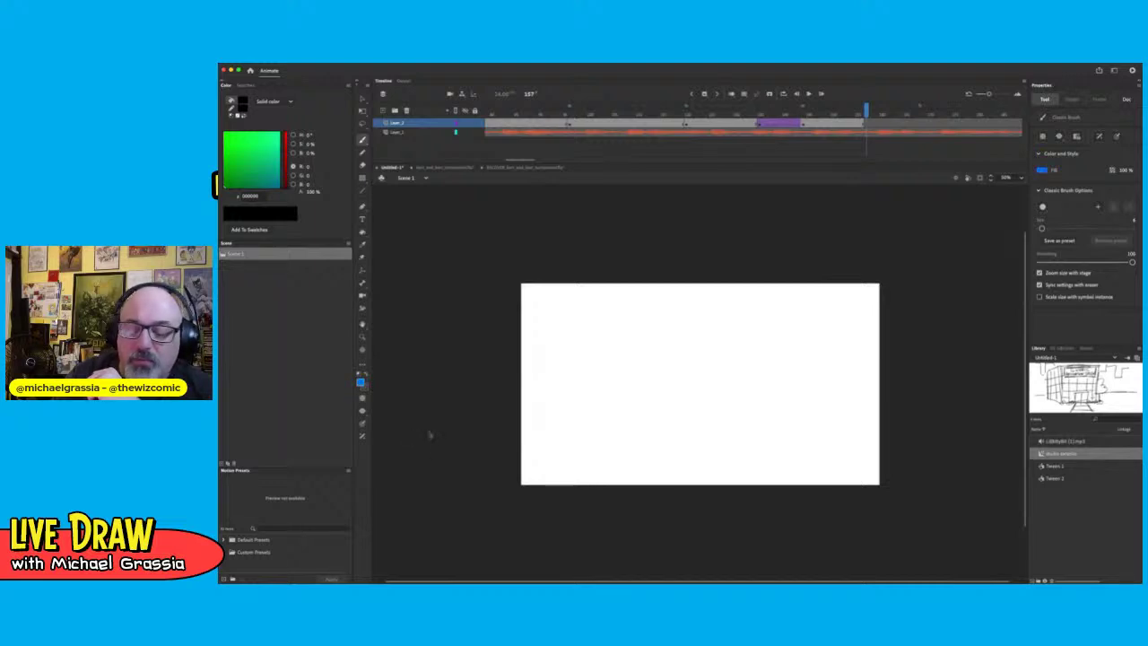
Sketch a room corner in blue with the Classic Brush, with a vertical wall edge, a long back floor line and a slanted side floor line
drag(829, 282, 828, 404)
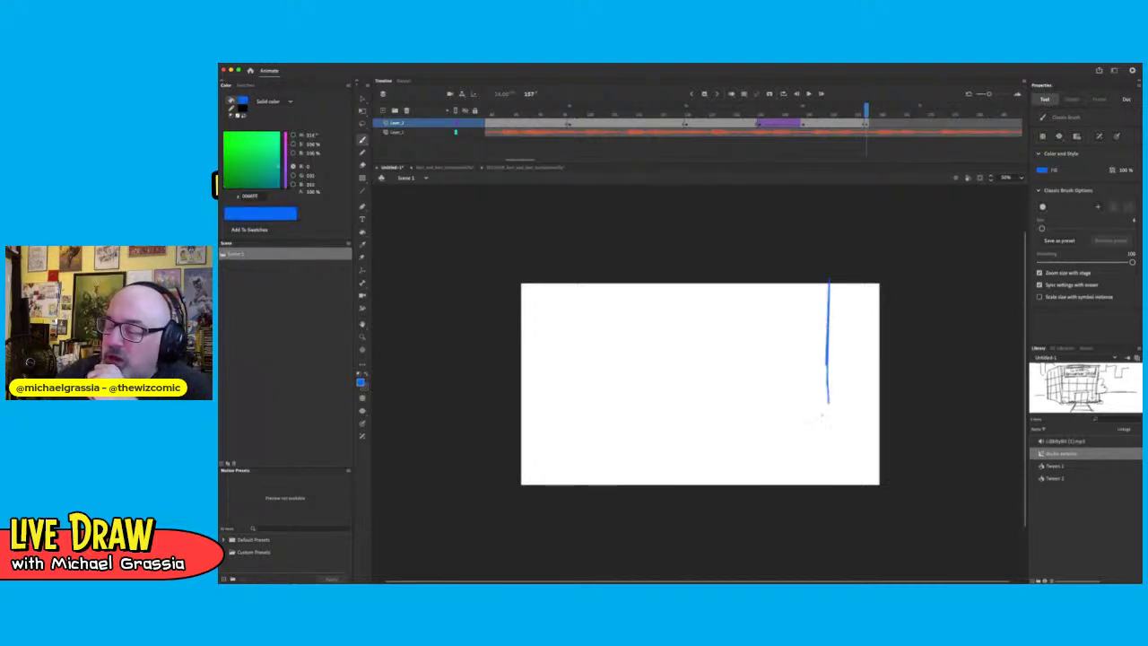
key(super+z)
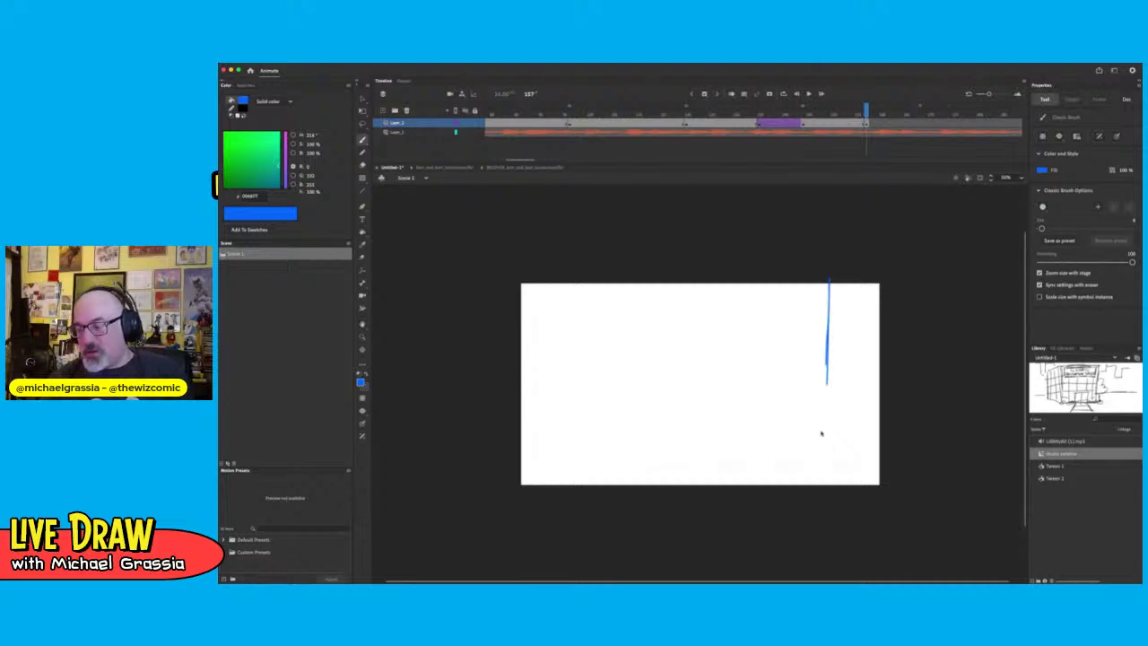
mouse_move(812, 274)
mouse_down()
mouse_move(807, 427)
mouse_move(888, 468)
mouse_up()
drag(833, 442, 908, 477)
drag(798, 423, 662, 428)
drag(497, 438, 821, 431)
drag(815, 431, 526, 440)
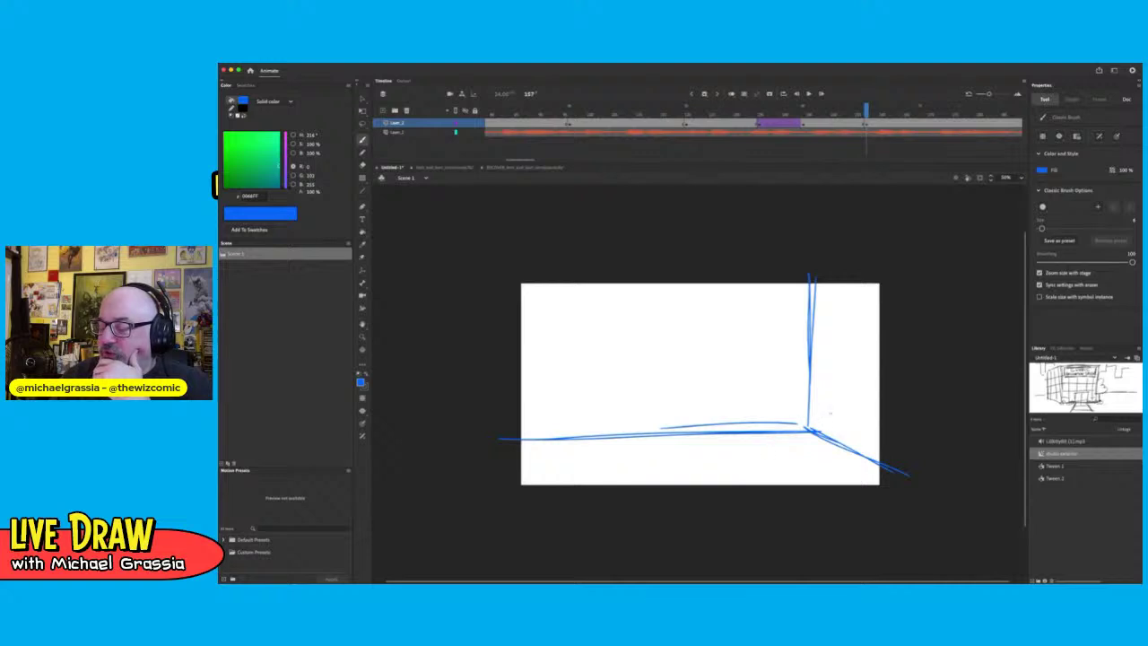
mouse_move(843, 406)
mouse_down()
mouse_move(744, 459)
mouse_move(746, 489)
mouse_move(726, 478)
mouse_move(745, 519)
mouse_up()
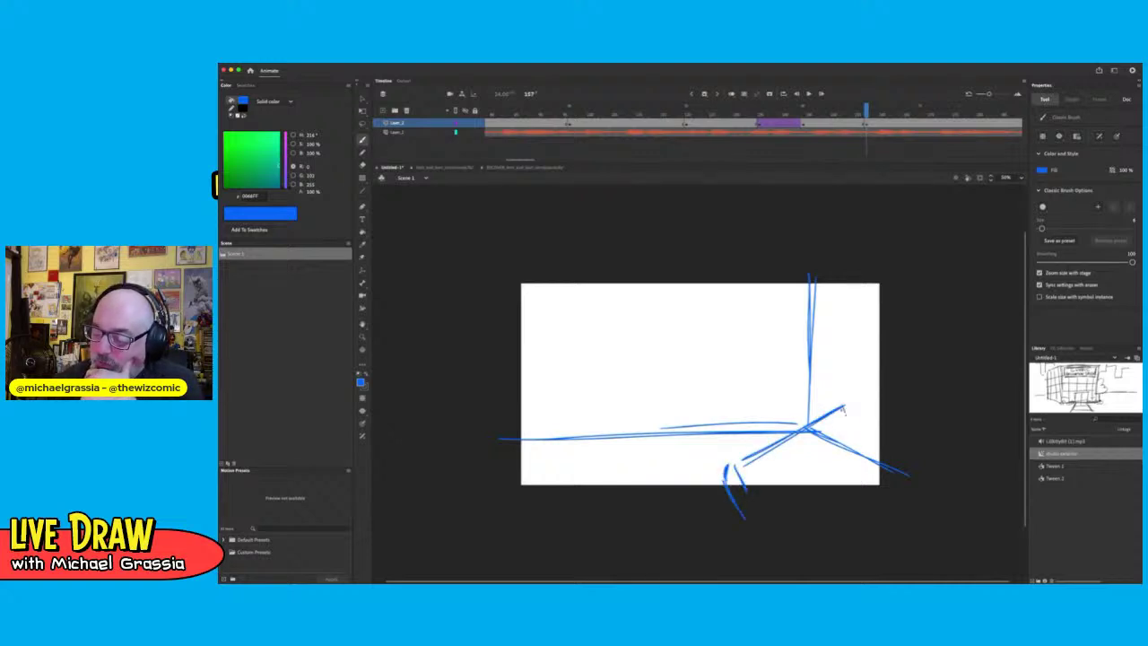
drag(844, 408, 869, 461)
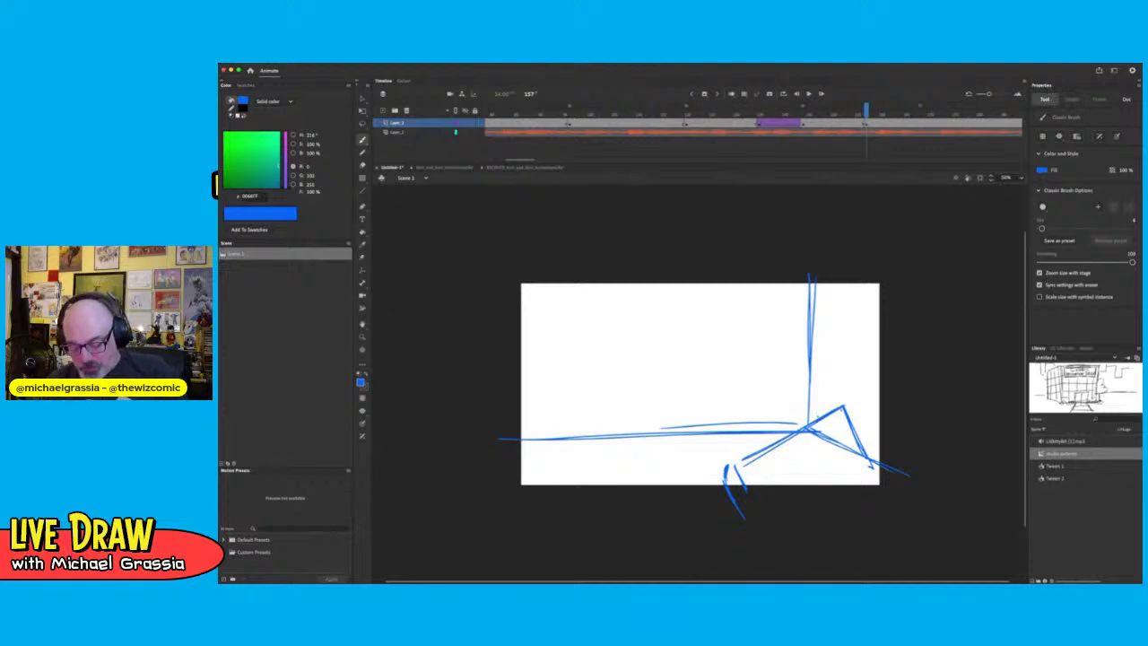
key(super+z)
key(super+z)
key(super+z)
key(super+z)
key(super+z)
key(super+z)
key(super+z)
key(super+z)
key(super+z)
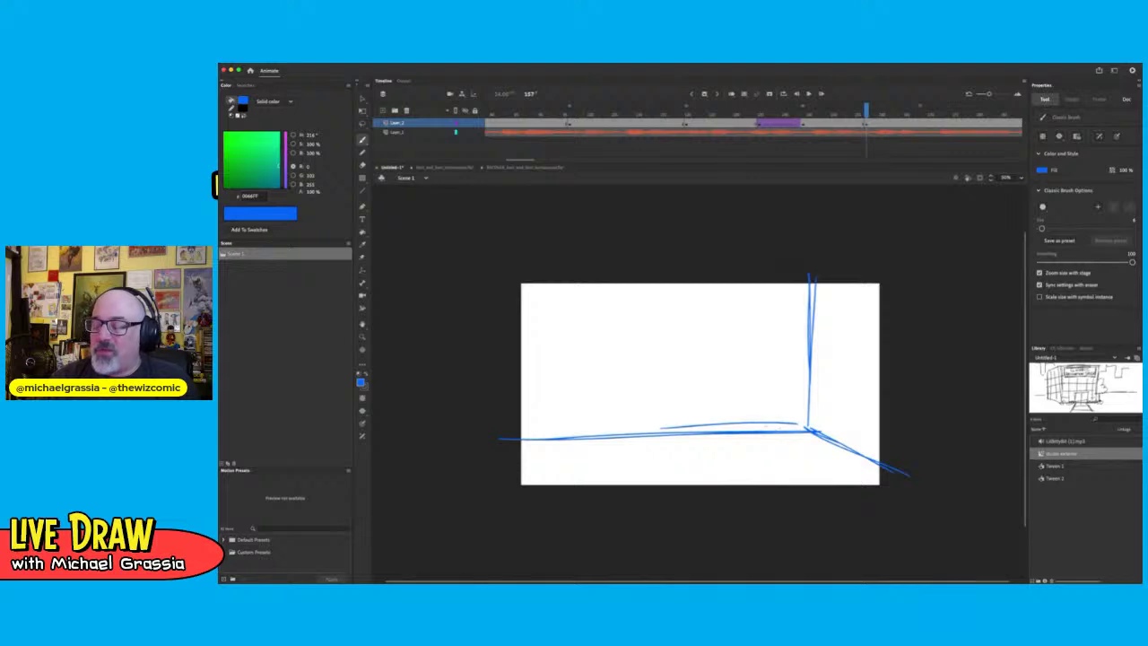
Sketch a slanted drawing desk with legs in front of the back wall, beside the room corner
mouse_move(748, 384)
mouse_down()
mouse_move(763, 379)
mouse_move(695, 399)
mouse_up()
drag(705, 395, 771, 379)
mouse_move(693, 398)
mouse_down()
mouse_move(697, 427)
mouse_move(678, 411)
mouse_move(669, 420)
mouse_move(697, 428)
mouse_move(770, 402)
mouse_up()
mouse_move(769, 381)
mouse_down()
mouse_move(772, 408)
mouse_move(734, 414)
mouse_move(730, 391)
mouse_move(770, 384)
mouse_up()
drag(670, 414, 674, 427)
mouse_move(671, 423)
mouse_down()
mouse_move(671, 453)
mouse_move(694, 450)
mouse_up()
mouse_move(771, 407)
mouse_down()
mouse_move(770, 442)
mouse_move(730, 433)
mouse_up()
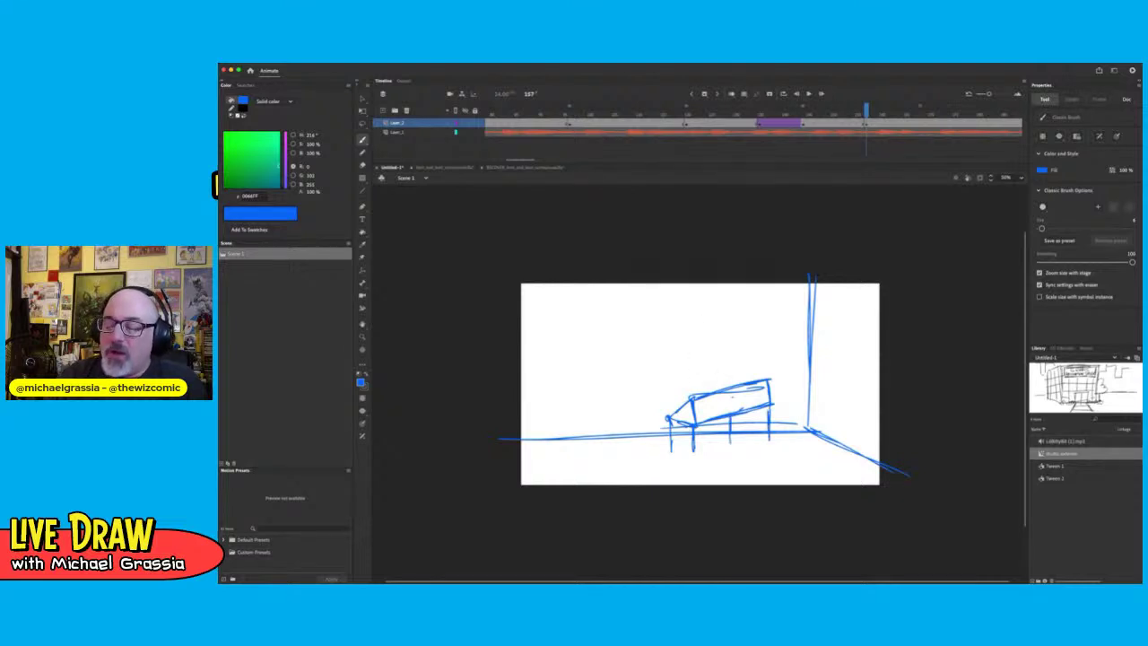
Sketch a hunched character behind the desk's near end, with a long face, hair and a rounded back
drag(696, 345, 689, 377)
mouse_move(682, 337)
mouse_down()
mouse_move(678, 362)
mouse_move(700, 341)
mouse_move(678, 369)
mouse_move(698, 364)
mouse_move(690, 371)
mouse_up()
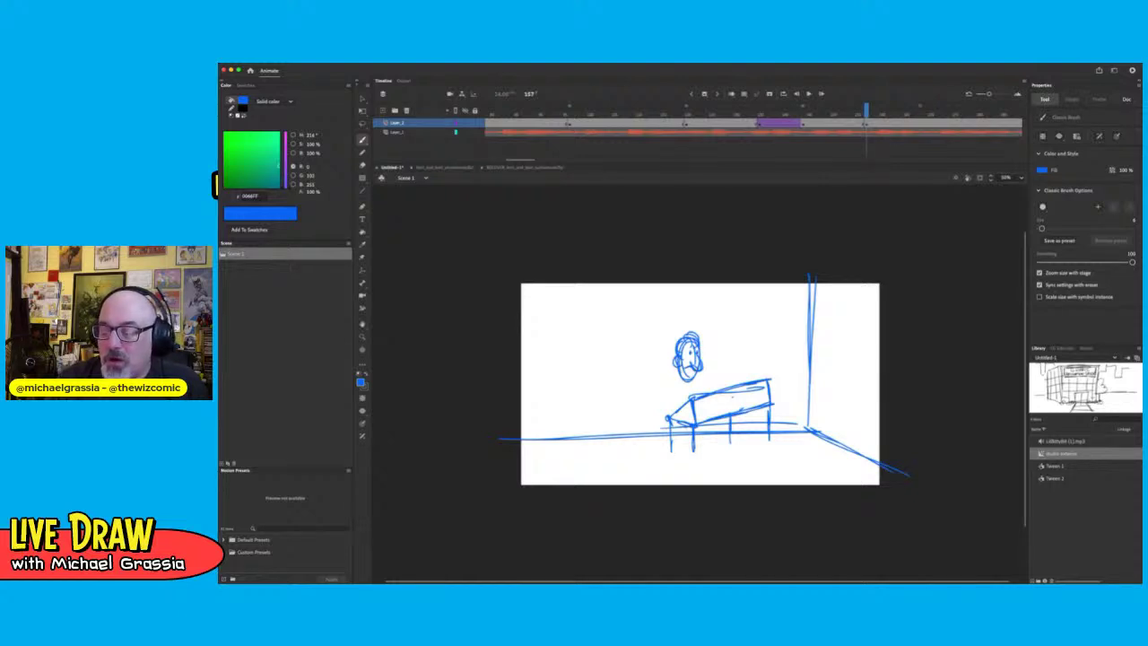
mouse_move(680, 364)
mouse_down()
mouse_move(678, 378)
mouse_move(654, 384)
mouse_move(683, 398)
mouse_move(649, 401)
mouse_move(667, 418)
mouse_move(645, 408)
mouse_move(644, 439)
mouse_move(660, 439)
mouse_up()
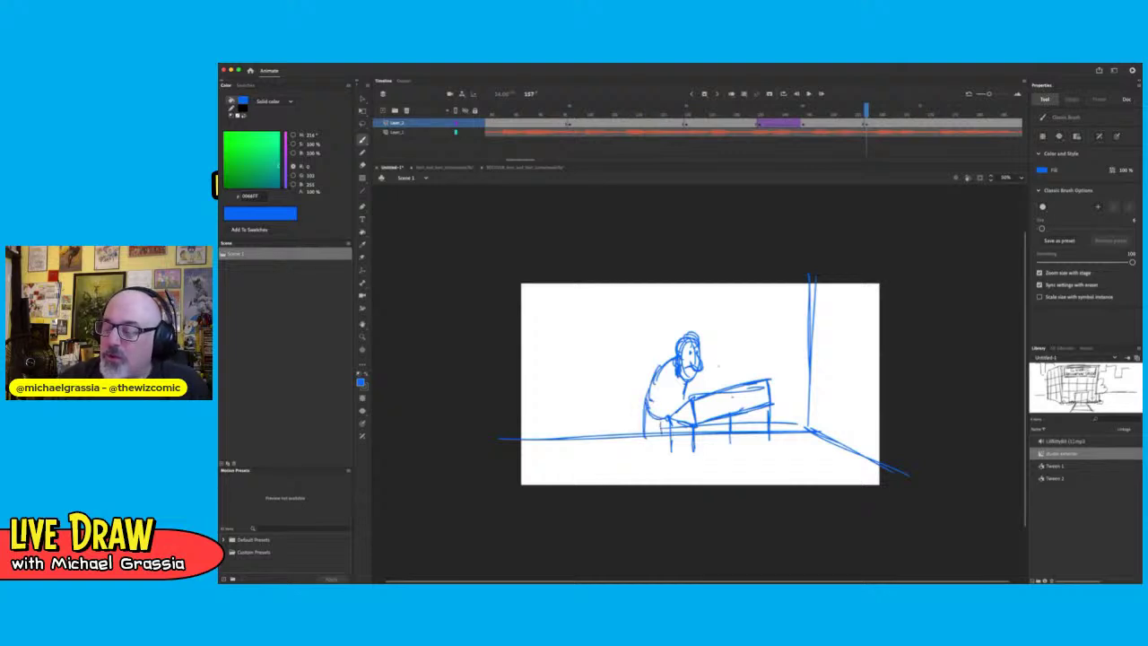
Sketch a smaller spiky-haired head with facial features over the desk, close to the hunched character's face
mouse_move(710, 355)
mouse_down()
mouse_move(689, 391)
mouse_move(702, 388)
mouse_up()
drag(716, 381, 712, 389)
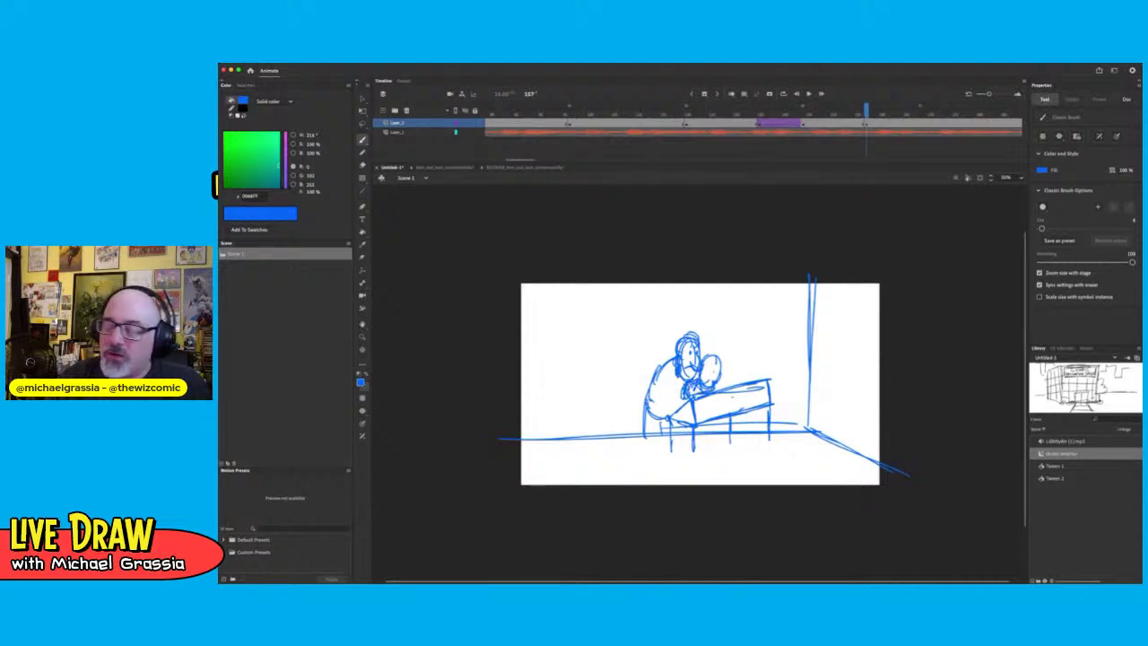
mouse_move(707, 358)
mouse_down()
mouse_move(710, 343)
mouse_move(727, 347)
mouse_up()
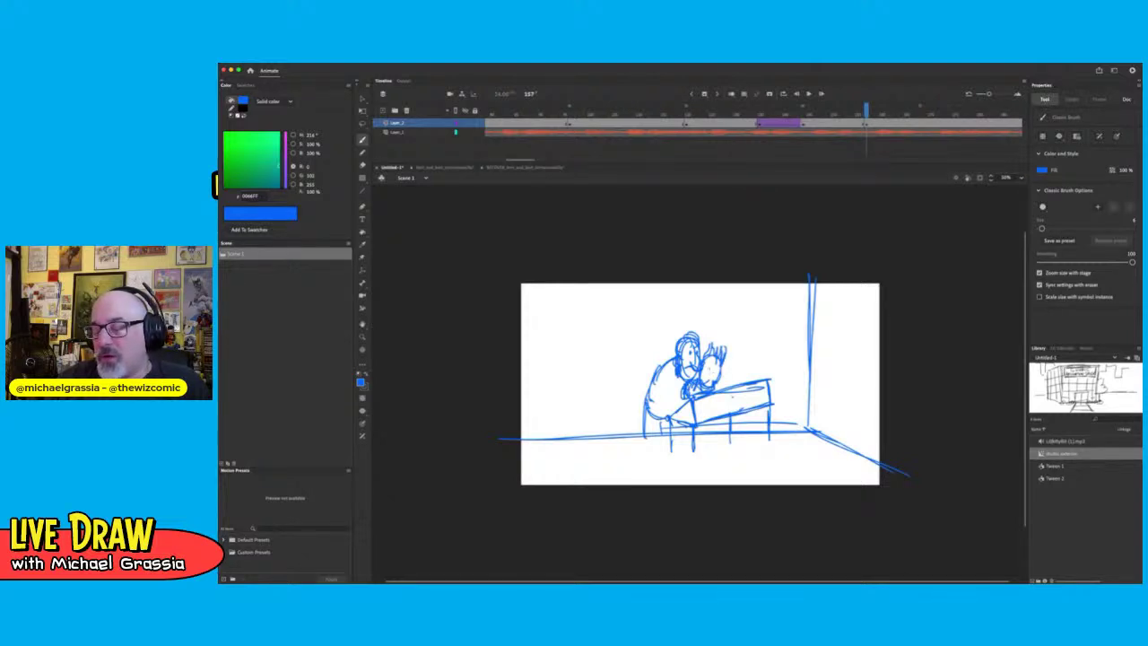
drag(711, 369, 716, 374)
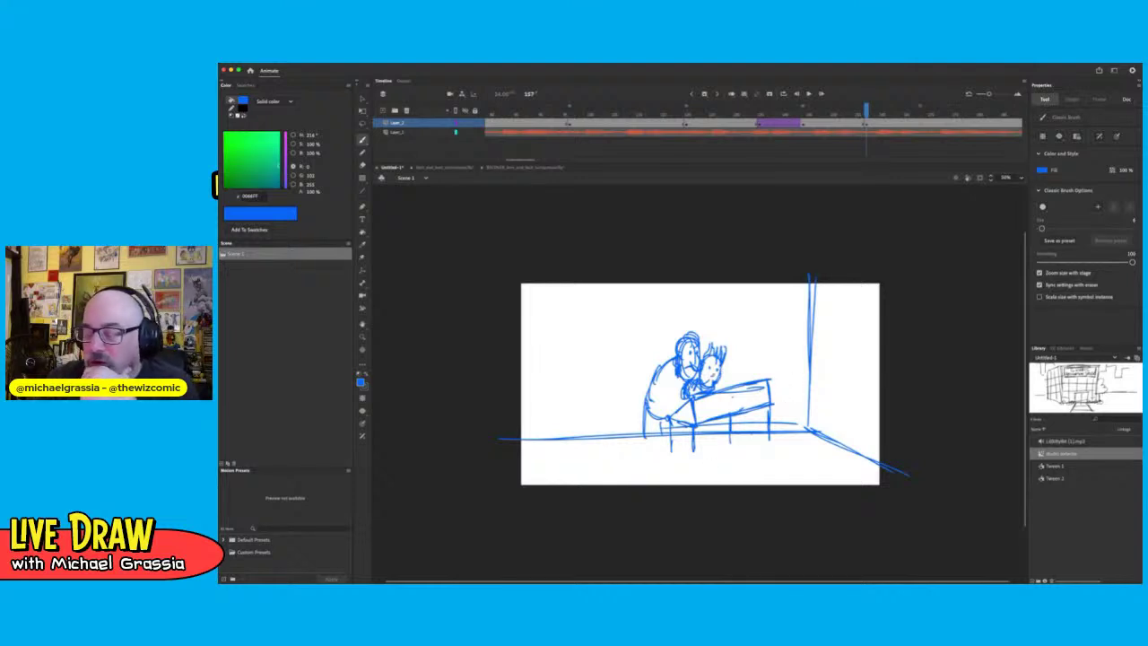
Thicken the desk's four legs and reinforce the edges of its slanted top
mouse_move(672, 418)
mouse_down()
mouse_move(675, 457)
mouse_move(675, 442)
mouse_move(691, 459)
mouse_up()
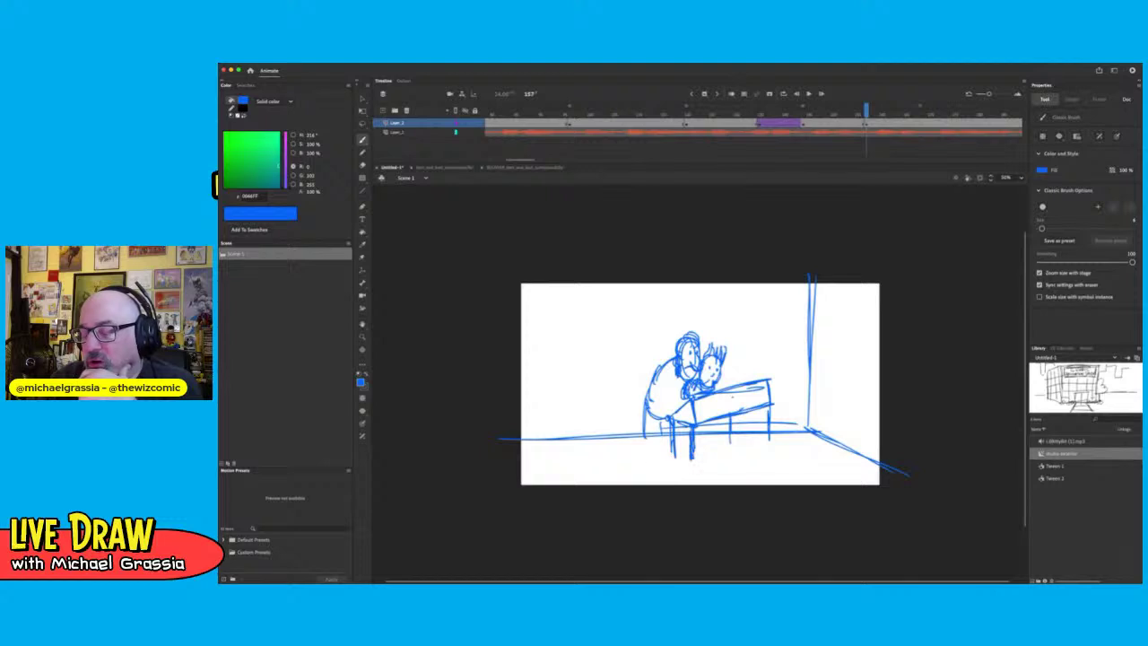
drag(729, 417, 731, 445)
drag(764, 406, 764, 438)
mouse_move(763, 409)
mouse_down()
mouse_move(767, 446)
mouse_move(733, 443)
mouse_up()
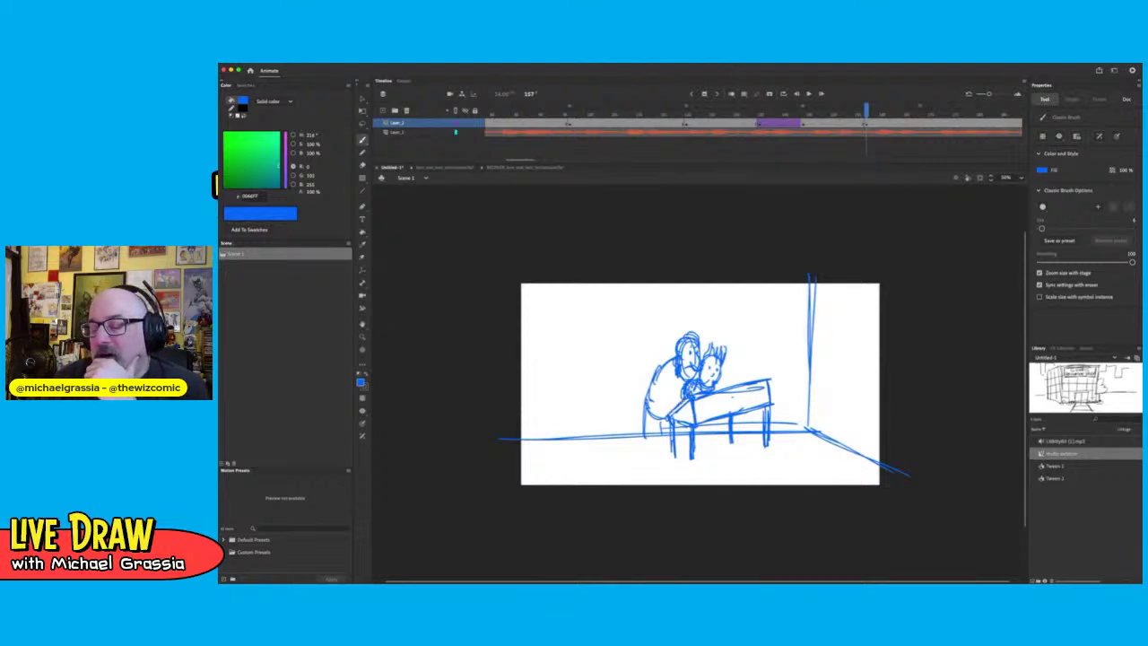
mouse_move(714, 389)
mouse_down()
mouse_move(770, 378)
mouse_move(770, 391)
mouse_up()
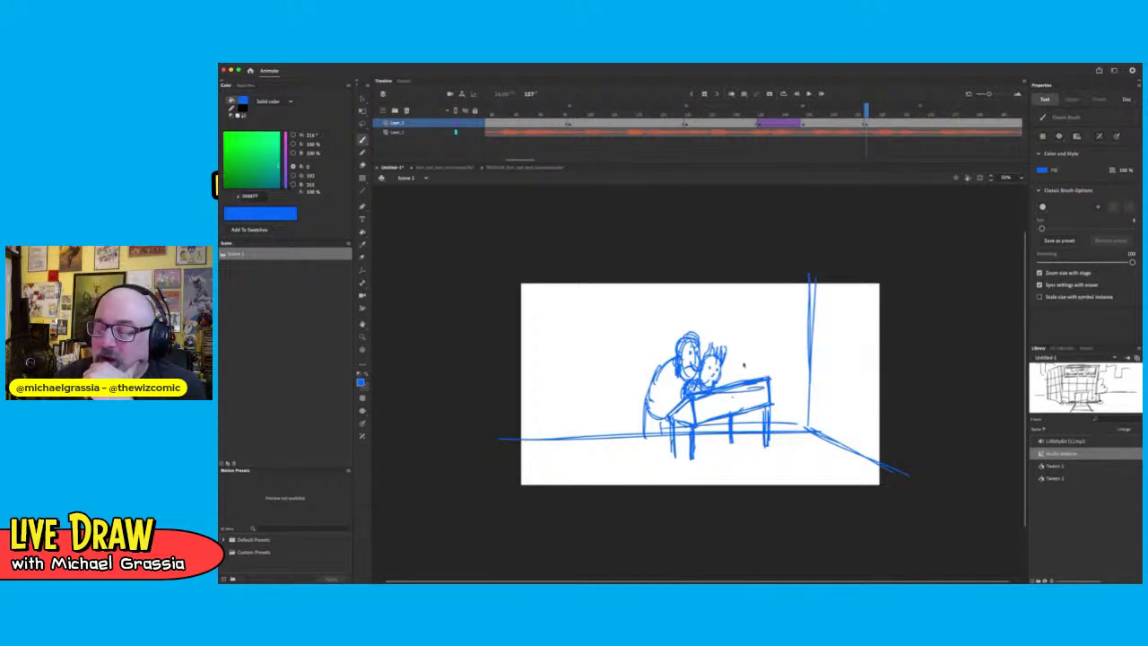
Sketch a tiny round-headed figure on the desk's raised end and play the timeline from frame 157
mouse_move(748, 368)
mouse_down()
mouse_move(738, 378)
mouse_move(750, 369)
mouse_up()
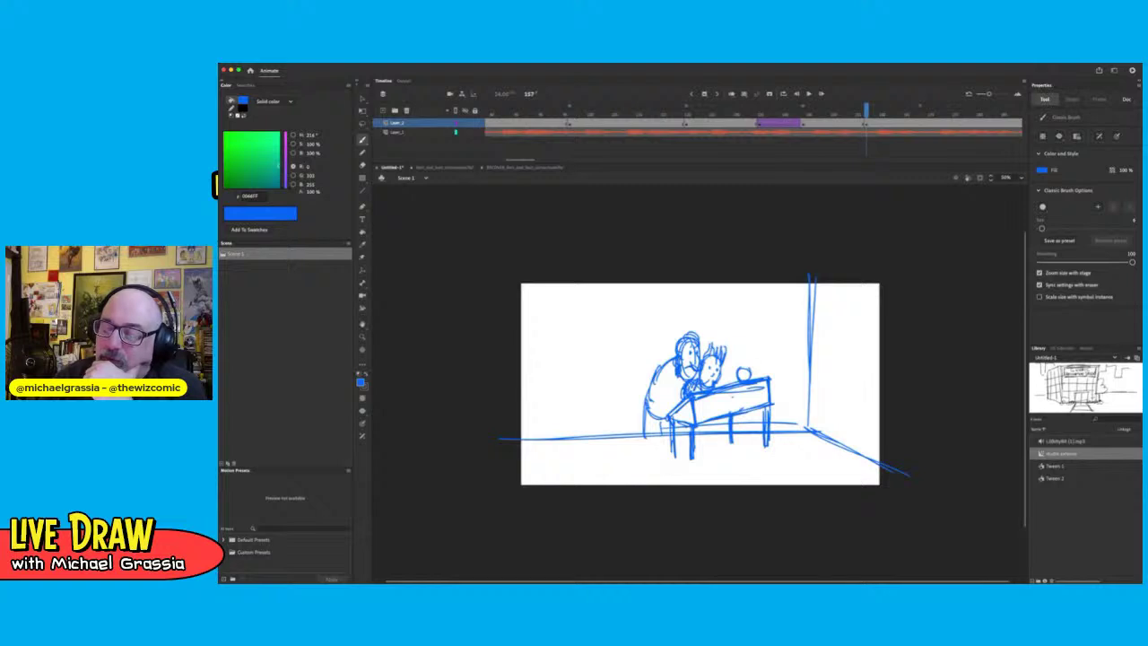
drag(734, 372, 748, 360)
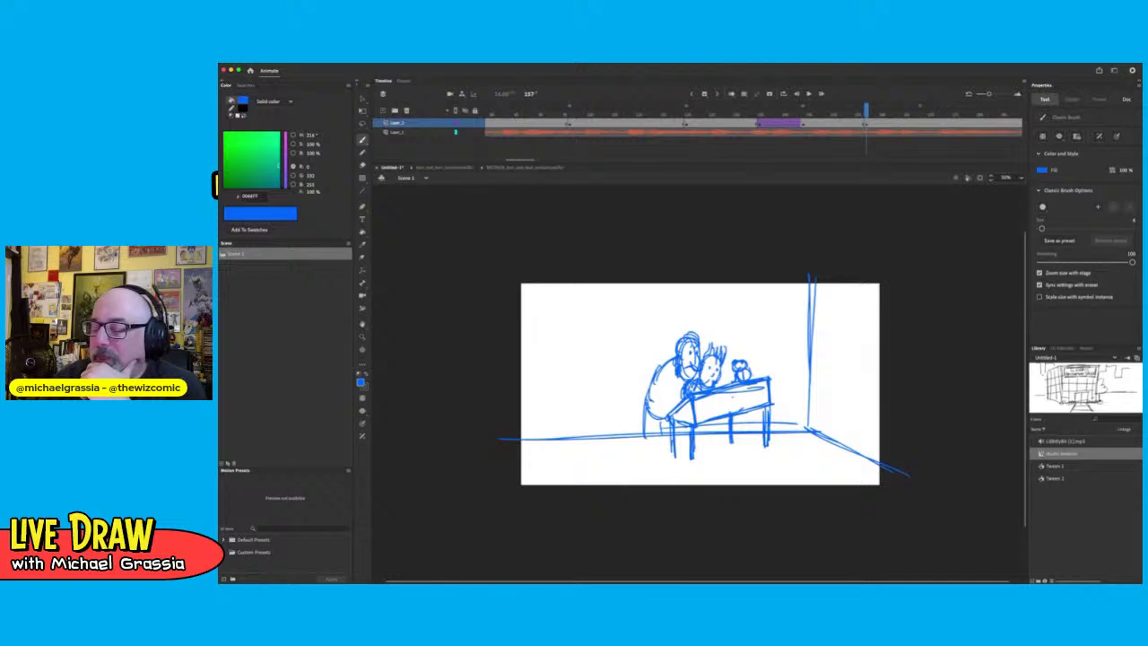
drag(747, 370, 752, 380)
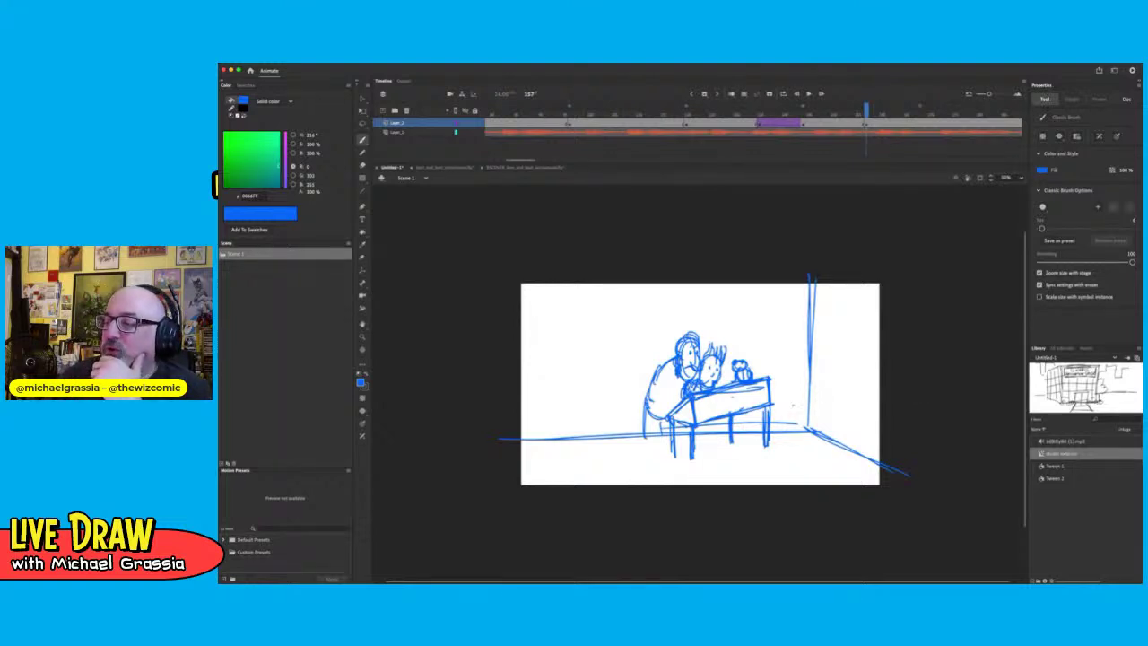
key(Return)
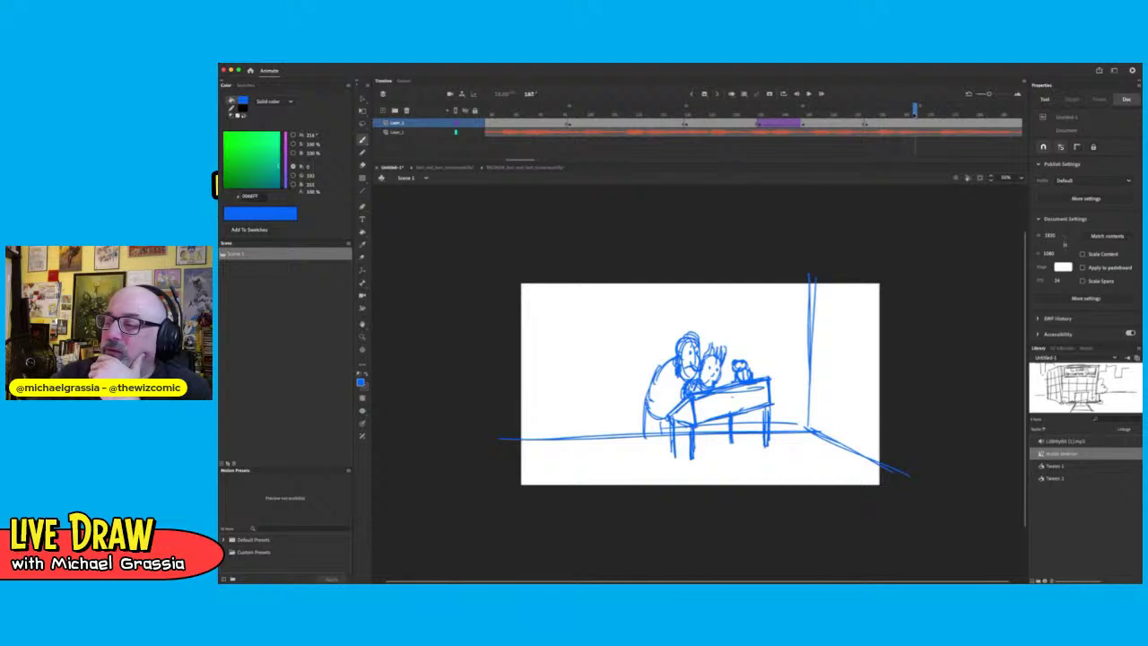
At frame 171, scale the whole interior sketch down to roughly half size and place it in the right half of the stage
drag(948, 124, 931, 130)
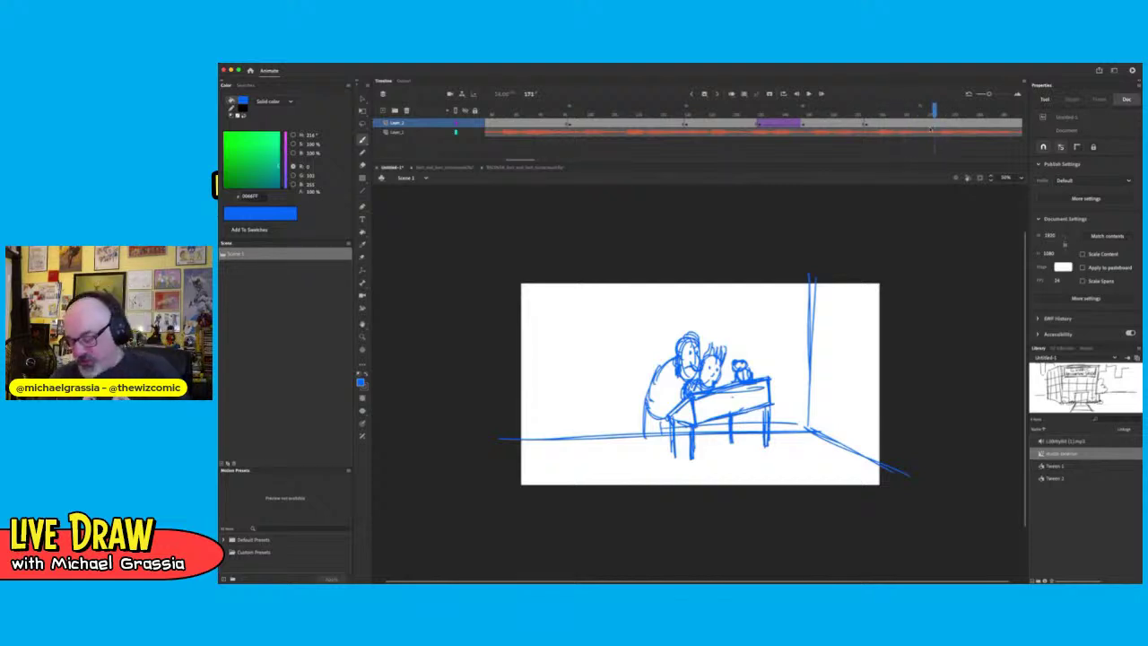
key(super+minus)
key(super+minus)
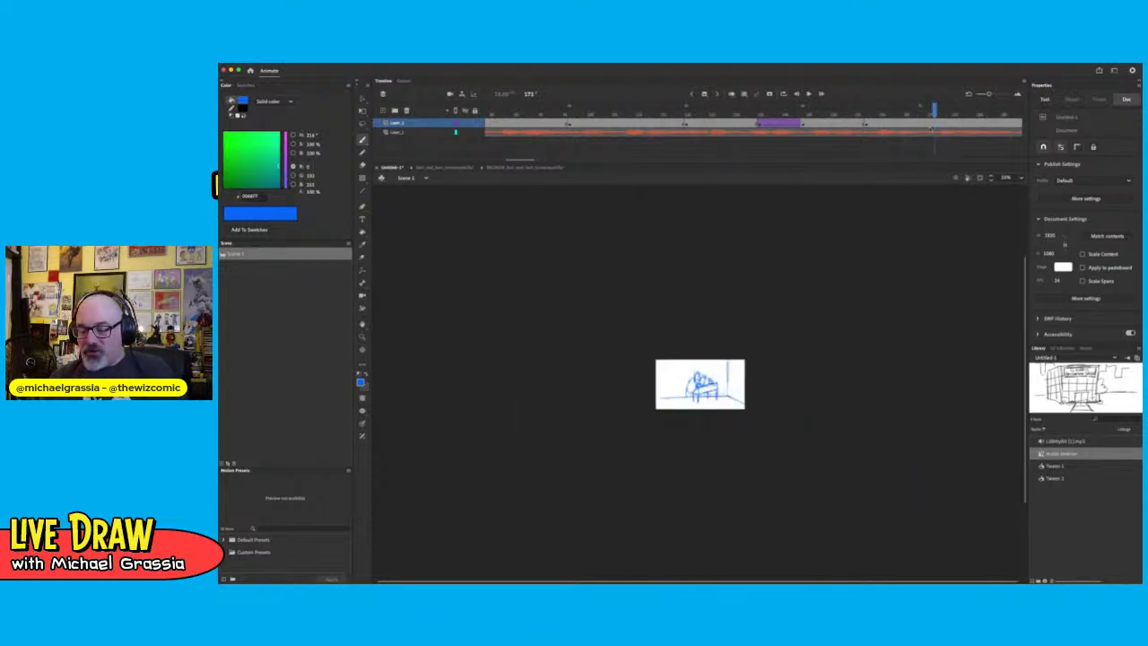
key(super+equal)
key(super+equal)
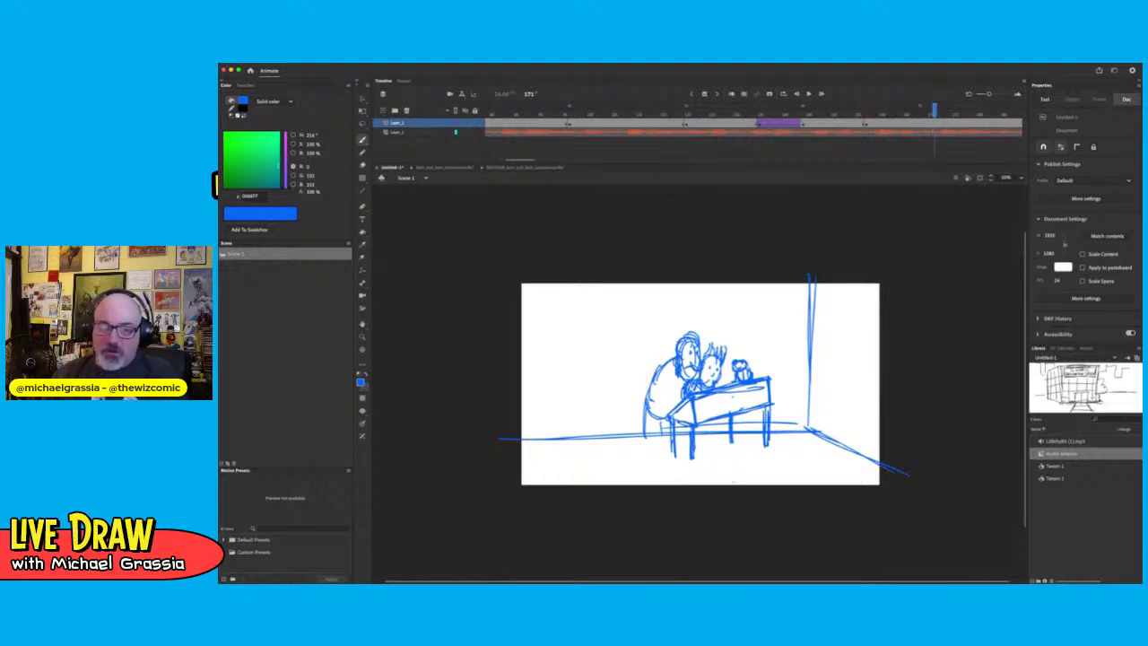
key(v)
mouse_move(490, 253)
mouse_down()
mouse_move(823, 391)
mouse_move(907, 513)
mouse_up()
mouse_move(909, 271)
mouse_down()
mouse_move(834, 358)
mouse_move(850, 325)
mouse_up()
mouse_move(781, 416)
mouse_down()
mouse_move(885, 465)
mouse_move(870, 426)
mouse_up()
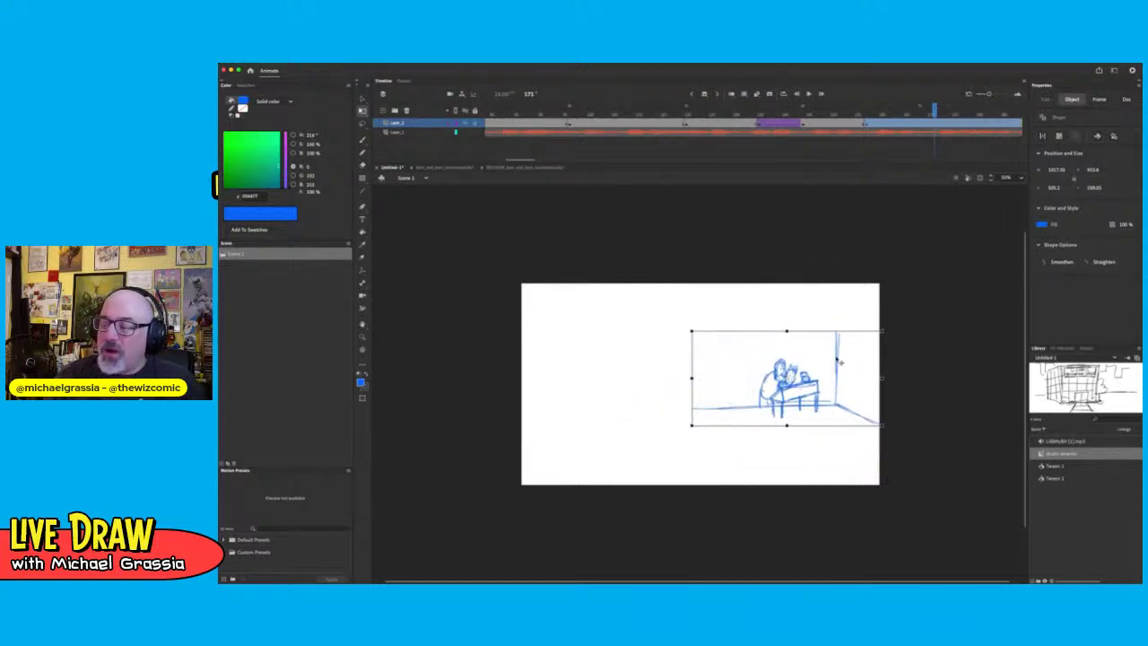
drag(691, 330, 682, 316)
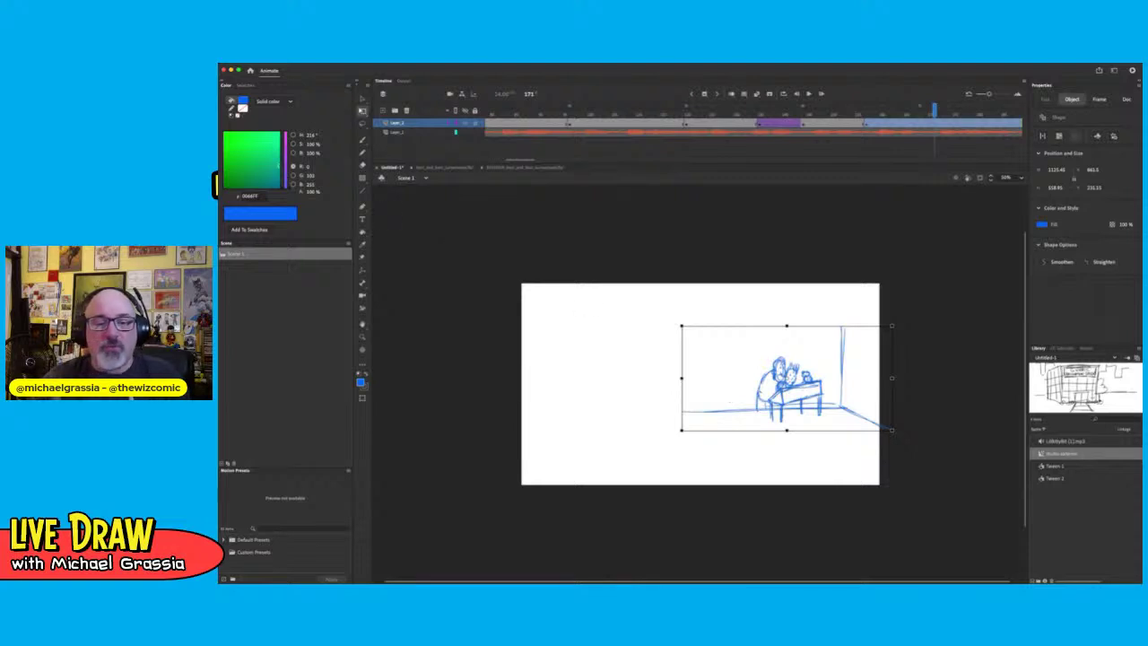
Extend the floor line with the brush from the shrunken sketch toward the stage's left side
click(362, 140)
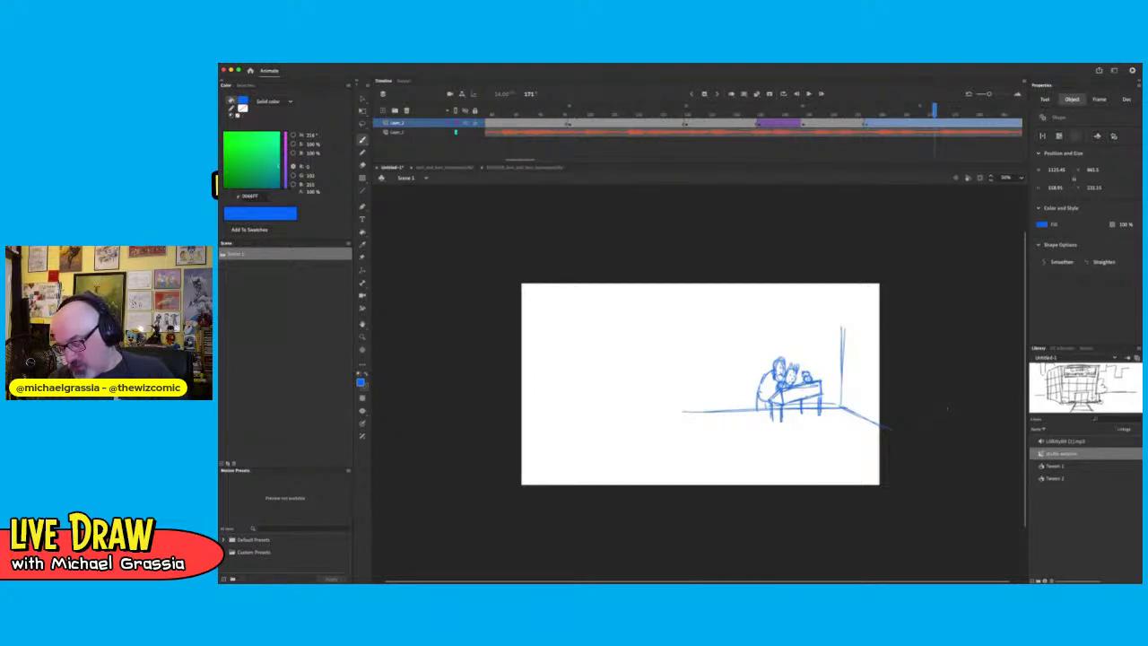
key(super+=)
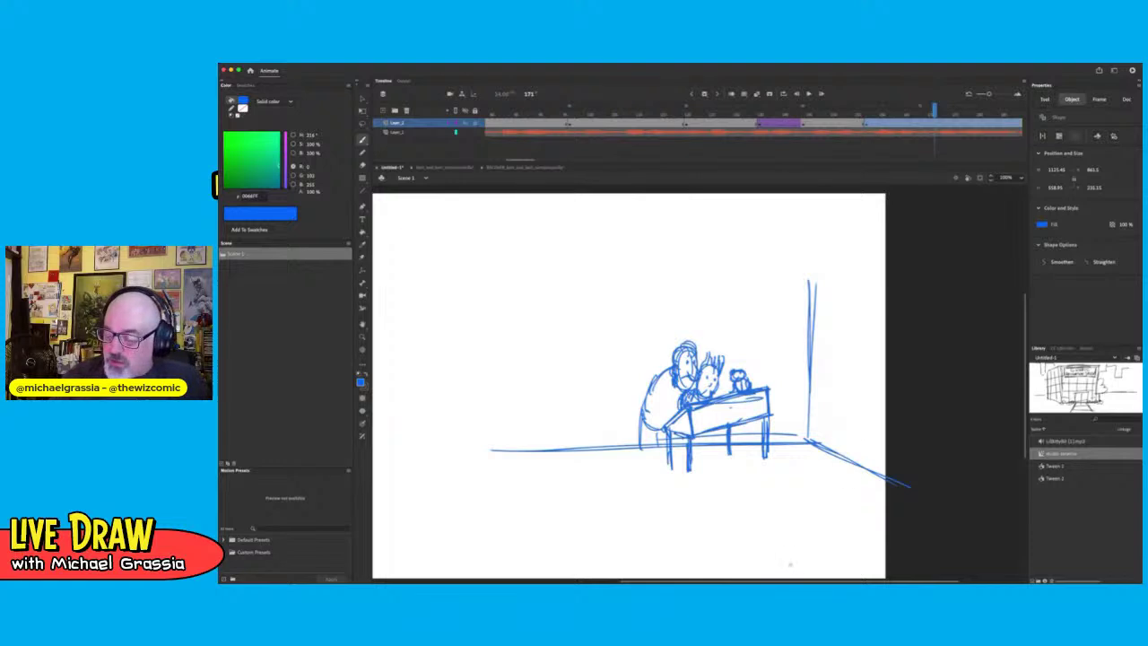
scroll(733, 574, left, 5)
scroll(733, 575, left, 5)
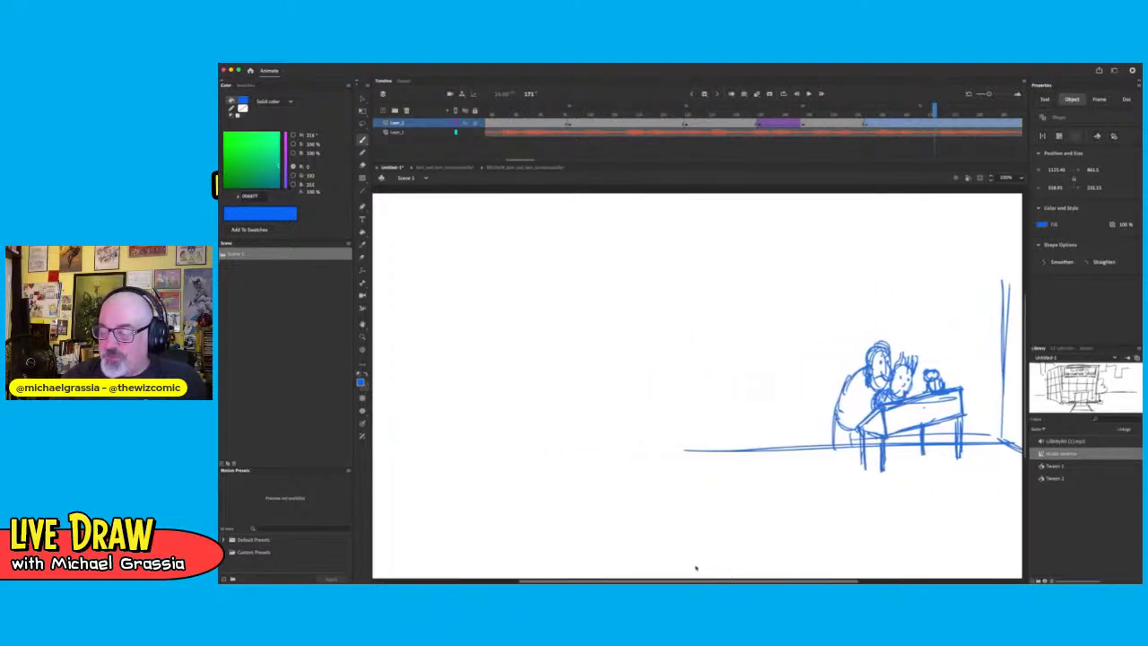
drag(768, 448, 448, 457)
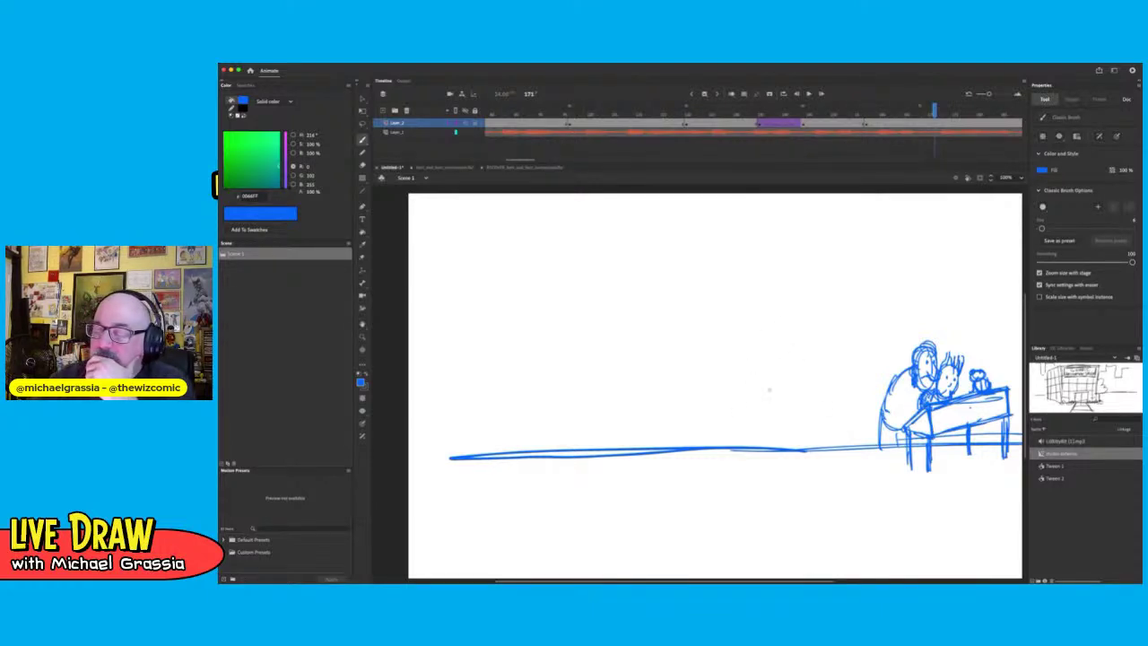
mouse_move(763, 360)
mouse_down()
mouse_move(774, 398)
mouse_move(790, 357)
mouse_move(762, 362)
mouse_move(791, 370)
mouse_move(786, 395)
mouse_move(798, 383)
mouse_up()
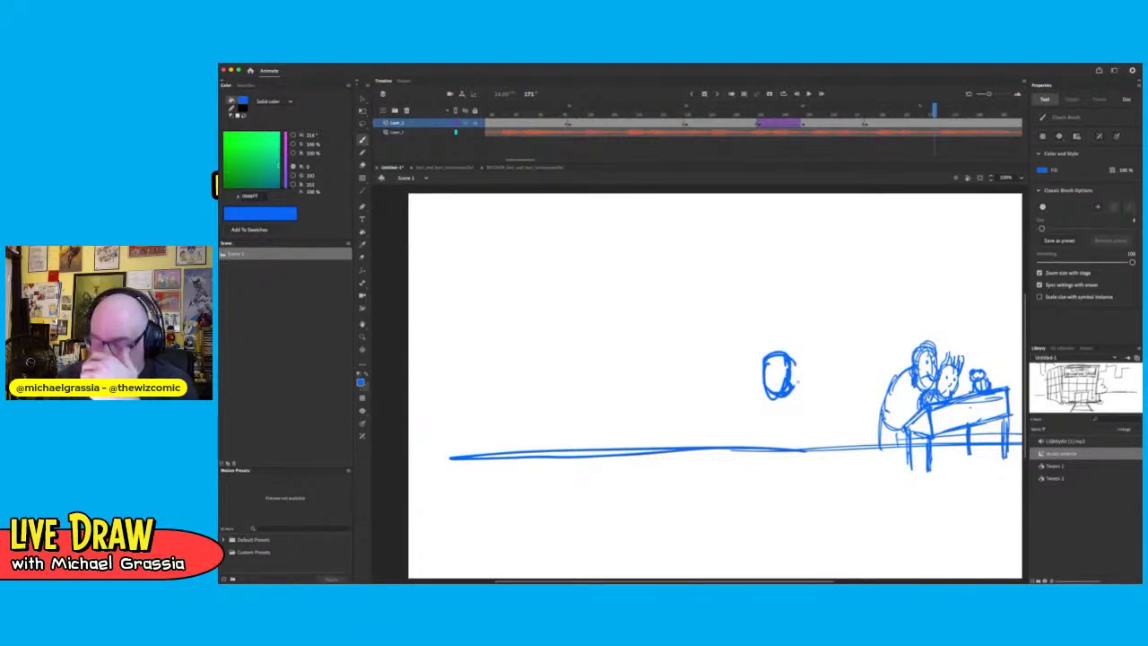
key(super+z)
key(super+z)
key(super+z)
key(super+z)
key(super+z)
key(super+z)
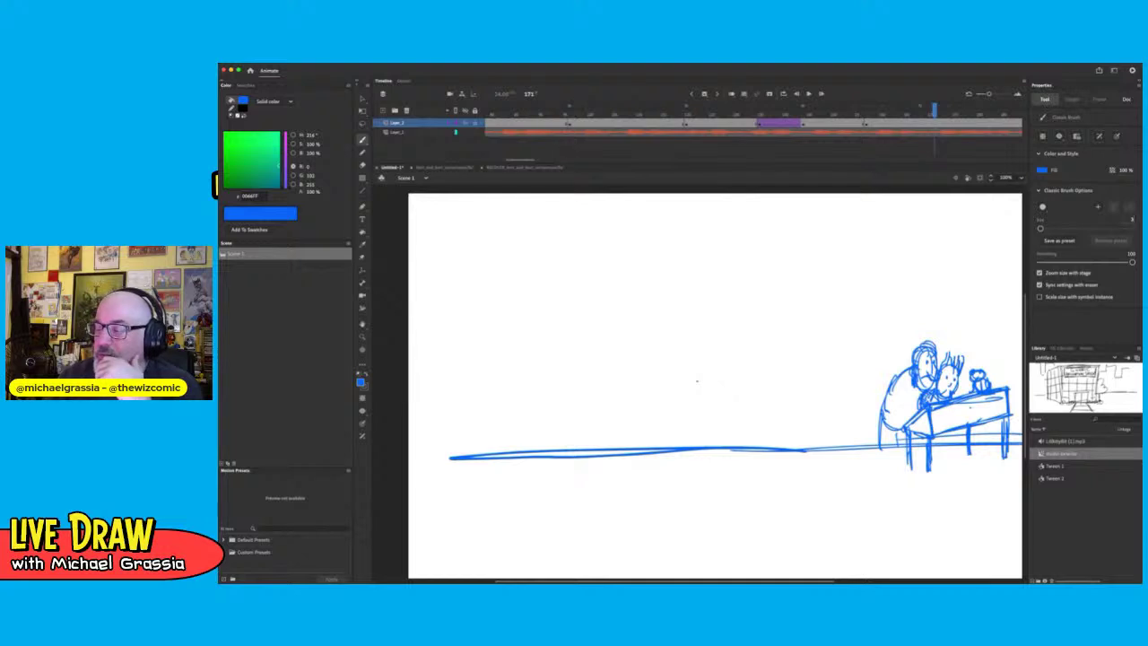
drag(657, 350, 662, 378)
mouse_move(665, 384)
mouse_down()
mouse_move(680, 347)
mouse_move(671, 340)
mouse_move(668, 388)
mouse_up()
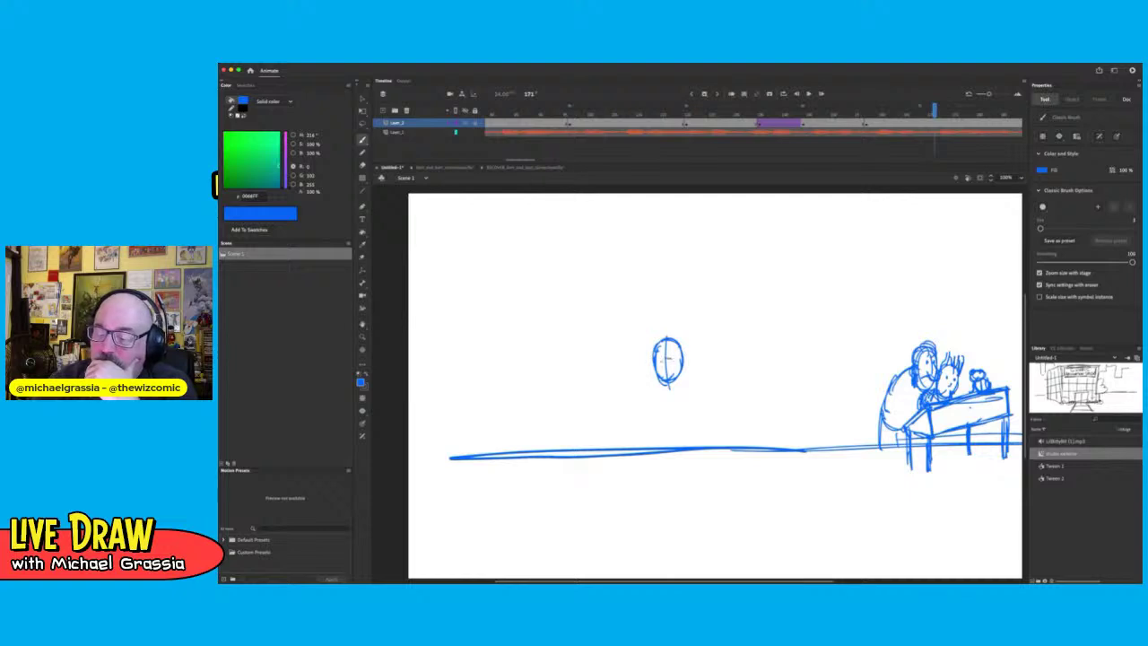
drag(656, 342, 680, 343)
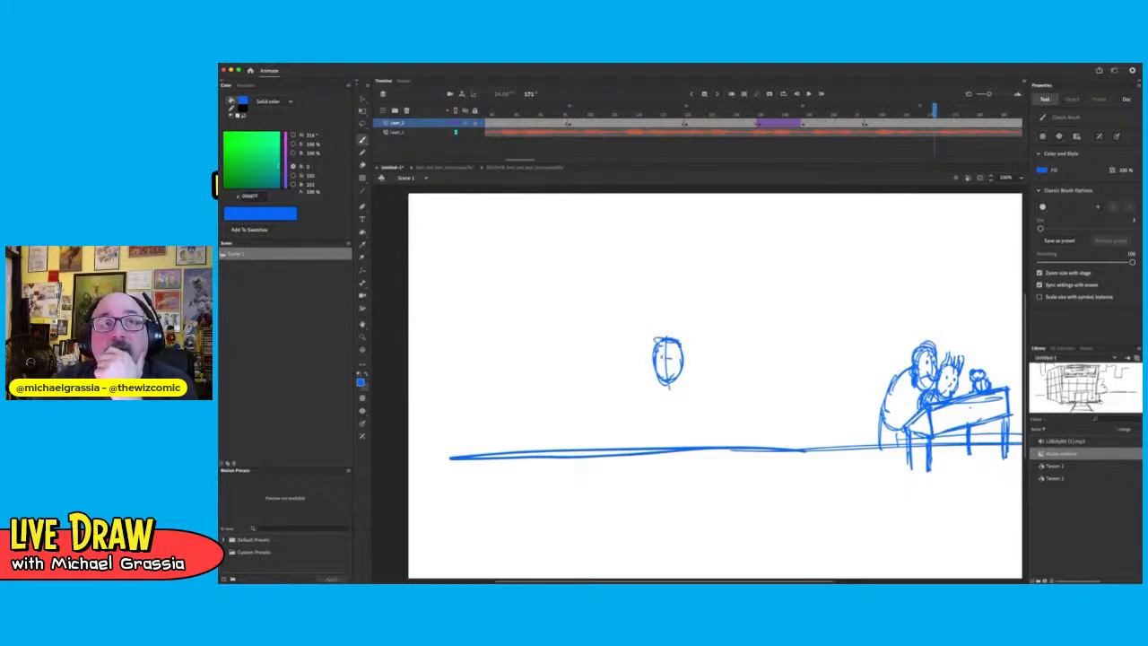
mouse_move(658, 354)
mouse_down()
mouse_move(676, 356)
mouse_move(660, 366)
mouse_move(670, 375)
mouse_up()
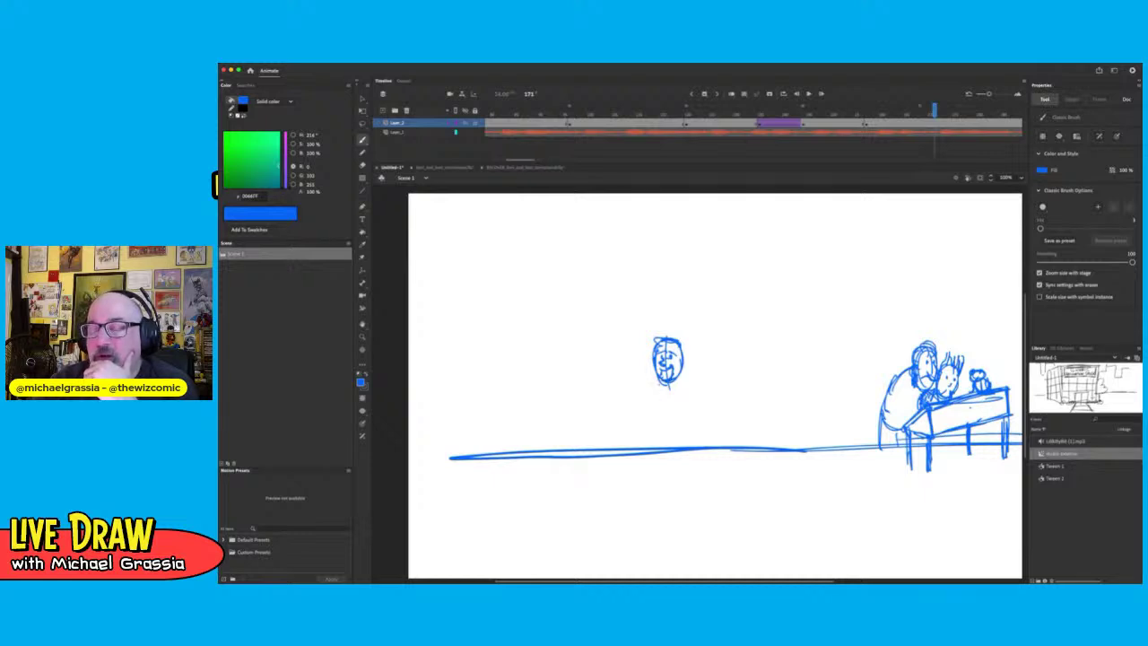
drag(657, 377, 637, 412)
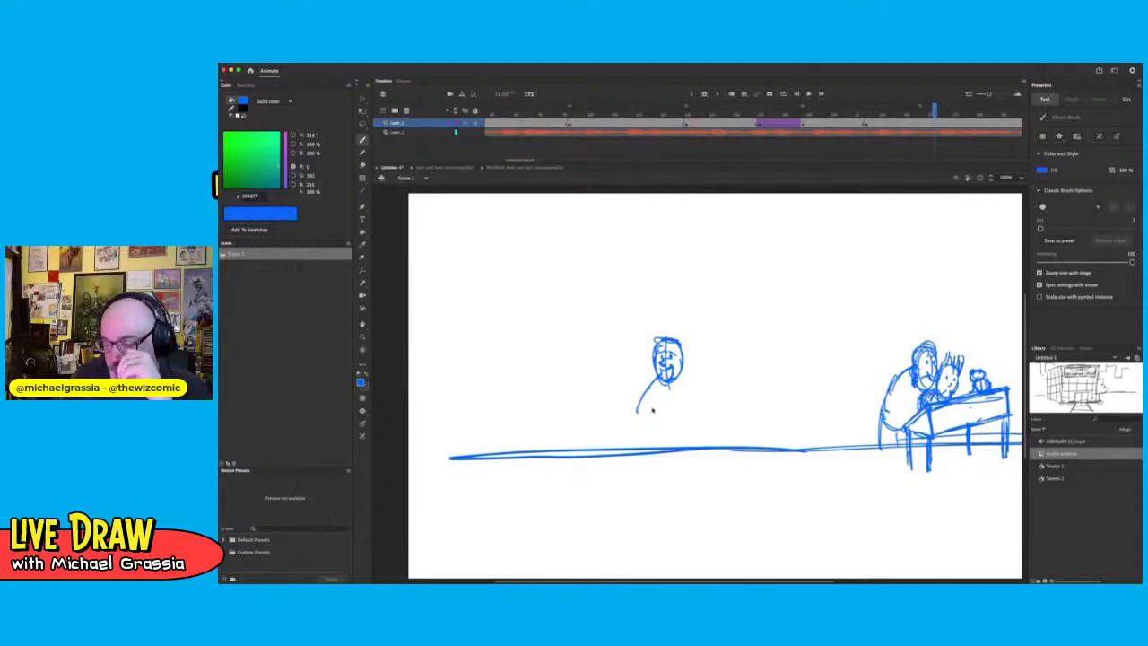
key(ctrl+z)
key(ctrl+z)
key(ctrl+z)
key(ctrl+z)
key(ctrl+z)
key(ctrl+z)
key(ctrl+z)
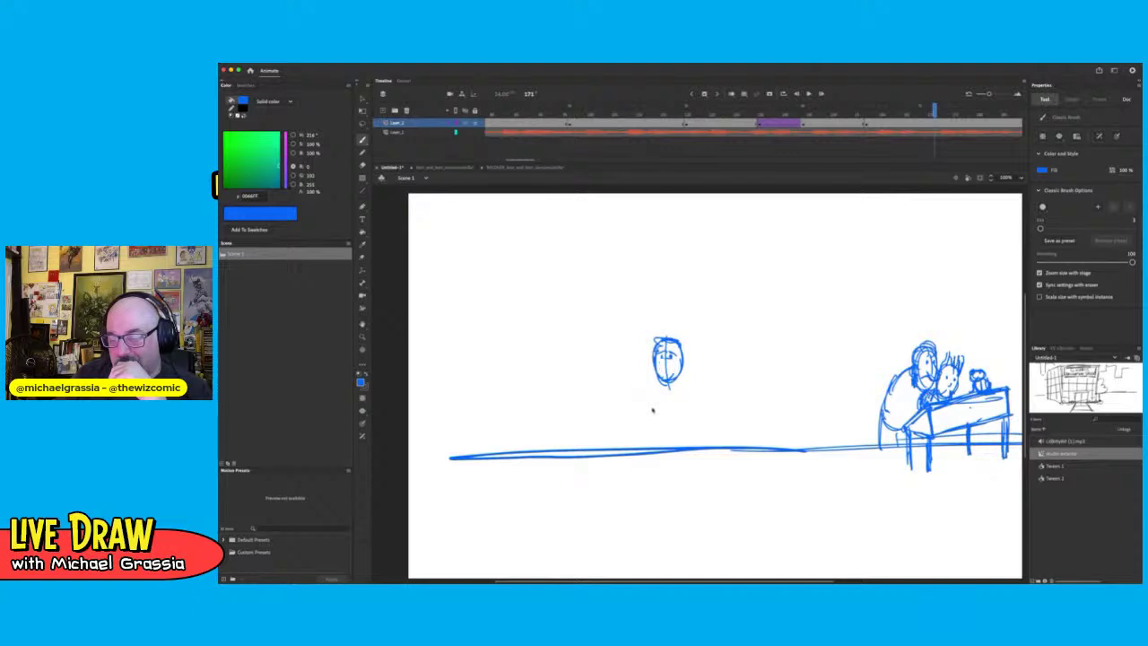
key(ctrl+z)
key(ctrl+z)
key(ctrl+z)
key(ctrl+z)
key(ctrl+z)
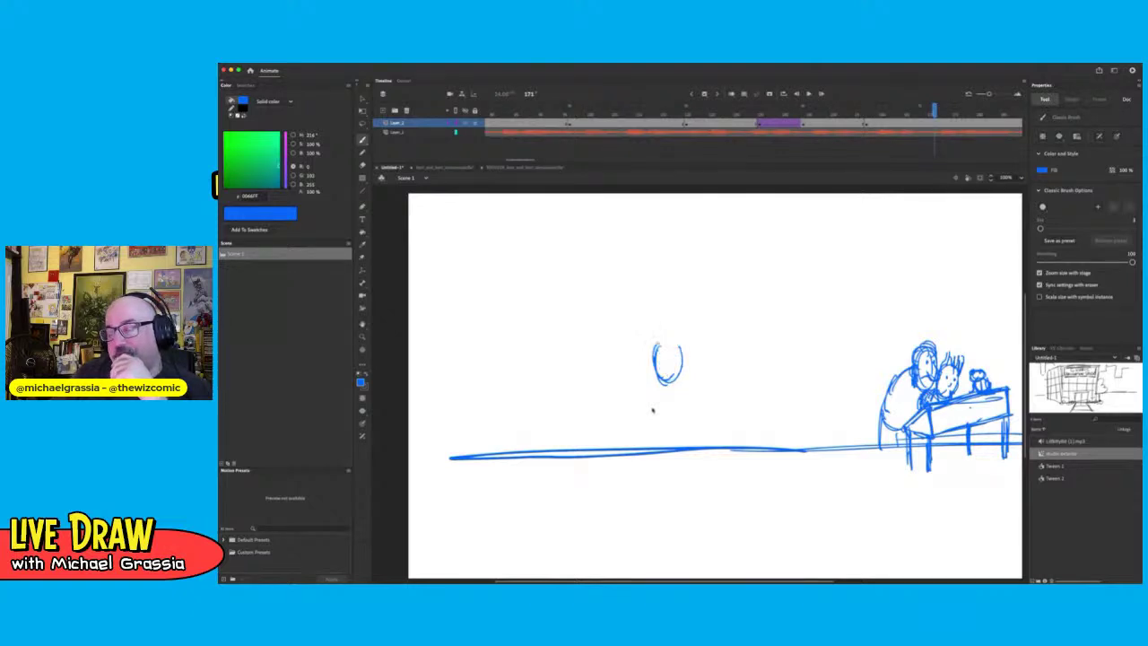
key(ctrl+z)
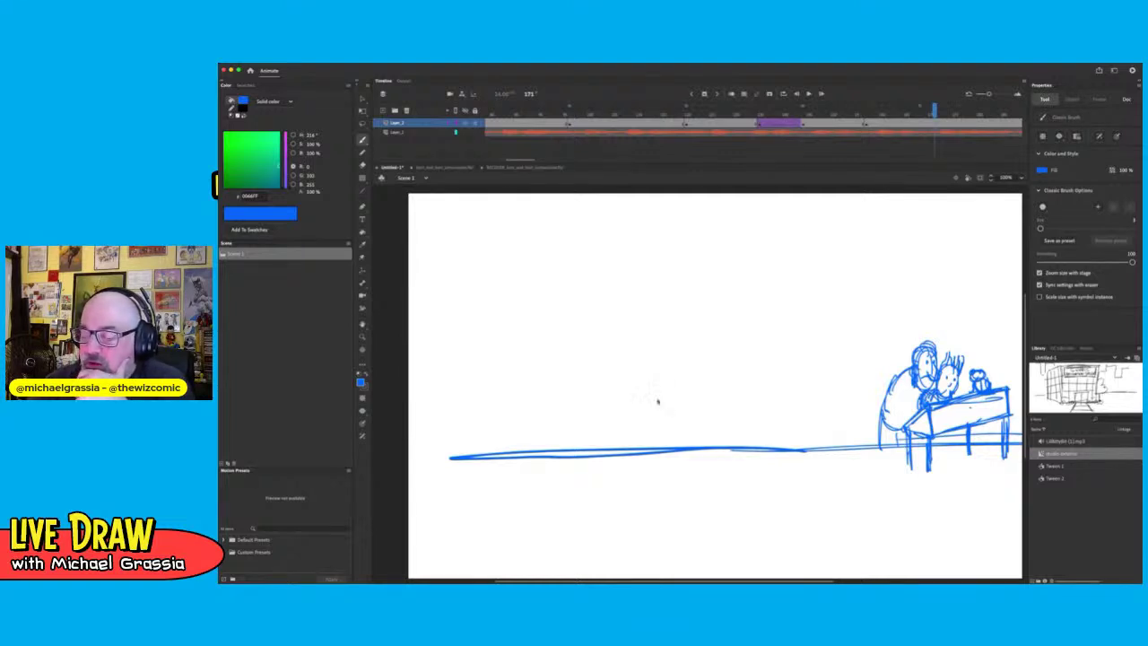
Sketch a tilted rectangular panel above the floor line, left of the existing desk, with an oval head overlapping its upper right corner
mouse_move(648, 371)
mouse_down()
mouse_move(666, 432)
mouse_move(681, 365)
mouse_move(723, 353)
mouse_up()
drag(647, 370, 741, 365)
drag(669, 429, 750, 422)
drag(736, 356, 752, 418)
drag(643, 370, 663, 432)
mouse_move(723, 349)
mouse_down()
mouse_move(707, 385)
mouse_move(738, 388)
mouse_move(750, 429)
mouse_up()
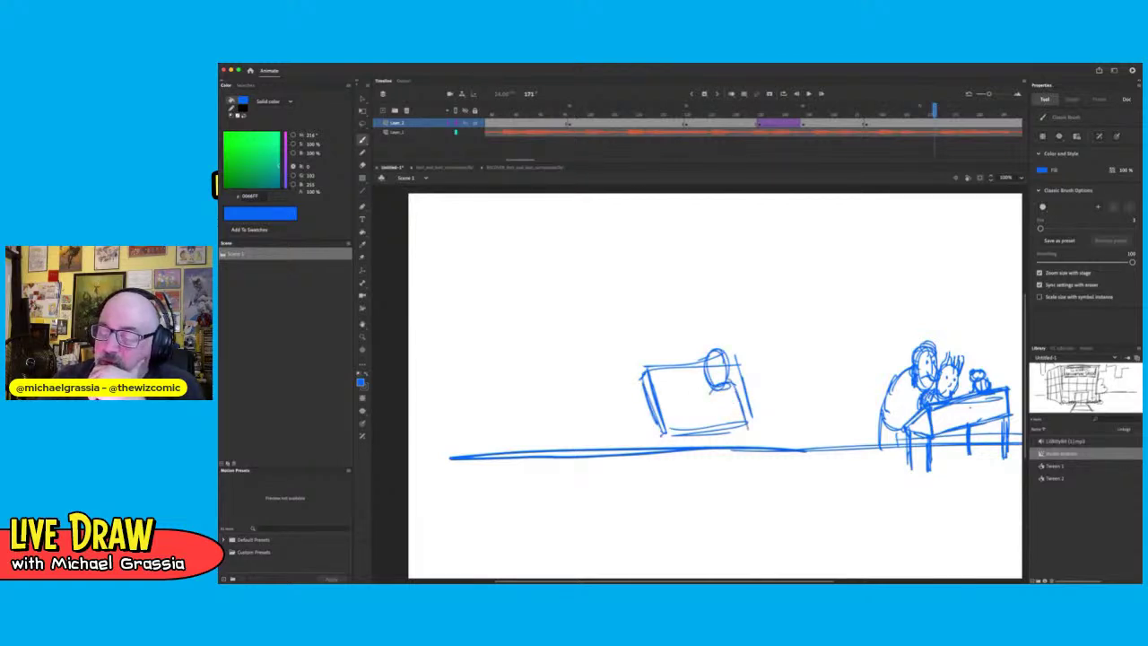
Sketch the figure's torso, shoulders, legs and feet seated on a wheeled stool, with an inner frame on the tilted panel
mouse_move(730, 382)
mouse_down()
mouse_move(750, 436)
mouse_move(715, 423)
mouse_move(718, 439)
mouse_up()
mouse_move(716, 437)
mouse_down()
mouse_move(748, 435)
mouse_move(746, 445)
mouse_move(752, 431)
mouse_move(695, 445)
mouse_move(696, 468)
mouse_move(713, 454)
mouse_move(716, 470)
mouse_move(753, 440)
mouse_move(743, 450)
mouse_up()
mouse_move(735, 449)
mouse_down()
mouse_move(733, 477)
mouse_move(753, 473)
mouse_move(718, 485)
mouse_move(755, 472)
mouse_up()
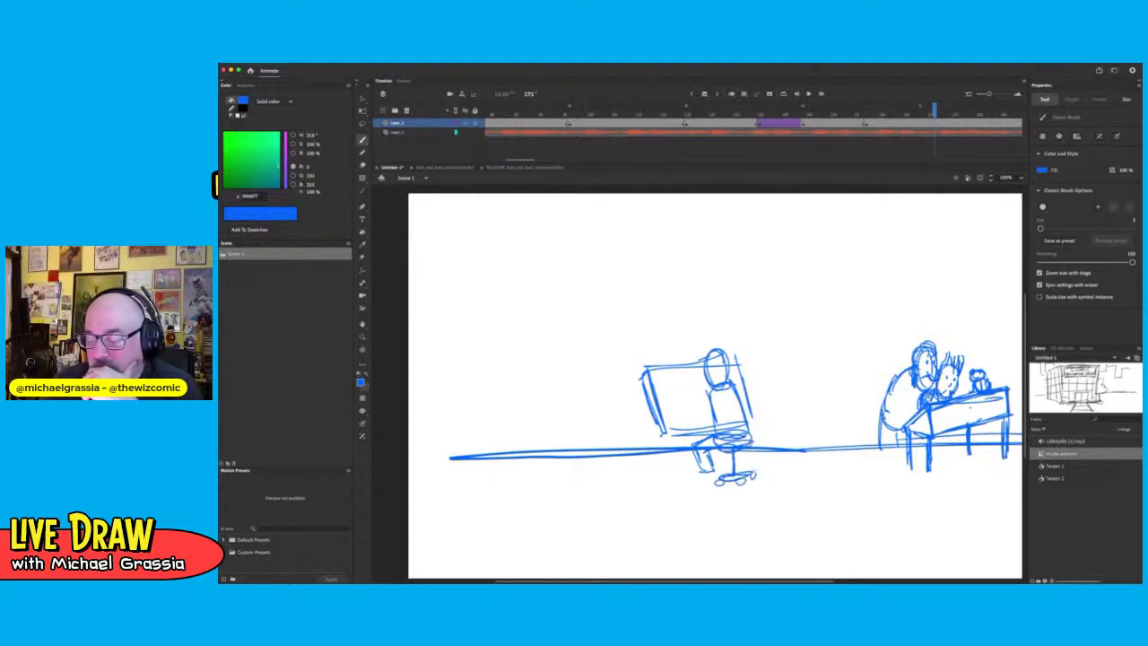
mouse_move(732, 384)
mouse_down()
mouse_move(743, 399)
mouse_move(704, 376)
mouse_move(674, 415)
mouse_move(709, 408)
mouse_up()
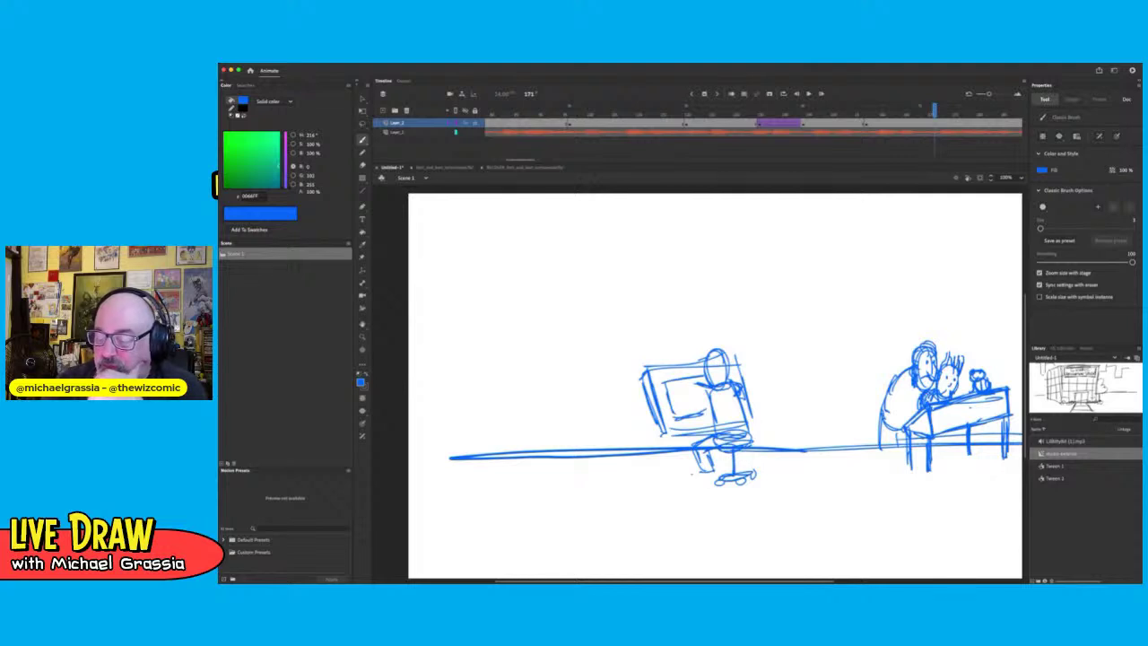
mouse_move(698, 471)
mouse_down()
mouse_move(679, 481)
mouse_move(750, 464)
mouse_up()
drag(748, 470, 754, 466)
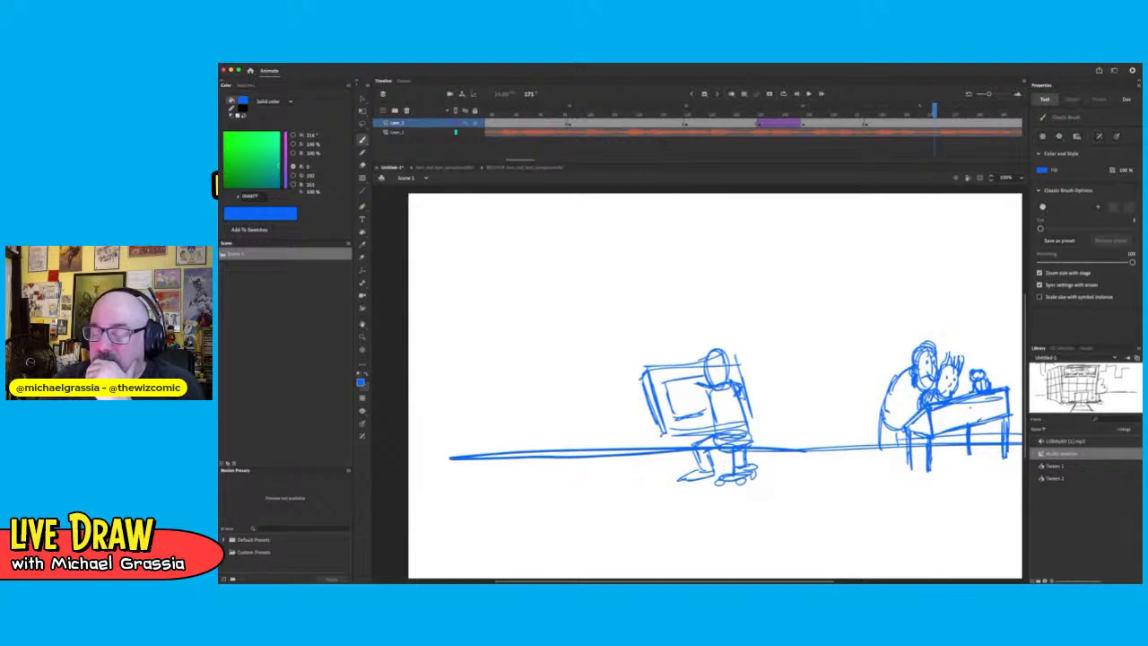
Give the tilted panel a side and base like a cabinet, and sketch a small open box beside the stool
mouse_move(643, 375)
mouse_down()
mouse_move(640, 467)
mouse_move(702, 463)
mouse_up()
mouse_move(749, 415)
mouse_down()
mouse_move(757, 462)
mouse_move(768, 444)
mouse_up()
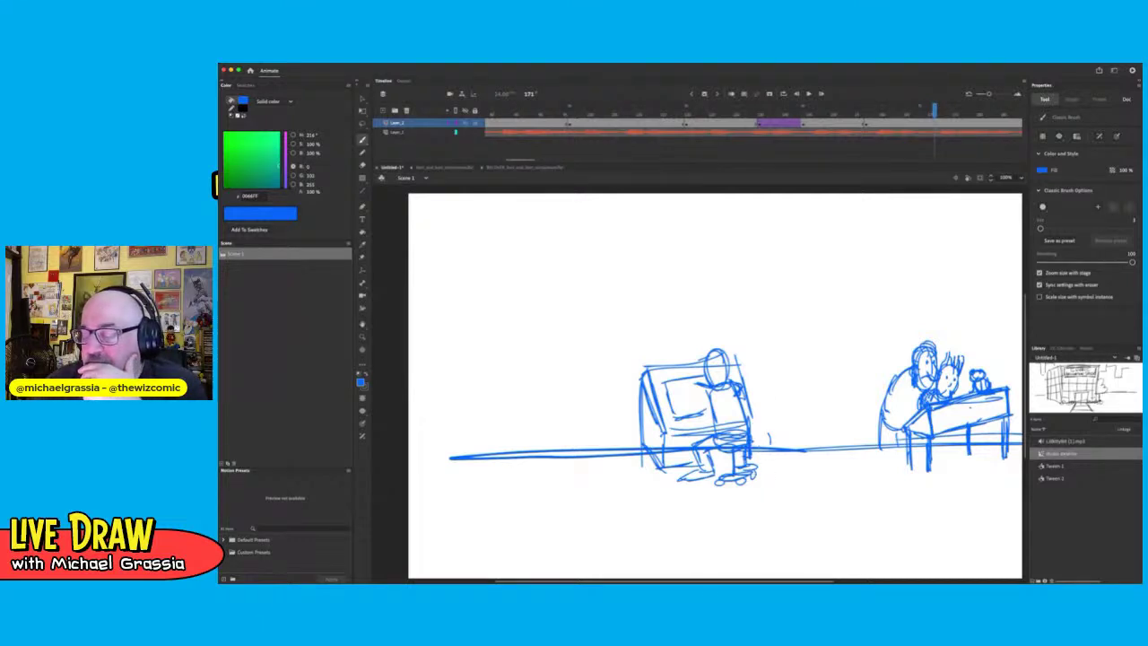
mouse_move(757, 434)
mouse_down()
mouse_move(769, 431)
mouse_move(758, 450)
mouse_move(779, 428)
mouse_move(769, 448)
mouse_move(781, 457)
mouse_move(797, 447)
mouse_move(778, 472)
mouse_up()
mouse_move(778, 461)
mouse_down()
mouse_move(770, 474)
mouse_move(779, 459)
mouse_up()
mouse_move(766, 472)
mouse_down()
mouse_move(794, 465)
mouse_move(793, 452)
mouse_move(767, 454)
mouse_move(773, 438)
mouse_up()
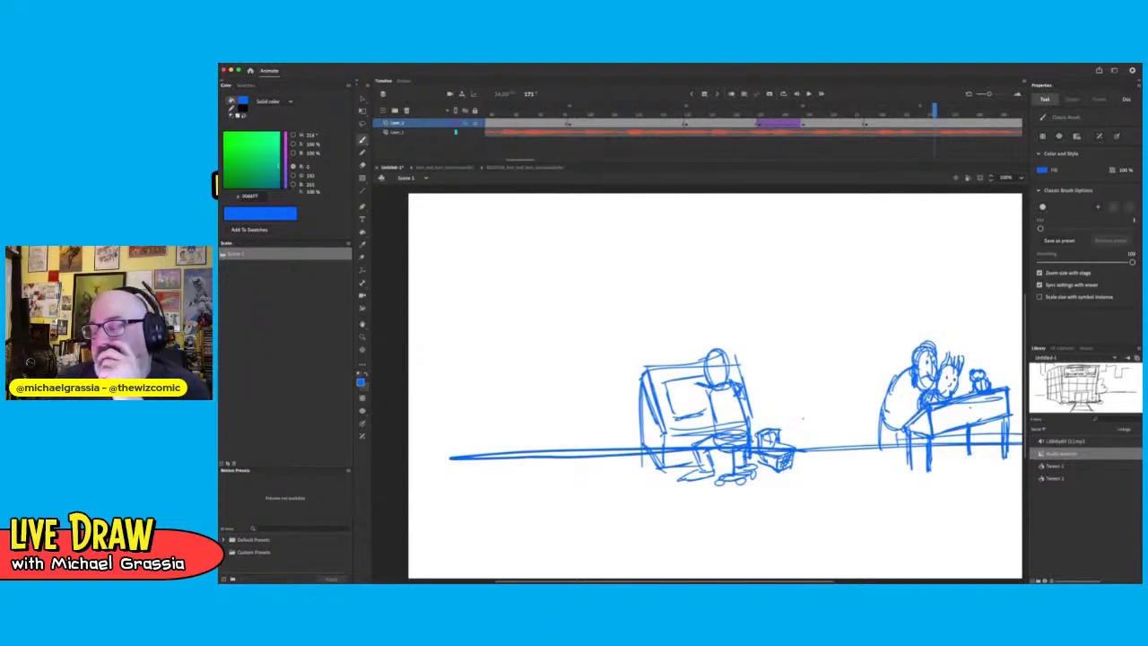
Sketch the seated figure's arm reaching across the panel, add hair, and draw a second round head with a face beside it
mouse_move(709, 388)
mouse_down()
mouse_move(702, 424)
mouse_move(672, 423)
mouse_up()
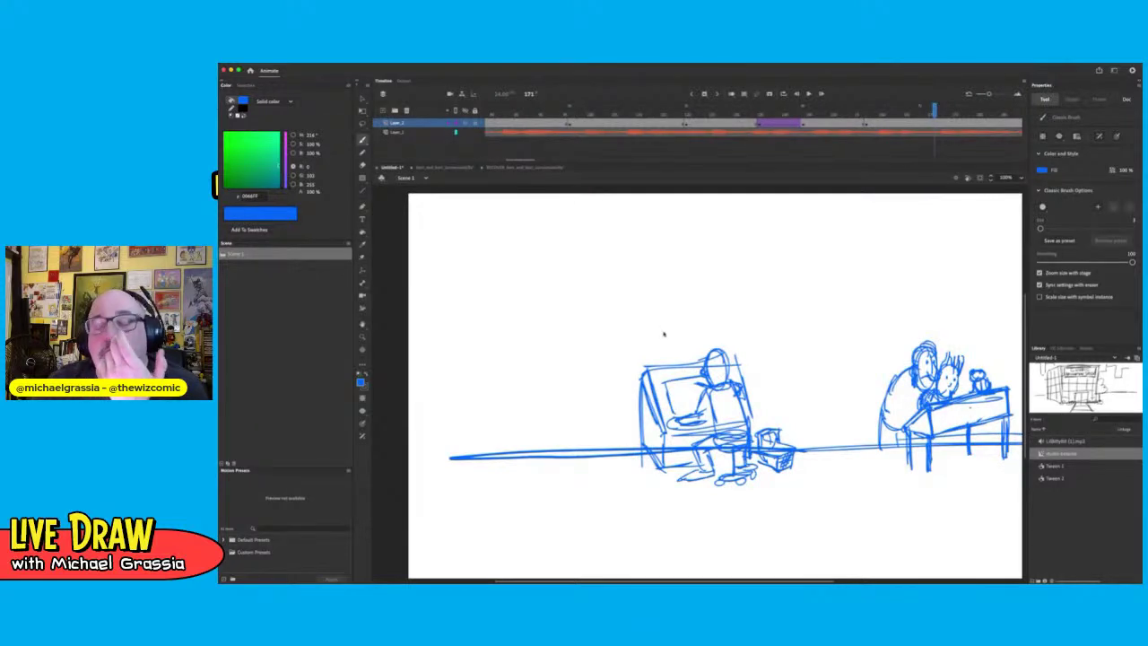
mouse_move(687, 359)
mouse_down()
mouse_move(670, 373)
mouse_move(696, 370)
mouse_move(680, 380)
mouse_move(696, 382)
mouse_up()
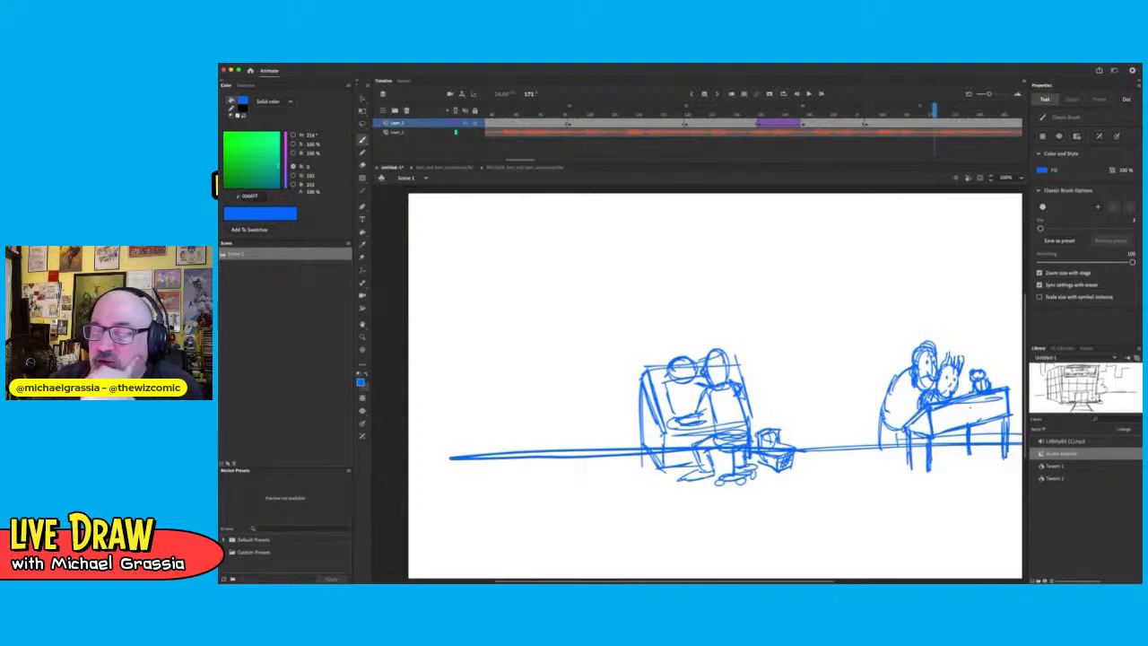
drag(687, 362, 682, 380)
mouse_move(691, 364)
mouse_down()
mouse_move(717, 348)
mouse_move(729, 372)
mouse_move(716, 364)
mouse_up()
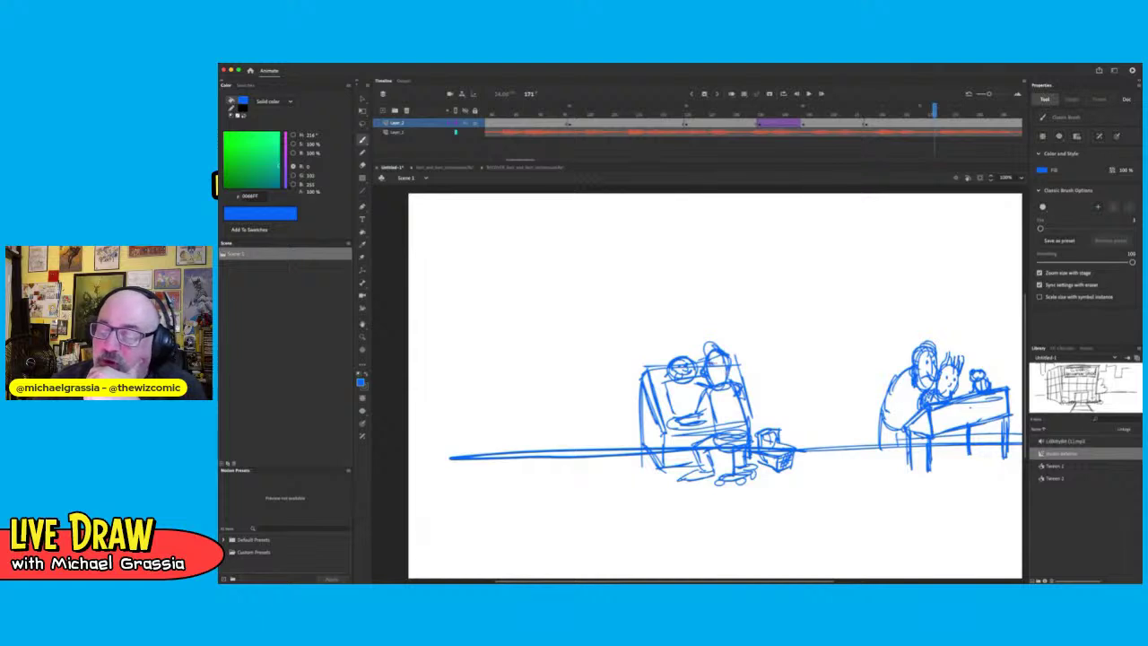
Handwrite the labels W and UB above the two characters at the desk and EB above the seated figure
drag(919, 334, 962, 344)
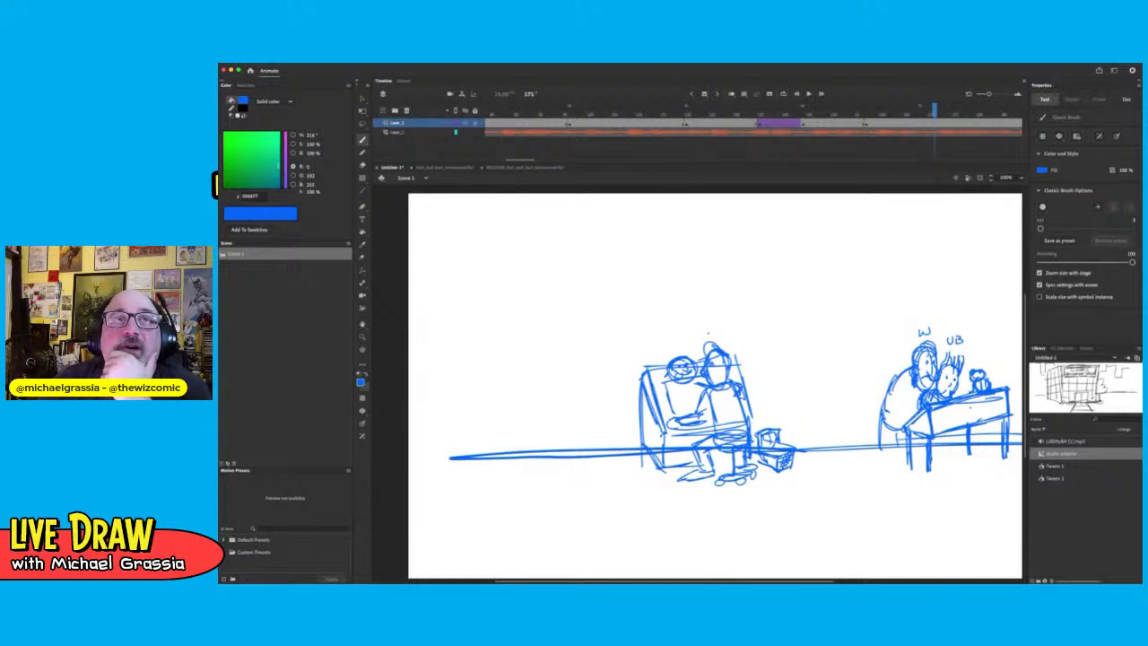
drag(704, 325, 718, 336)
Extend the floor line past the stage's left edge with overlapping strokes
scroll(767, 579, left, 5)
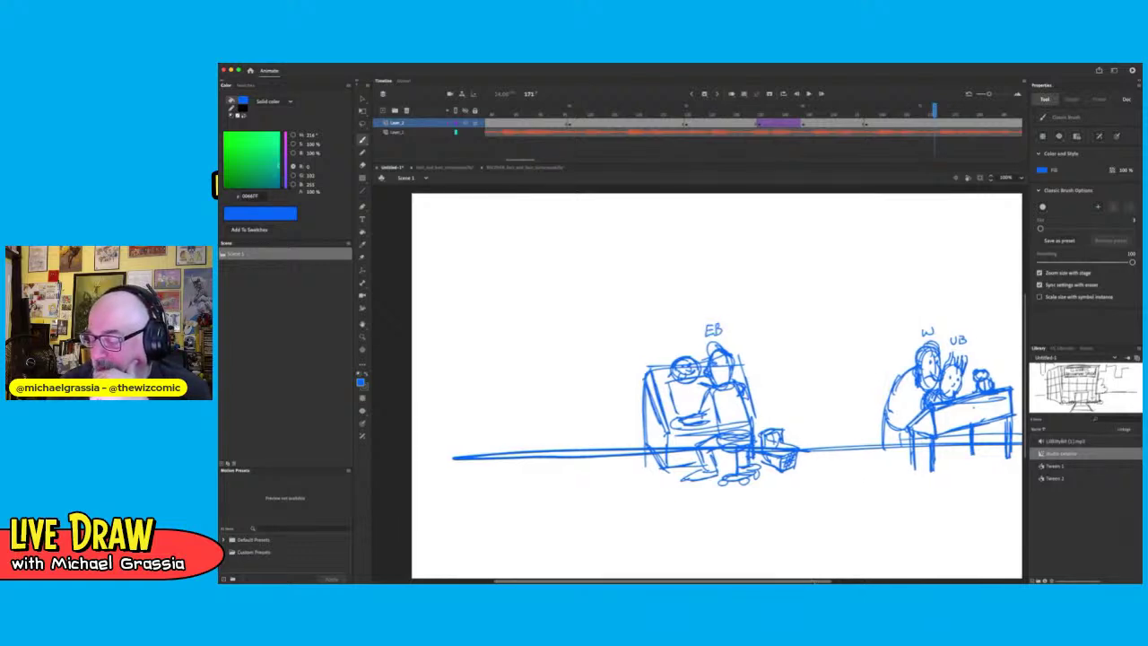
drag(767, 579, 759, 579)
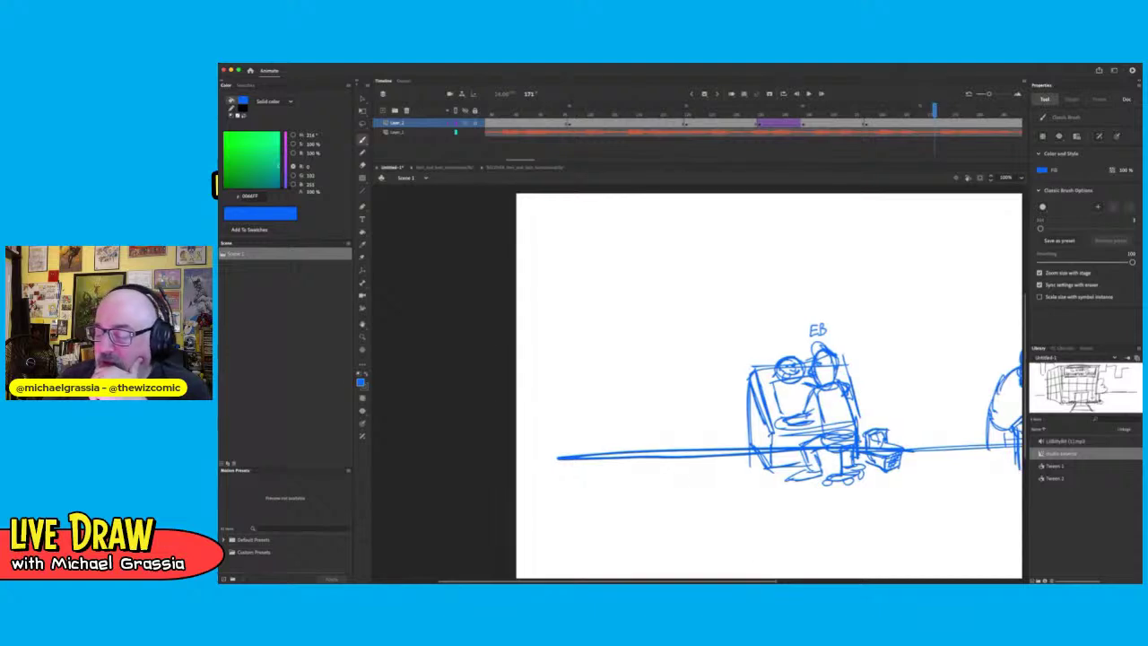
mouse_move(583, 461)
mouse_down()
mouse_move(451, 469)
mouse_move(679, 462)
mouse_move(439, 462)
mouse_up()
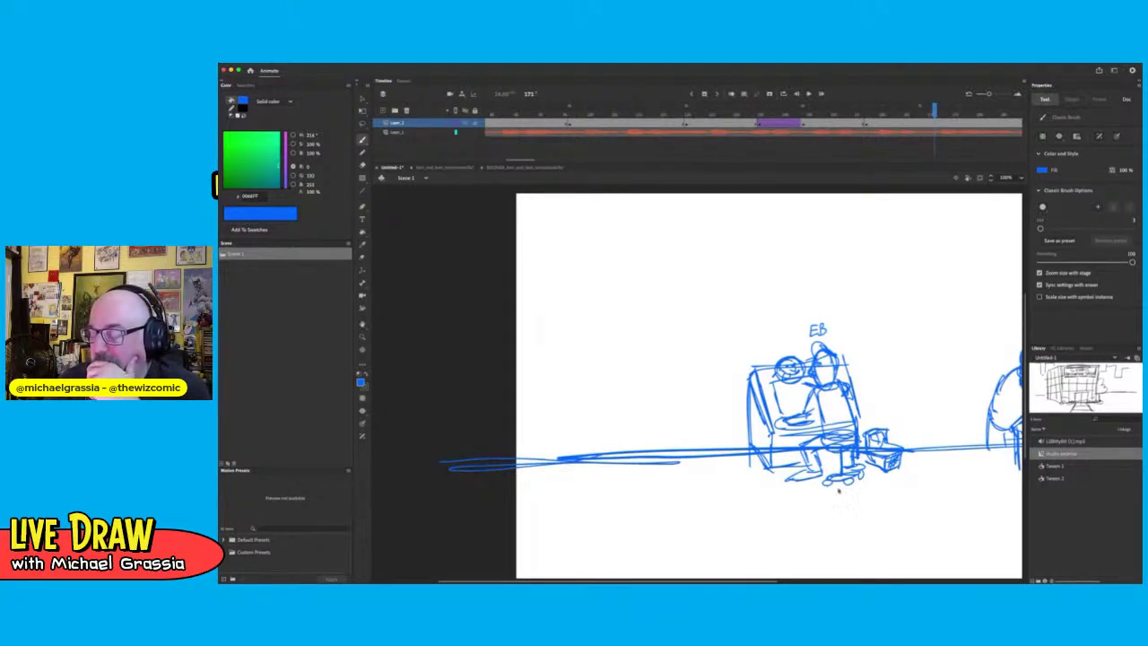
Sketch a boxy desk in perspective in front of the floor line, to the left of the EB group
mouse_move(772, 580)
mouse_down()
mouse_move(791, 580)
mouse_move(755, 580)
mouse_up()
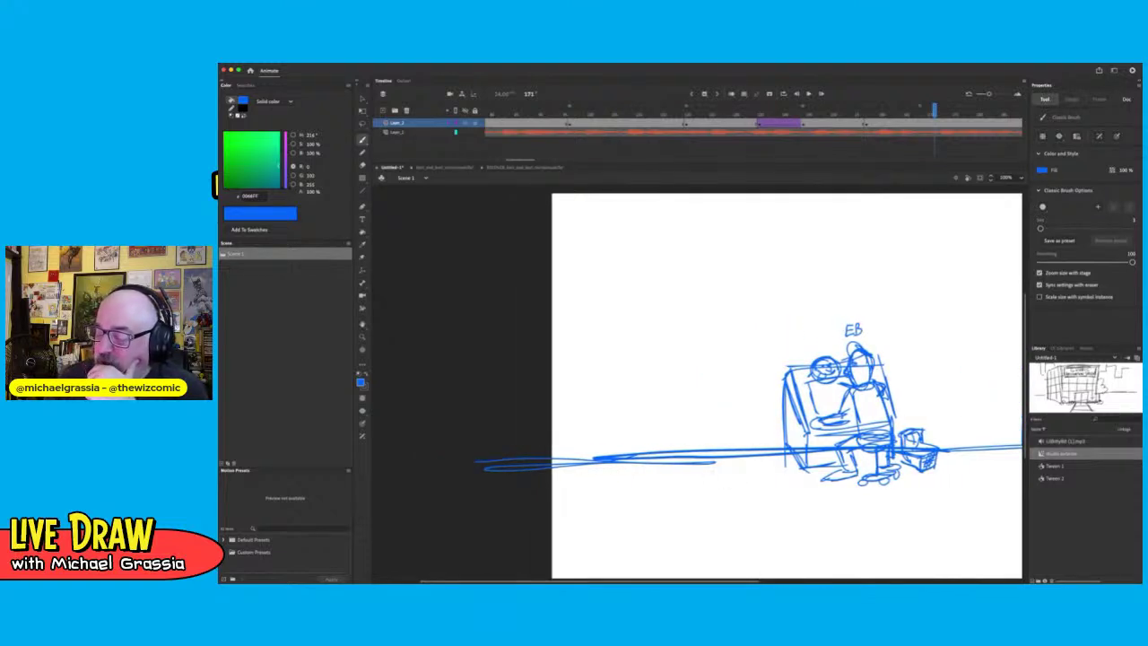
drag(647, 441, 737, 488)
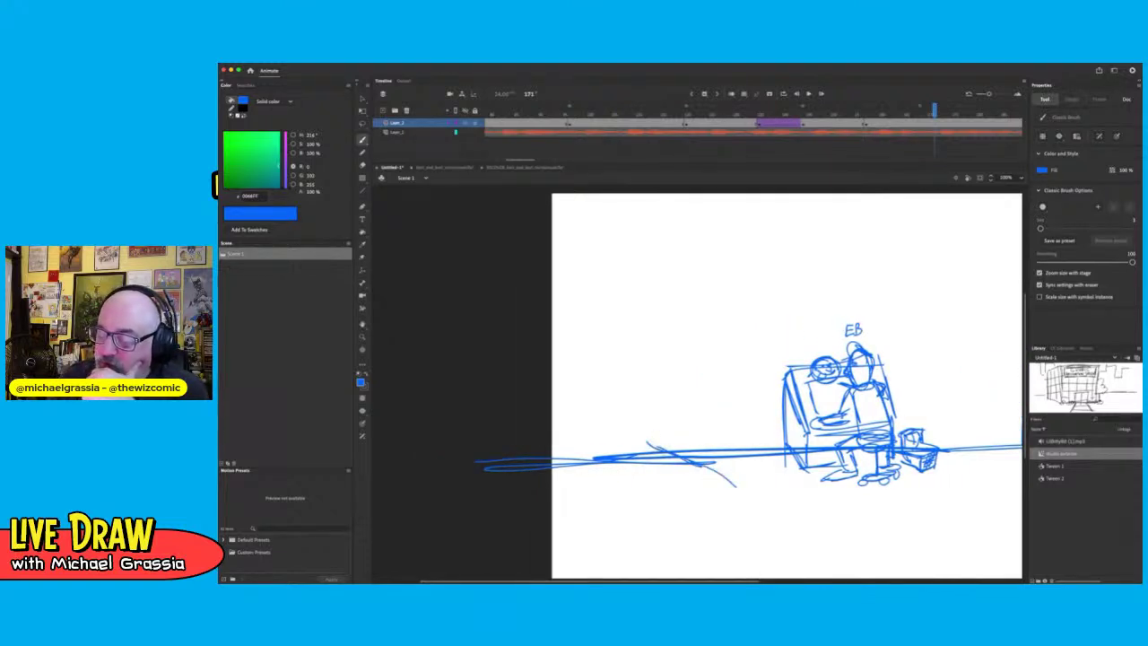
mouse_move(646, 441)
mouse_down()
mouse_move(646, 466)
mouse_move(718, 501)
mouse_move(723, 476)
mouse_move(721, 498)
mouse_up()
mouse_move(723, 479)
mouse_down()
mouse_move(777, 504)
mouse_move(760, 509)
mouse_up()
mouse_move(658, 463)
mouse_down()
mouse_move(660, 535)
mouse_move(709, 549)
mouse_up()
mouse_move(713, 501)
mouse_down()
mouse_move(712, 548)
mouse_move(764, 549)
mouse_up()
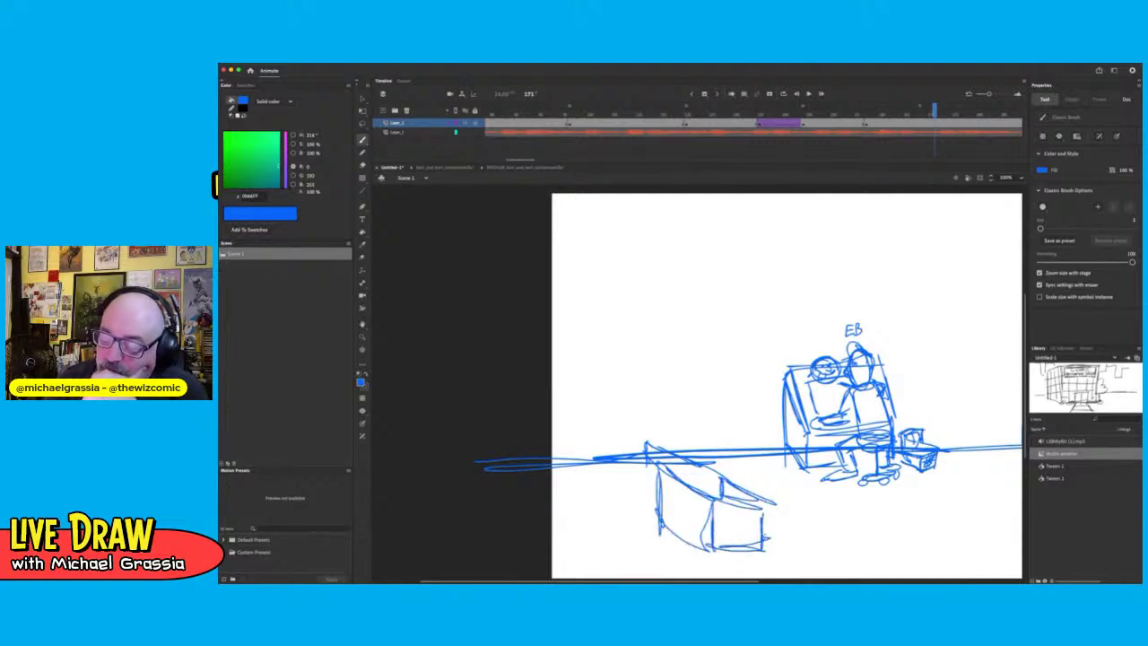
mouse_move(743, 440)
mouse_down()
mouse_move(741, 461)
mouse_move(756, 429)
mouse_move(748, 460)
mouse_up()
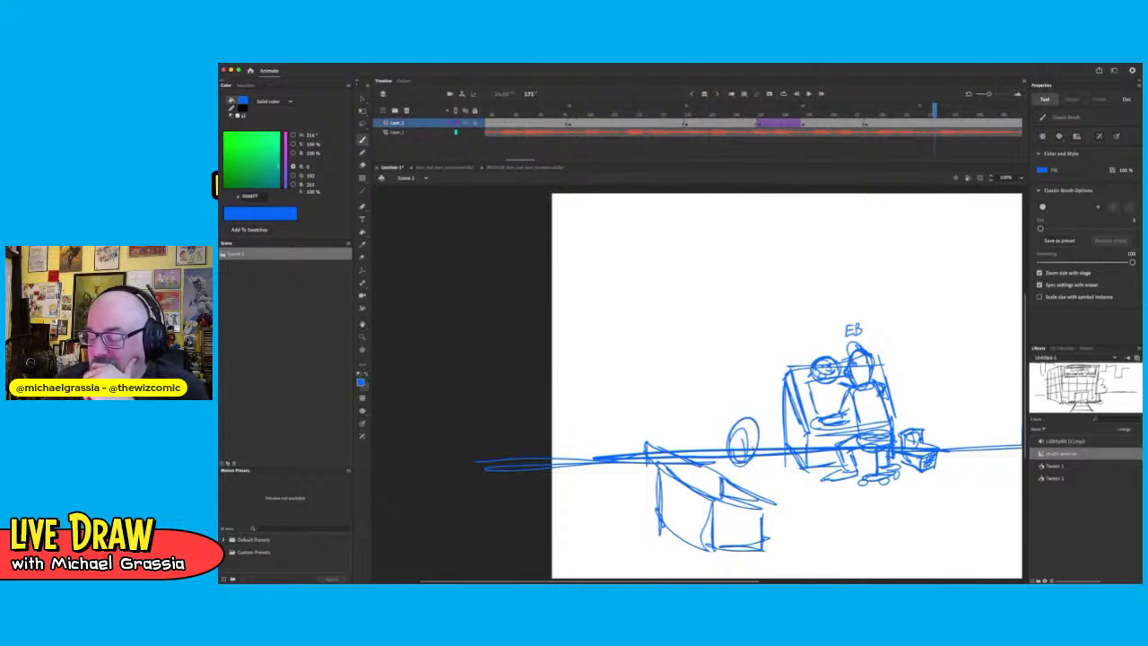
mouse_move(745, 422)
mouse_down()
mouse_move(728, 449)
mouse_move(741, 465)
mouse_up()
key(l)
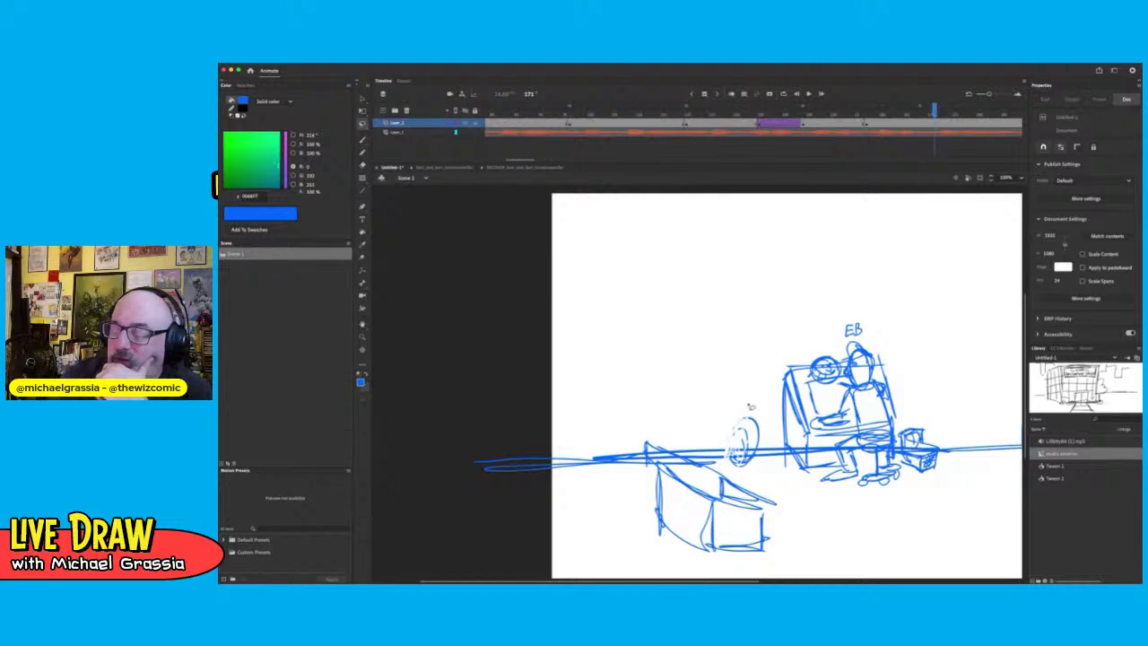
mouse_move(754, 409)
mouse_down()
mouse_move(725, 467)
mouse_move(752, 414)
mouse_up()
key(Delete)
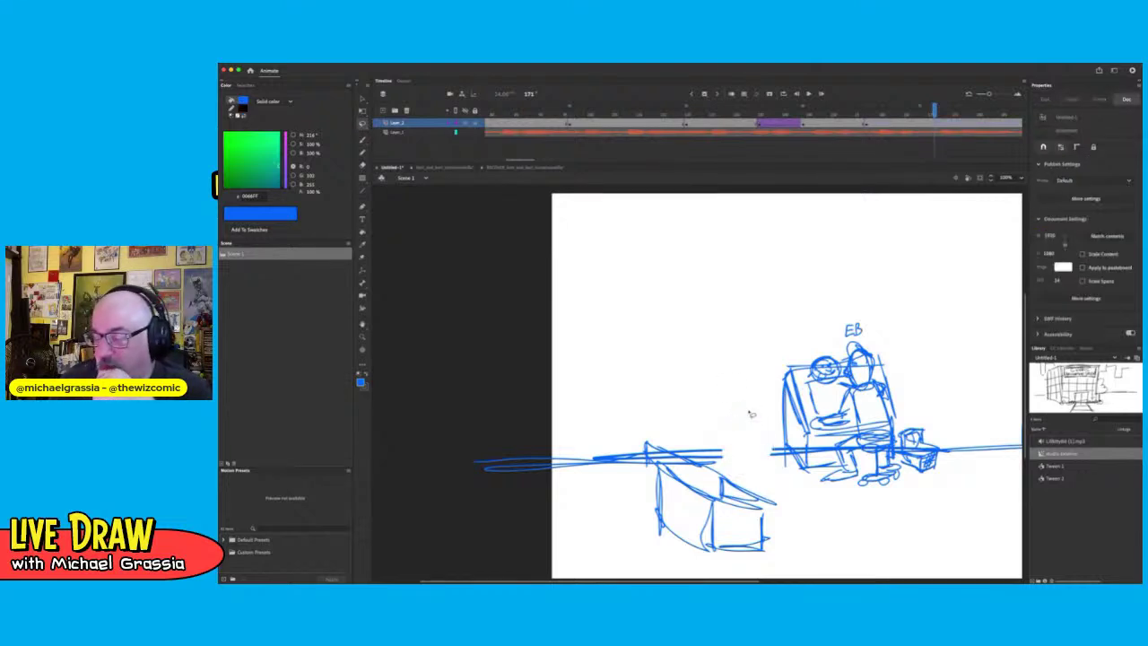
Sketch two characters at the new desk, one with a face and one with curly hair, and handwrite the label CJ between them
key(b)
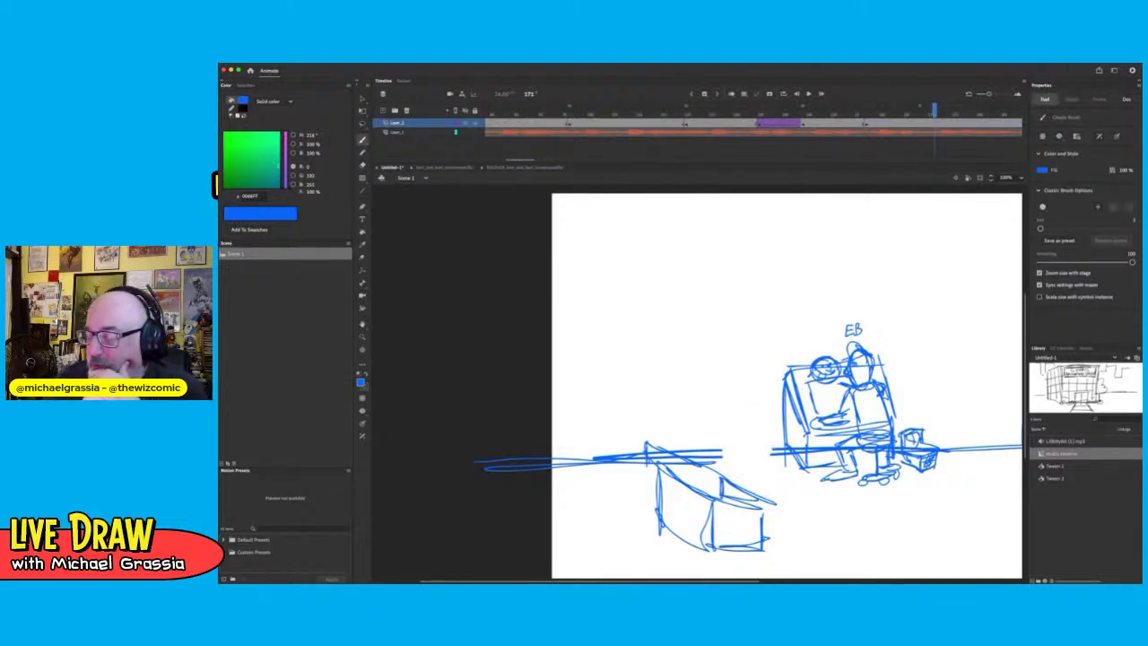
mouse_move(758, 444)
mouse_down()
mouse_move(774, 467)
mouse_move(779, 449)
mouse_move(768, 499)
mouse_move(734, 482)
mouse_move(768, 500)
mouse_up()
mouse_move(754, 459)
mouse_down()
mouse_move(774, 471)
mouse_move(724, 458)
mouse_move(727, 435)
mouse_move(716, 461)
mouse_move(771, 477)
mouse_up()
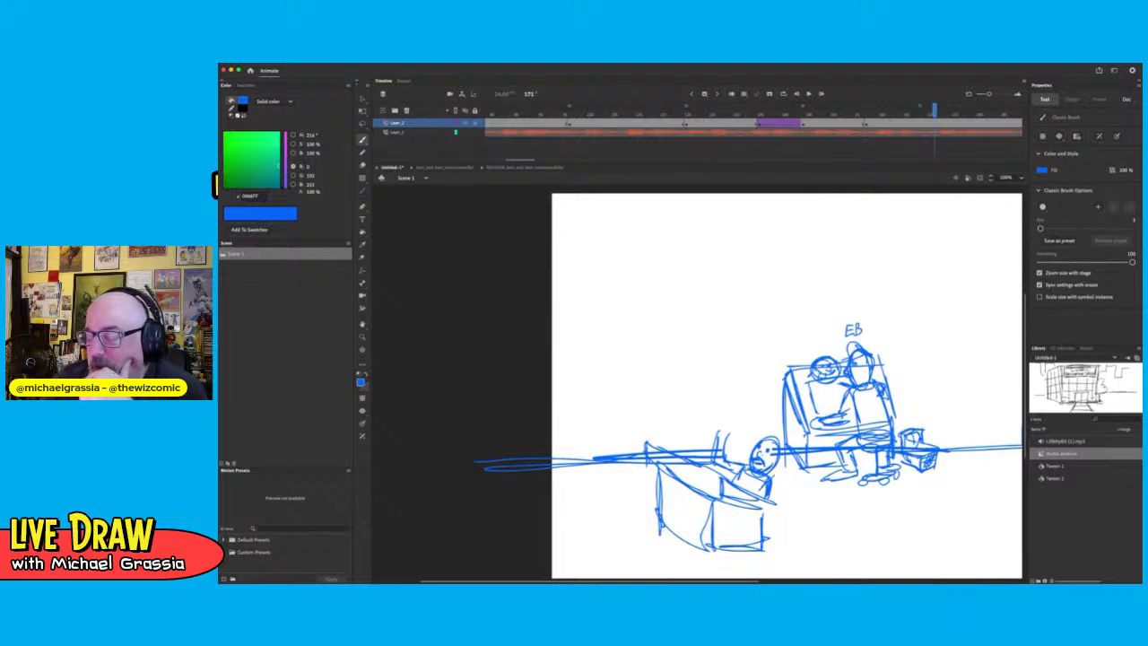
mouse_move(722, 434)
mouse_down()
mouse_move(749, 406)
mouse_move(710, 415)
mouse_move(728, 421)
mouse_move(710, 416)
mouse_move(731, 403)
mouse_move(704, 415)
mouse_move(755, 408)
mouse_move(750, 428)
mouse_up()
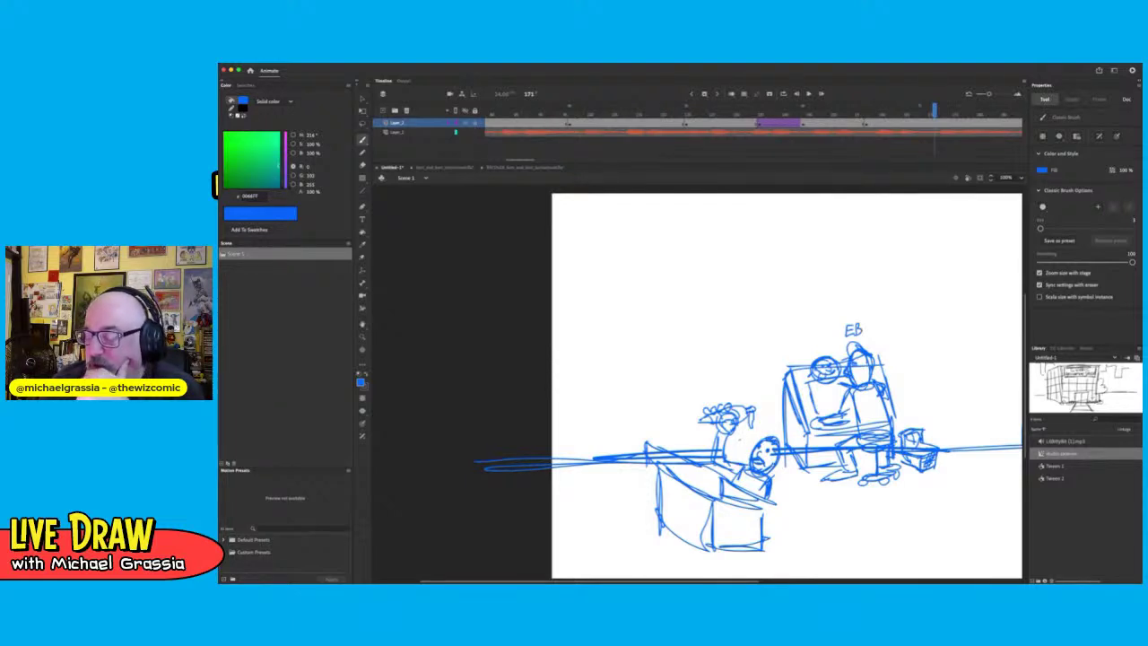
drag(741, 438, 743, 446)
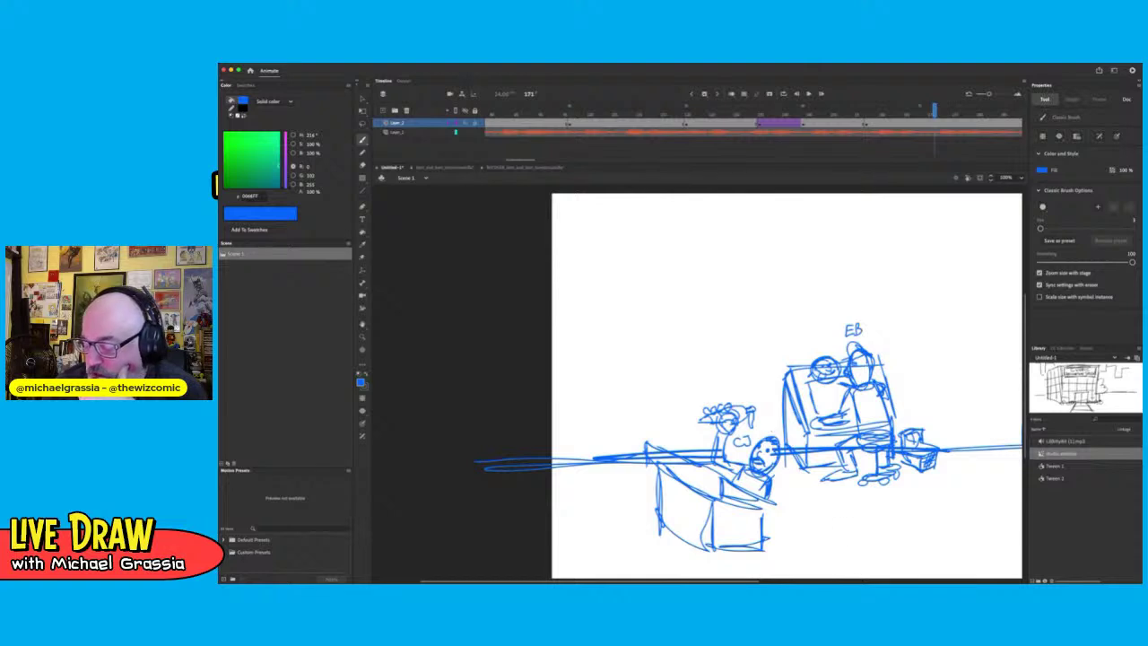
Extend the floor line further past the stage's left edge, and shift the whole drawing right until the line's end lies on the stage
drag(1024, 398, 1024, 429)
scroll(787, 377, up, 2)
scroll(1019, 404, down, 1)
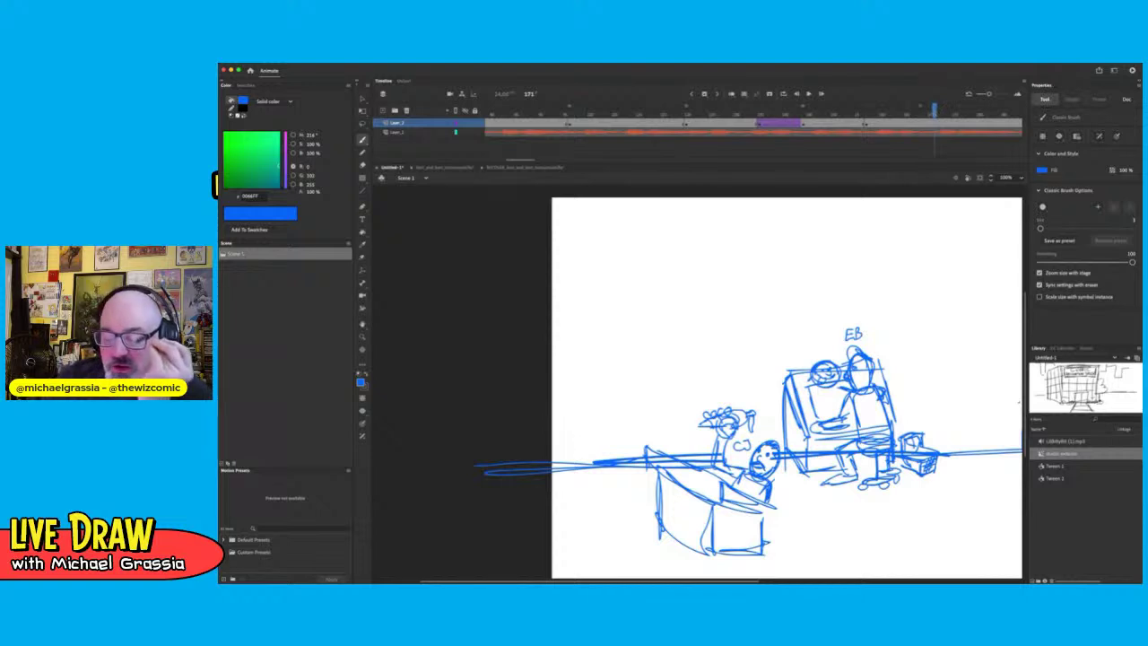
drag(510, 474, 413, 473)
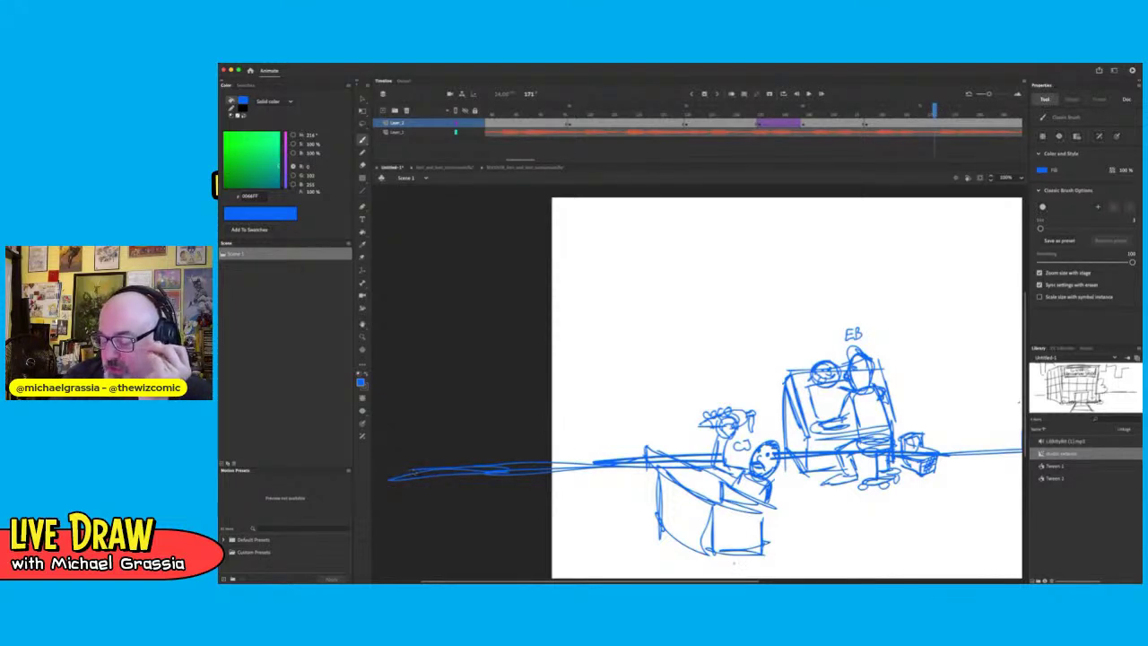
key(v)
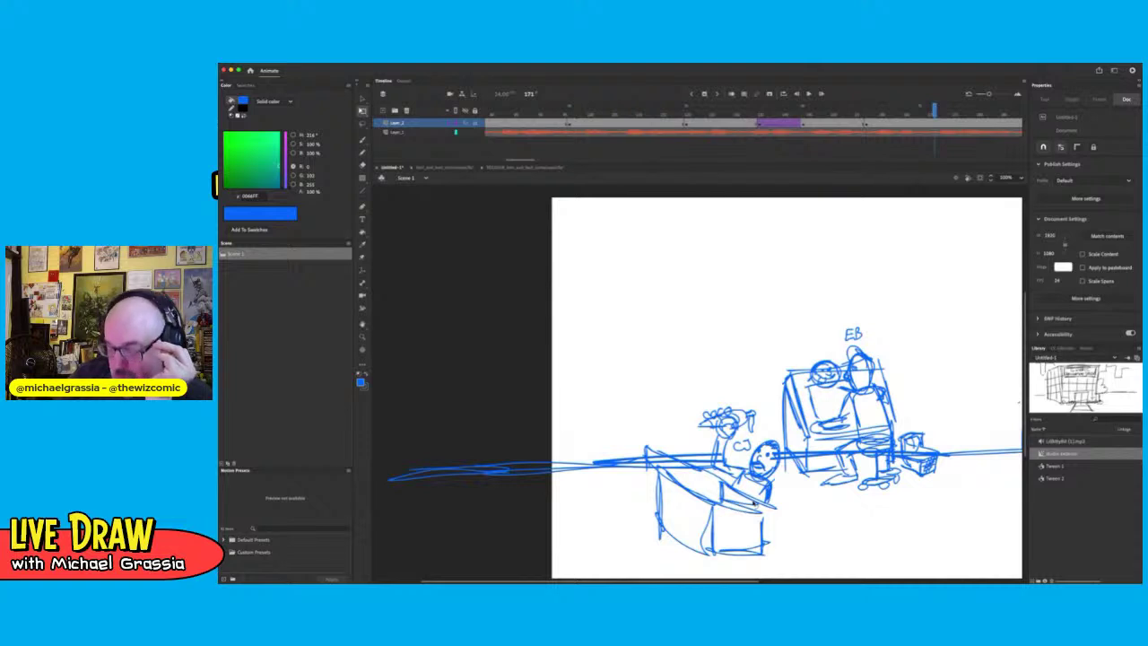
key(super+a)
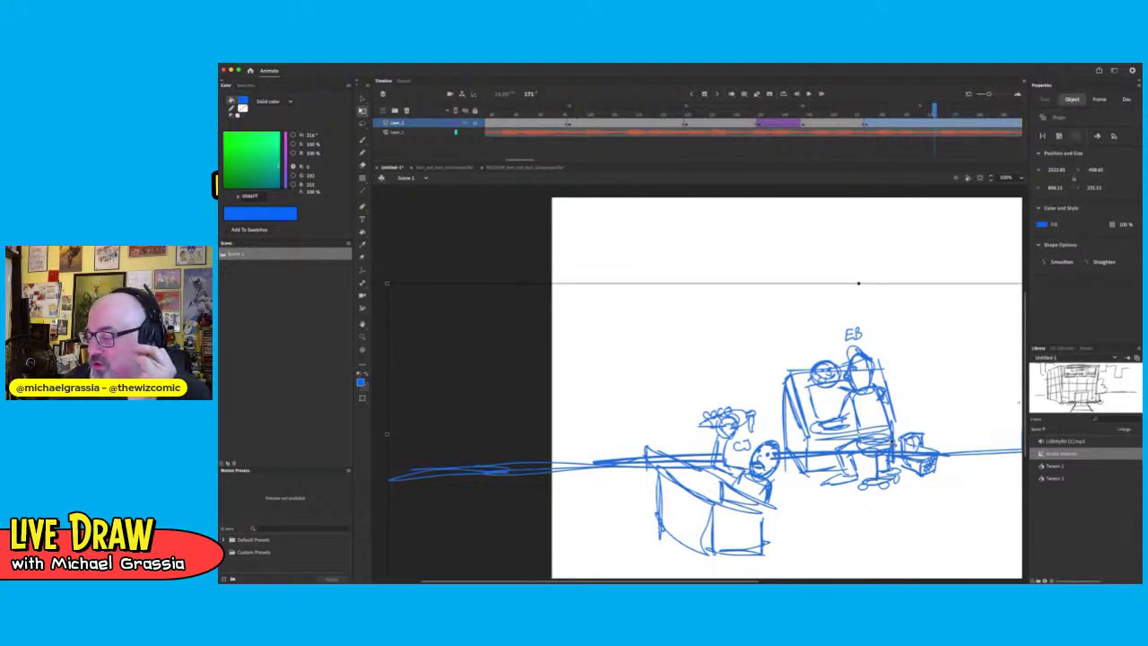
drag(884, 440, 1121, 435)
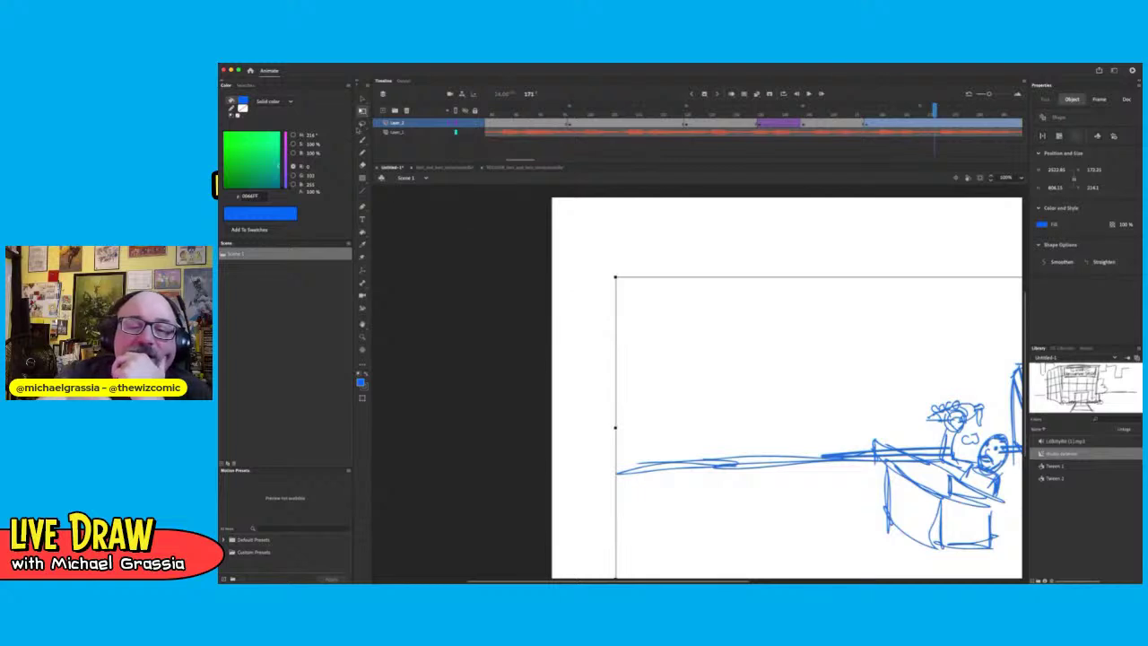
Sketch a tall booth on the floor line left of the CJ desk, with a sign band, a window beneath it and glass reflection strokes
click(363, 140)
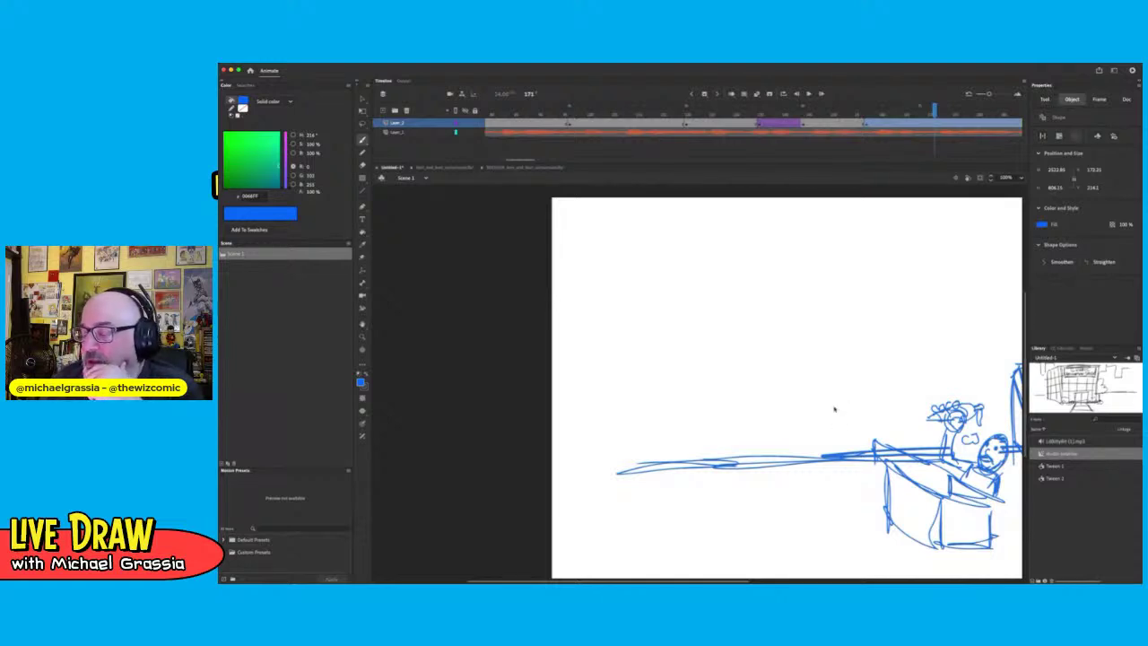
mouse_move(815, 231)
mouse_down()
mouse_move(832, 432)
mouse_move(823, 475)
mouse_up()
drag(647, 261, 669, 471)
drag(646, 196, 650, 409)
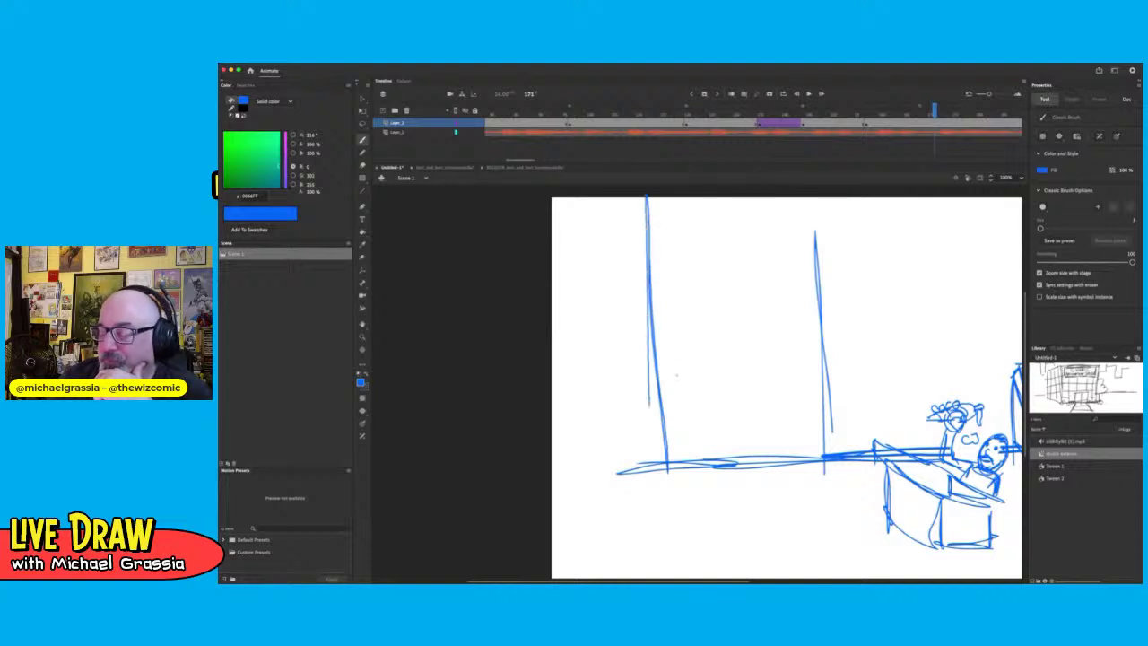
mouse_move(648, 345)
mouse_down()
mouse_move(701, 343)
mouse_move(636, 346)
mouse_move(820, 338)
mouse_move(820, 253)
mouse_move(820, 338)
mouse_up()
mouse_move(641, 329)
mouse_down()
mouse_move(832, 321)
mouse_move(766, 323)
mouse_up()
drag(648, 415, 825, 403)
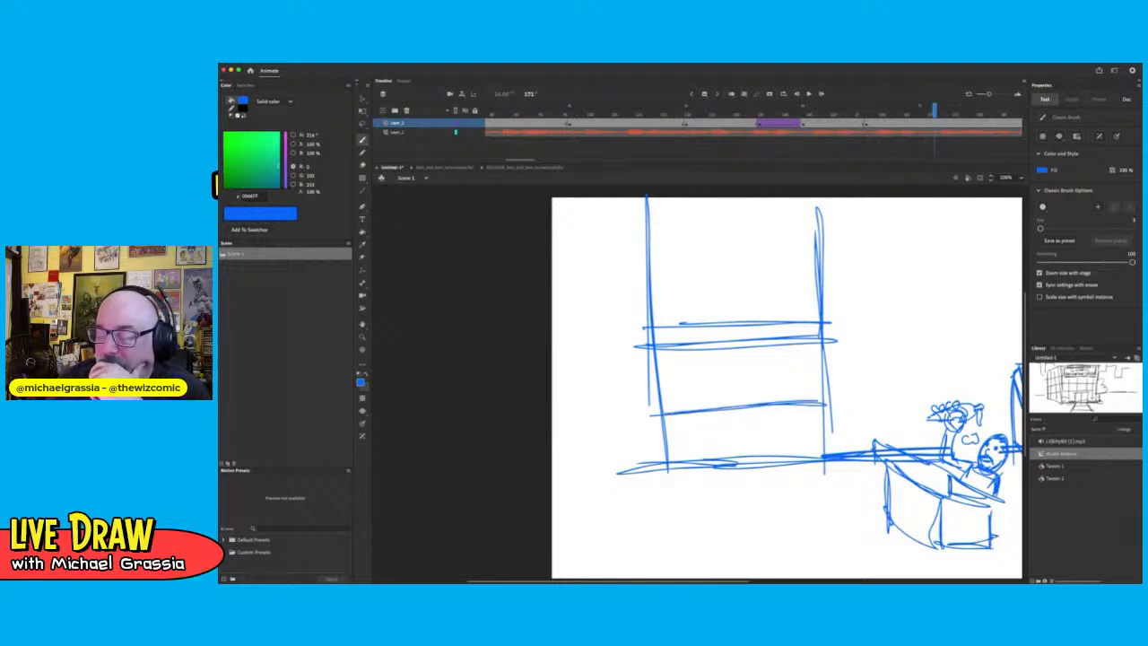
drag(723, 384, 777, 342)
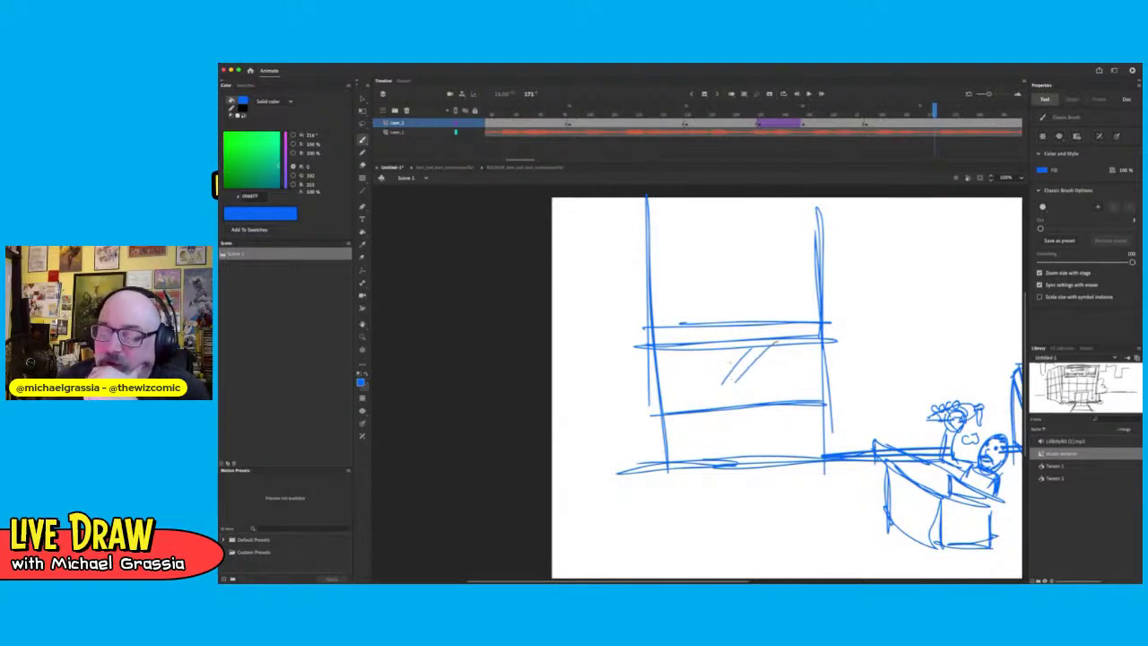
Draw two figures with faces behind the booth window, with a table between them
mouse_move(709, 362)
mouse_down()
mouse_move(725, 395)
mouse_move(703, 408)
mouse_up()
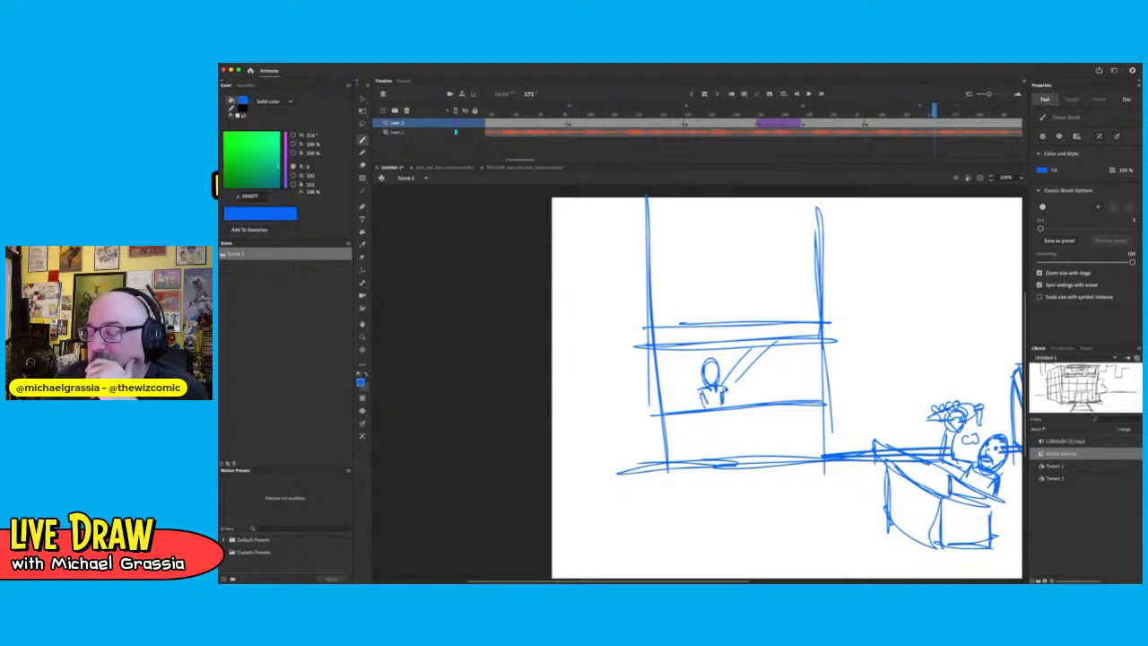
mouse_move(698, 377)
mouse_down()
mouse_move(720, 376)
mouse_move(714, 359)
mouse_move(689, 409)
mouse_move(729, 396)
mouse_move(732, 405)
mouse_up()
drag(728, 387, 762, 386)
mouse_move(759, 387)
mouse_down()
mouse_move(745, 405)
mouse_move(795, 385)
mouse_move(786, 402)
mouse_up()
mouse_move(777, 391)
mouse_down()
mouse_move(777, 404)
mouse_move(804, 377)
mouse_move(784, 374)
mouse_move(804, 375)
mouse_move(808, 404)
mouse_move(781, 386)
mouse_up()
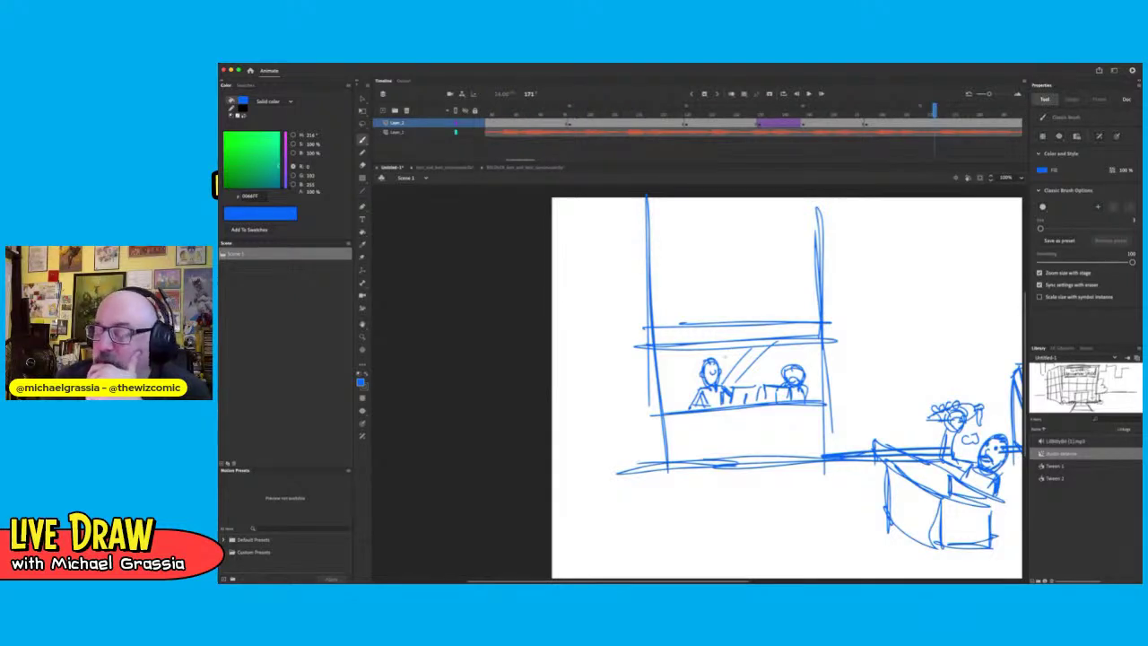
Add two hanging microphones in the window, reinforce the booth's lower left edge, and handwrite RECORDING IN SESSION on the sign band
mouse_move(728, 350)
mouse_down()
mouse_move(777, 342)
mouse_move(777, 373)
mouse_up()
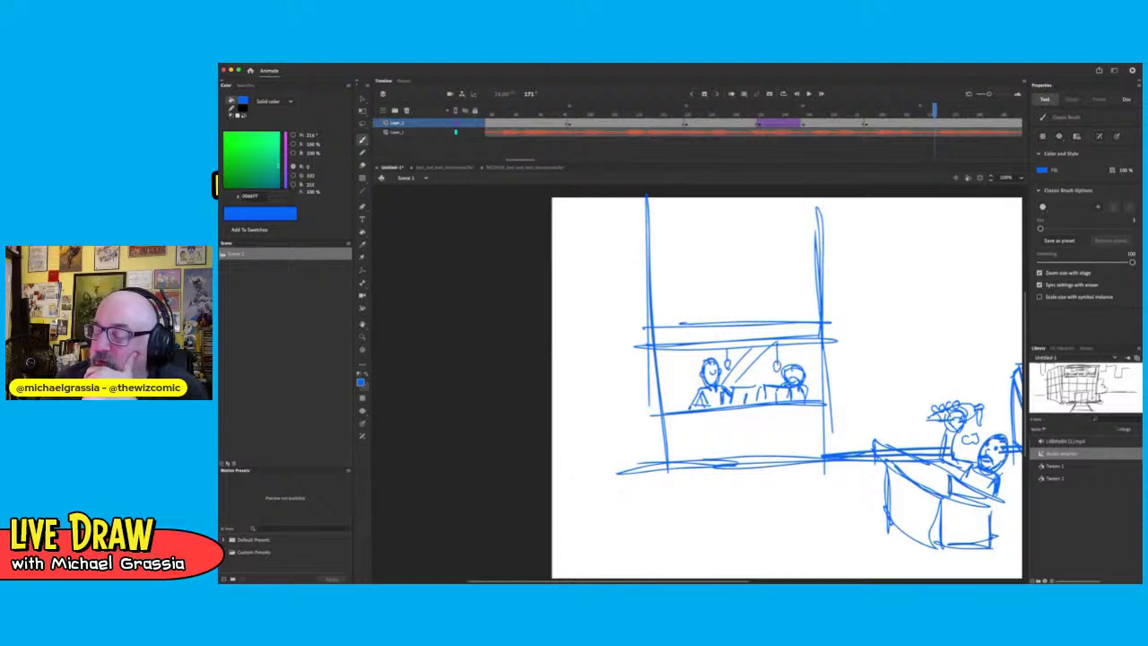
drag(661, 409, 659, 463)
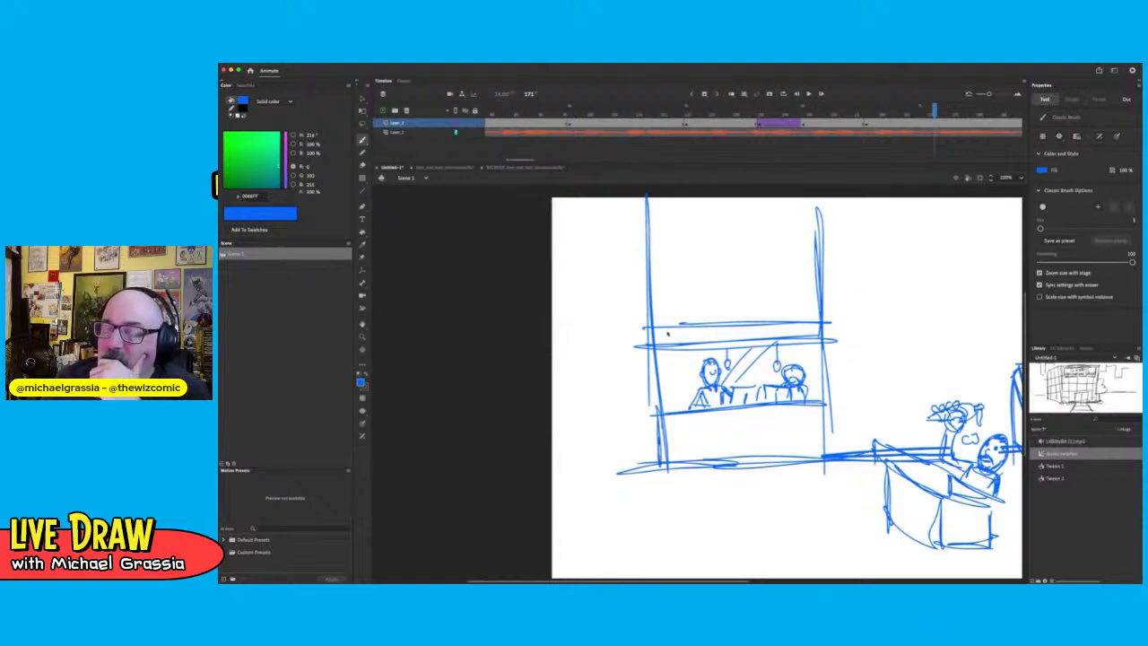
mouse_move(661, 330)
mouse_down()
mouse_move(662, 341)
mouse_move(750, 329)
mouse_move(783, 337)
mouse_move(816, 324)
mouse_up()
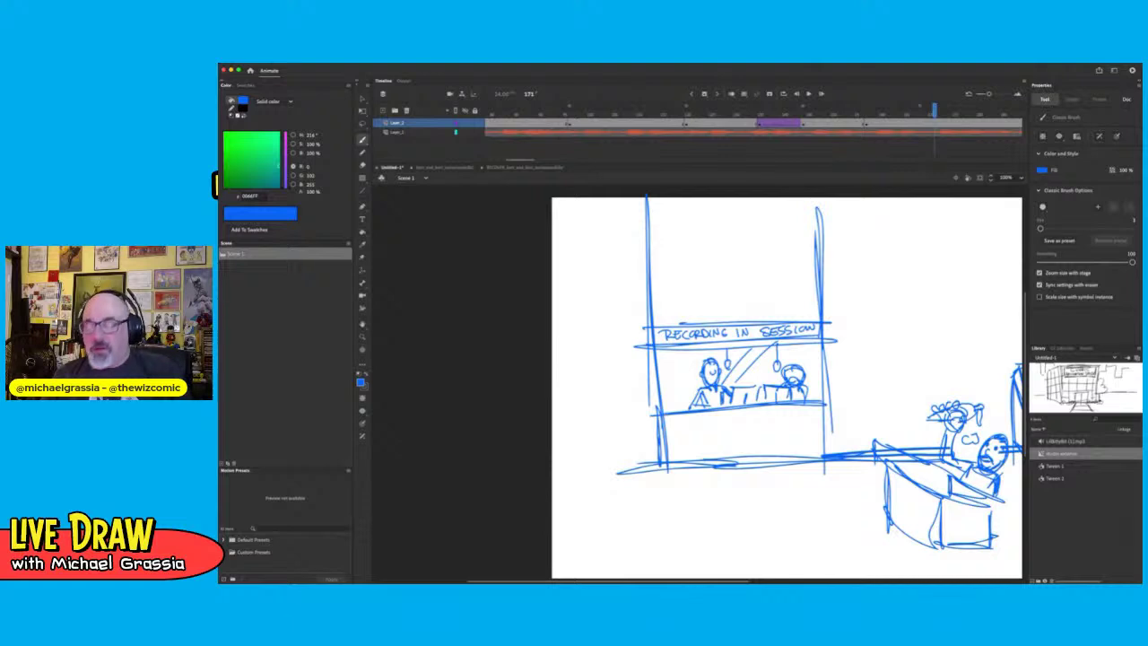
Continue the floor line left of the booth and sketch a figure at a tilted drawing desk with papers in front of it
drag(585, 581, 555, 582)
mouse_move(746, 460)
mouse_down()
mouse_move(517, 467)
mouse_move(743, 462)
mouse_move(548, 470)
mouse_up()
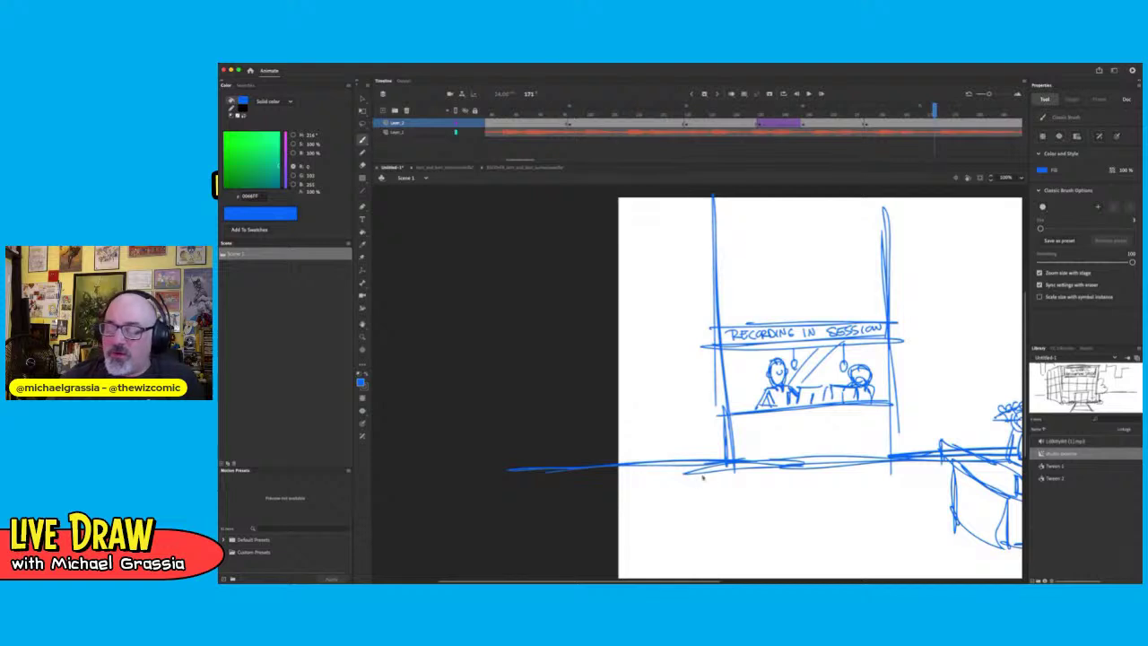
mouse_move(707, 459)
mouse_down()
mouse_move(762, 530)
mouse_move(692, 538)
mouse_move(663, 475)
mouse_move(694, 540)
mouse_up()
mouse_move(655, 462)
mouse_down()
mouse_move(723, 476)
mouse_move(690, 492)
mouse_move(727, 493)
mouse_move(696, 511)
mouse_move(687, 490)
mouse_move(743, 491)
mouse_move(742, 475)
mouse_move(740, 494)
mouse_move(723, 467)
mouse_move(737, 490)
mouse_up()
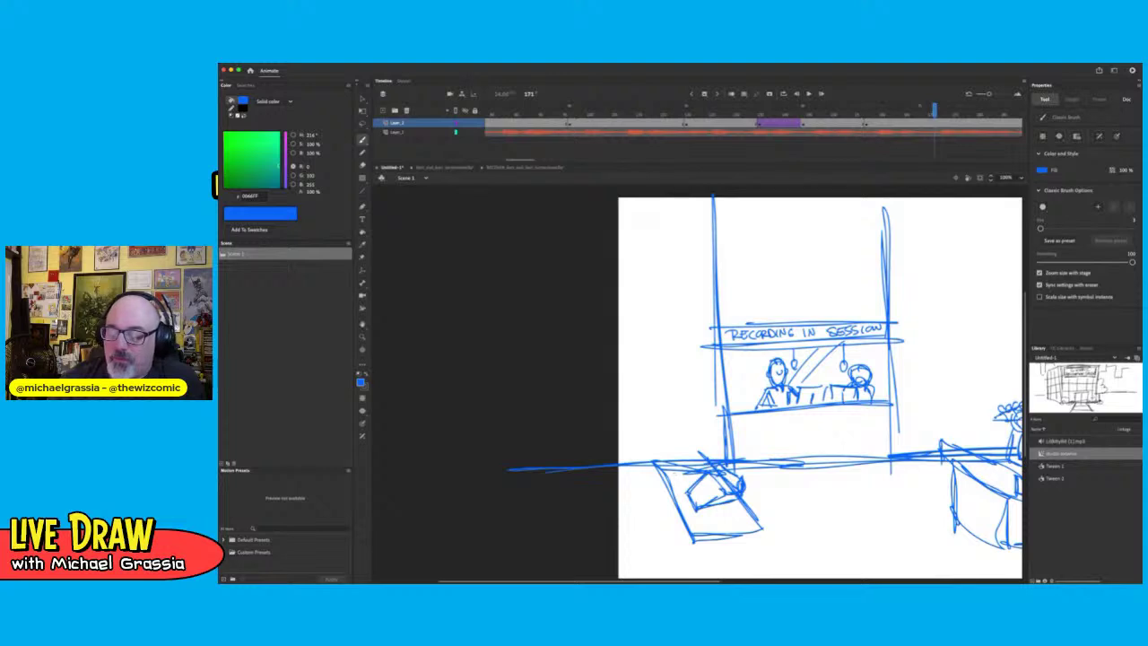
mouse_move(668, 477)
mouse_down()
mouse_move(694, 472)
mouse_move(683, 492)
mouse_move(700, 494)
mouse_move(687, 477)
mouse_move(727, 505)
mouse_move(723, 526)
mouse_move(692, 527)
mouse_up()
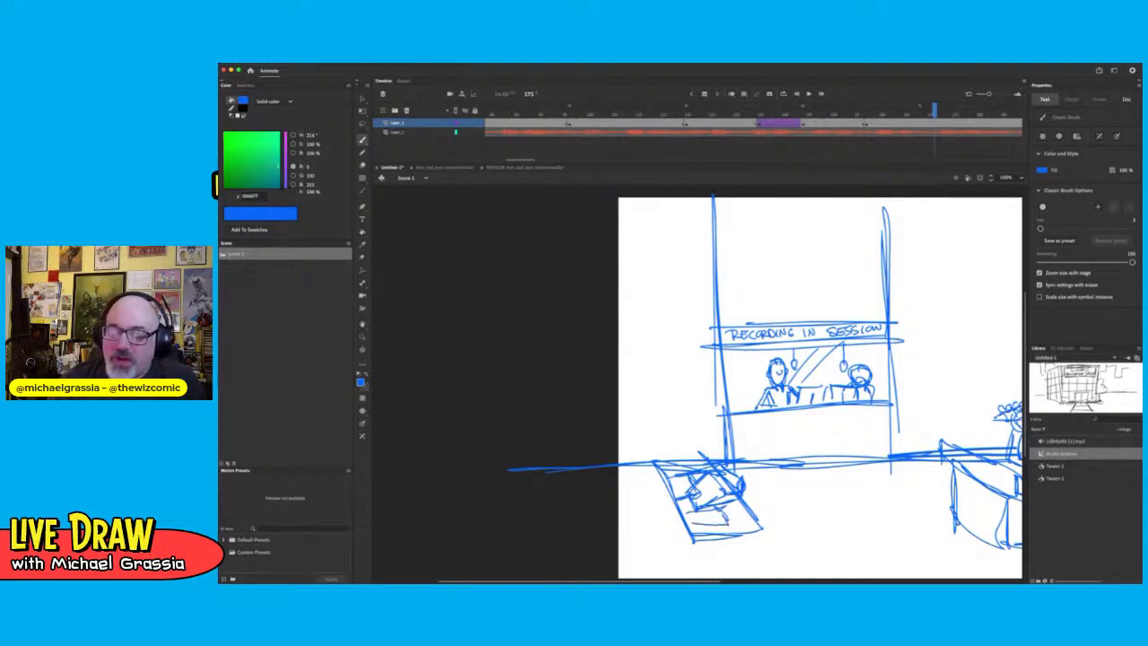
drag(664, 446, 641, 506)
mouse_move(657, 467)
mouse_down()
mouse_move(639, 513)
mouse_move(665, 517)
mouse_move(663, 538)
mouse_up()
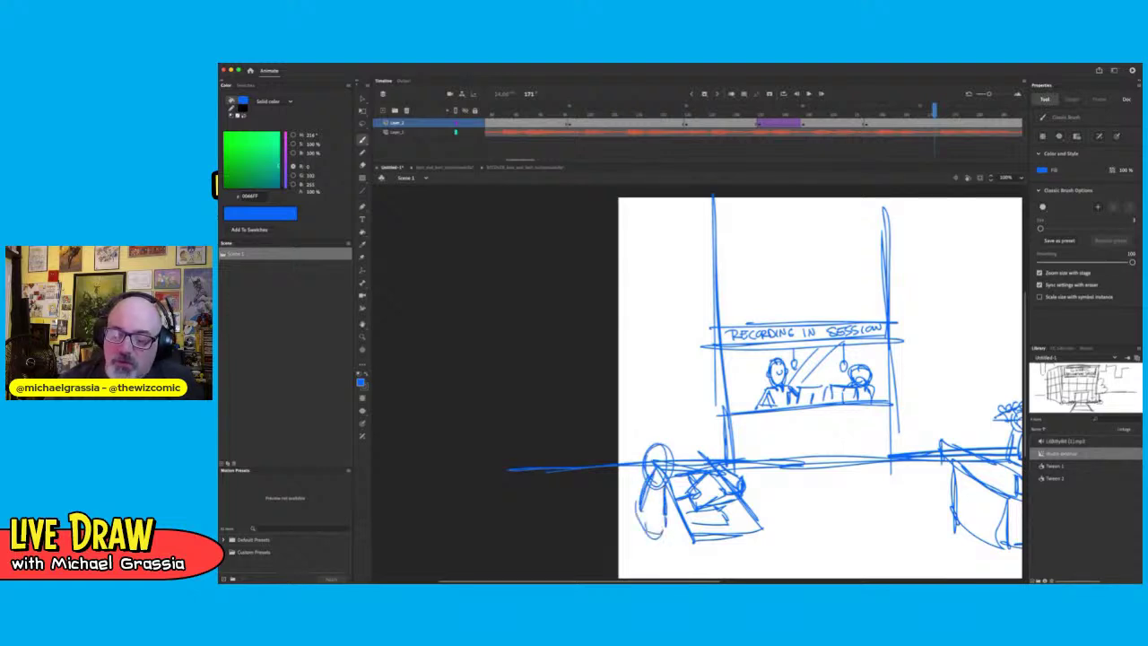
Handwrite the labels JB and DB beside the booth figures and MM above the figure at the drawing desk
mouse_move(762, 353)
mouse_down()
mouse_move(759, 365)
mouse_move(768, 362)
mouse_up()
drag(858, 348, 874, 357)
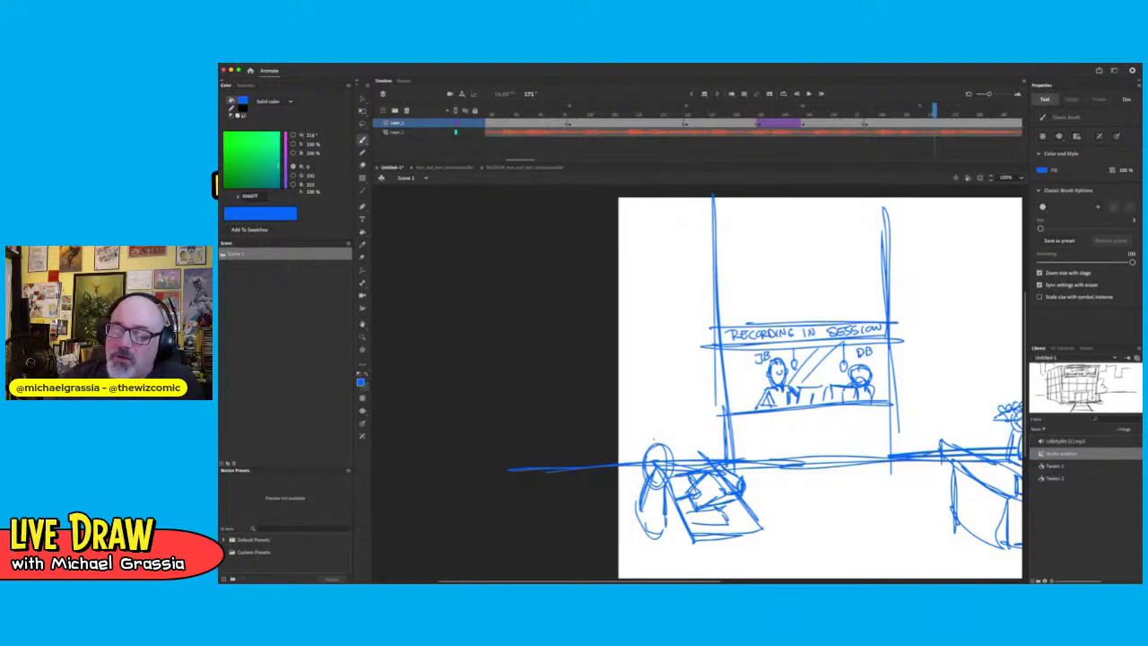
drag(652, 439, 677, 434)
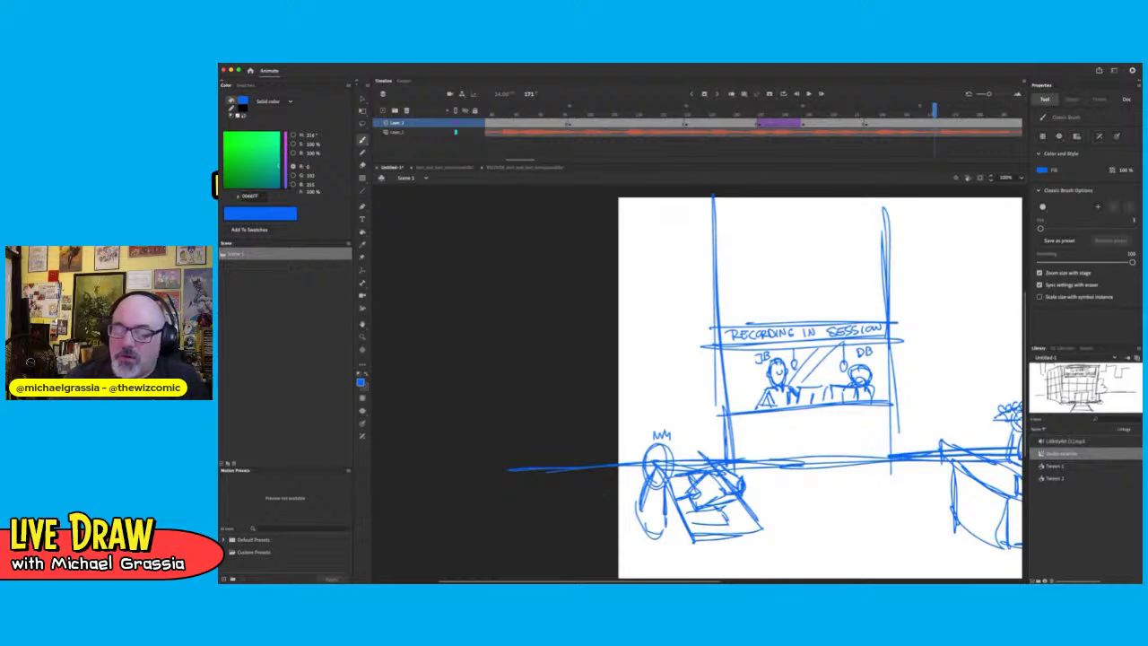
Lengthen the floor line left of the MM figure, move the whole drawing right to clear stage space, and return to the brush
drag(546, 469, 374, 478)
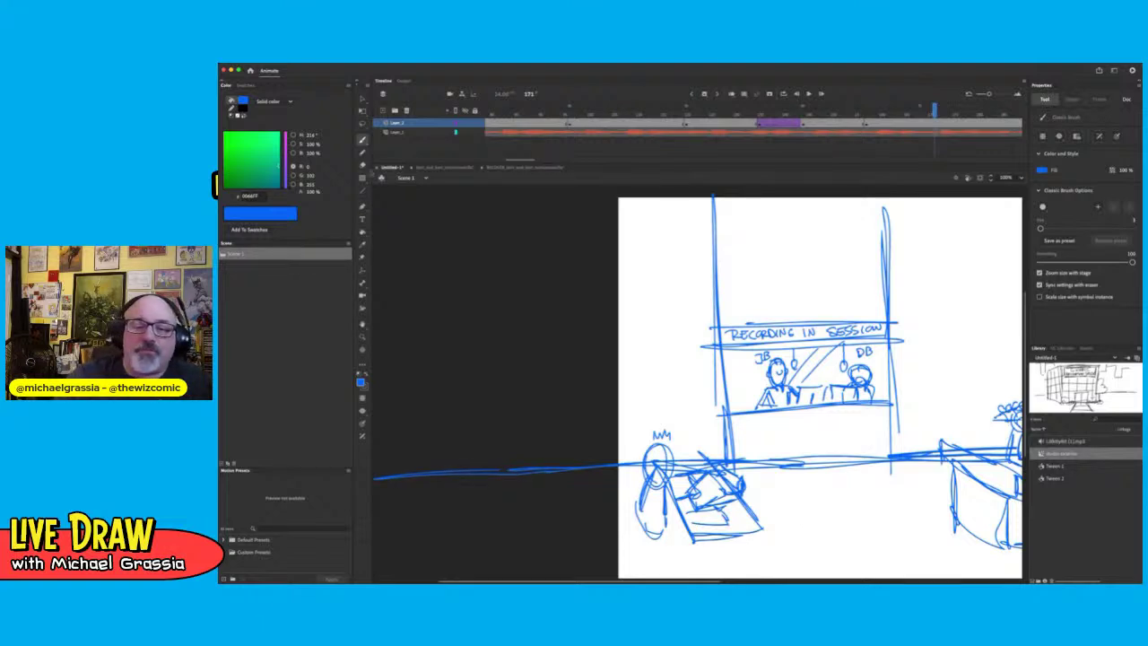
click(362, 101)
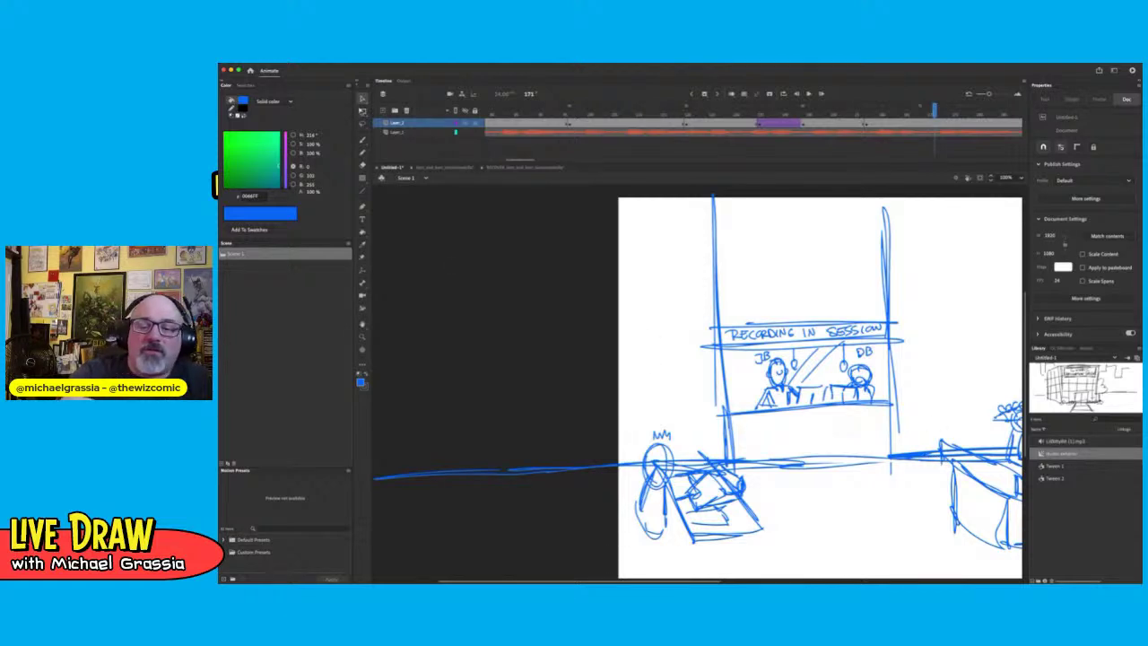
click(363, 111)
key(super+a)
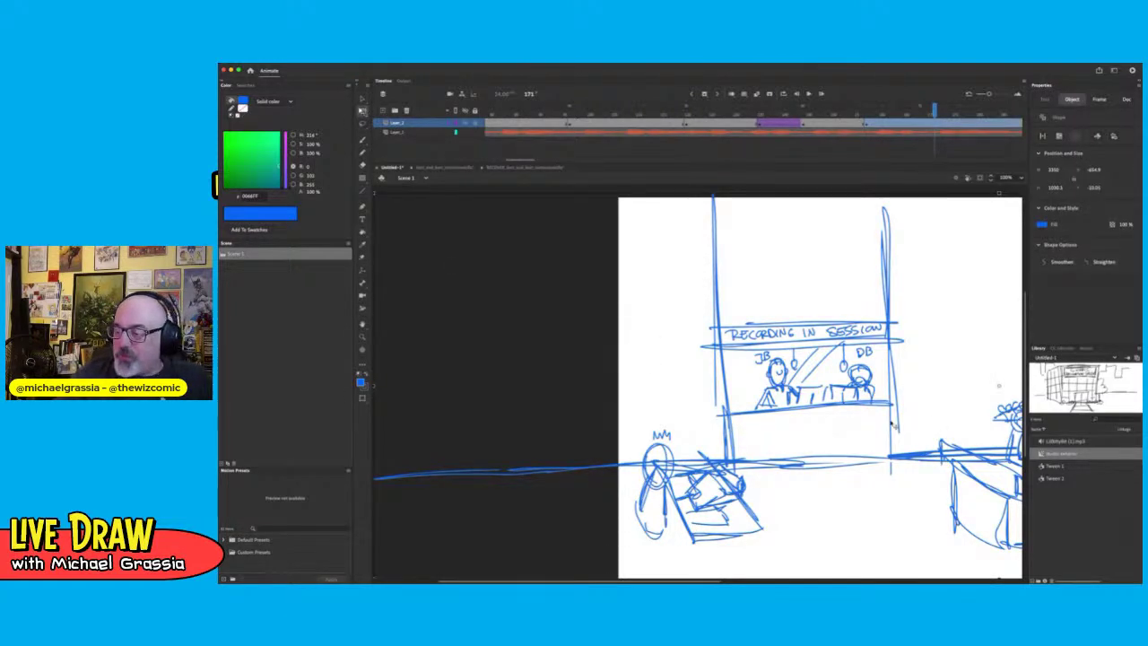
mouse_move(913, 458)
mouse_down()
mouse_move(1138, 453)
mouse_move(1147, 441)
mouse_up()
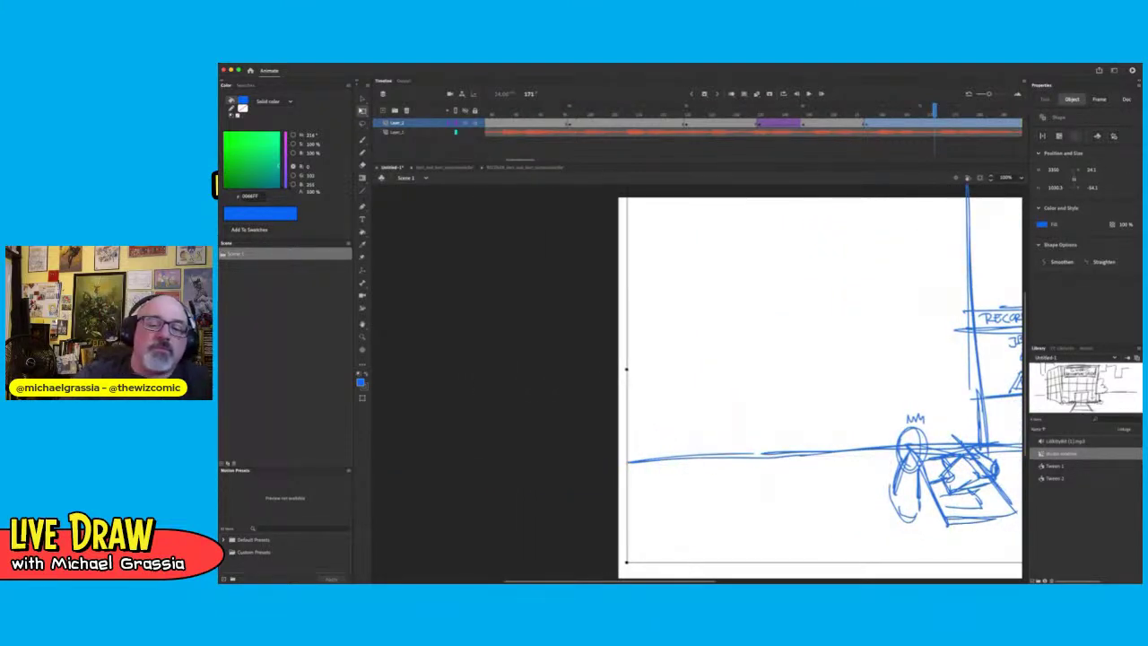
click(363, 139)
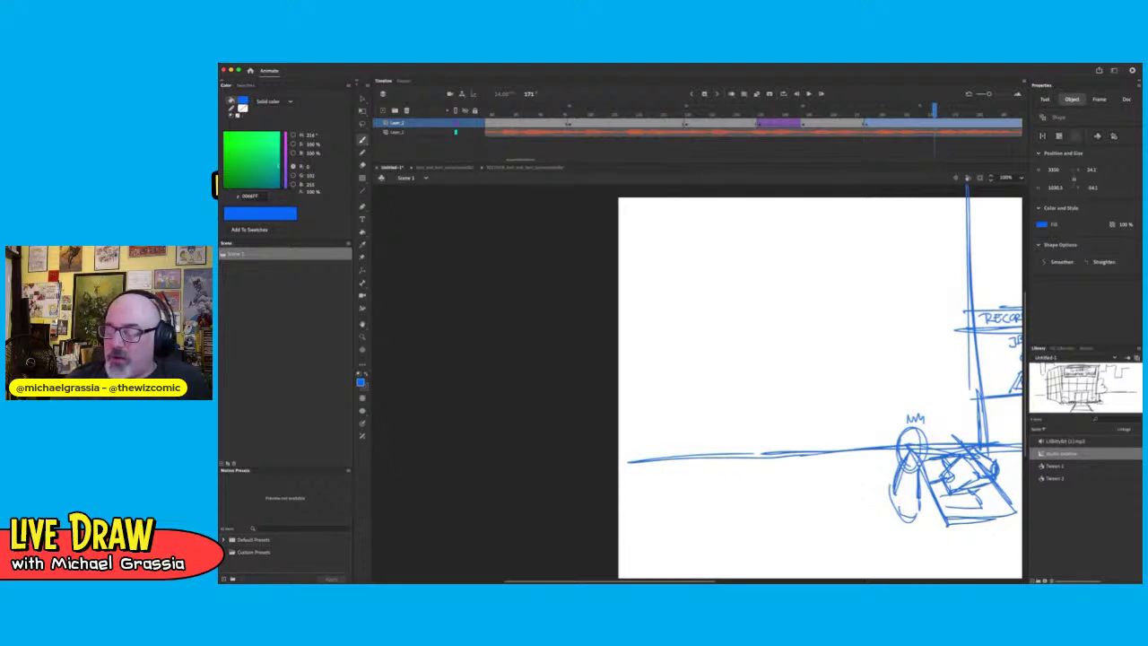
Sketch a diagonal stroke on the floor left of the MM figure and a large rectangular room opening above the floor line
mouse_move(797, 453)
mouse_down()
mouse_move(833, 526)
mouse_move(820, 504)
mouse_up()
drag(696, 413, 693, 458)
drag(678, 303, 686, 445)
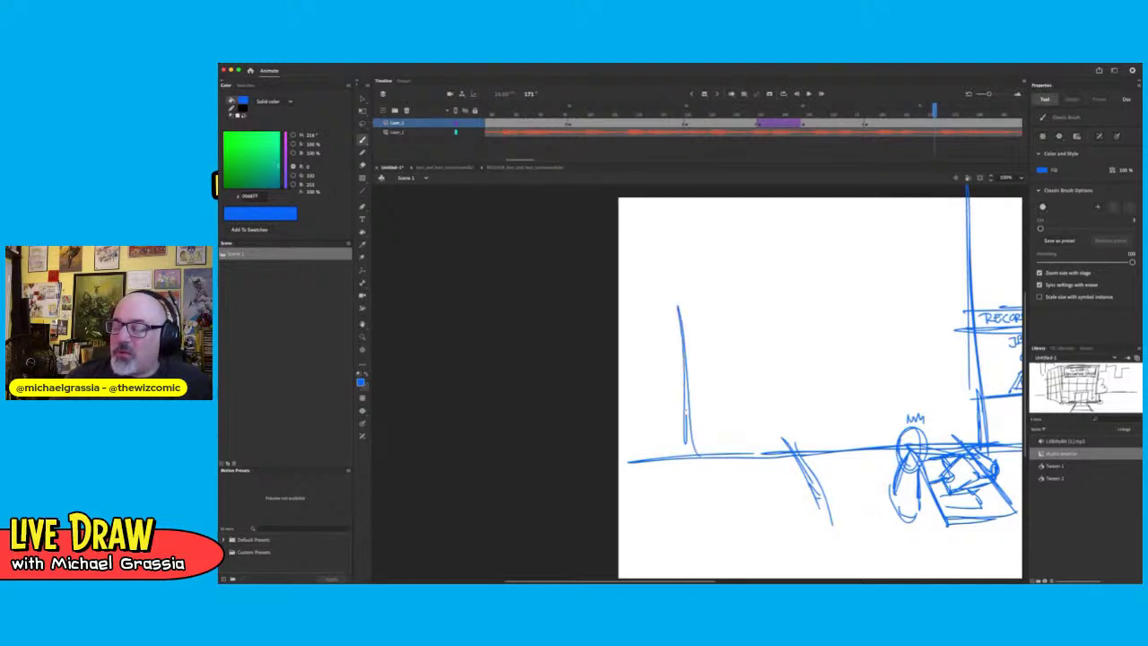
drag(682, 334, 688, 417)
drag(675, 299, 869, 305)
mouse_move(745, 303)
mouse_down()
mouse_move(892, 299)
mouse_move(883, 440)
mouse_up()
mouse_move(877, 325)
mouse_down()
mouse_move(881, 440)
mouse_move(878, 368)
mouse_move(881, 413)
mouse_up()
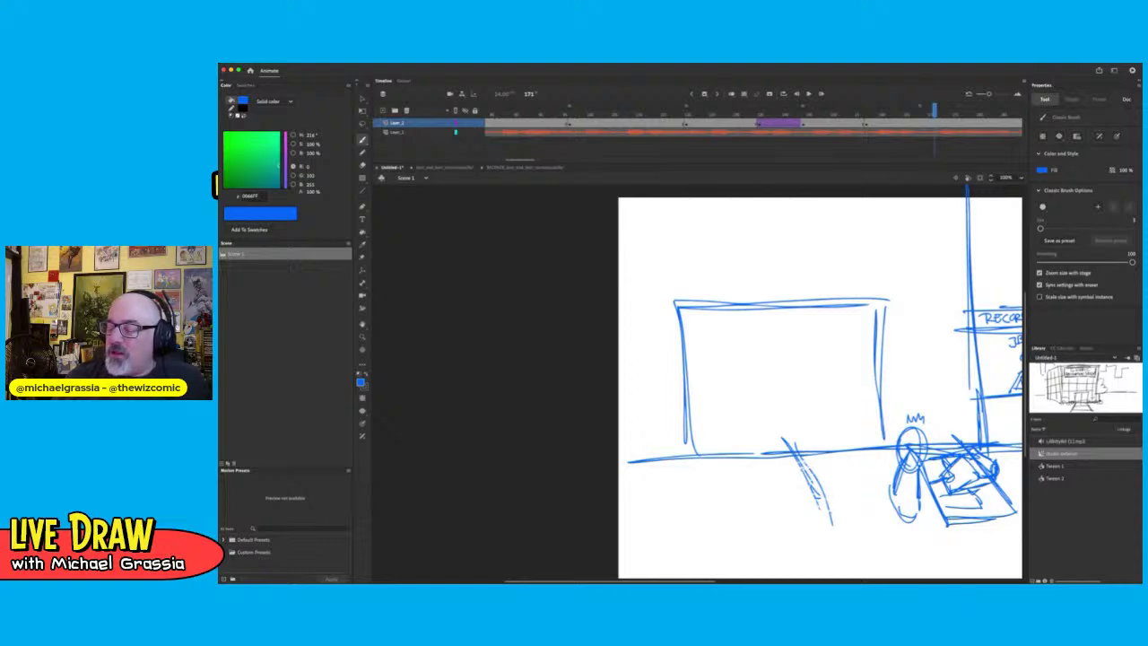
Add the inside left corner and the back floor line within the room opening to give it depth
drag(699, 456, 741, 434)
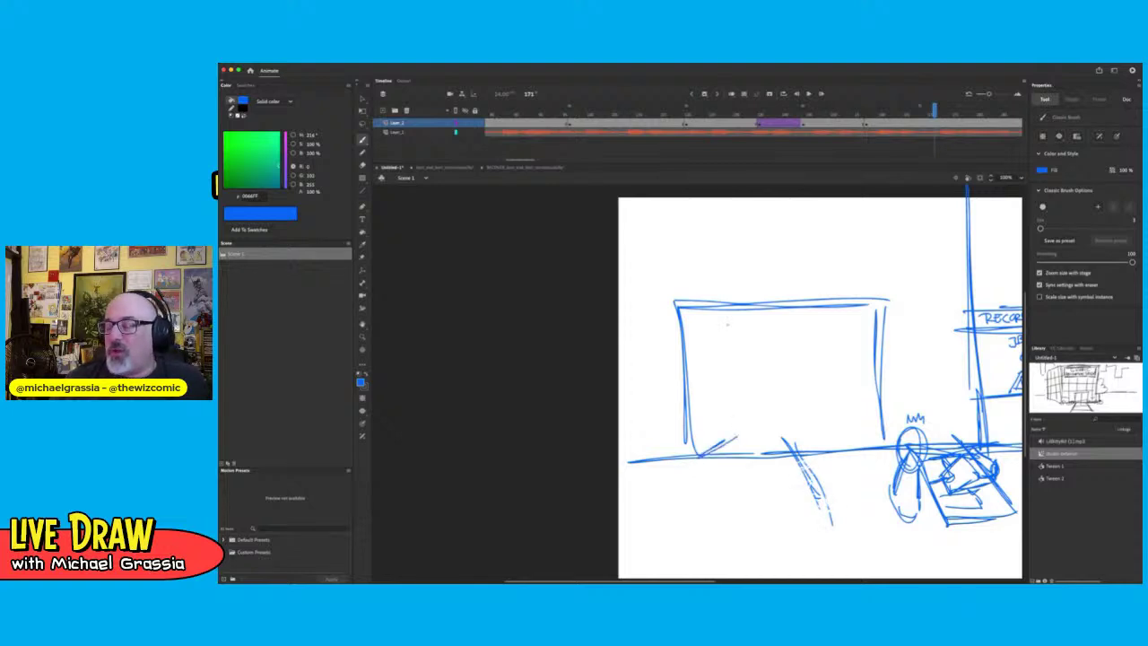
drag(721, 310, 737, 433)
mouse_move(739, 434)
mouse_down()
mouse_move(860, 420)
mouse_move(843, 420)
mouse_up()
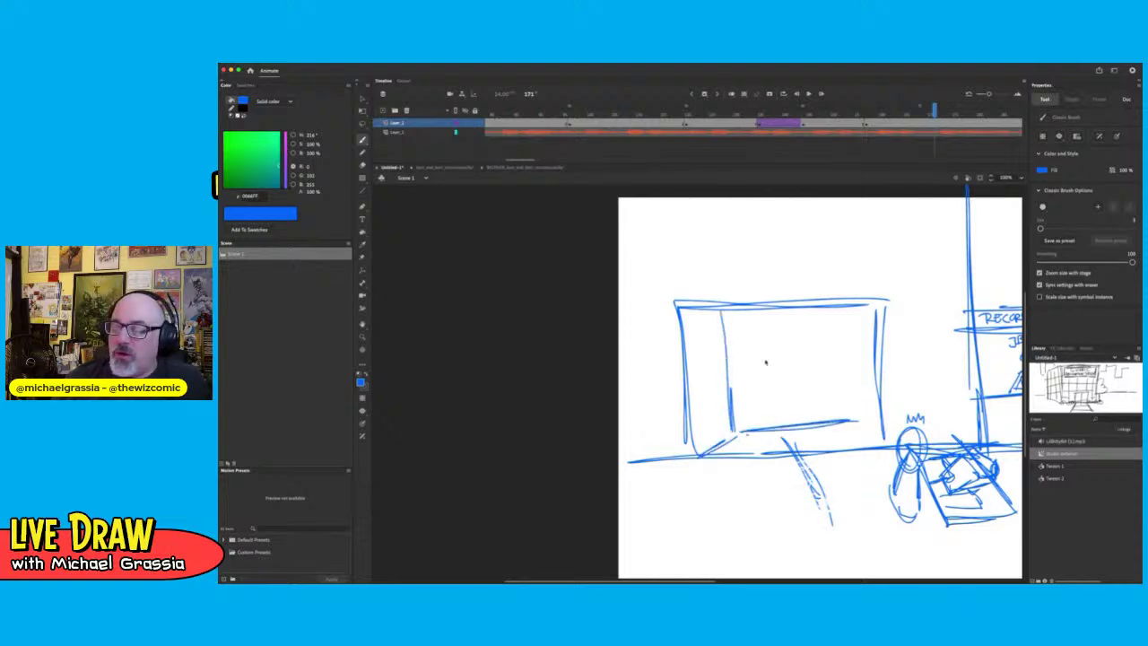
Sketch a seated figure inside the room working at a table that holds a machine with two round reels
mouse_move(763, 384)
mouse_down()
mouse_move(758, 409)
mouse_move(777, 406)
mouse_up()
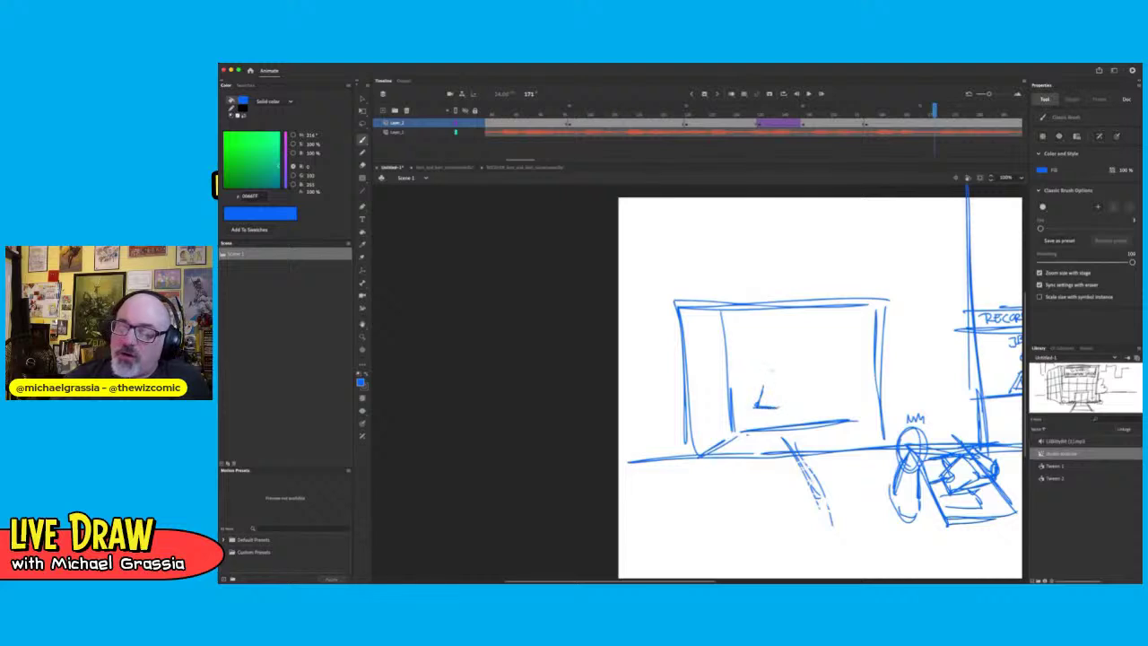
mouse_move(771, 360)
mouse_down()
mouse_move(765, 390)
mouse_move(784, 429)
mouse_move(774, 438)
mouse_move(814, 375)
mouse_move(797, 399)
mouse_move(827, 397)
mouse_move(821, 382)
mouse_up()
mouse_move(806, 376)
mouse_down()
mouse_move(817, 365)
mouse_move(807, 391)
mouse_move(827, 382)
mouse_move(814, 347)
mouse_move(797, 366)
mouse_move(822, 366)
mouse_move(794, 423)
mouse_move(828, 430)
mouse_move(797, 436)
mouse_up()
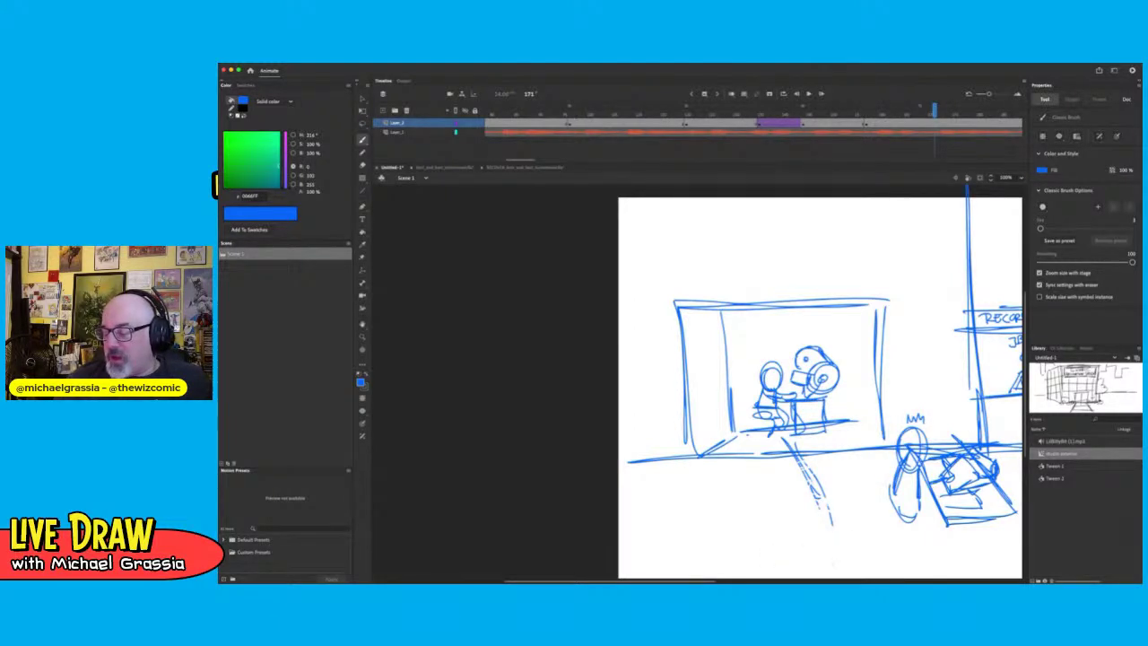
Sketch a standing figure with a raised arm behind the seated one, including its feet and head details
scroll(821, 386, left, 5)
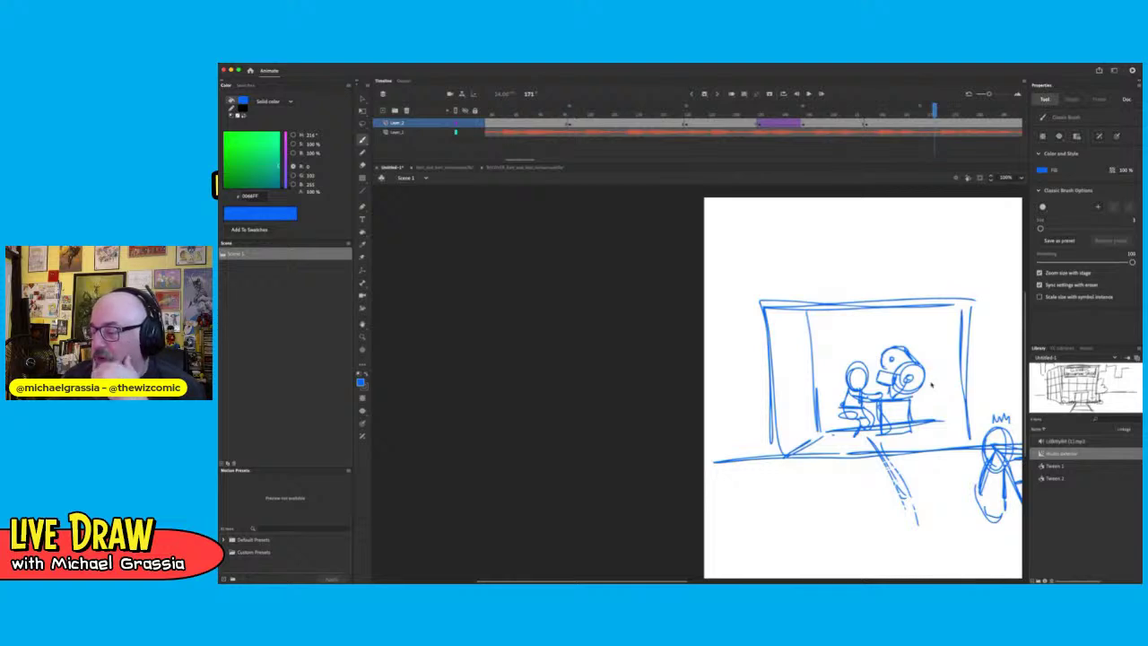
mouse_move(803, 363)
mouse_down()
mouse_move(824, 355)
mouse_move(800, 370)
mouse_move(802, 394)
mouse_move(820, 378)
mouse_move(831, 407)
mouse_move(811, 405)
mouse_move(823, 444)
mouse_up()
drag(807, 436, 833, 432)
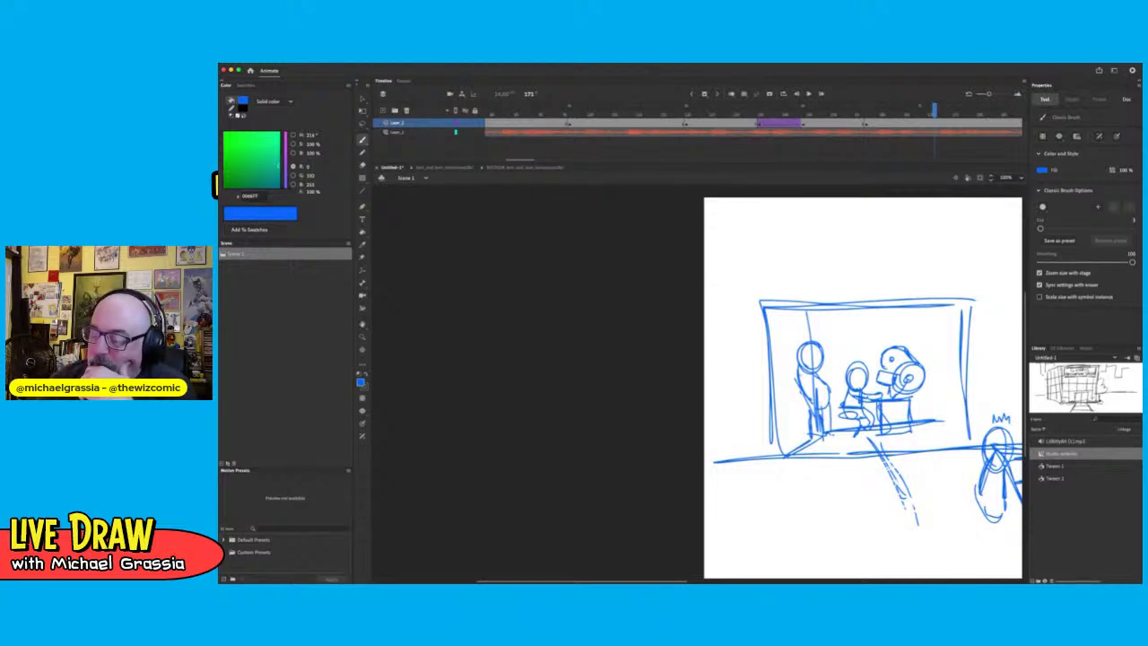
mouse_move(800, 384)
mouse_down()
mouse_move(837, 364)
mouse_move(838, 374)
mouse_move(838, 360)
mouse_up()
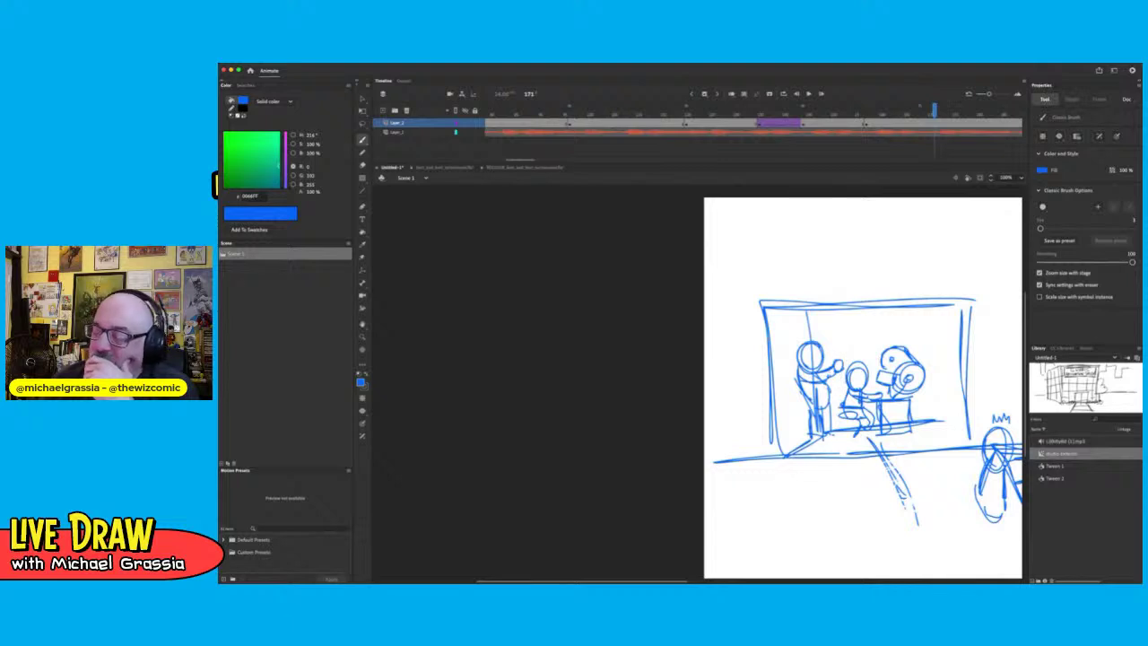
drag(817, 441, 833, 439)
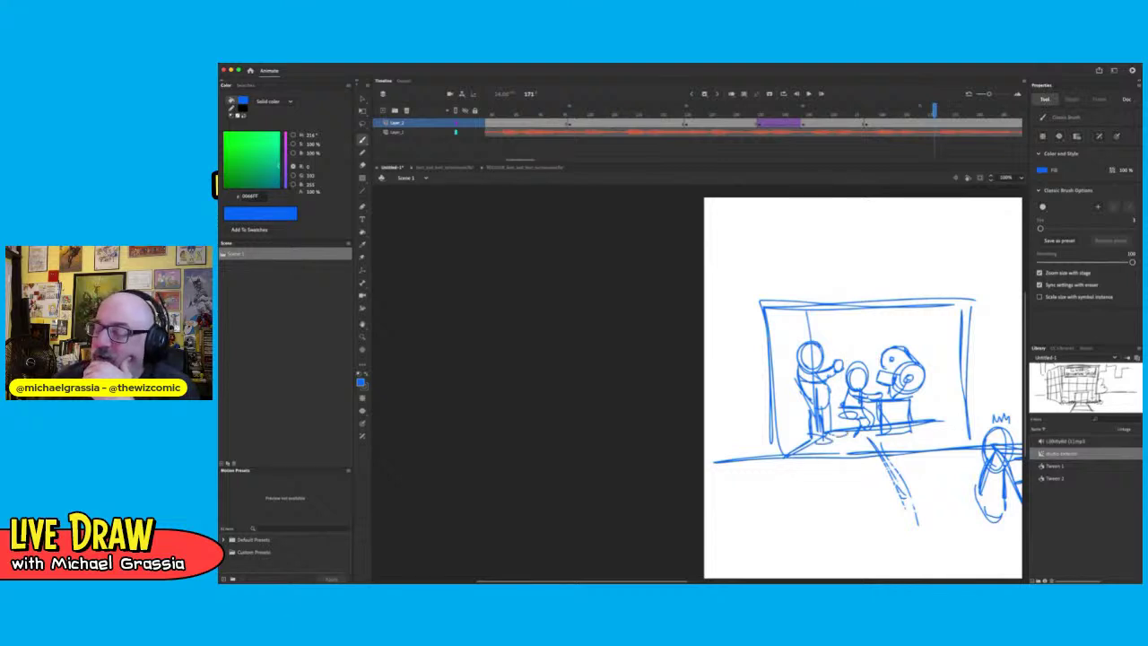
mouse_move(810, 346)
mouse_down()
mouse_move(812, 365)
mouse_move(795, 369)
mouse_up()
mouse_move(800, 359)
mouse_down()
mouse_move(793, 368)
mouse_move(810, 340)
mouse_up()
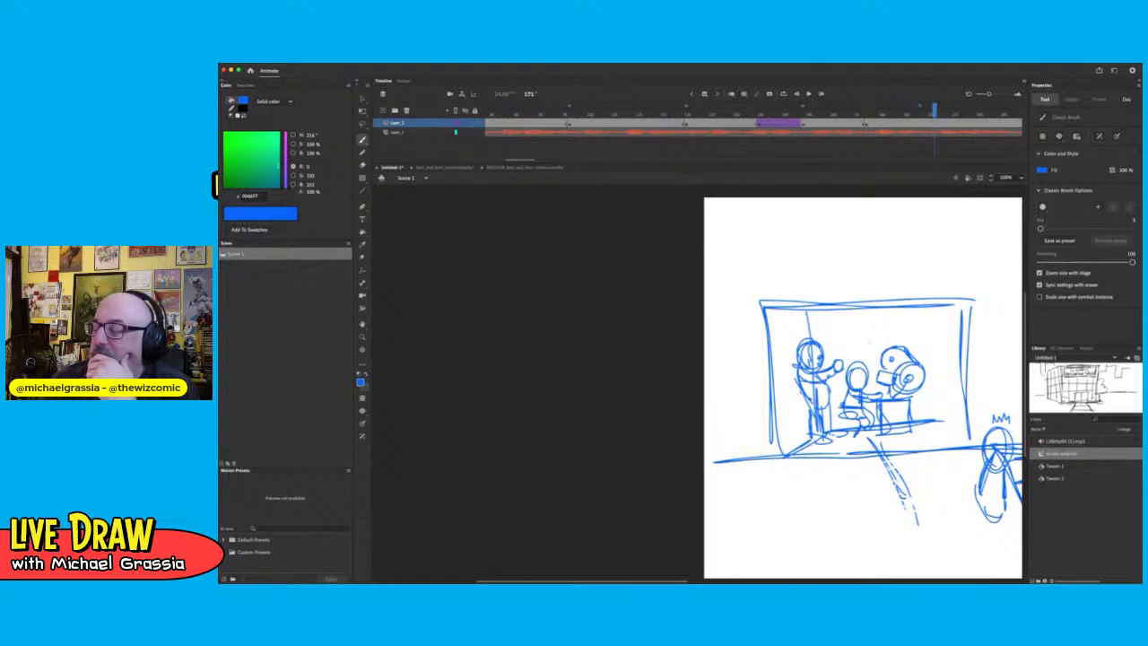
Handwrite the labels TA above the seated figure and MG above the standing figure
drag(857, 345, 868, 357)
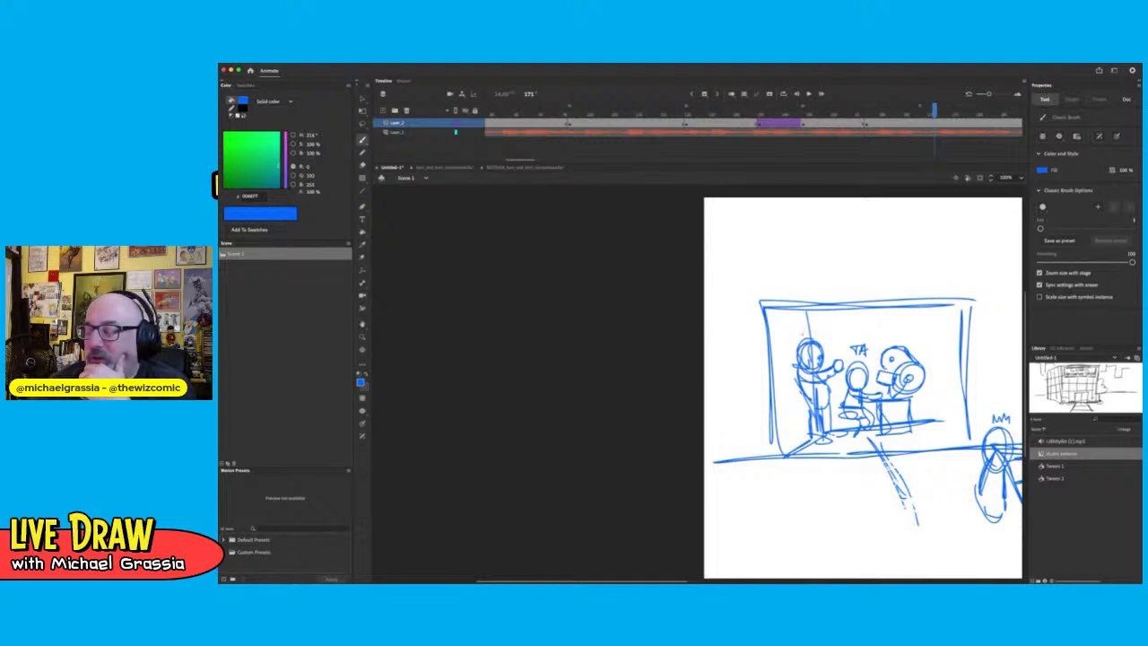
drag(801, 335, 812, 334)
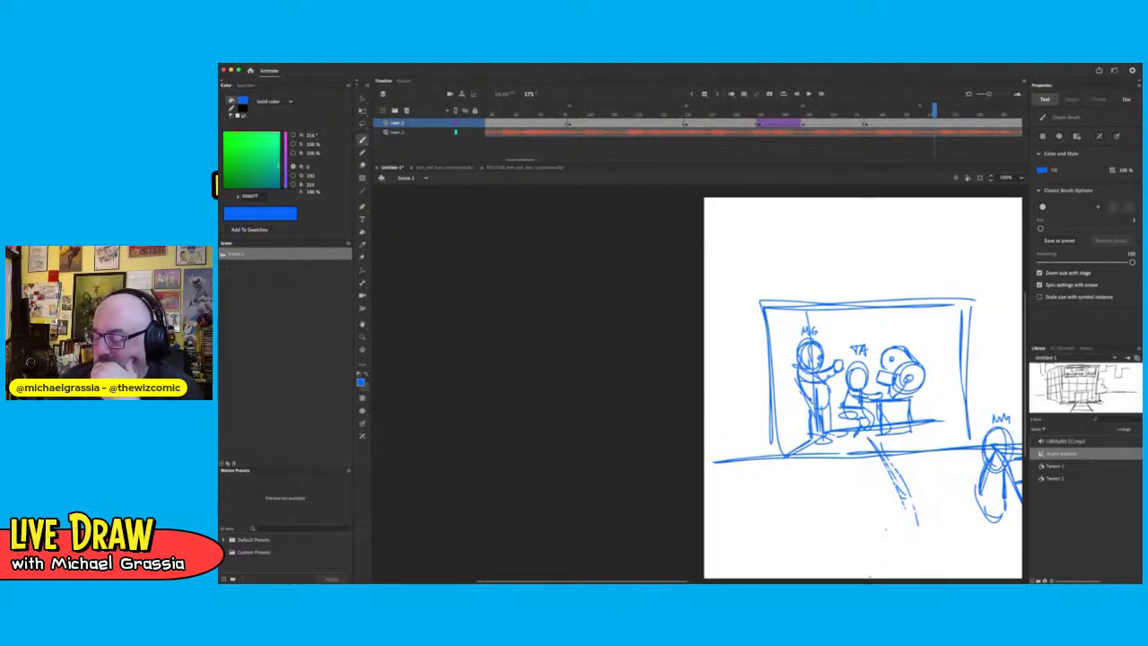
Extend the floor line left well past the stage edge and sketch a low seated figure just left of the room opening
drag(591, 581, 568, 581)
mouse_move(844, 456)
mouse_down()
mouse_move(664, 476)
mouse_move(612, 461)
mouse_up()
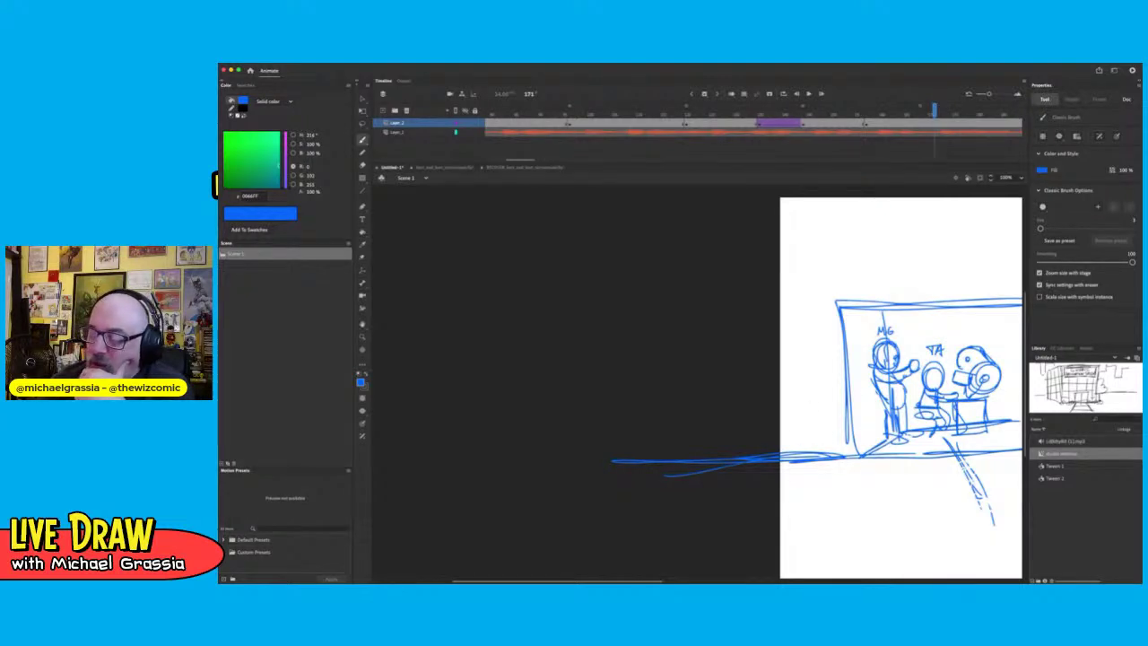
mouse_move(787, 425)
mouse_down()
mouse_move(793, 415)
mouse_move(836, 451)
mouse_move(808, 445)
mouse_move(764, 466)
mouse_move(779, 446)
mouse_move(762, 449)
mouse_up()
mouse_move(834, 460)
mouse_down()
mouse_move(836, 481)
mouse_move(847, 469)
mouse_move(854, 477)
mouse_move(788, 488)
mouse_move(809, 492)
mouse_up()
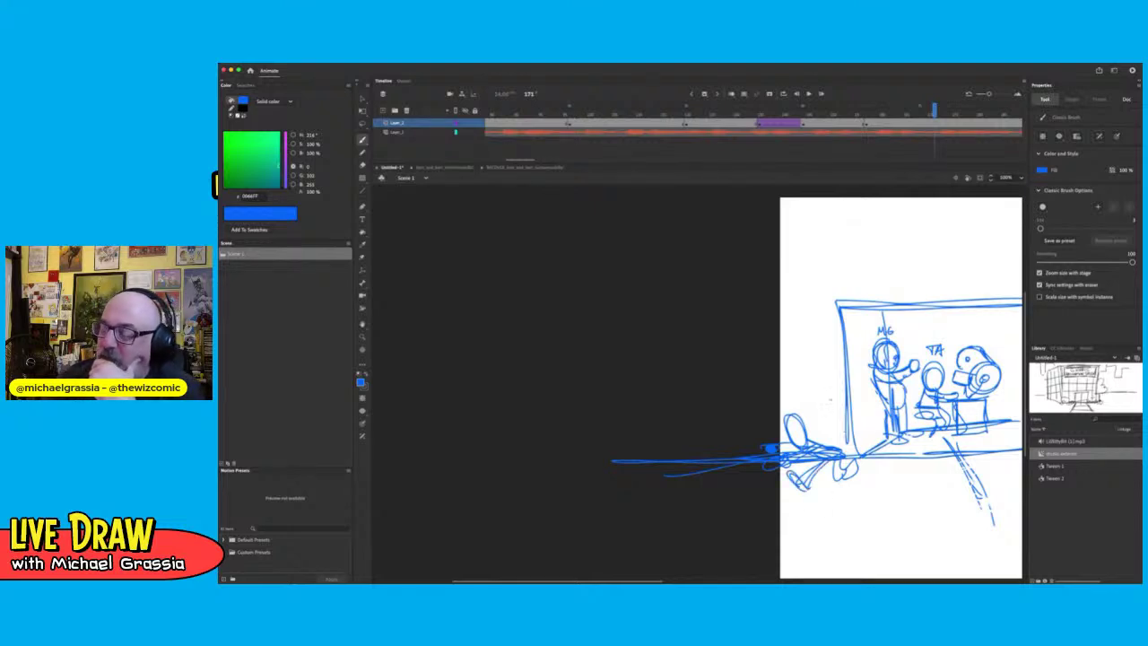
Sketch overlapping figures in front of the room's lower left corner and small rough figures along the extended floor line
mouse_move(826, 416)
mouse_down()
mouse_move(834, 394)
mouse_move(828, 420)
mouse_move(841, 409)
mouse_move(863, 434)
mouse_move(834, 443)
mouse_move(868, 439)
mouse_move(844, 425)
mouse_up()
mouse_move(847, 409)
mouse_down()
mouse_move(867, 440)
mouse_move(875, 420)
mouse_move(881, 429)
mouse_move(796, 429)
mouse_move(836, 422)
mouse_move(801, 436)
mouse_move(852, 480)
mouse_up()
mouse_move(868, 432)
mouse_down()
mouse_move(858, 486)
mouse_move(833, 490)
mouse_move(864, 489)
mouse_move(851, 454)
mouse_move(884, 454)
mouse_move(872, 438)
mouse_move(906, 464)
mouse_up()
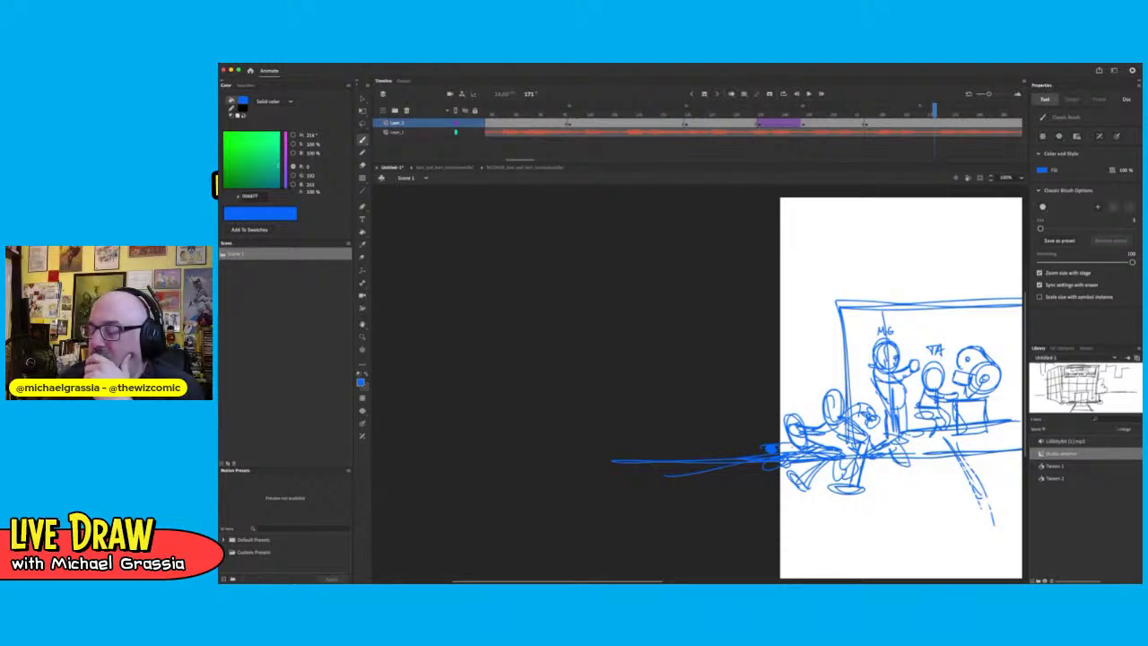
mouse_move(702, 447)
mouse_down()
mouse_move(691, 459)
mouse_move(727, 455)
mouse_move(707, 467)
mouse_move(729, 451)
mouse_up()
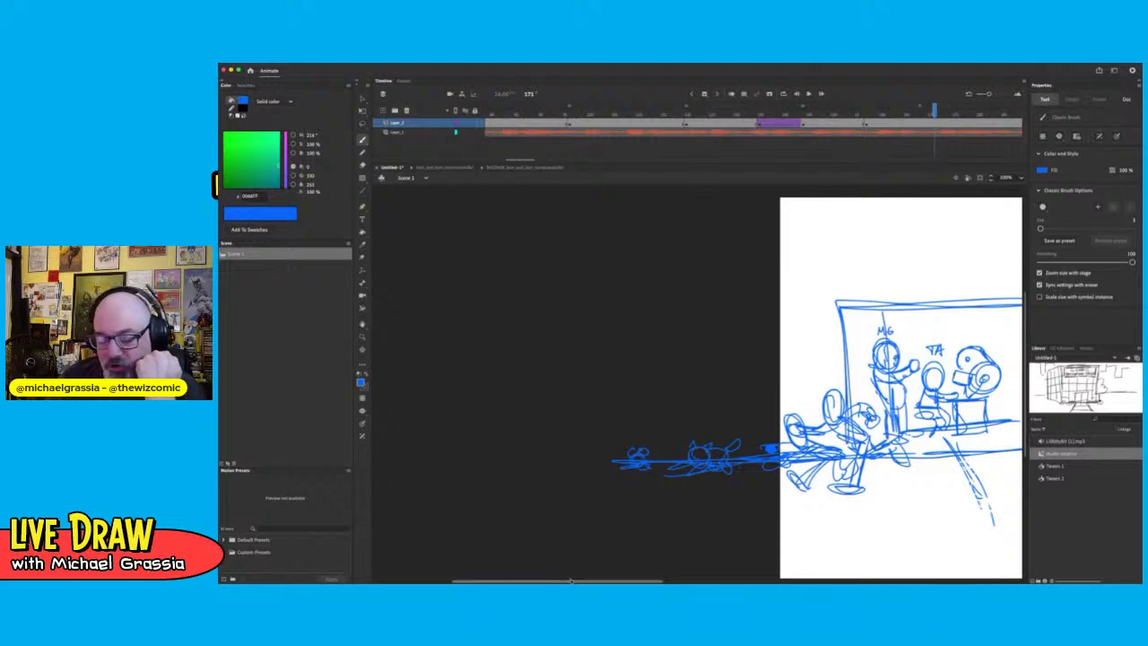
Select the whole studio drawing and move it right so the left end of the floor line lies on the stage
mouse_move(572, 579)
mouse_down()
mouse_move(489, 579)
mouse_move(787, 579)
mouse_move(823, 554)
mouse_move(911, 549)
mouse_up()
scroll(911, 549, left, 4)
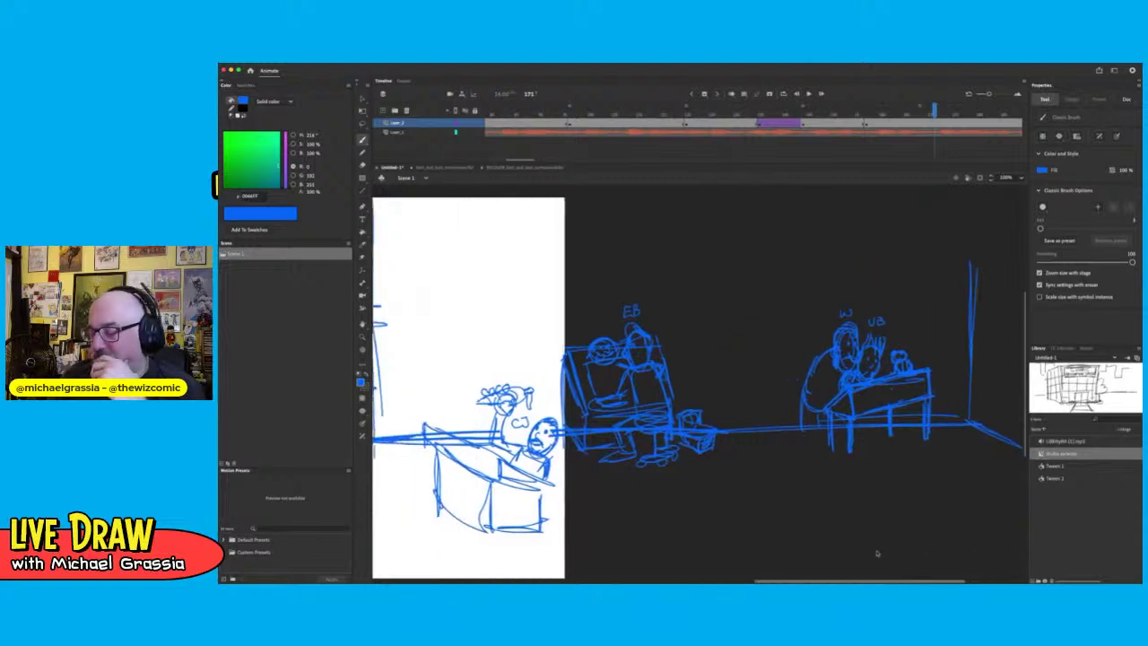
key(super+minus)
key(super+minus)
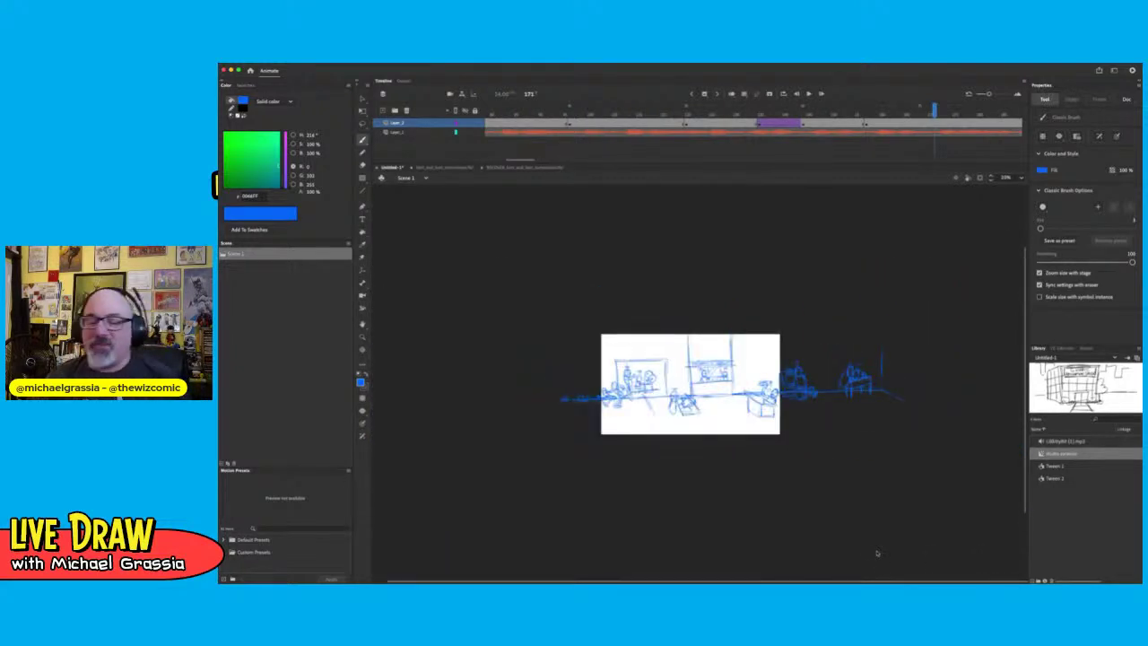
click(363, 98)
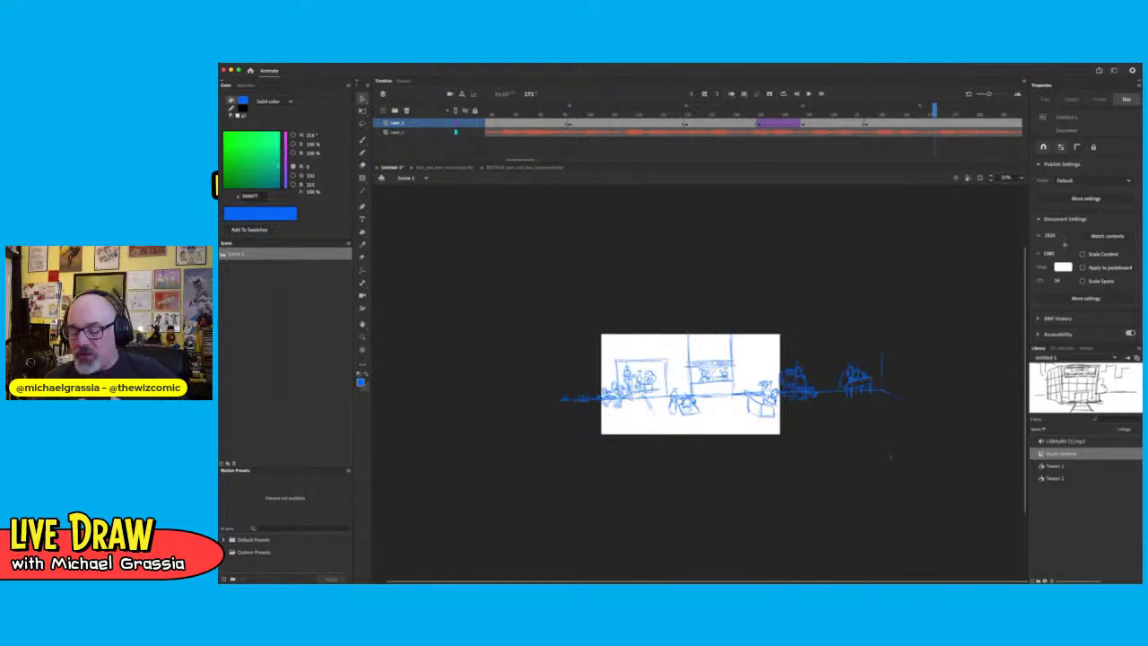
key(super+a)
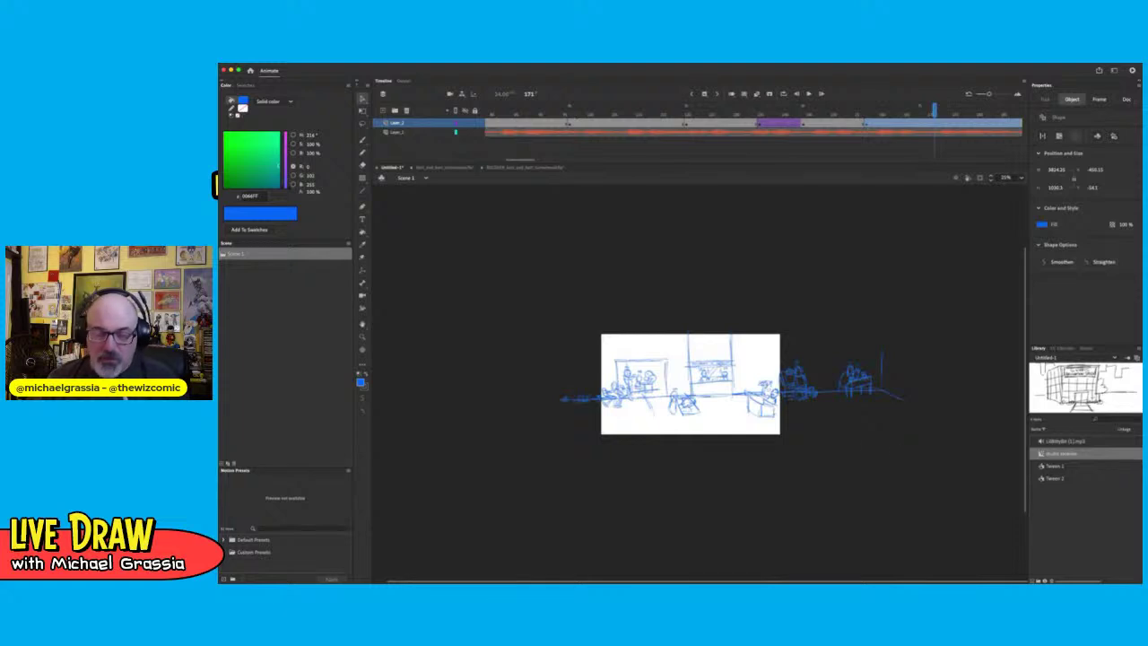
click(363, 111)
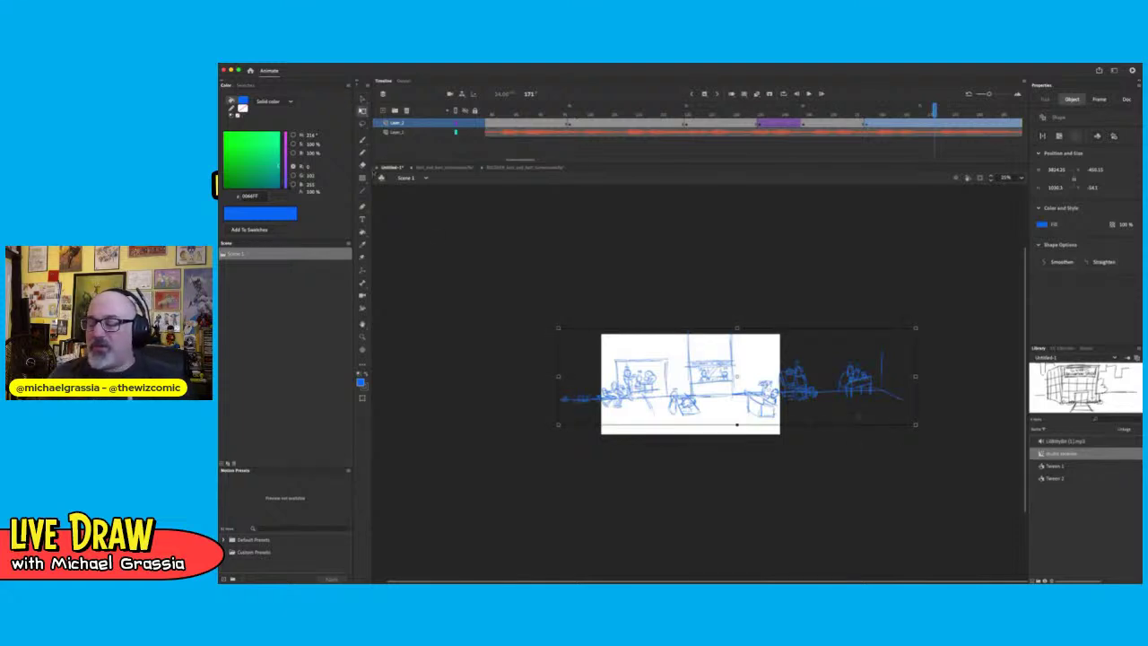
drag(882, 391, 775, 398)
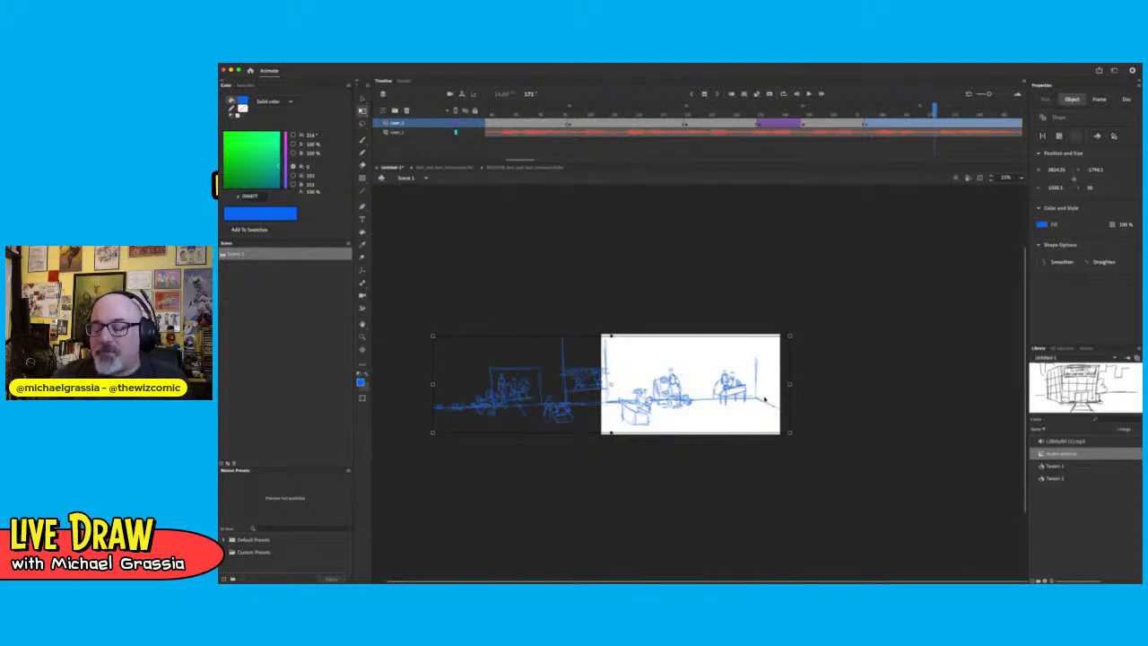
drag(764, 398, 952, 393)
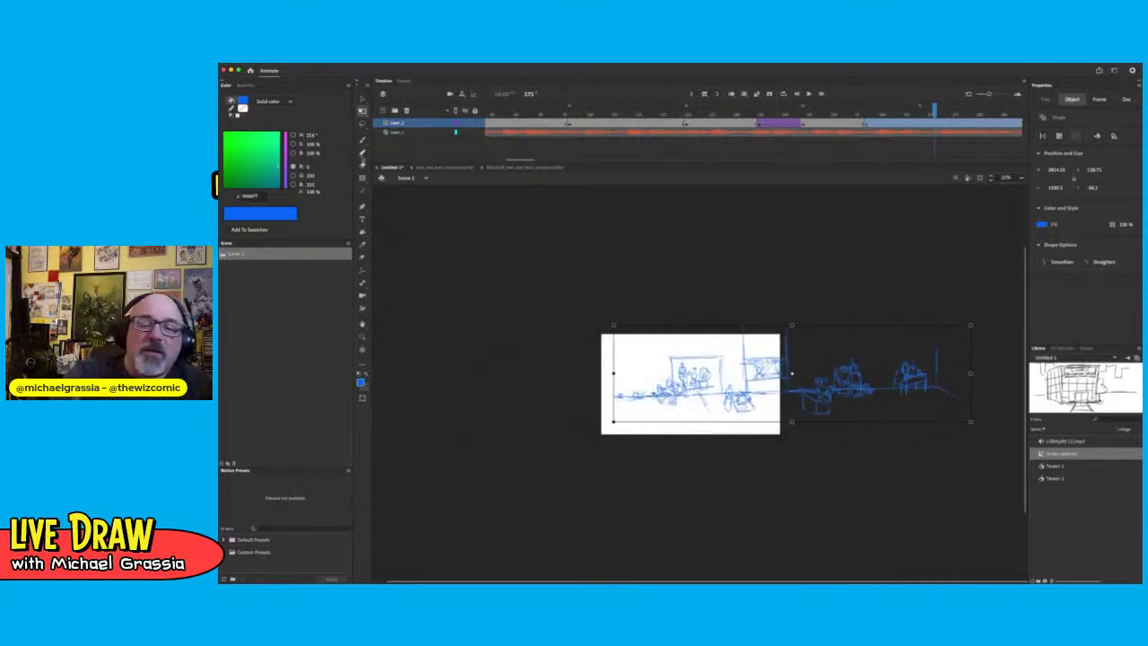
Sketch a wall corner and an angled doorway at the floor line's left end, and move the whole drawing right to fit them on stage
click(362, 140)
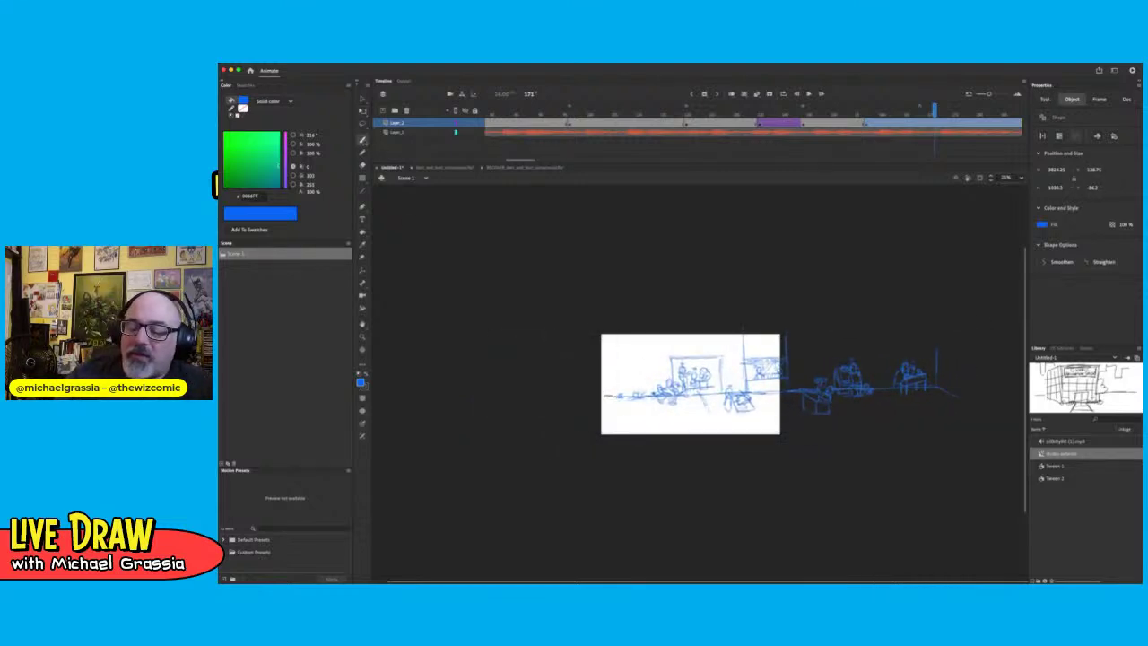
mouse_move(607, 395)
mouse_down()
mouse_move(584, 417)
mouse_move(609, 386)
mouse_move(609, 350)
mouse_move(607, 380)
mouse_up()
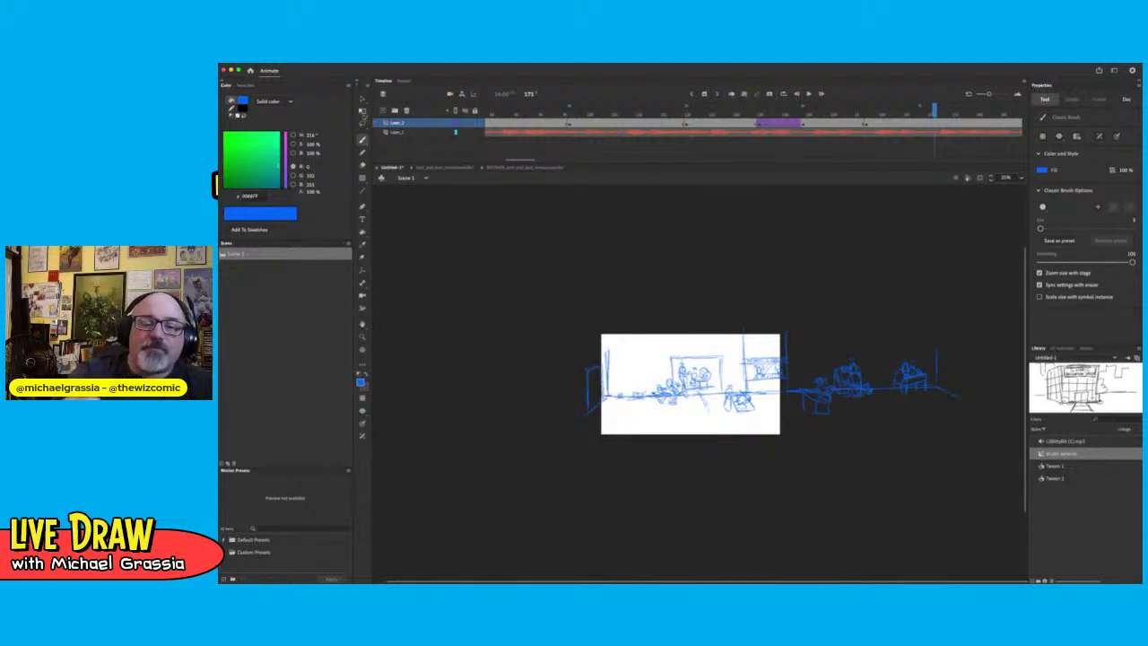
key(v)
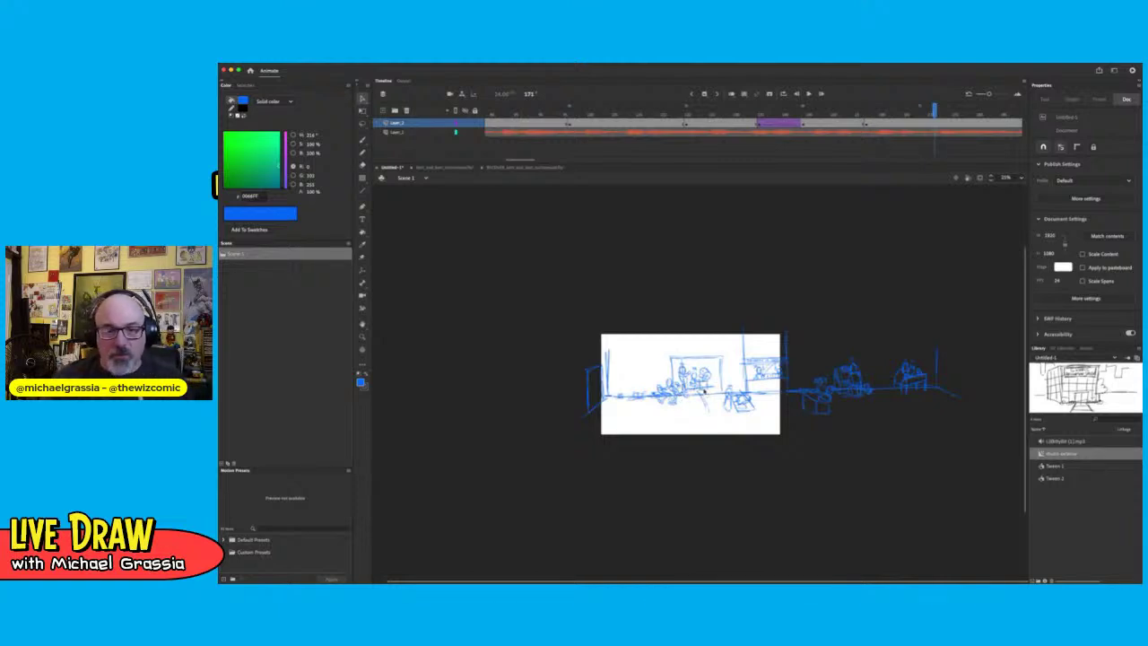
click(362, 109)
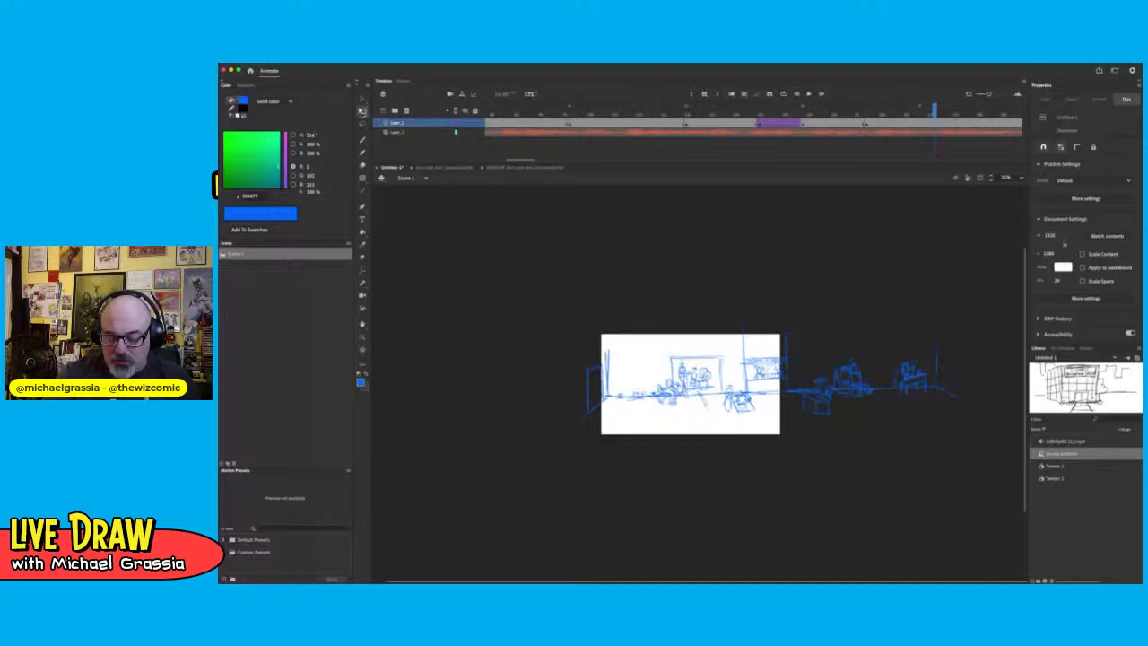
key(super+a)
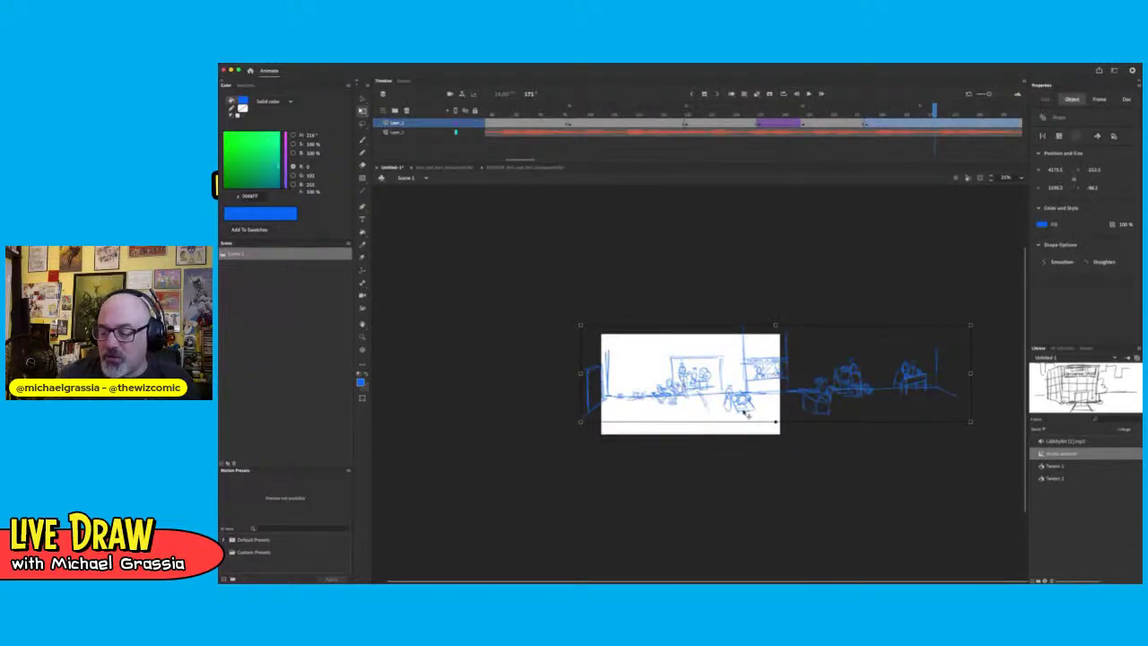
drag(747, 412, 773, 409)
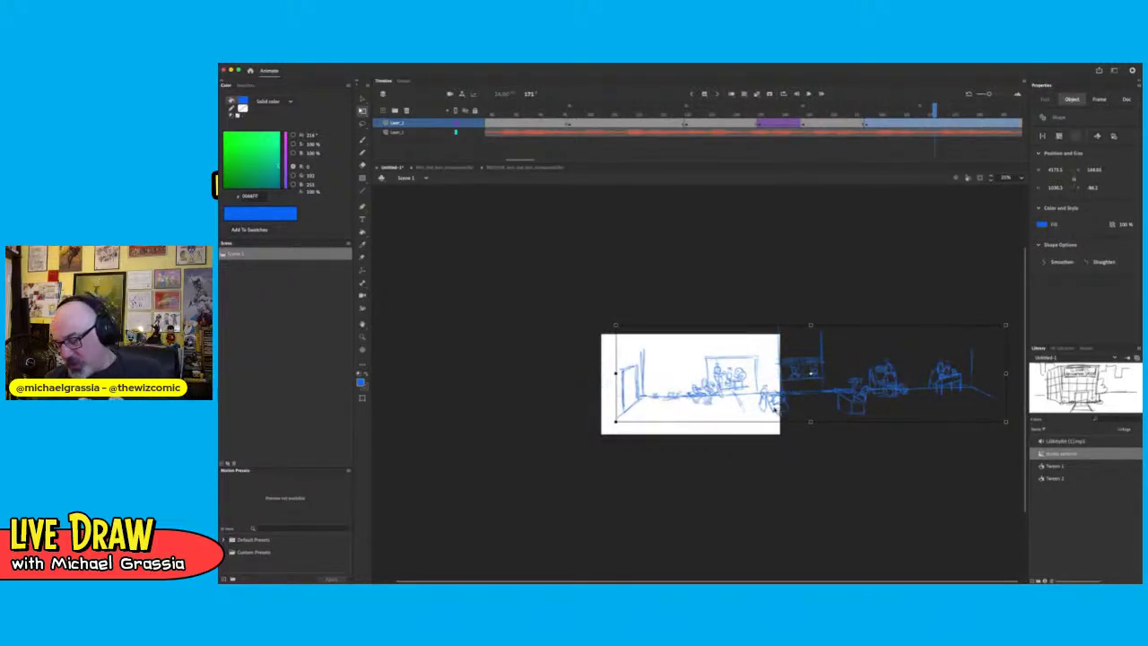
Deselect the drawing and sketch a slanted rectangular sign panel on the upper part of the door
key(super+=)
key(super+=)
scroll(775, 410, up, 2)
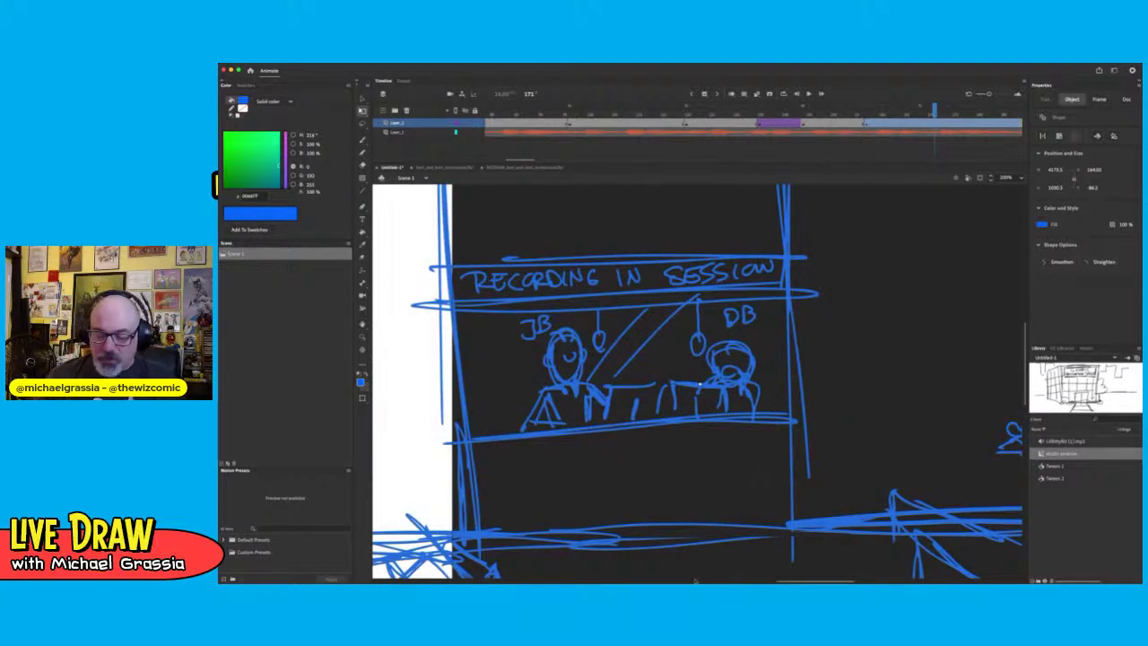
drag(846, 581, 664, 575)
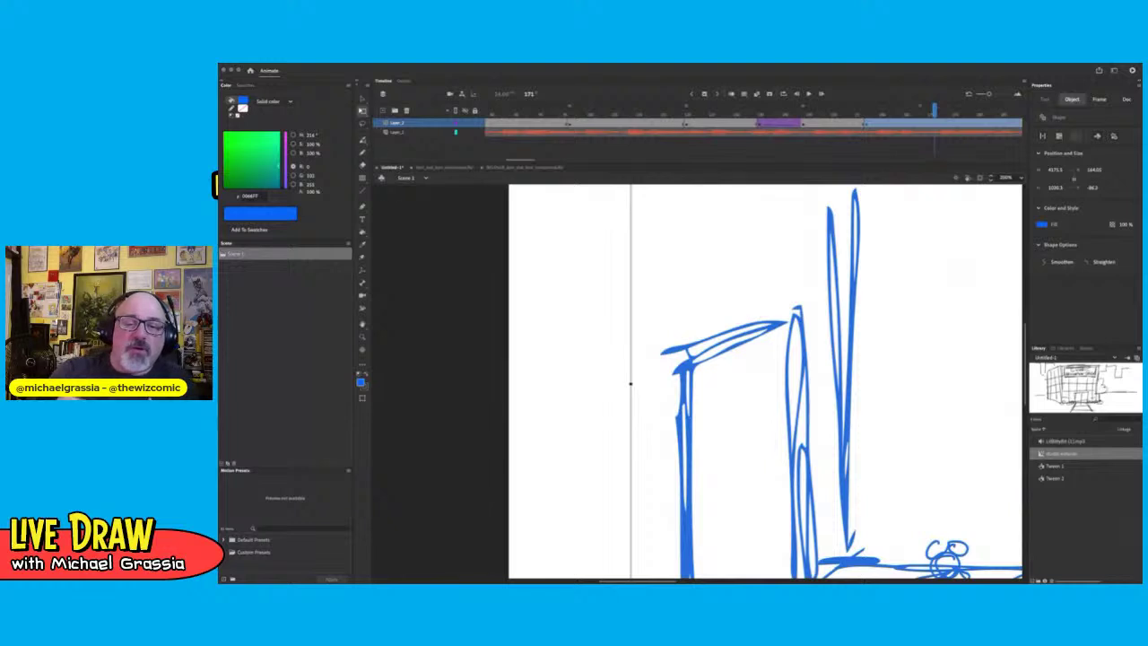
click(711, 411)
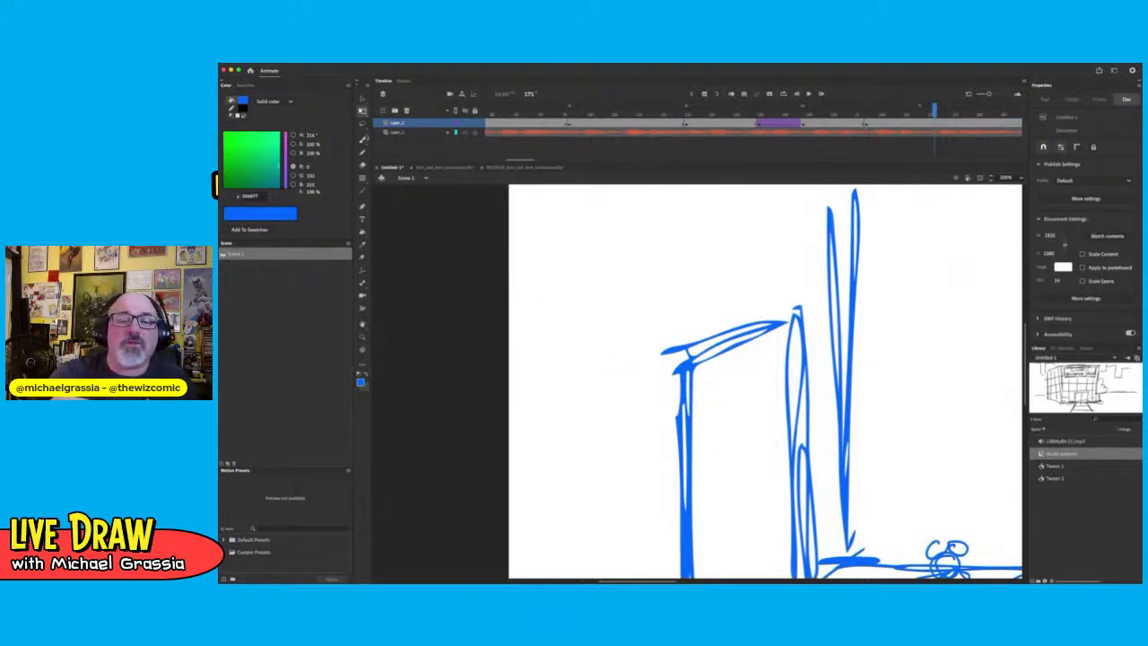
click(363, 139)
mouse_move(708, 380)
mouse_down()
mouse_move(707, 454)
mouse_move(744, 367)
mouse_move(777, 350)
mouse_up()
drag(782, 348, 778, 440)
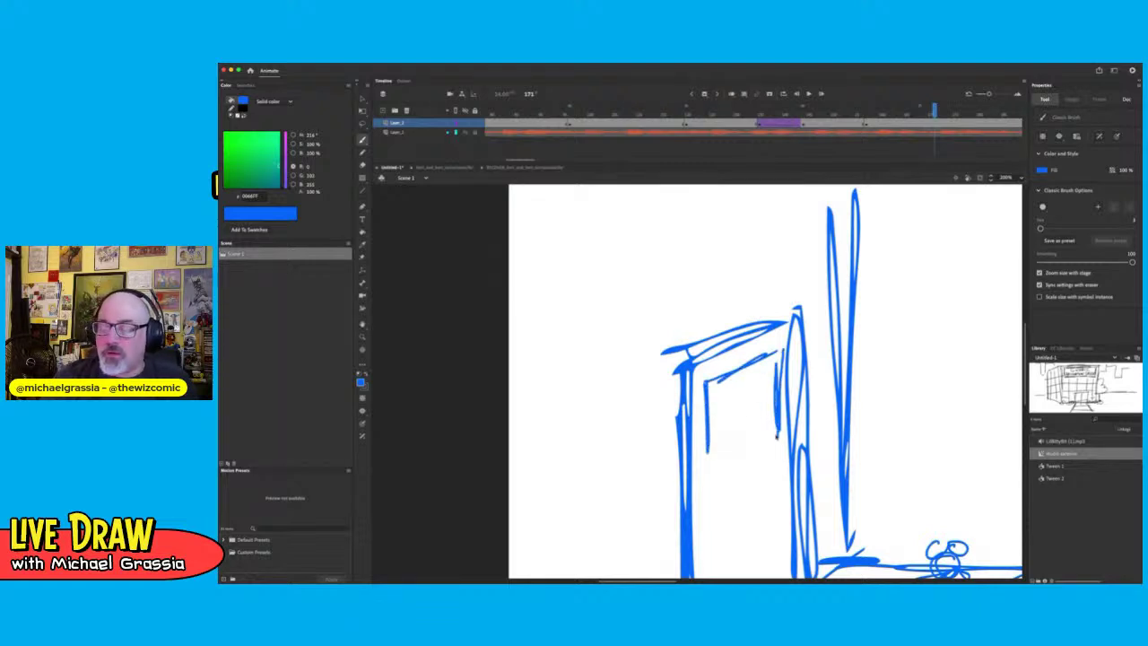
drag(707, 457, 775, 420)
Handwrite WRITER'S ROOM on two lines inside the door's sign panel
mouse_move(714, 390)
mouse_down()
mouse_move(727, 385)
mouse_move(728, 400)
mouse_up()
drag(726, 384, 745, 393)
mouse_move(740, 377)
mouse_down()
mouse_move(754, 387)
mouse_move(774, 380)
mouse_move(730, 415)
mouse_up()
mouse_move(730, 415)
mouse_down()
mouse_move(738, 421)
mouse_move(740, 405)
mouse_up()
drag(750, 401, 769, 411)
drag(758, 398, 764, 409)
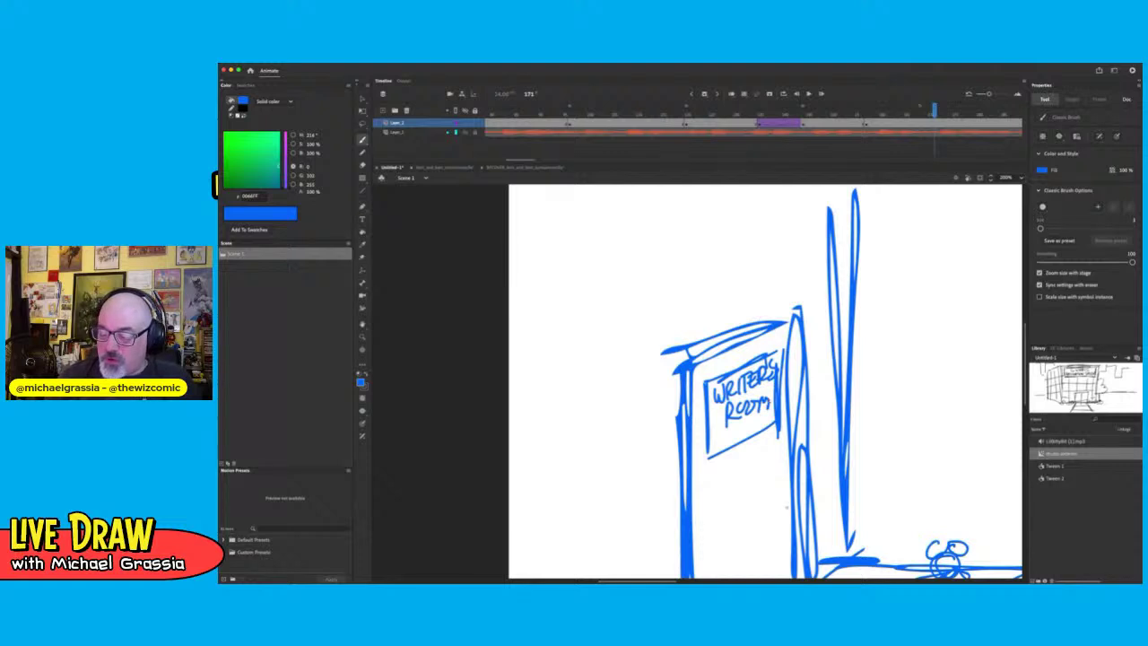
drag(782, 494, 784, 517)
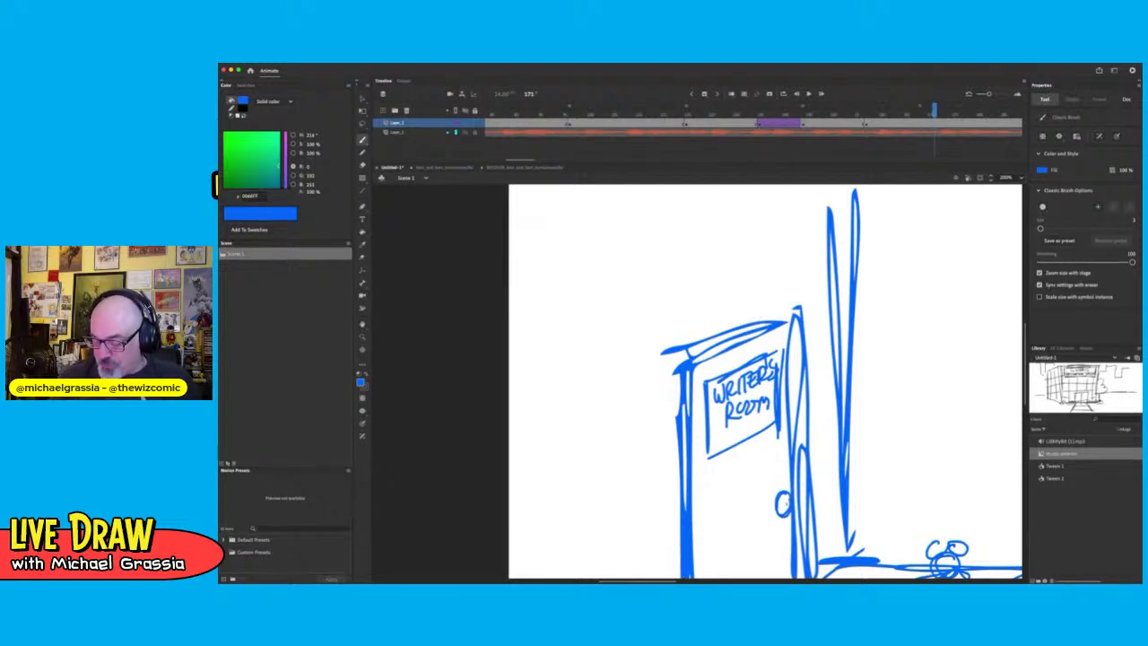
key(super+z)
key(super+z)
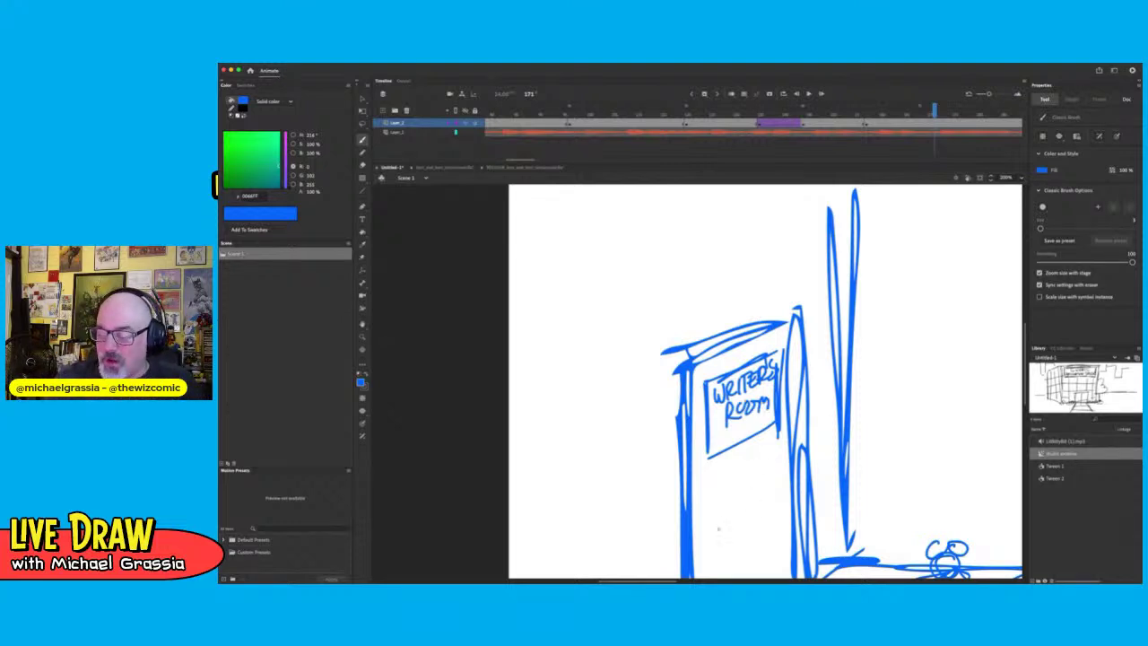
Sketch a round doorknob near the left edge of the writers' room door, below the sign
mouse_move(712, 516)
mouse_down()
mouse_move(723, 531)
mouse_move(714, 517)
mouse_up()
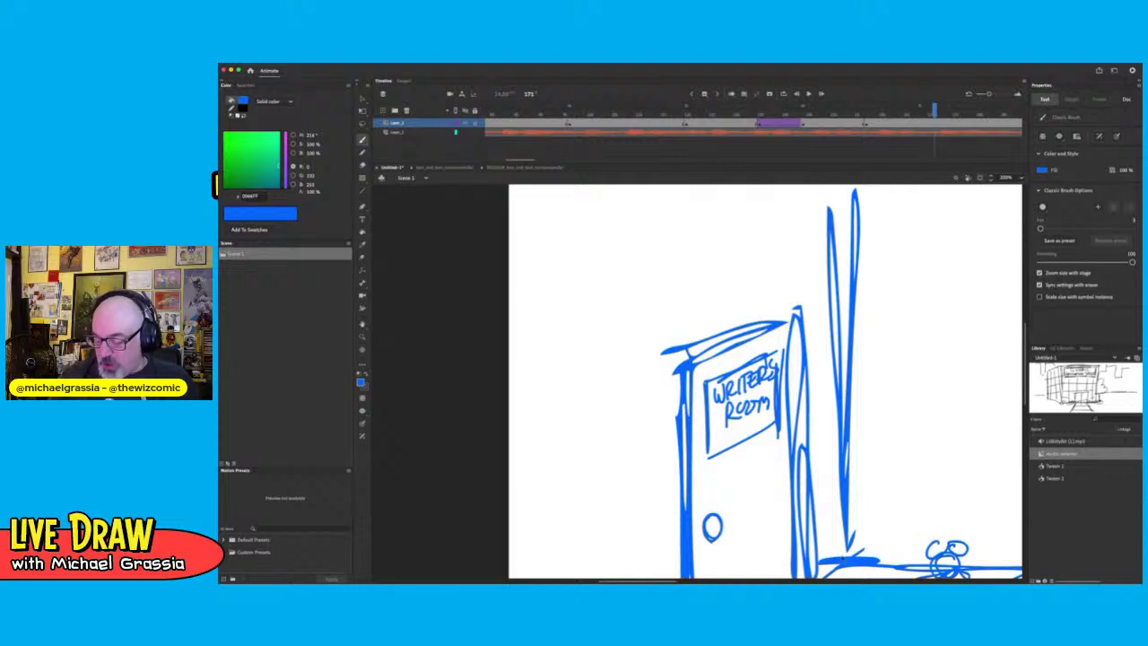
Select the whole studio interior drawing and move it left so its right end lies on the stage
key(super+minus)
key(super+minus)
key(super+minus)
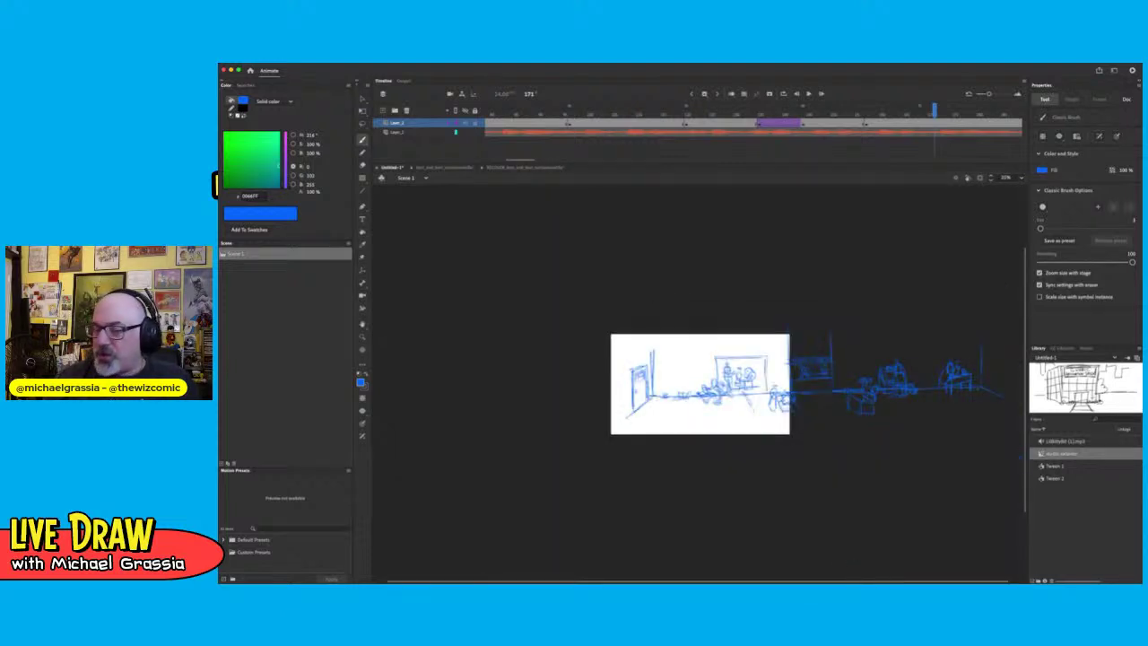
key(v)
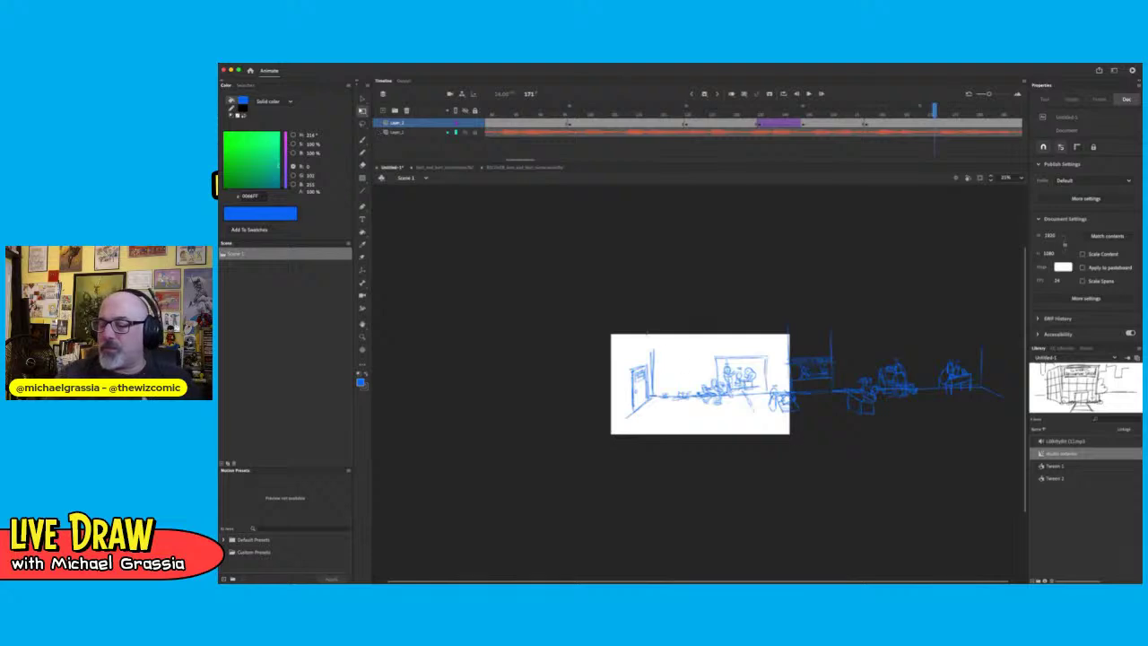
click(692, 418)
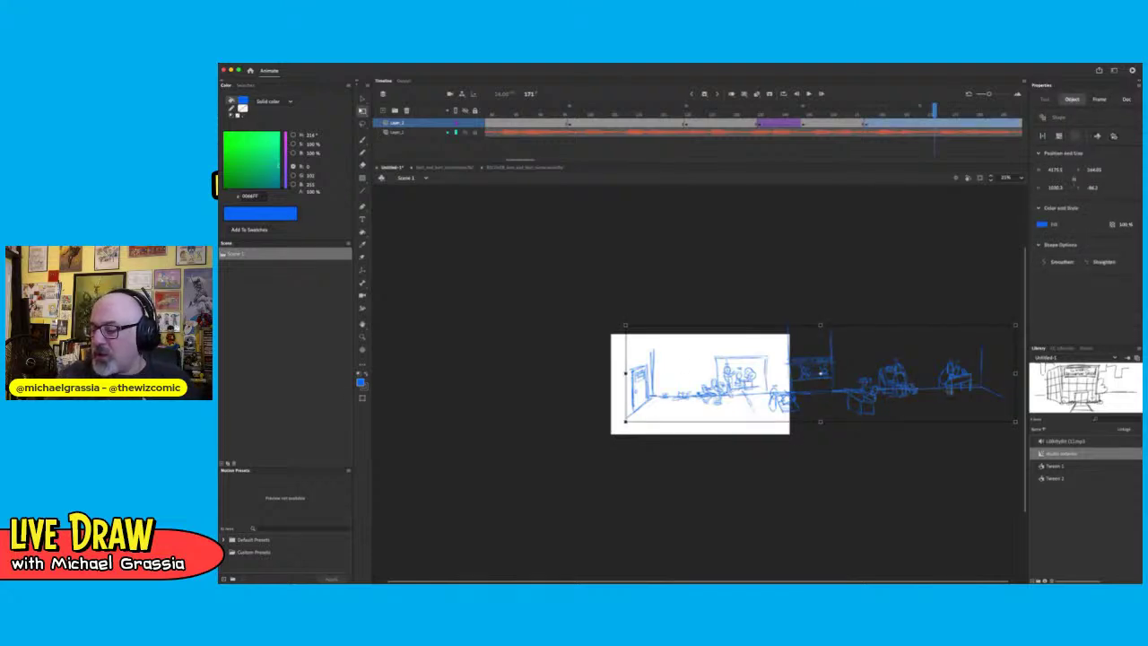
mouse_move(960, 393)
mouse_down()
mouse_move(682, 406)
mouse_move(736, 406)
mouse_up()
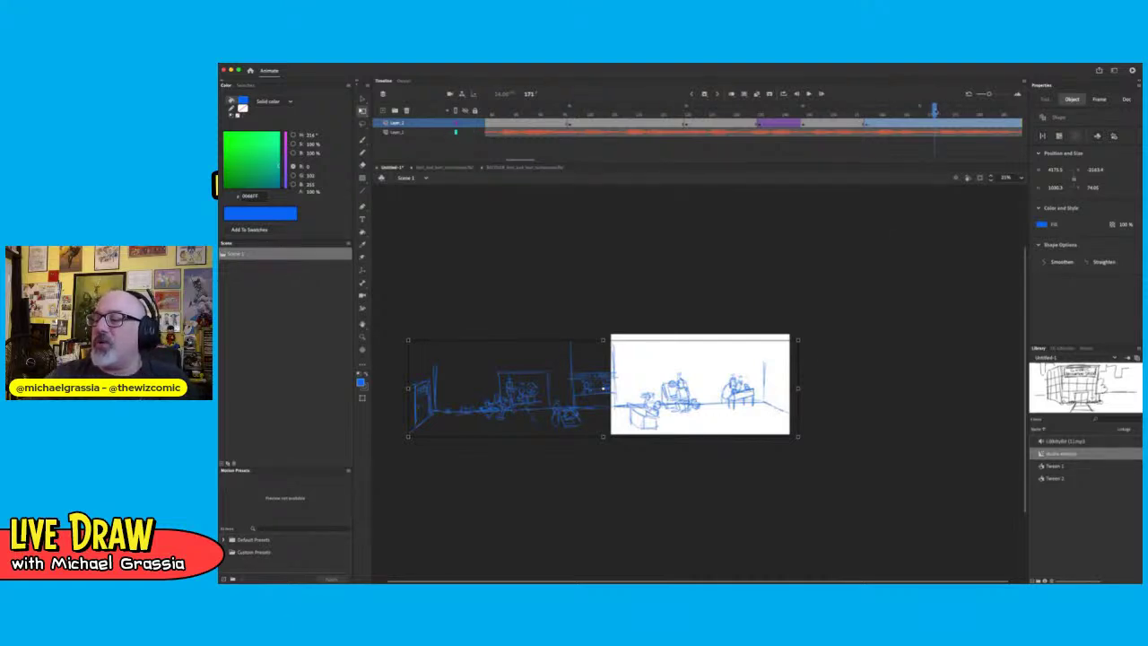
Scrub ahead along the soundtrack and insert a keyframe at frame 360 on the drawing layer
click(939, 110)
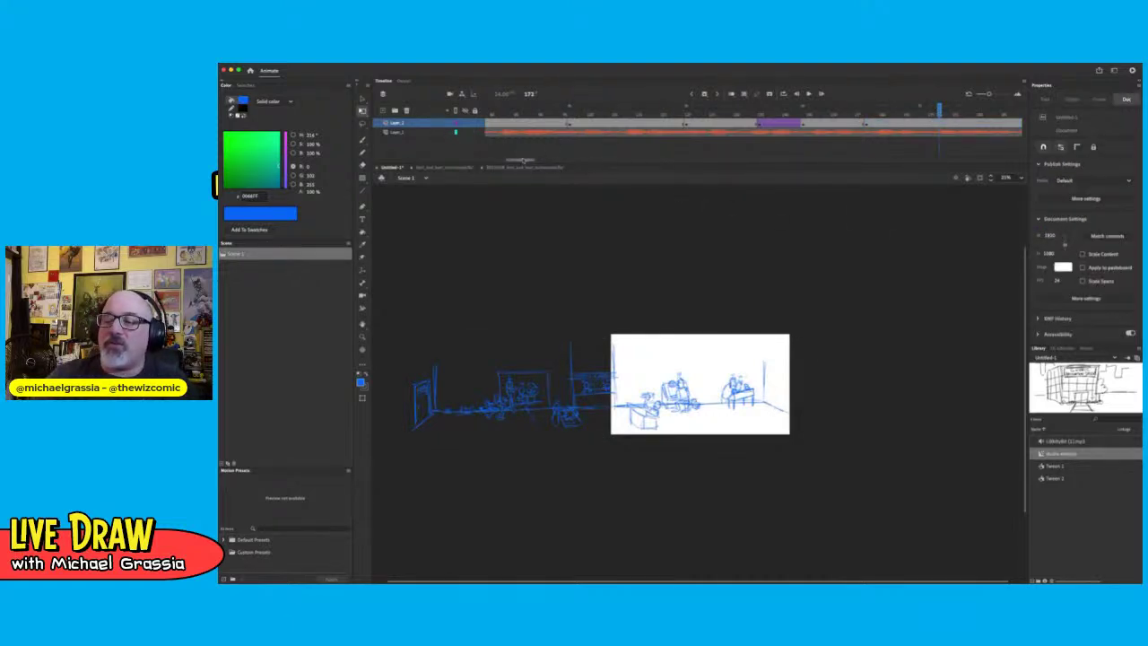
drag(531, 160, 667, 174)
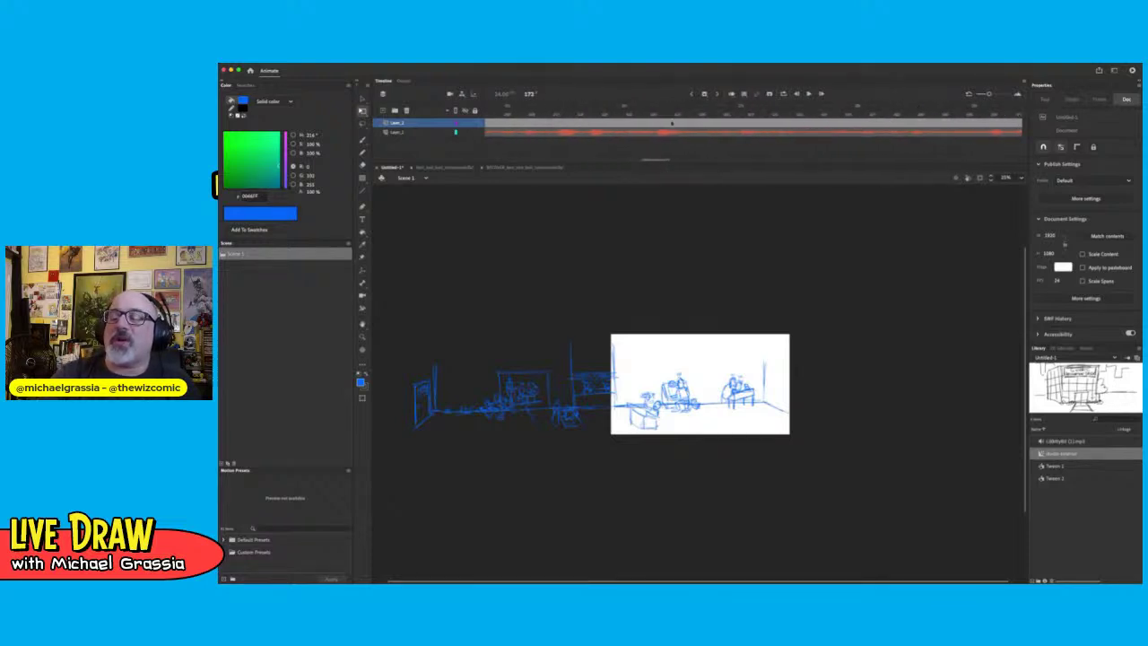
drag(669, 111, 569, 110)
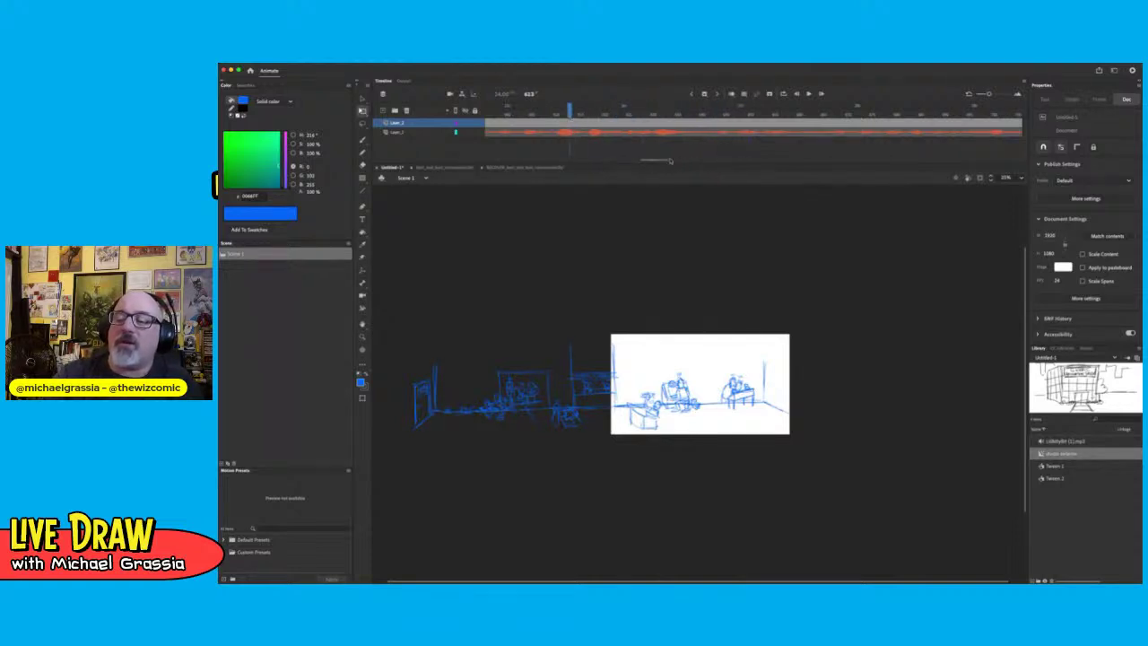
drag(669, 161, 589, 164)
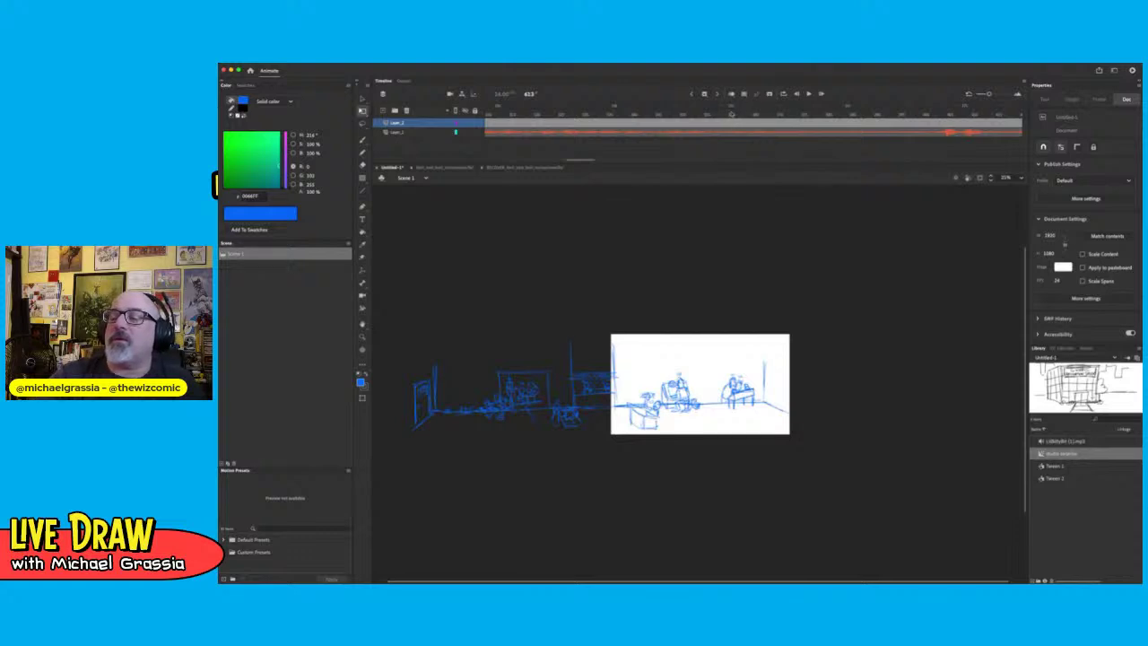
click(733, 114)
drag(732, 110, 852, 156)
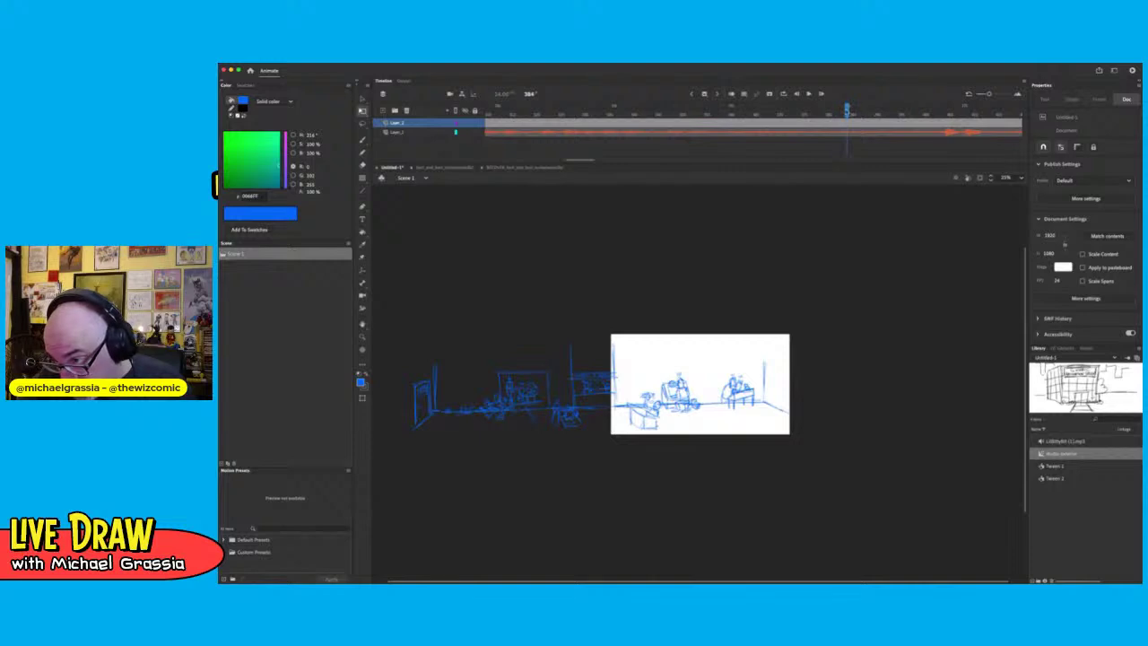
drag(848, 155, 731, 164)
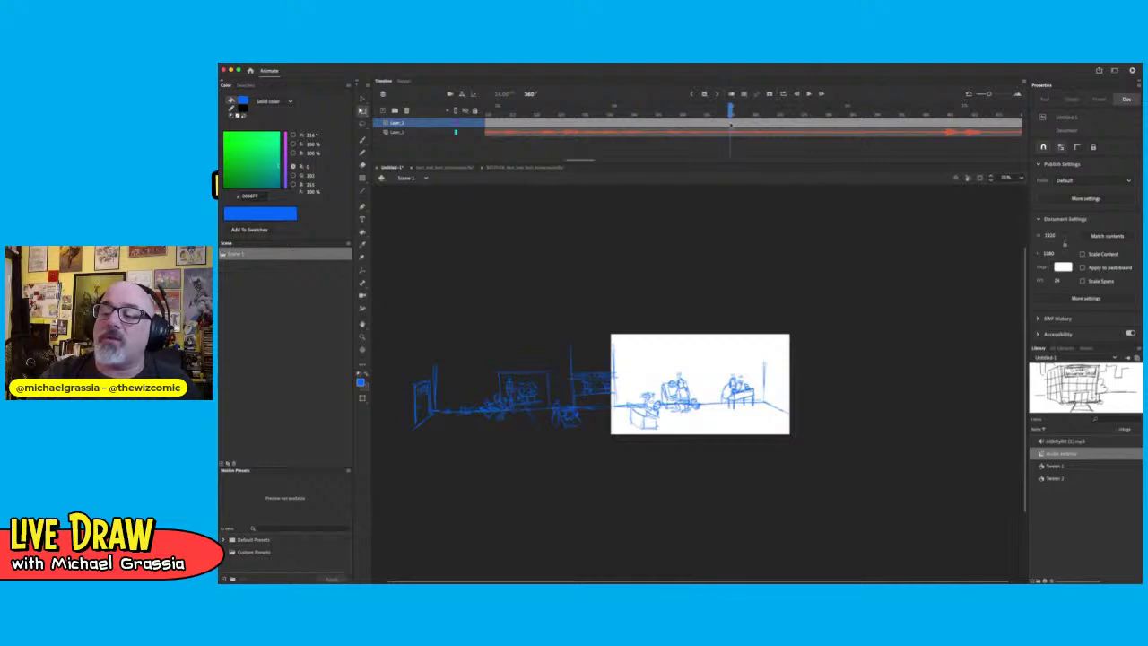
click(731, 122)
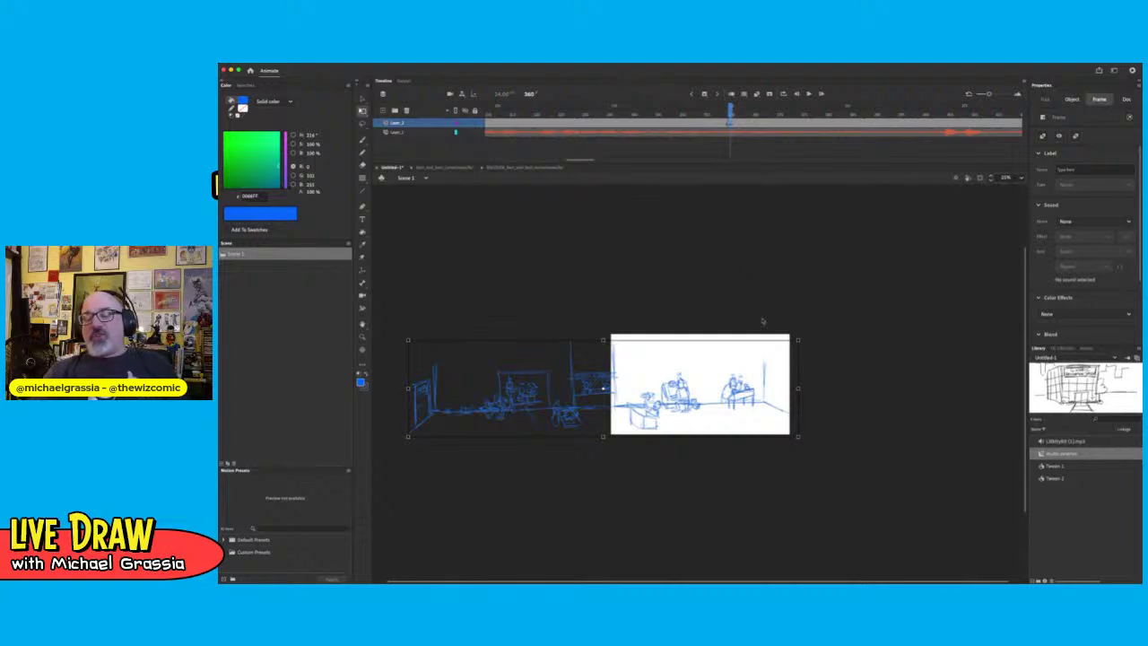
Create a classic tween on the studio interior span leading up to the keyframe at frame 360
drag(730, 111, 507, 111)
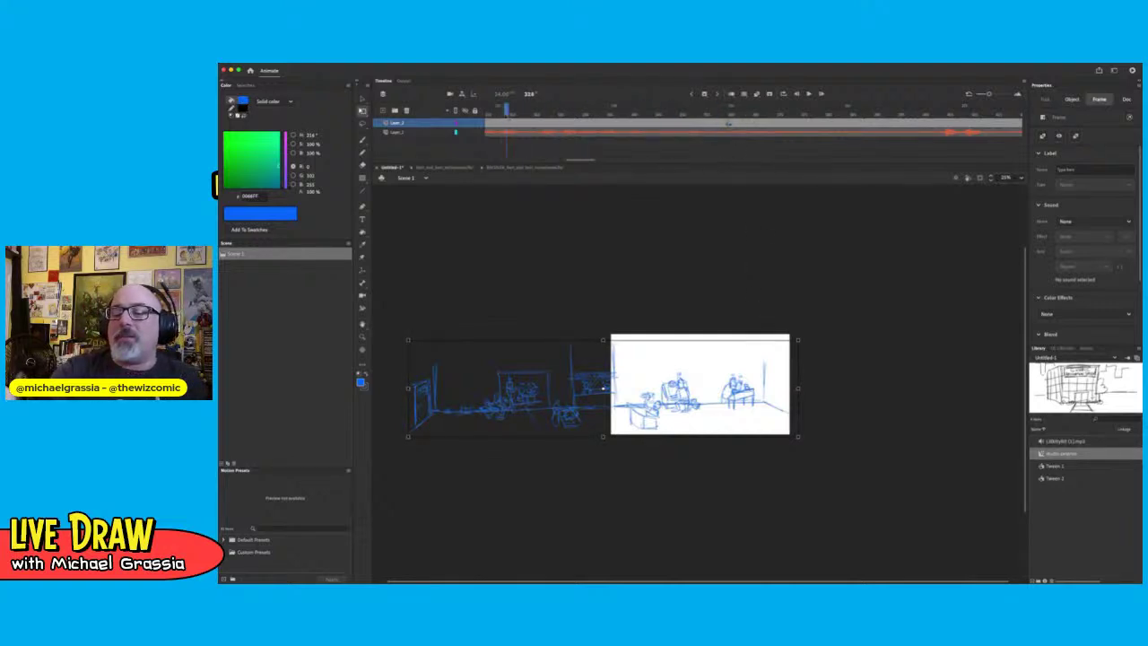
click(521, 111)
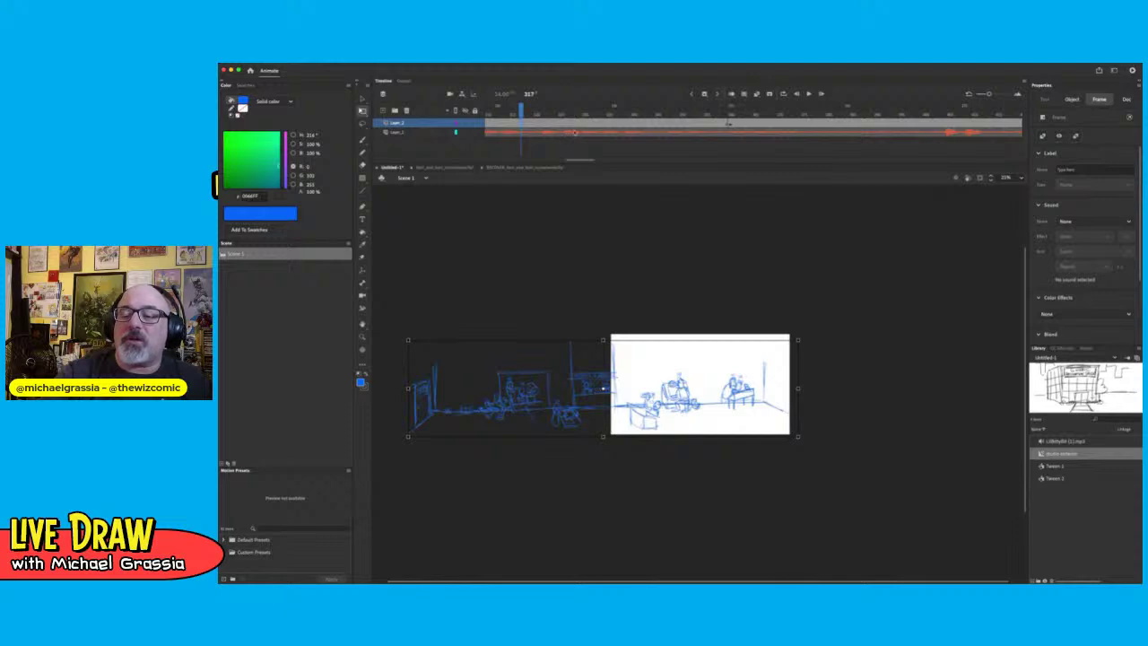
click(742, 343)
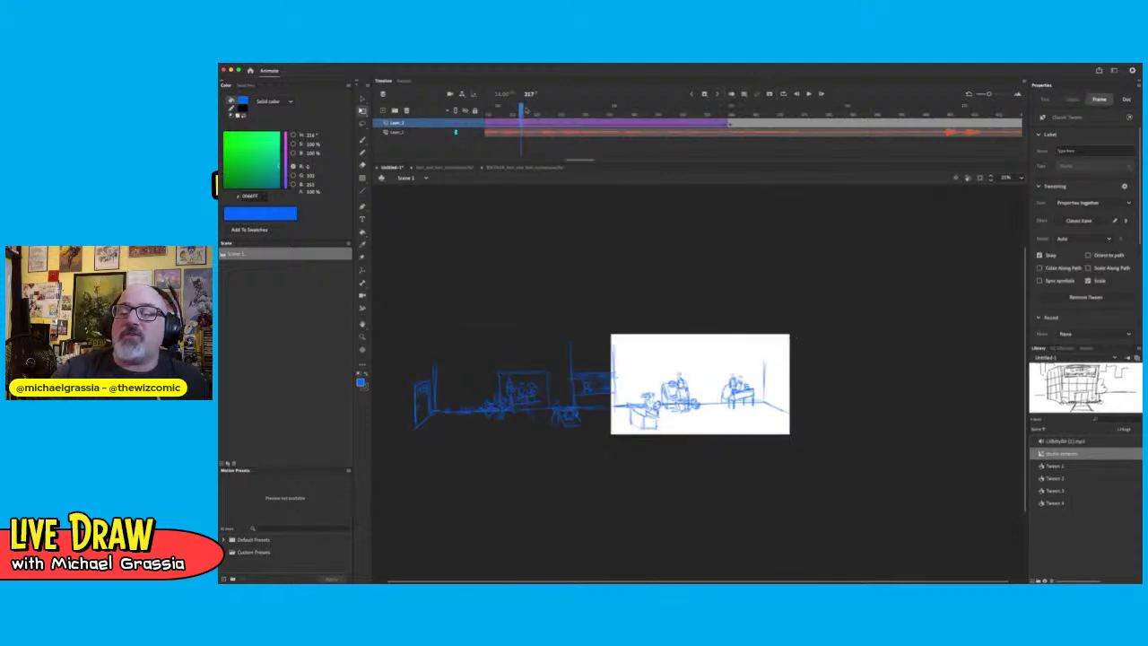
At frame 360, move the studio drawing right until the writers' room door end fits on the stage
drag(524, 109, 725, 108)
click(730, 122)
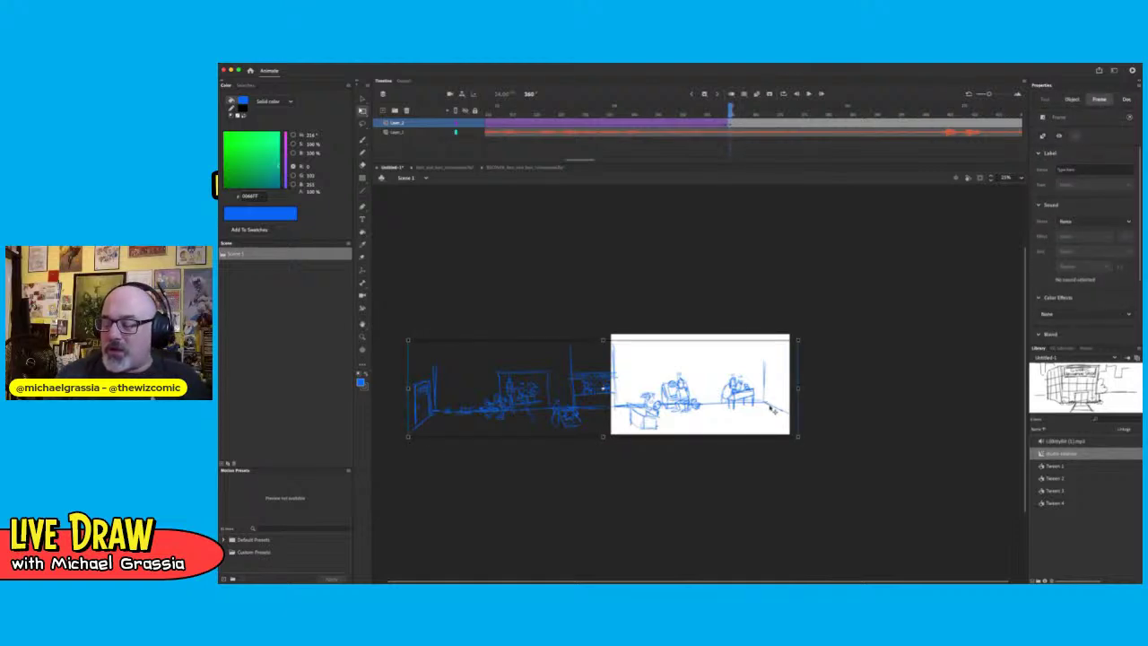
key(period)
drag(775, 411, 969, 392)
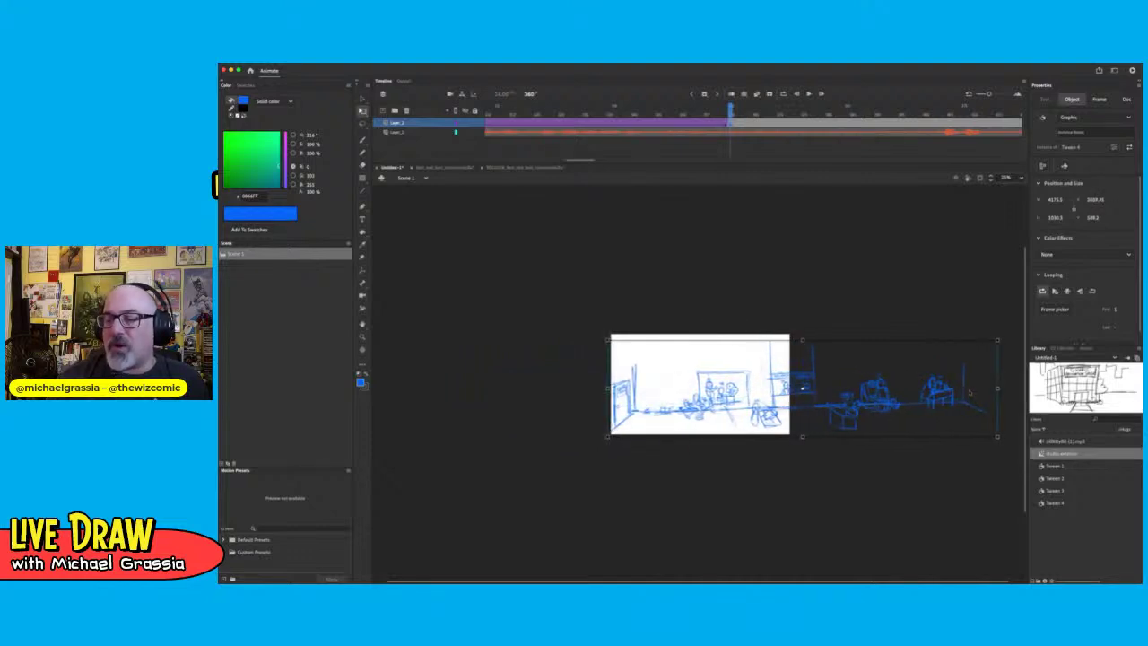
Play the cartoon from the first frame through the studio interior pan and scrub around the pan's end at frame 360
mouse_move(730, 110)
mouse_down()
mouse_move(455, 136)
mouse_move(583, 136)
mouse_move(386, 157)
mouse_up()
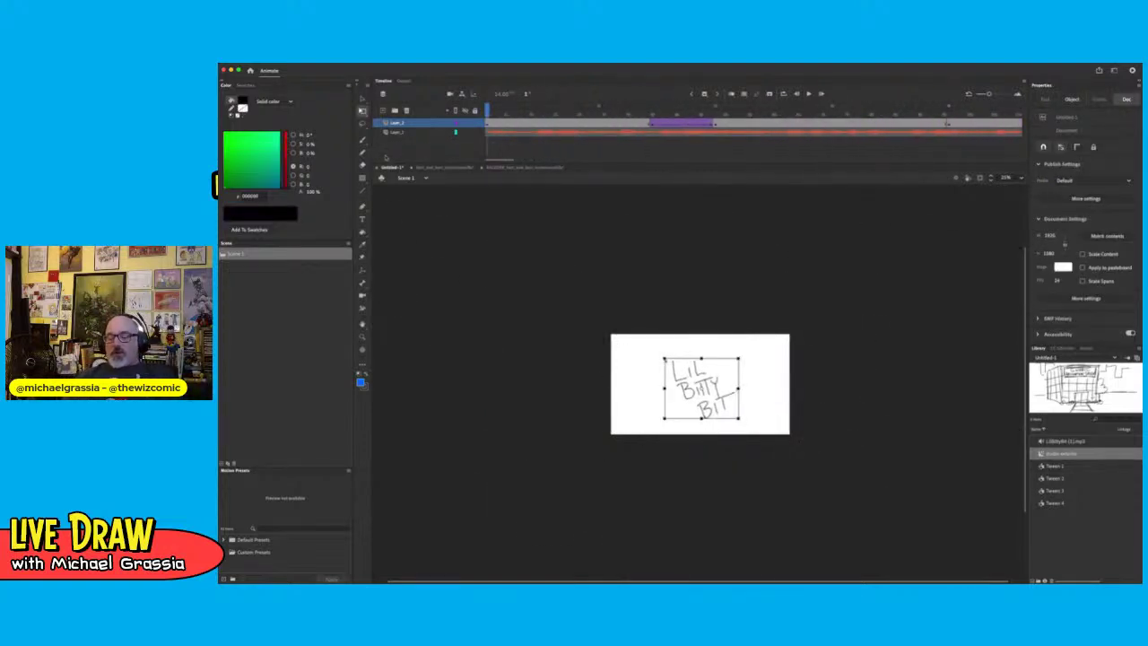
key(Return)
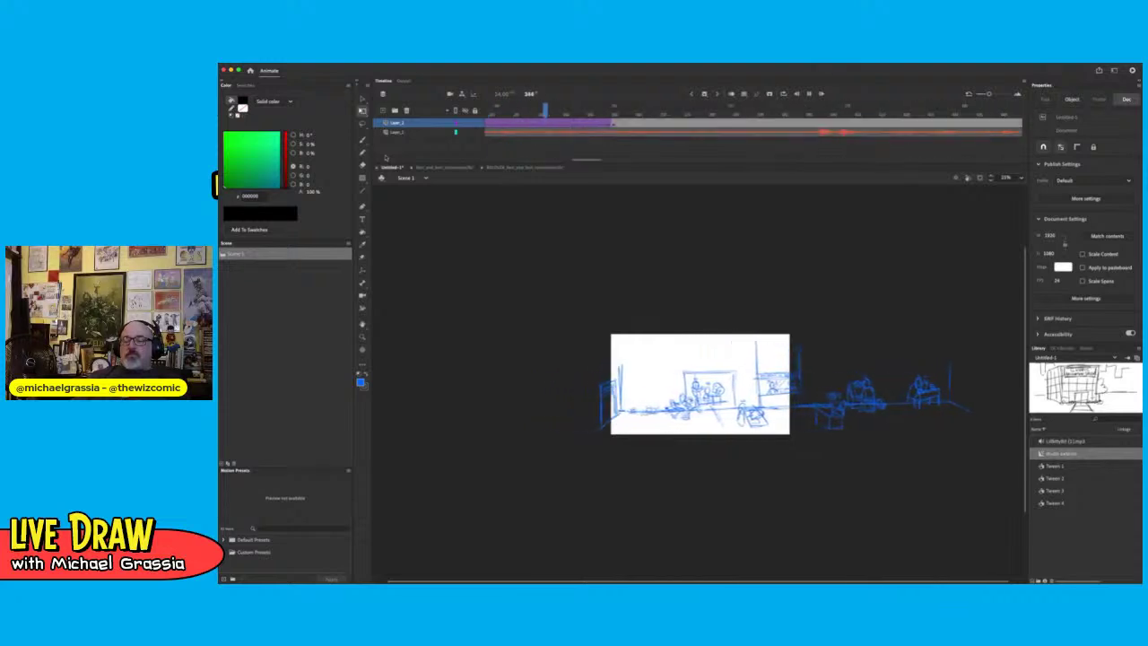
key(Return)
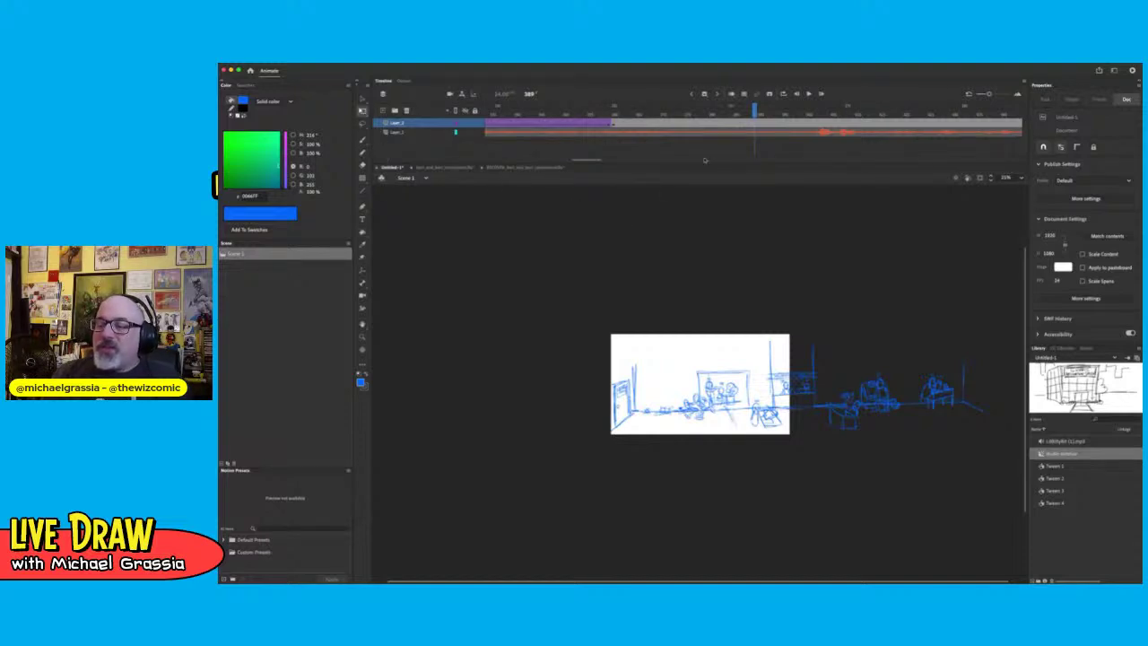
mouse_move(755, 110)
mouse_down()
mouse_move(804, 110)
mouse_move(607, 116)
mouse_move(774, 135)
mouse_up()
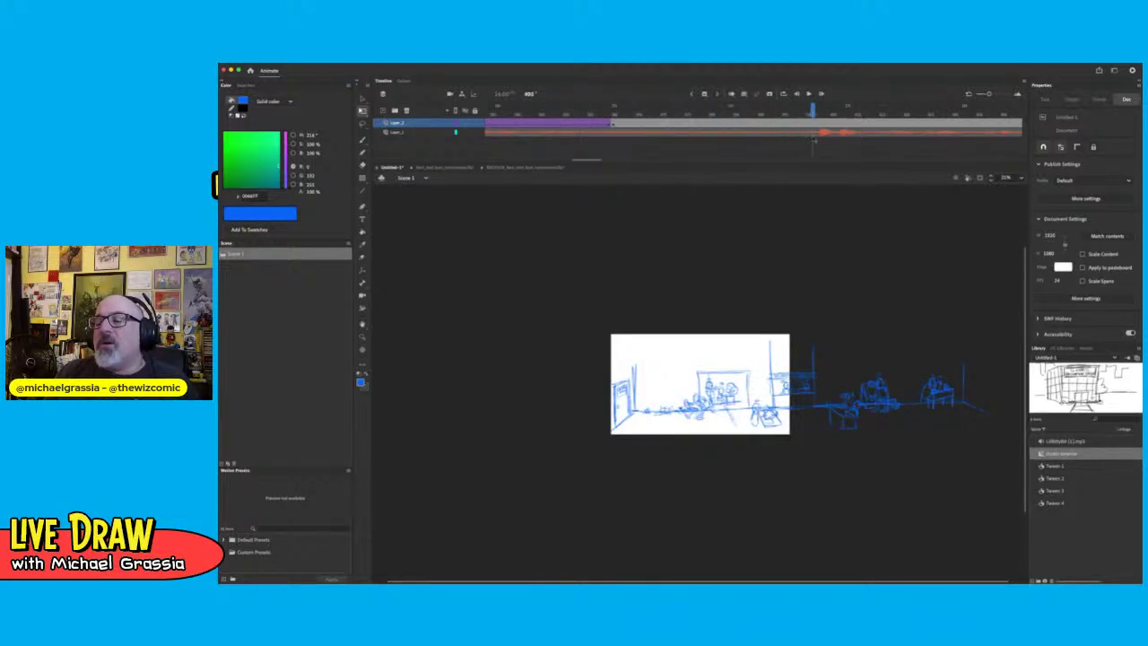
drag(861, 142, 615, 144)
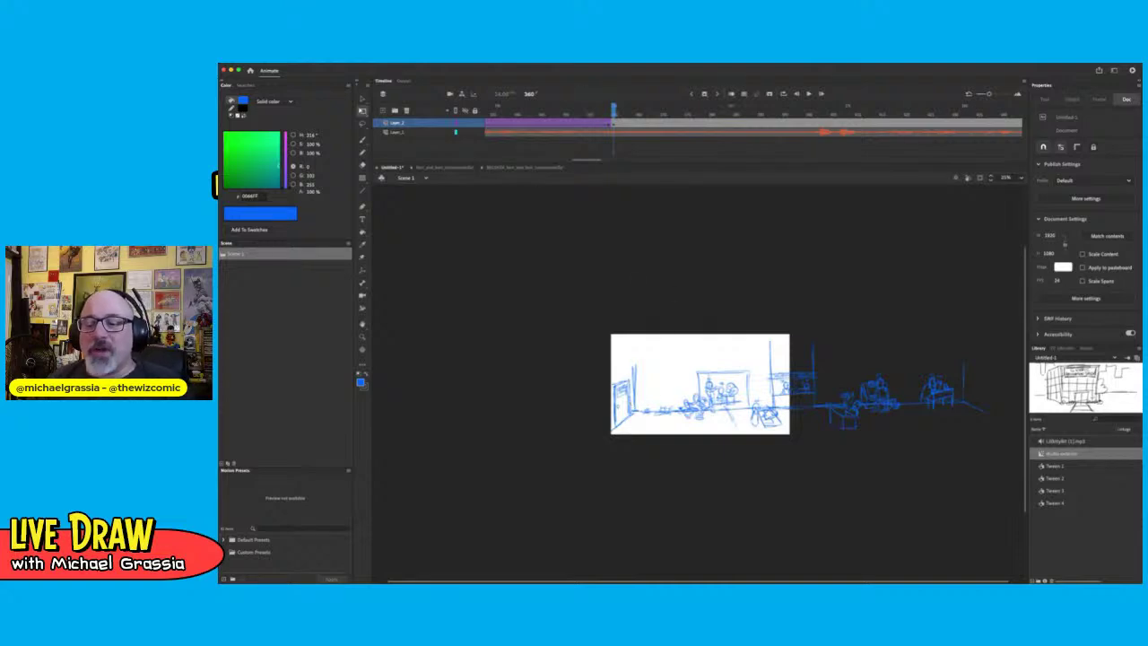
Return to the close-up of the studio exterior and insert a keyframe at frame 150 on the drawing layer
mouse_move(613, 109)
mouse_down()
mouse_move(484, 115)
mouse_move(446, 130)
mouse_up()
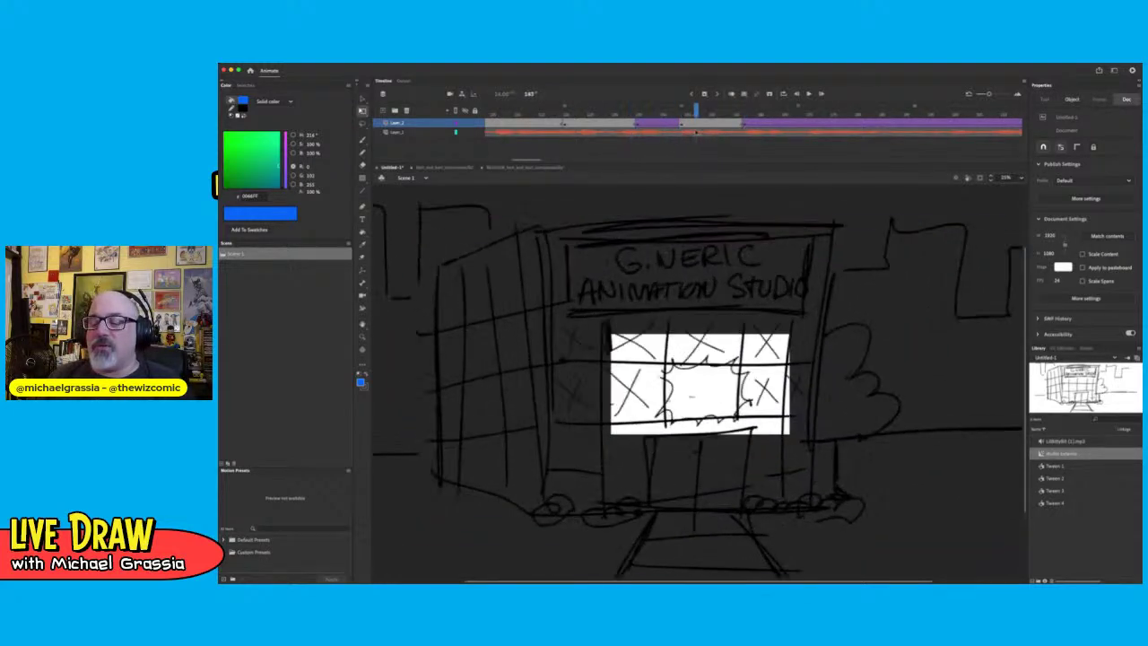
mouse_move(731, 143)
mouse_down()
mouse_move(696, 144)
mouse_move(725, 145)
mouse_move(714, 146)
mouse_up()
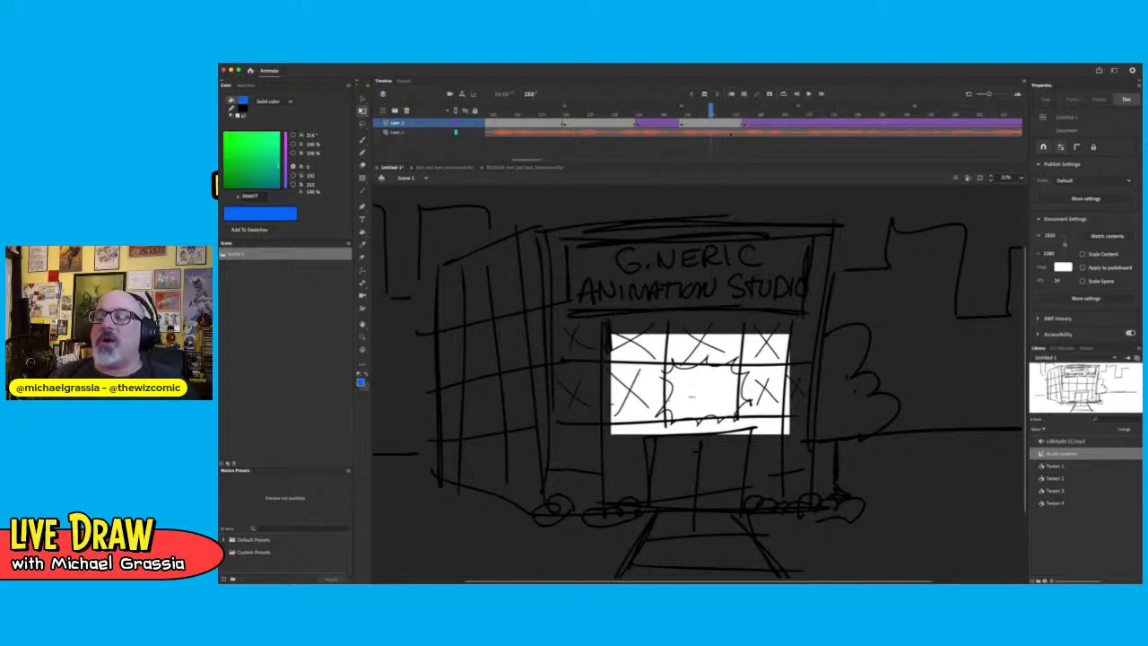
click(740, 123)
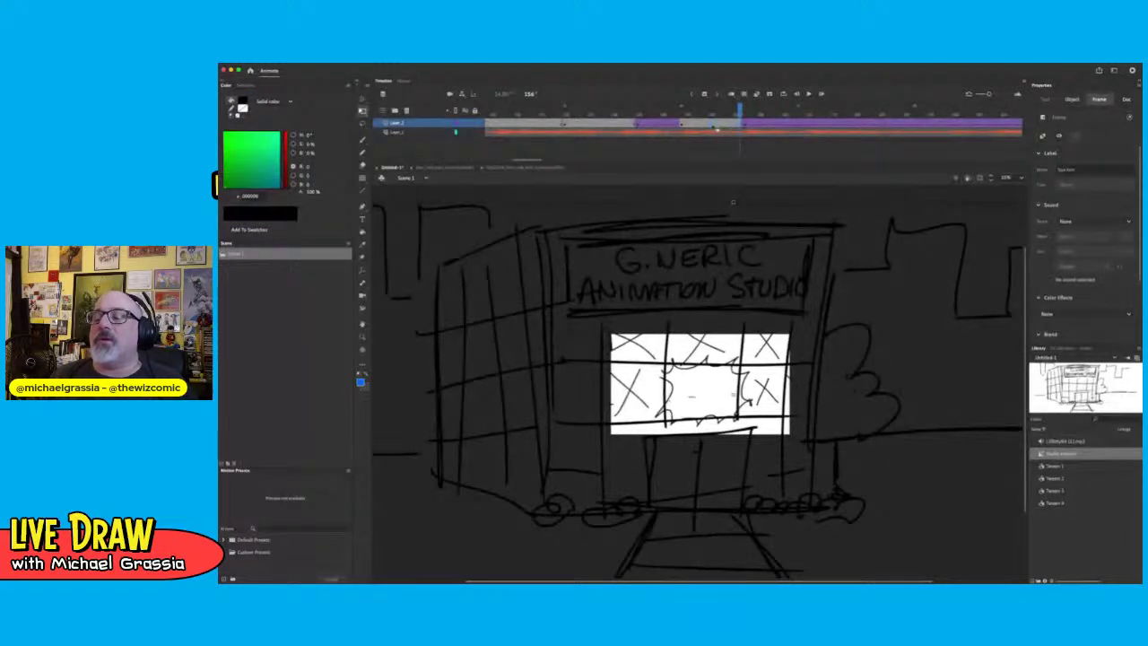
click(714, 129)
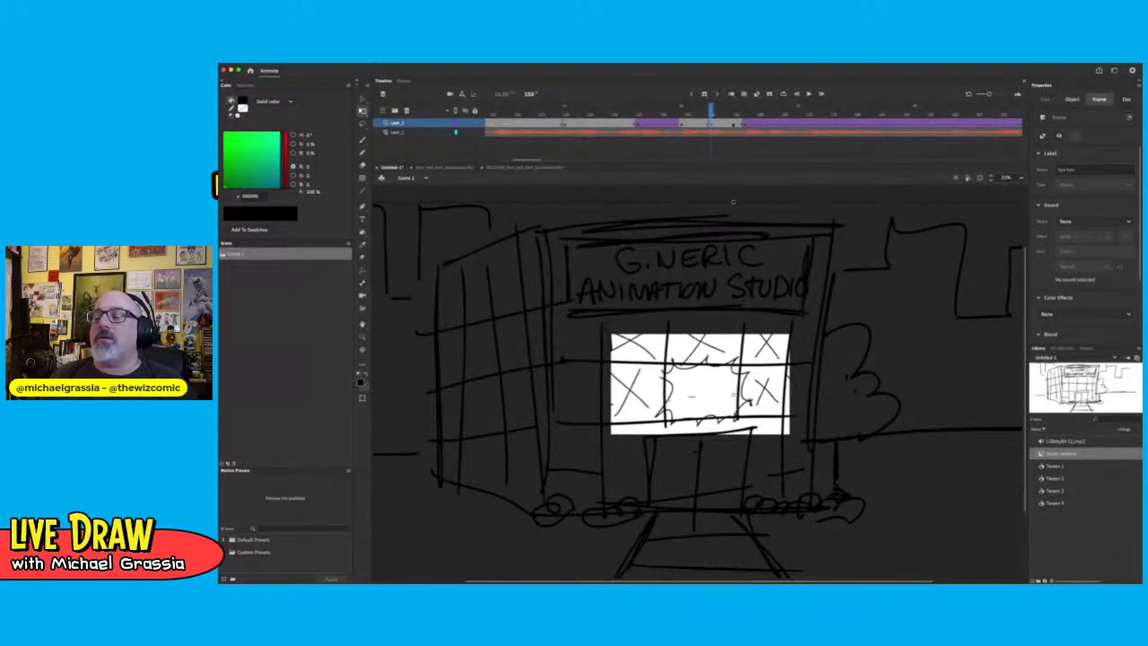
Try removing the exterior frames from 151 up to the interior shot, and play back the cut from the building shot
click(740, 126)
click(717, 126)
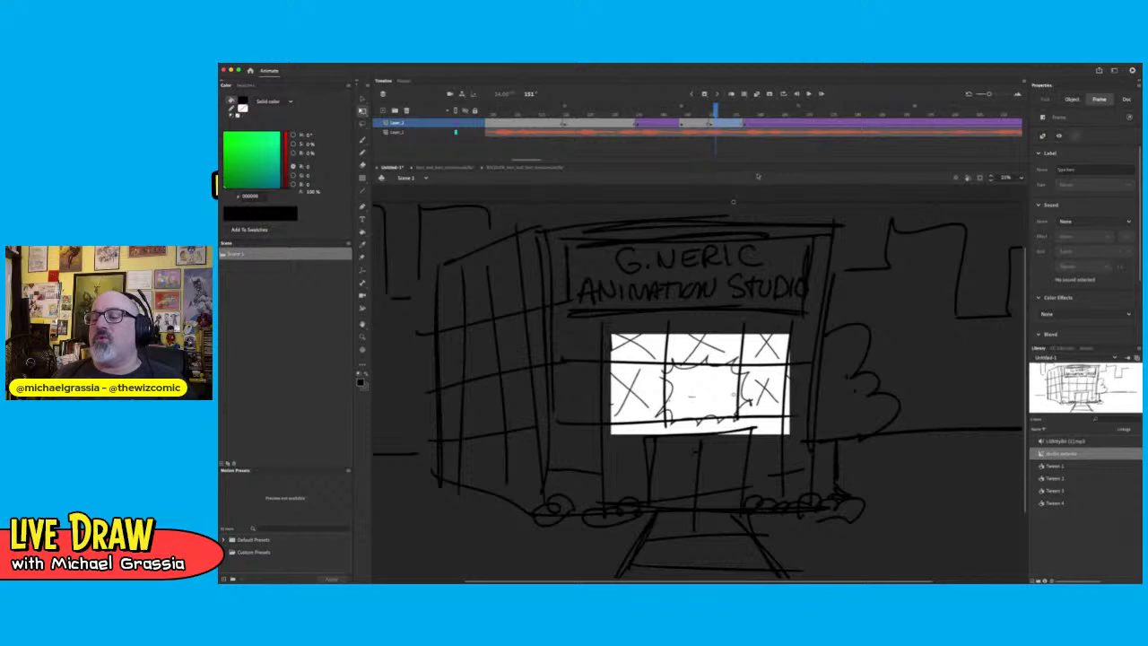
key(super+z)
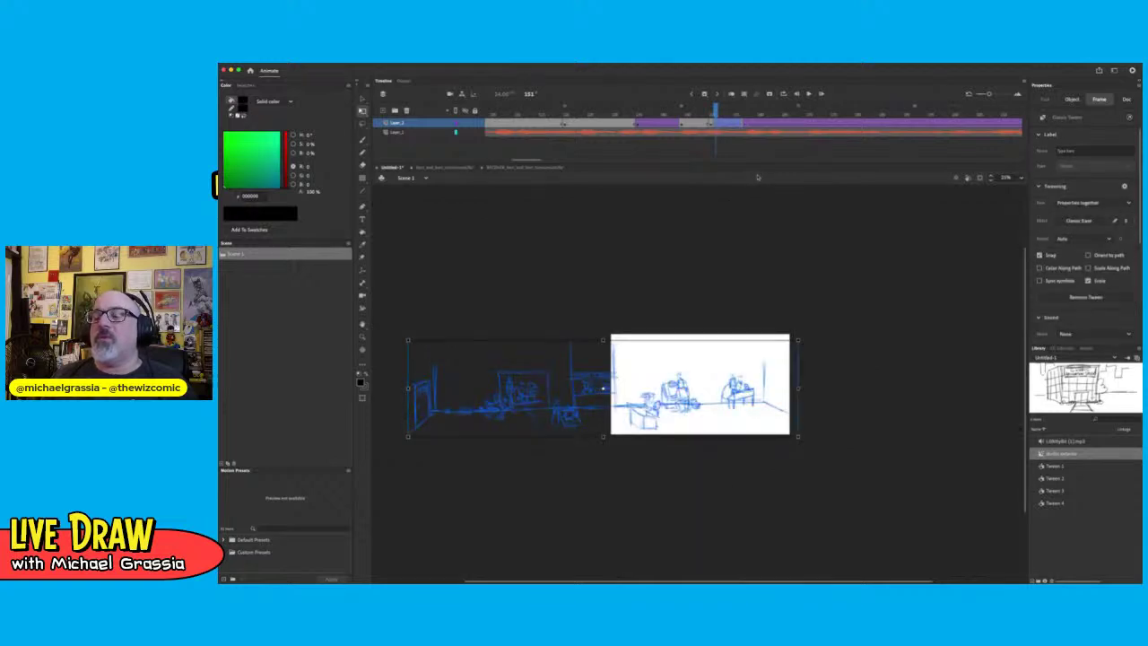
drag(715, 111, 598, 111)
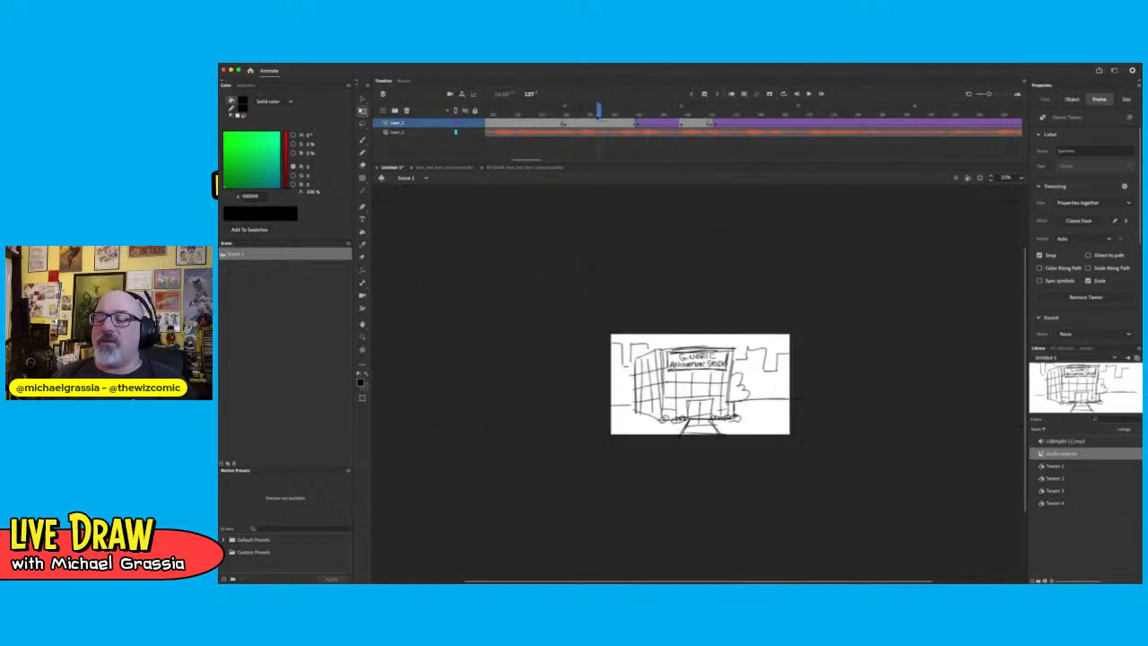
key(Return)
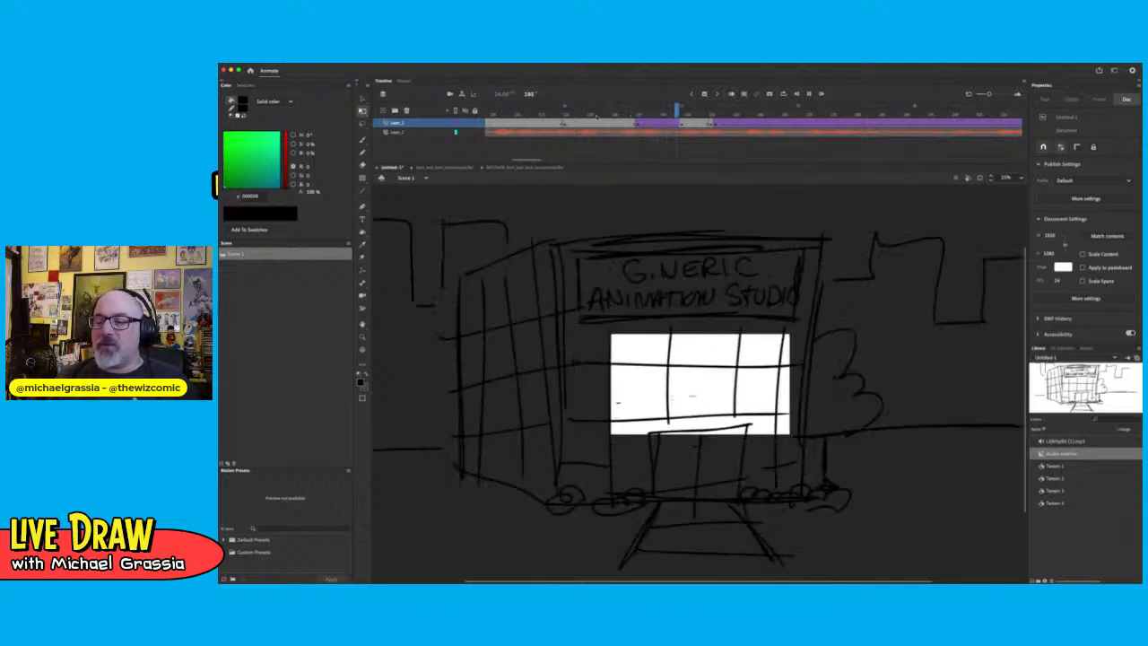
key(Return)
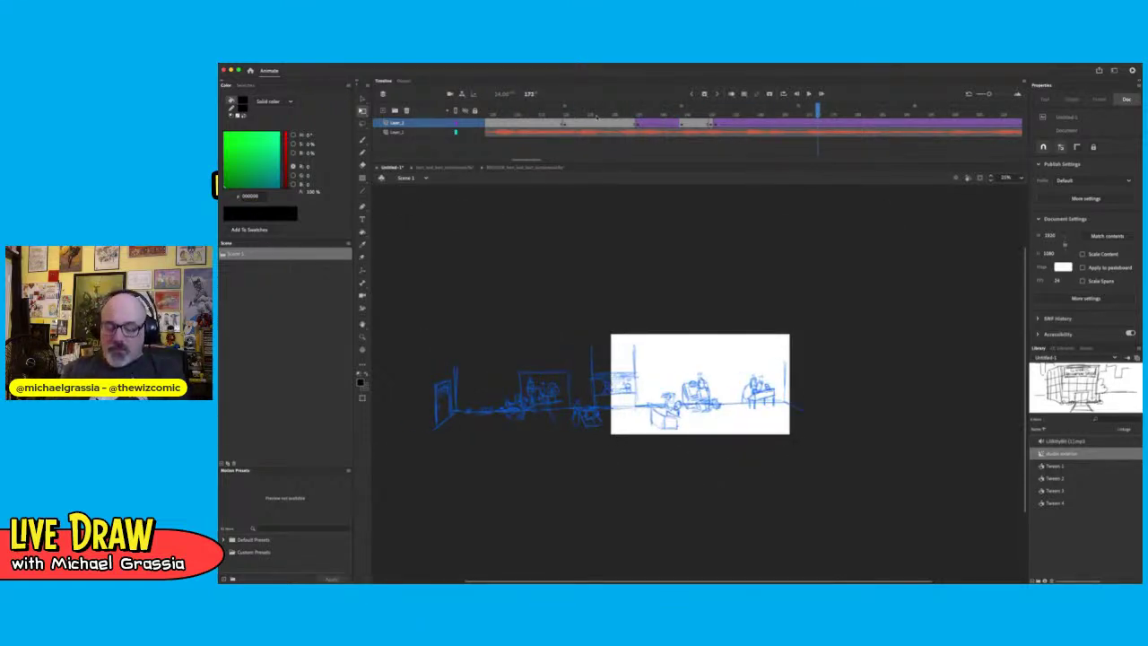
Undo the removal of the exterior frames before the interior shot
key(alt+comma)
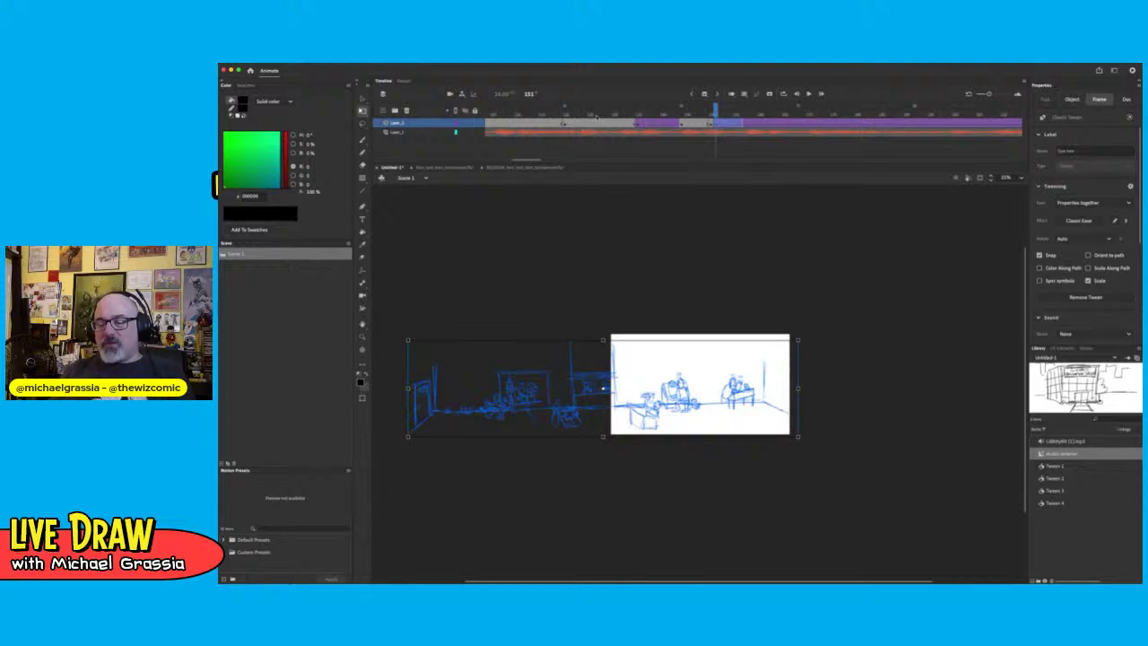
key(super+z)
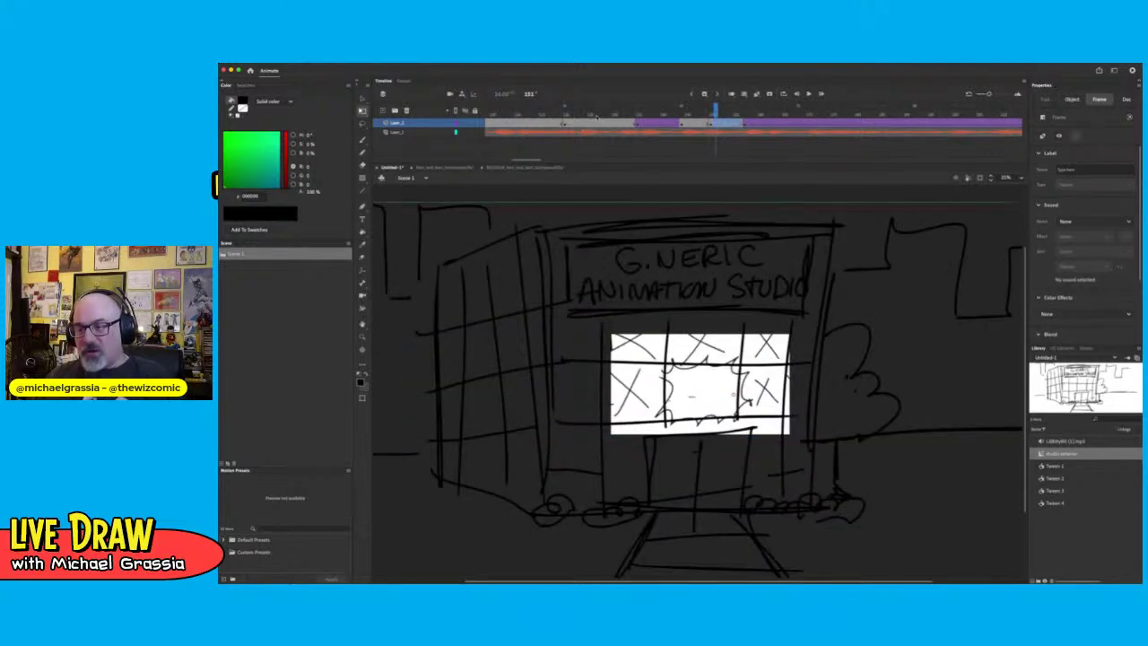
Step through the frames around the cut from the studio exterior close-up to the interior, and play from the interior's start
key(period)
key(period)
key(period)
key(period)
key(period)
key(comma)
key(comma)
key(comma)
key(comma)
key(comma)
key(comma)
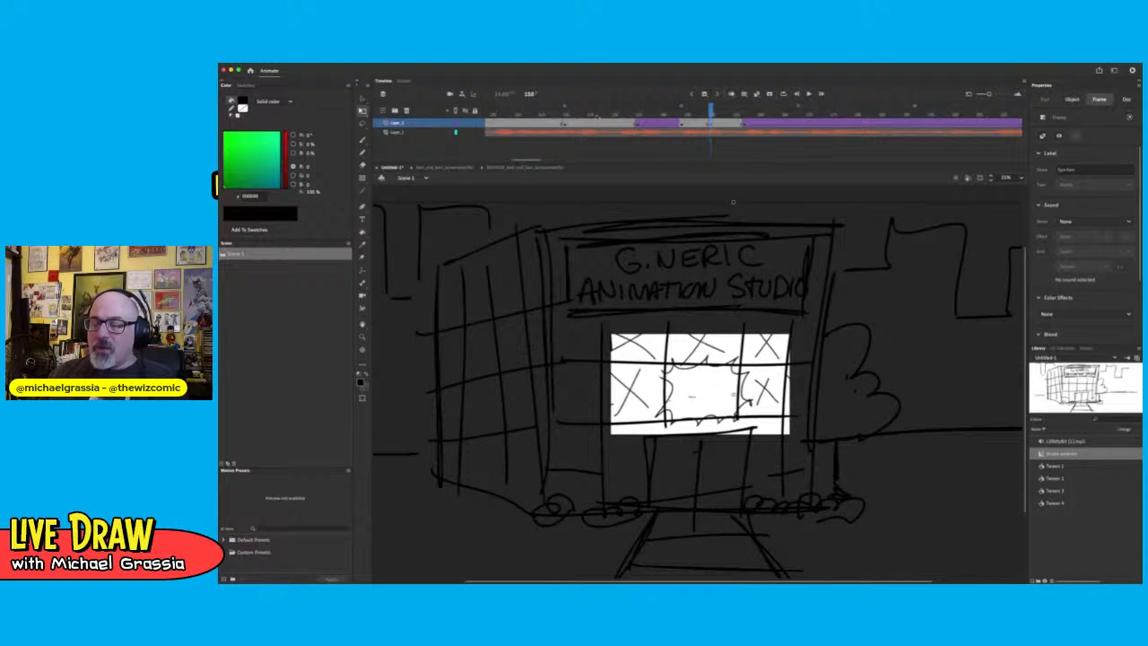
key(period)
key(period)
key(period)
key(period)
key(period)
key(period)
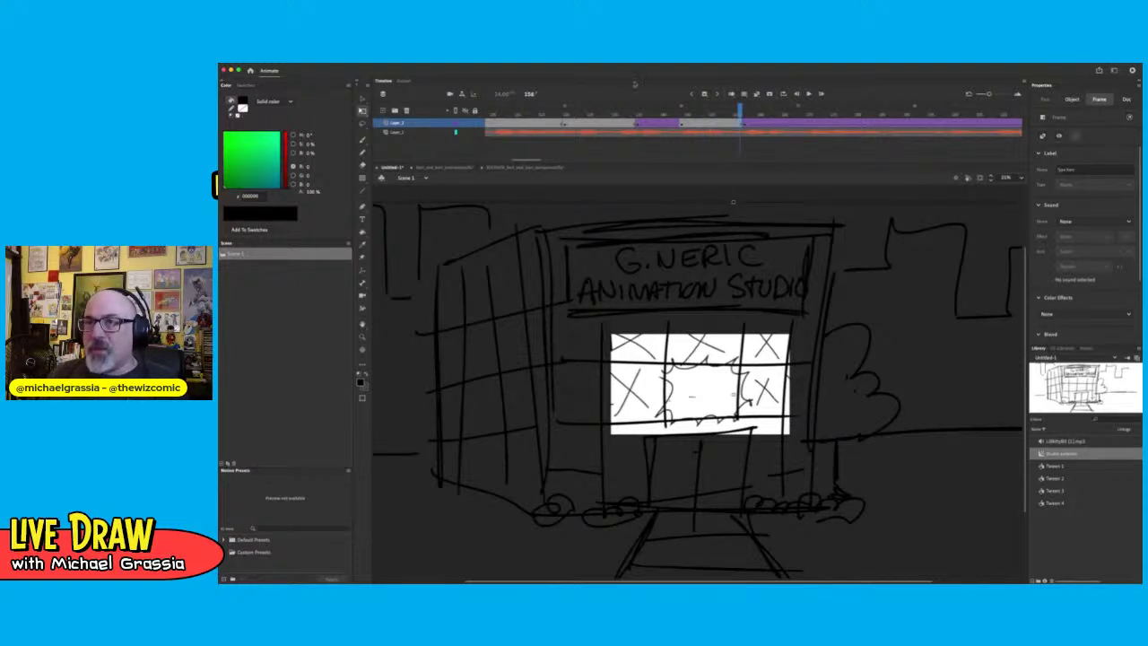
key(period)
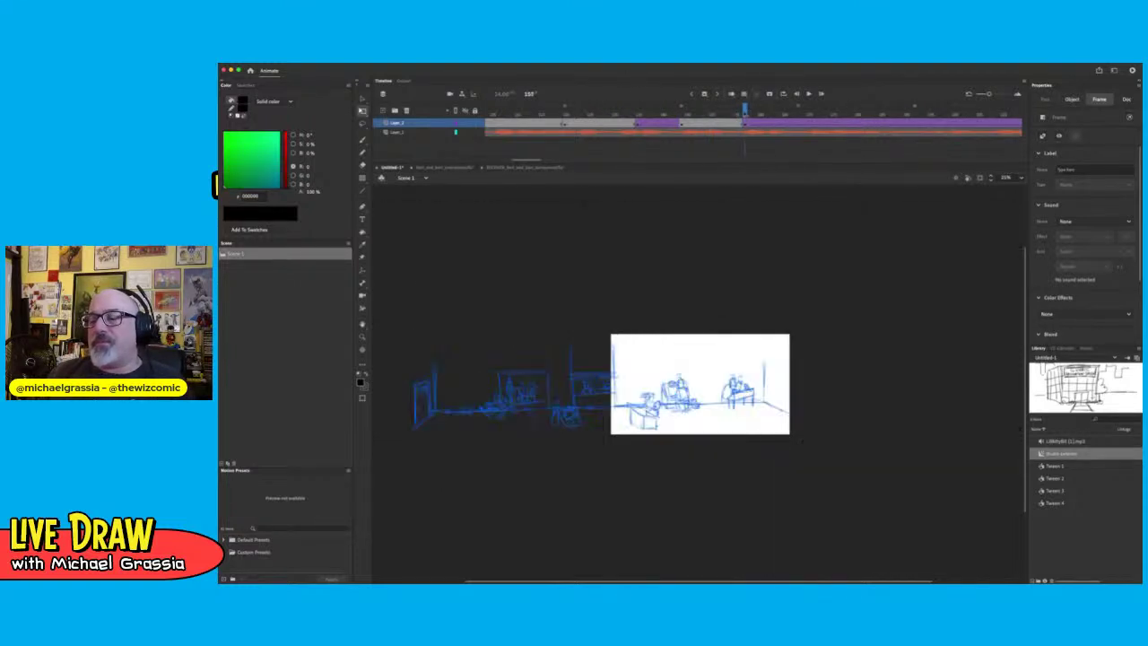
key(Return)
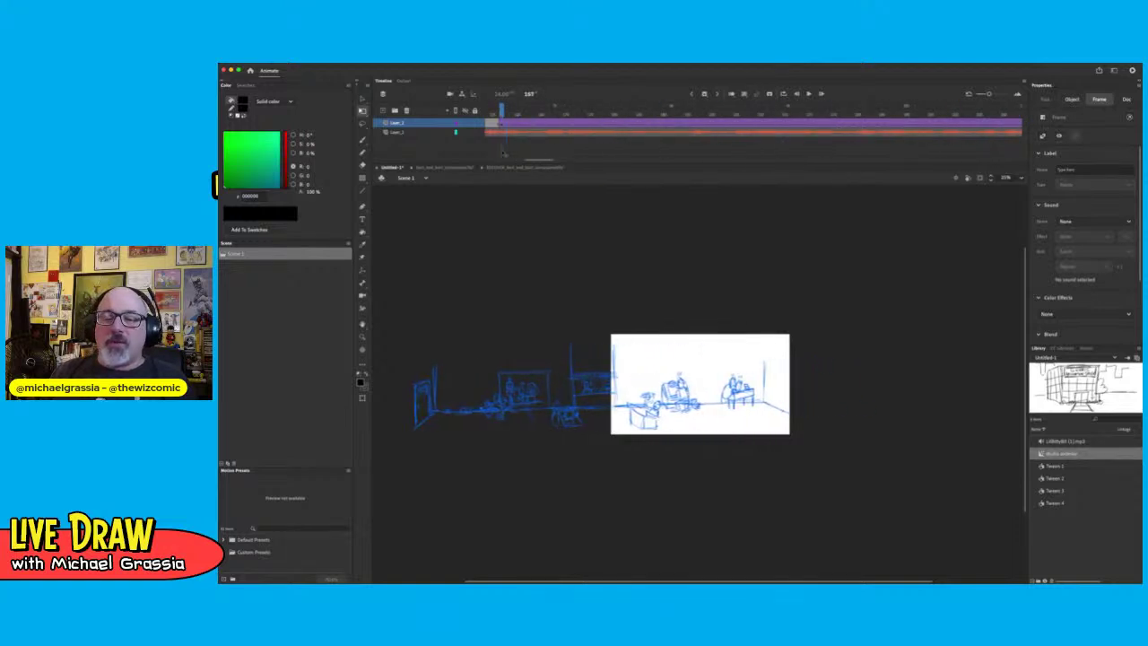
Add a new layer above the drawing layer at the interior shot's start and ready the Classic Brush at 100% zoom
click(384, 111)
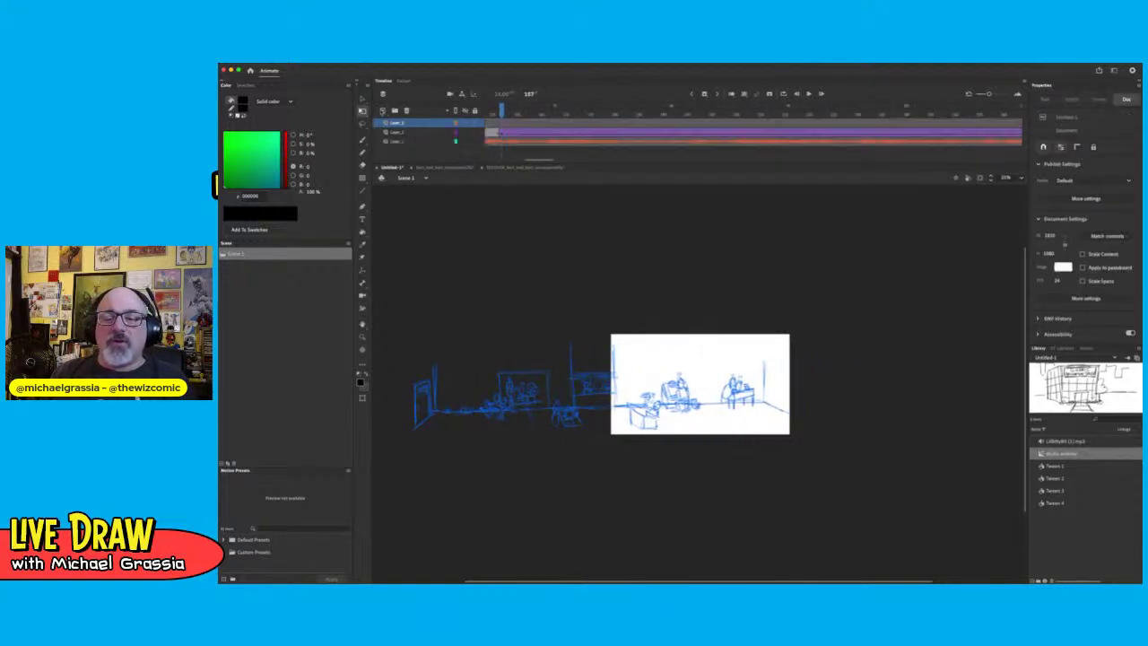
click(500, 125)
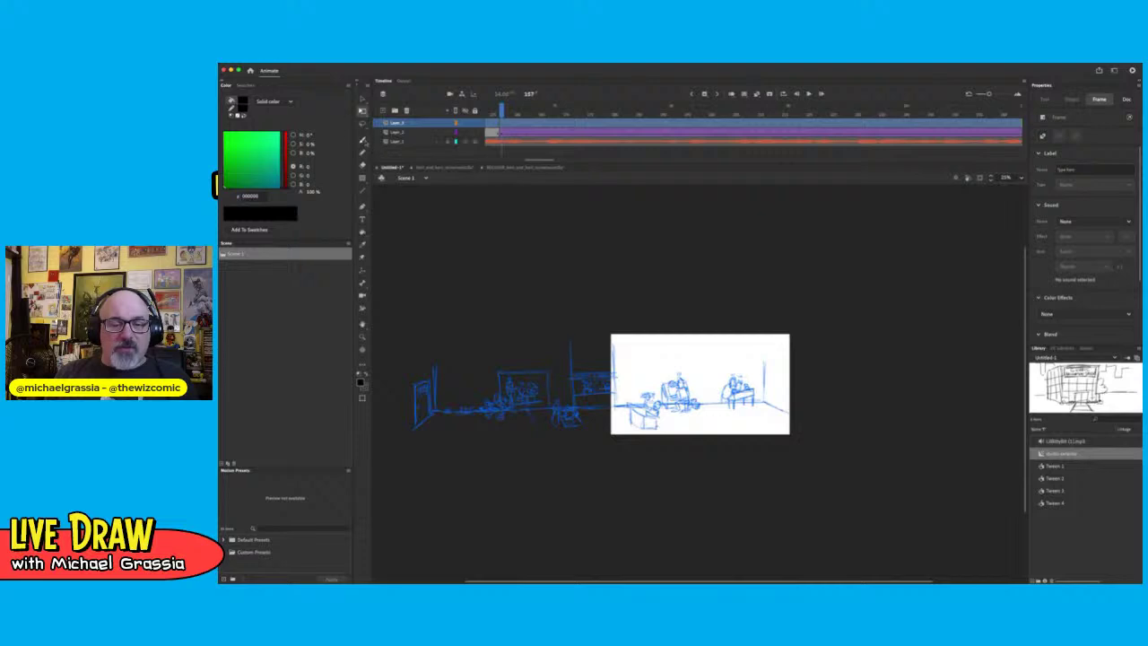
click(364, 141)
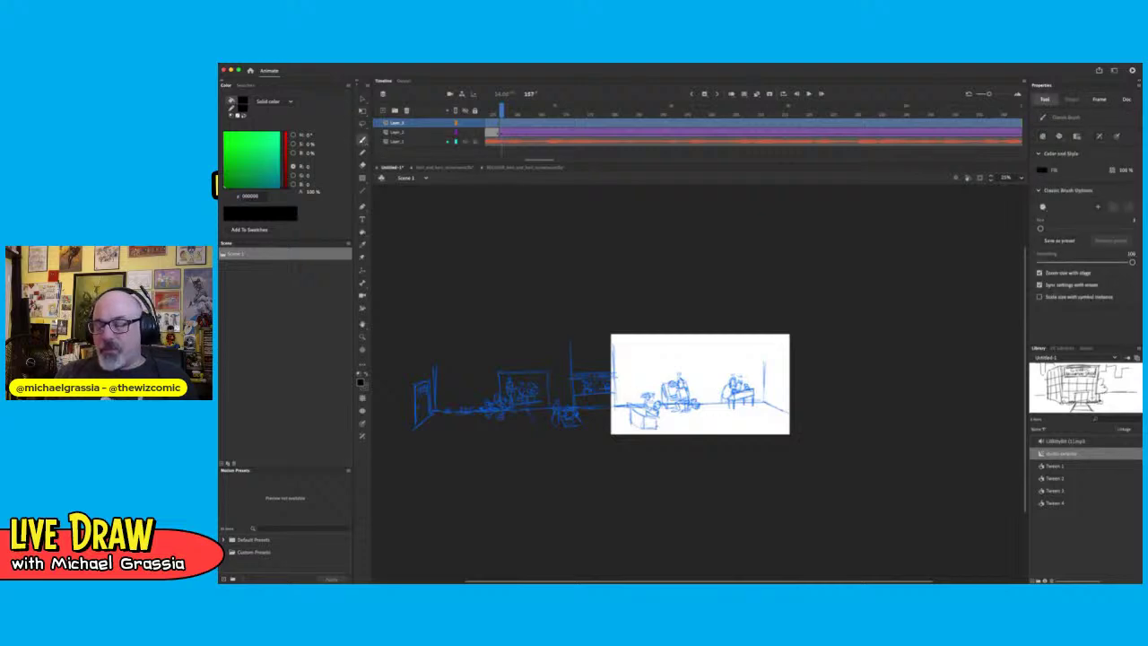
scroll(744, 403, down, 3)
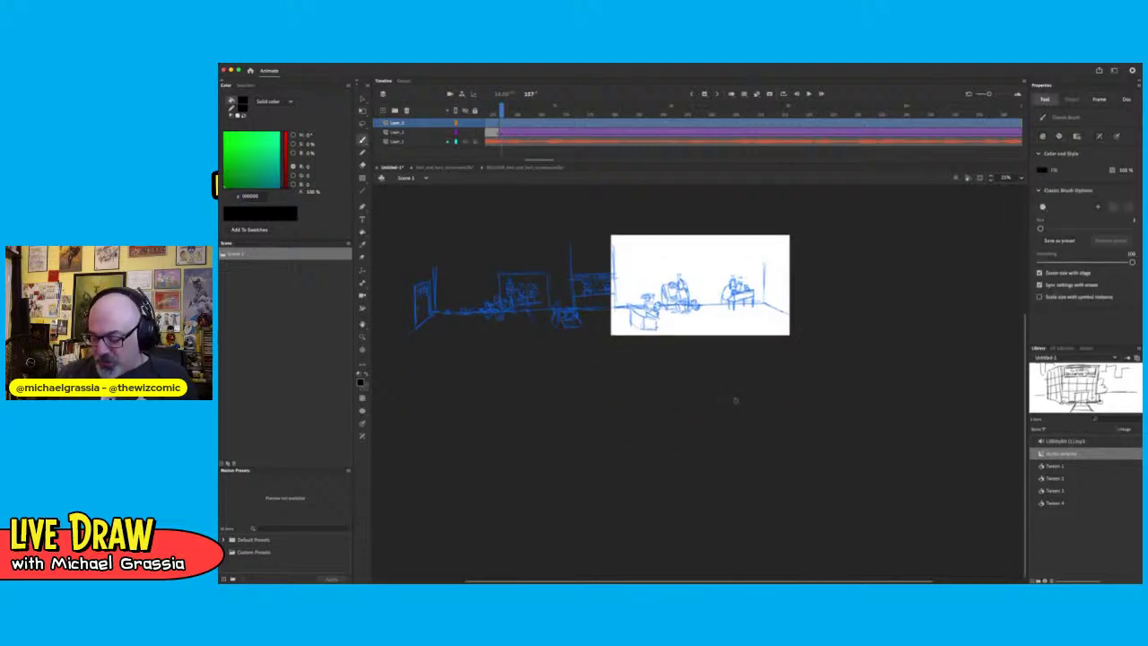
key(super+=)
key(super+=)
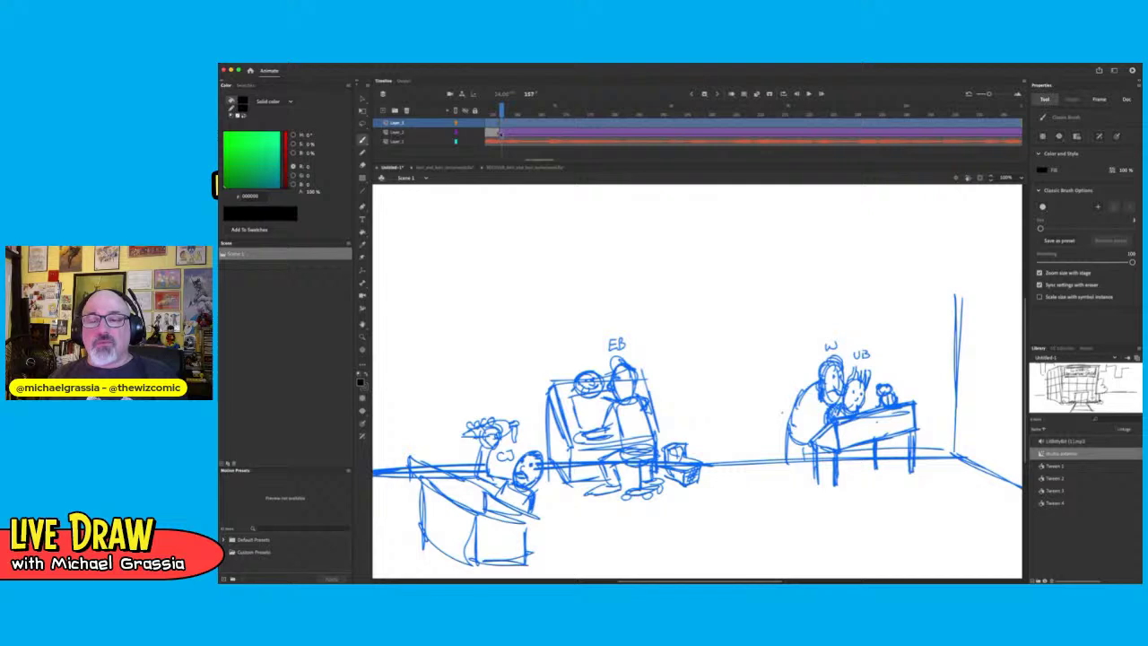
Open the studio interior symbol for editing at the empty wall beyond the desk with W and UB
click(501, 132)
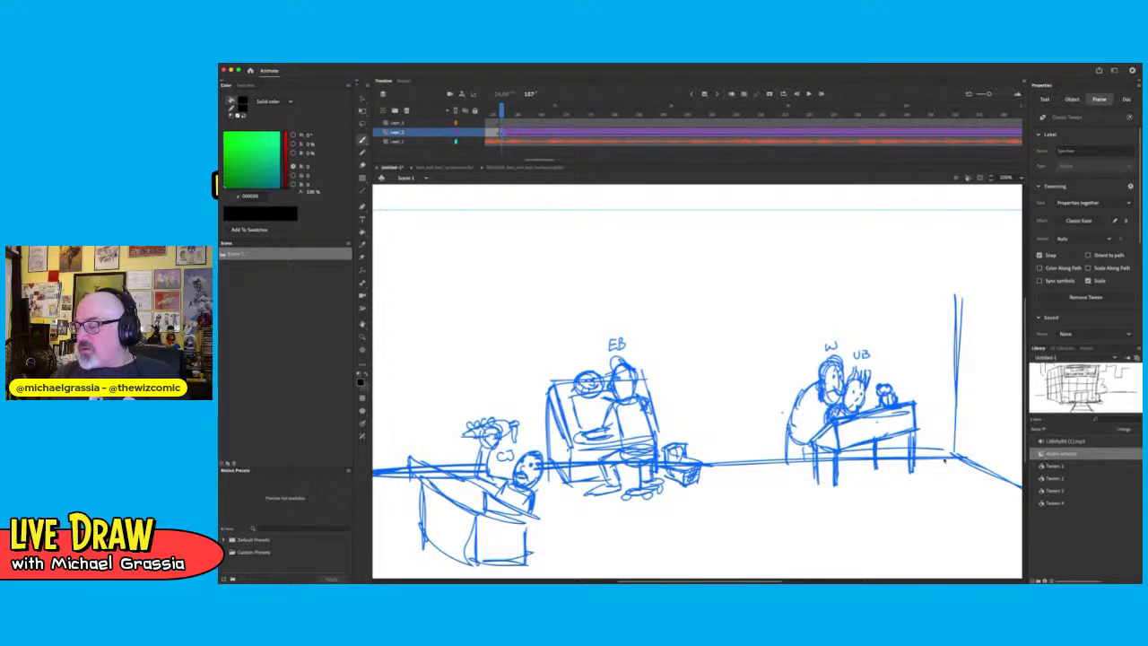
click(782, 412)
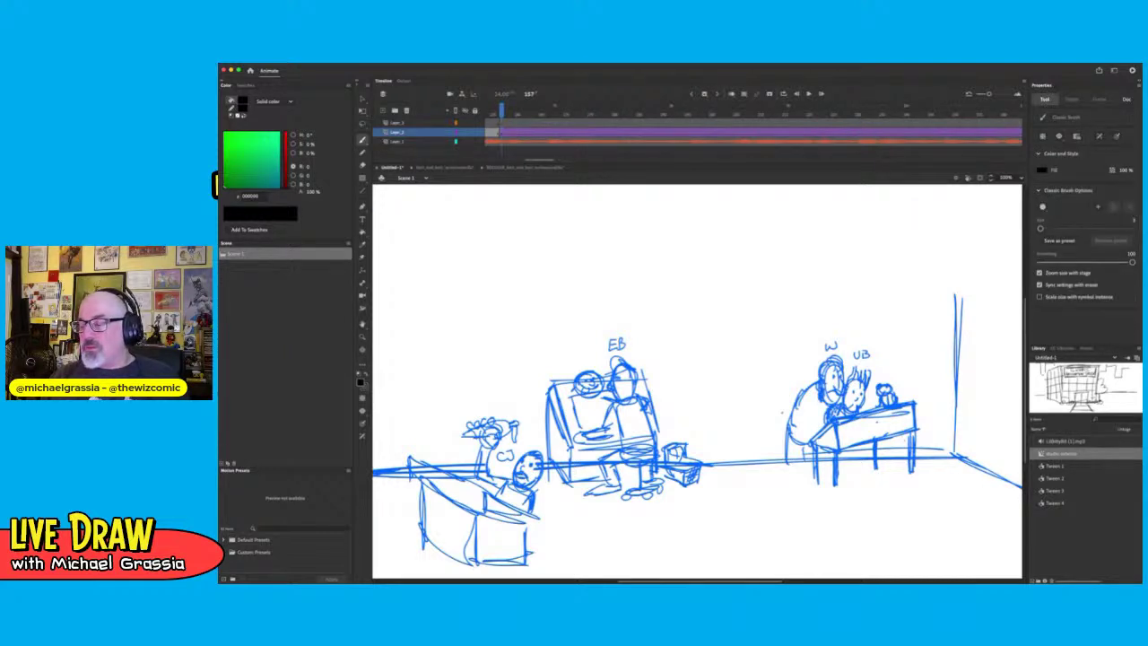
key(super+z)
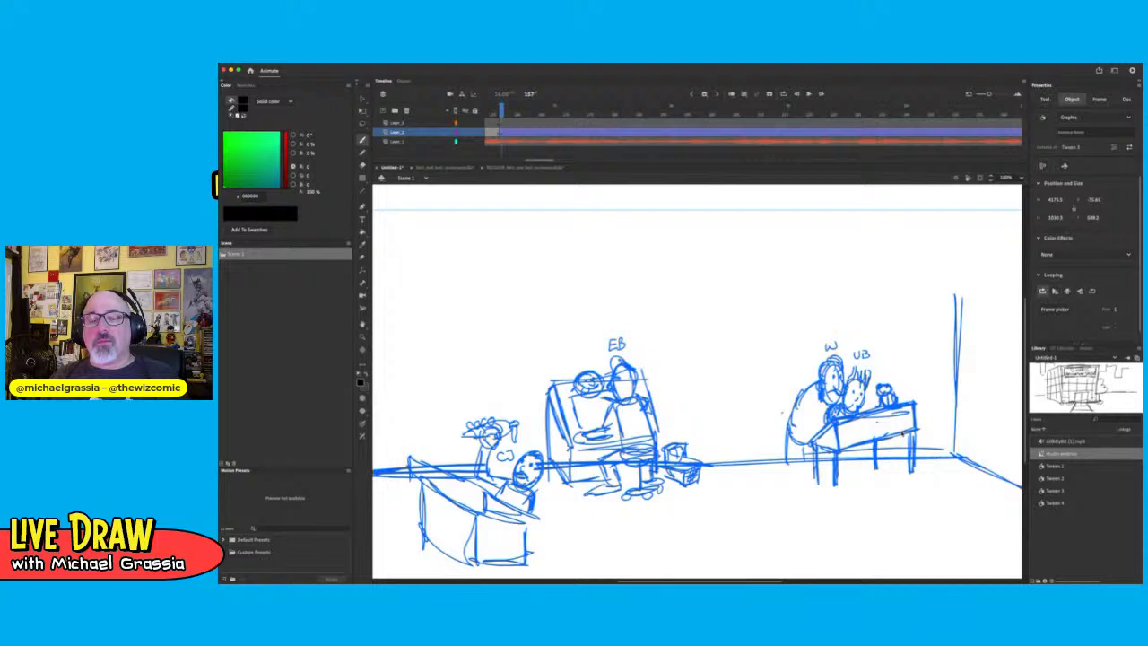
double_click(934, 482)
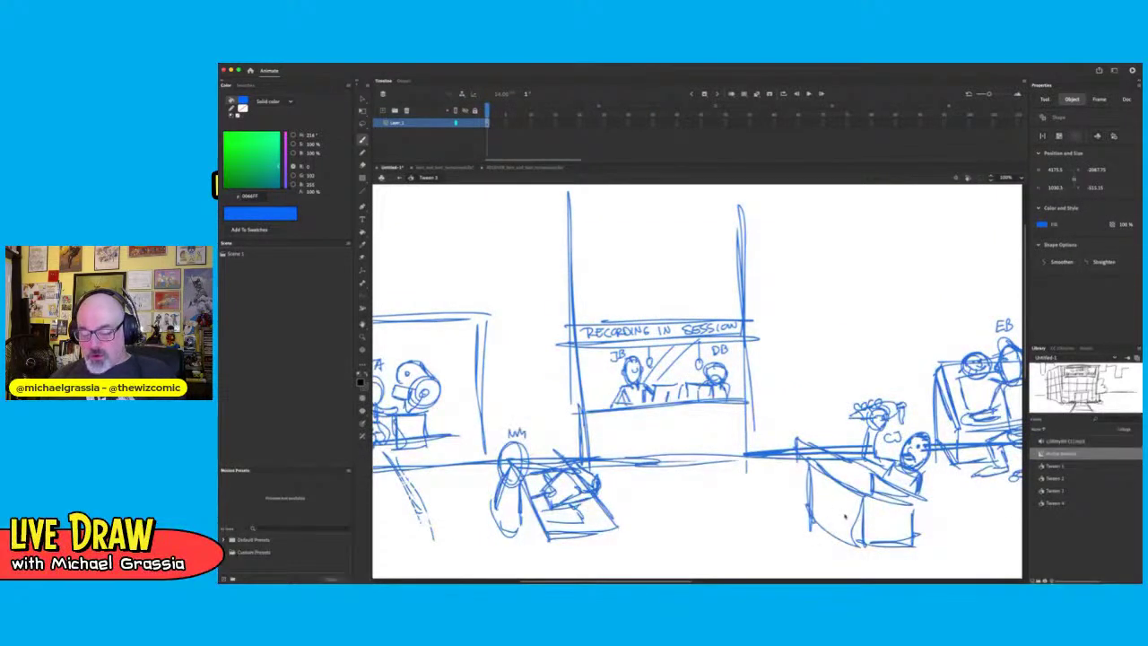
key(space)
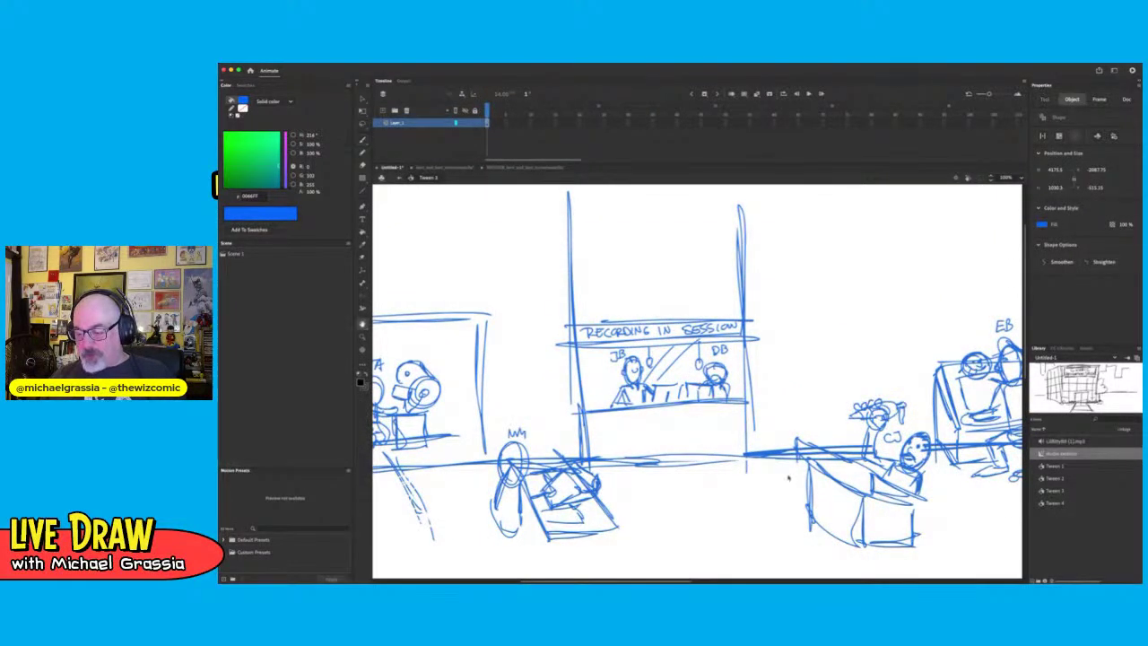
drag(787, 474, 440, 421)
scroll(862, 513, right, 8)
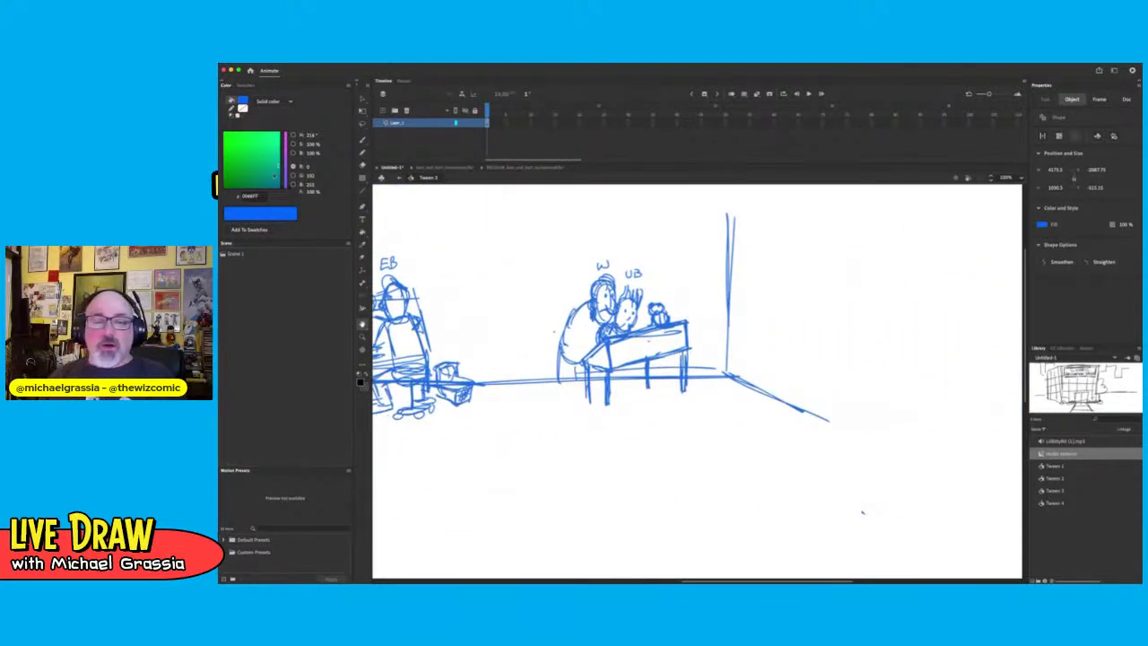
Brush the black outline of a tall door in perspective on the side wall, just past the room's blue corner line
key(b)
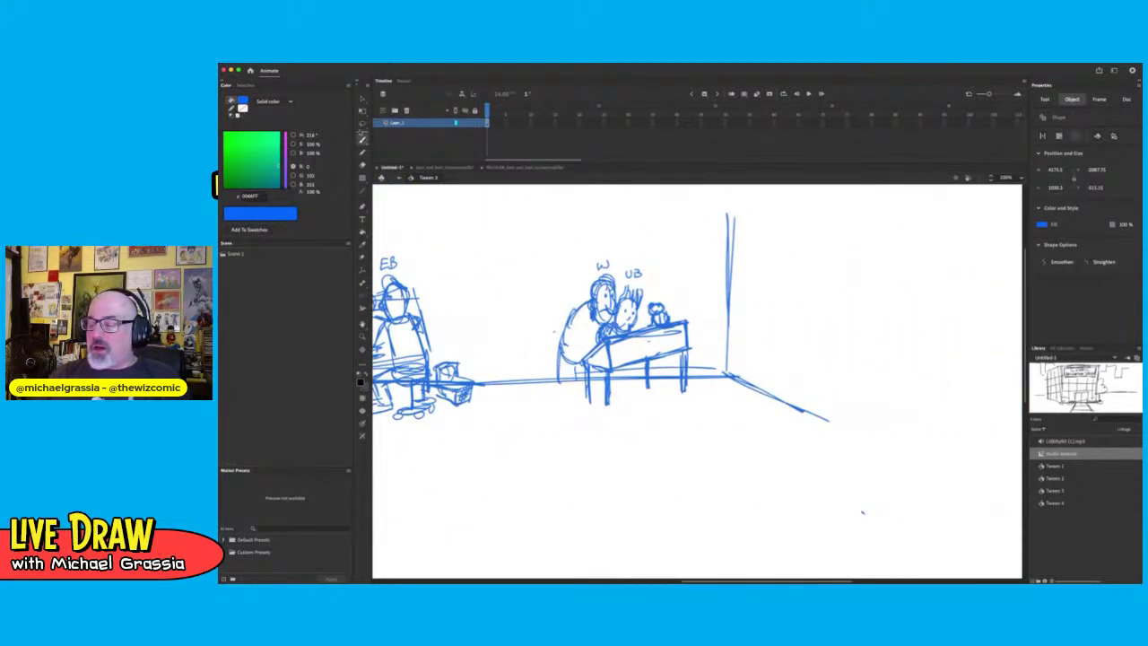
mouse_move(775, 404)
mouse_down()
mouse_move(784, 241)
mouse_move(863, 259)
mouse_up()
mouse_move(786, 238)
mouse_down()
mouse_move(867, 262)
mouse_move(842, 418)
mouse_up()
drag(858, 287, 845, 363)
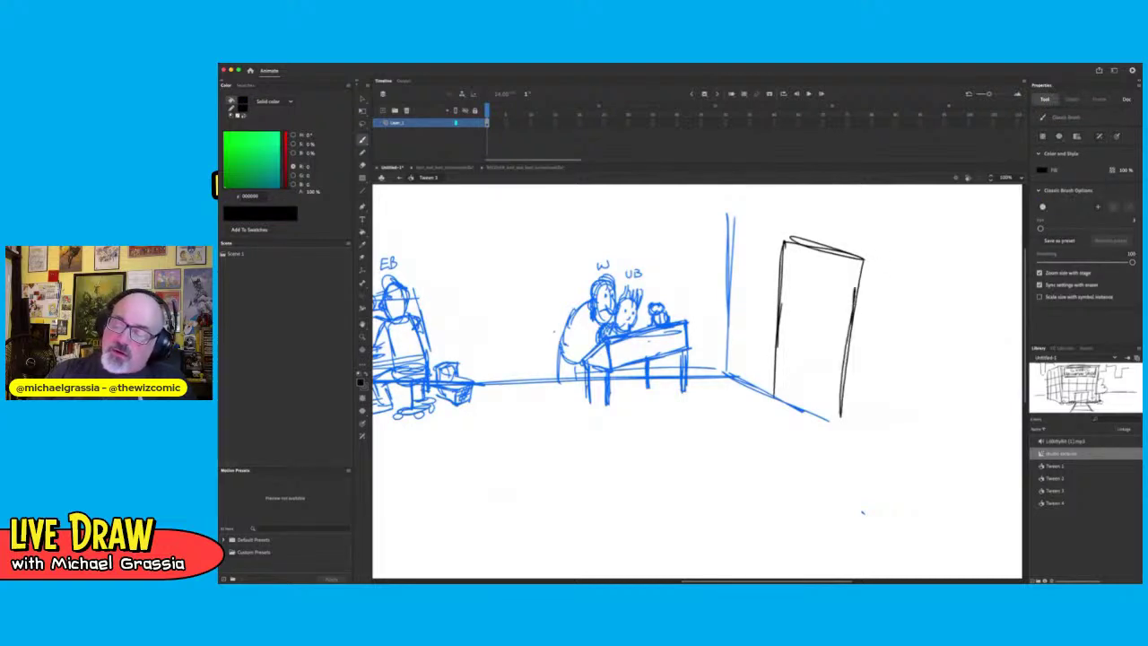
drag(856, 313, 843, 423)
drag(860, 288, 850, 430)
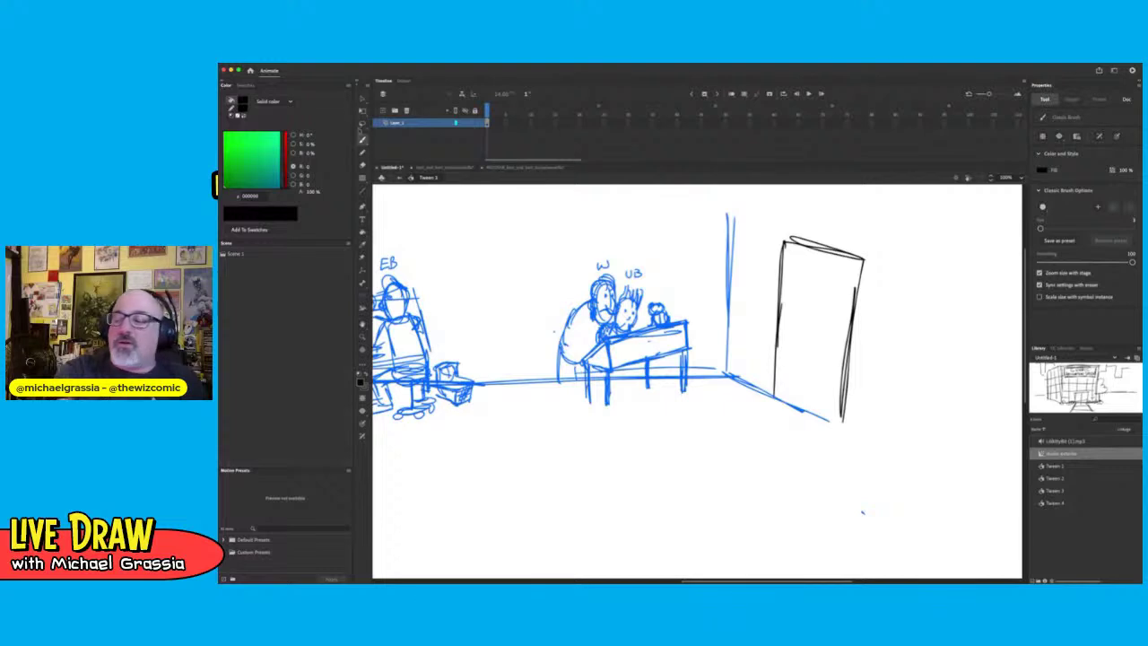
Add the door's inner edge line and two hinges on its opposite side, and return to Scene 1 on the new layer
mouse_move(776, 395)
mouse_down()
mouse_move(786, 396)
mouse_move(797, 241)
mouse_up()
drag(796, 242, 785, 405)
drag(792, 289, 786, 386)
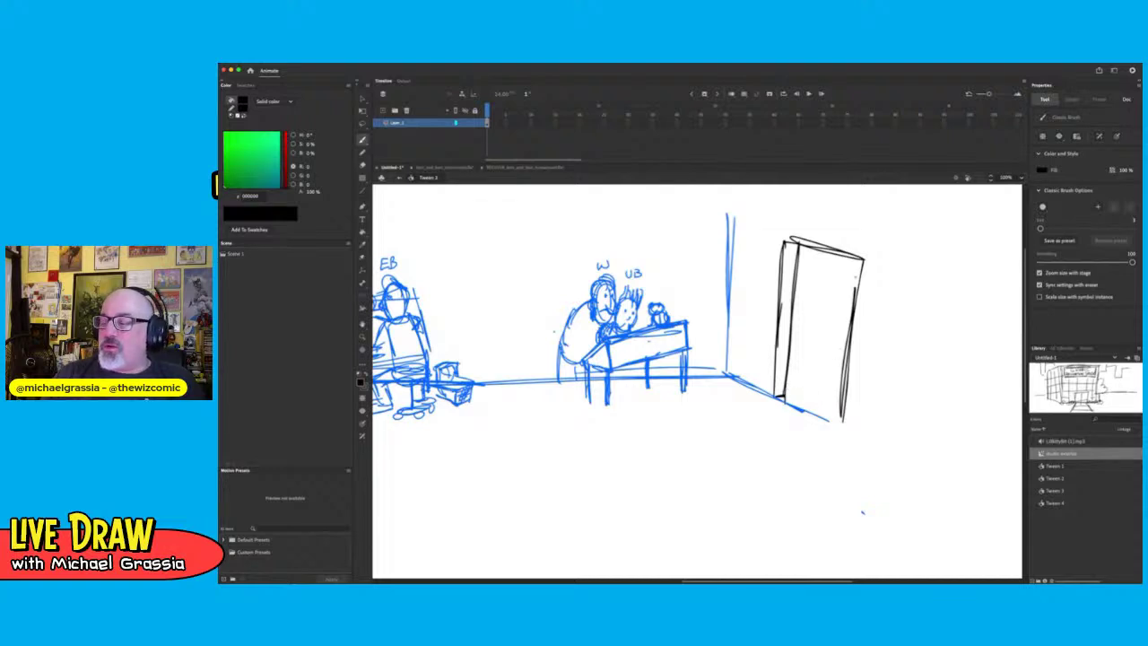
drag(857, 271, 858, 278)
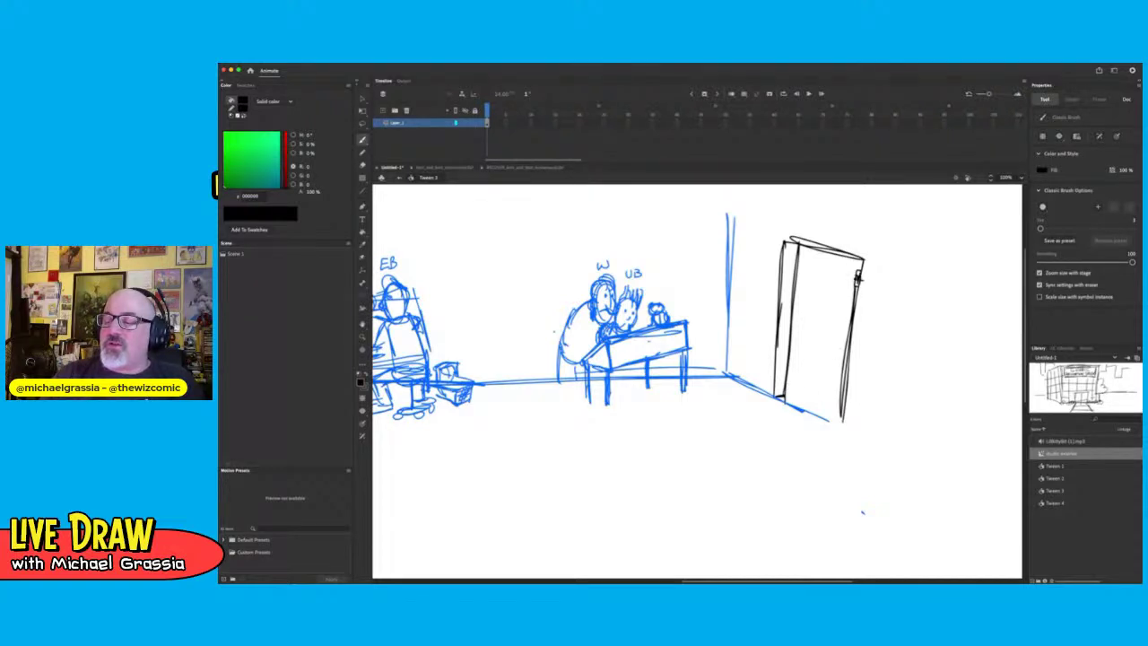
drag(844, 360, 844, 384)
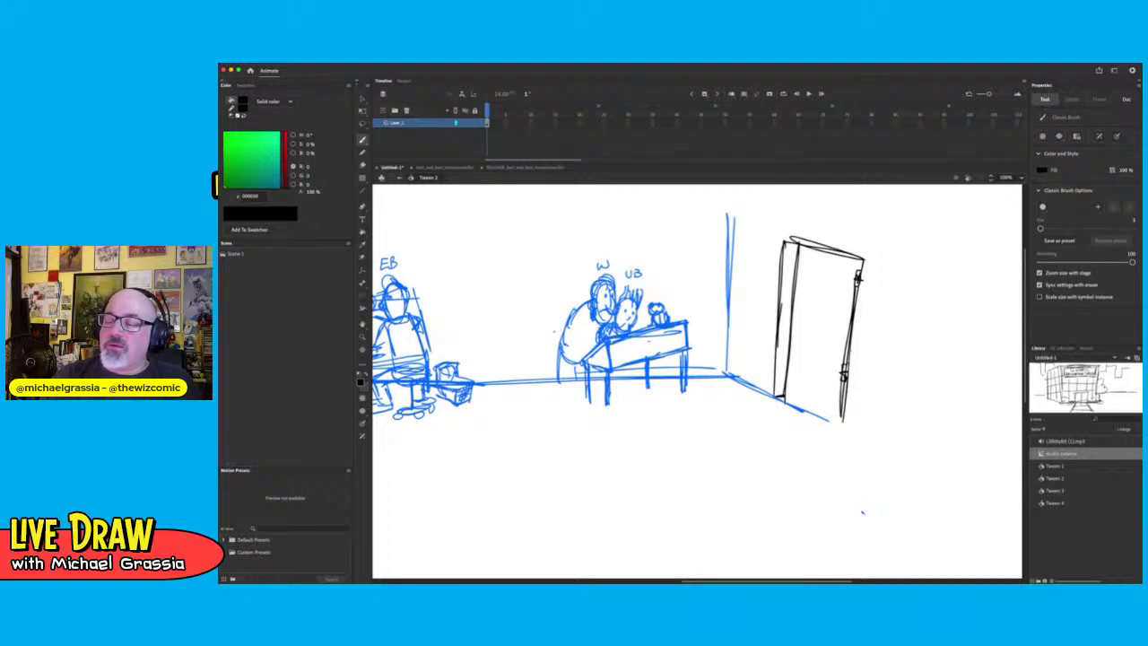
drag(863, 261, 834, 416)
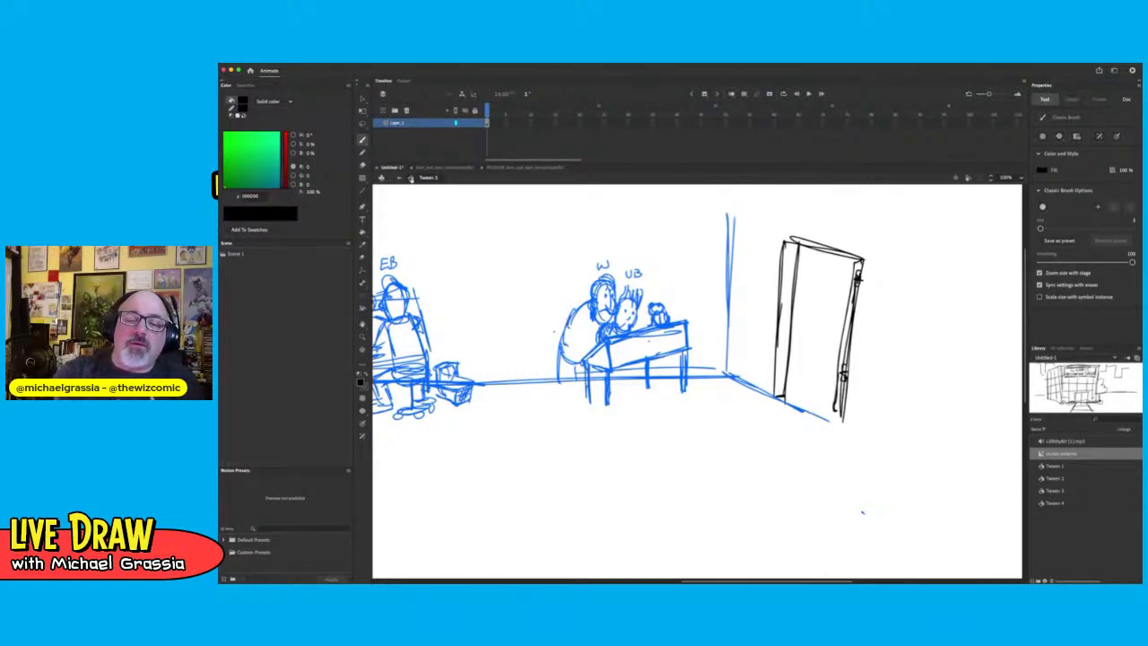
click(403, 180)
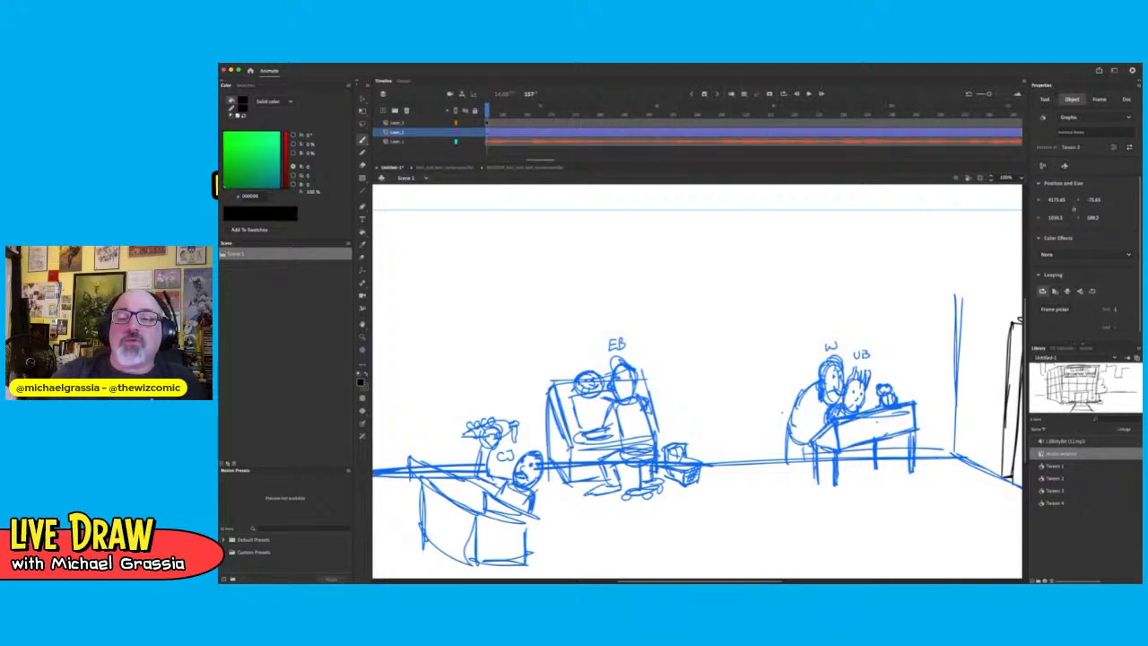
click(490, 122)
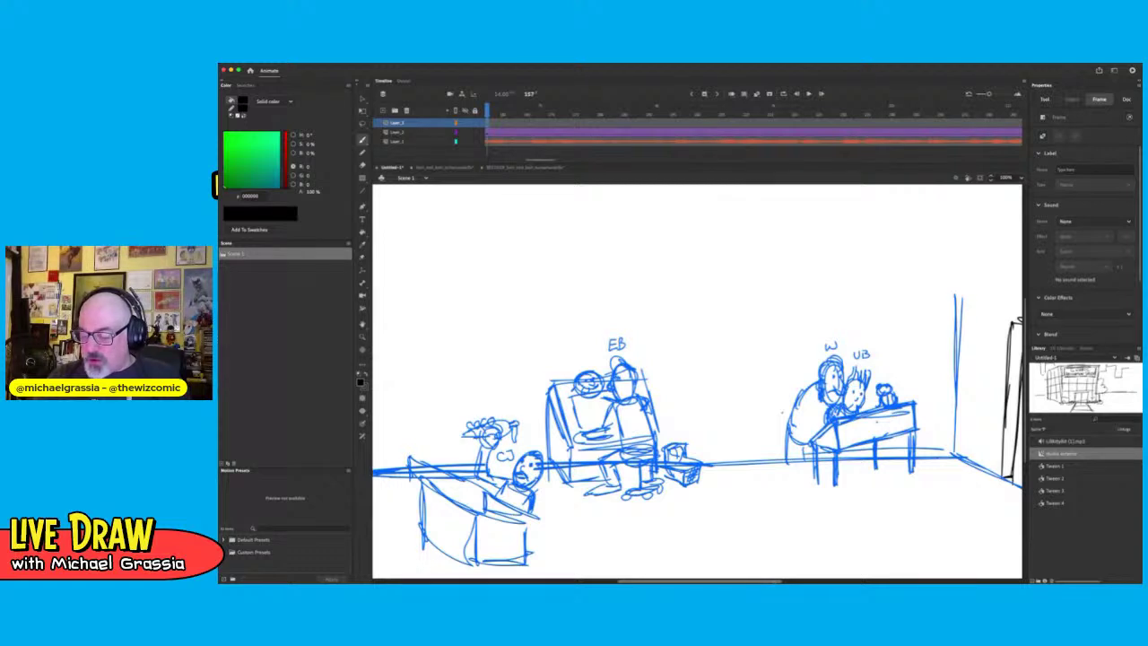
Sketch a black walking character with head, body, arms, legs and feet in front of the open door at the room's far right end
scroll(801, 570, right, 3)
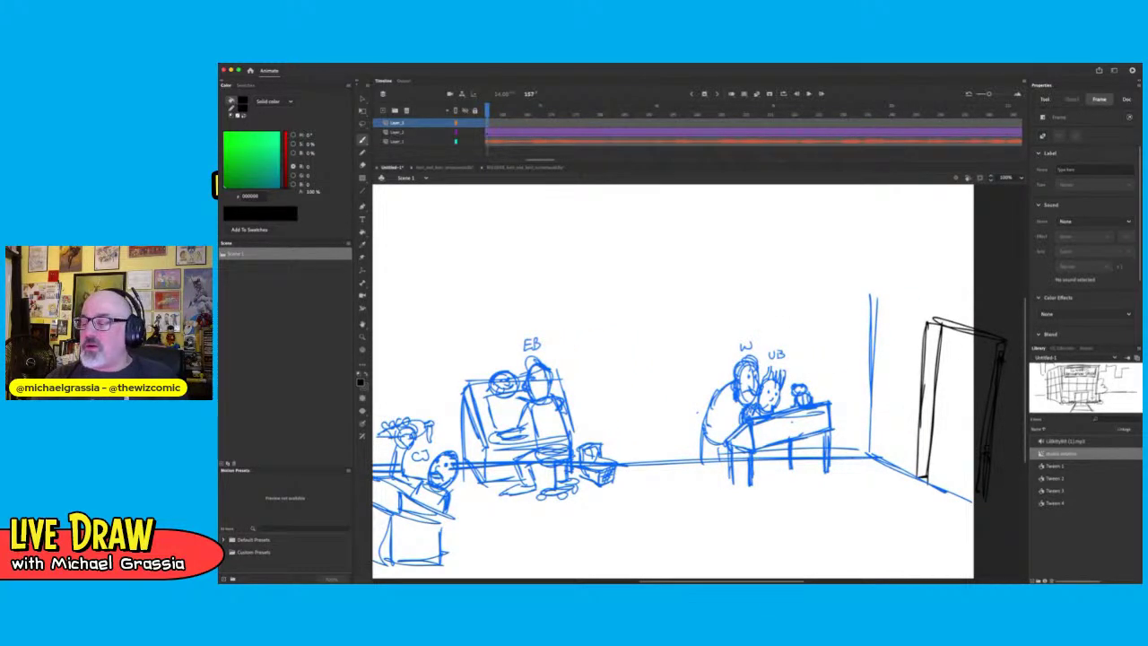
mouse_move(953, 342)
mouse_down()
mouse_move(939, 377)
mouse_move(947, 381)
mouse_move(933, 364)
mouse_move(939, 353)
mouse_move(917, 453)
mouse_move(949, 440)
mouse_move(955, 416)
mouse_move(955, 443)
mouse_up()
drag(950, 381, 953, 435)
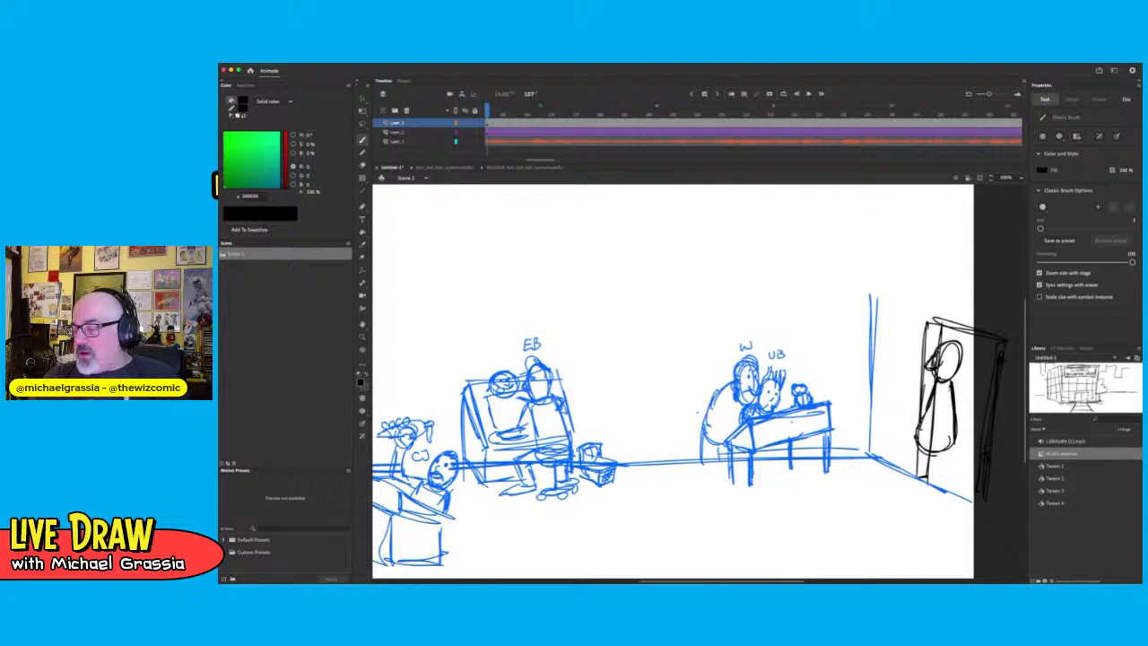
mouse_move(949, 375)
mouse_down()
mouse_move(969, 418)
mouse_move(949, 440)
mouse_move(971, 434)
mouse_move(928, 400)
mouse_move(906, 421)
mouse_move(904, 440)
mouse_move(950, 445)
mouse_move(915, 485)
mouse_move(935, 479)
mouse_move(931, 506)
mouse_move(896, 517)
mouse_up()
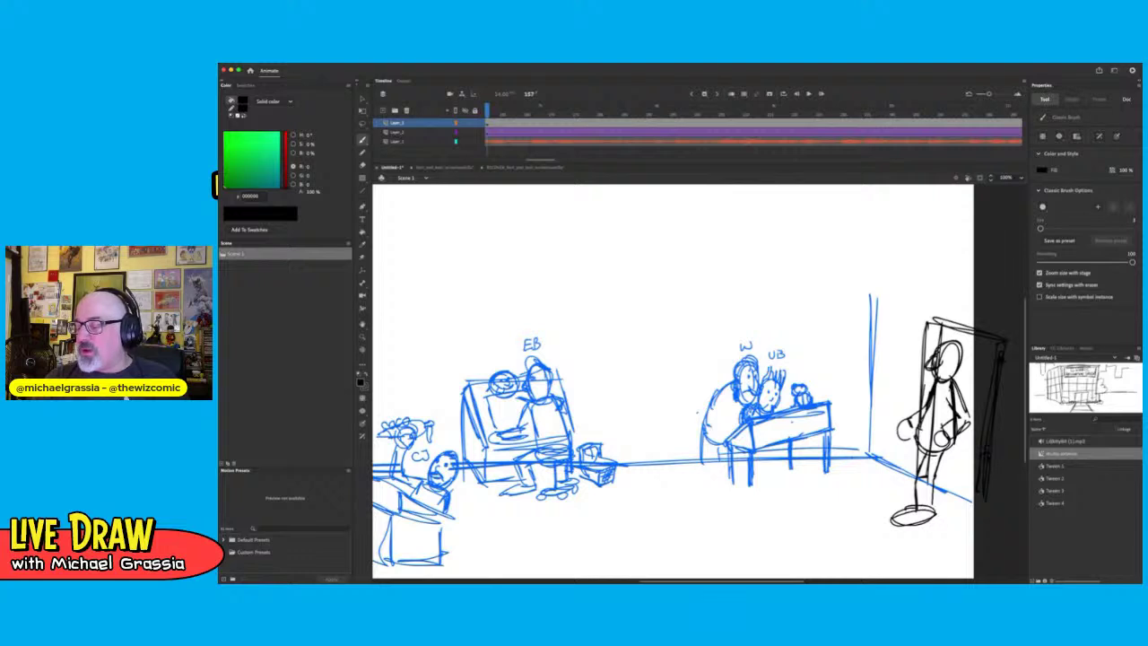
mouse_move(917, 447)
mouse_down()
mouse_move(949, 496)
mouse_move(941, 507)
mouse_up()
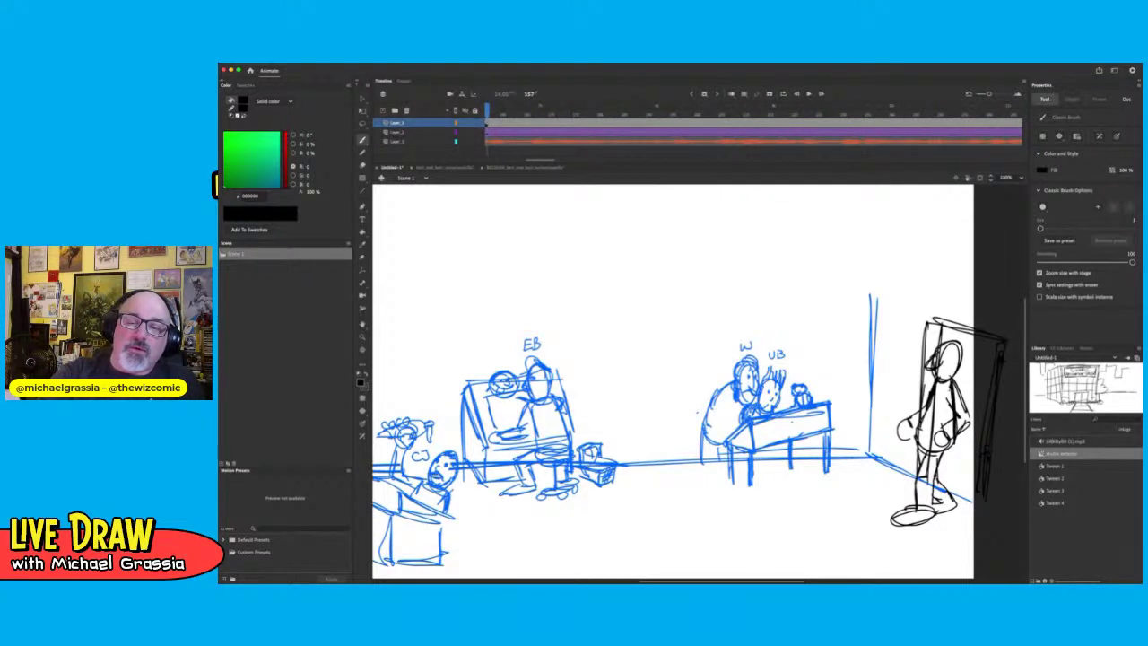
Convert the walking character drawing on the top layer into a Movie Clip symbol
click(487, 123)
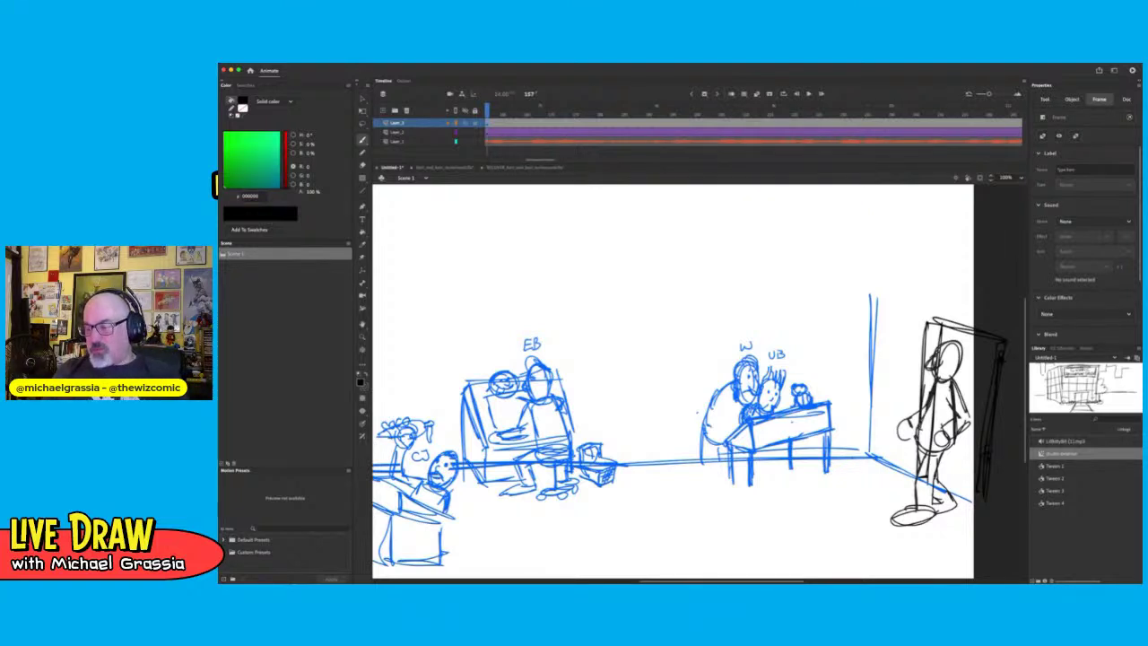
key(F8)
key(Return)
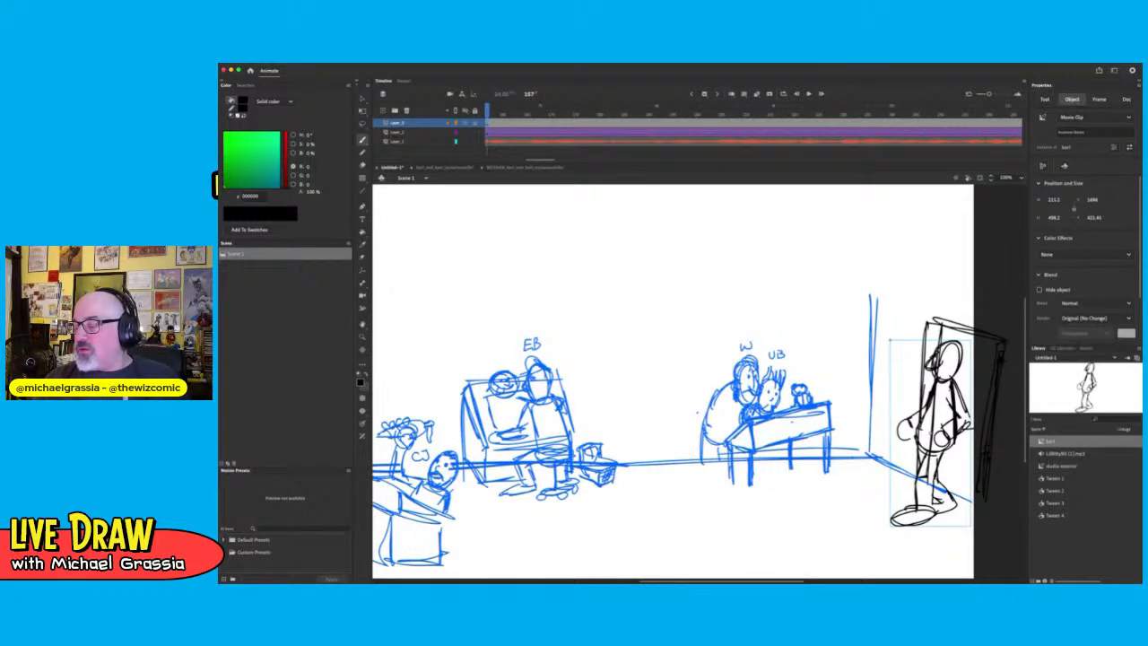
Move the walking character symbol to the right, just outside the stage edge beside the door
key(b)
click(363, 112)
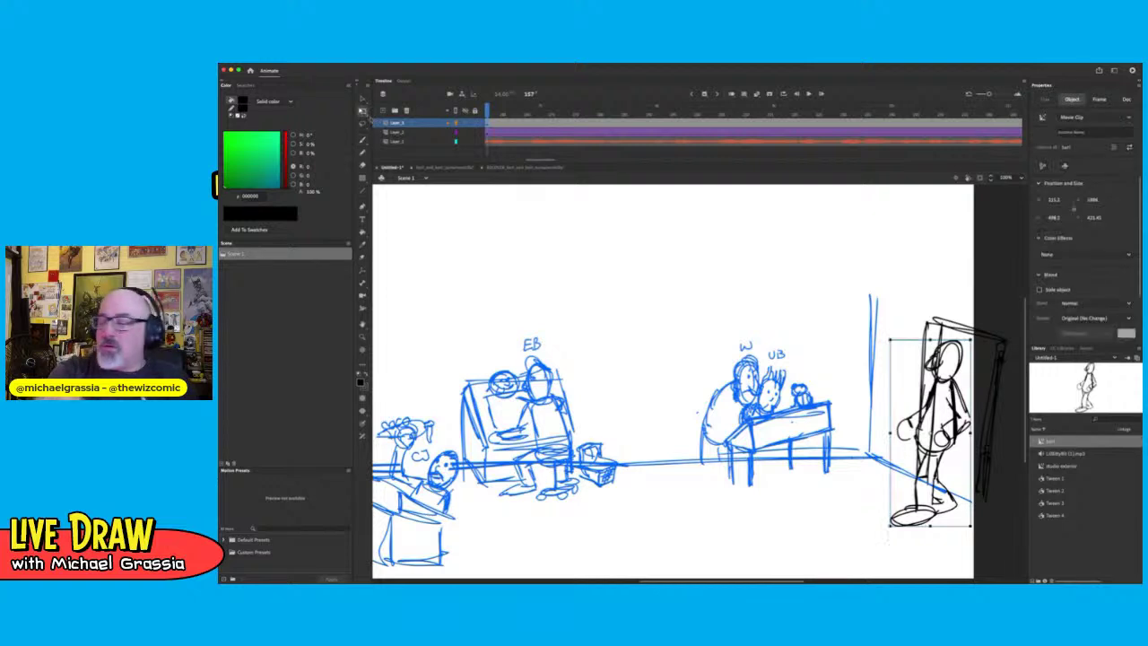
drag(958, 443, 1010, 418)
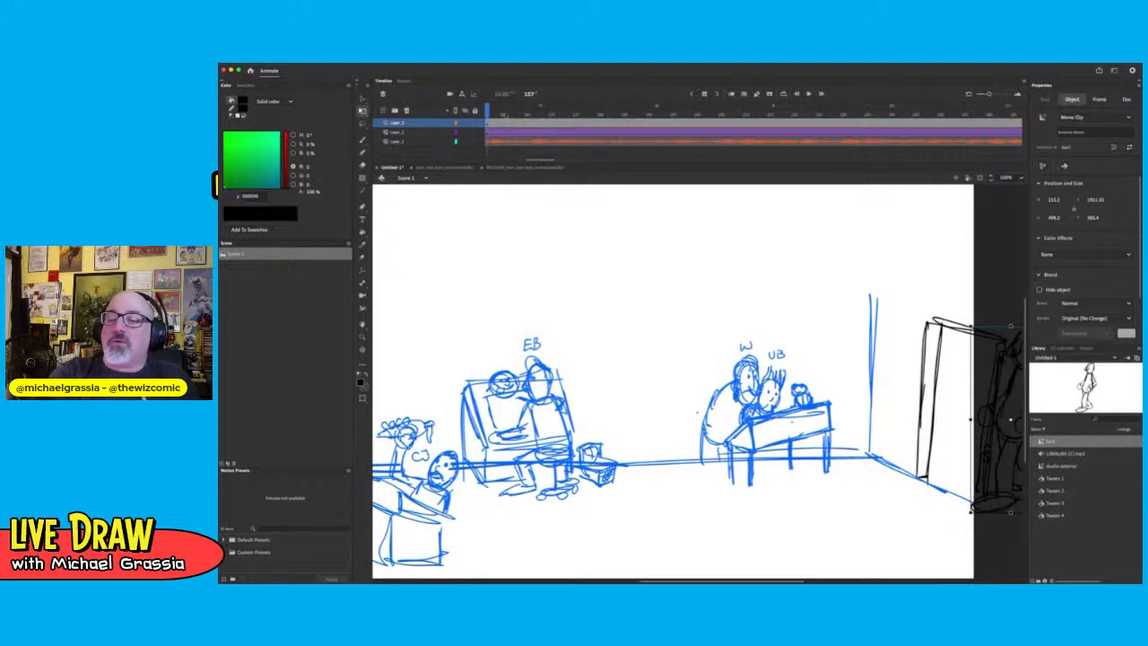
Add a keyframe for the character at frame 360 on the top layer and apply a classic tween leading up to it
mouse_move(487, 110)
mouse_down()
mouse_move(679, 126)
mouse_move(749, 117)
mouse_move(604, 131)
mouse_move(619, 115)
mouse_move(1002, 113)
mouse_up()
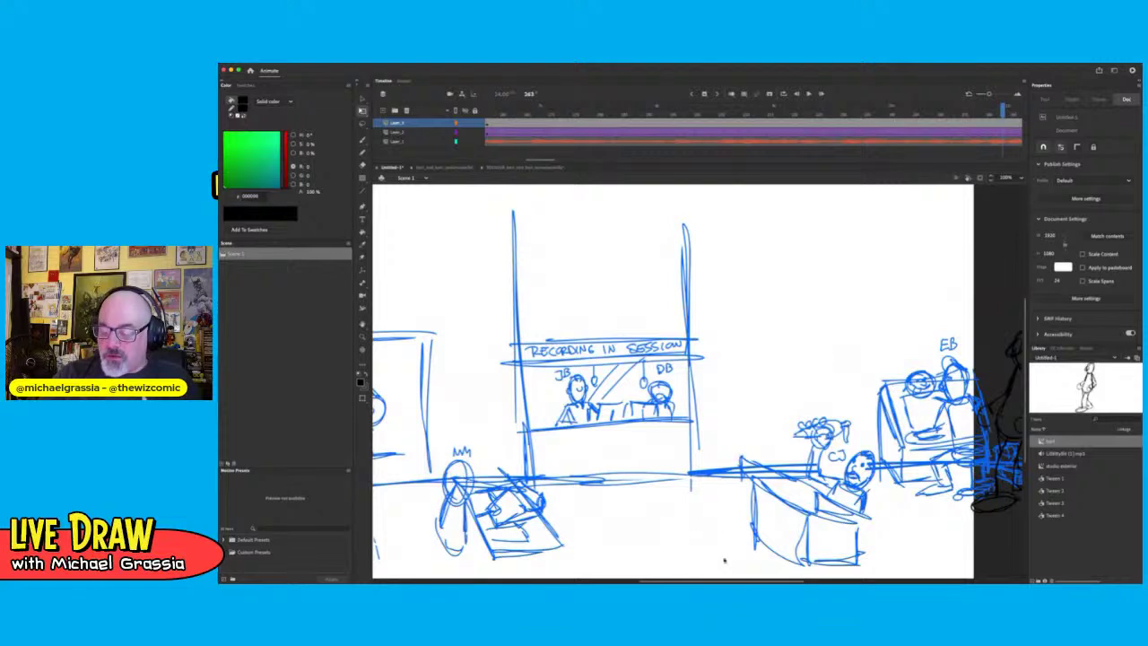
drag(804, 581, 894, 581)
drag(1009, 112, 750, 197)
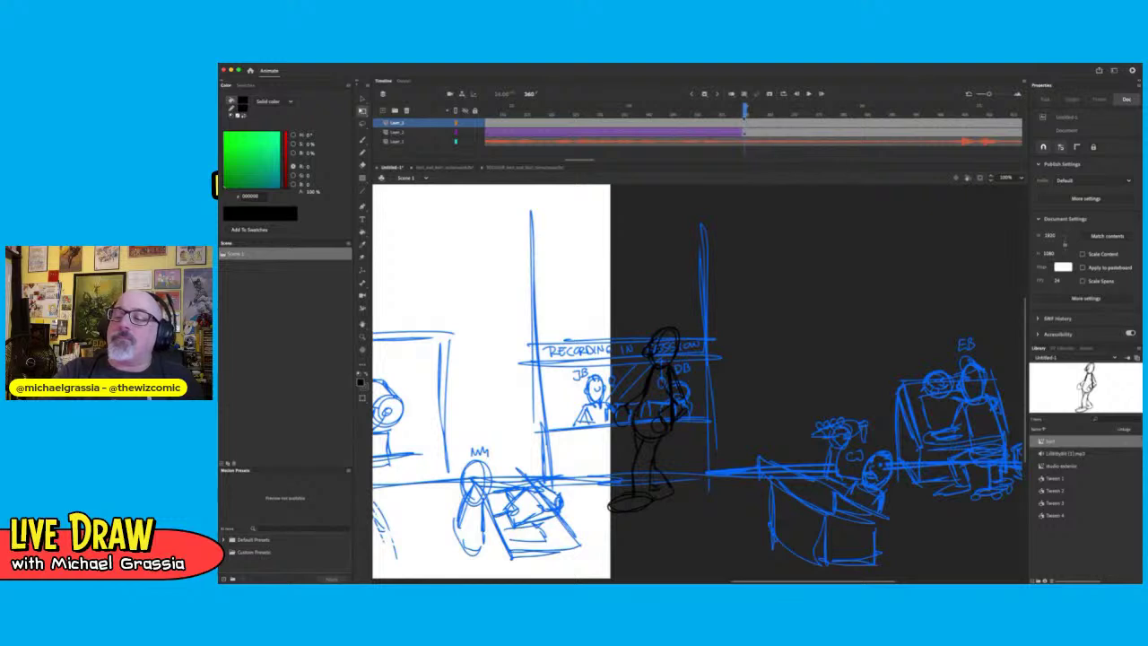
click(744, 125)
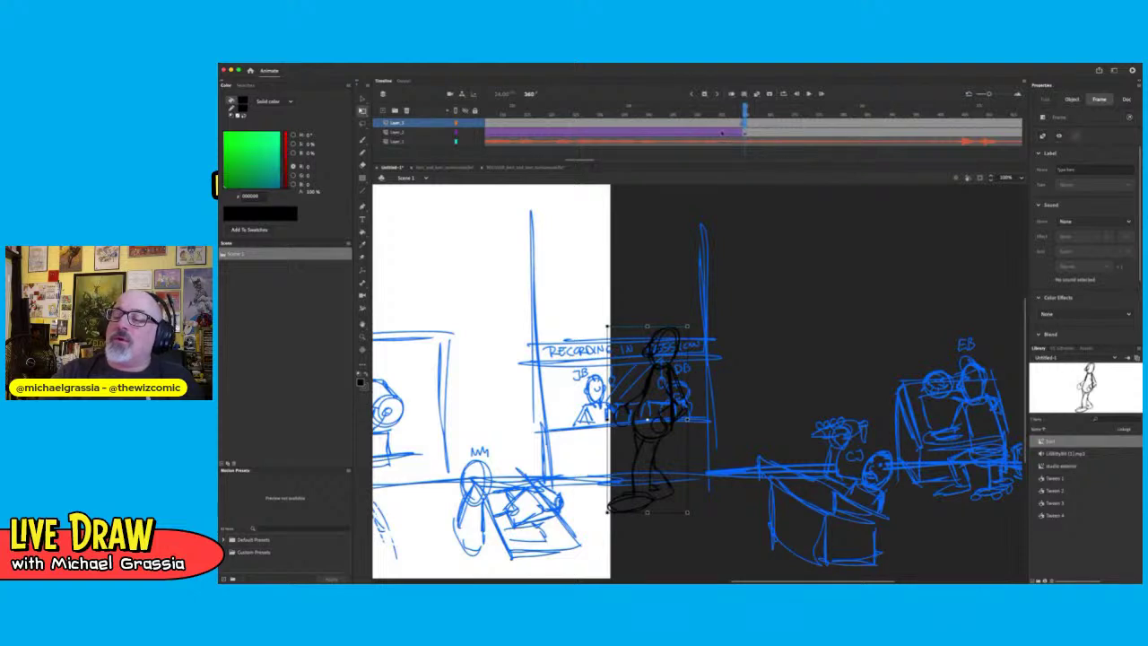
click(718, 125)
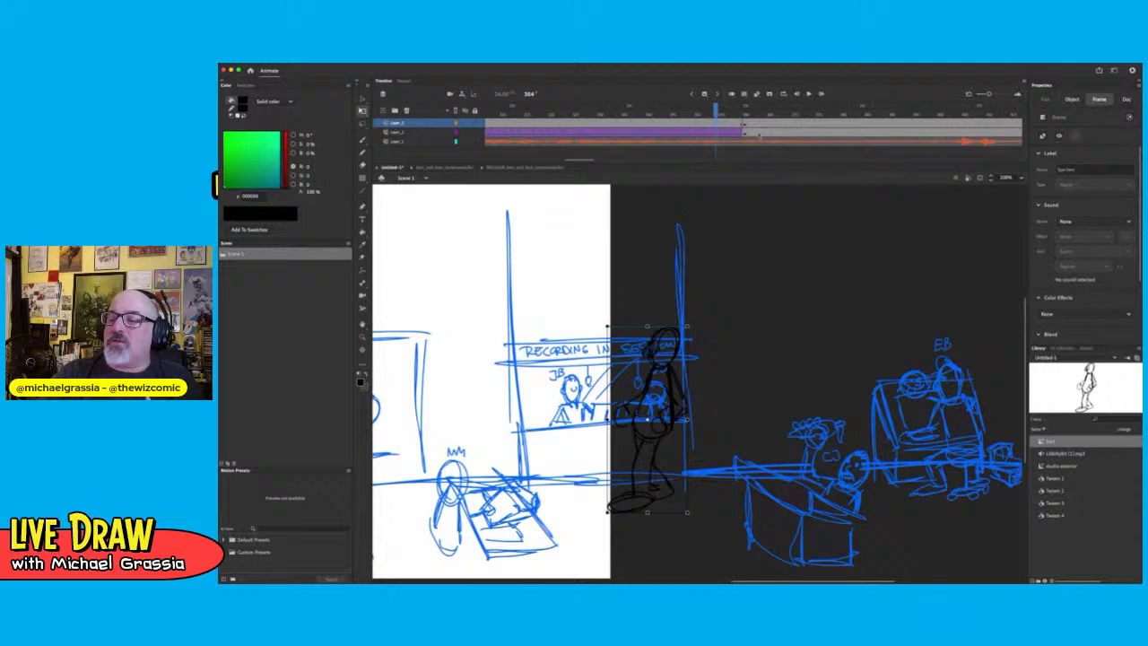
key(ctrl+z)
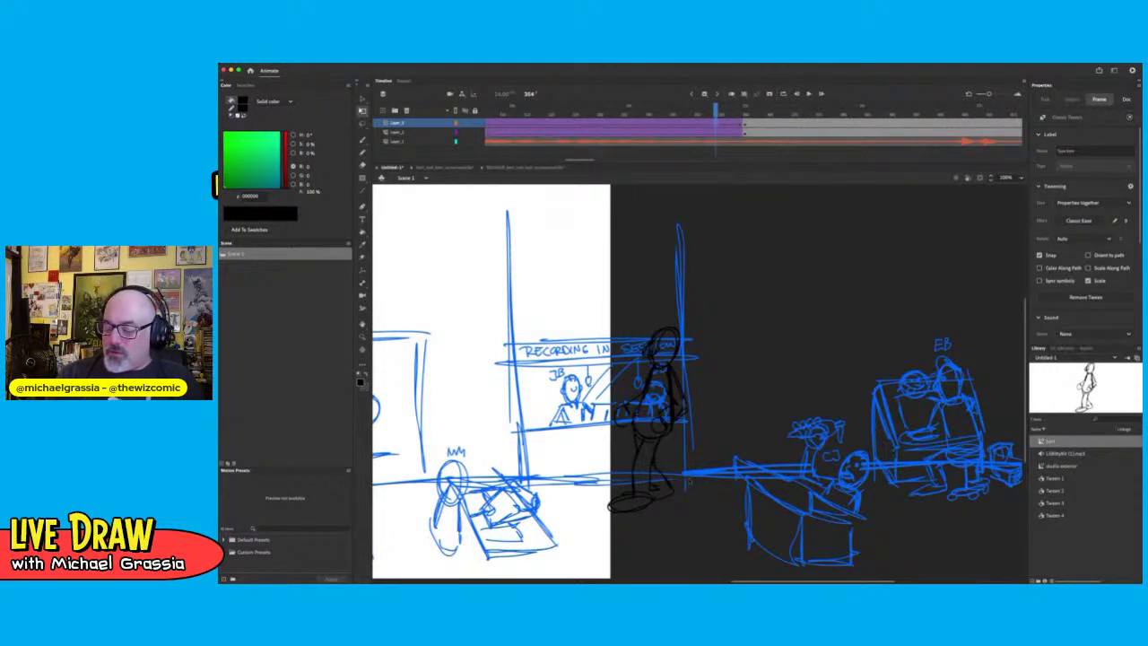
drag(848, 581, 724, 581)
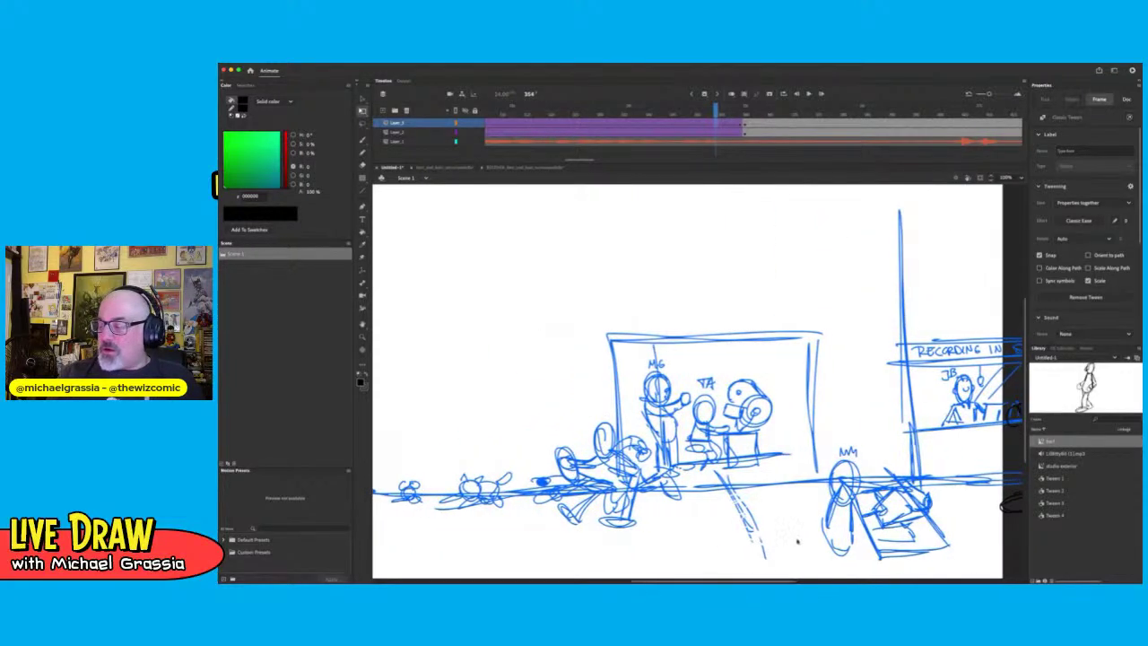
drag(1005, 515, 378, 554)
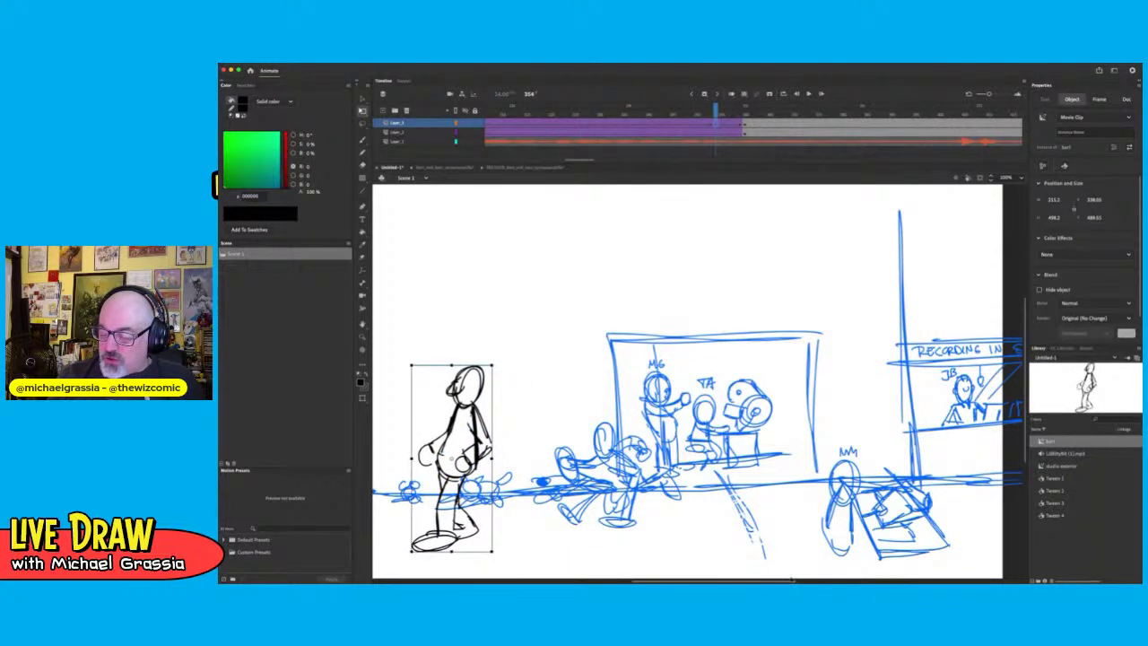
drag(792, 580, 750, 579)
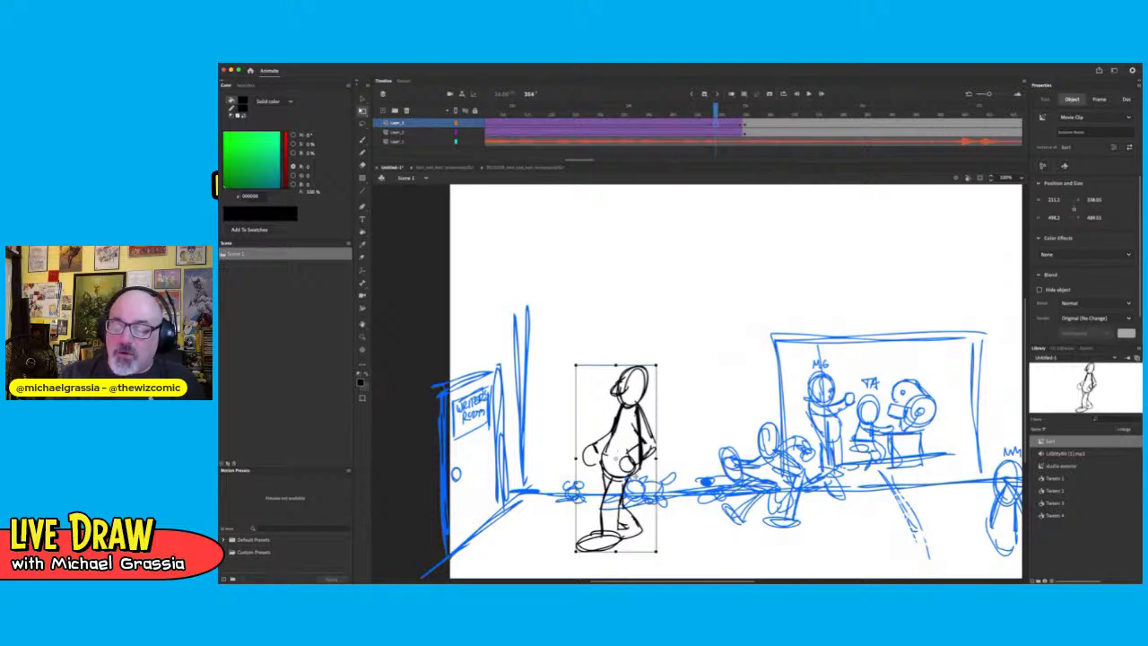
drag(634, 477, 545, 478)
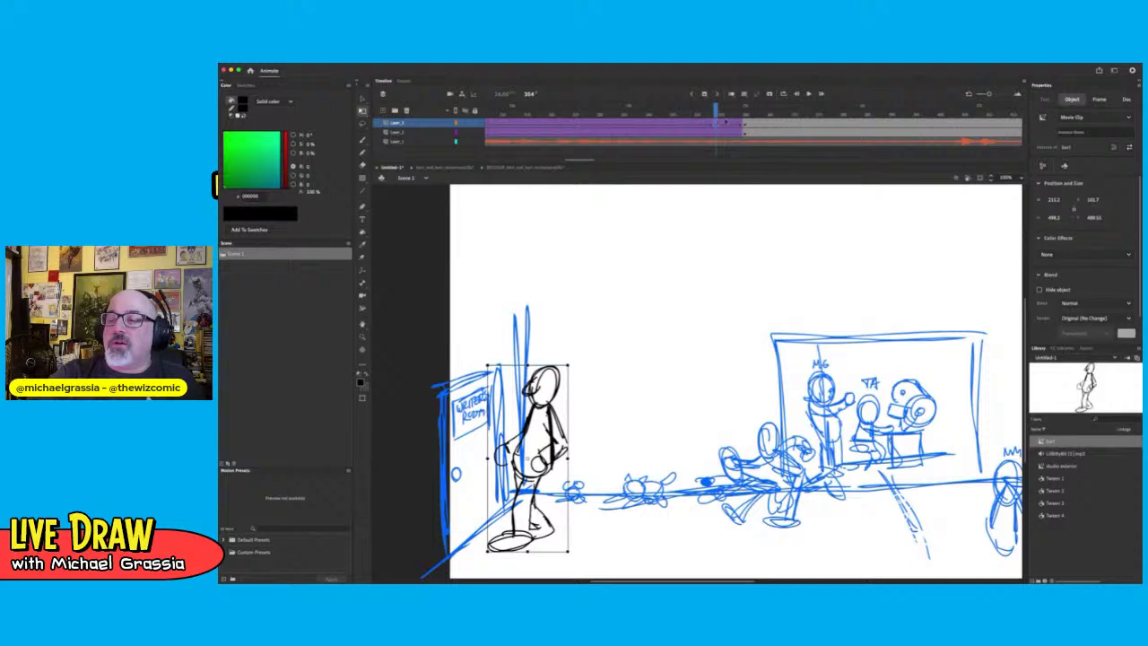
key(super+z)
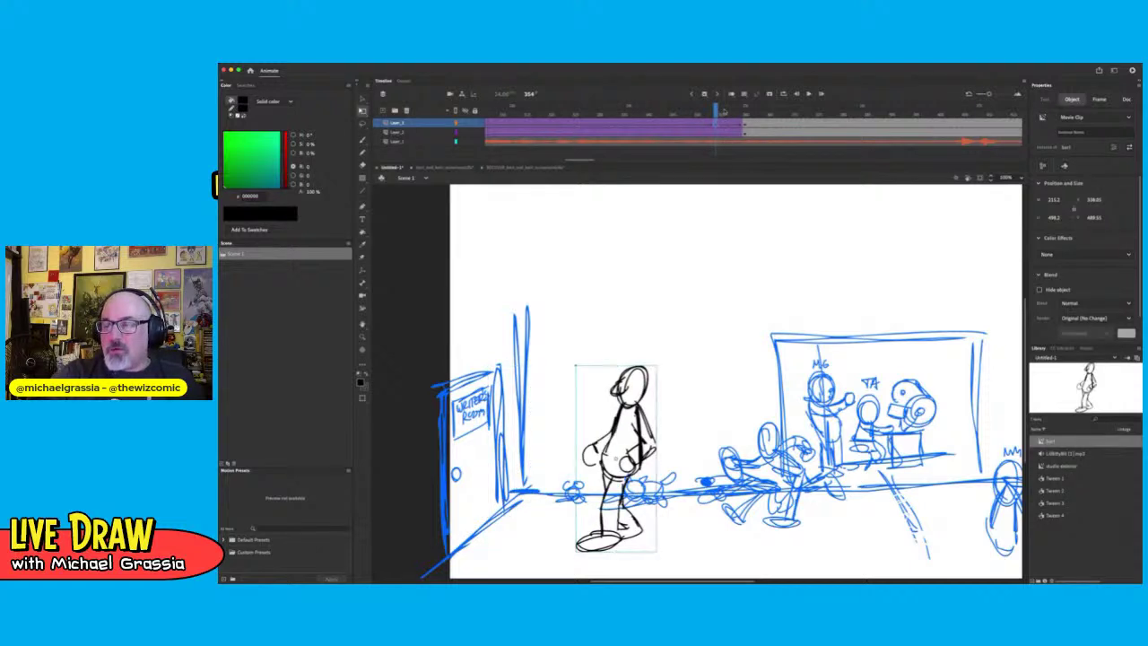
key(super+z)
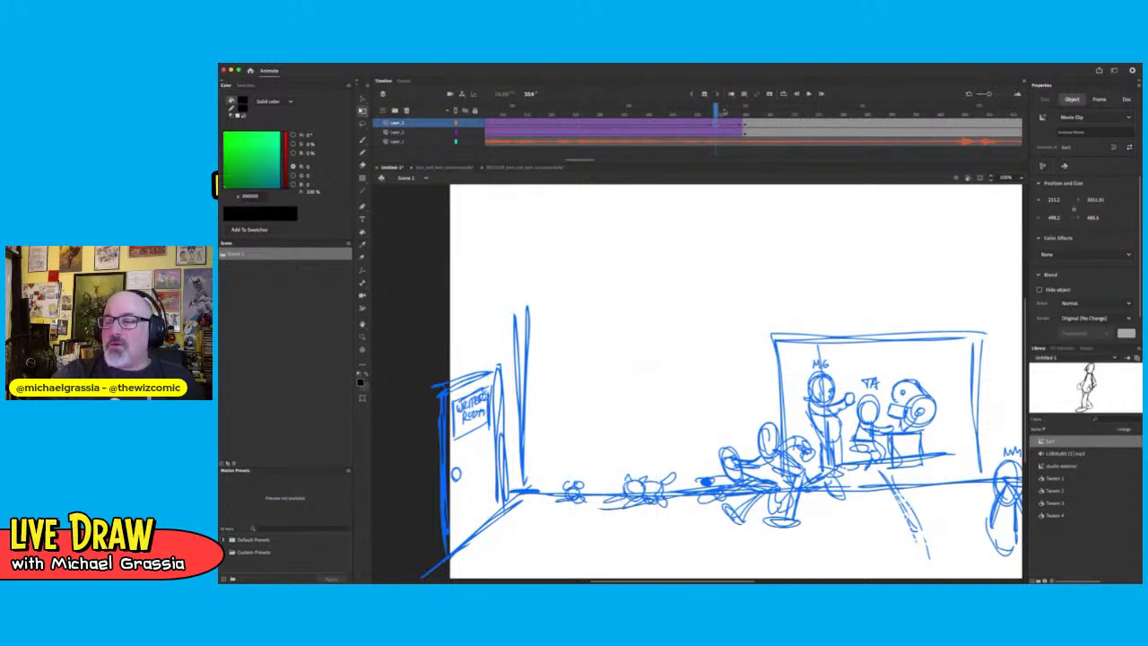
At the frame 360 keyframe, move the walking character across the stage to the Writers Room door
mouse_move(717, 111)
mouse_down()
mouse_move(732, 111)
mouse_move(717, 112)
mouse_up()
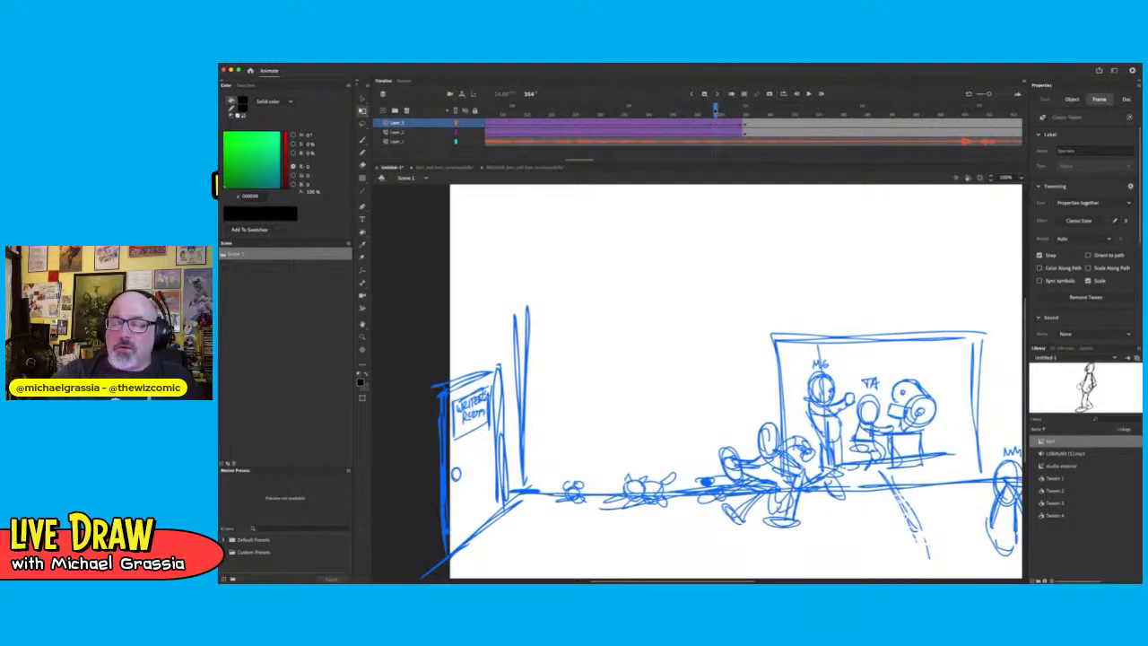
key(super+shift+a)
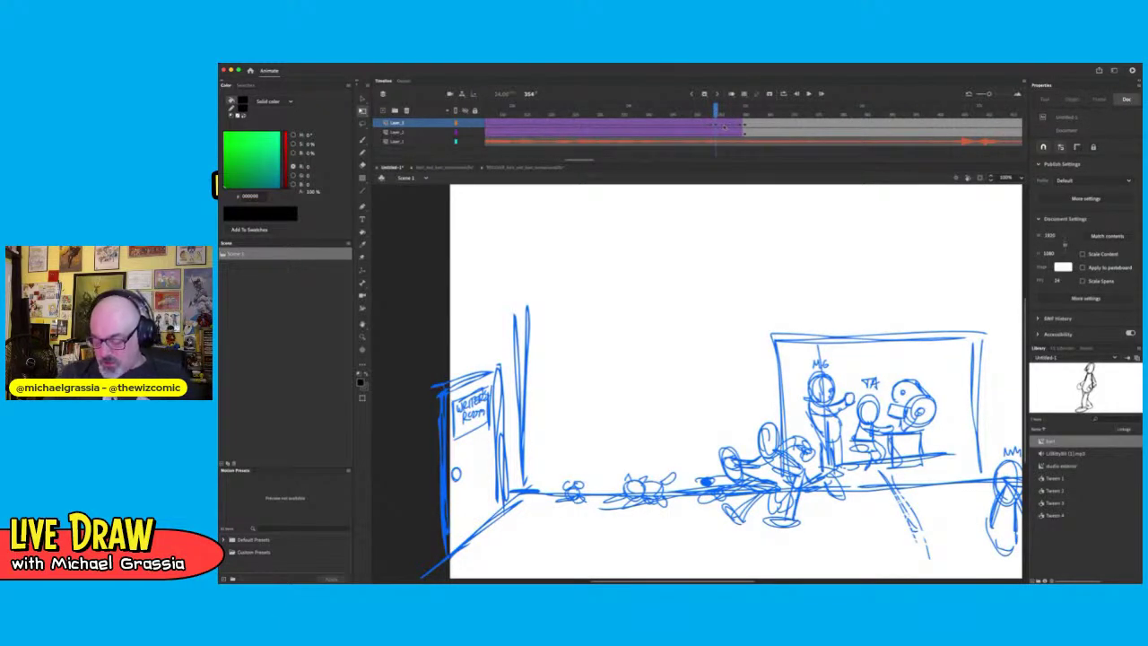
key(super+minus)
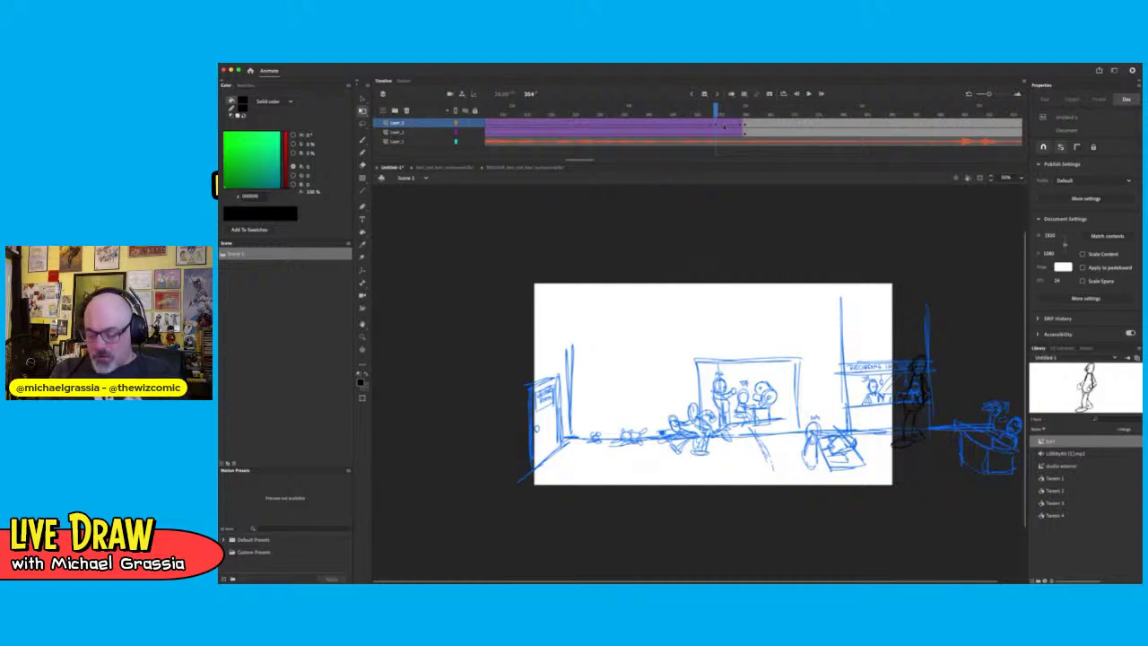
key(F6)
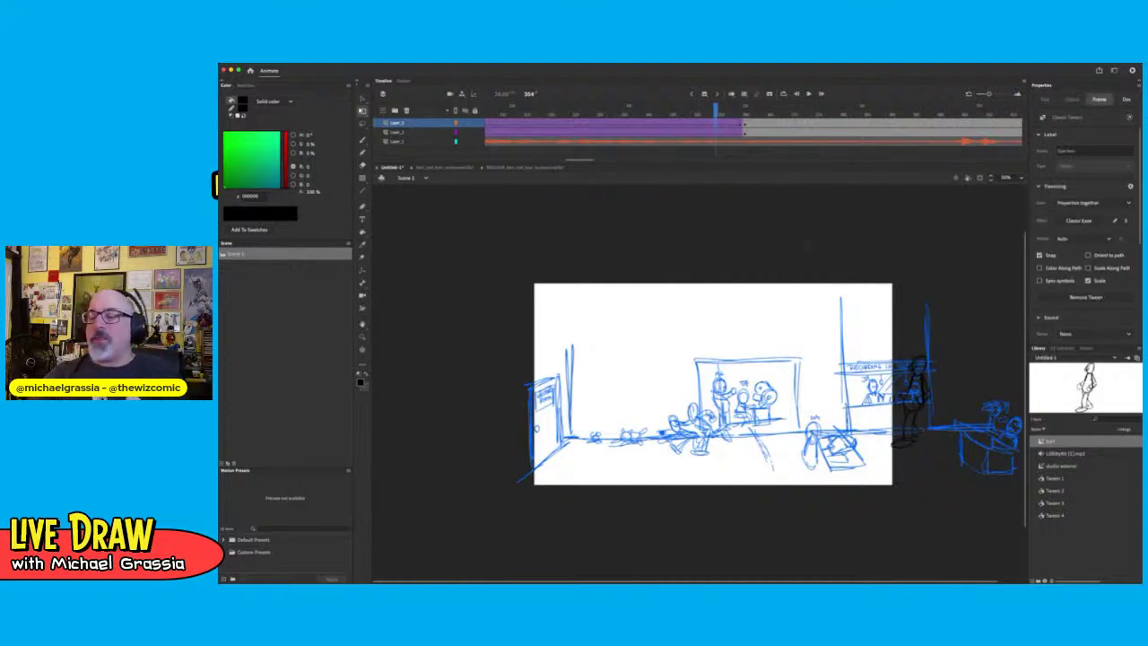
click(745, 122)
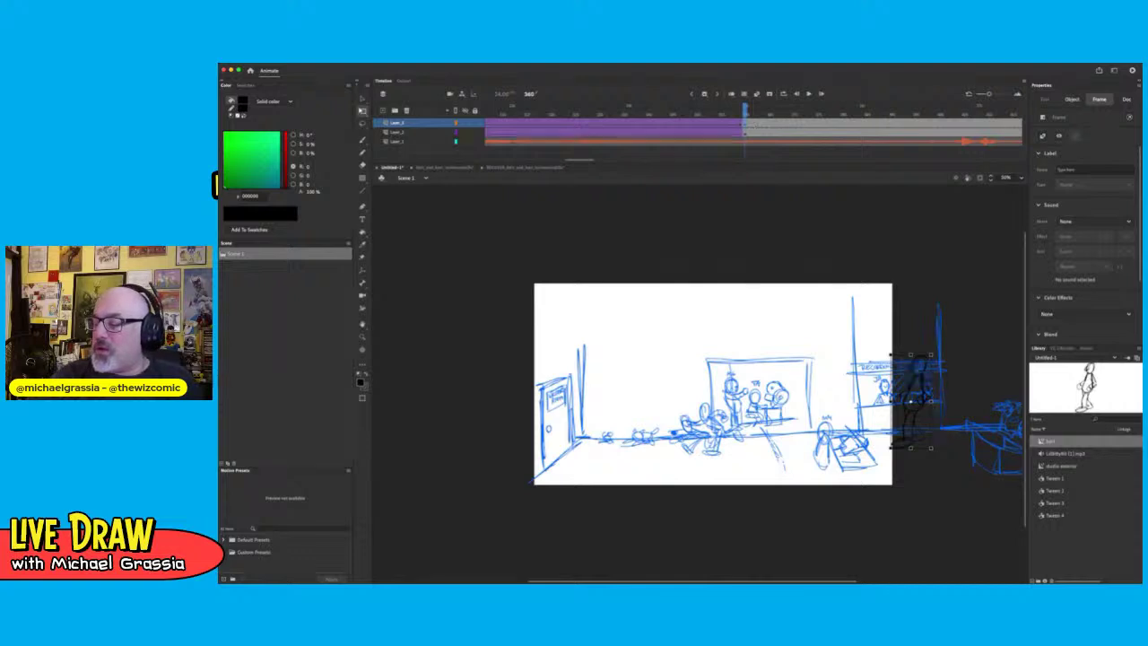
drag(924, 439, 581, 416)
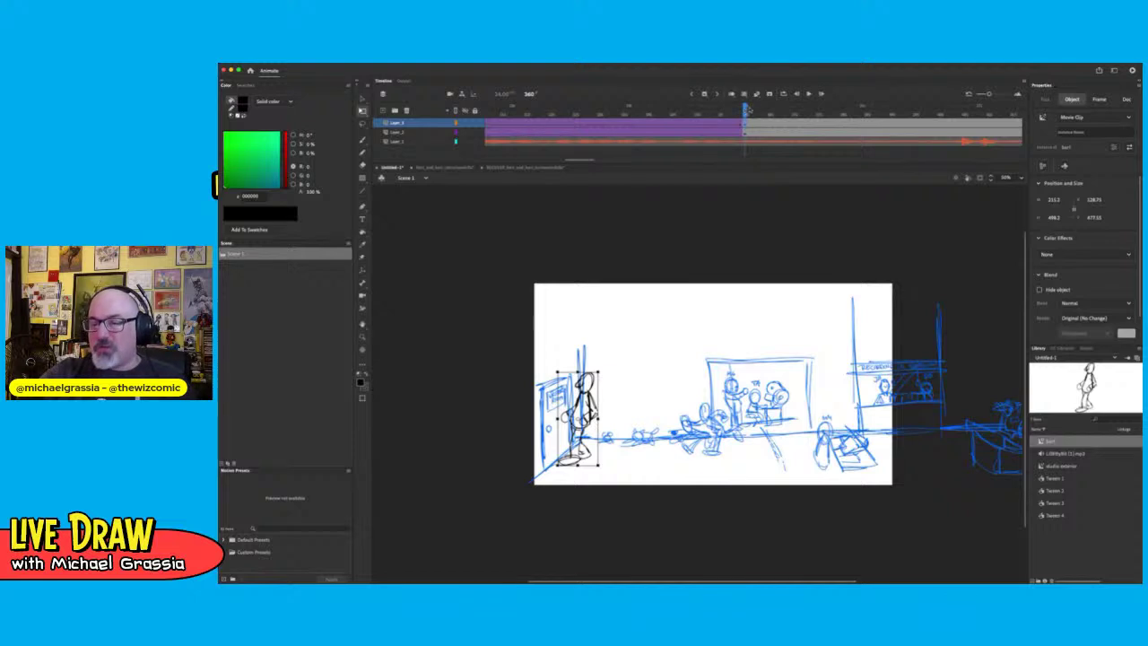
Play the animation from frame 1 through the character's walk and review the audio around frame 403
drag(588, 161, 502, 161)
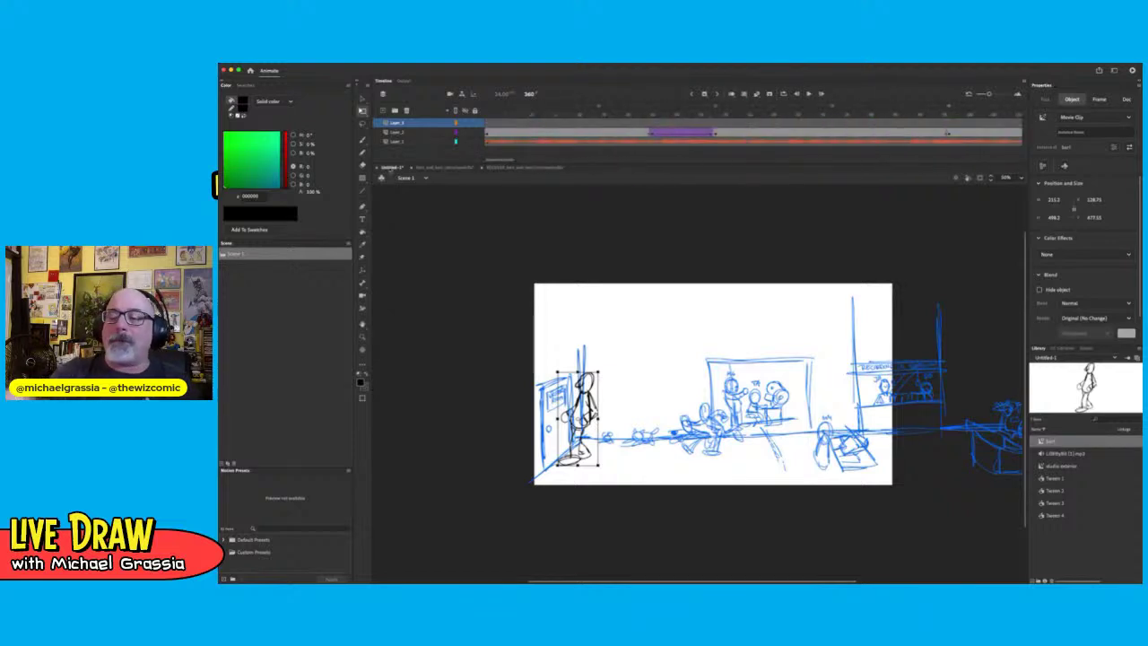
click(488, 113)
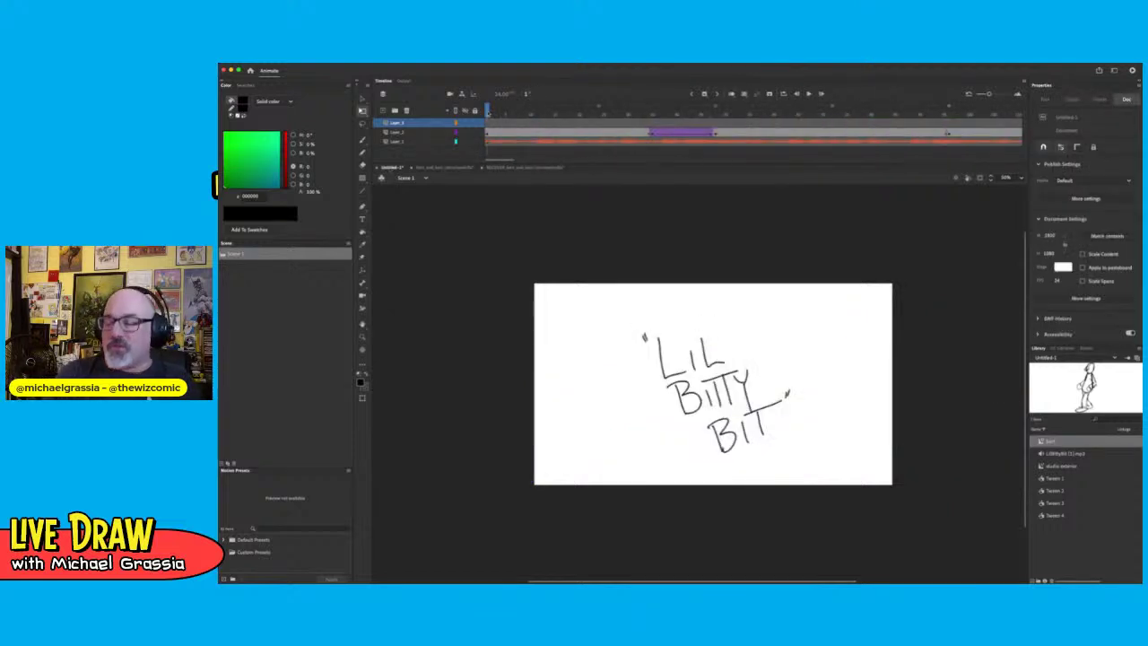
key(super+=)
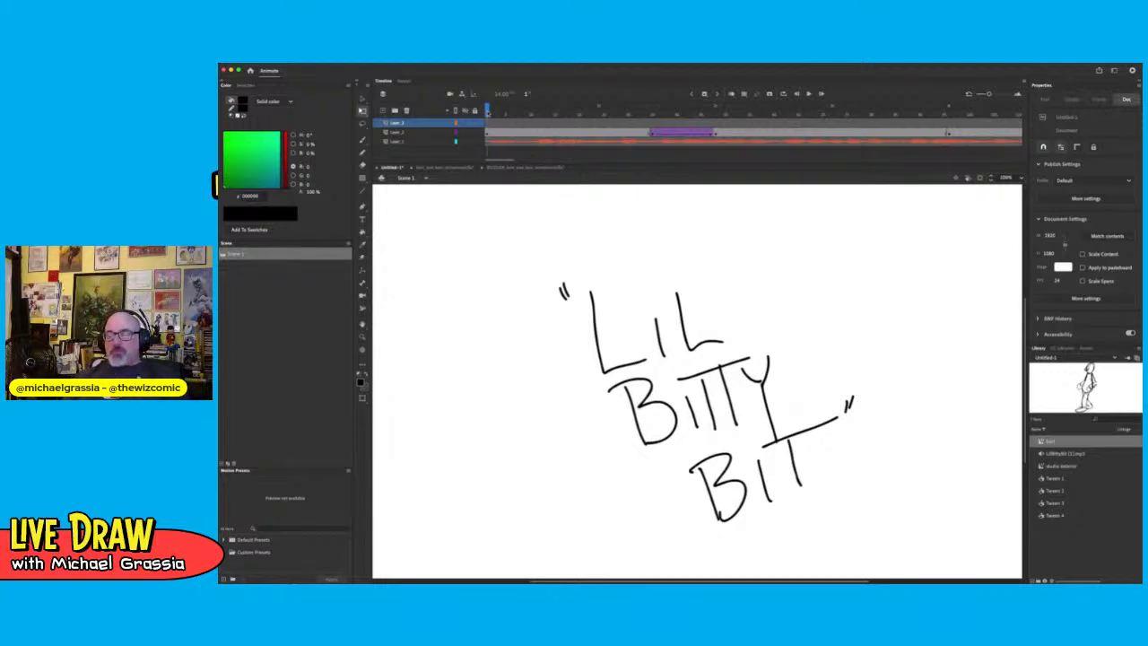
key(Return)
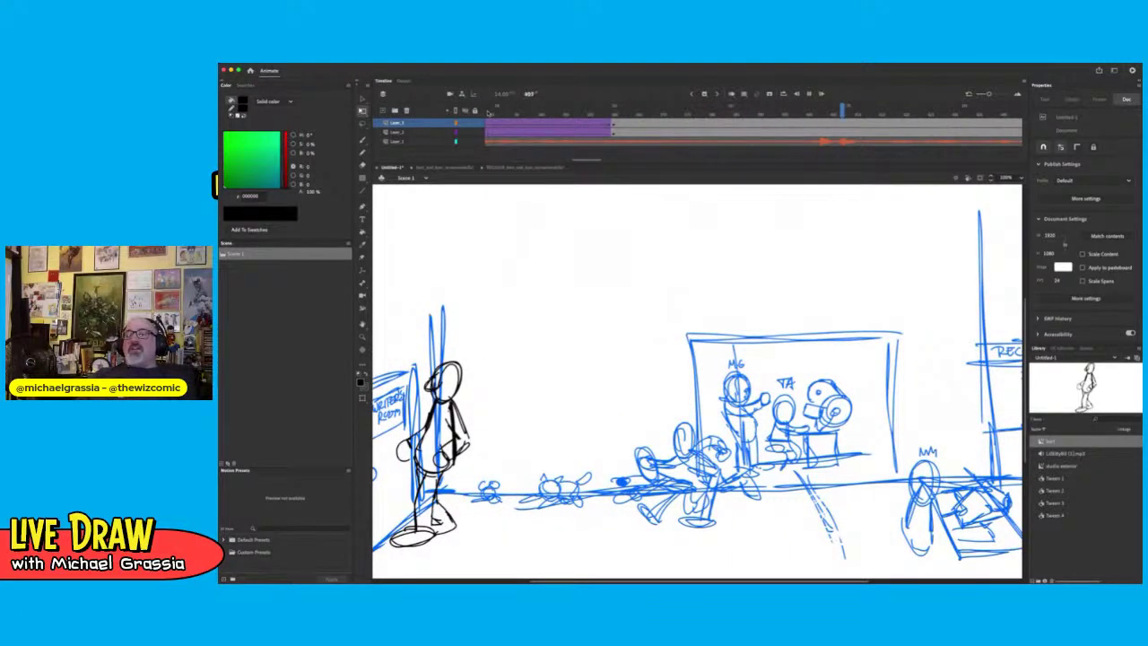
key(Return)
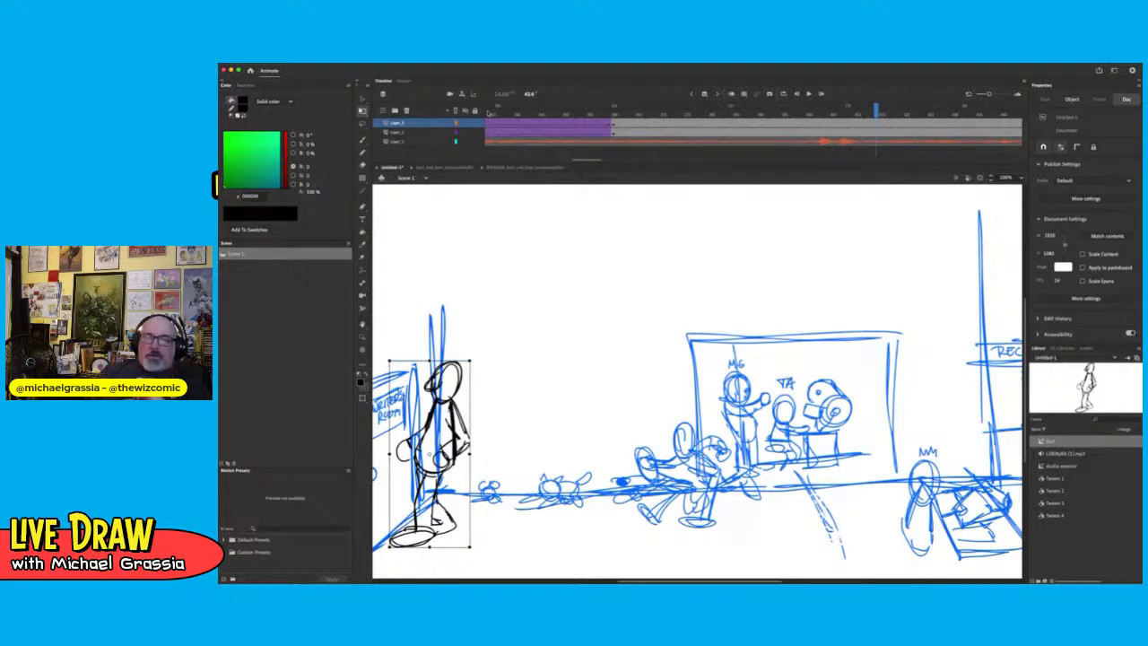
drag(876, 111, 819, 117)
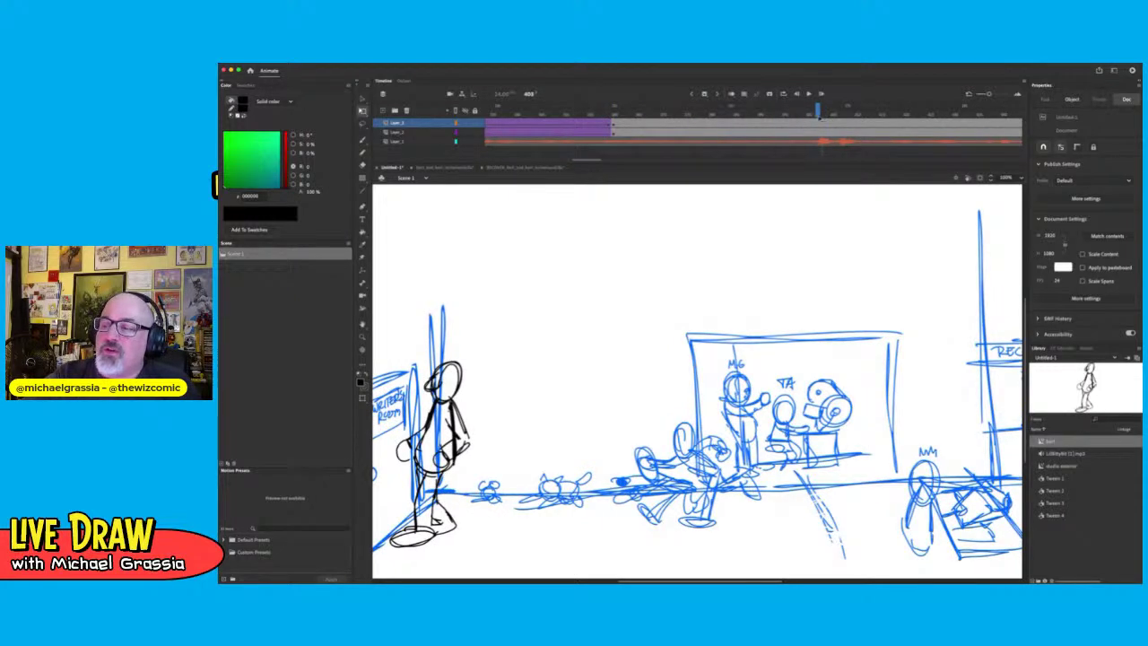
key(period)
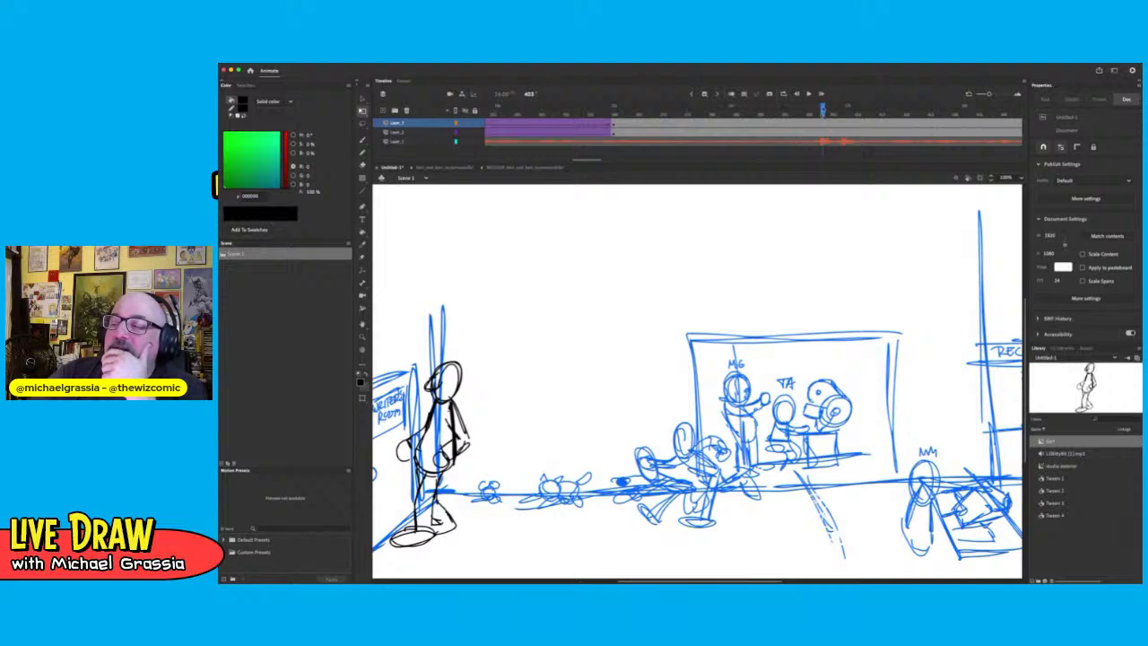
Clear the walking character and the studio background from frame 361 onward on the two artwork layers
drag(819, 110, 616, 109)
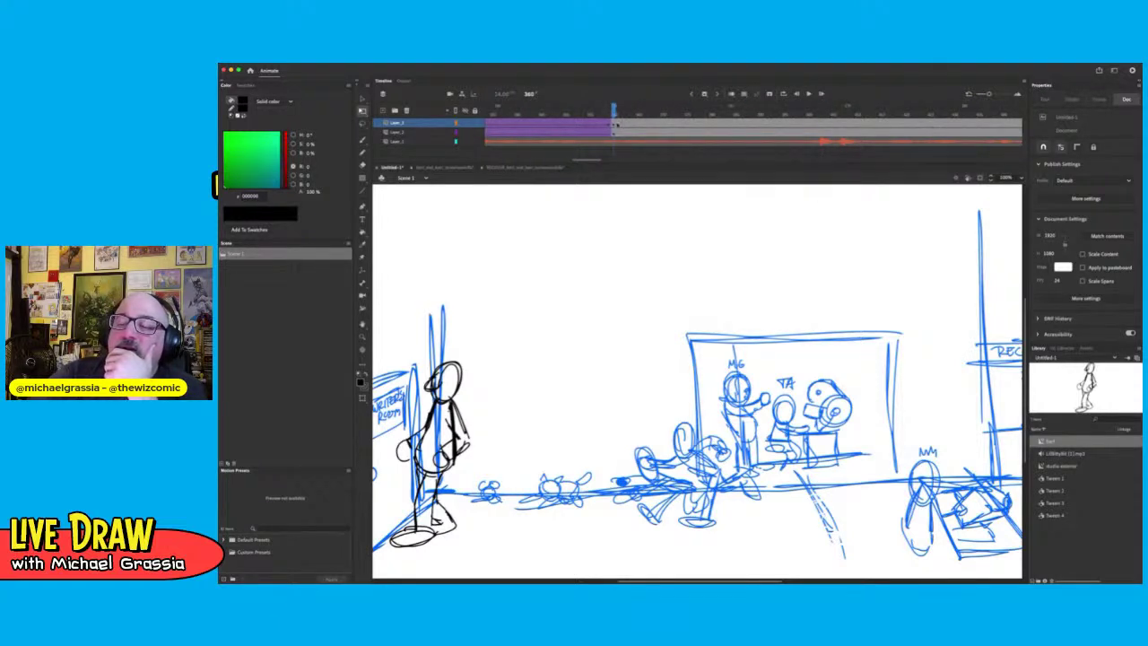
click(615, 122)
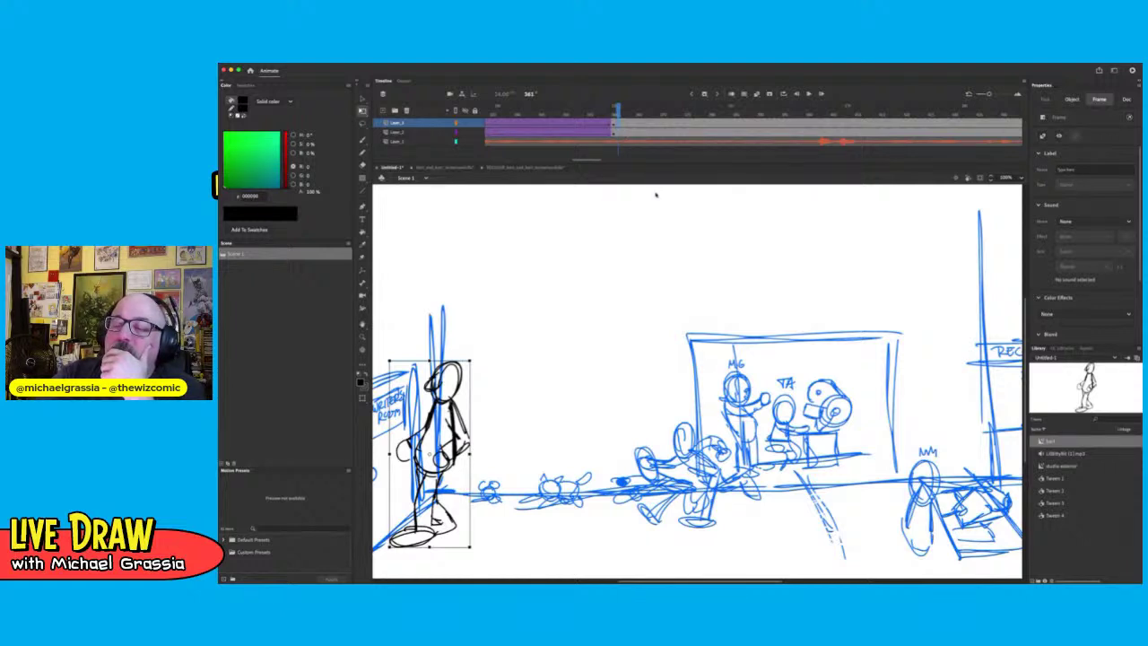
key(Delete)
click(619, 133)
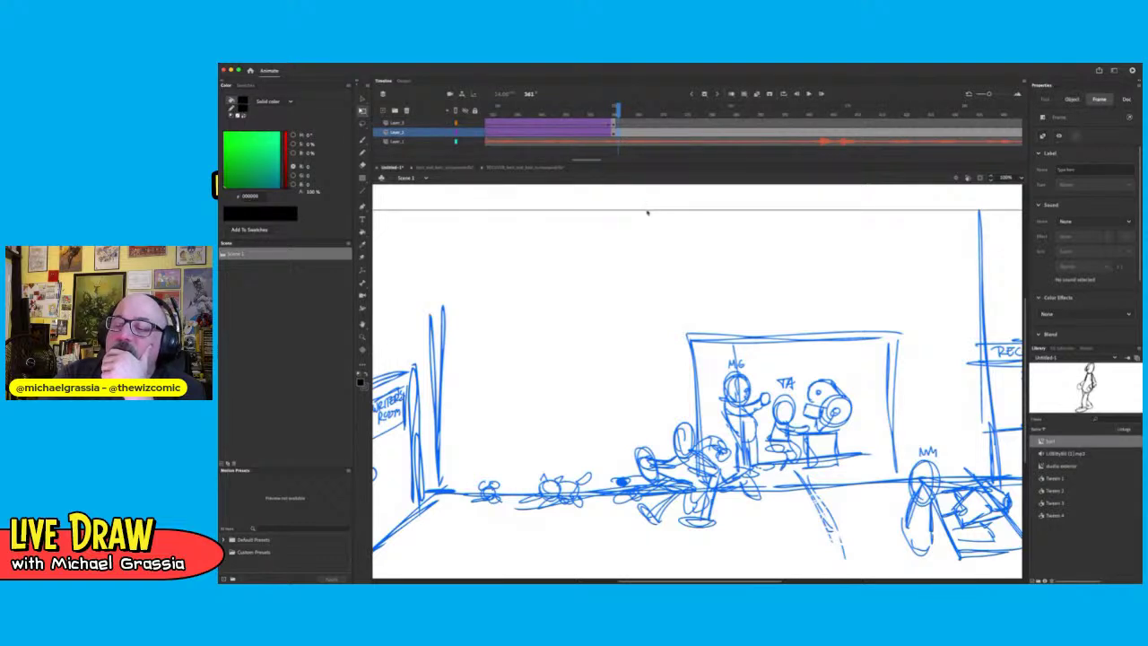
key(Delete)
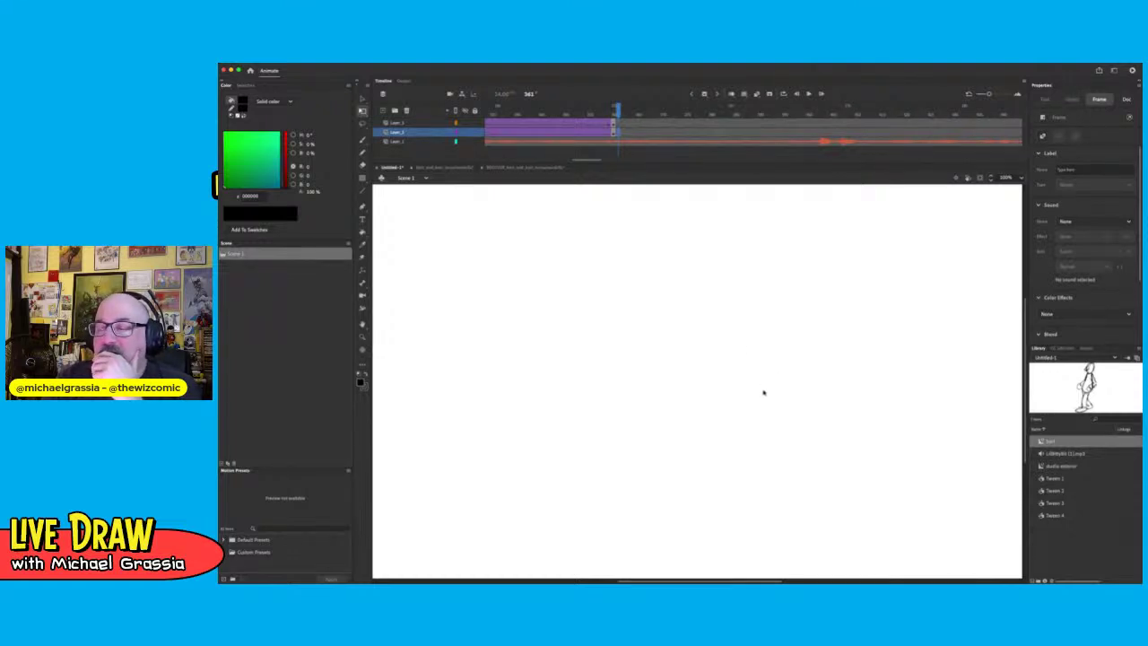
Brush an orange (FF9900) floor line across the middle of the empty stage at frame 361
key(super+minus)
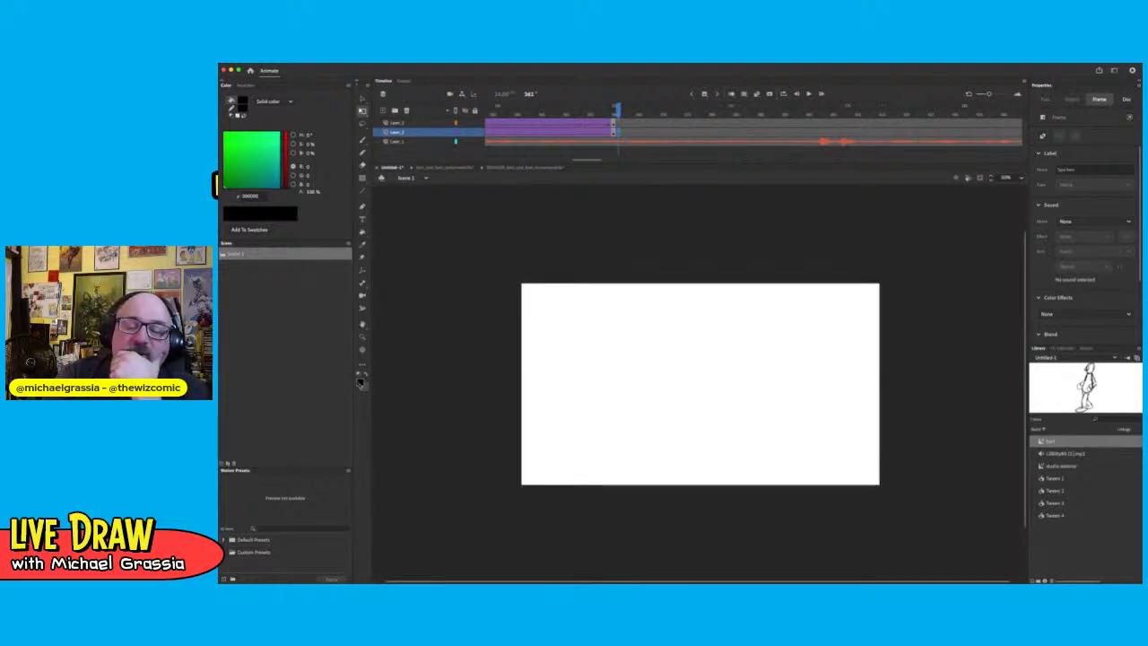
click(362, 384)
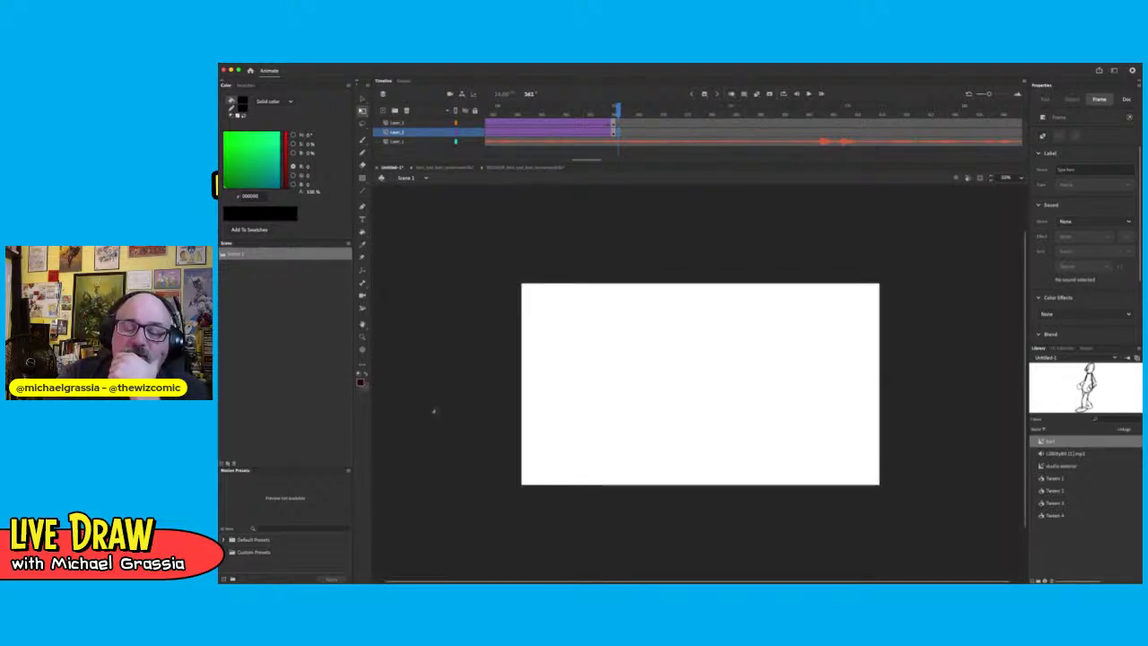
click(475, 442)
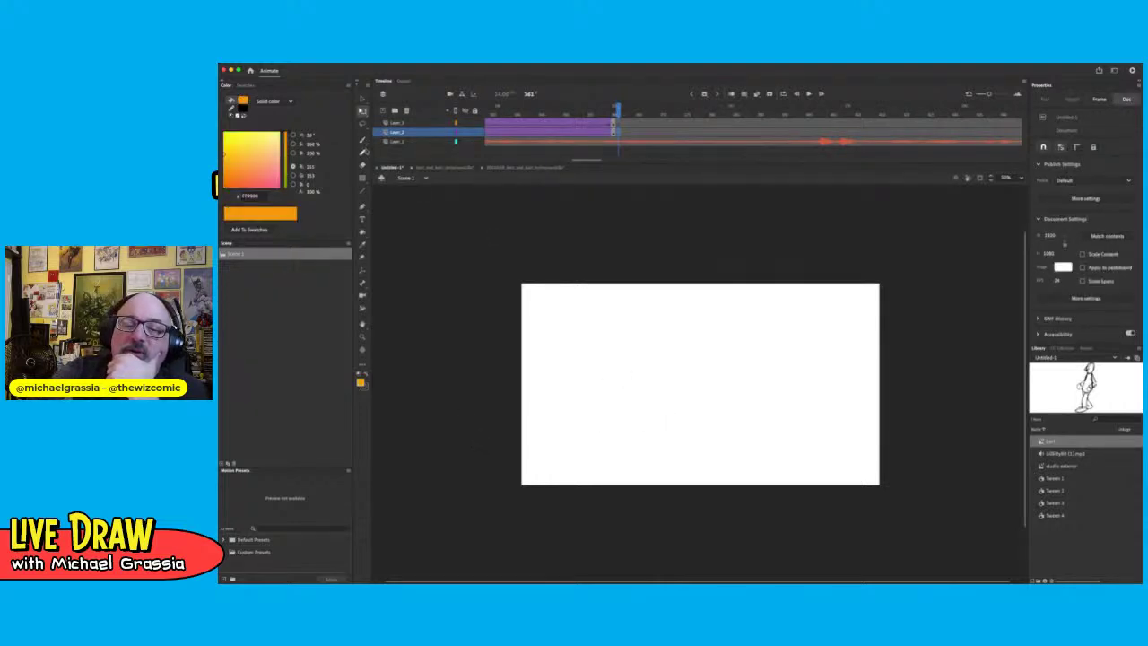
click(362, 139)
mouse_move(530, 386)
mouse_down()
mouse_move(879, 397)
mouse_move(466, 392)
mouse_up()
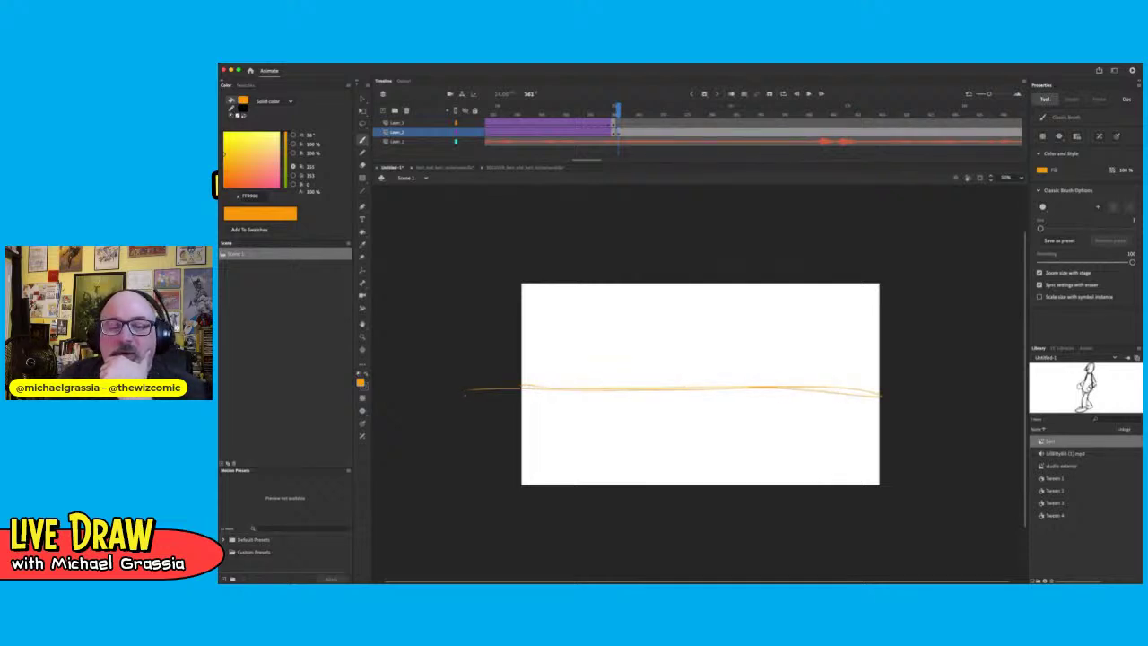
mouse_move(749, 387)
mouse_down()
mouse_move(750, 292)
mouse_move(835, 291)
mouse_move(753, 293)
mouse_up()
drag(827, 291, 821, 383)
mouse_move(764, 303)
mouse_down()
mouse_move(763, 323)
mouse_move(813, 303)
mouse_move(762, 325)
mouse_move(811, 321)
mouse_up()
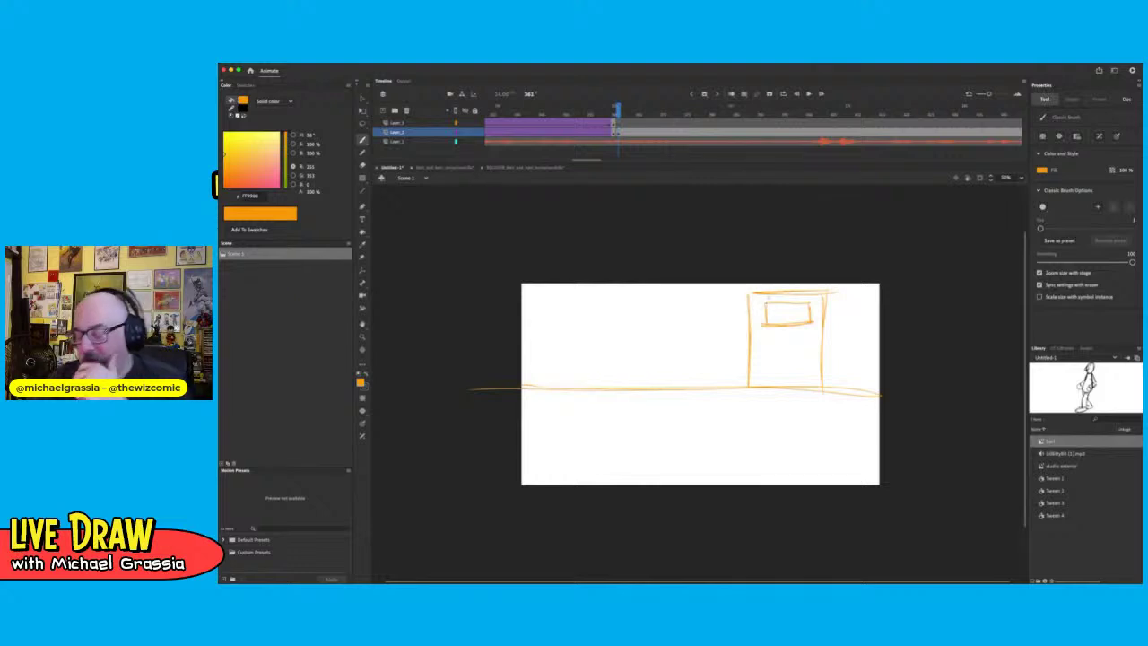
key(ctrl+z)
key(ctrl+z)
key(ctrl+z)
key(ctrl+z)
key(ctrl+z)
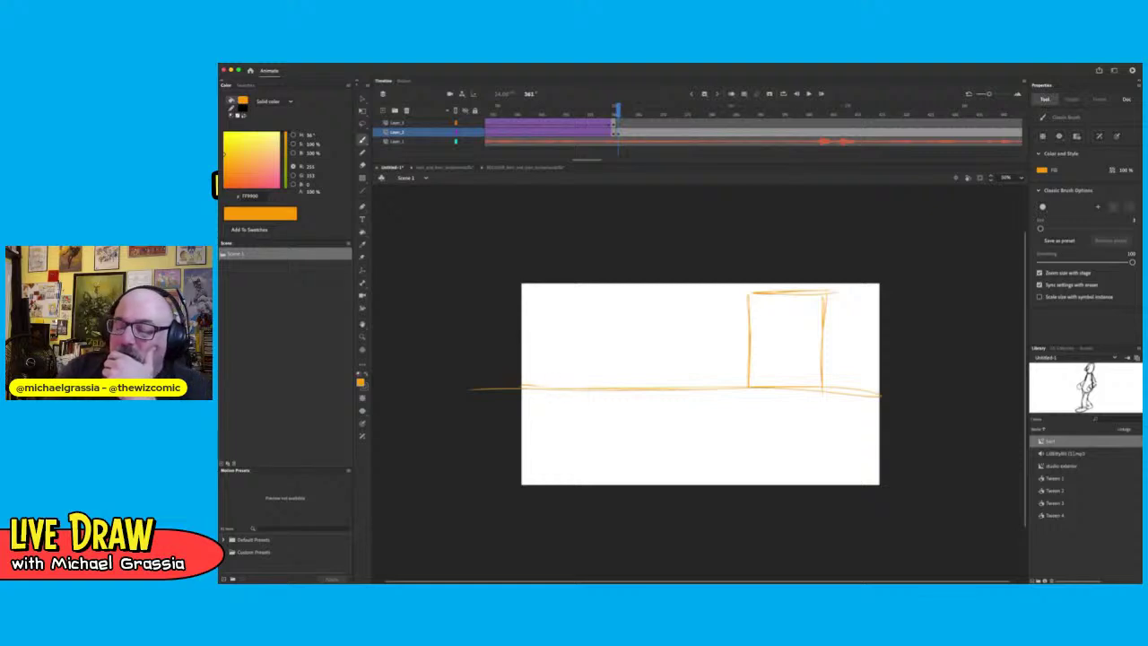
drag(524, 393, 912, 394)
mouse_move(911, 393)
mouse_down()
mouse_move(603, 389)
mouse_move(479, 404)
mouse_up()
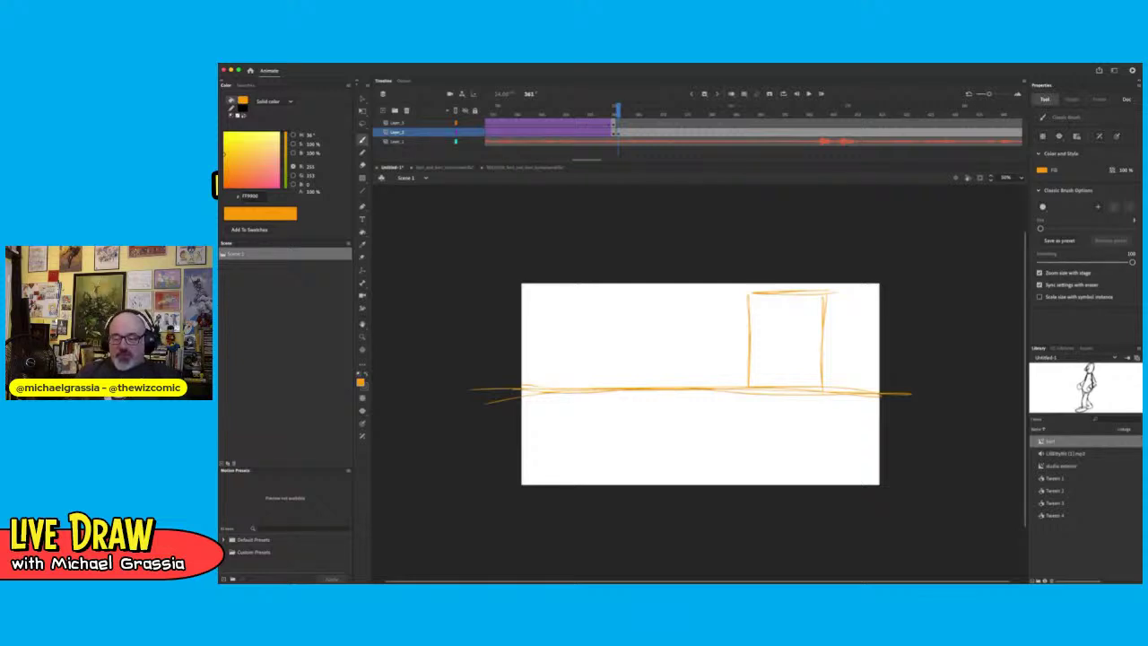
key(super+z)
key(super+z)
key(super+z)
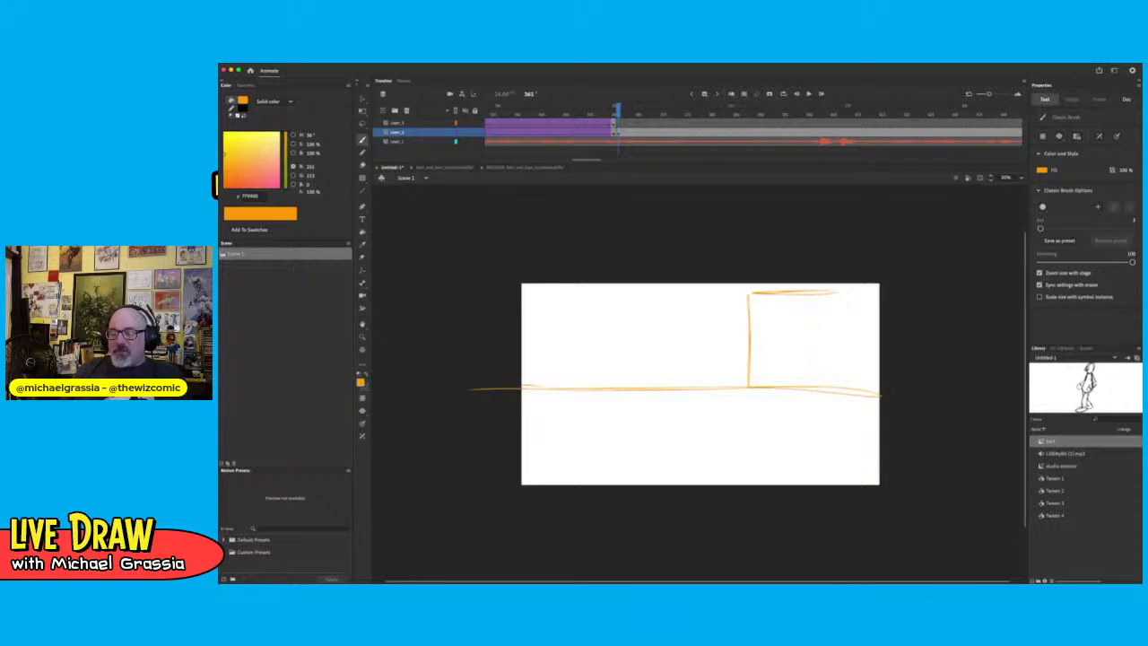
key(super+z)
key(super+z)
key(super+z)
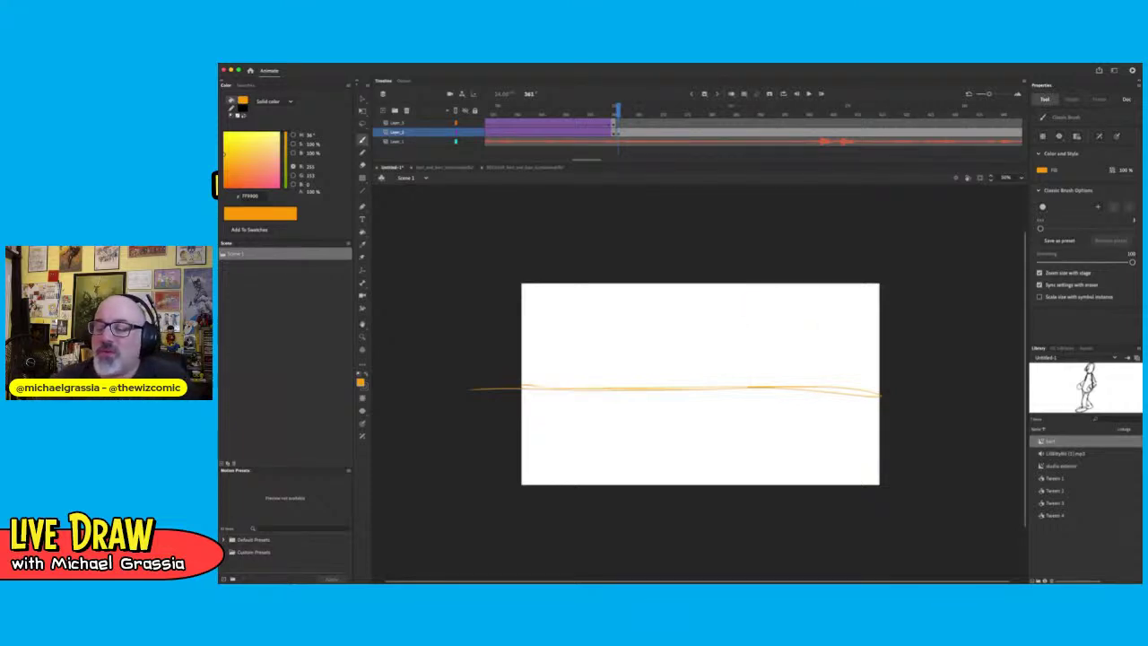
Sketch a tall, narrow rectangular frame standing just above the floor line, right of the stage's center
drag(730, 348, 731, 366)
drag(734, 324, 733, 380)
mouse_move(735, 304)
mouse_down()
mouse_move(733, 377)
mouse_move(794, 298)
mouse_move(785, 372)
mouse_up()
drag(791, 306, 787, 373)
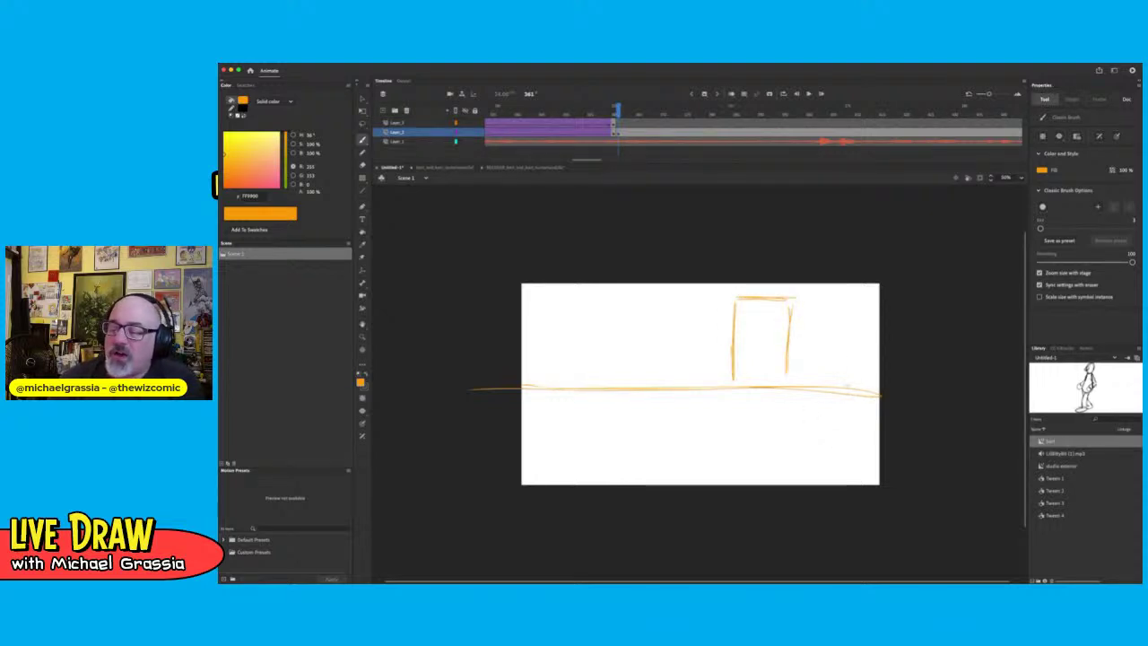
Rough in a cabinet outline against the stage's right edge, with a small shape on the wall above it
drag(849, 345, 849, 378)
mouse_move(844, 297)
mouse_down()
mouse_move(876, 301)
mouse_move(857, 316)
mouse_up()
drag(859, 302, 853, 322)
mouse_move(845, 398)
mouse_down()
mouse_move(843, 333)
mouse_move(874, 349)
mouse_move(864, 353)
mouse_move(855, 403)
mouse_move(862, 400)
mouse_move(822, 399)
mouse_move(839, 483)
mouse_up()
mouse_move(799, 400)
mouse_down()
mouse_move(835, 458)
mouse_move(838, 471)
mouse_move(802, 415)
mouse_move(832, 485)
mouse_up()
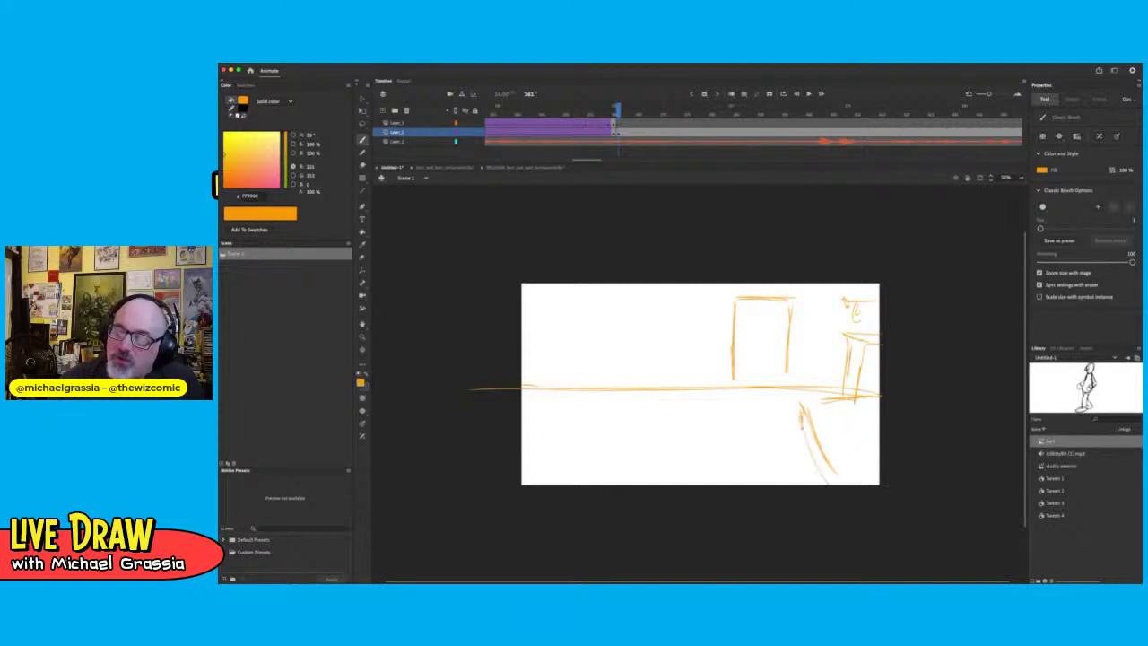
mouse_move(851, 426)
mouse_down()
mouse_move(868, 468)
mouse_move(877, 420)
mouse_move(847, 436)
mouse_move(838, 473)
mouse_move(856, 460)
mouse_up()
mouse_move(853, 439)
mouse_down()
mouse_move(859, 464)
mouse_move(825, 450)
mouse_move(834, 469)
mouse_up()
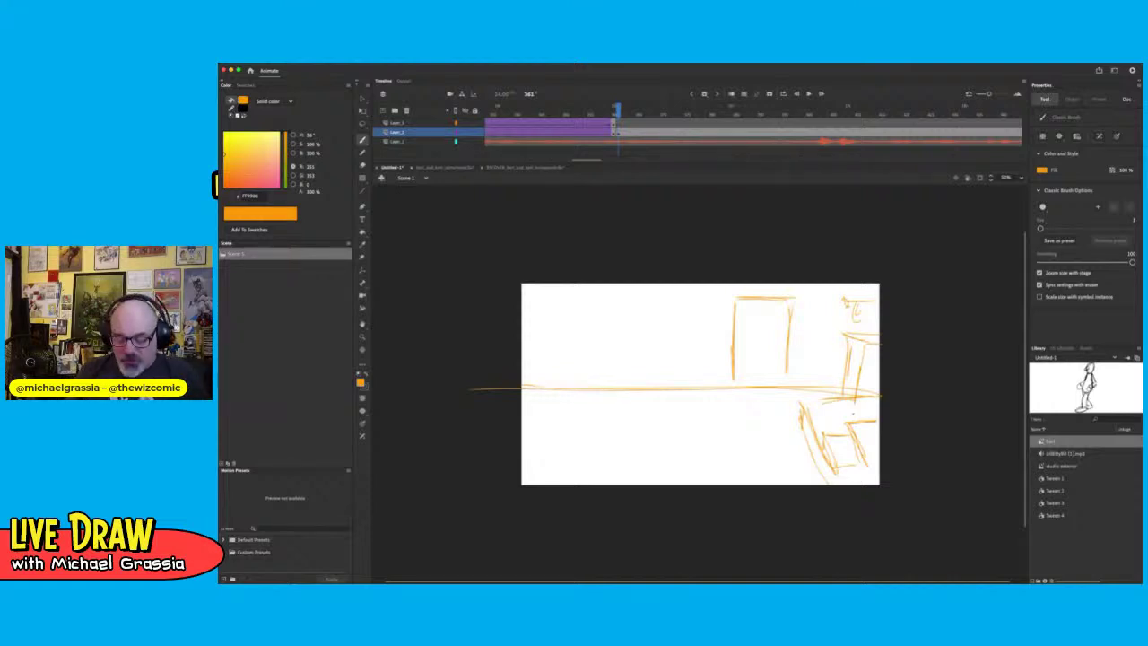
key(super+z)
key(super+z)
key(super+z)
key(super+z)
key(super+z)
key(super+z)
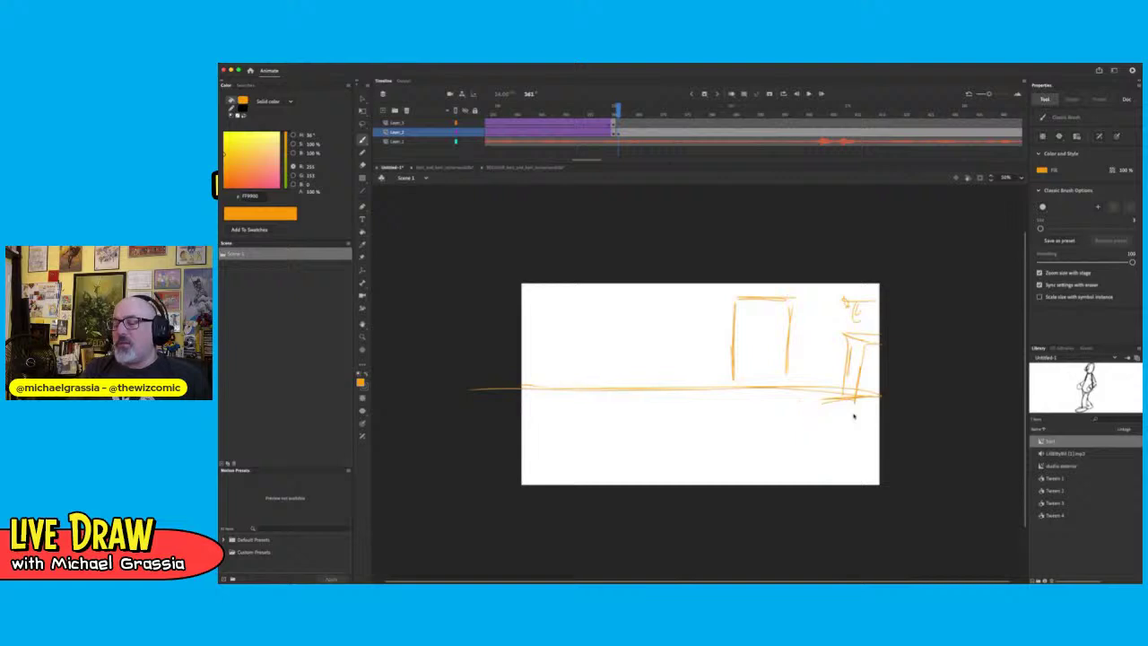
key(super+z)
key(super+z)
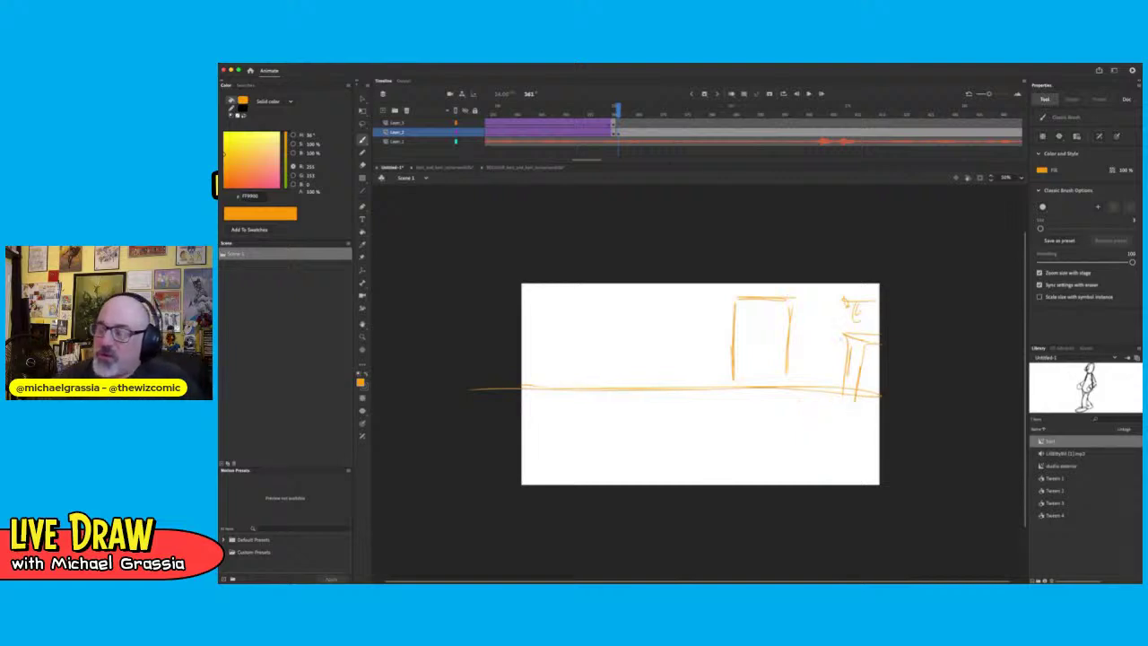
Extend the cabinet below the floor line, close its base in perspective and add shelf lines to its narrow side
mouse_move(847, 335)
mouse_down()
mouse_move(834, 421)
mouse_move(854, 424)
mouse_up()
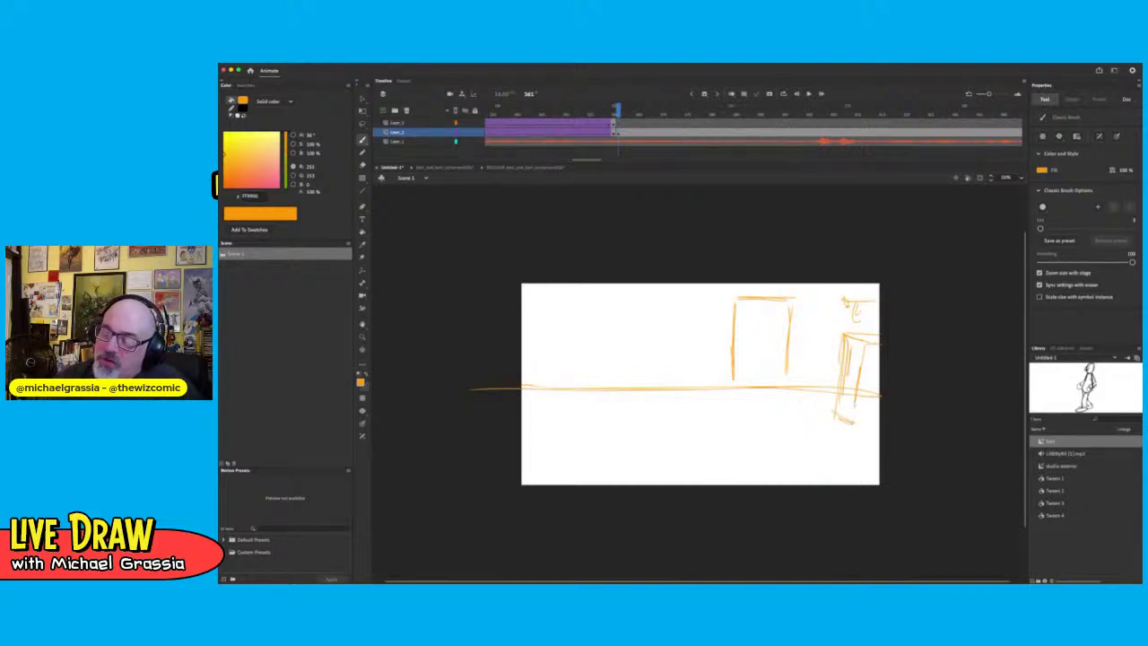
mouse_move(858, 381)
mouse_down()
mouse_move(852, 422)
mouse_move(879, 416)
mouse_up()
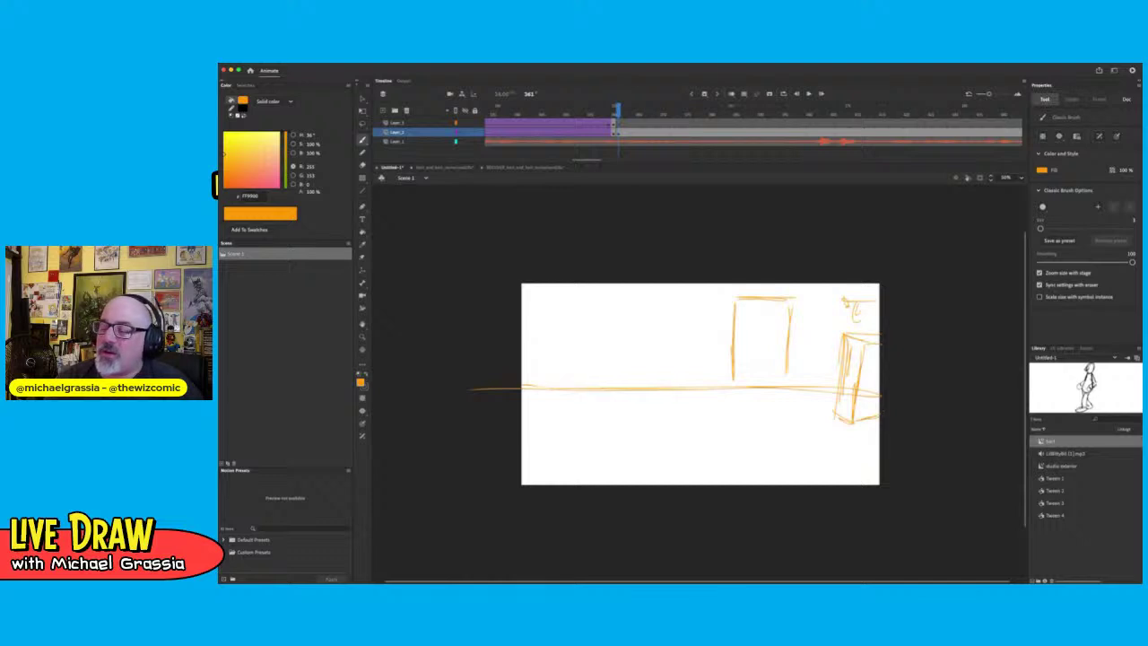
drag(849, 355, 855, 364)
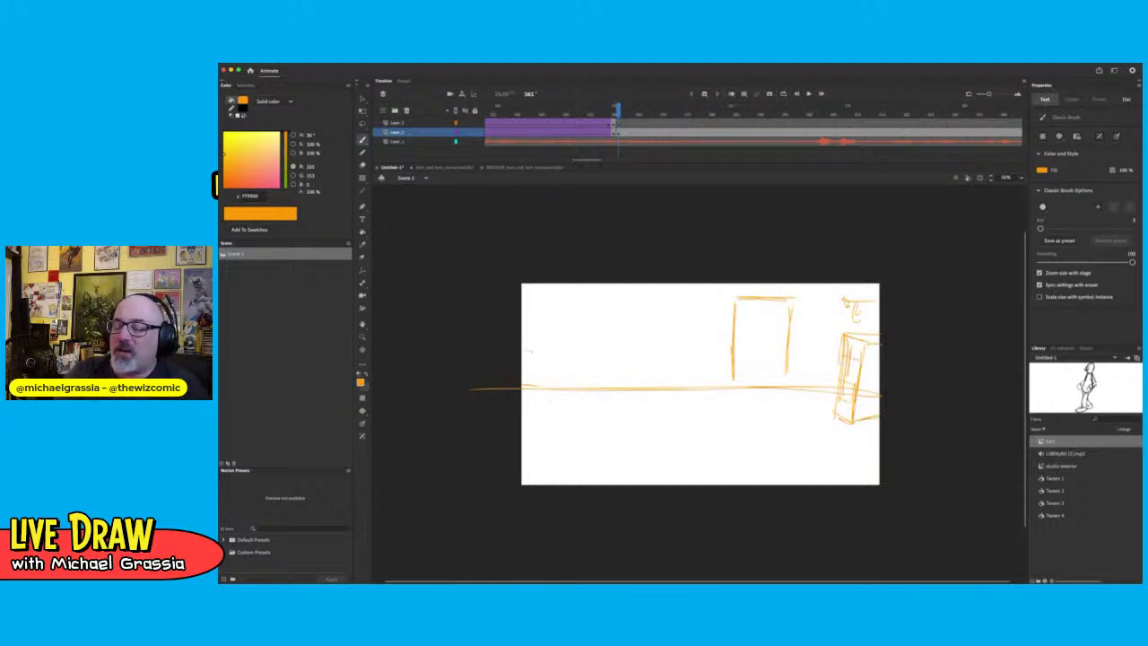
mouse_move(532, 352)
mouse_down()
mouse_move(687, 346)
mouse_move(658, 352)
mouse_up()
mouse_move(682, 305)
mouse_down()
mouse_move(687, 347)
mouse_move(683, 313)
mouse_up()
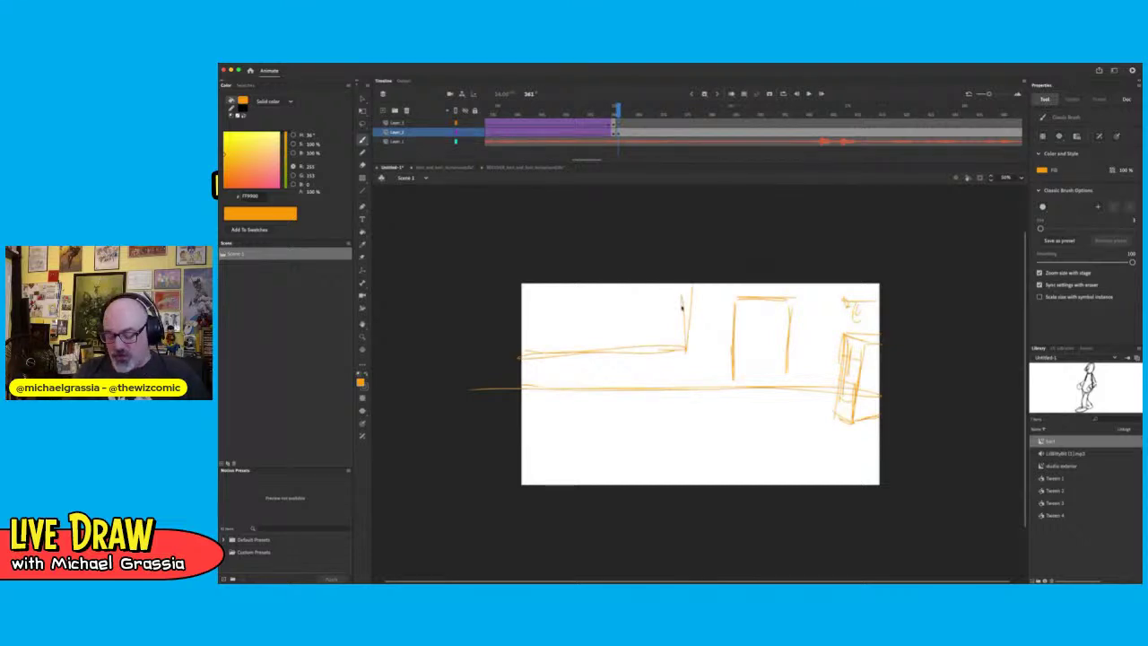
key(super+z)
key(super+z)
key(super+z)
key(super+z)
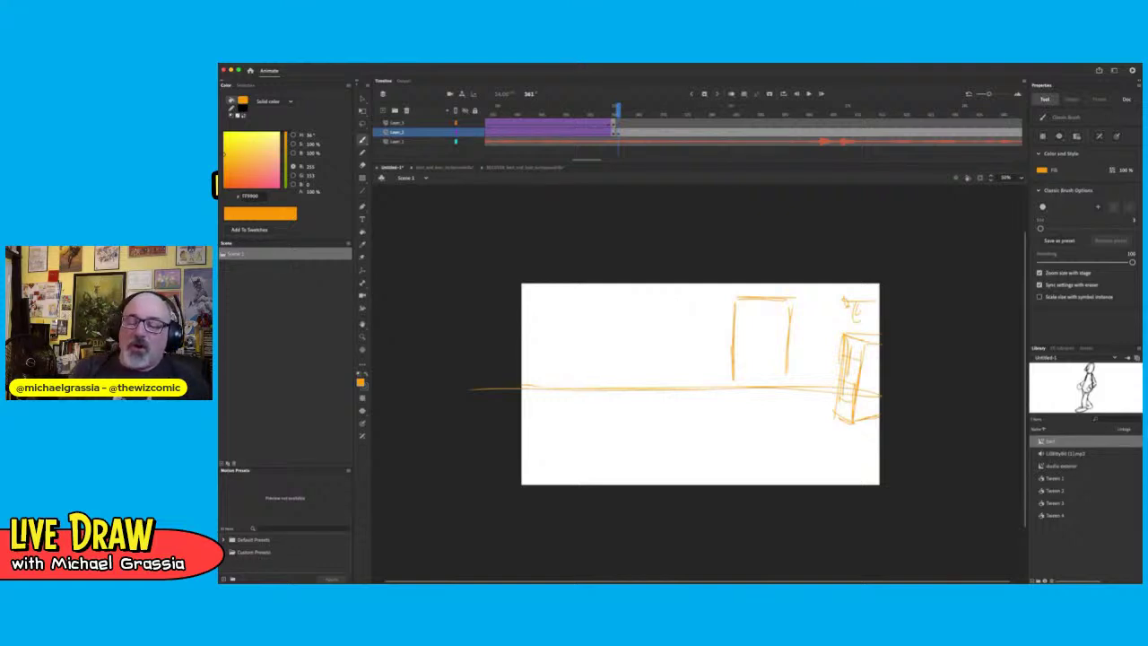
Sketch an armchair on the floor line in the left part of the stage, with more furniture beside it at the edge
mouse_move(569, 358)
mouse_down()
mouse_move(574, 394)
mouse_move(612, 348)
mouse_move(617, 398)
mouse_up()
drag(615, 352, 619, 400)
mouse_move(612, 353)
mouse_down()
mouse_move(615, 377)
mouse_move(571, 404)
mouse_move(621, 411)
mouse_move(568, 432)
mouse_move(617, 433)
mouse_up()
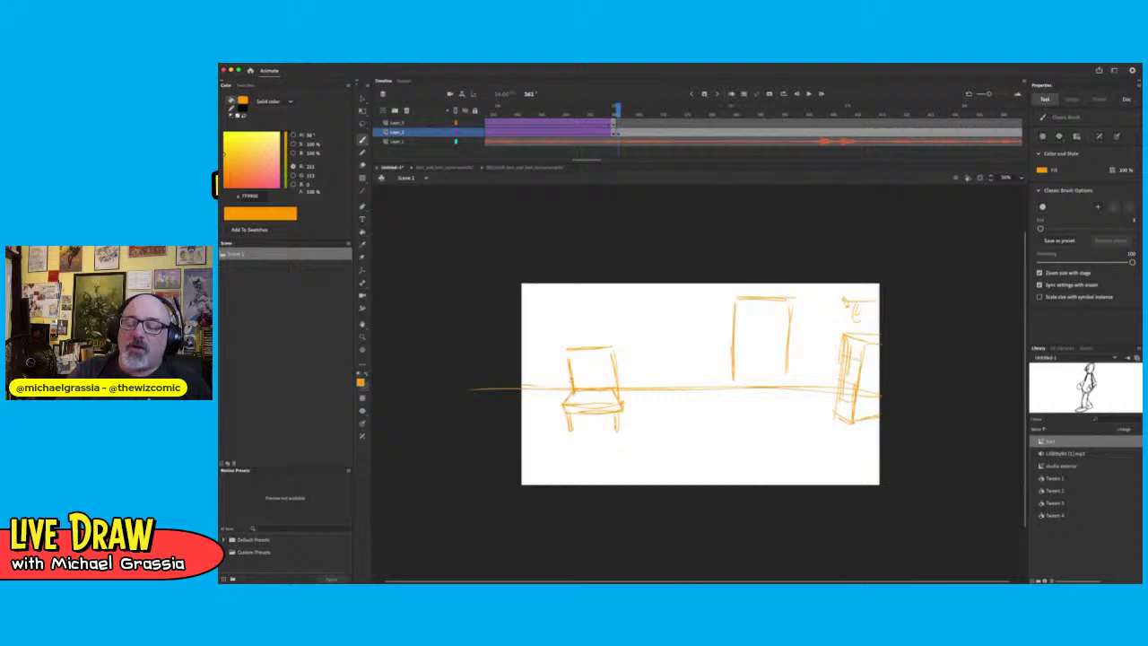
drag(567, 381, 556, 389)
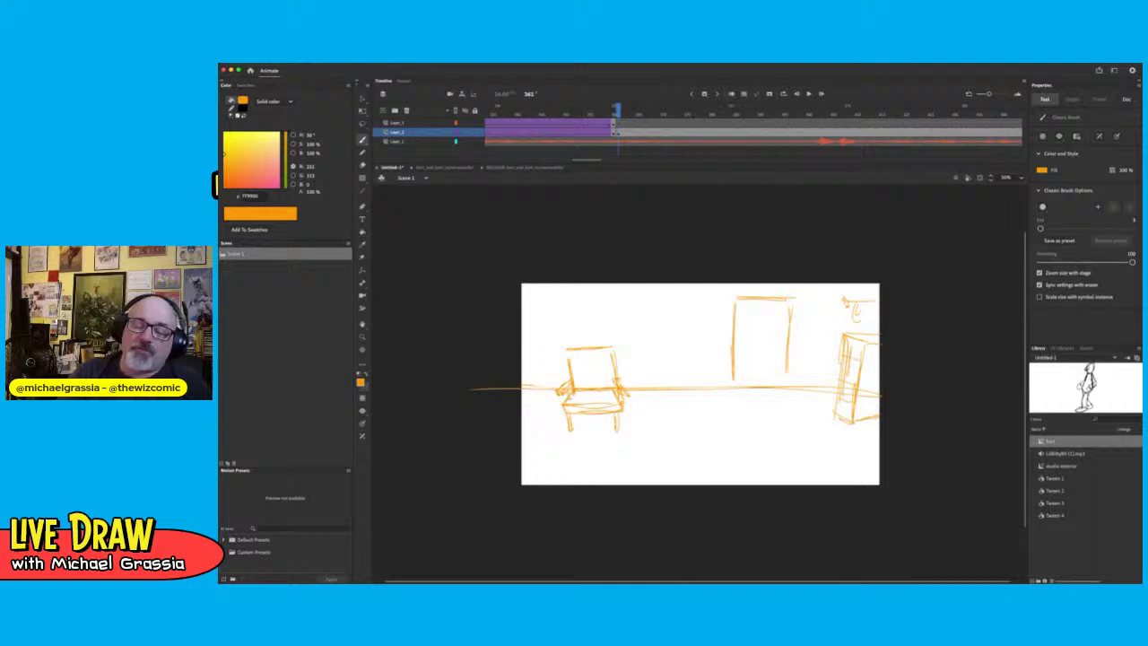
mouse_move(549, 393)
mouse_down()
mouse_move(521, 398)
mouse_move(529, 383)
mouse_move(555, 404)
mouse_move(526, 421)
mouse_up()
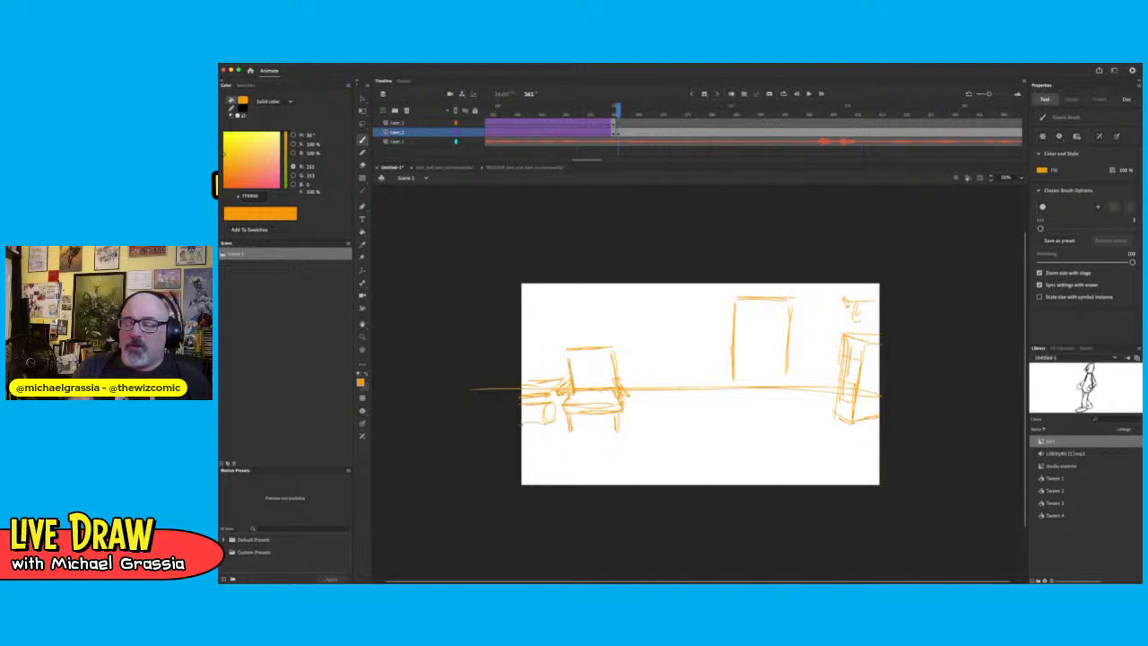
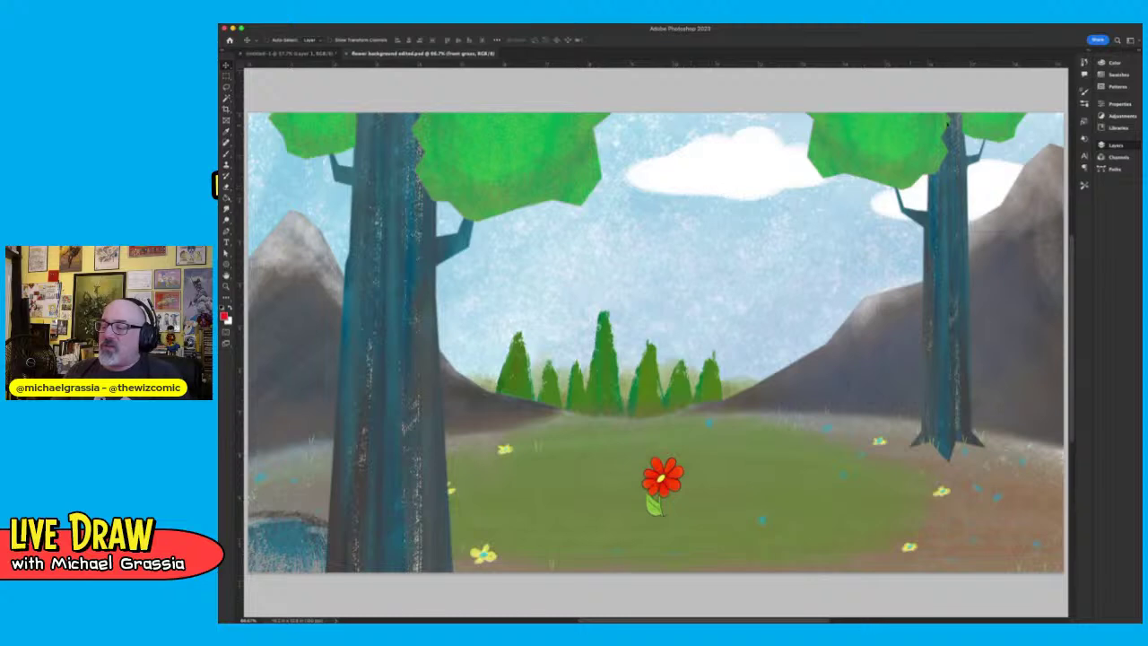
In Photoshop, examine the forest painting in flower background edited.psd from the treetops and sky to the grass
click(996, 193)
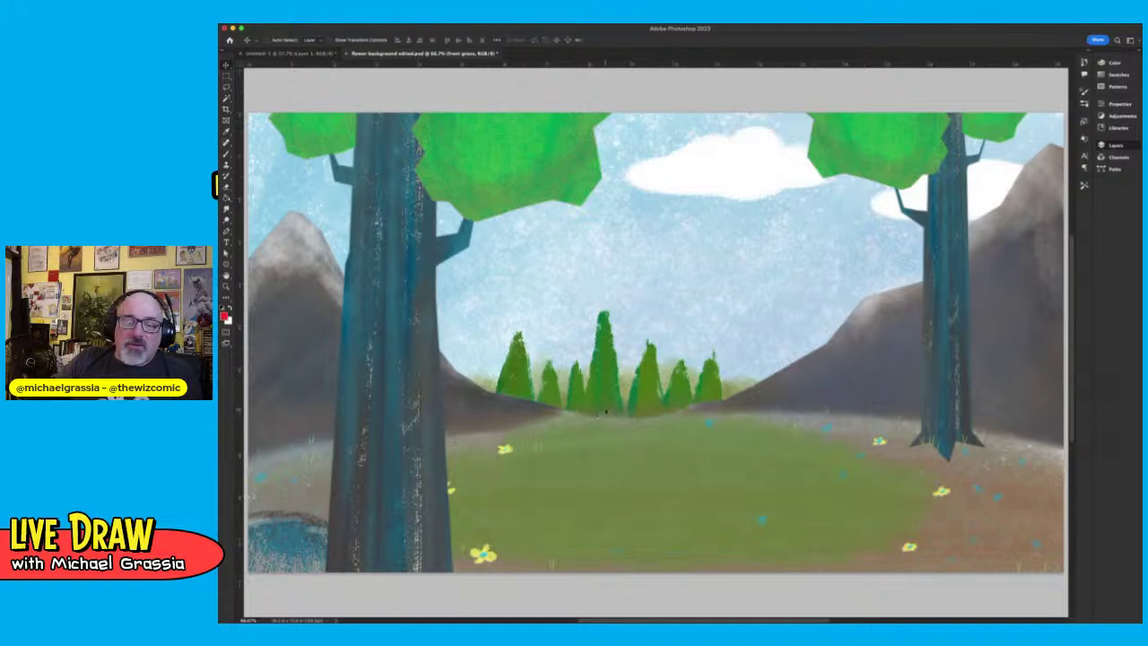
scroll(623, 405, down, 3)
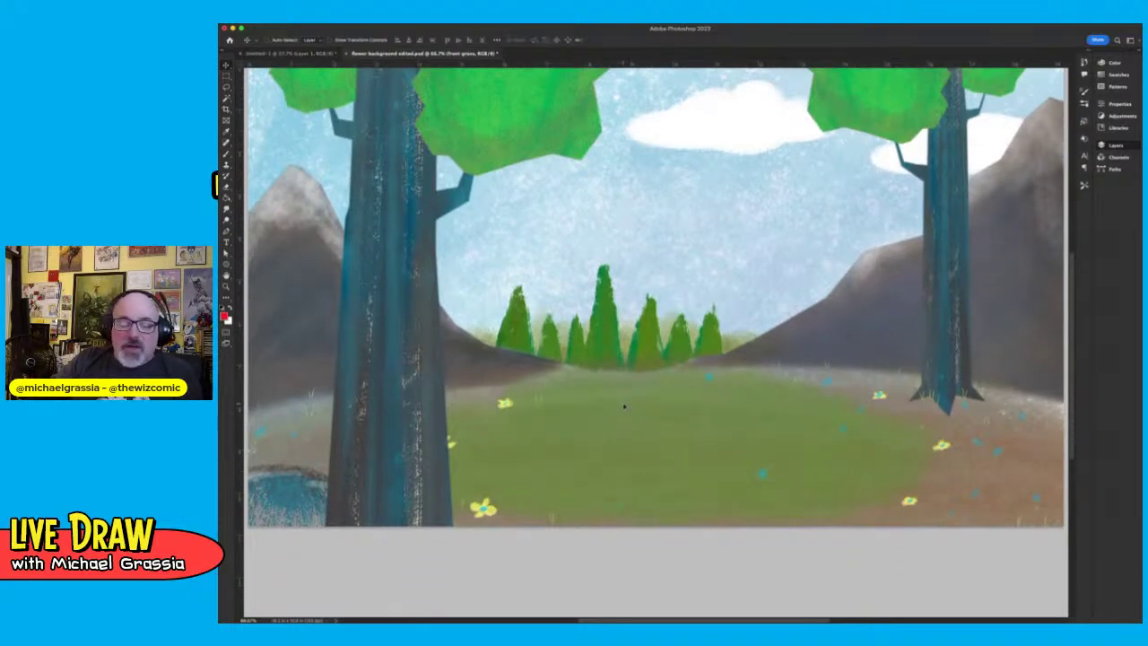
scroll(624, 406, up, 2)
scroll(624, 407, up, 4)
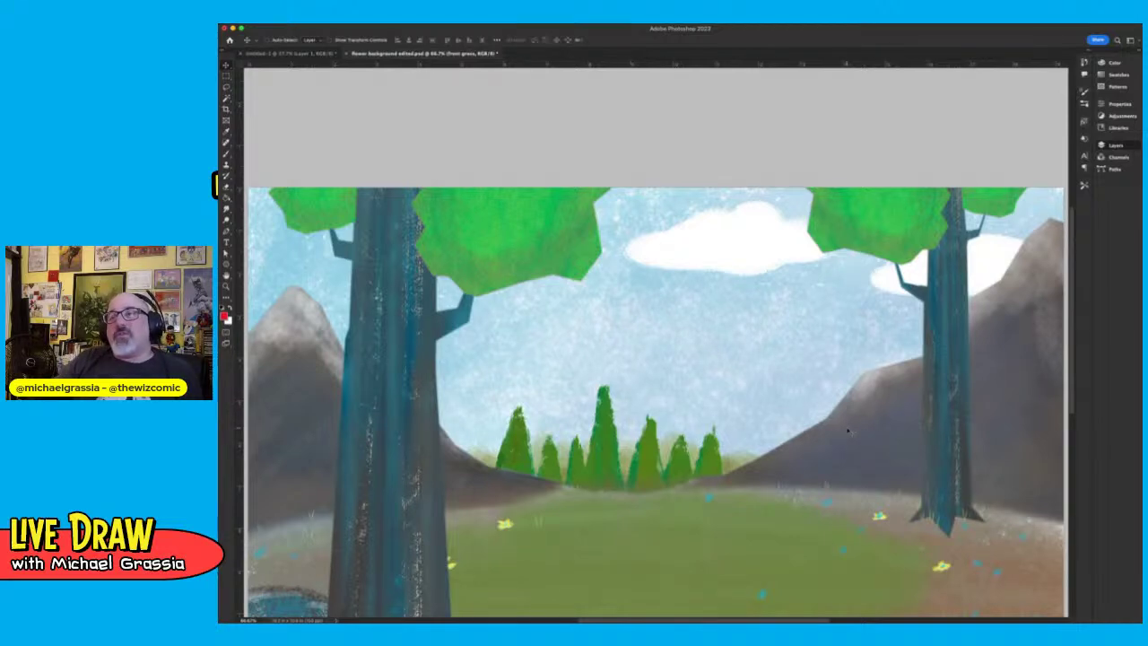
scroll(847, 431, down, 1)
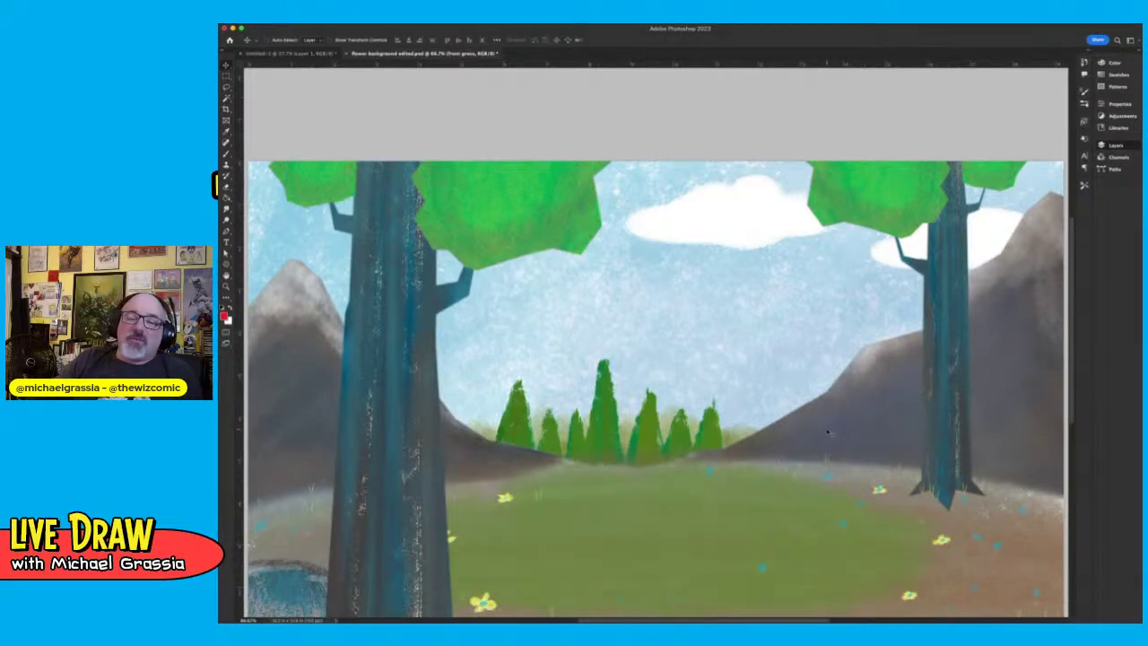
scroll(827, 428, down, 2)
scroll(826, 428, down, 1)
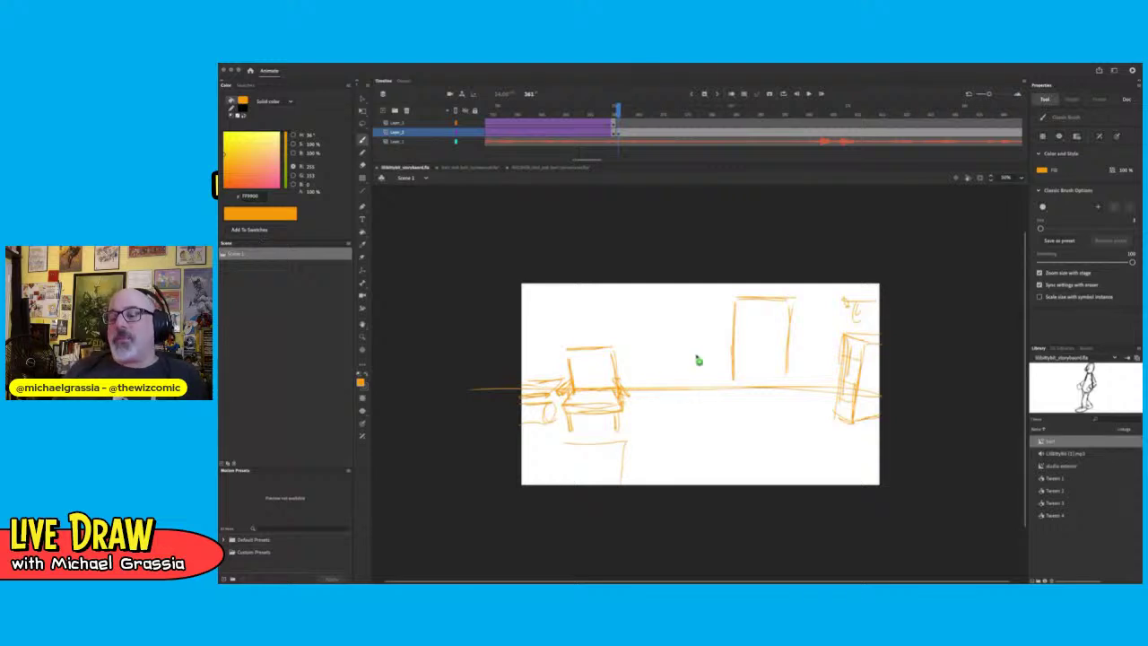
Back in Animate, paste the grayscale toy-brick room picture onto the stage over the orange room sketch as a reference
key(ctrl+v)
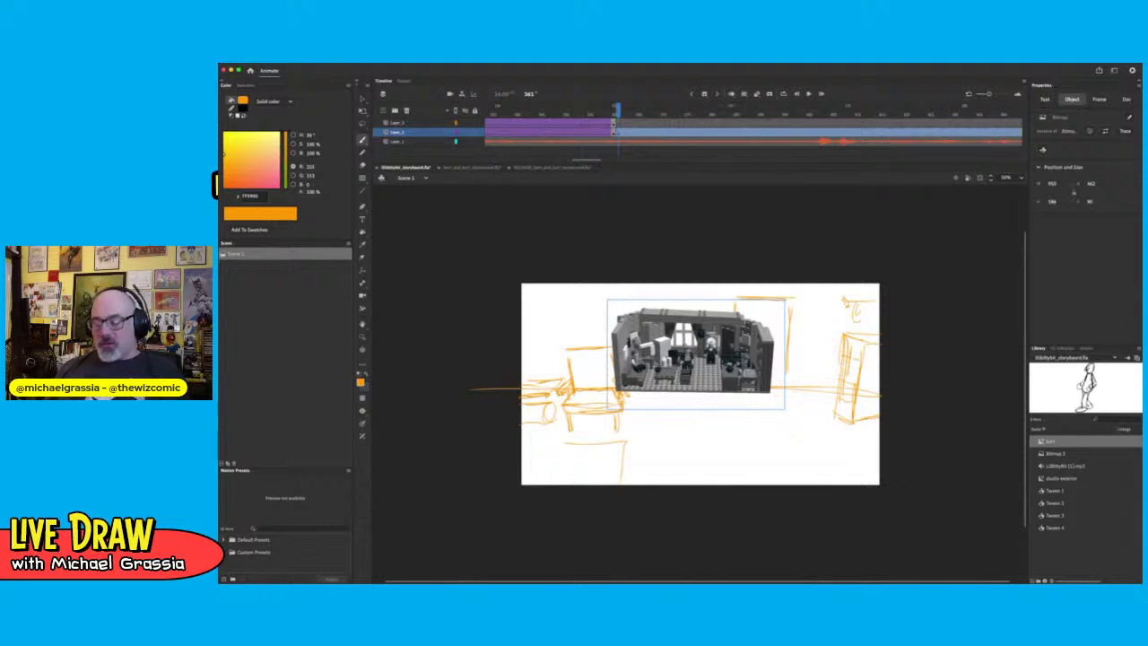
key(super+=)
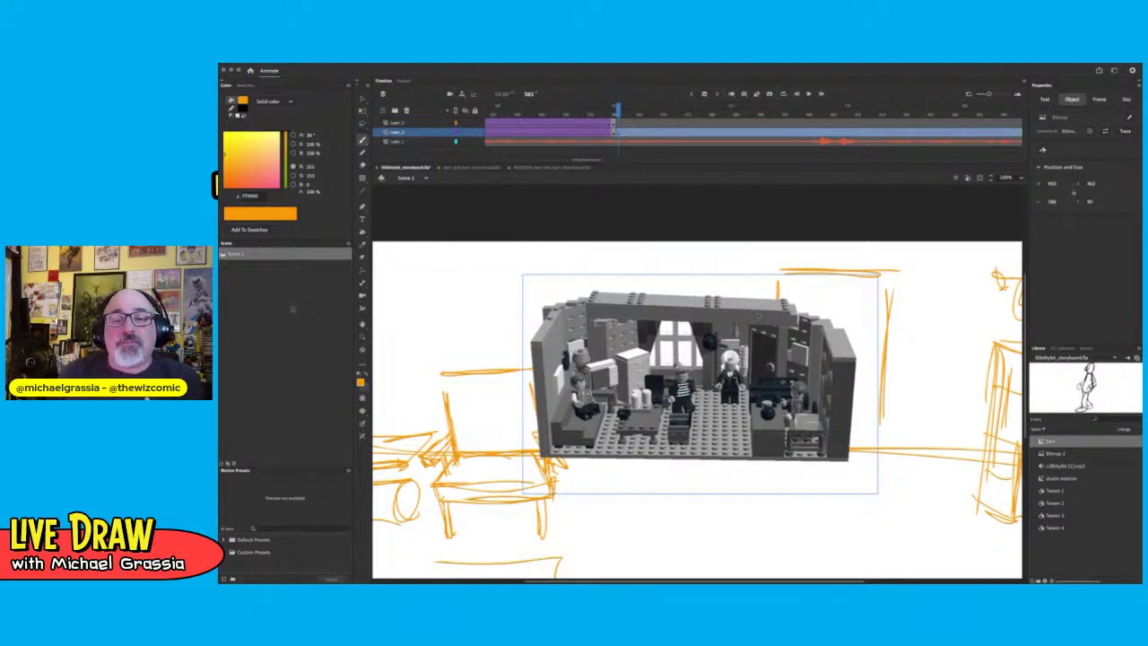
key(Escape)
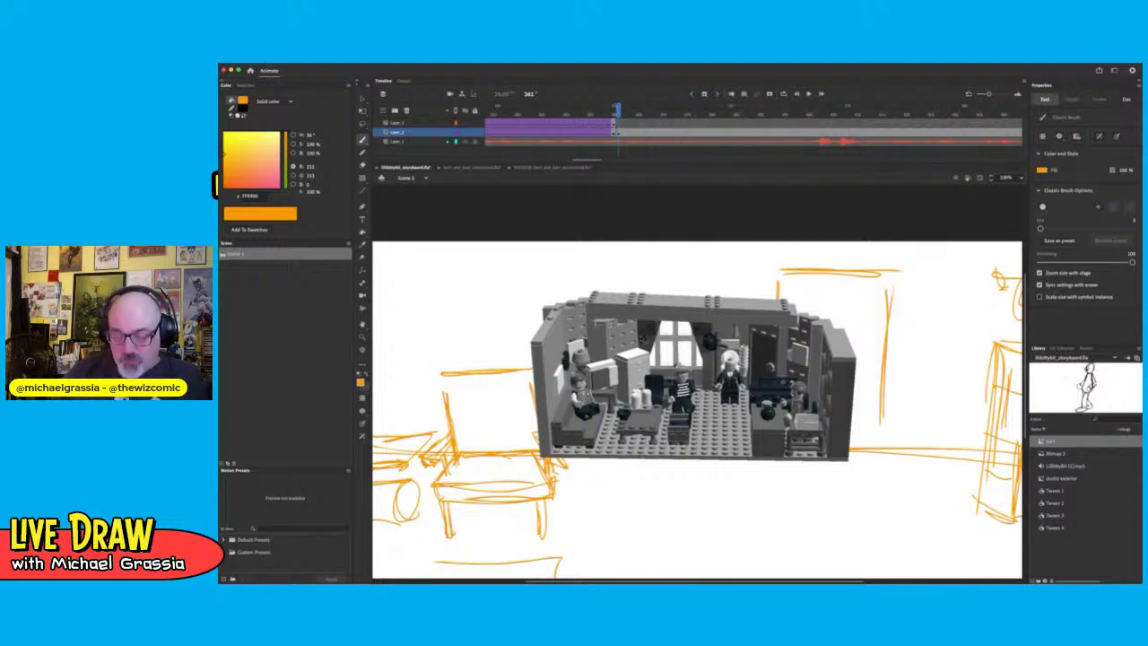
Remove the pasted toy-brick reference picture and clear the whole orange room sketch from frame 361
key(super+z)
key(super+z)
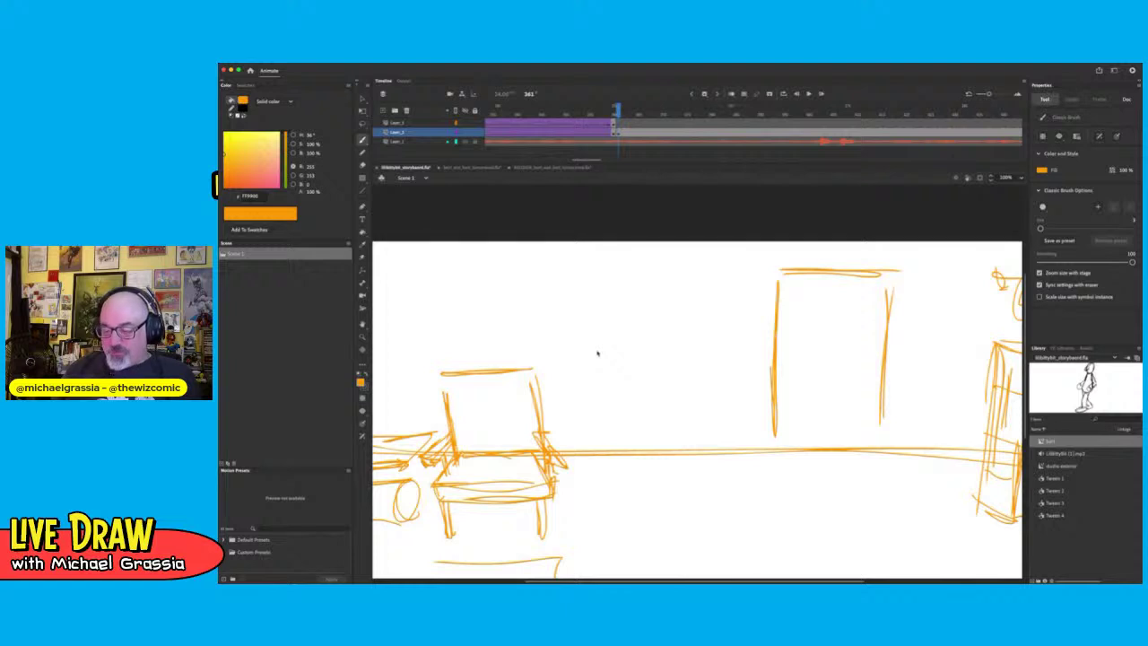
key(ctrl+minus)
key(super+a)
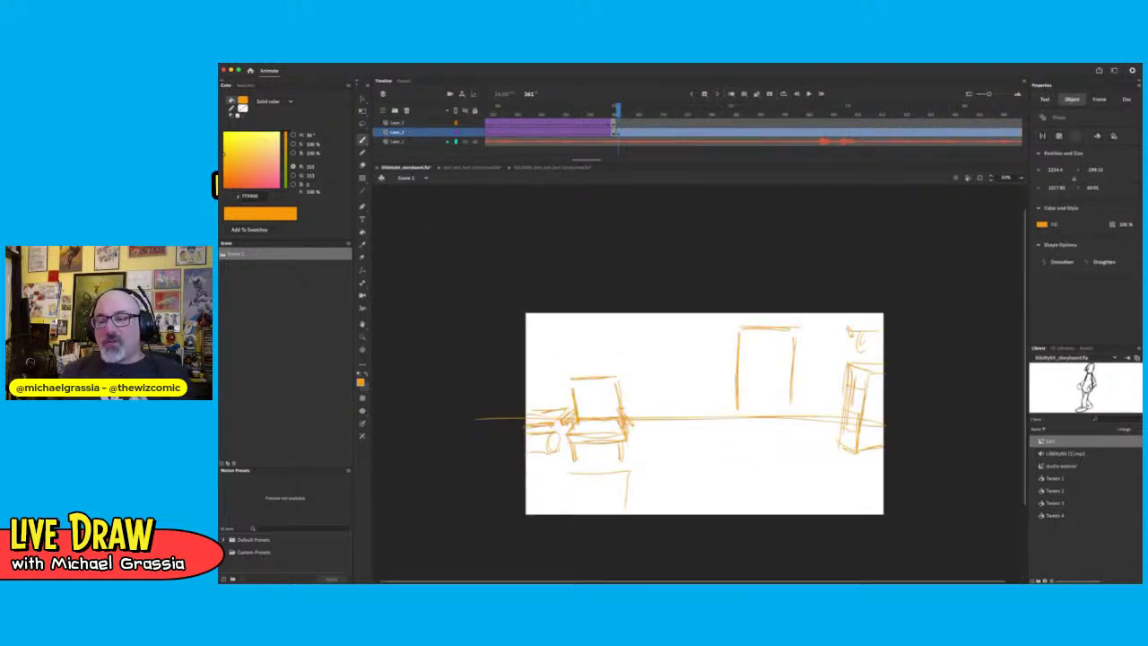
key(Delete)
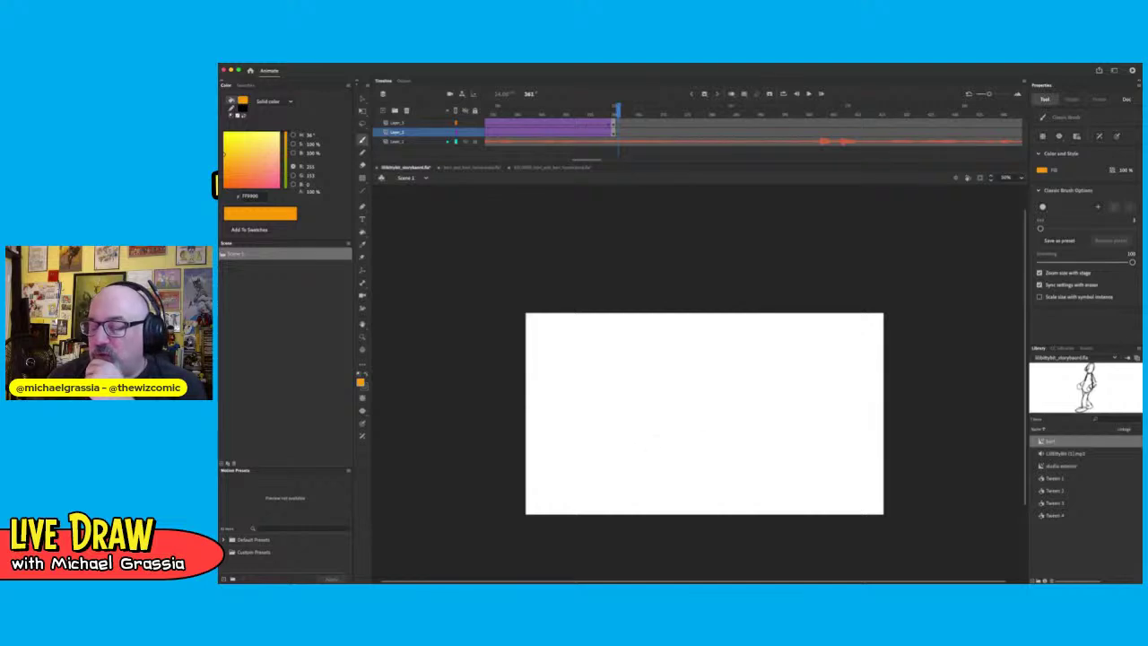
Sketch a tall doorway right of the stage's centre, with the back wall's floor line running to a vertical room corner
drag(737, 332, 739, 427)
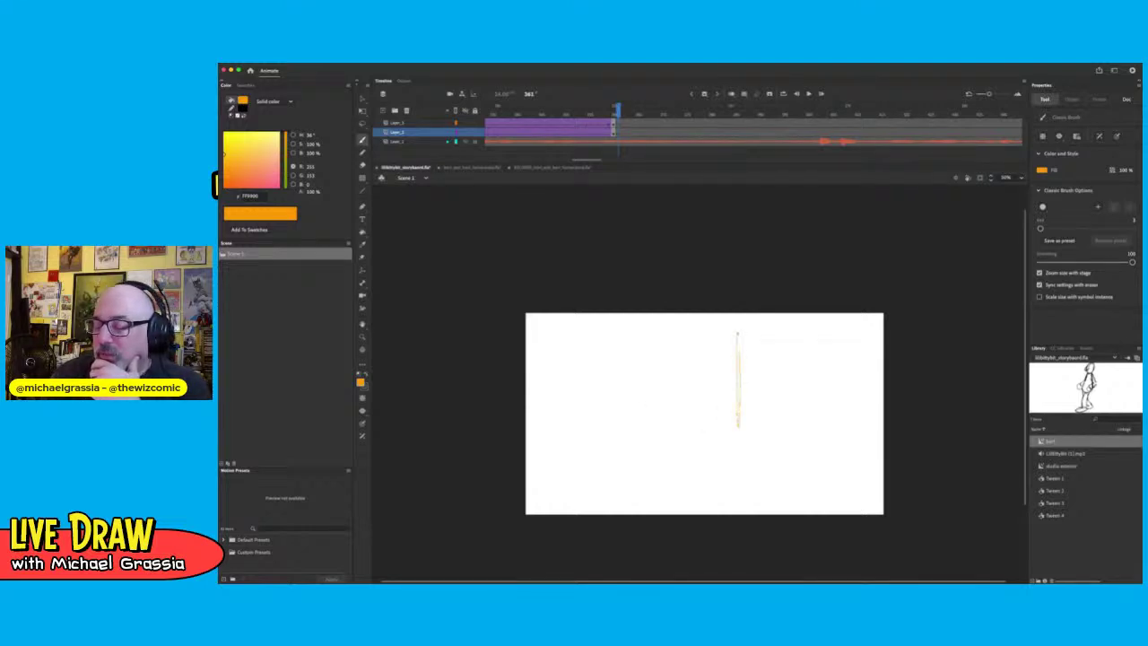
mouse_move(740, 331)
mouse_down()
mouse_move(803, 328)
mouse_move(803, 418)
mouse_up()
drag(802, 359, 803, 431)
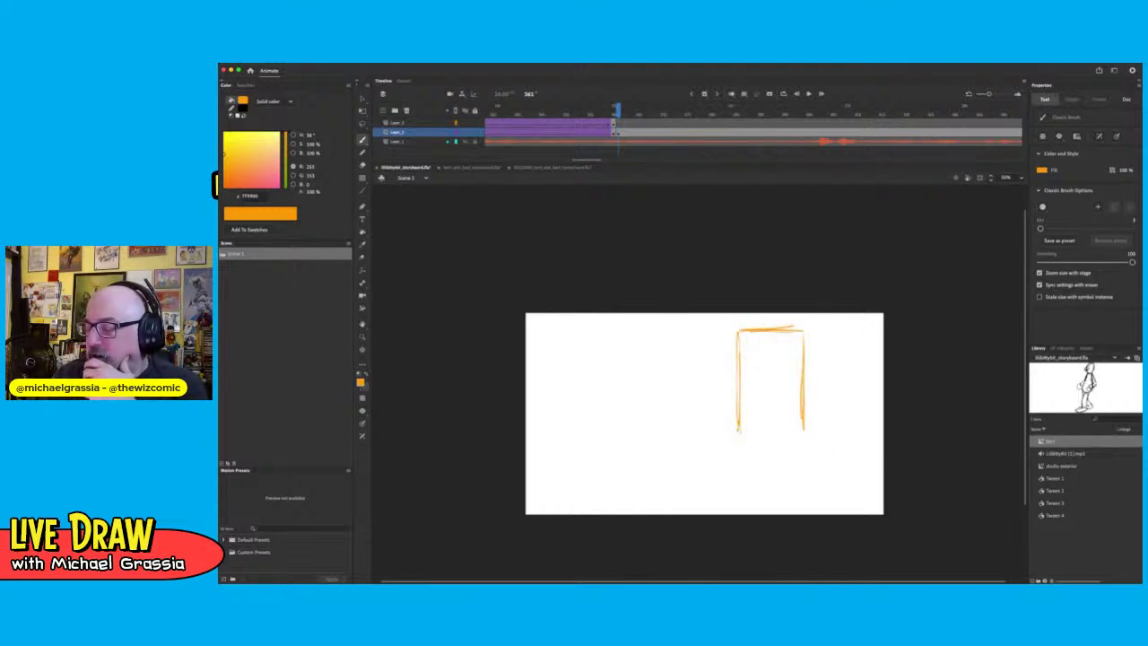
drag(740, 432, 841, 427)
mouse_move(841, 332)
mouse_down()
mouse_move(841, 427)
mouse_move(841, 405)
mouse_move(883, 456)
mouse_up()
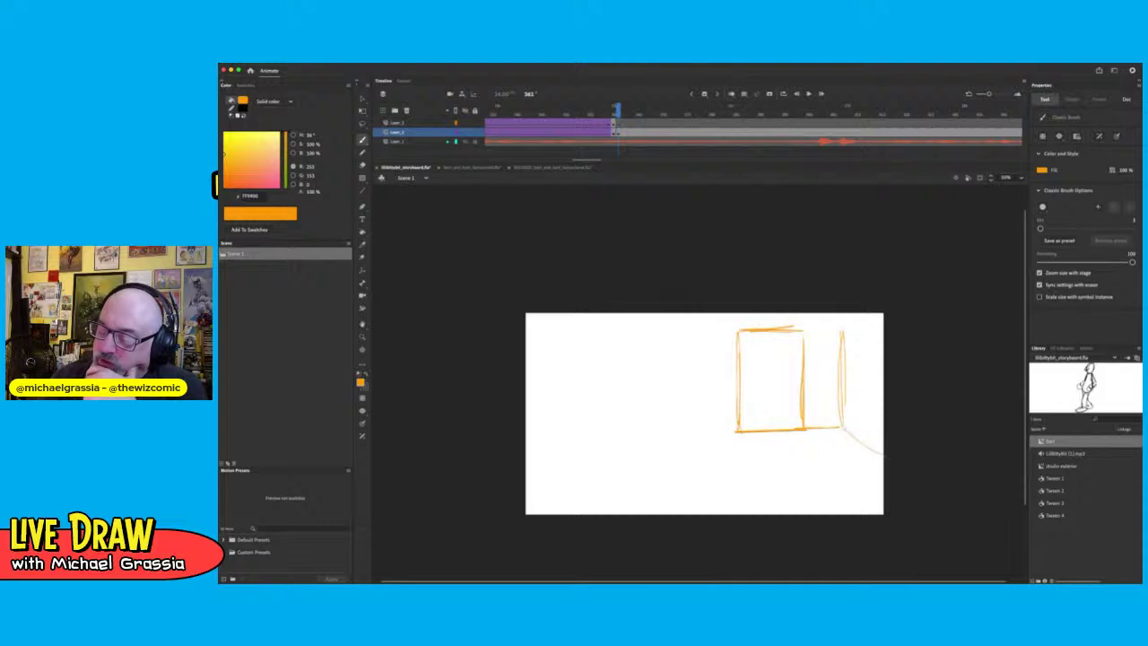
drag(838, 418, 908, 469)
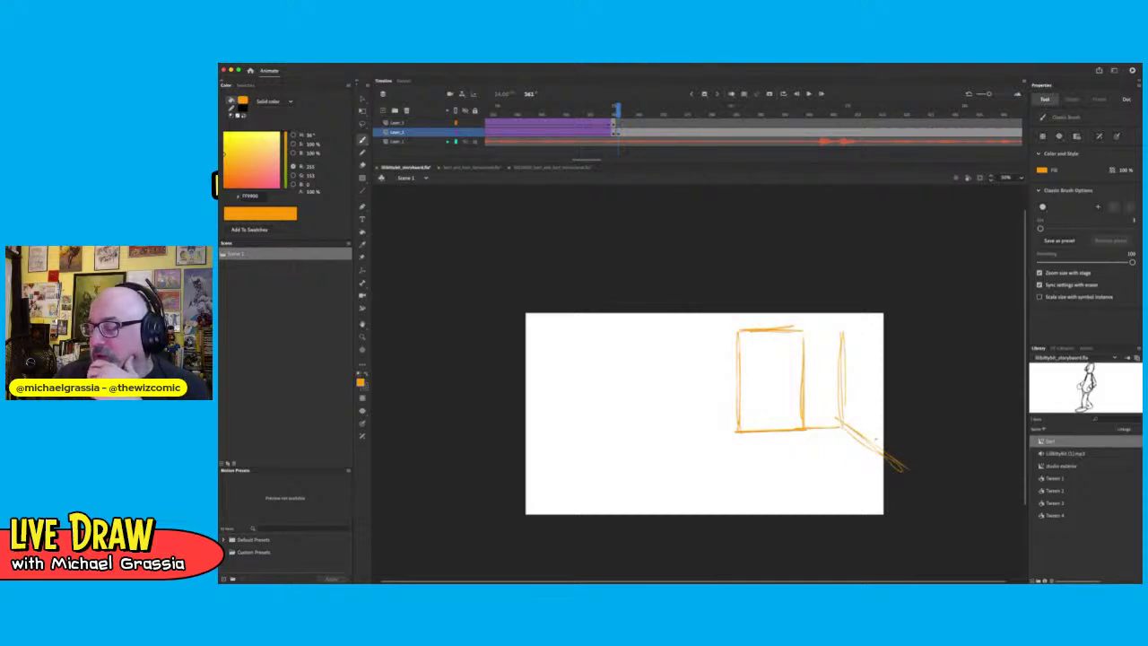
drag(851, 429, 876, 428)
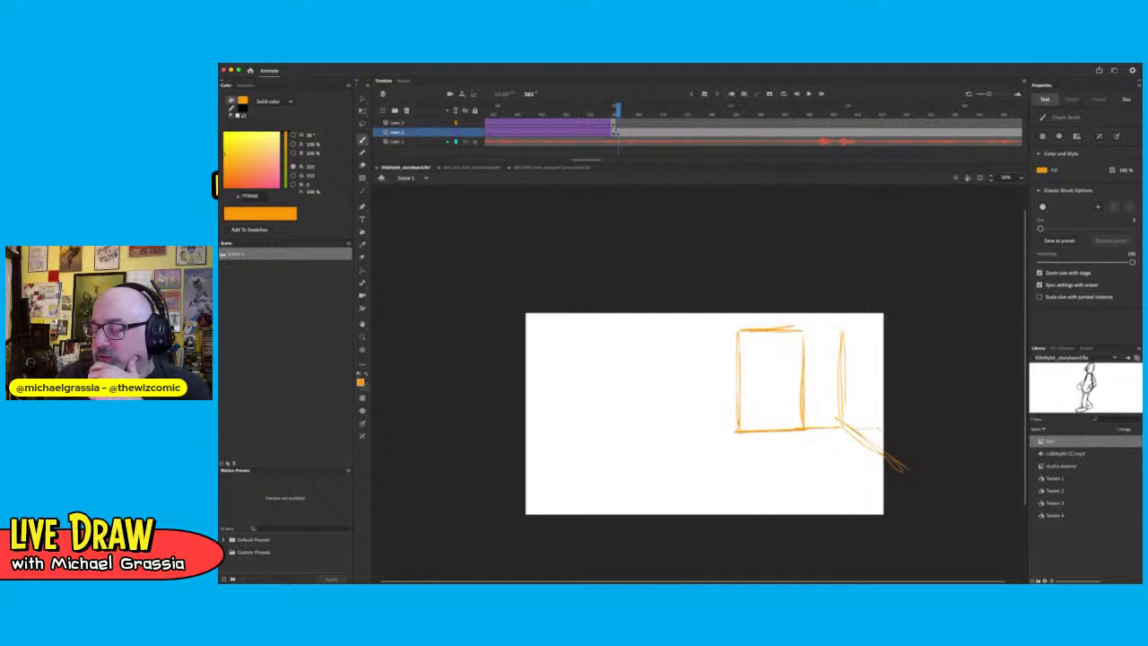
mouse_move(799, 430)
mouse_down()
mouse_move(883, 425)
mouse_move(802, 433)
mouse_move(839, 488)
mouse_move(790, 436)
mouse_move(849, 512)
mouse_up()
drag(801, 452, 843, 505)
drag(797, 449, 817, 474)
drag(791, 436, 793, 457)
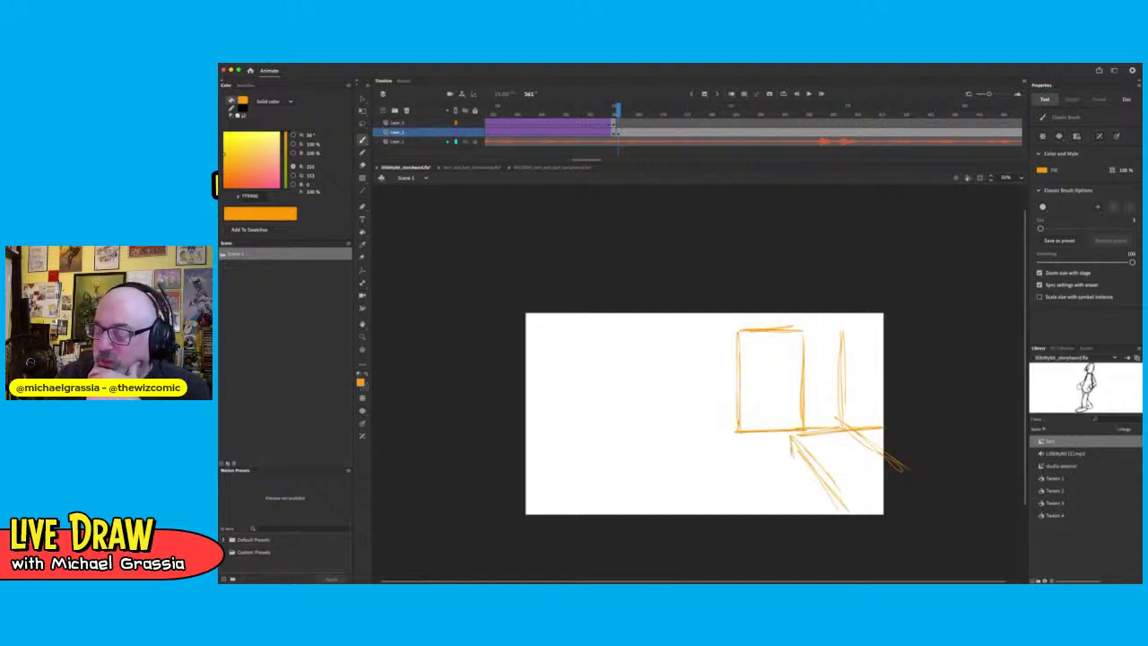
key(super+z)
key(super+z)
key(super+z)
key(super+z)
key(super+z)
key(super+z)
key(super+z)
key(super+z)
key(super+z)
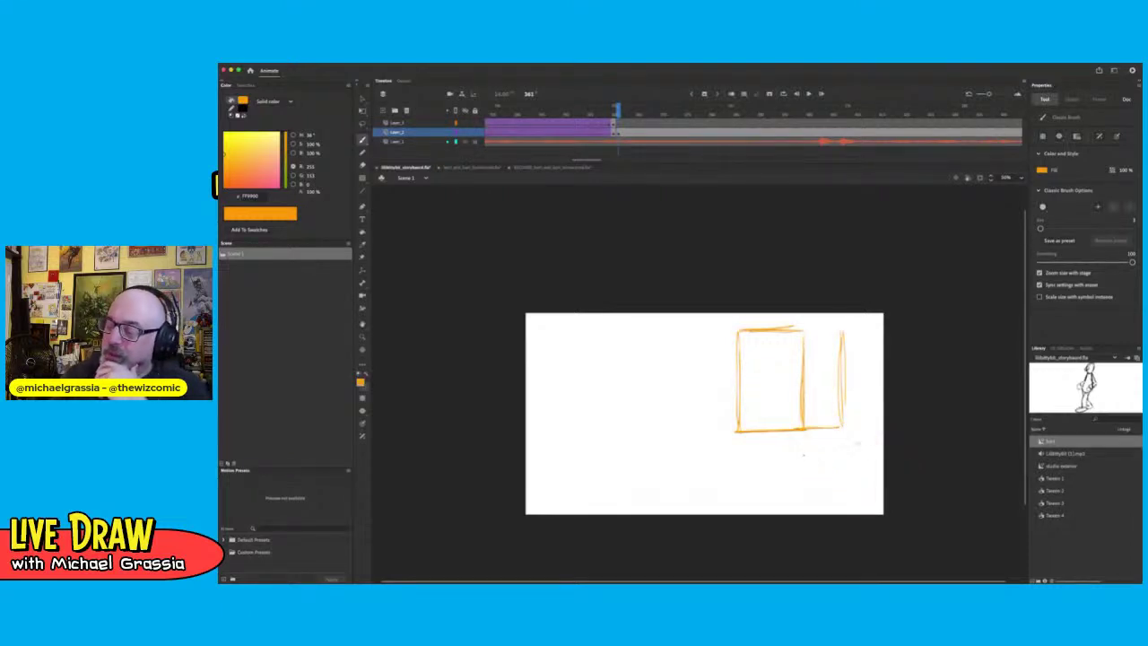
Draw the side wall's receding floor edge from the room corner and a desktop in perspective in the stage's lower-right corner
drag(842, 426, 883, 449)
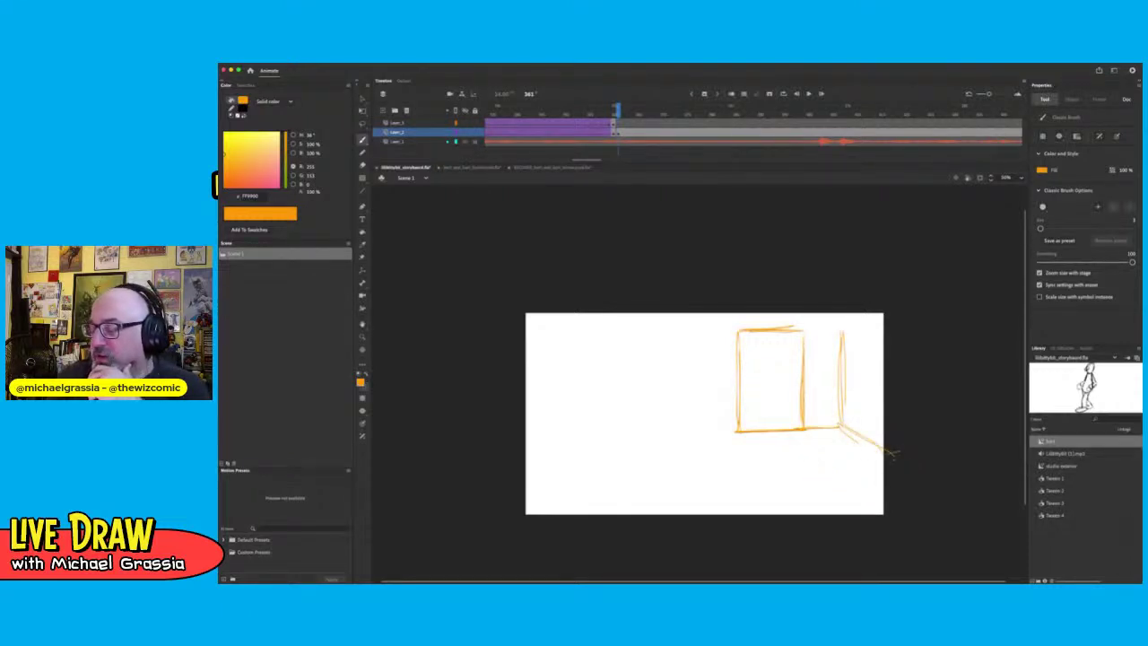
mouse_move(905, 454)
mouse_down()
mouse_move(793, 475)
mouse_move(845, 517)
mouse_up()
mouse_move(789, 489)
mouse_down()
mouse_move(813, 516)
mouse_move(780, 487)
mouse_move(806, 511)
mouse_move(787, 515)
mouse_up()
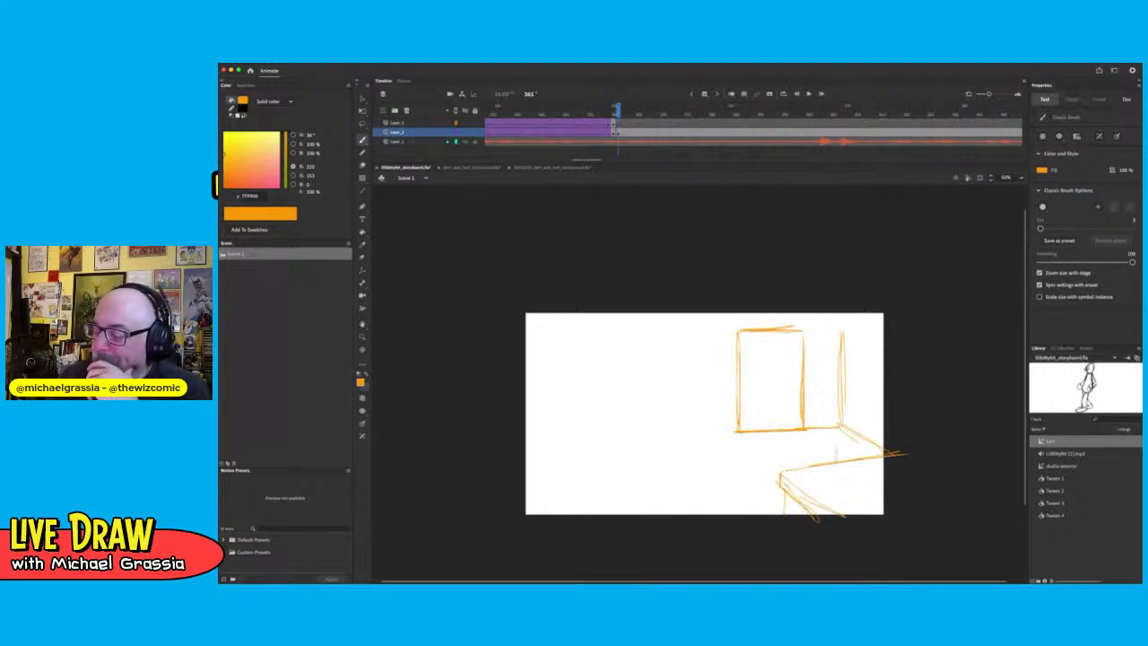
Sketch a cup holding pencils and a boxy object with a rounded end on the desk
mouse_move(836, 451)
mouse_down()
mouse_move(835, 476)
mouse_move(866, 488)
mouse_up()
mouse_move(829, 436)
mouse_down()
mouse_move(833, 459)
mouse_move(880, 450)
mouse_move(878, 432)
mouse_move(875, 487)
mouse_up()
mouse_move(806, 454)
mouse_down()
mouse_move(820, 453)
mouse_move(799, 460)
mouse_move(803, 477)
mouse_move(824, 484)
mouse_up()
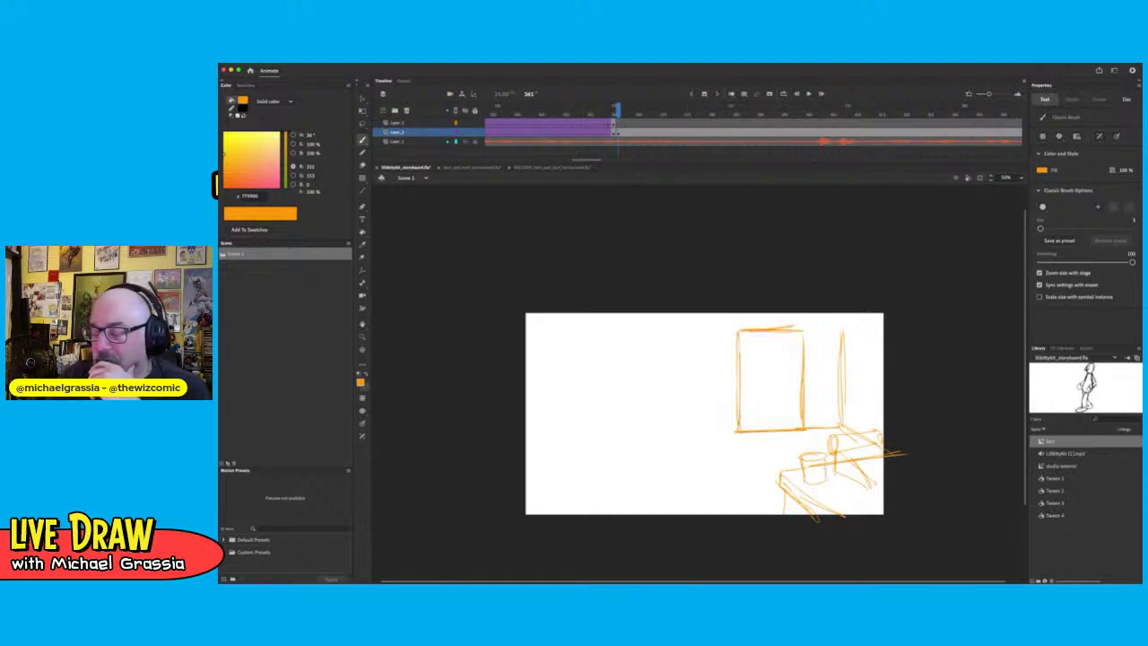
mouse_move(803, 443)
mouse_down()
mouse_move(807, 457)
mouse_move(806, 444)
mouse_up()
drag(810, 443, 820, 456)
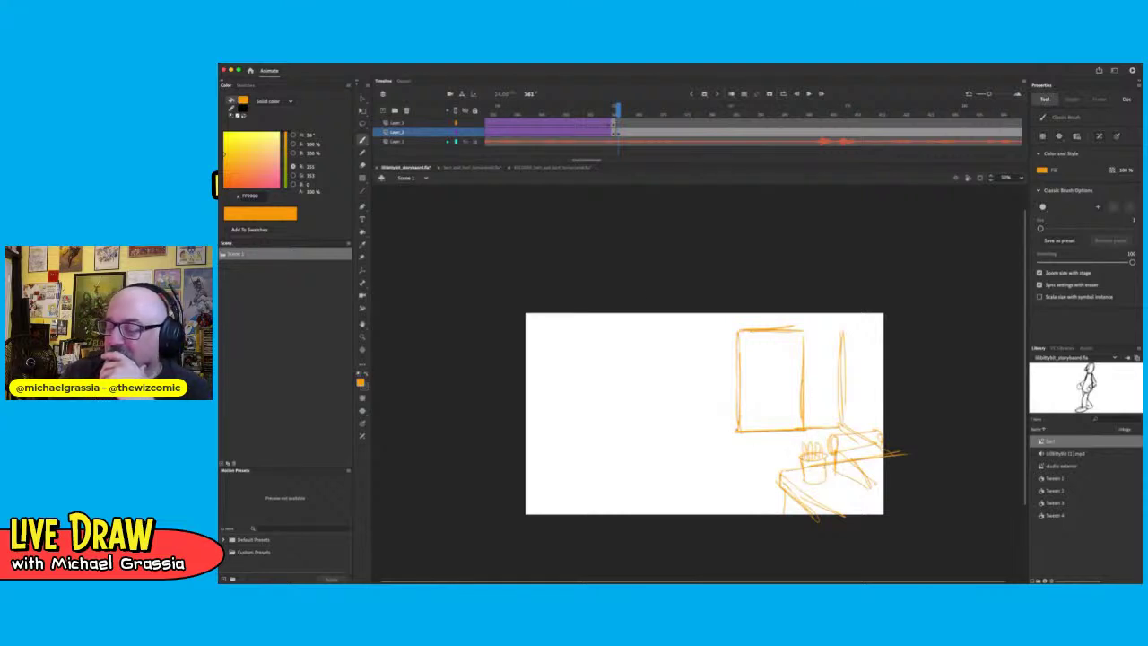
Extend the floor line left of the doorway and sketch a bookcase with books and a small figure on the right wall
drag(737, 430, 678, 434)
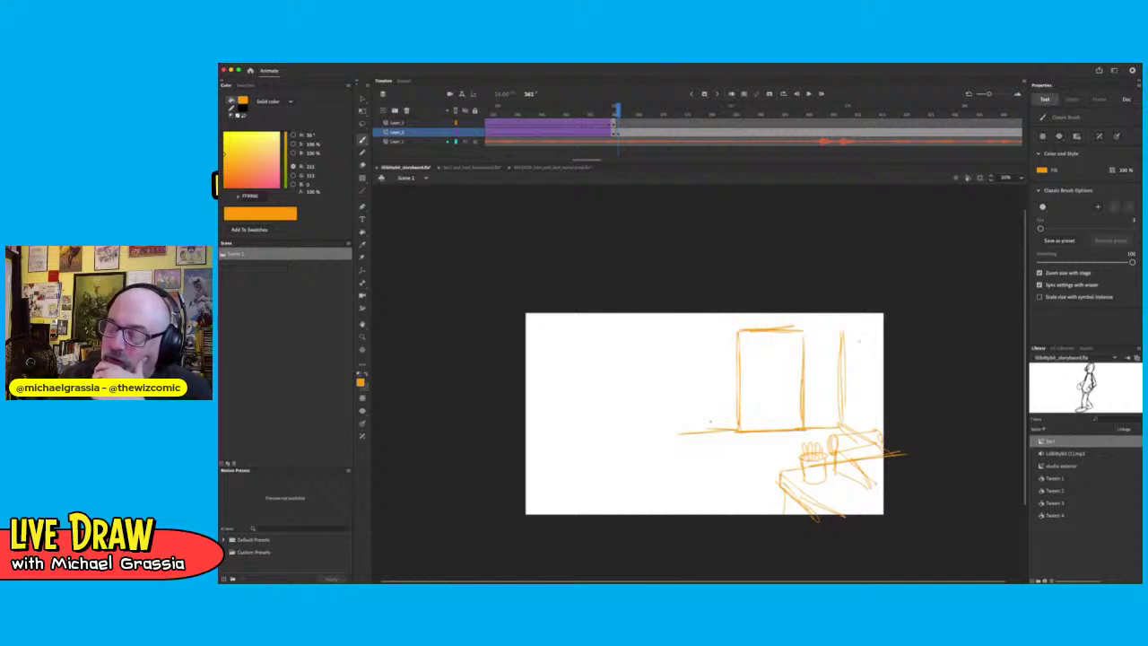
mouse_move(843, 328)
mouse_down()
mouse_move(844, 373)
mouse_move(879, 356)
mouse_move(889, 393)
mouse_move(868, 415)
mouse_move(853, 400)
mouse_move(854, 368)
mouse_up()
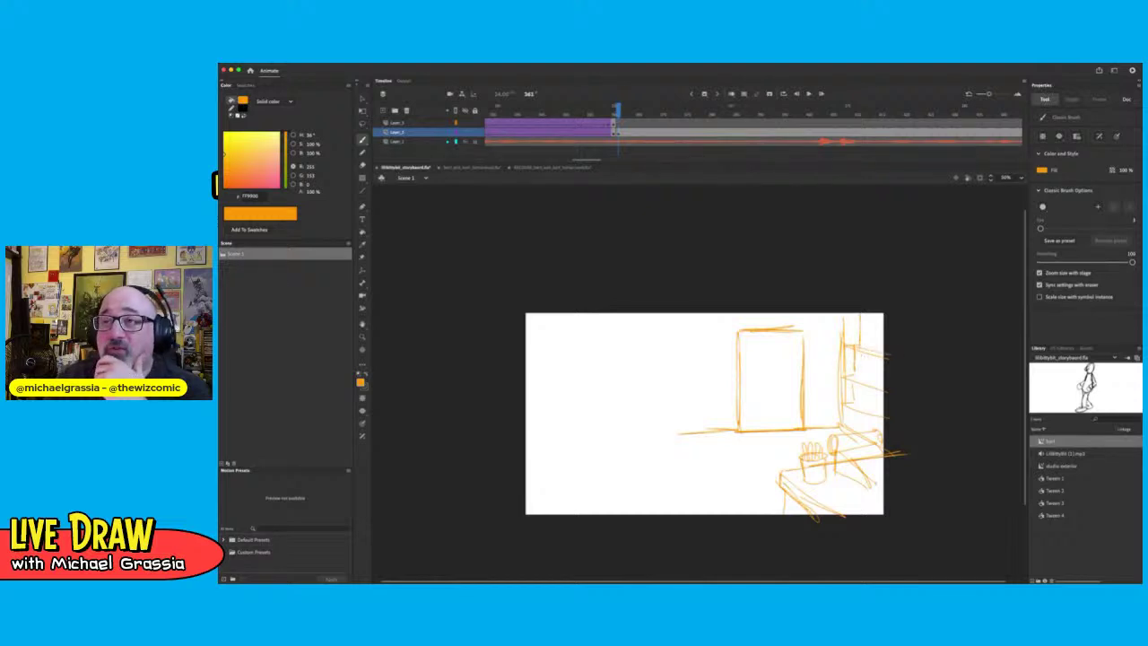
mouse_move(861, 382)
mouse_down()
mouse_move(883, 390)
mouse_move(883, 416)
mouse_move(861, 412)
mouse_move(872, 414)
mouse_up()
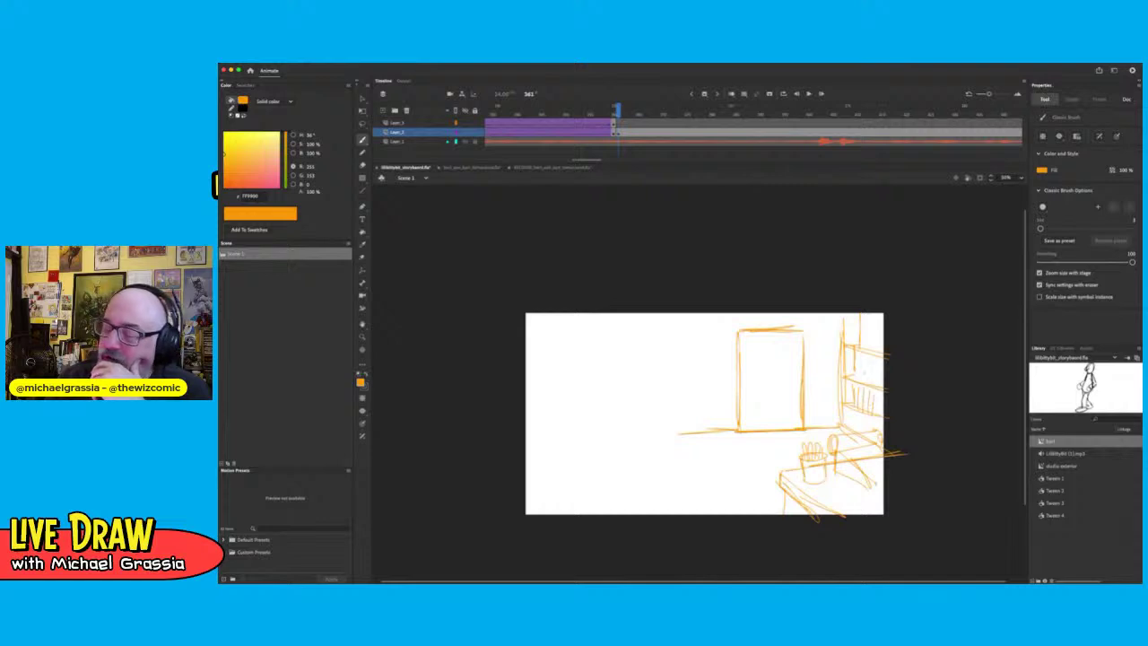
drag(859, 357, 869, 380)
drag(871, 363, 874, 385)
drag(863, 322, 867, 357)
mouse_move(874, 330)
mouse_down()
mouse_move(874, 350)
mouse_move(850, 323)
mouse_move(858, 341)
mouse_move(852, 334)
mouse_up()
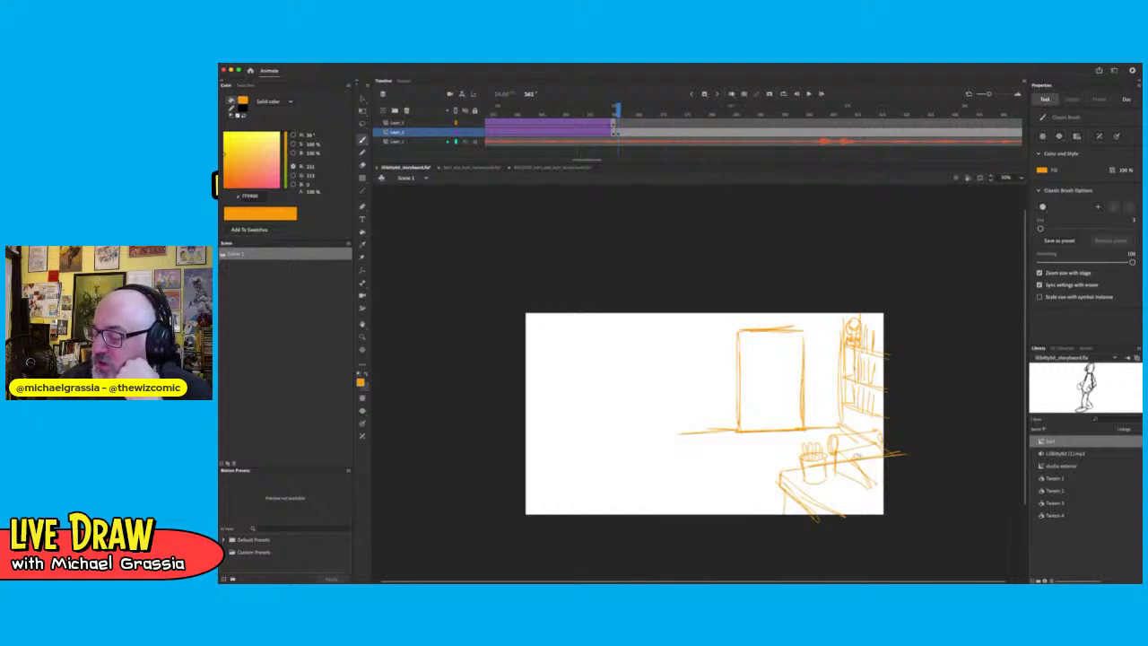
Add small details behind the desk below the bookcase and strengthen the floor line left of the doorway
drag(873, 453, 872, 458)
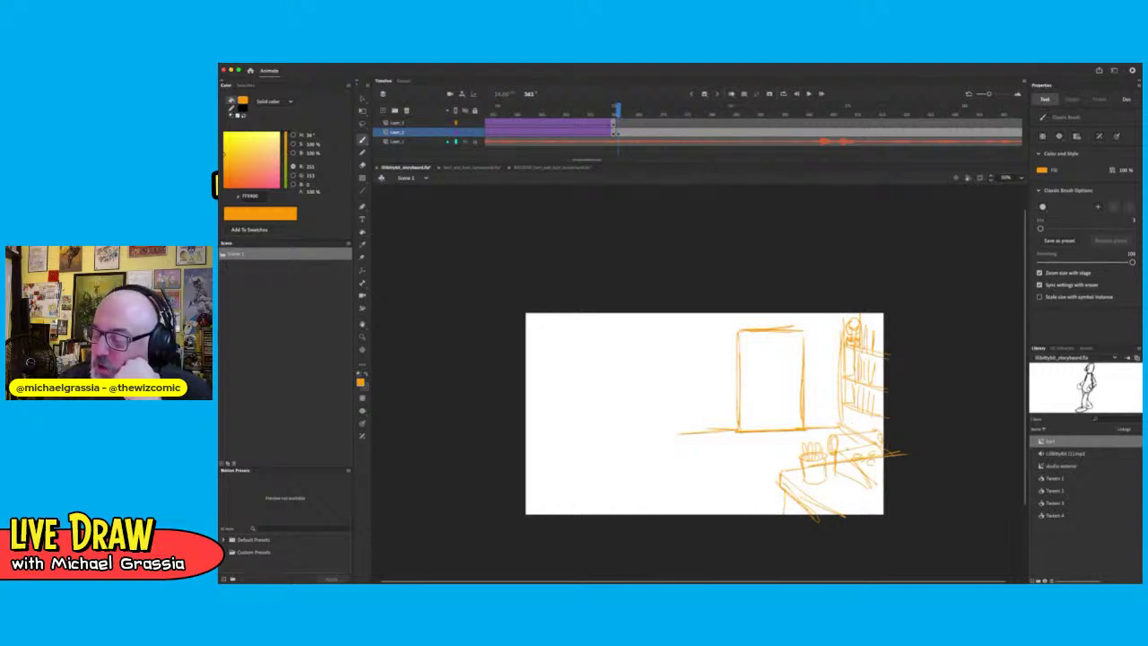
mouse_move(843, 420)
mouse_down()
mouse_move(875, 418)
mouse_move(879, 442)
mouse_up()
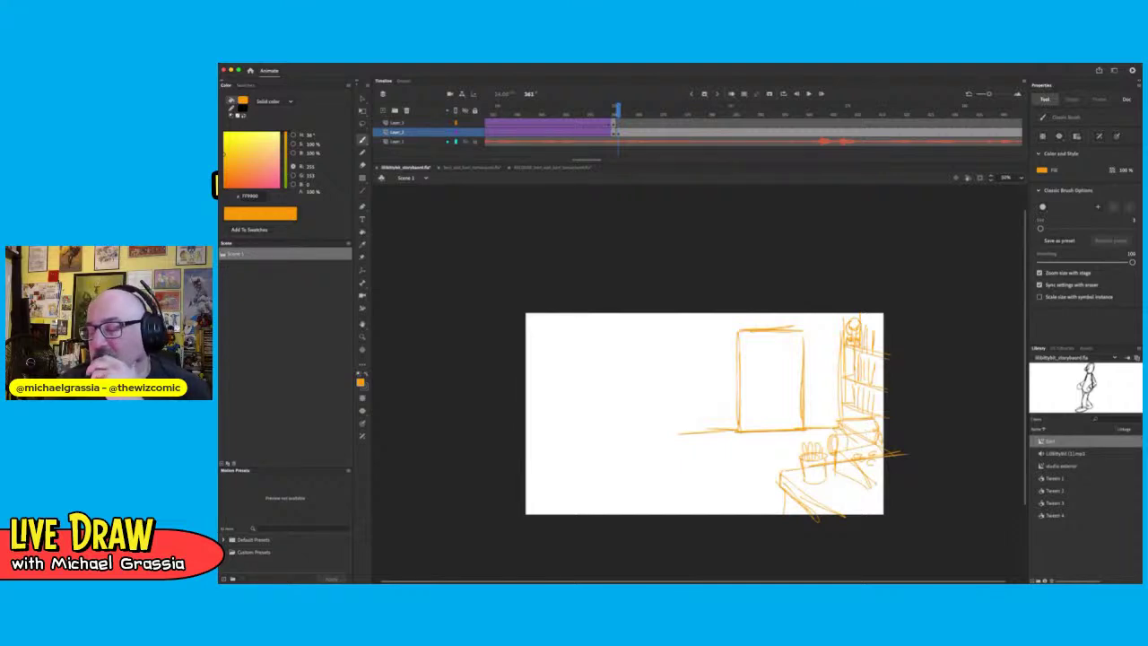
drag(668, 430, 720, 430)
drag(670, 431, 725, 429)
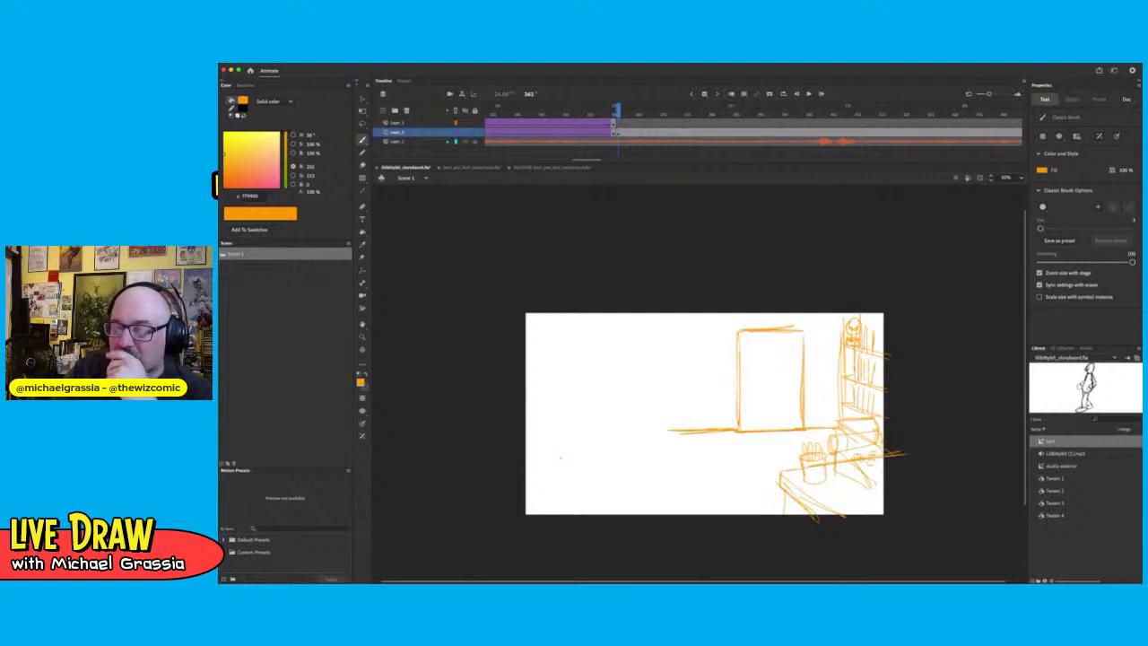
Sketch a sofa in perspective with rounded armrests along the left side of the room
mouse_move(562, 440)
mouse_down()
mouse_move(556, 467)
mouse_move(527, 439)
mouse_move(560, 443)
mouse_move(526, 466)
mouse_move(530, 418)
mouse_up()
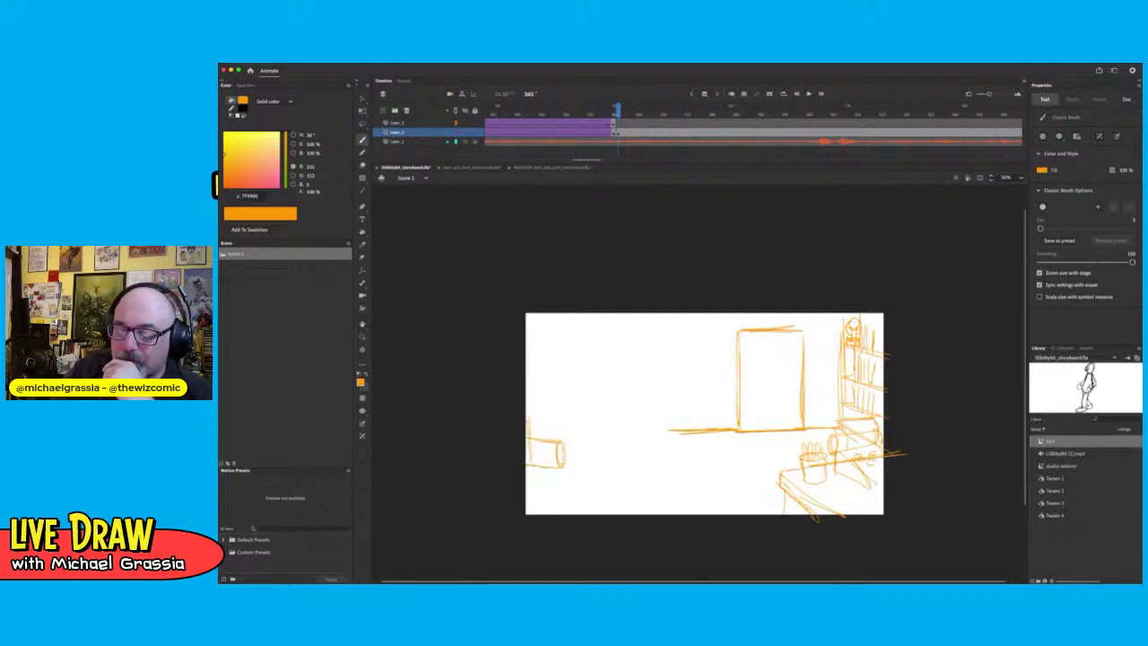
mouse_move(530, 460)
mouse_down()
mouse_move(531, 404)
mouse_move(607, 379)
mouse_up()
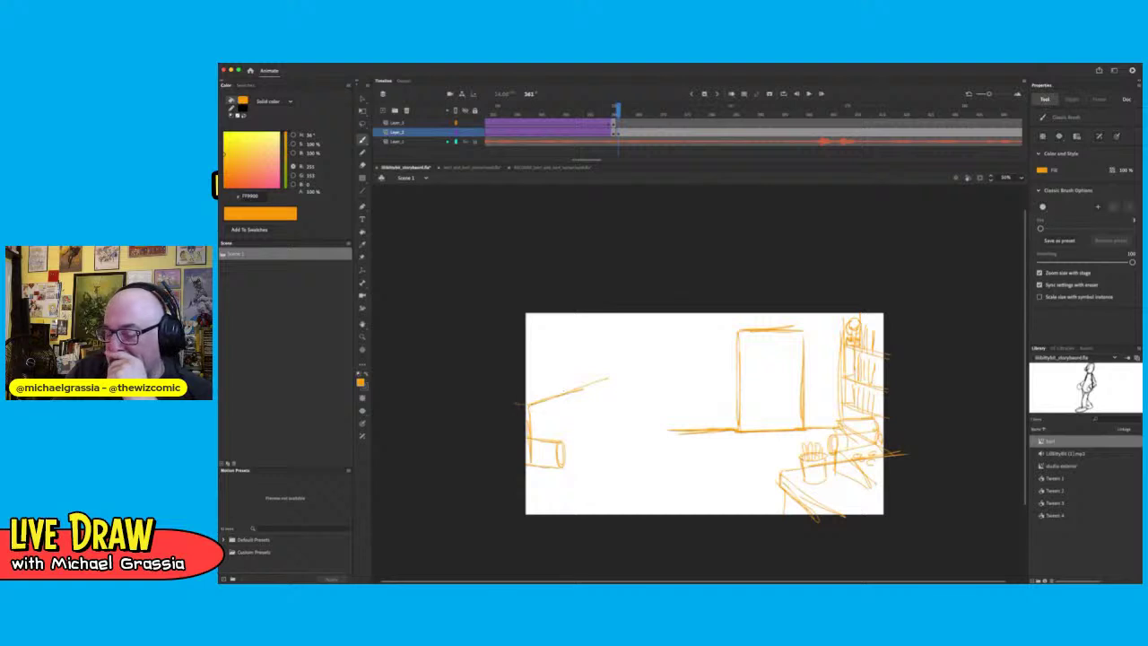
drag(528, 396, 603, 377)
mouse_move(610, 377)
mouse_down()
mouse_move(612, 418)
mouse_move(597, 424)
mouse_move(614, 429)
mouse_move(610, 410)
mouse_move(637, 434)
mouse_up()
drag(596, 434, 645, 436)
mouse_move(571, 456)
mouse_down()
mouse_move(638, 433)
mouse_move(639, 470)
mouse_move(568, 487)
mouse_move(530, 477)
mouse_move(633, 457)
mouse_move(603, 436)
mouse_move(609, 465)
mouse_up()
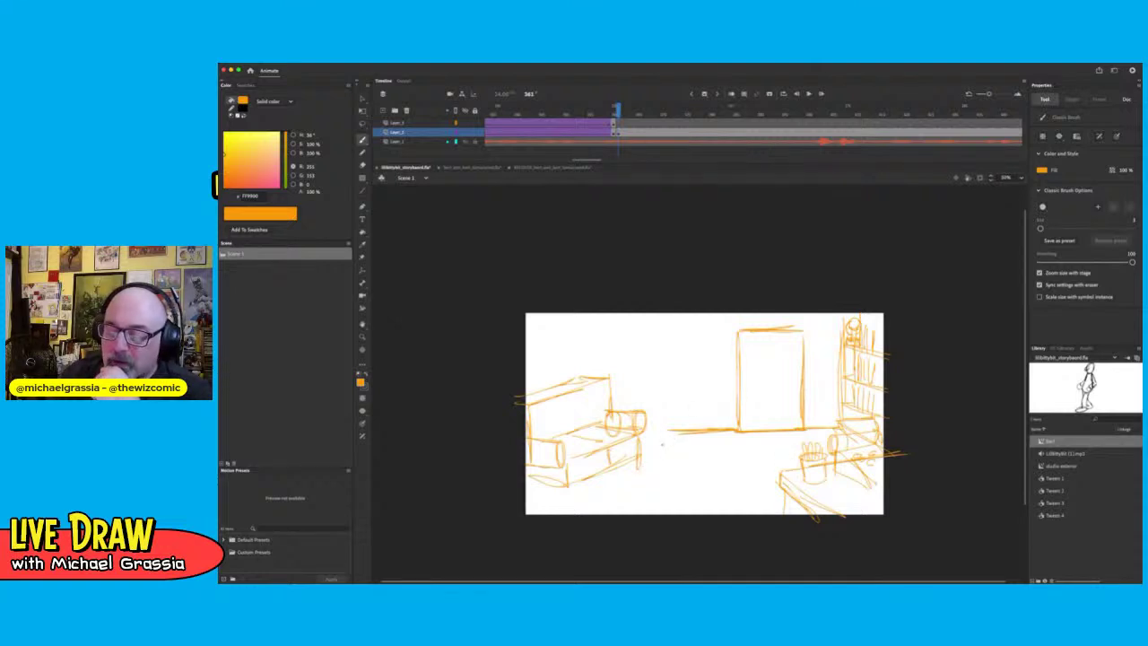
Sketch a low coffee table with legs in front of the sofa and a small armchair against the back wall
mouse_move(660, 441)
mouse_down()
mouse_move(695, 444)
mouse_move(657, 440)
mouse_move(695, 443)
mouse_move(627, 458)
mouse_move(674, 484)
mouse_move(698, 453)
mouse_up()
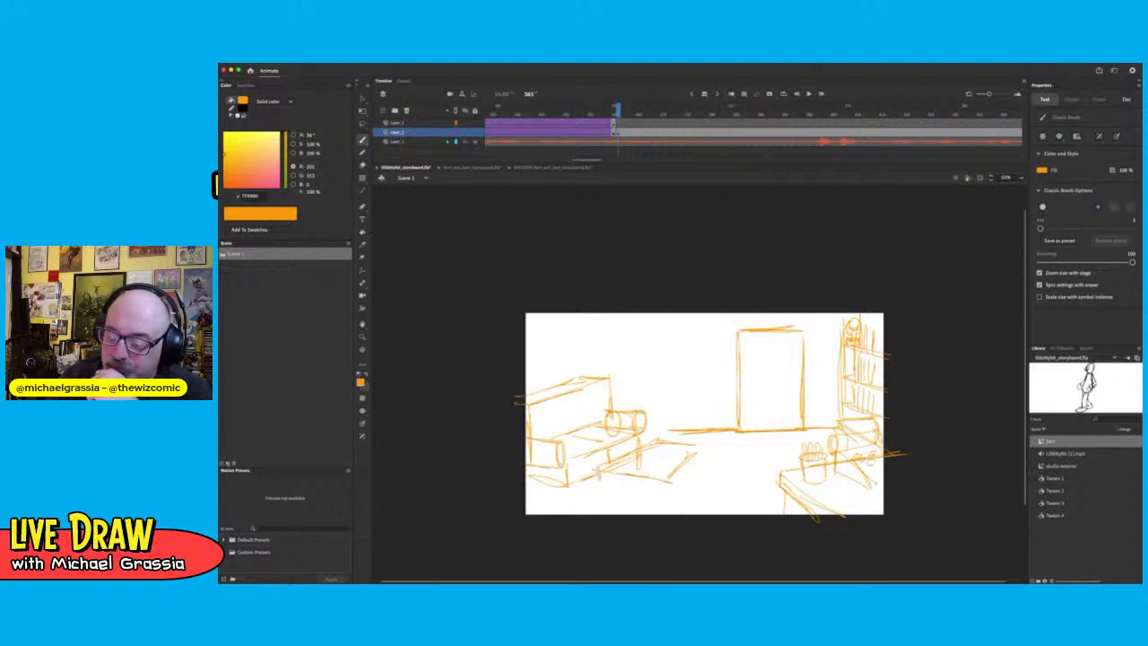
mouse_move(592, 472)
mouse_down()
mouse_move(667, 486)
mouse_move(599, 476)
mouse_move(670, 487)
mouse_move(696, 467)
mouse_up()
mouse_move(689, 473)
mouse_down()
mouse_move(604, 492)
mouse_move(662, 498)
mouse_move(694, 481)
mouse_up()
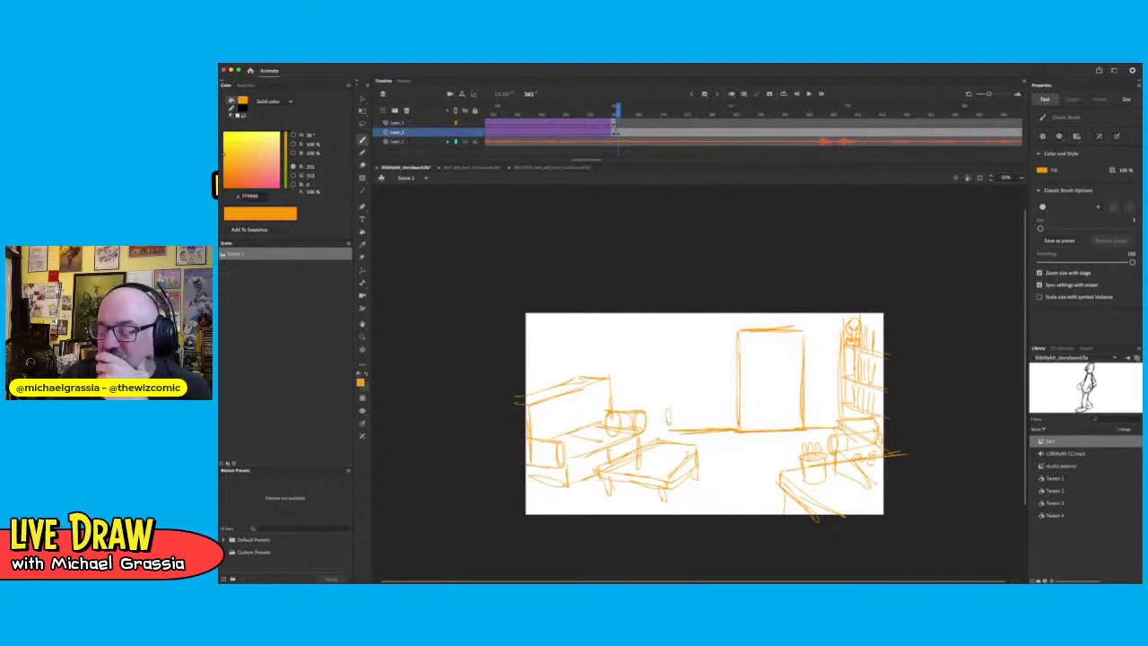
mouse_move(669, 415)
mouse_down()
mouse_move(709, 415)
mouse_move(681, 402)
mouse_move(679, 380)
mouse_move(706, 392)
mouse_move(697, 385)
mouse_move(671, 432)
mouse_move(707, 392)
mouse_move(707, 439)
mouse_up()
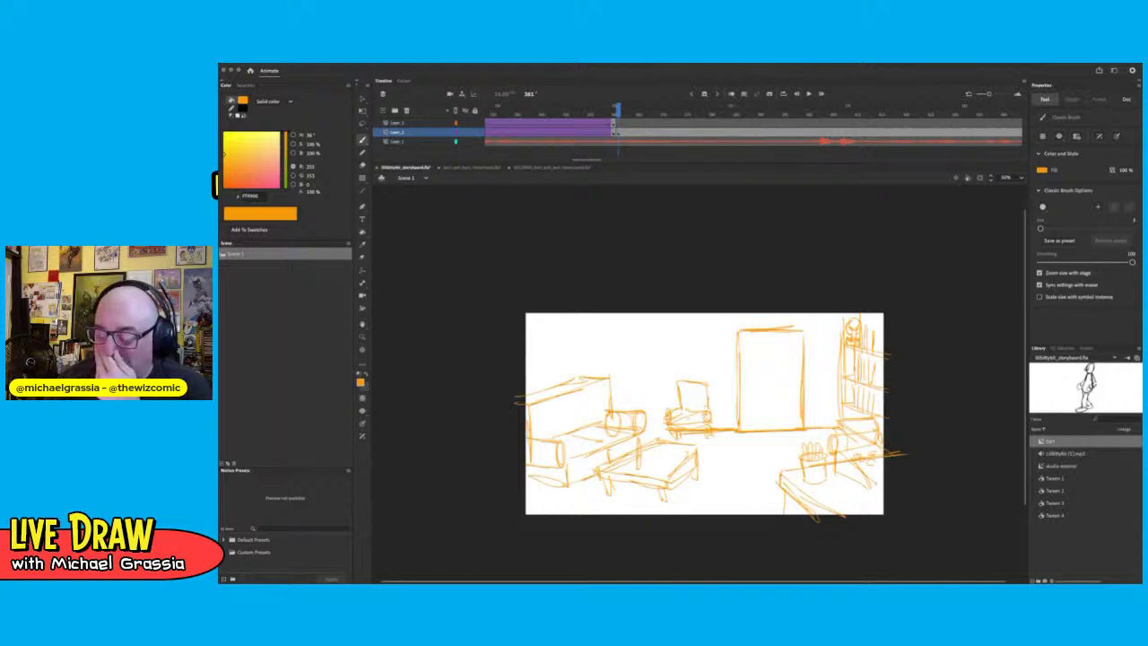
Draw a framed picture hanging from a hook on the back wall above the armchair
mouse_move(659, 332)
mouse_down()
mouse_move(664, 371)
mouse_move(723, 331)
mouse_up()
mouse_move(664, 373)
mouse_down()
mouse_move(717, 373)
mouse_move(727, 331)
mouse_move(727, 375)
mouse_up()
drag(665, 338, 668, 369)
drag(728, 334, 661, 336)
drag(722, 341, 723, 372)
drag(717, 368, 657, 371)
mouse_move(681, 333)
mouse_down()
mouse_move(695, 319)
mouse_move(702, 332)
mouse_up()
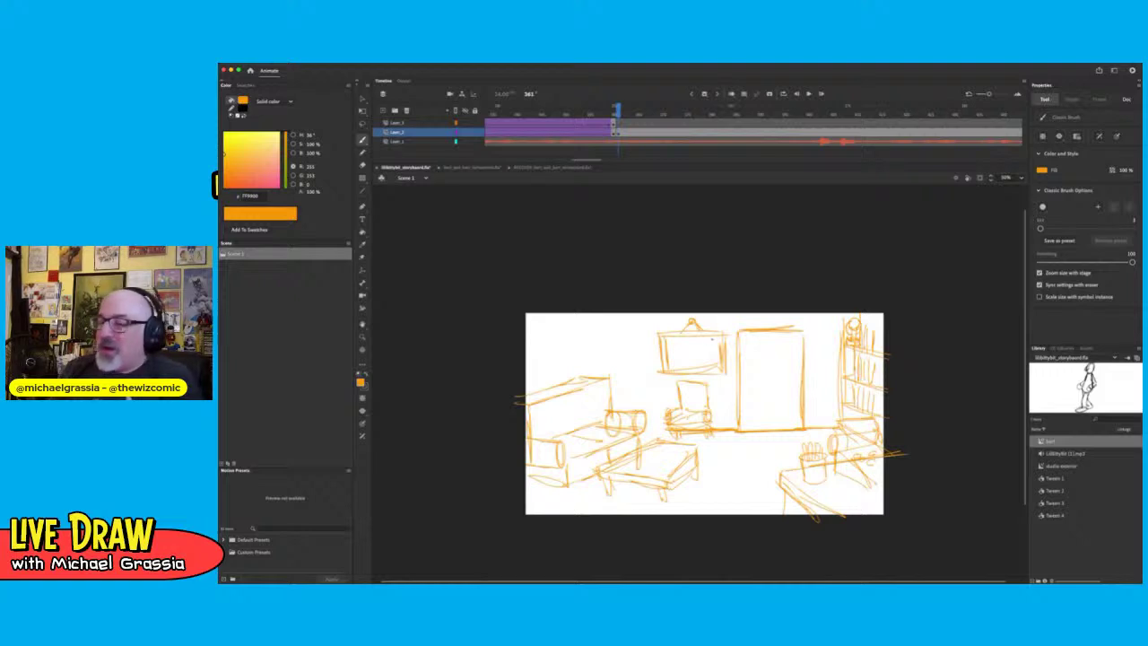
On the top layer at frame 361, sketch a character sitting in the armchair using the blue brush colour 0033FF
click(618, 123)
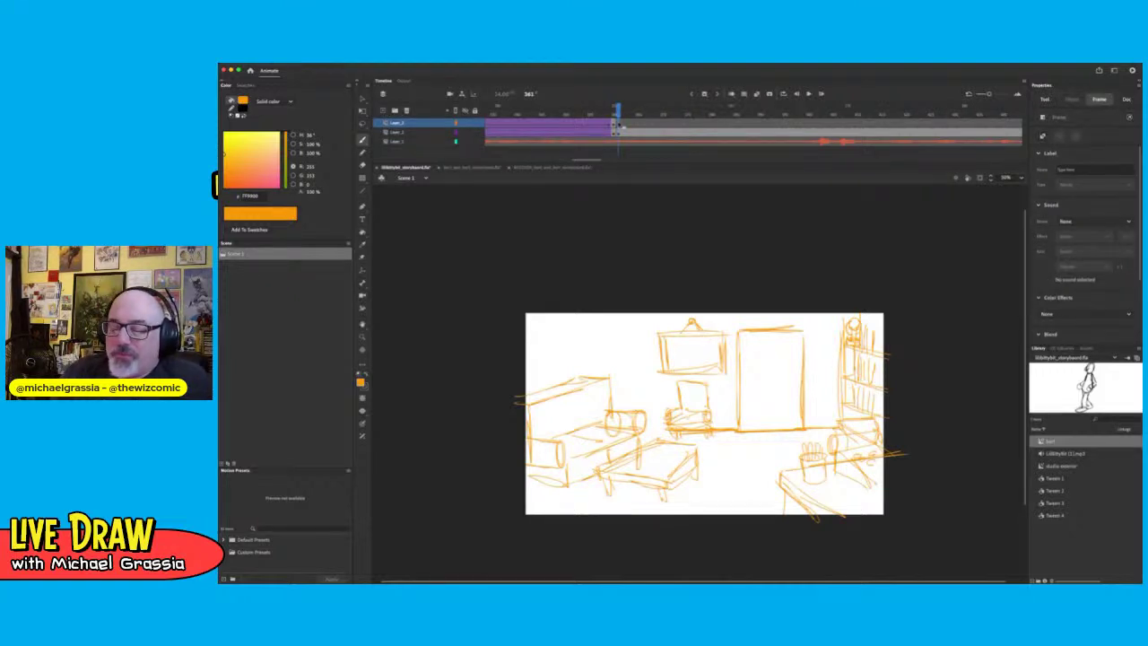
click(361, 383)
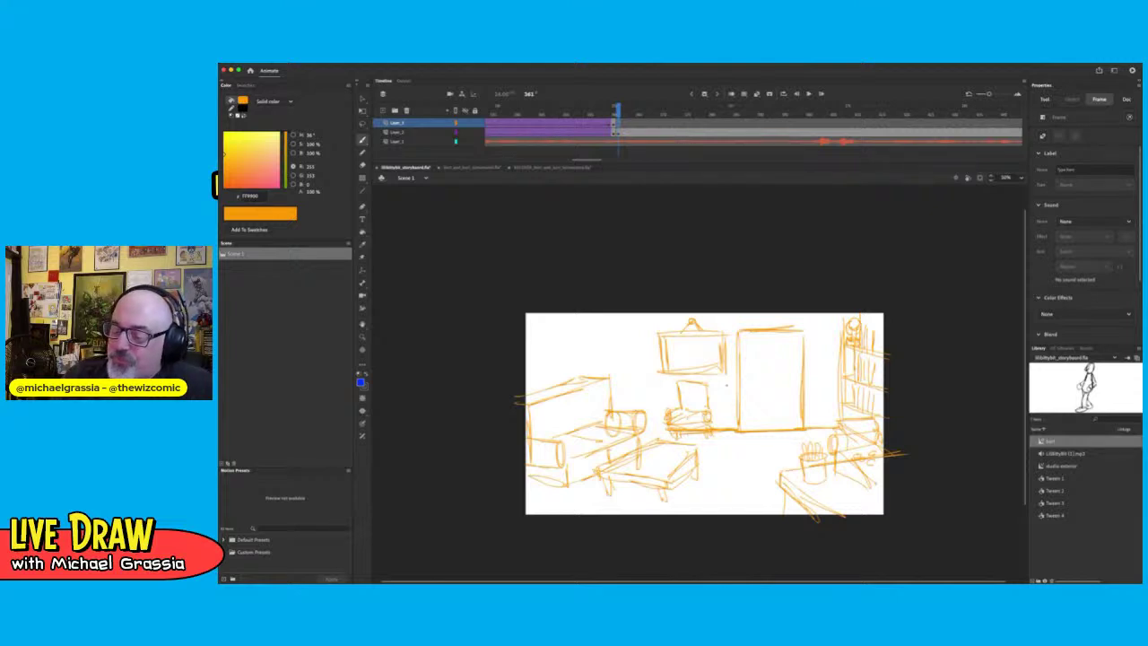
mouse_move(696, 371)
mouse_down()
mouse_move(688, 367)
mouse_move(690, 397)
mouse_move(681, 392)
mouse_move(701, 405)
mouse_move(673, 420)
mouse_move(704, 396)
mouse_move(665, 441)
mouse_move(713, 451)
mouse_up()
drag(678, 395, 660, 412)
drag(668, 401, 659, 416)
mouse_move(671, 406)
mouse_down()
mouse_move(658, 420)
mouse_move(700, 415)
mouse_up()
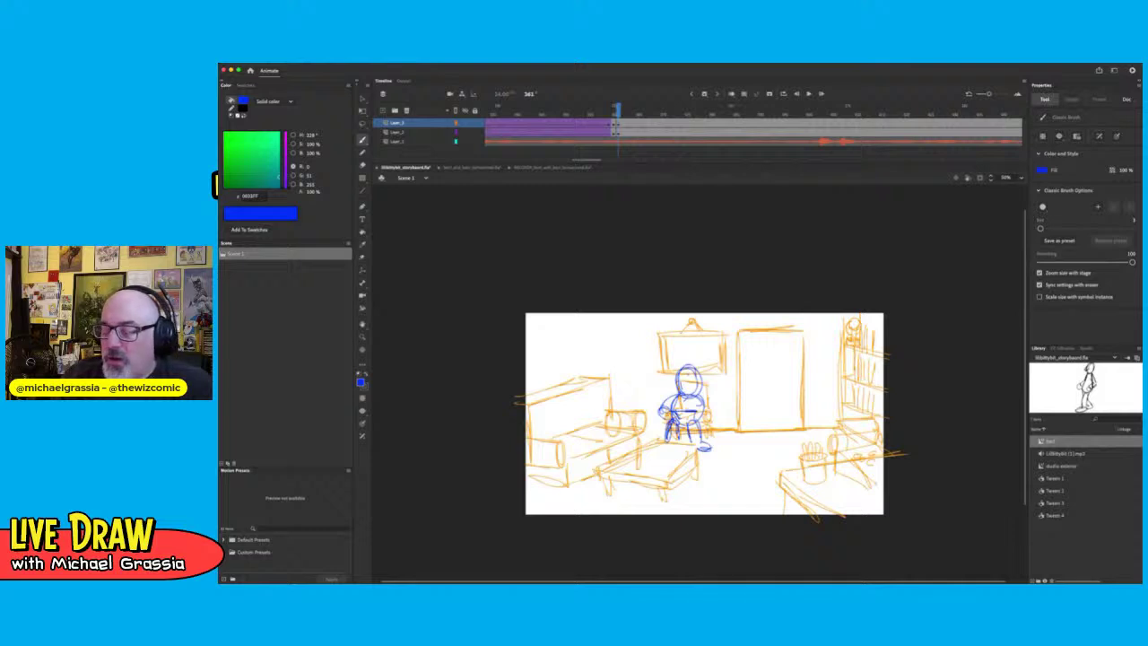
Draw a wastebasket with crumpled paper beside the seated character, plus paper sheets and pens on the coffee table
mouse_move(714, 431)
mouse_down()
mouse_move(731, 426)
mouse_move(711, 442)
mouse_move(732, 444)
mouse_up()
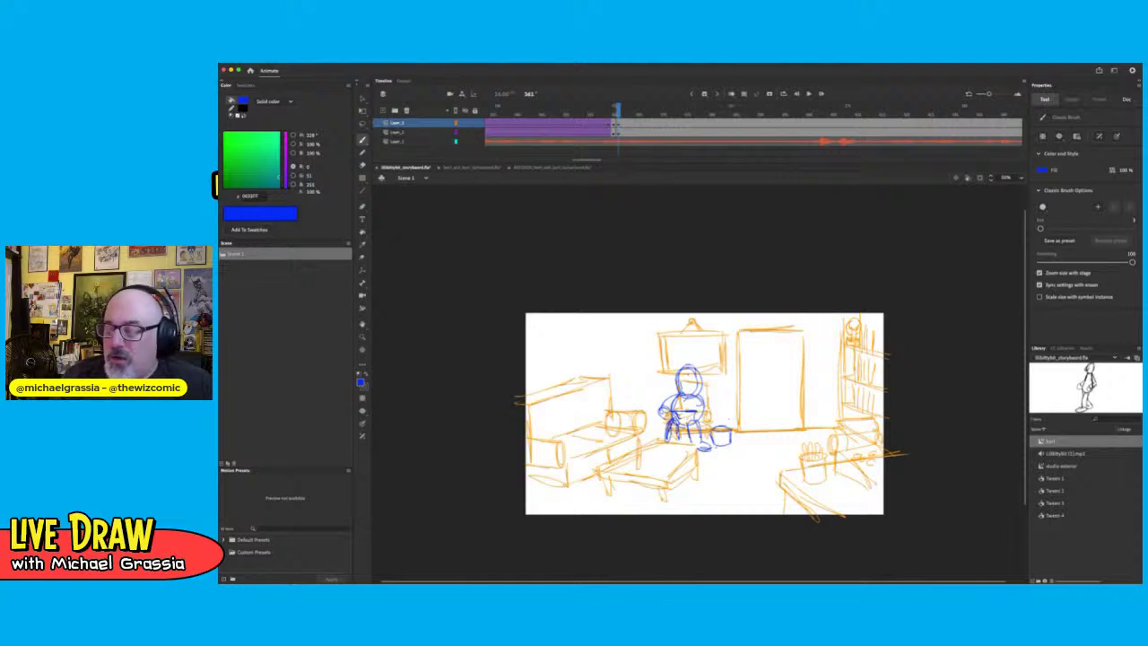
mouse_move(715, 445)
mouse_down()
mouse_move(709, 459)
mouse_move(728, 456)
mouse_move(647, 454)
mouse_move(688, 454)
mouse_move(648, 464)
mouse_move(666, 461)
mouse_up()
drag(660, 470, 688, 456)
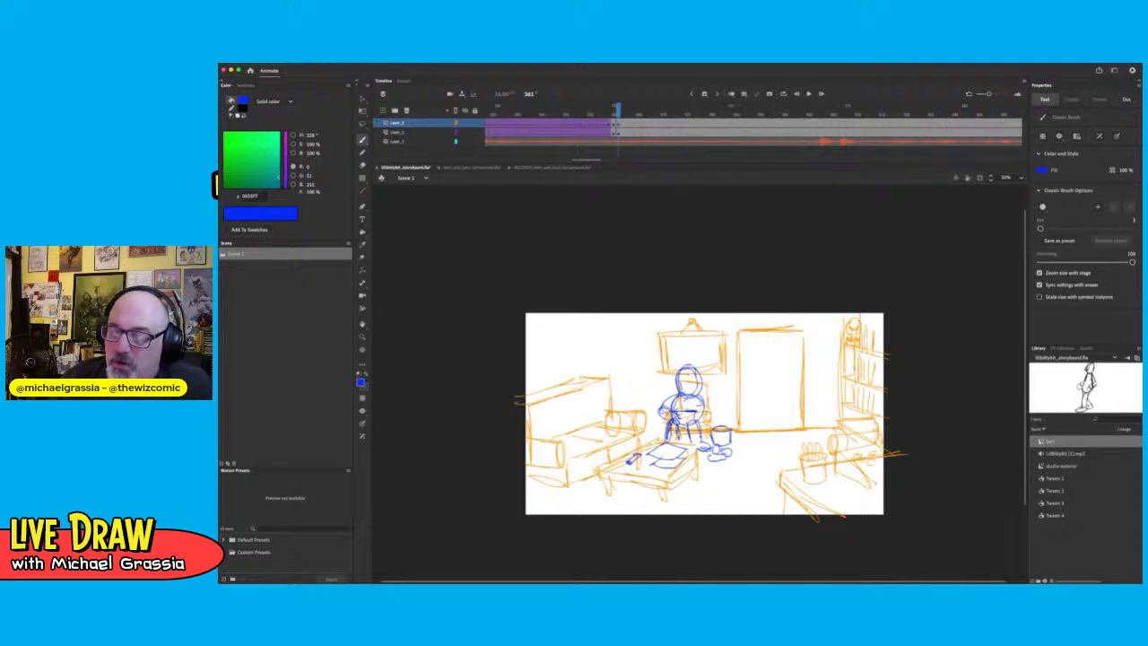
drag(644, 448, 656, 445)
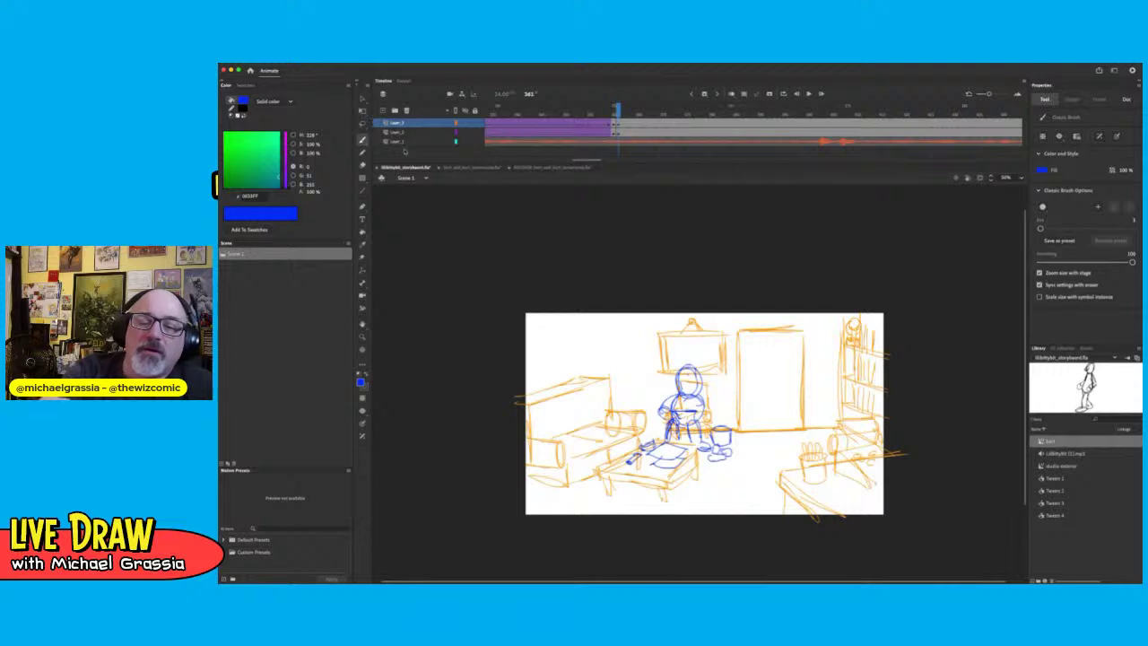
Add a new layer above the character sketch and insert a blank keyframe on it at frame 363
click(382, 111)
click(621, 126)
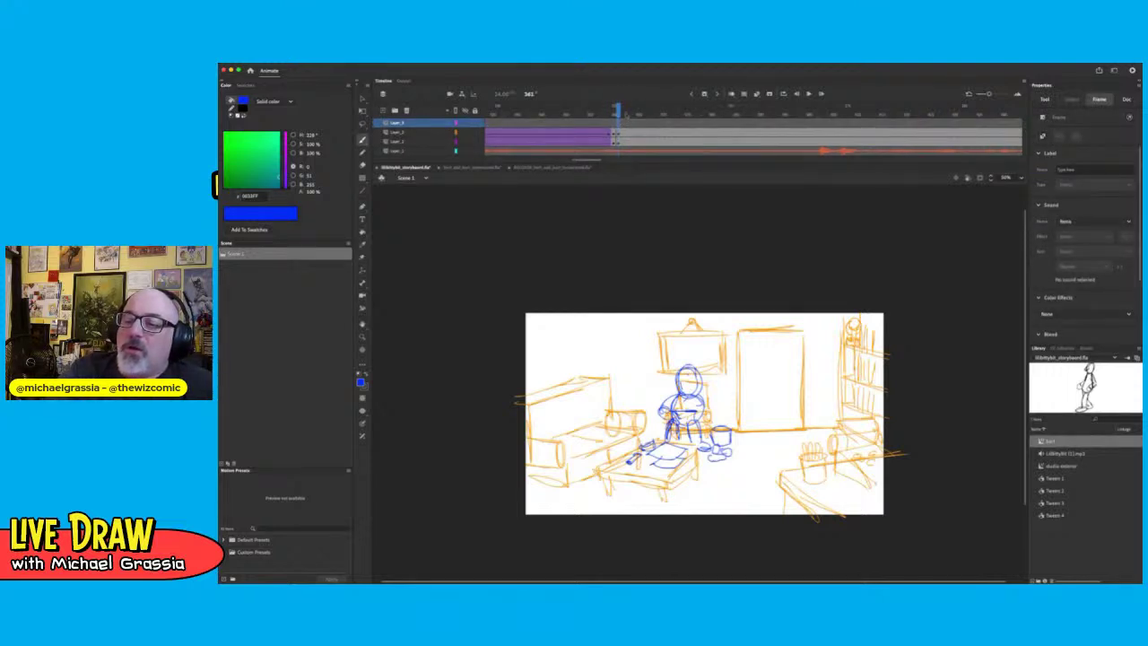
click(629, 124)
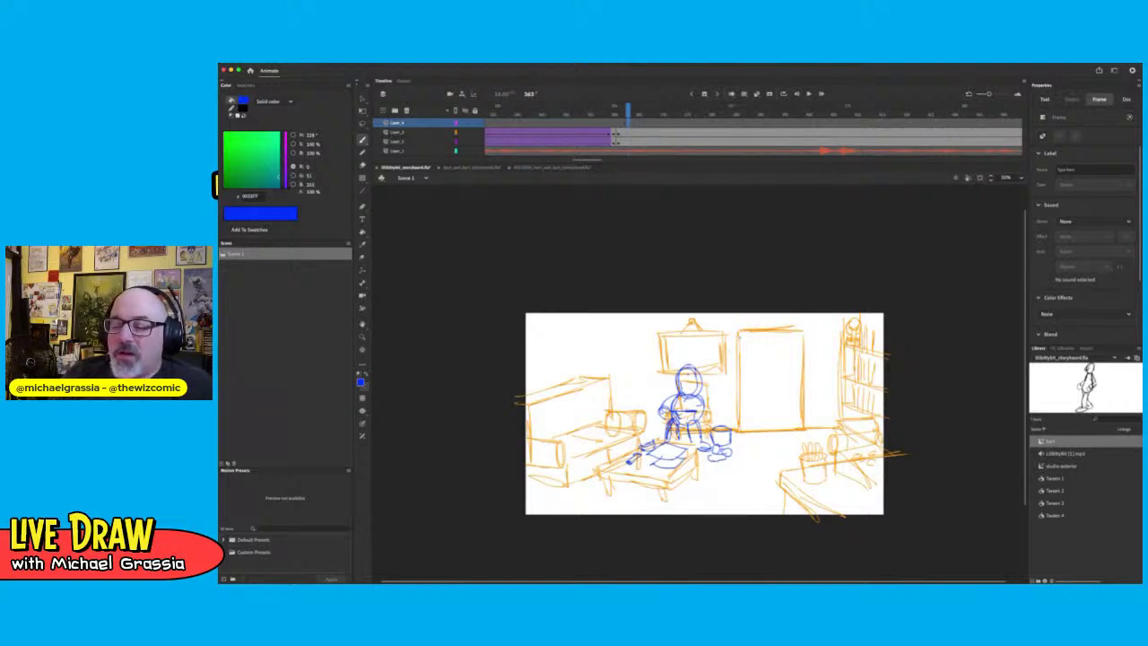
click(361, 383)
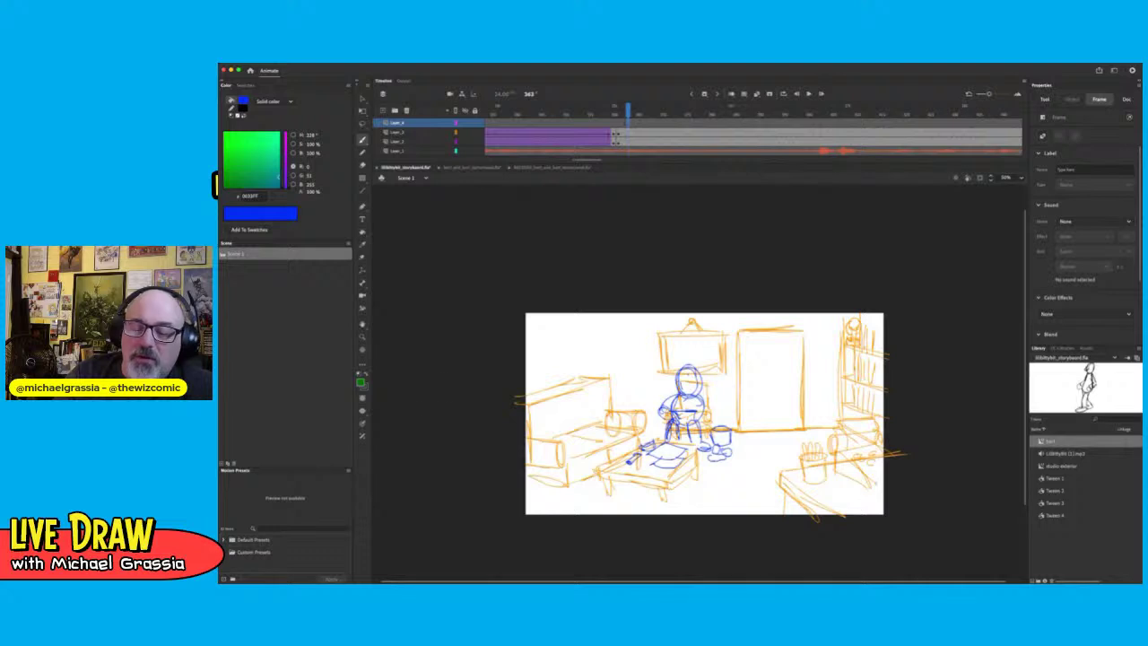
drag(737, 330, 739, 428)
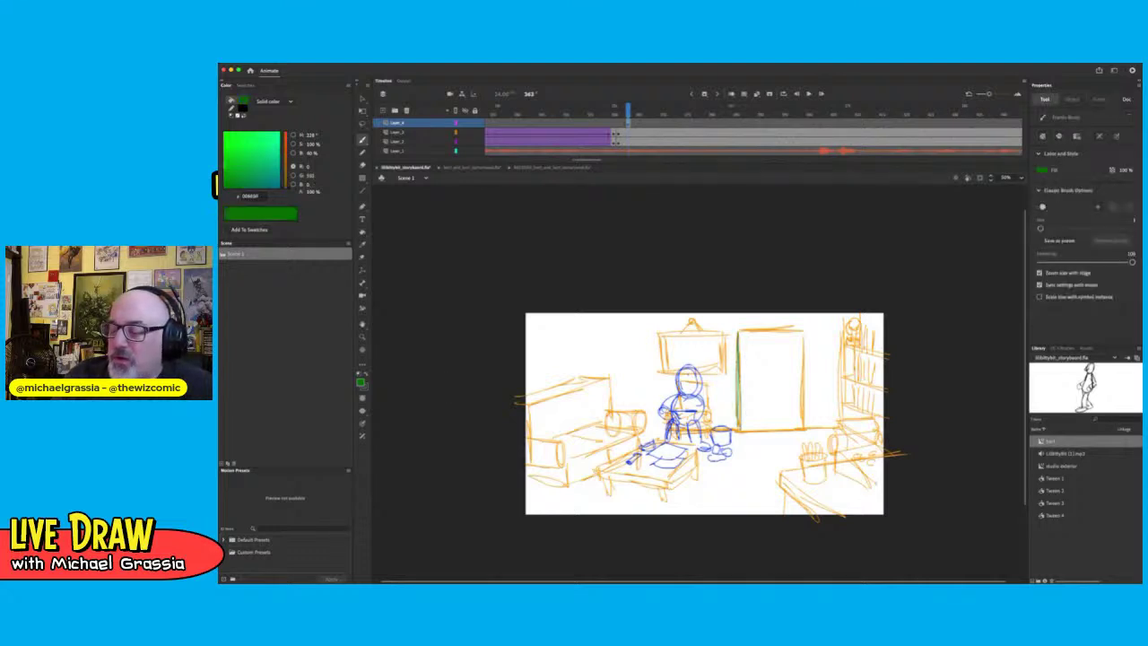
key(super+z)
key(super+z)
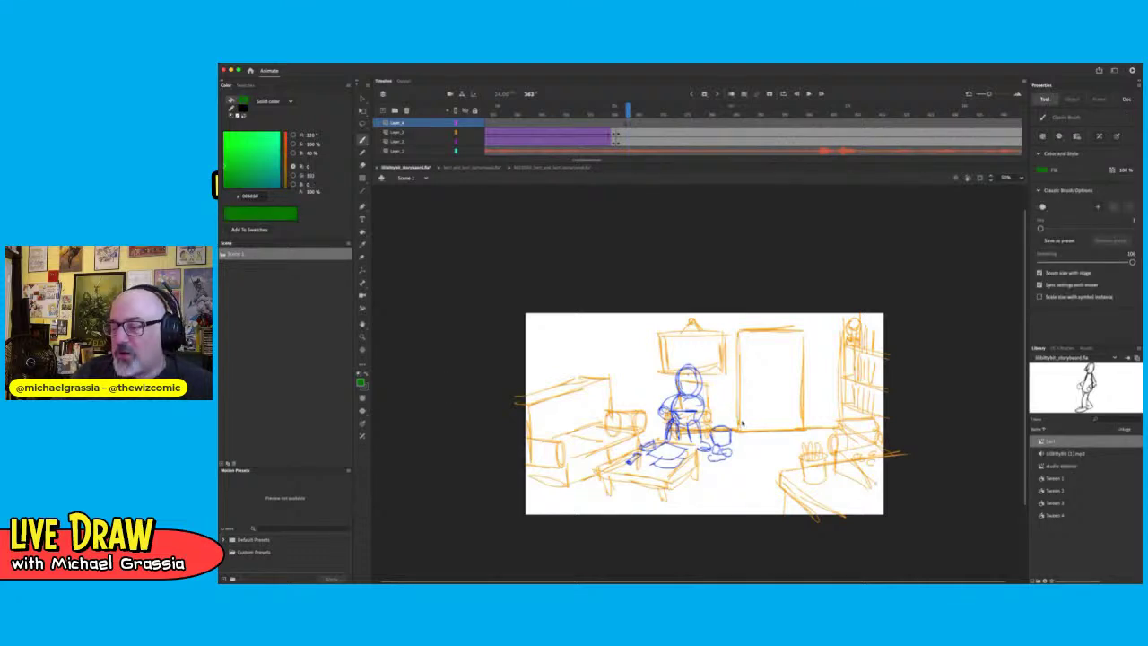
Draw the closed door over the back-wall doorway with a small window and doorknob, using the lime green brush colour 99FF00
click(361, 383)
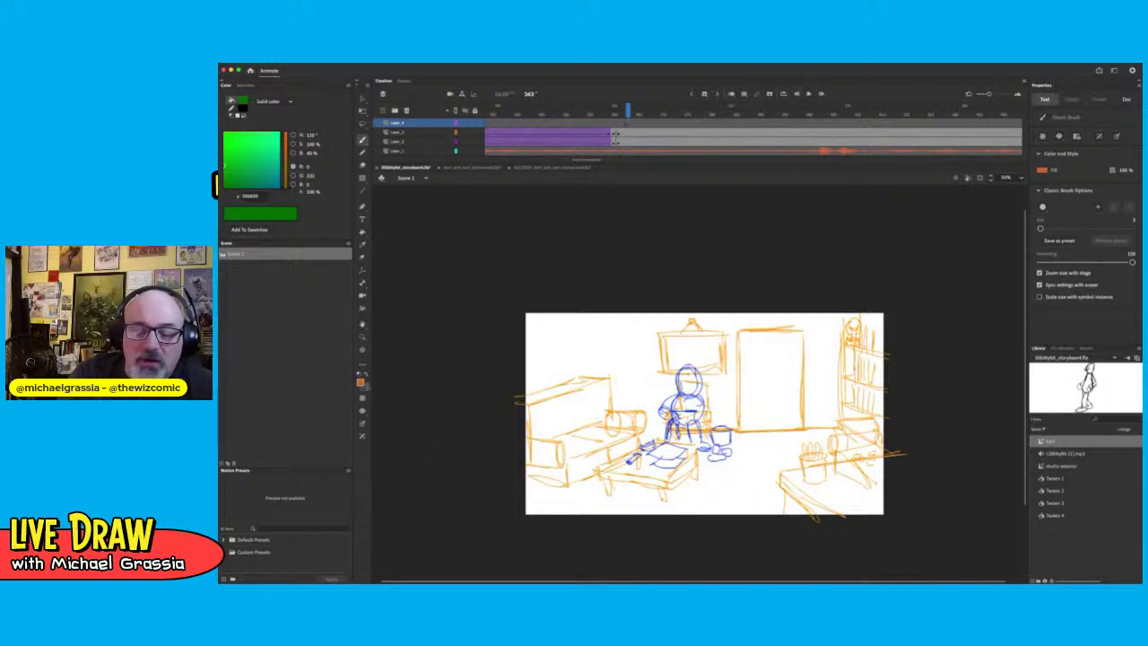
key(super+z)
key(super+z)
key(super+z)
key(super+z)
key(super+z)
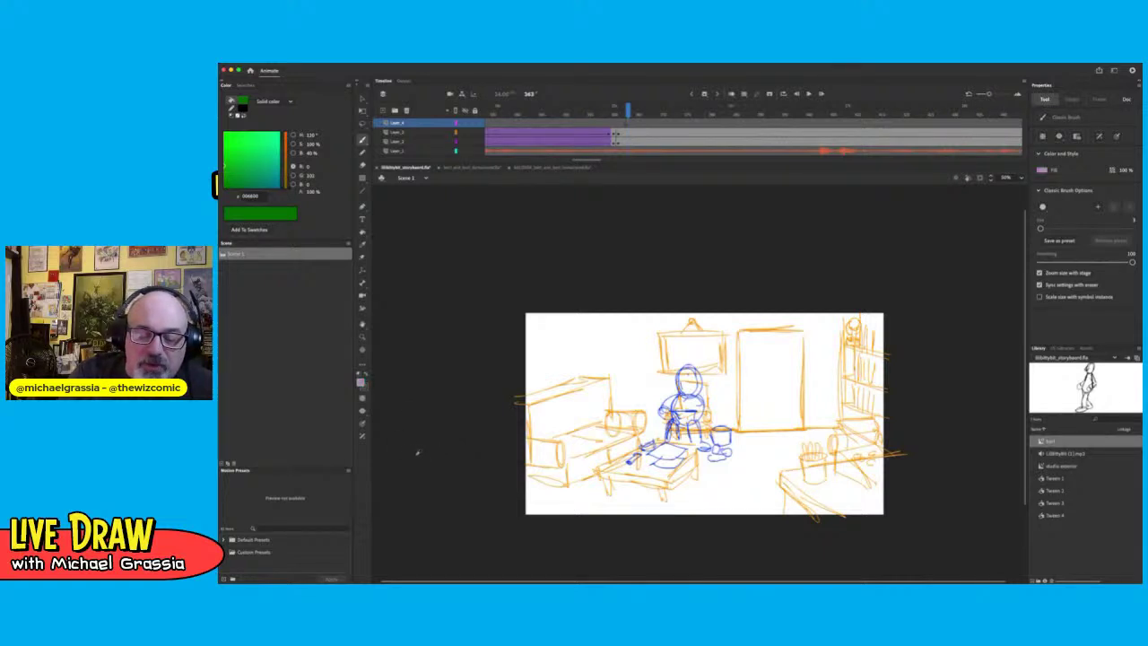
key(super+z)
key(super+z)
key(super+z)
key(super+z)
key(super+z)
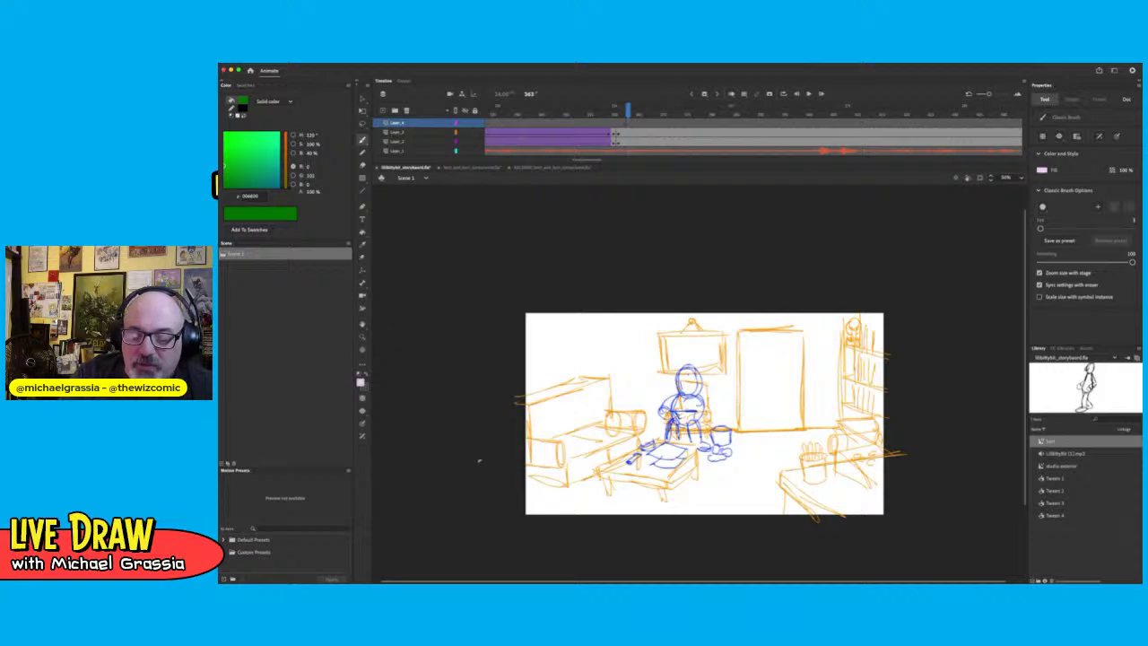
click(486, 441)
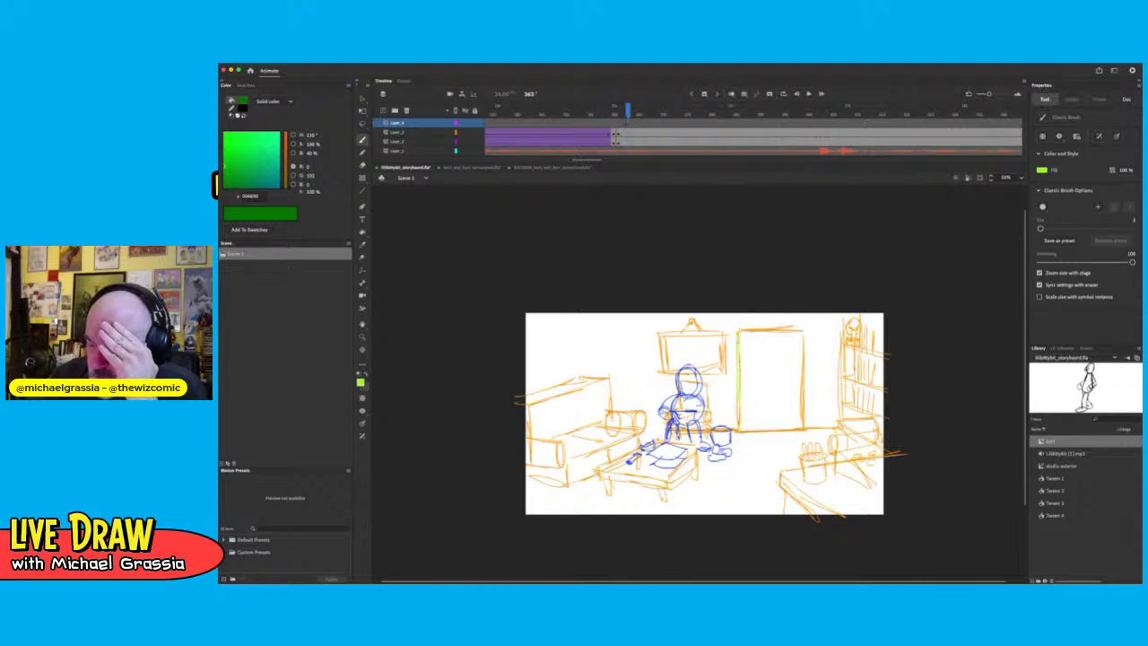
drag(802, 333, 803, 429)
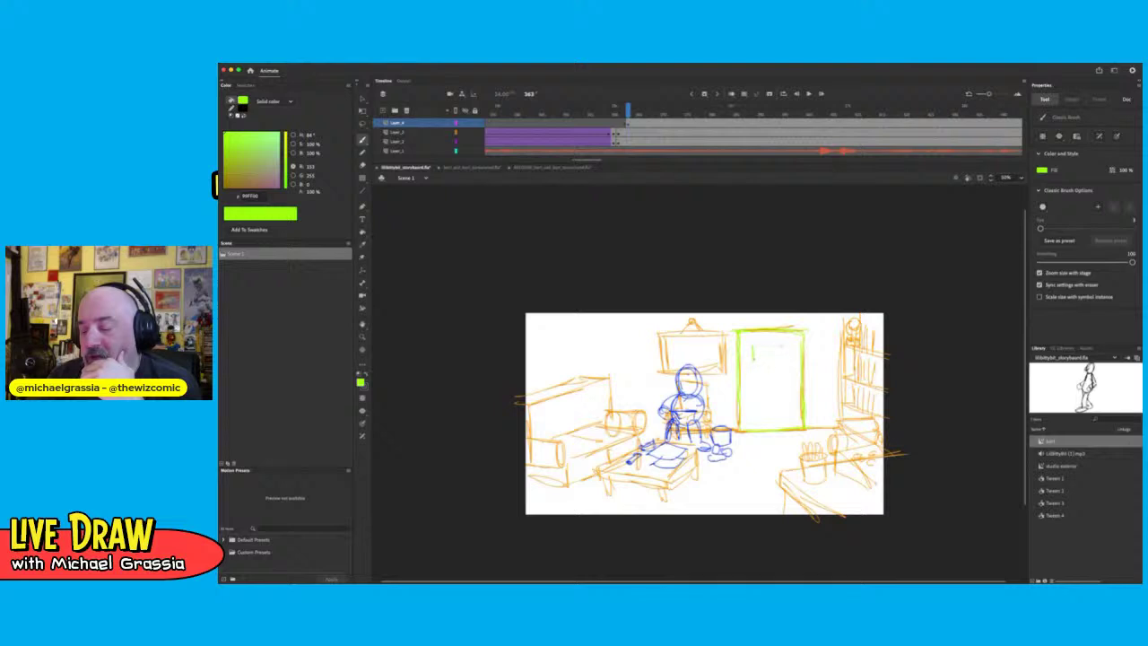
mouse_move(753, 346)
mouse_down()
mouse_move(793, 345)
mouse_move(792, 361)
mouse_move(764, 362)
mouse_move(795, 382)
mouse_up()
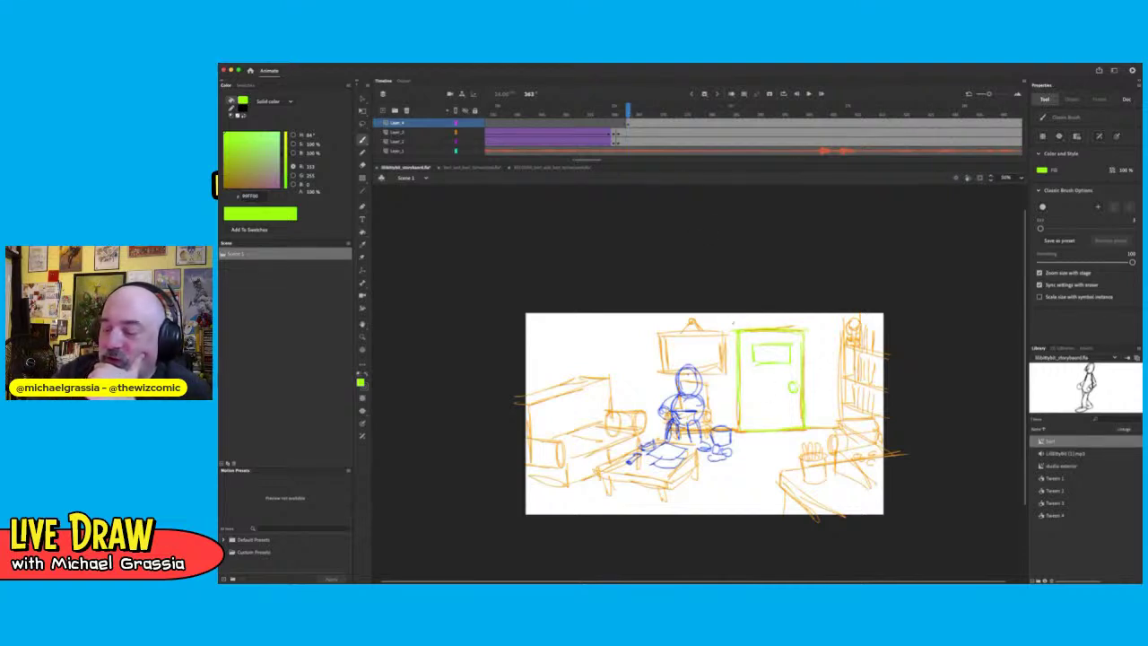
click(363, 99)
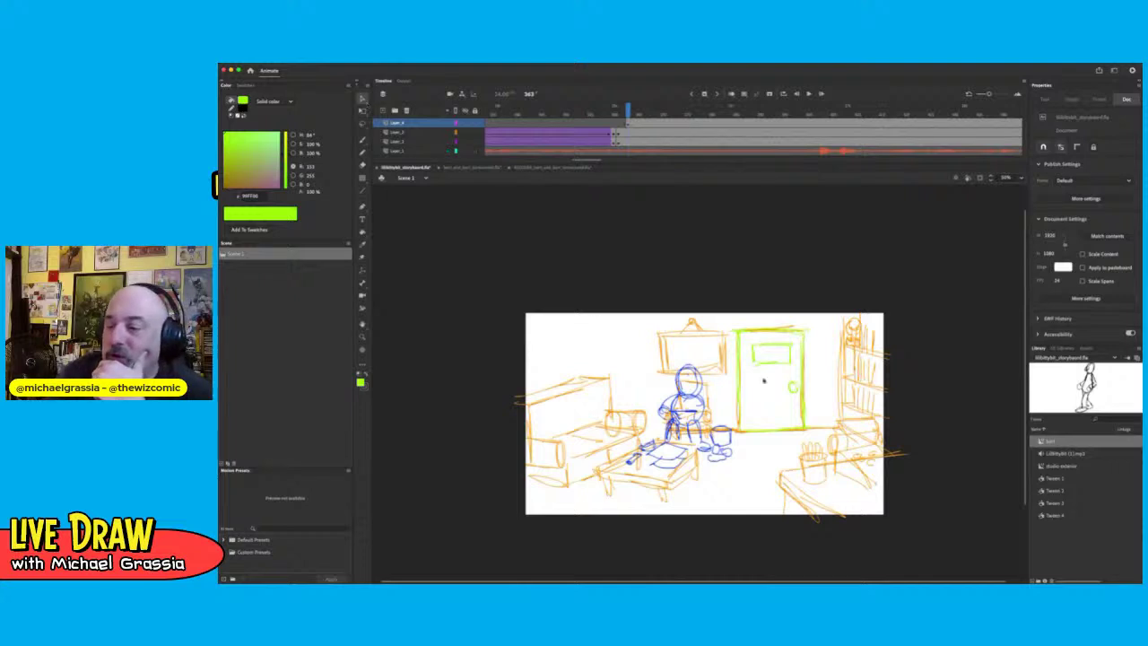
drag(733, 325, 808, 437)
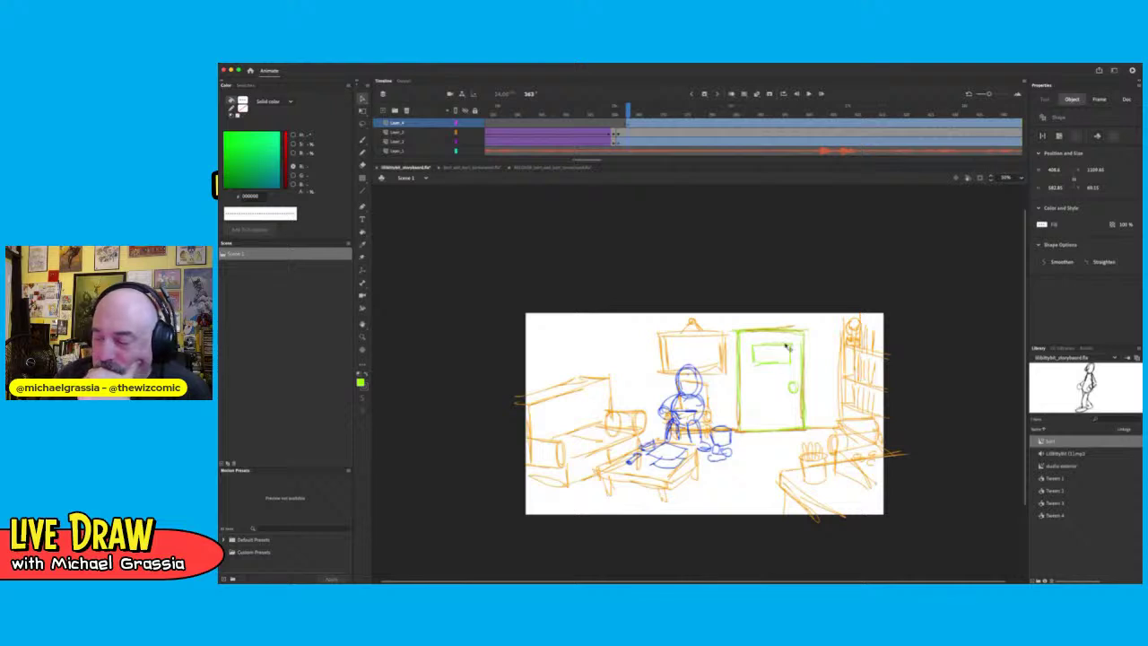
key(Escape)
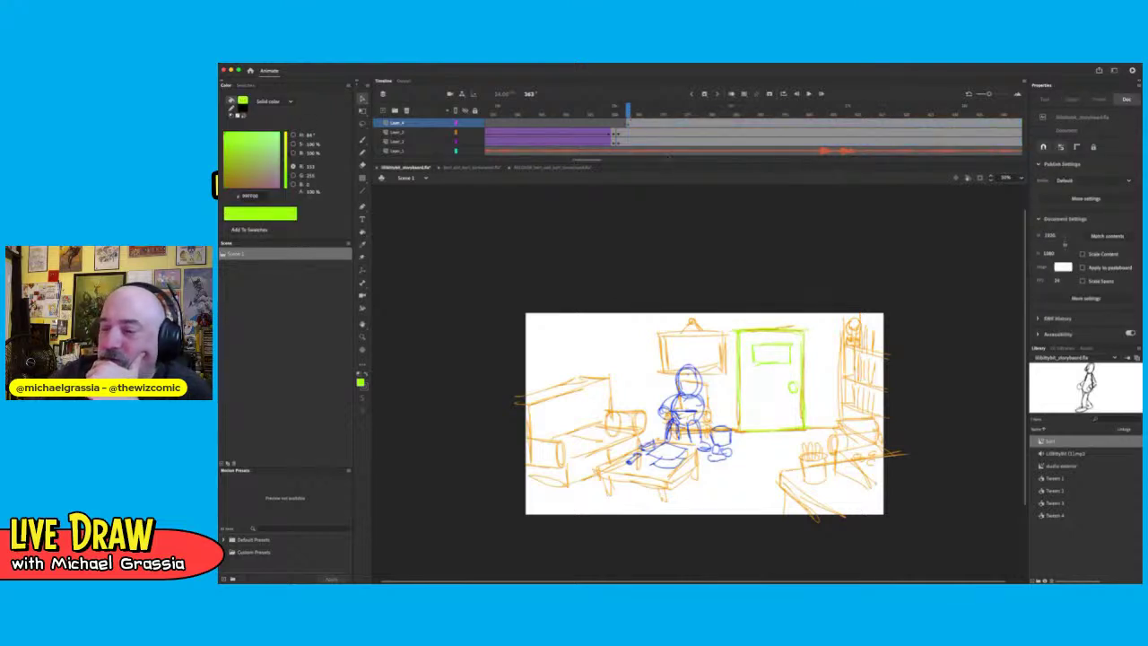
Insert a blank keyframe at frame 390 on the door layer to end the closed-door drawing there
drag(632, 110, 759, 173)
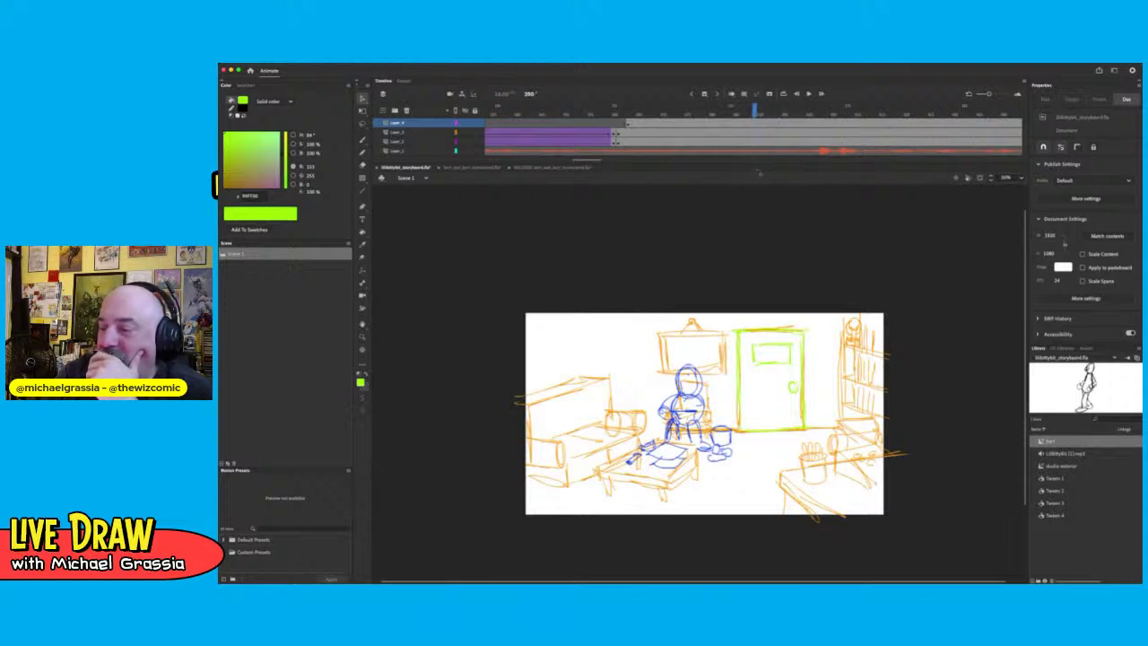
drag(754, 111, 759, 110)
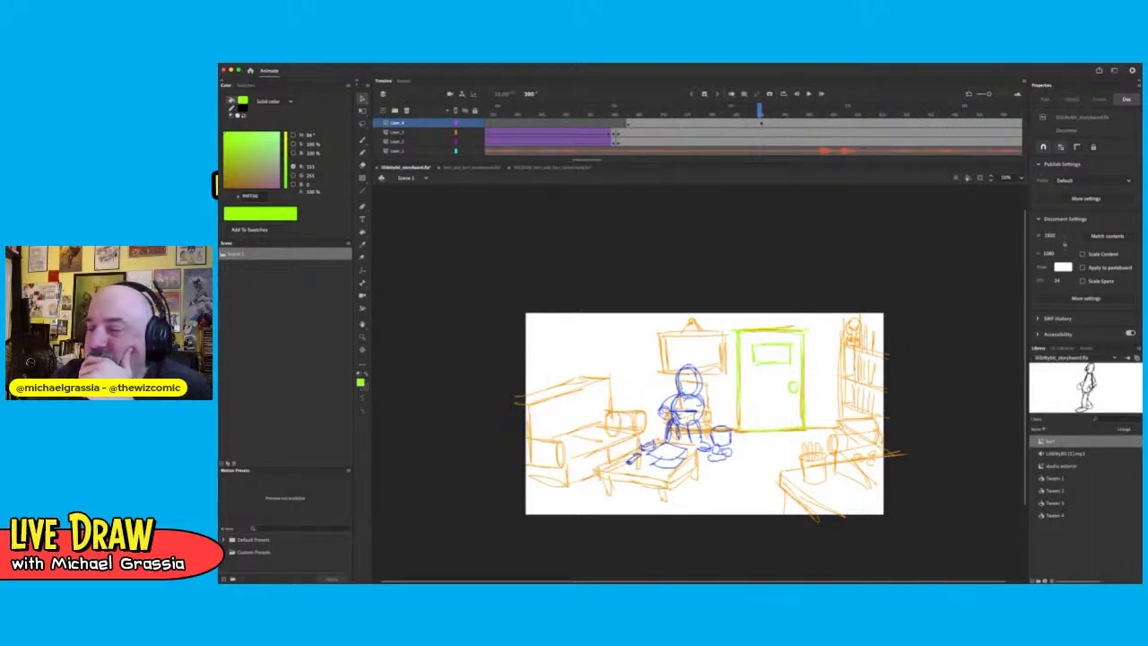
click(762, 123)
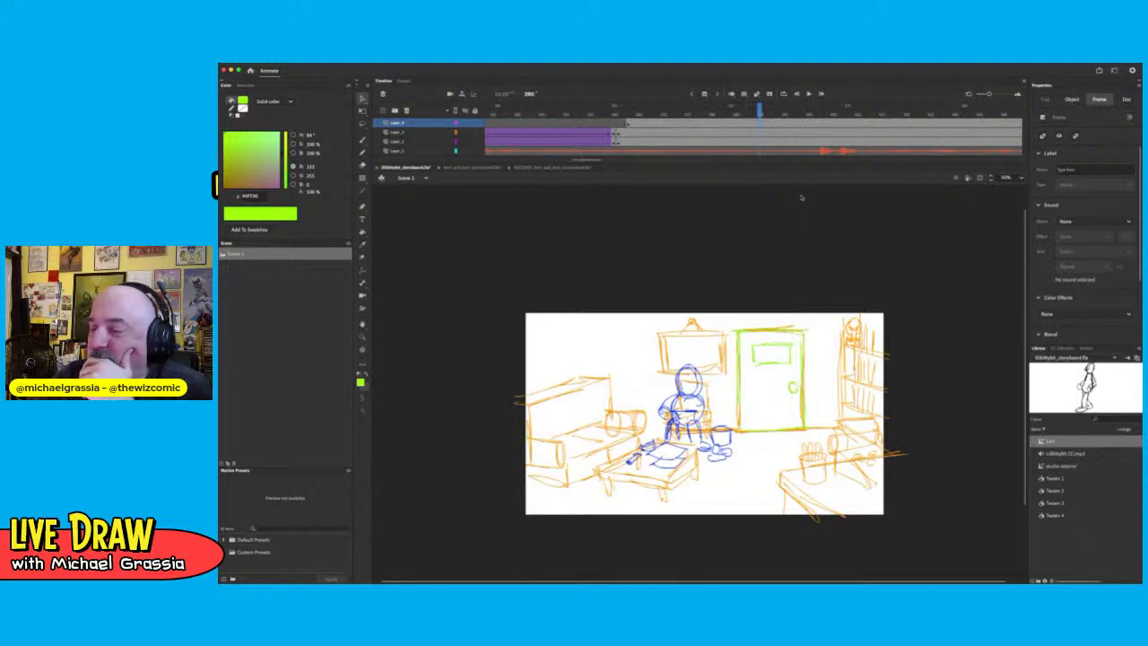
key(F7)
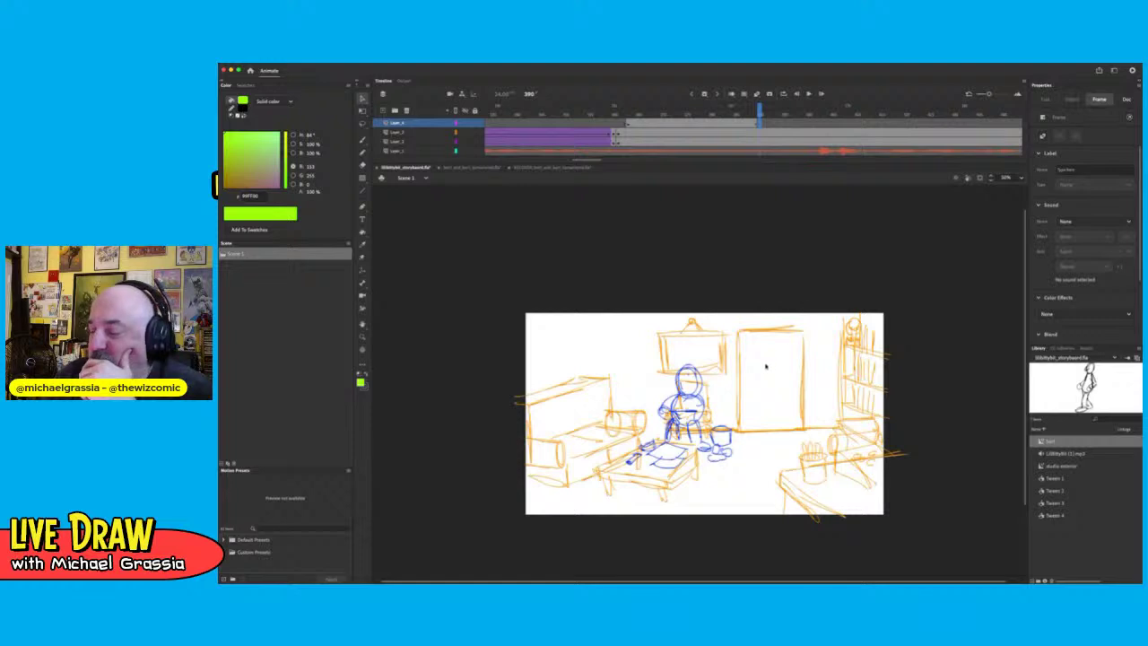
click(806, 345)
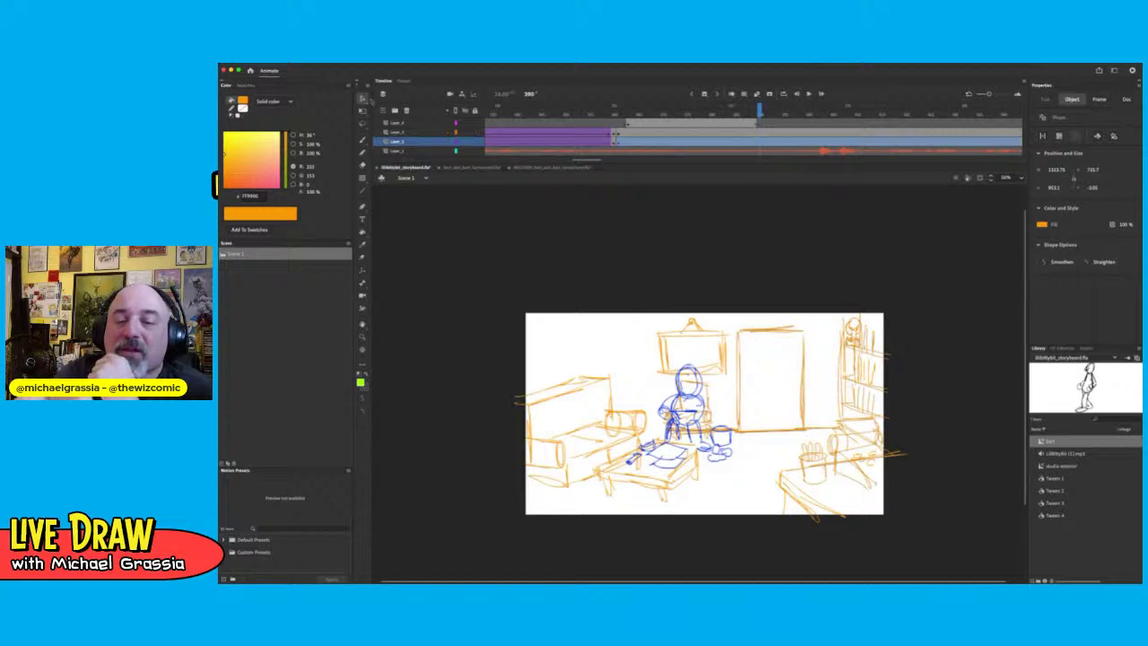
click(363, 141)
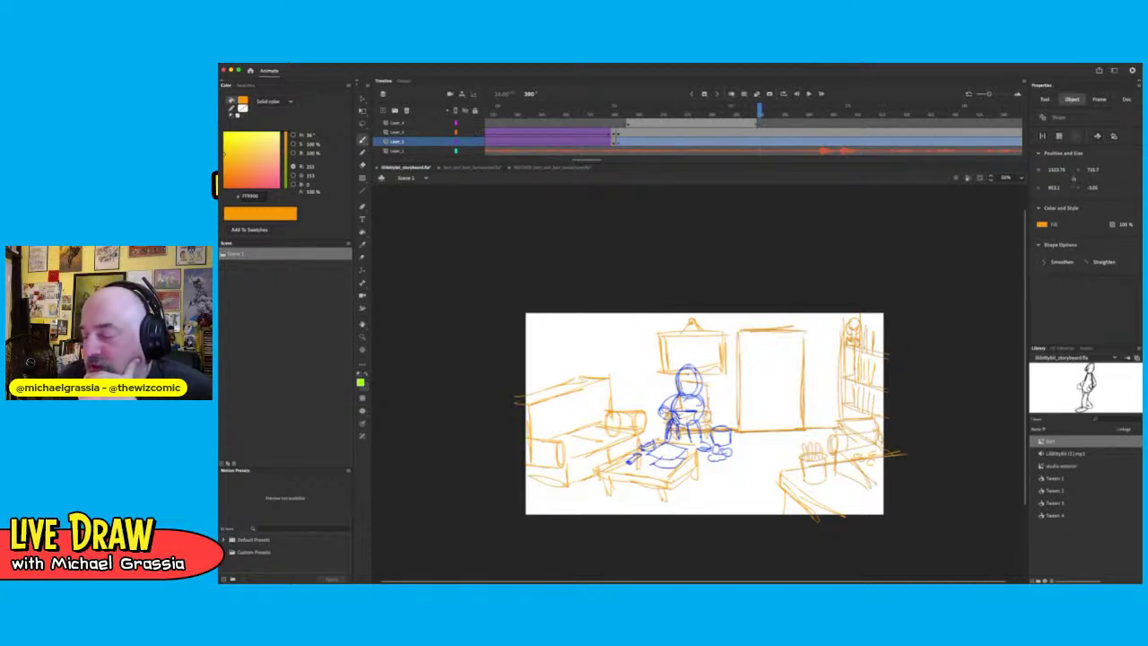
key(Escape)
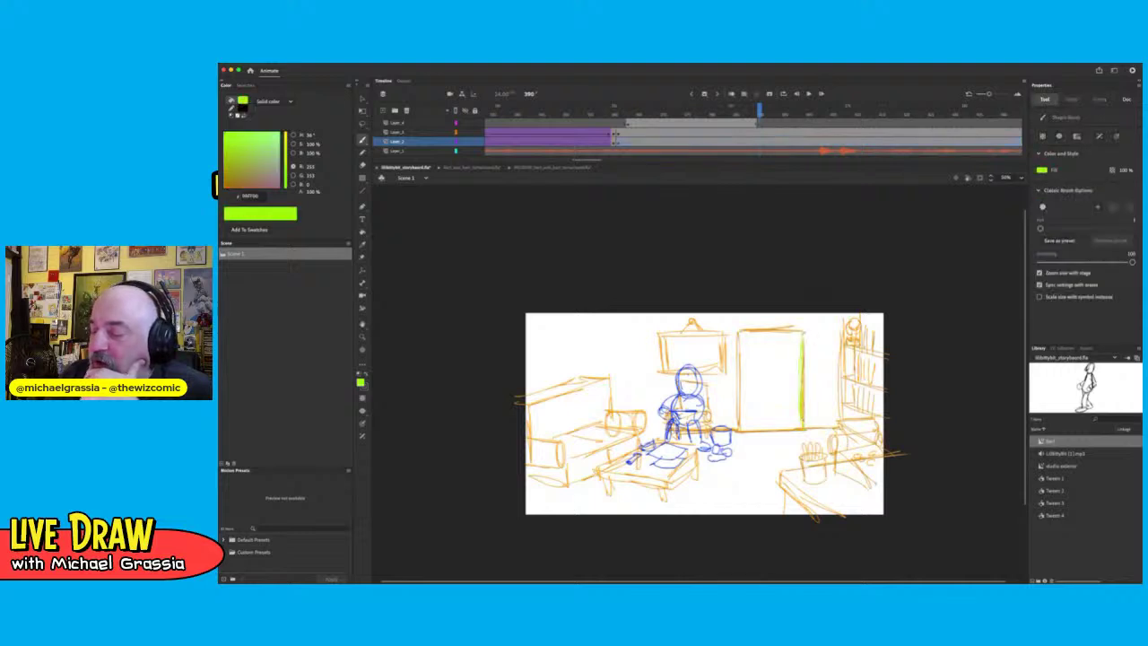
drag(804, 332, 857, 318)
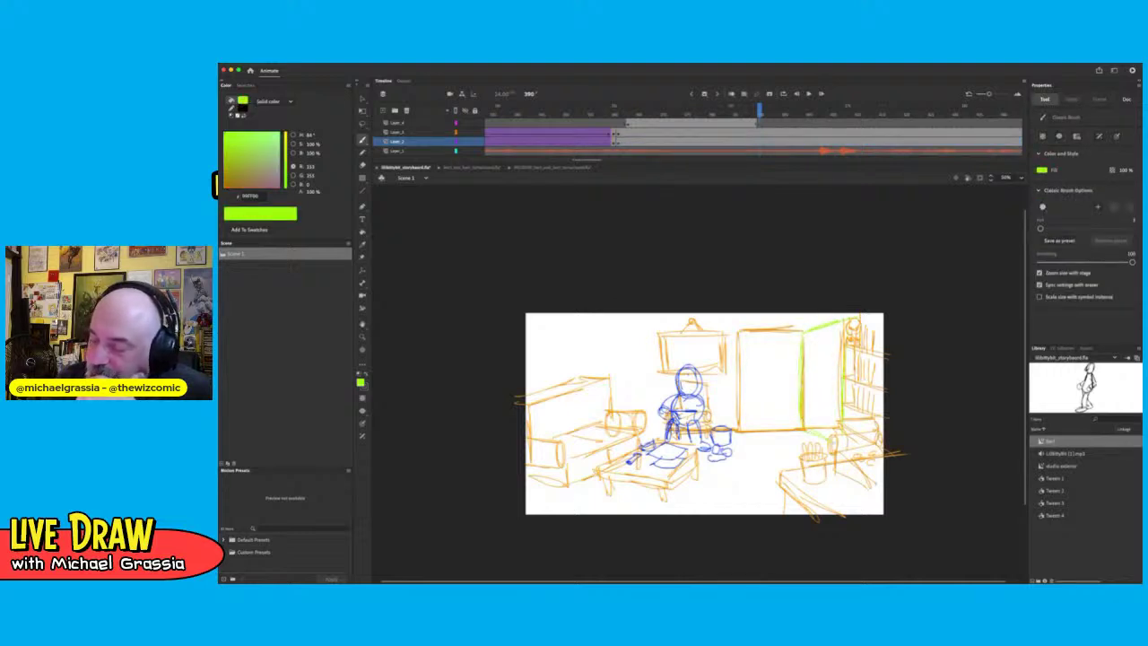
drag(808, 345, 825, 339)
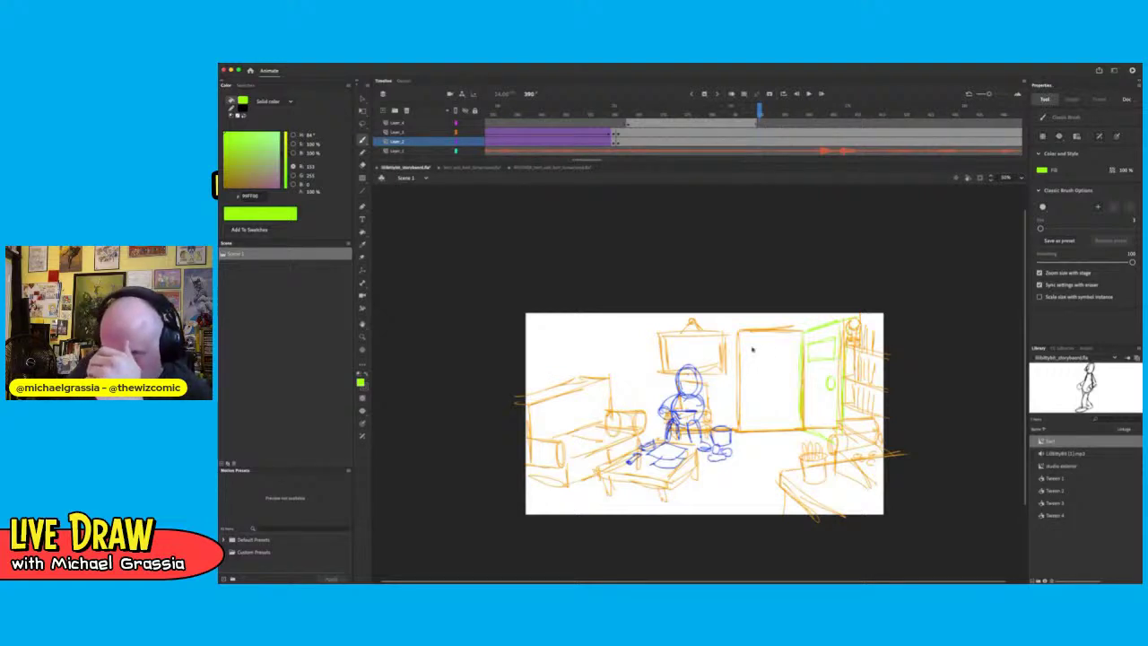
key(super+z)
key(super+z)
key(super+z)
key(super+z)
key(super+z)
key(super+z)
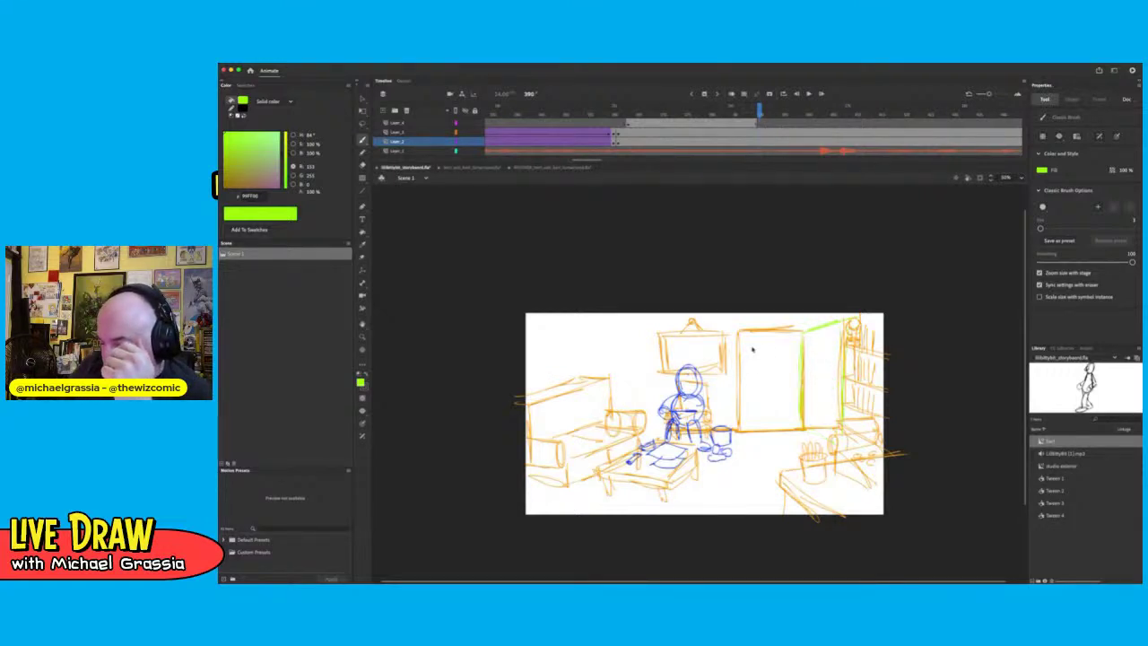
key(super+z)
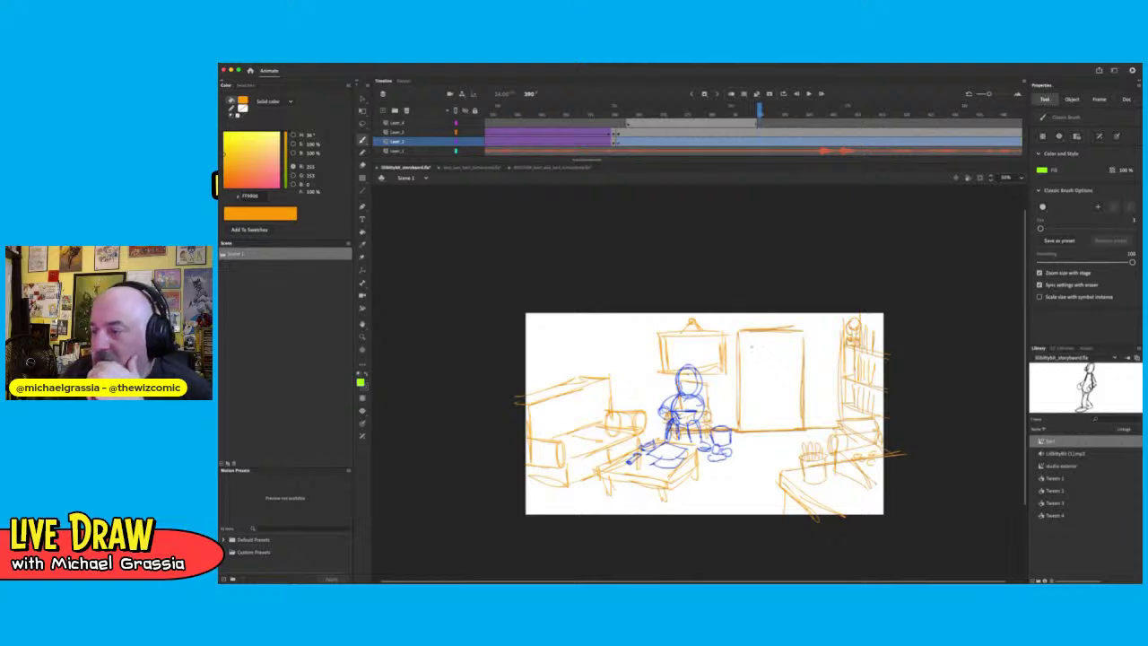
On the door layer at frame 390, draw the door swung open beside the bookshelf, hinged on the doorway's right edge, with a window
click(763, 127)
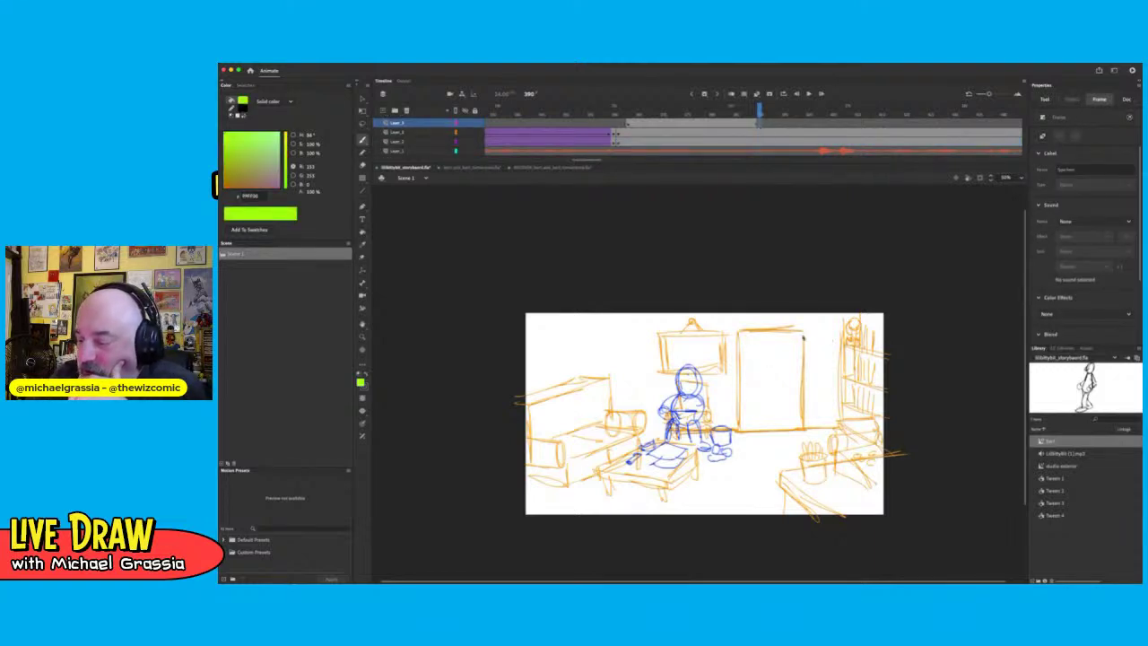
mouse_move(803, 428)
mouse_down()
mouse_move(804, 377)
mouse_move(842, 322)
mouse_up()
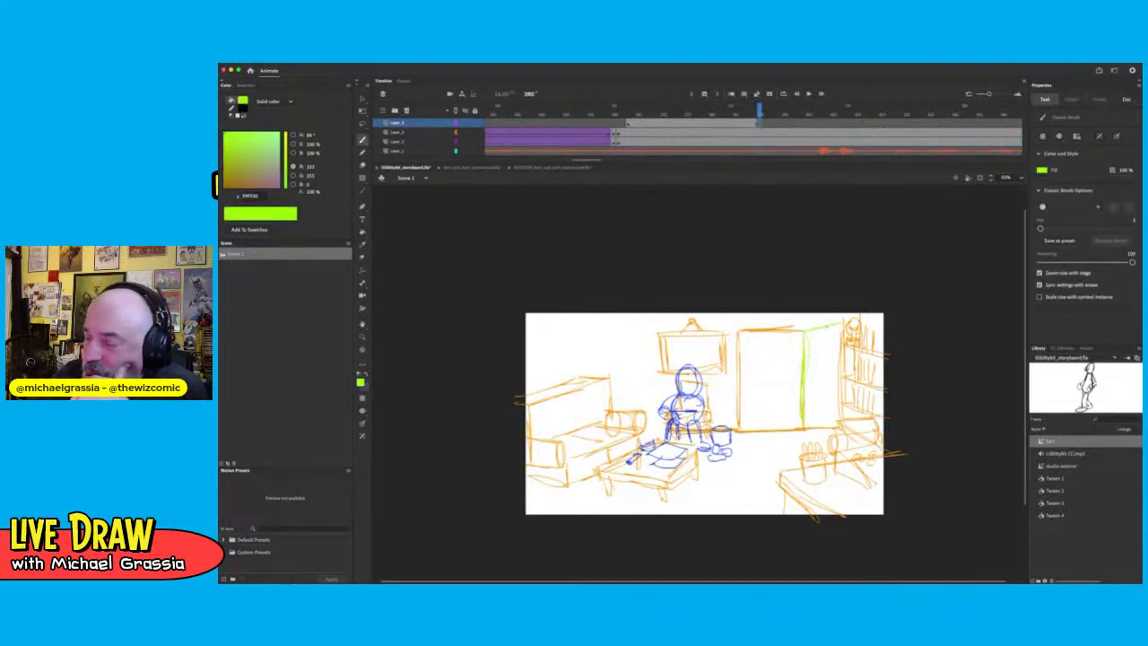
drag(808, 433, 821, 444)
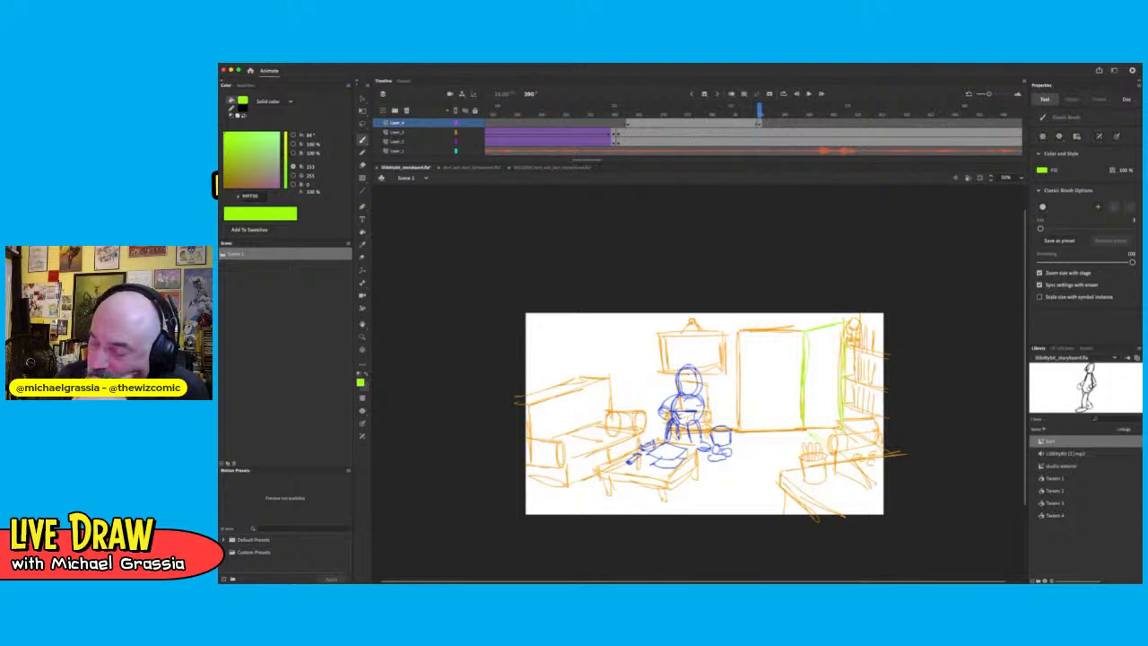
drag(812, 343, 840, 338)
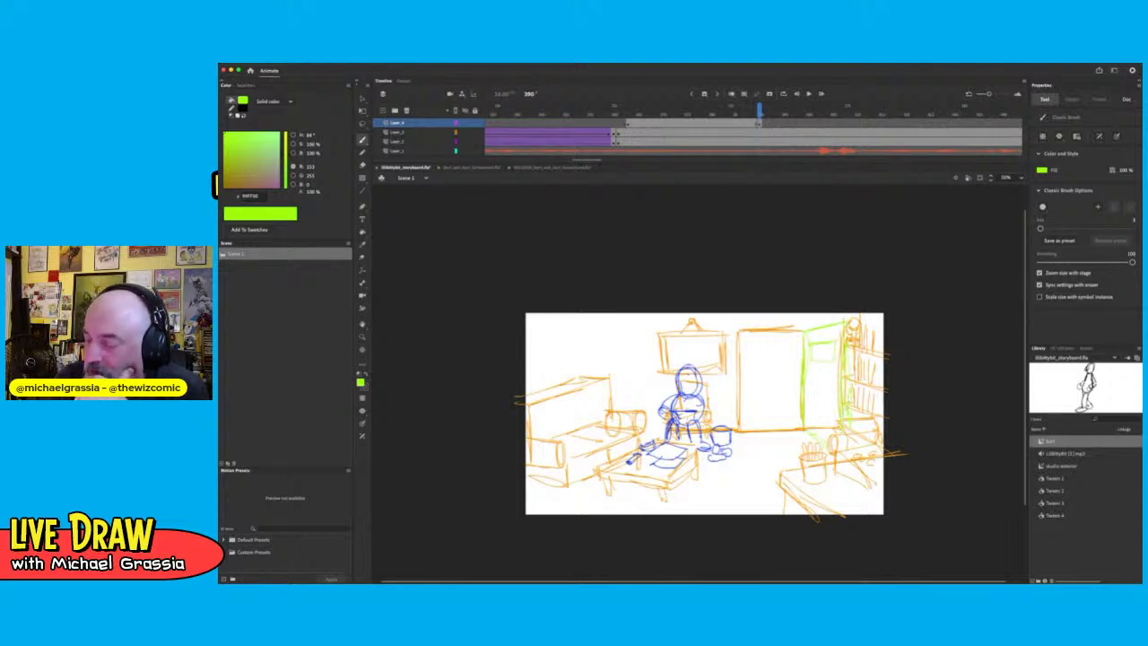
Return to the closed-door drawing at frame 389 and replace its doorknob with one near the door's left edge
drag(759, 123, 753, 122)
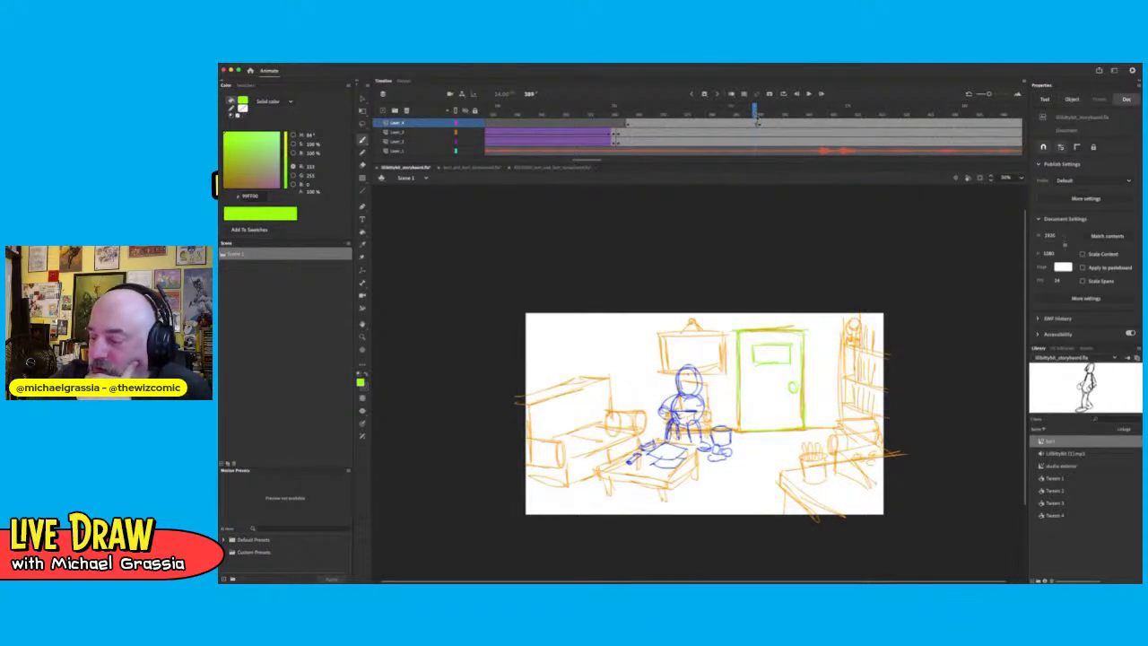
key(super+a)
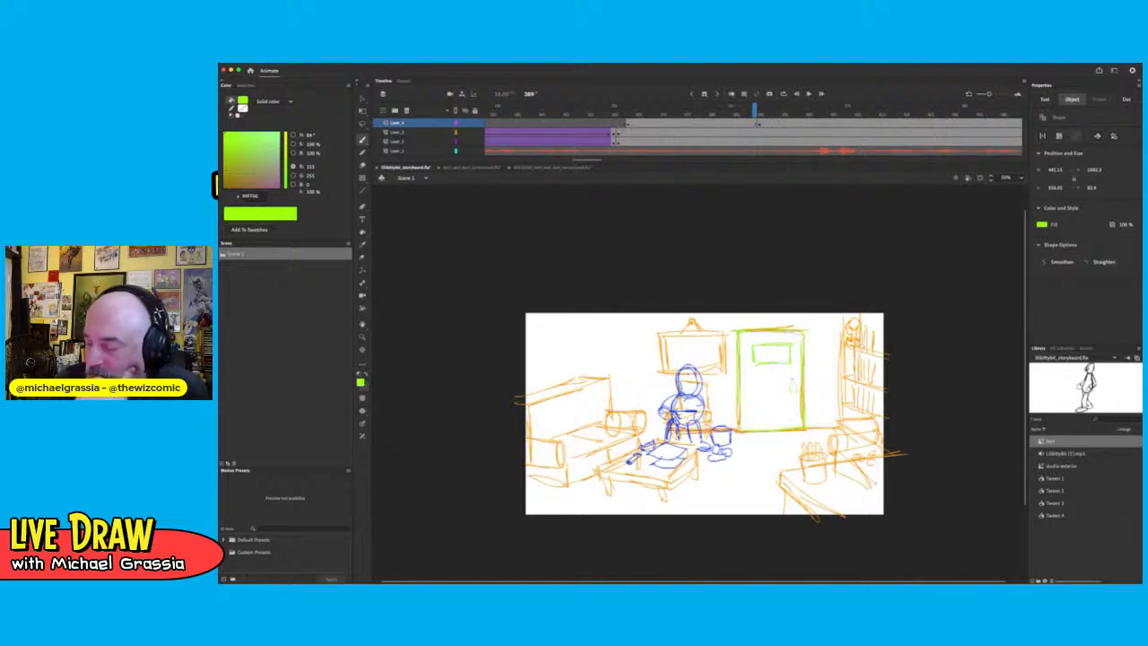
key(super+shift+a)
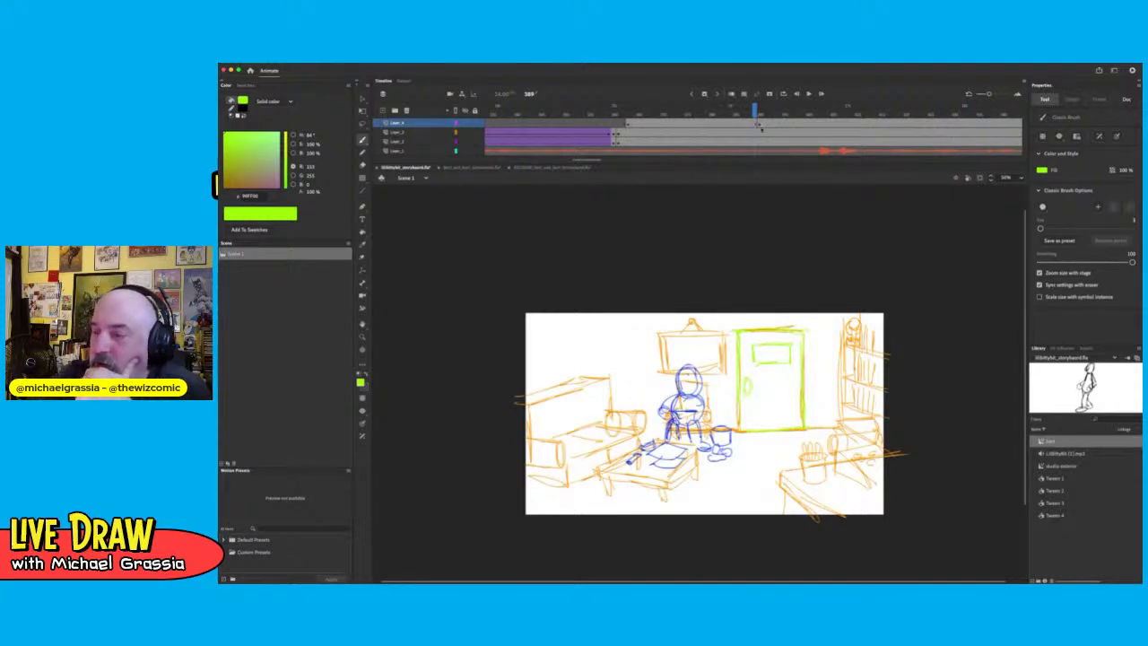
Insert a blank keyframe at frame 378 on the door layer, between the closed and open door drawings
mouse_move(760, 113)
mouse_down()
mouse_move(761, 125)
mouse_move(701, 124)
mouse_up()
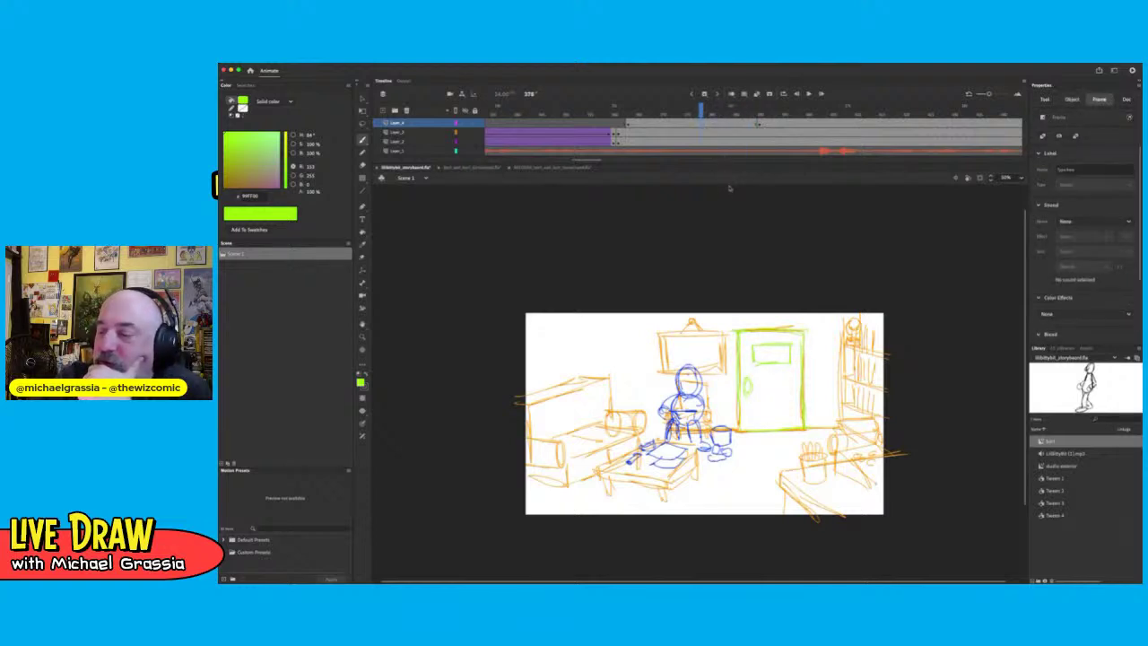
key(F7)
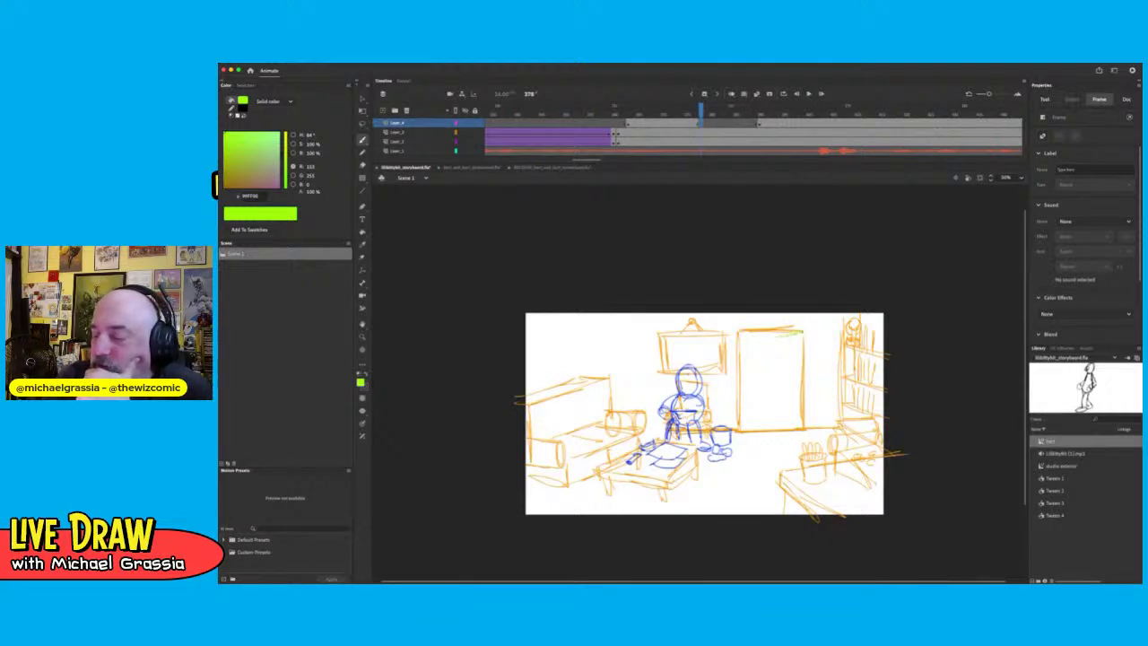
key(super+z)
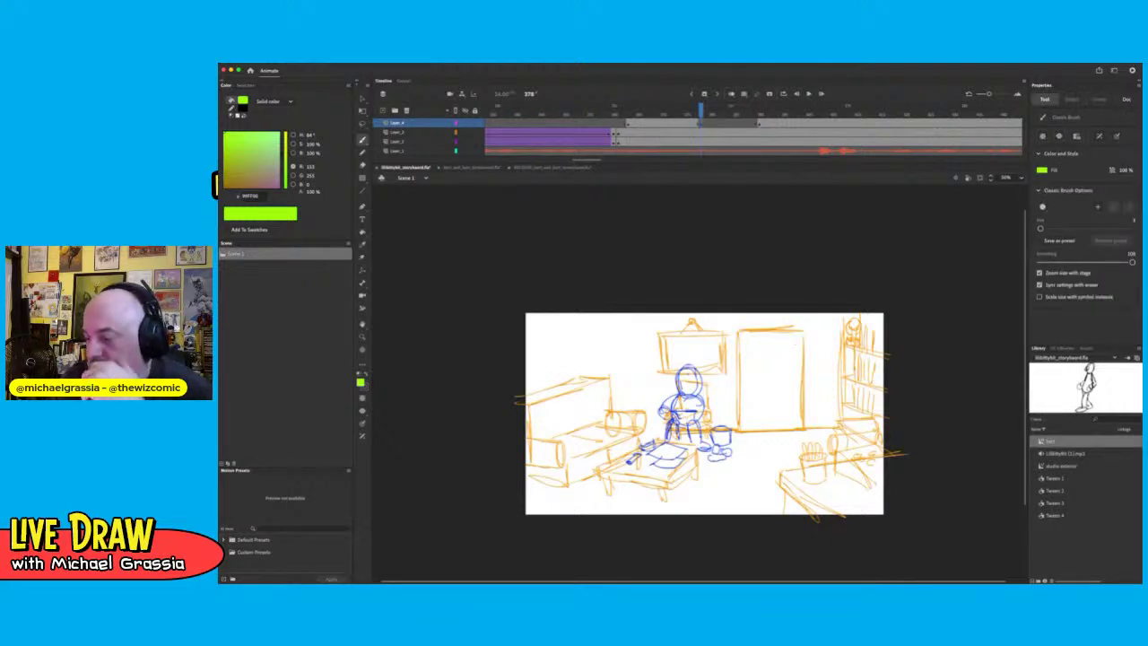
At frame 378, draw the door partly open with a window and doorknob, and play back the opening
drag(760, 337, 760, 437)
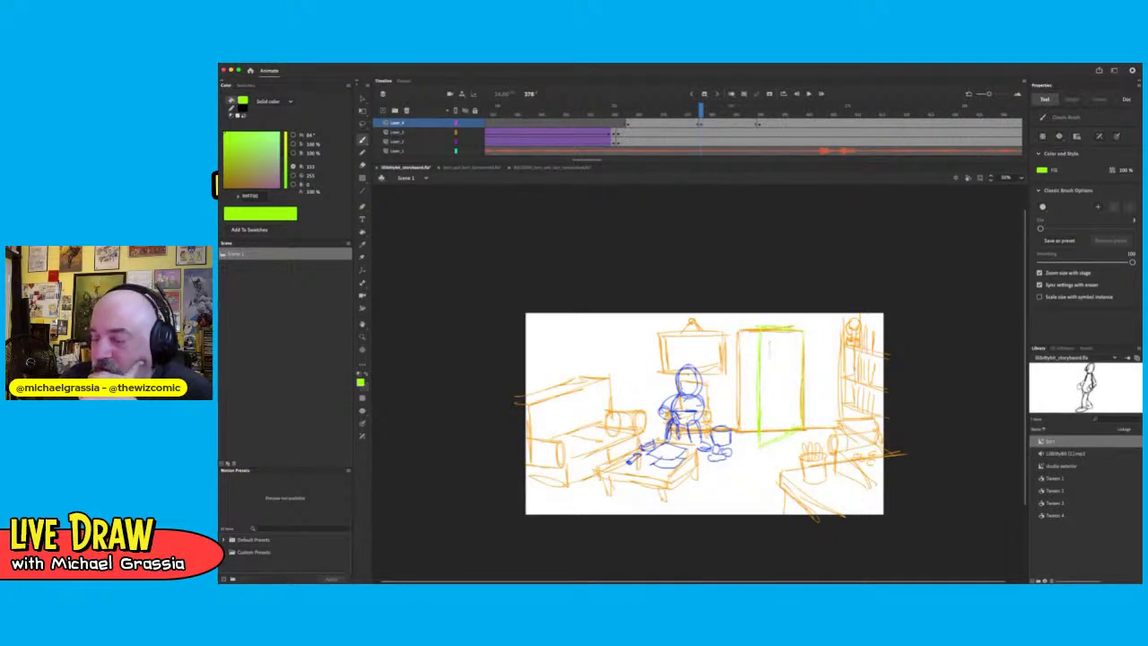
mouse_move(796, 346)
mouse_down()
mouse_move(762, 406)
mouse_move(770, 393)
mouse_up()
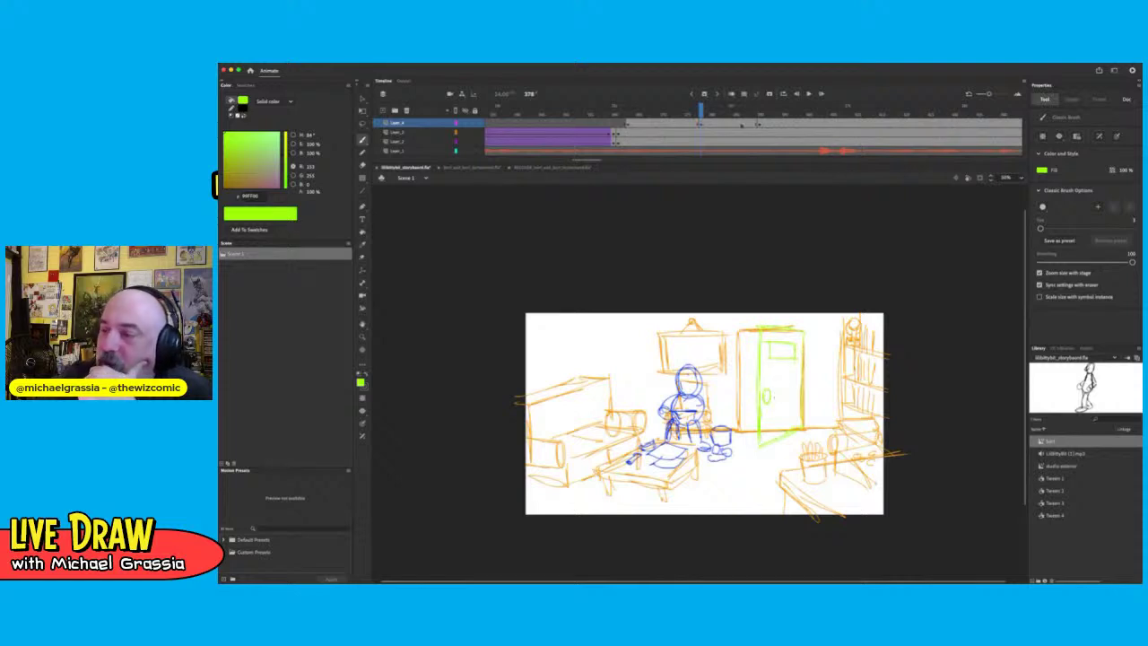
drag(700, 111, 627, 111)
key(Return)
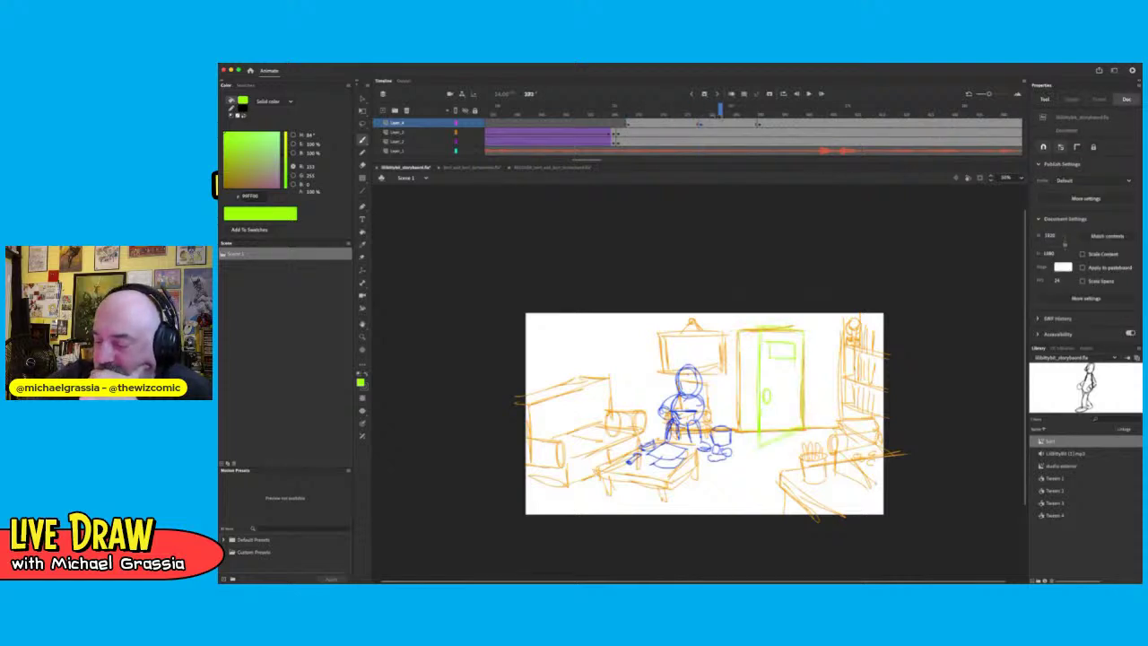
mouse_move(720, 108)
mouse_down()
mouse_move(766, 108)
mouse_move(669, 108)
mouse_move(769, 109)
mouse_move(633, 108)
mouse_up()
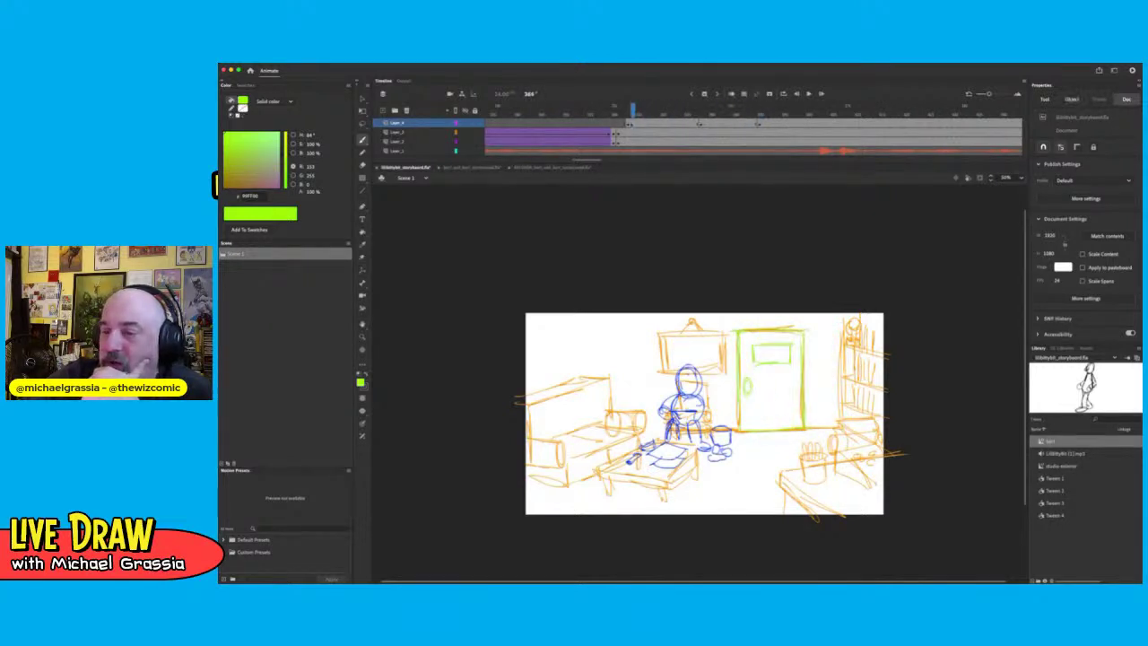
Close the gaps in the closed door's outline and fill the door with bright green, leaving its window and doorknob unfilled
click(637, 123)
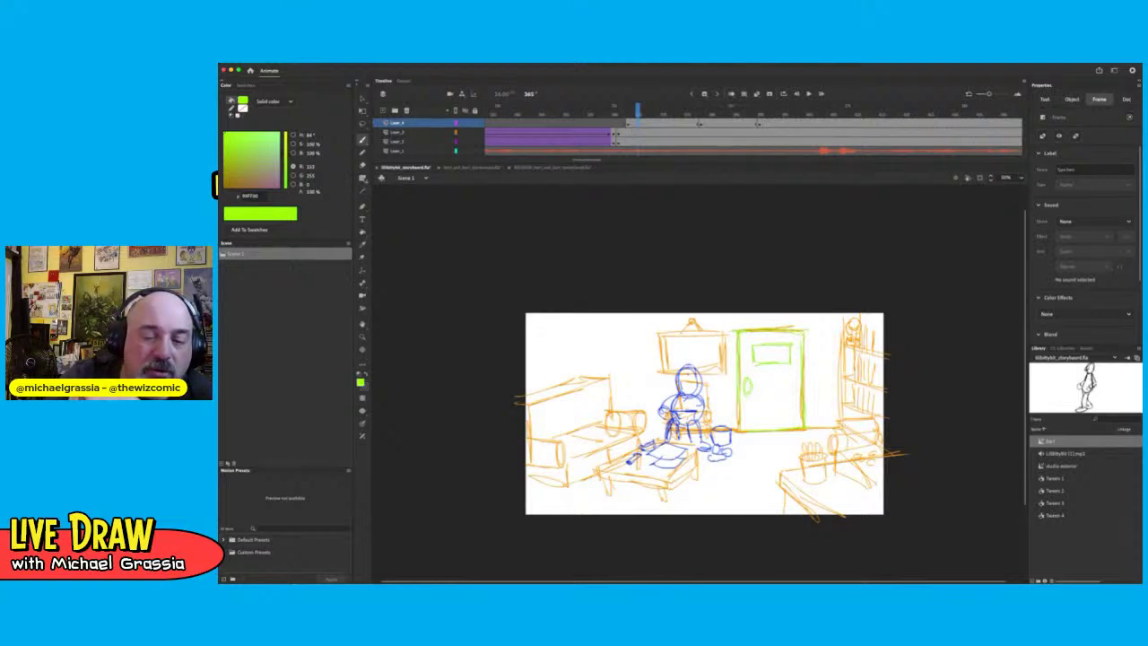
click(362, 232)
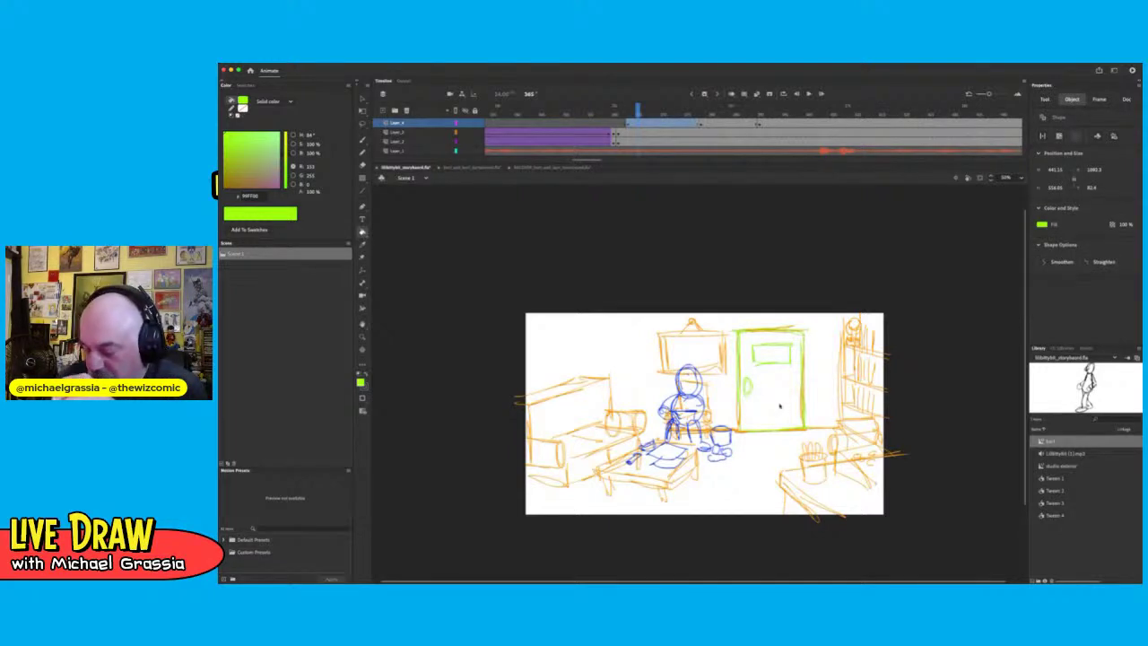
click(363, 99)
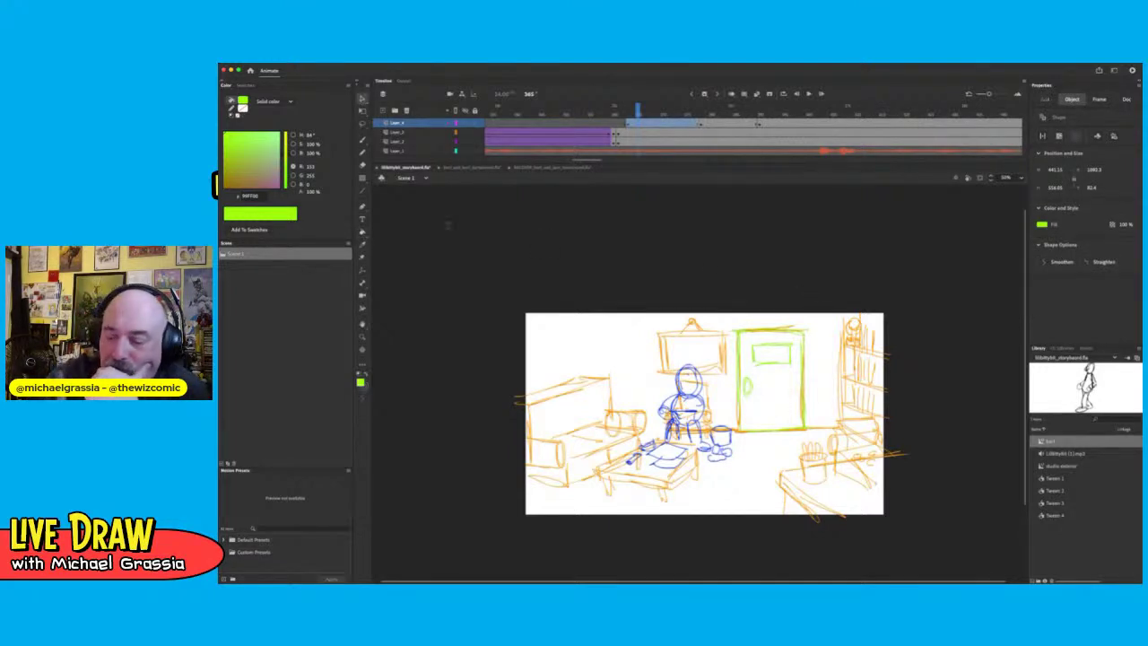
click(447, 225)
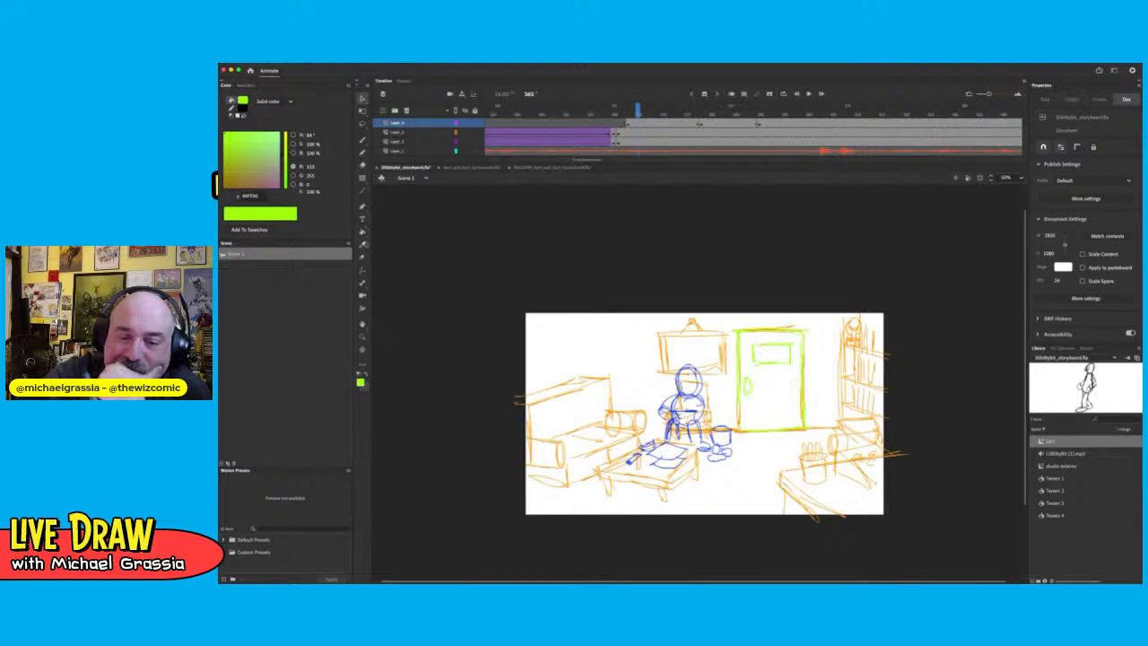
click(363, 232)
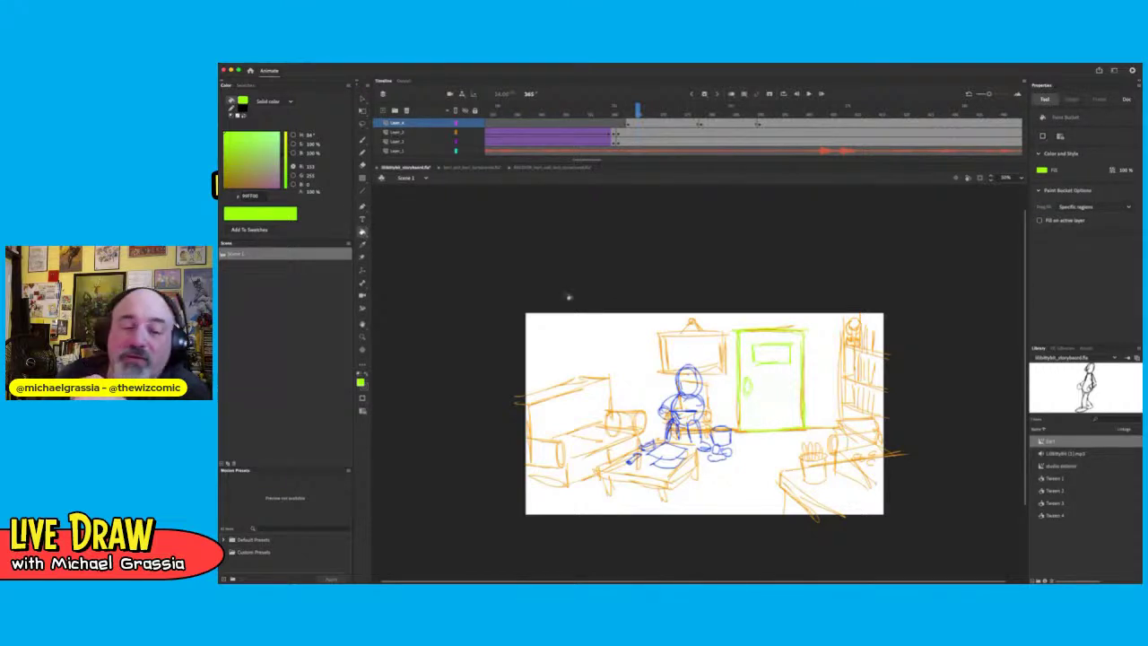
click(362, 140)
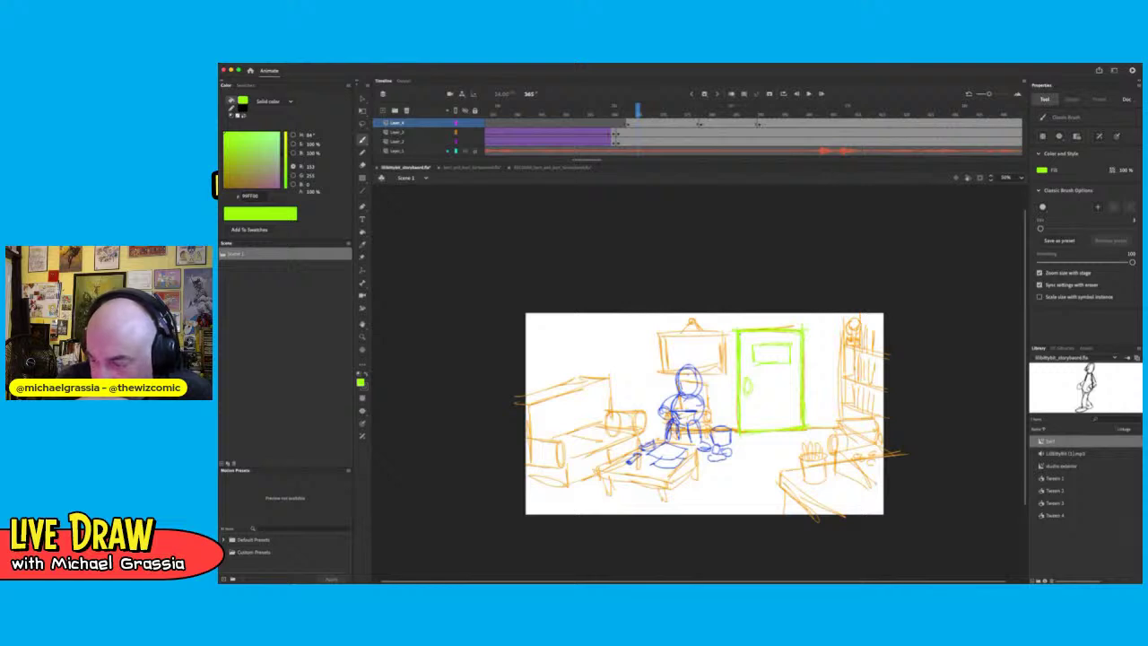
click(364, 232)
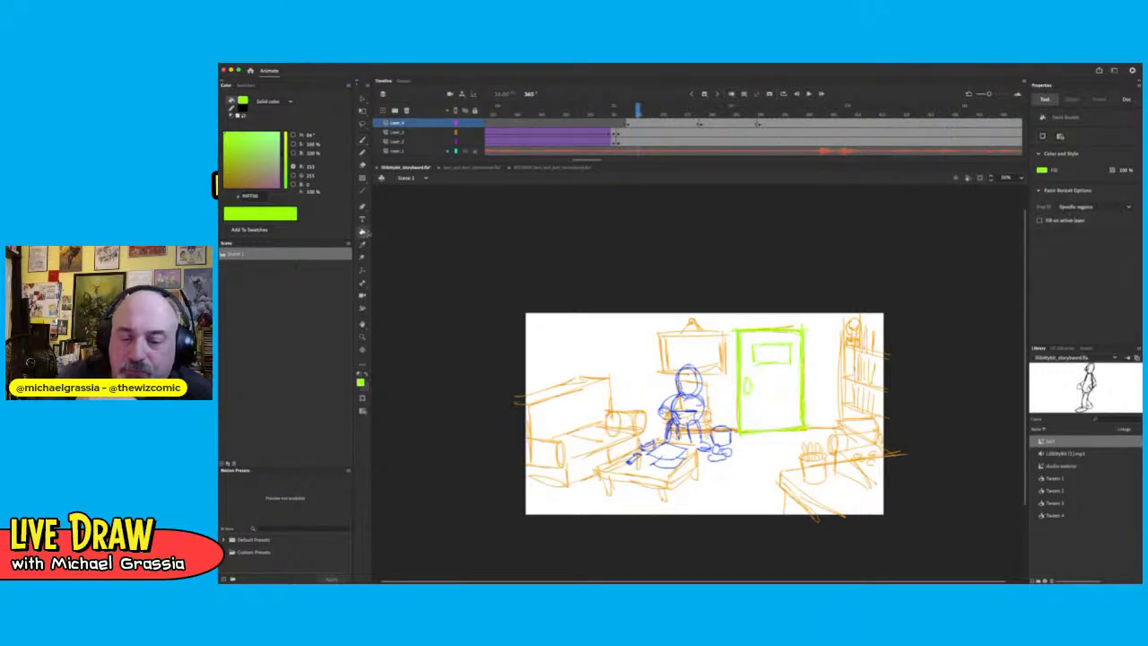
click(783, 415)
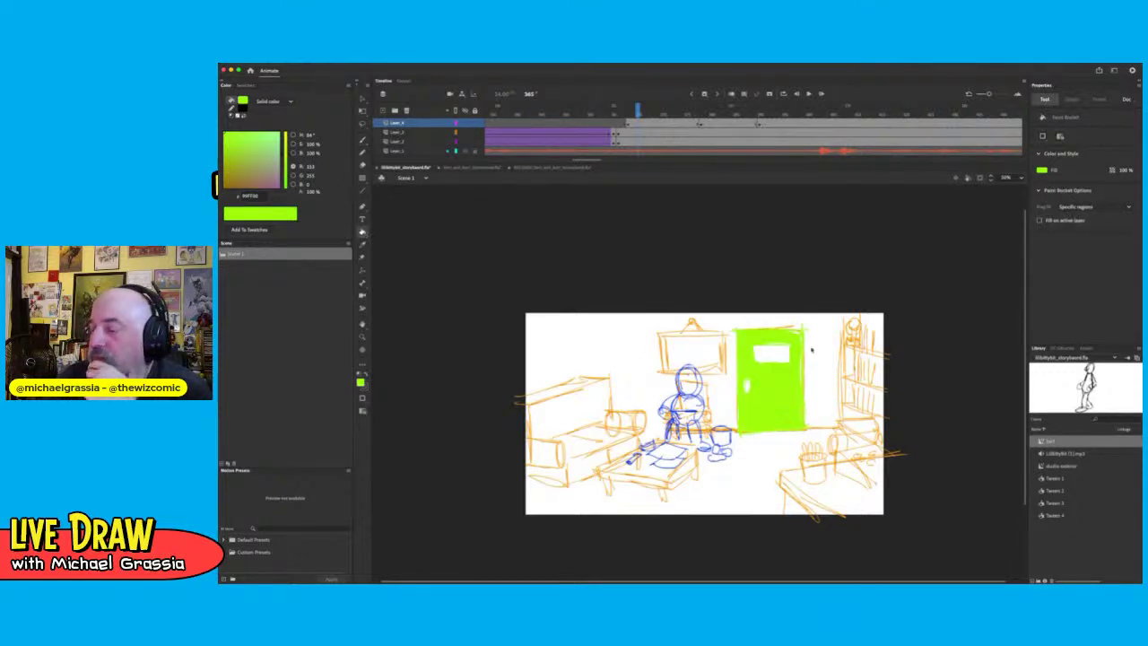
At frame 379, strengthen the partly open door's outline and fill the door with the same green around its window and doorknob
click(705, 122)
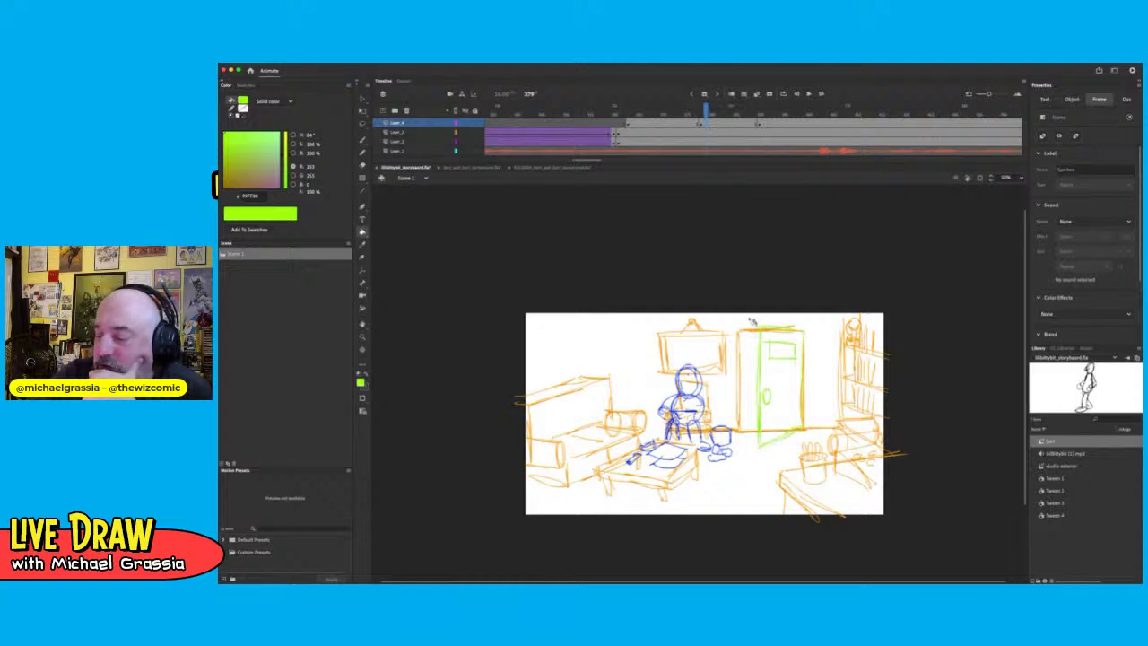
click(786, 383)
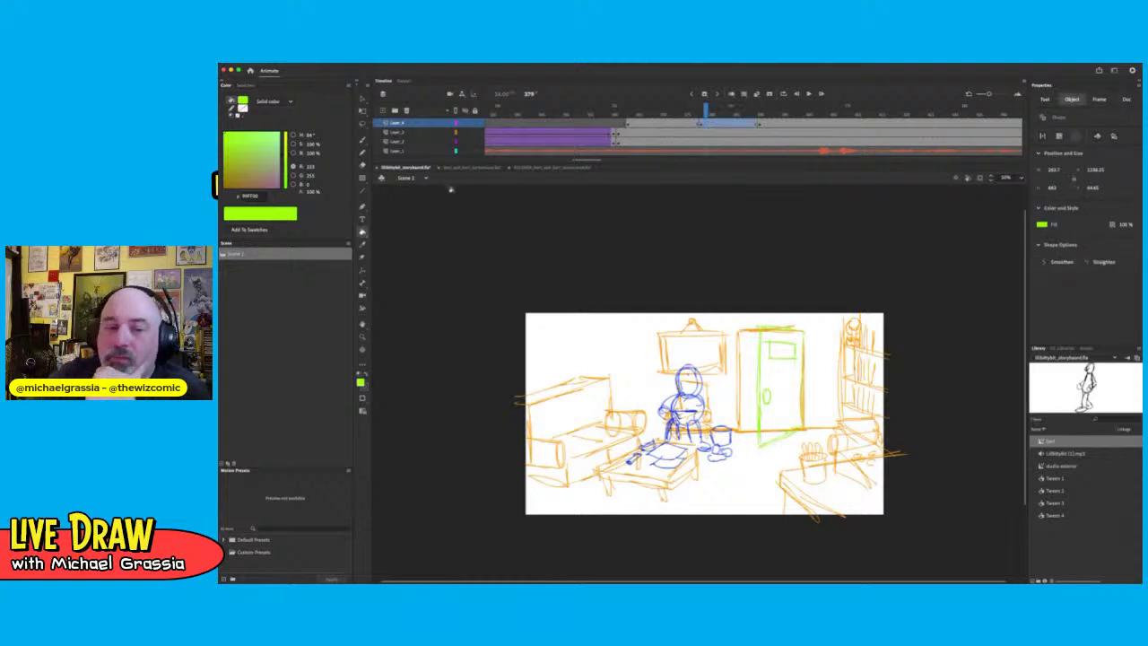
key(v)
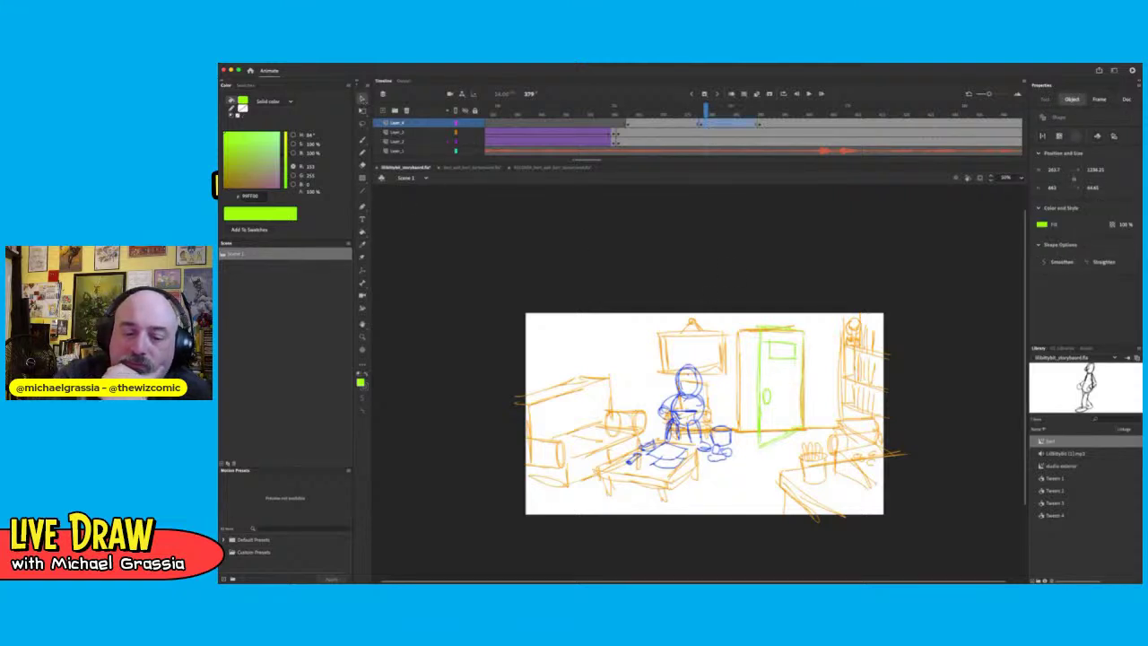
key(k)
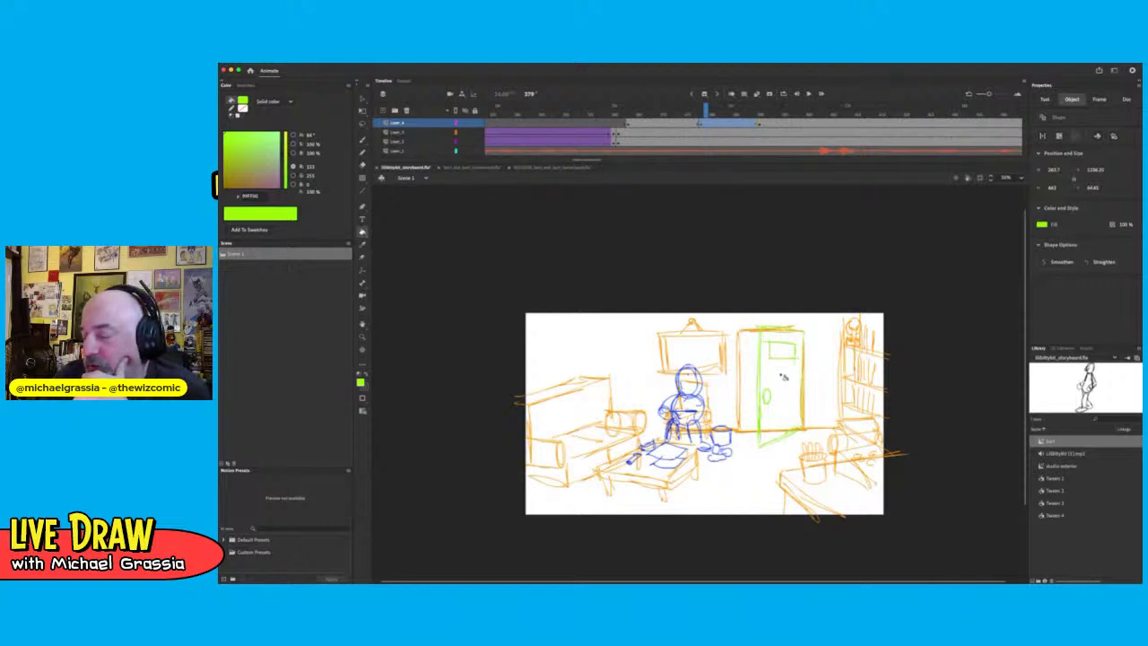
key(v)
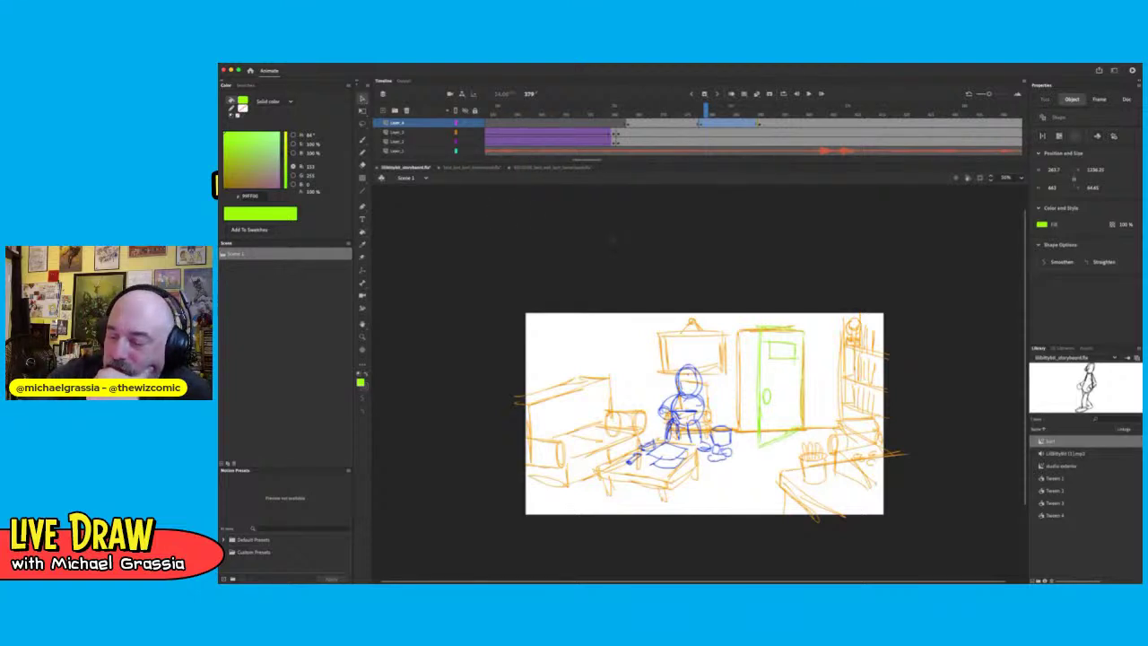
click(612, 240)
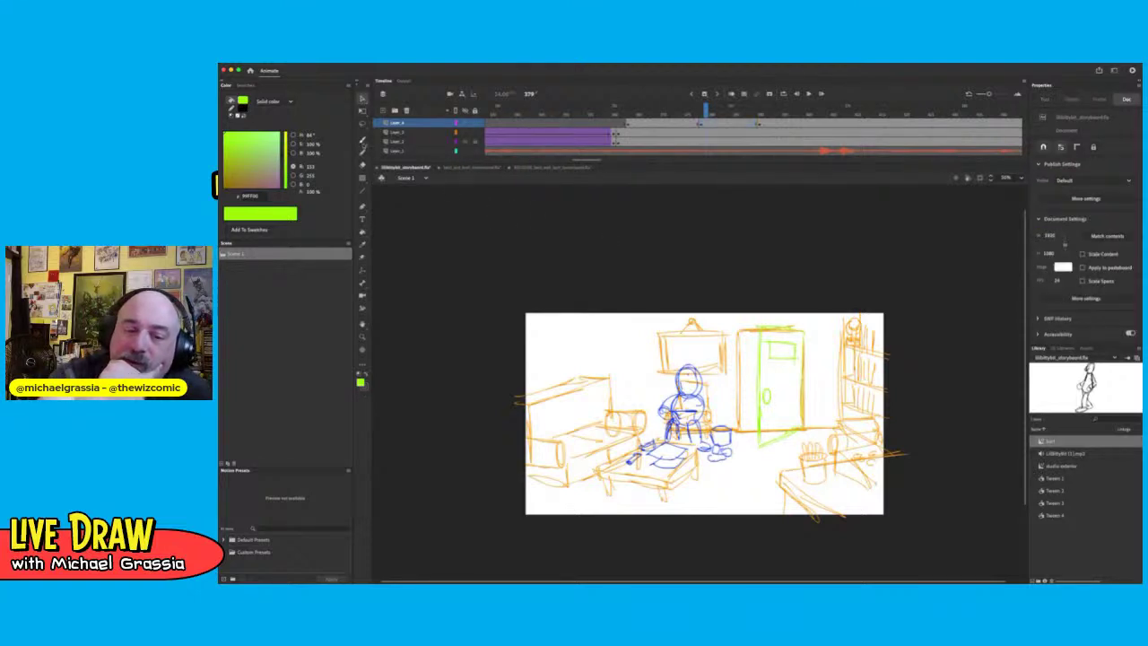
key(k)
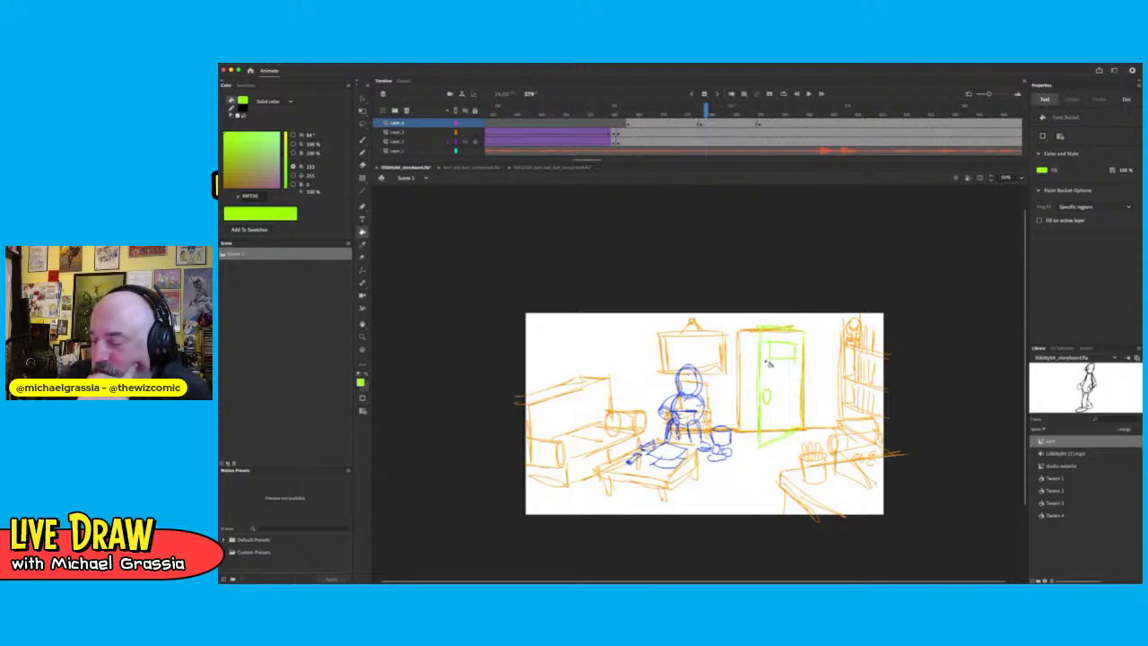
key(b)
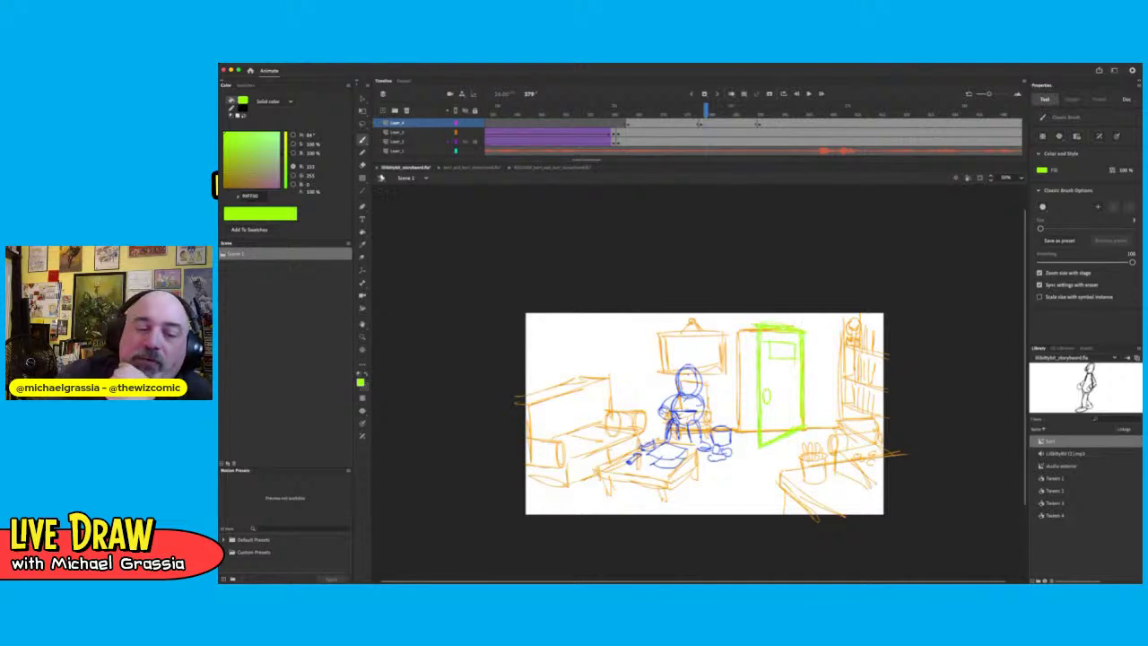
click(363, 233)
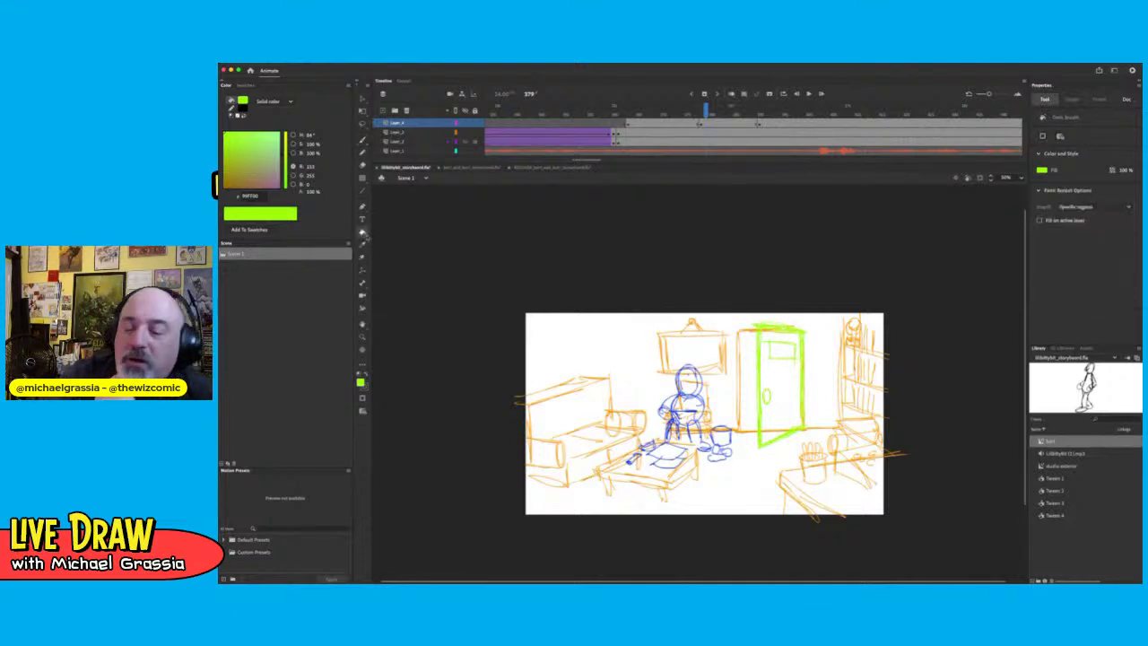
click(780, 409)
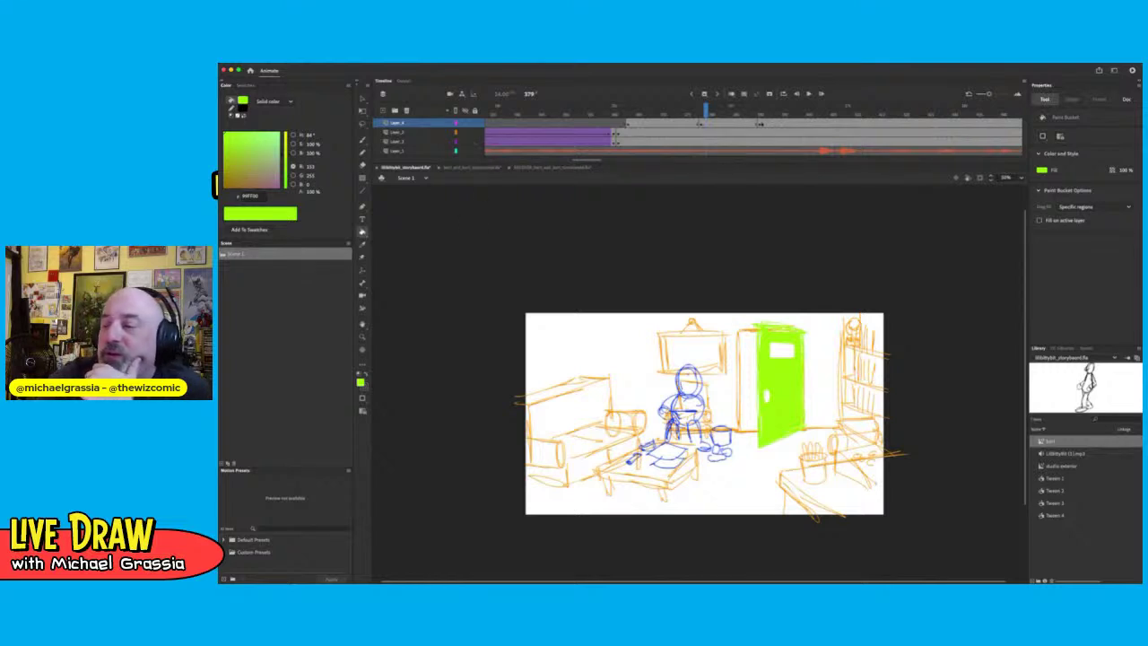
Fill the fully open door at frame 390 with the same green, leaving its window and doorknob unfilled
click(759, 123)
click(362, 141)
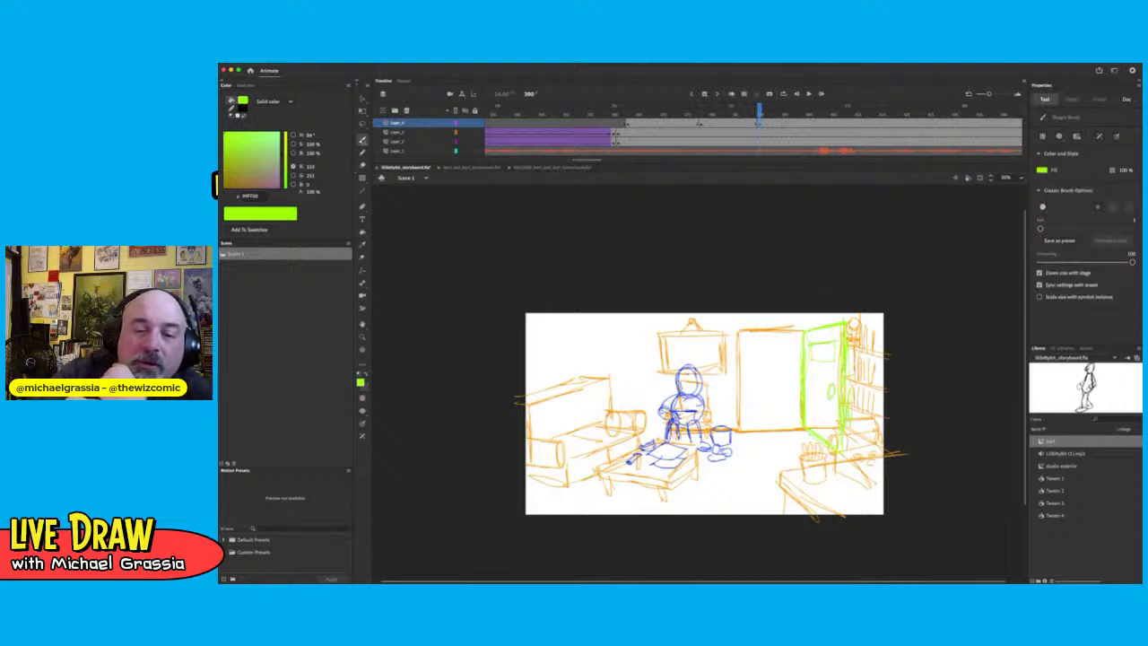
click(362, 99)
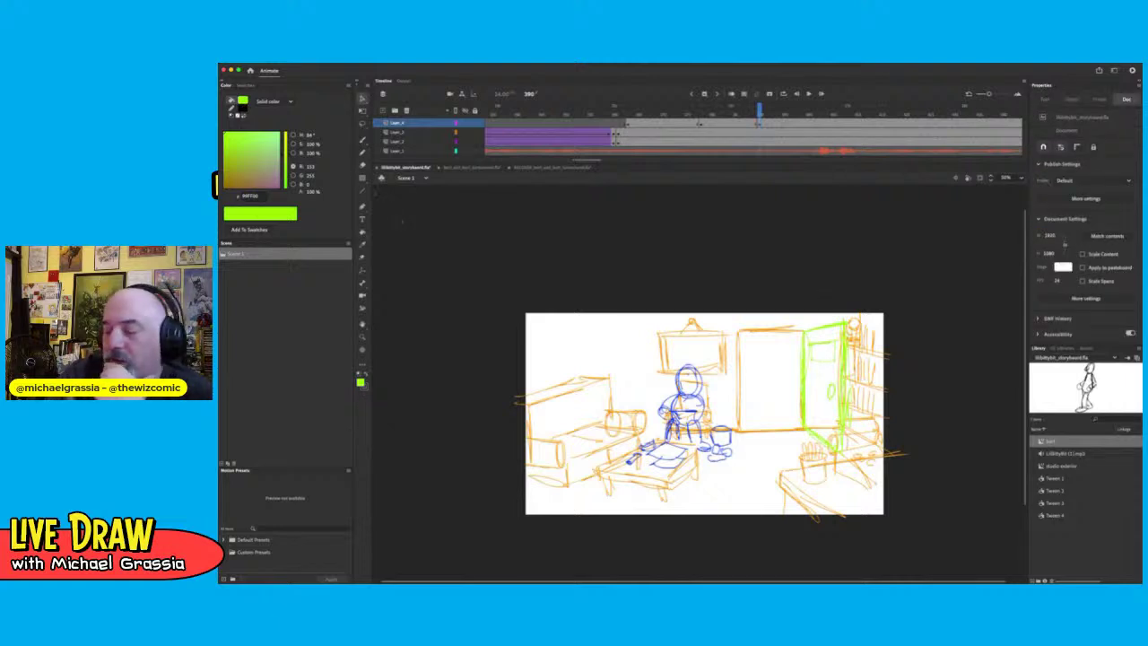
click(363, 232)
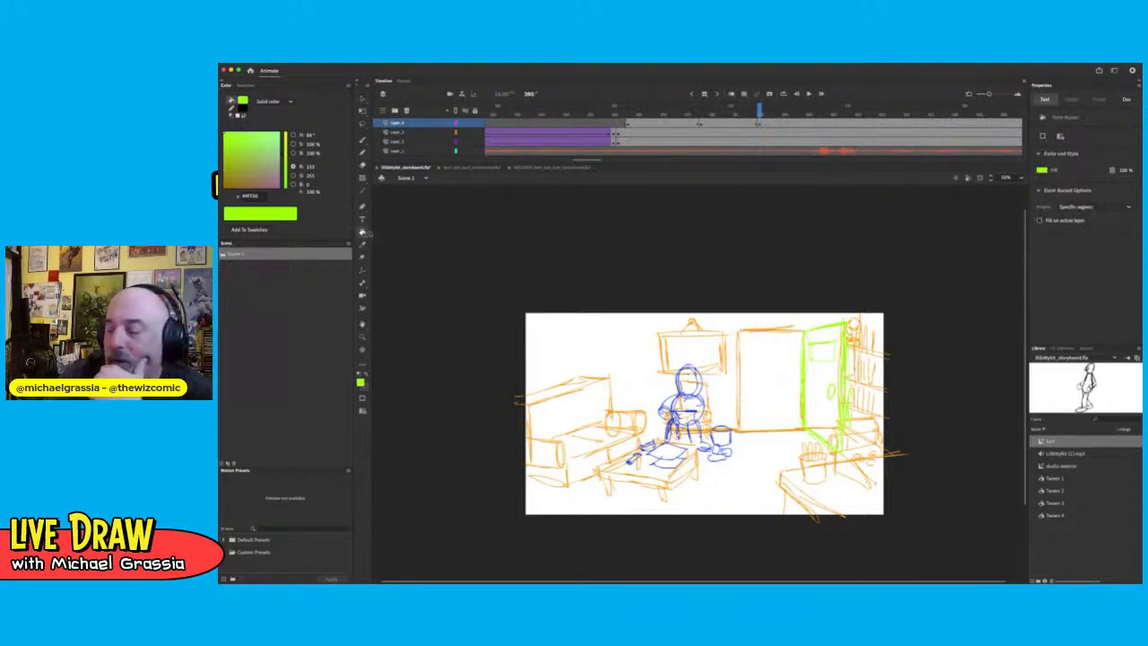
click(812, 381)
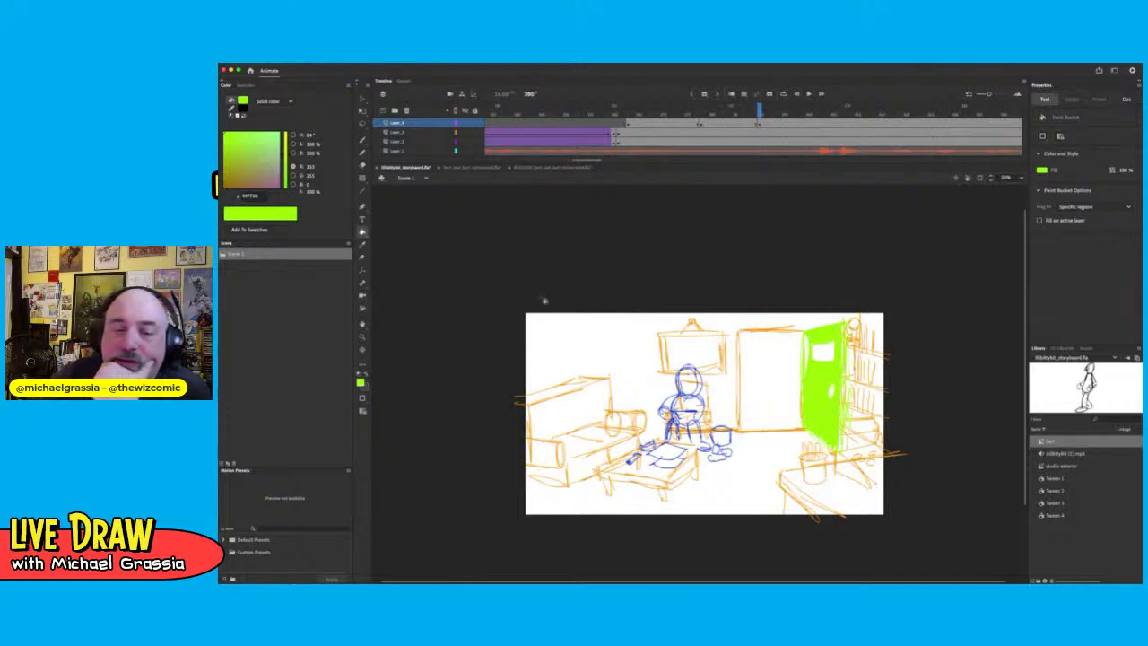
Play back the door opening to check the filled drawings, and return to the closed-door drawing
key(b)
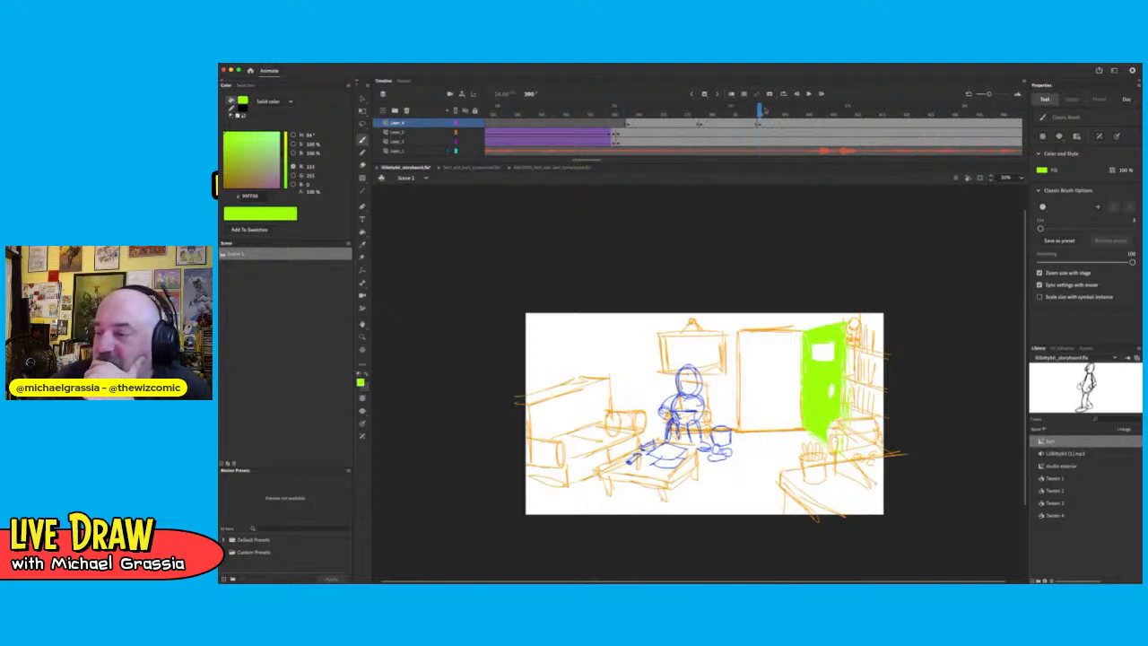
drag(759, 111, 692, 110)
key(Return)
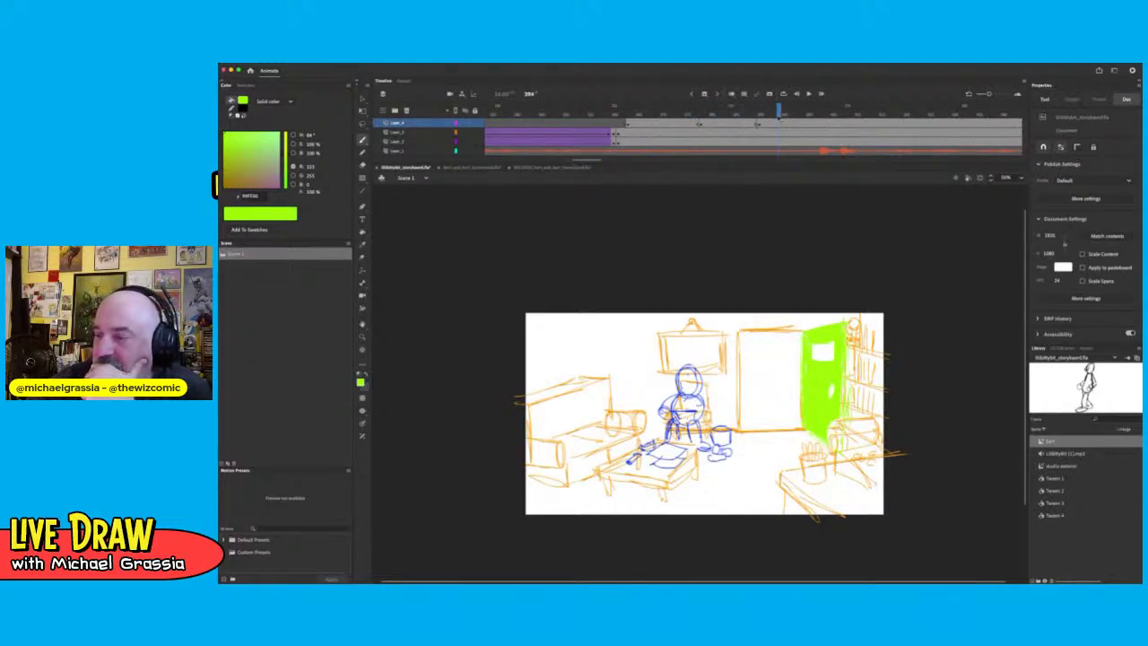
drag(779, 118, 632, 134)
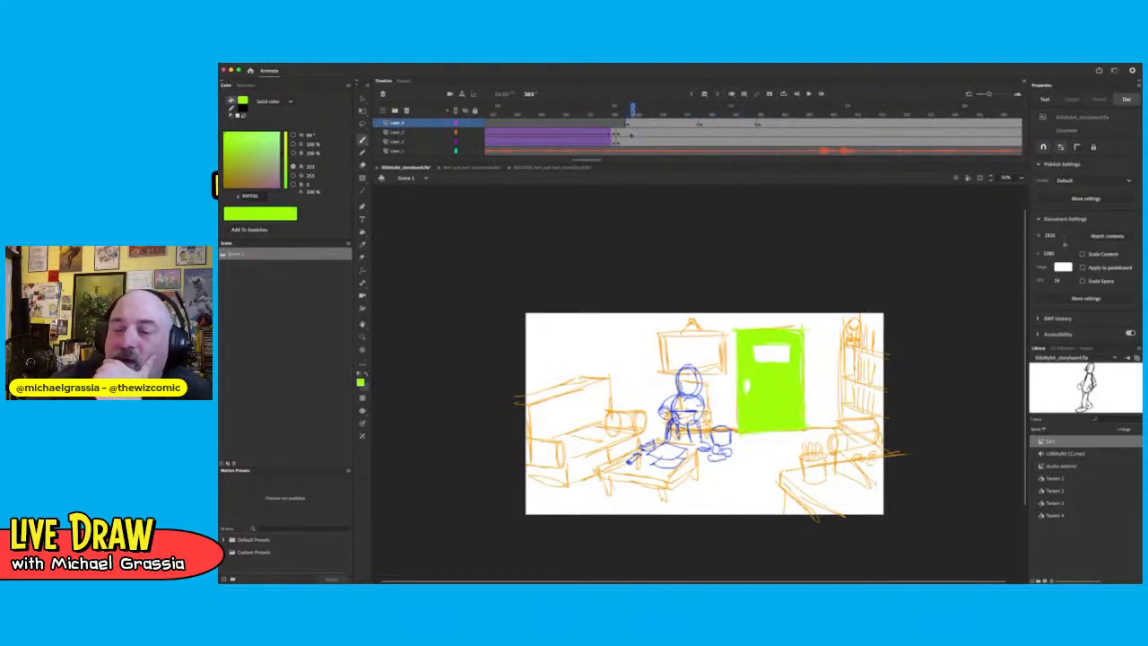
Add a new layer directly below the door layer and insert a blank keyframe on it at frame 363
click(630, 132)
click(384, 111)
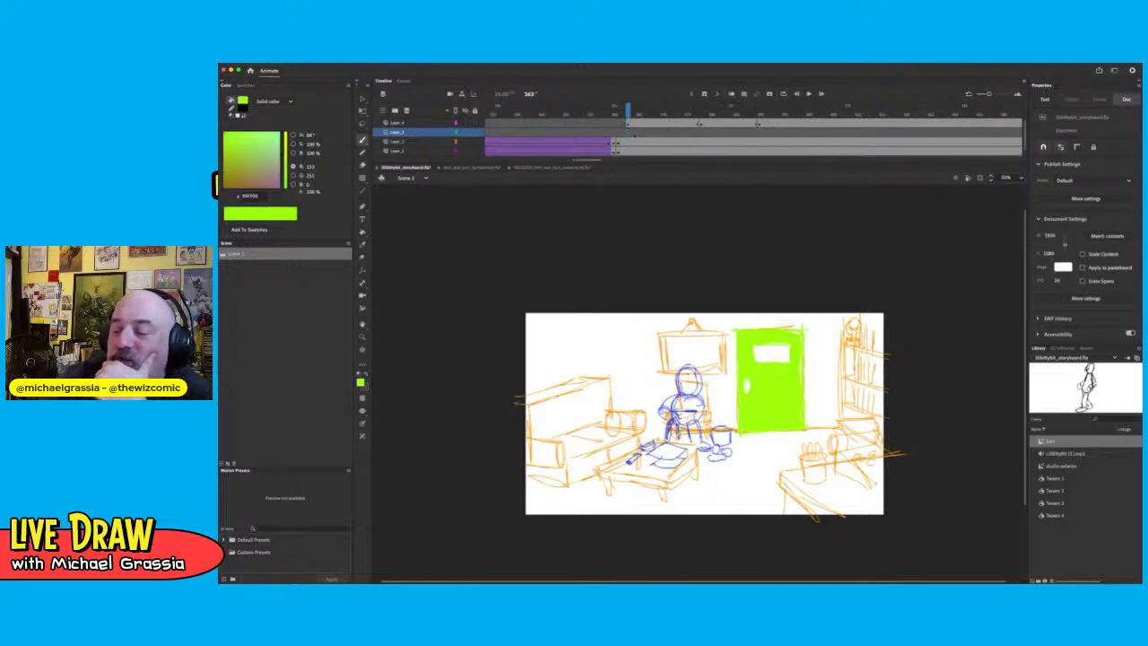
click(628, 133)
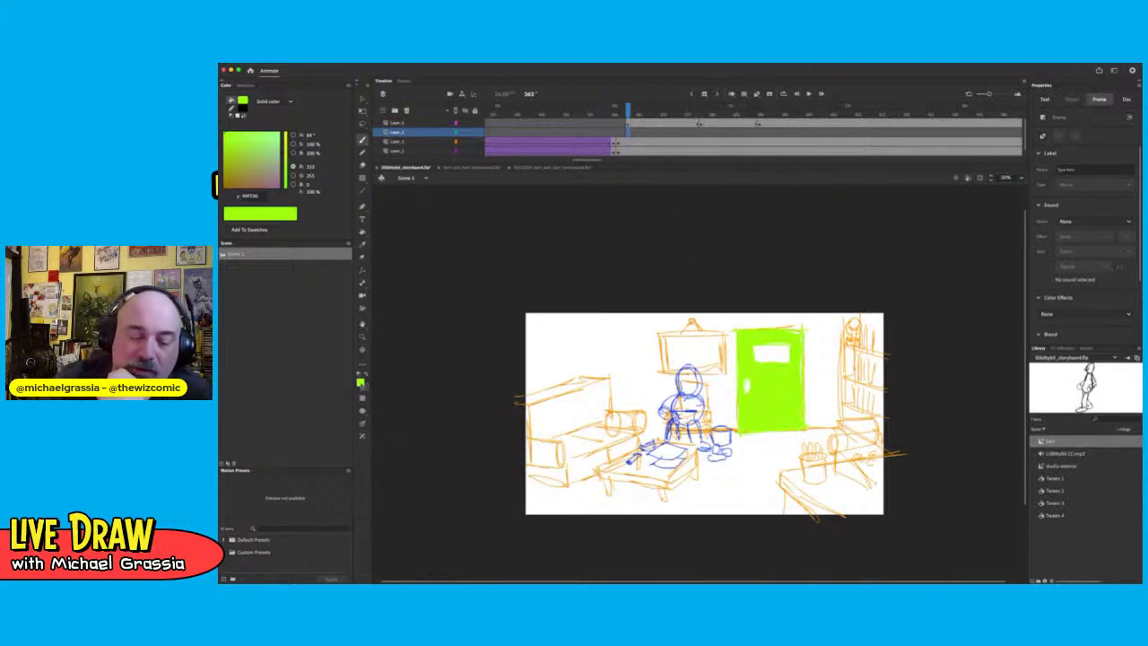
Draw a figure's head in black behind the closed door's window, and preview it up to the partly open door
click(361, 384)
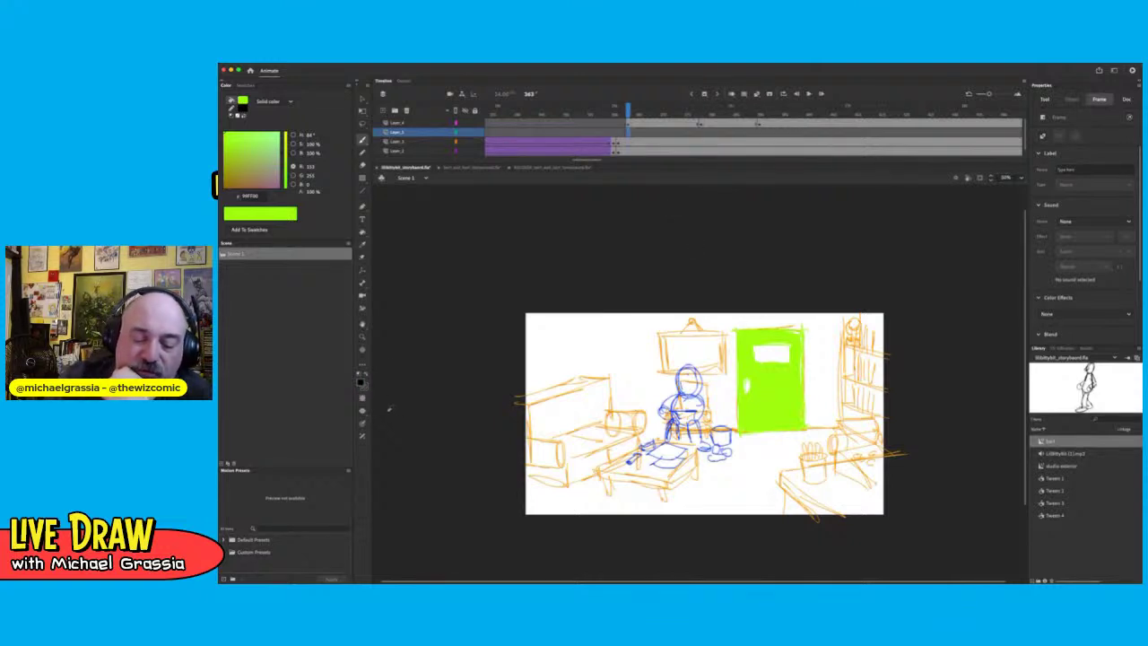
mouse_move(769, 340)
mouse_down()
mouse_move(764, 363)
mouse_move(773, 339)
mouse_move(775, 351)
mouse_up()
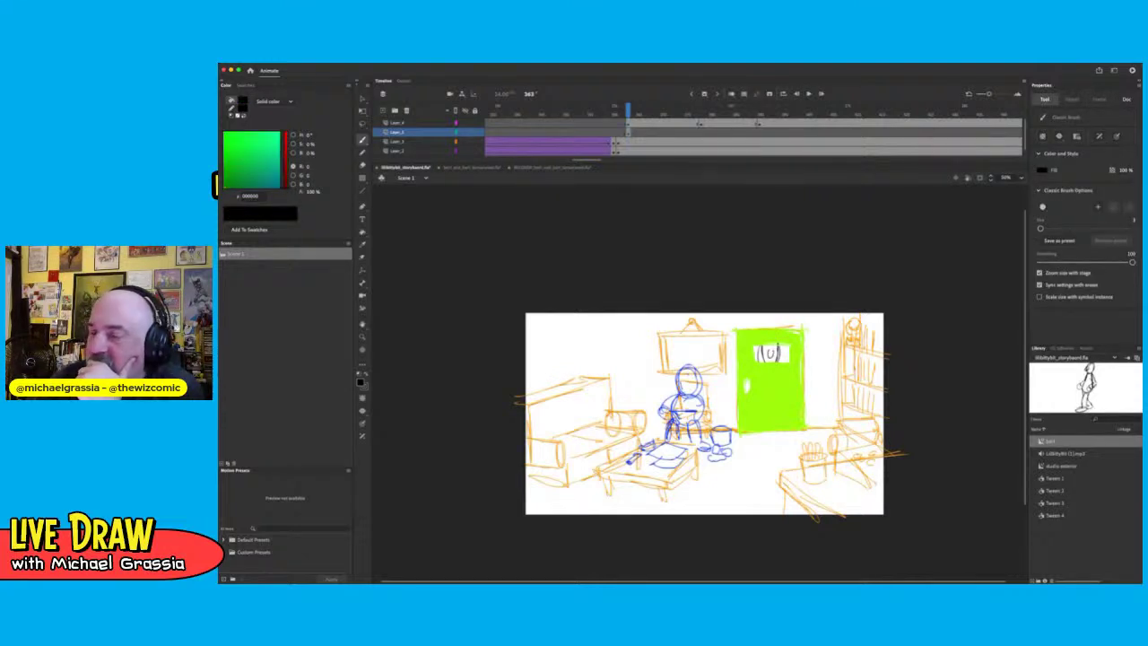
key(Return)
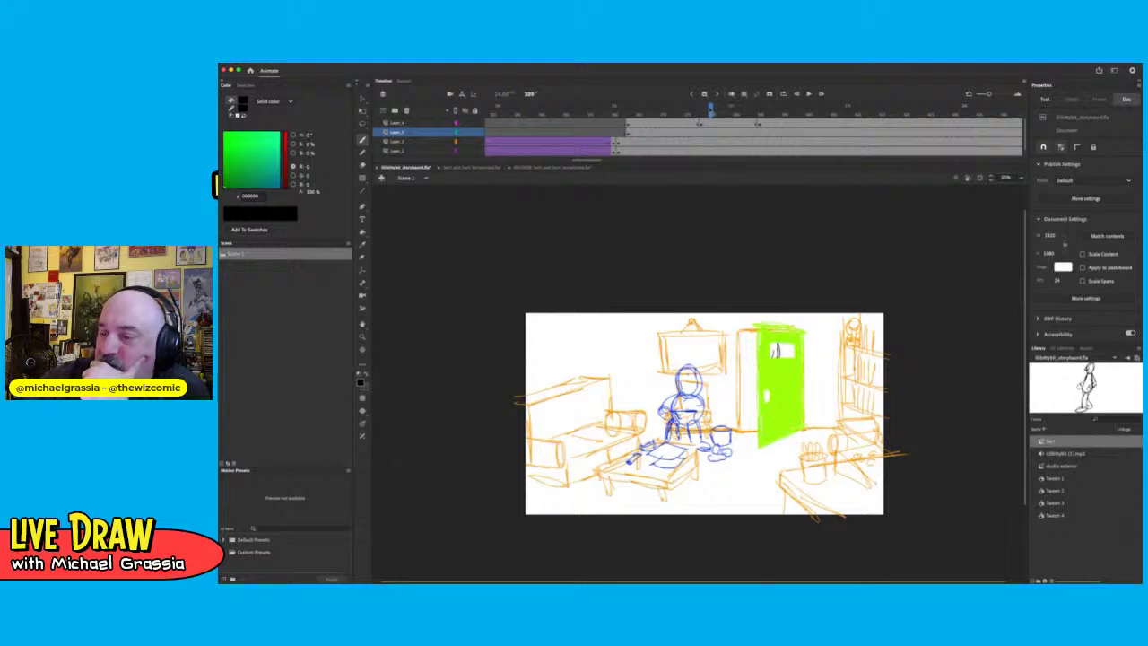
drag(711, 111, 706, 111)
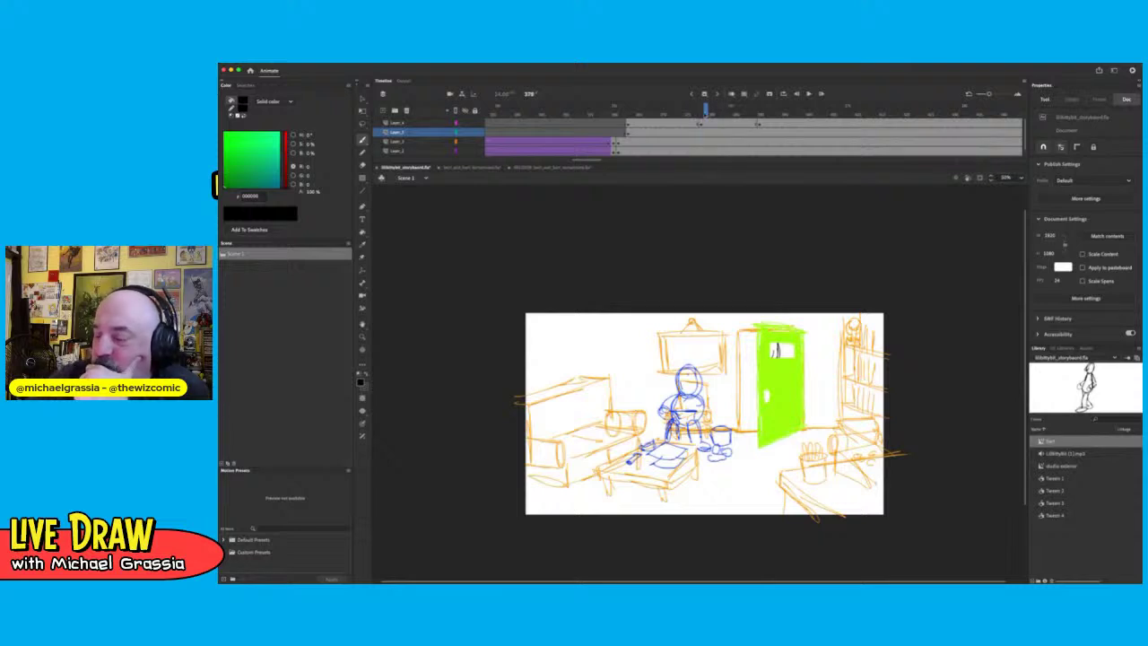
Try drawing the figure's hand at the partly open door's edge, compare it with the fully open door at frame 390, and undo the strokes
mouse_move(757, 378)
mouse_down()
mouse_move(754, 397)
mouse_move(756, 388)
mouse_up()
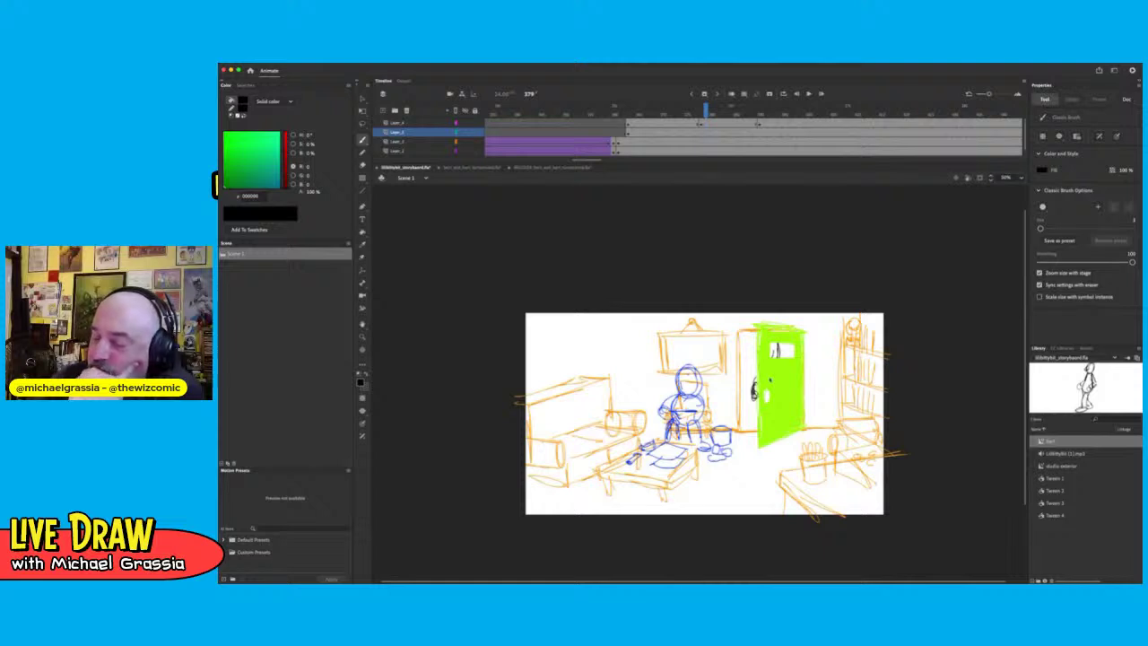
drag(708, 112, 759, 111)
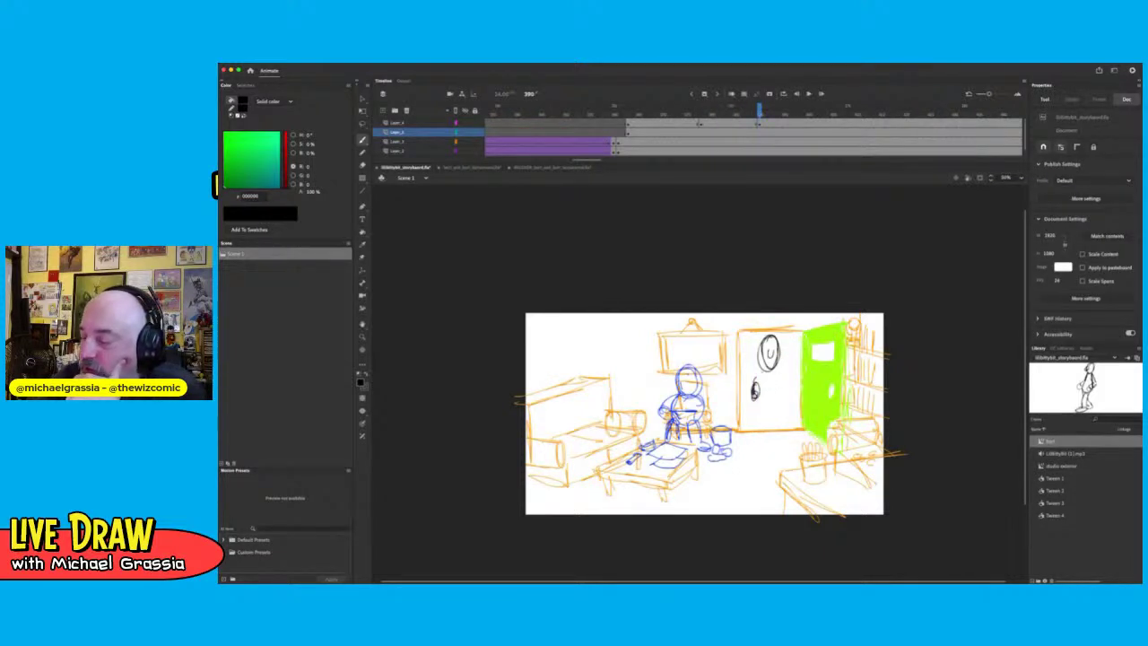
key(super+z)
key(super+z)
key(super+z)
key(super+z)
key(super+z)
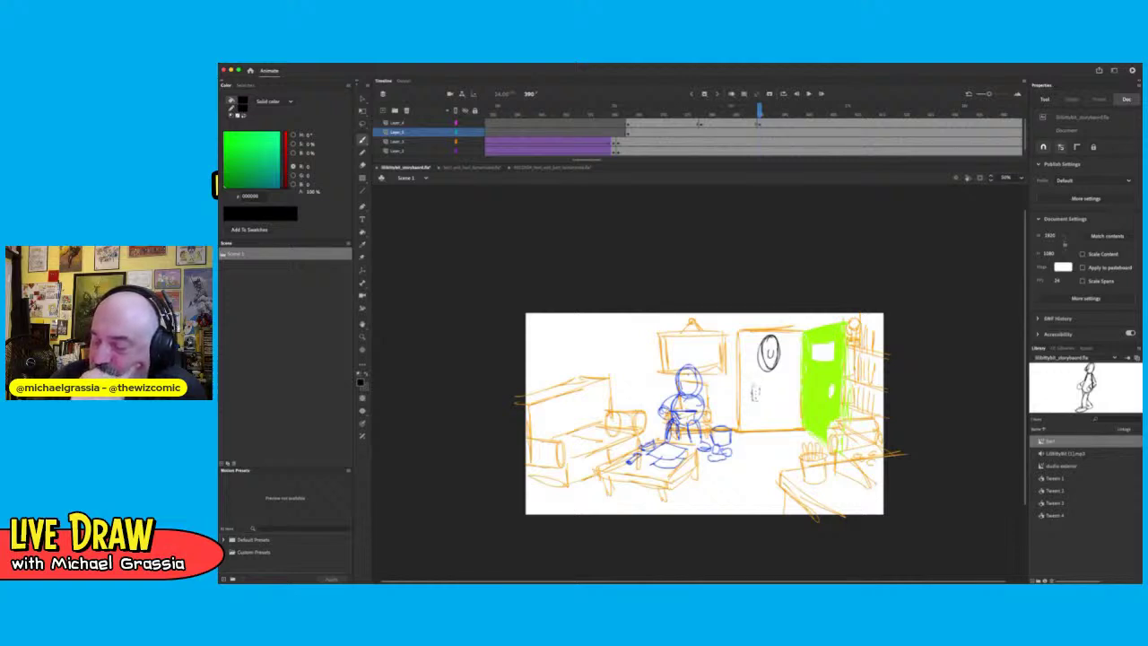
Lasso and delete the figure's head and the leftover marks in the open doorway
key(b)
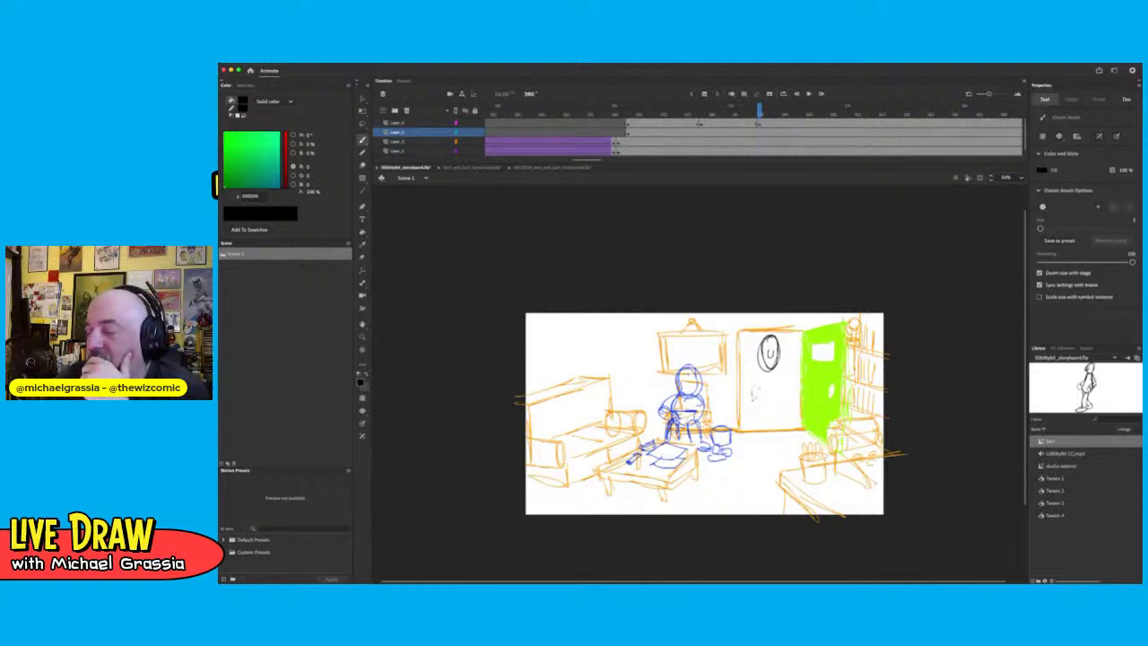
key(v)
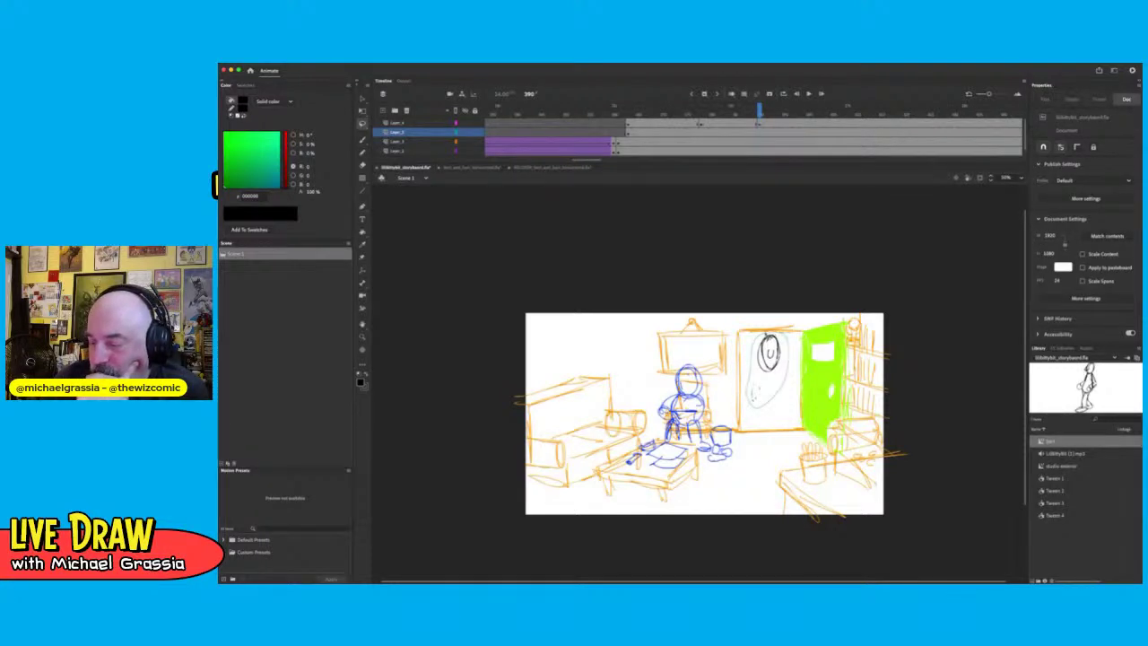
click(768, 337)
key(Delete)
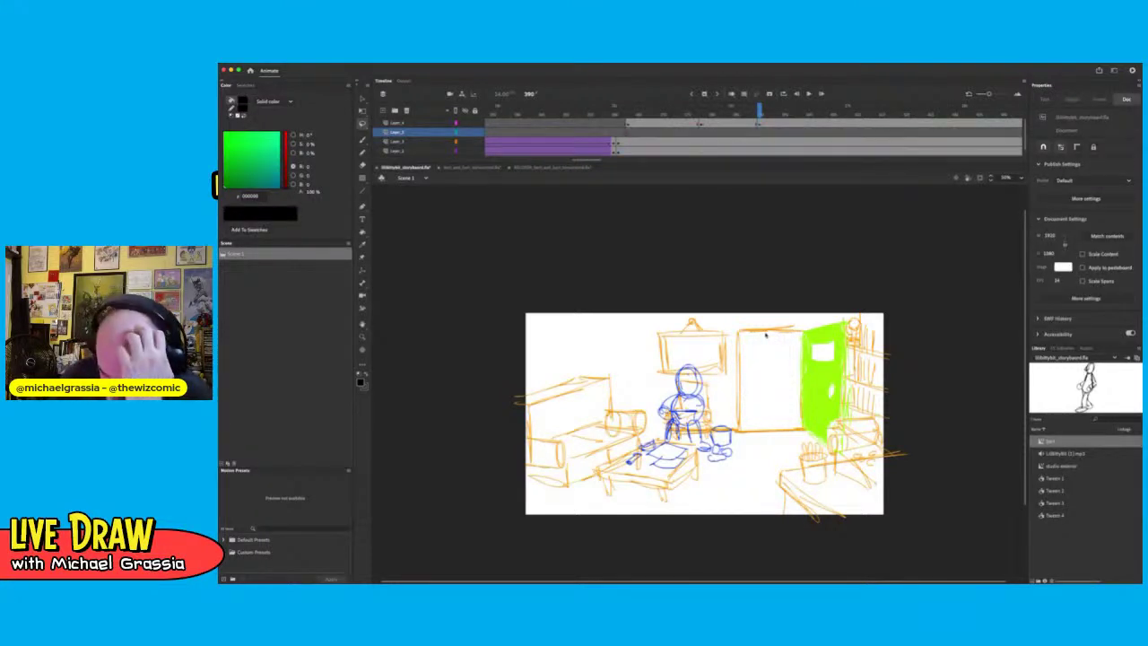
Draw a standing figure's head, torso and legs in black in the open doorway at frame 390
key(b)
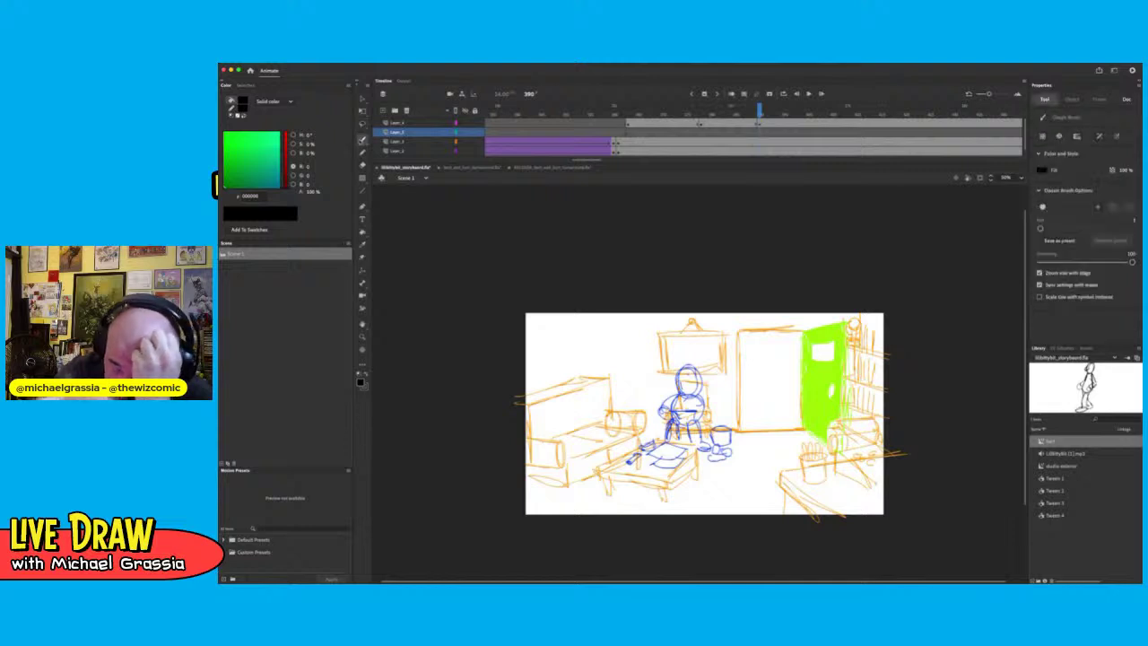
mouse_move(768, 340)
mouse_down()
mouse_move(775, 368)
mouse_move(759, 339)
mouse_move(780, 351)
mouse_move(771, 425)
mouse_up()
mouse_move(776, 371)
mouse_down()
mouse_move(773, 414)
mouse_move(750, 412)
mouse_move(776, 418)
mouse_move(759, 398)
mouse_up()
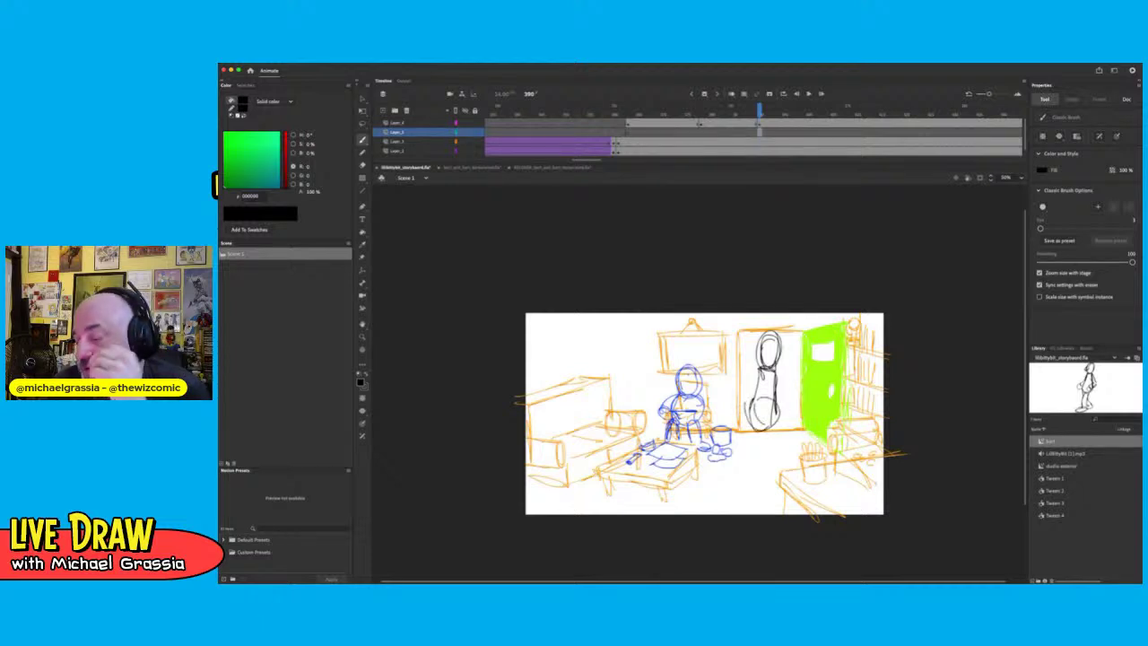
drag(770, 424, 768, 468)
drag(779, 401, 784, 465)
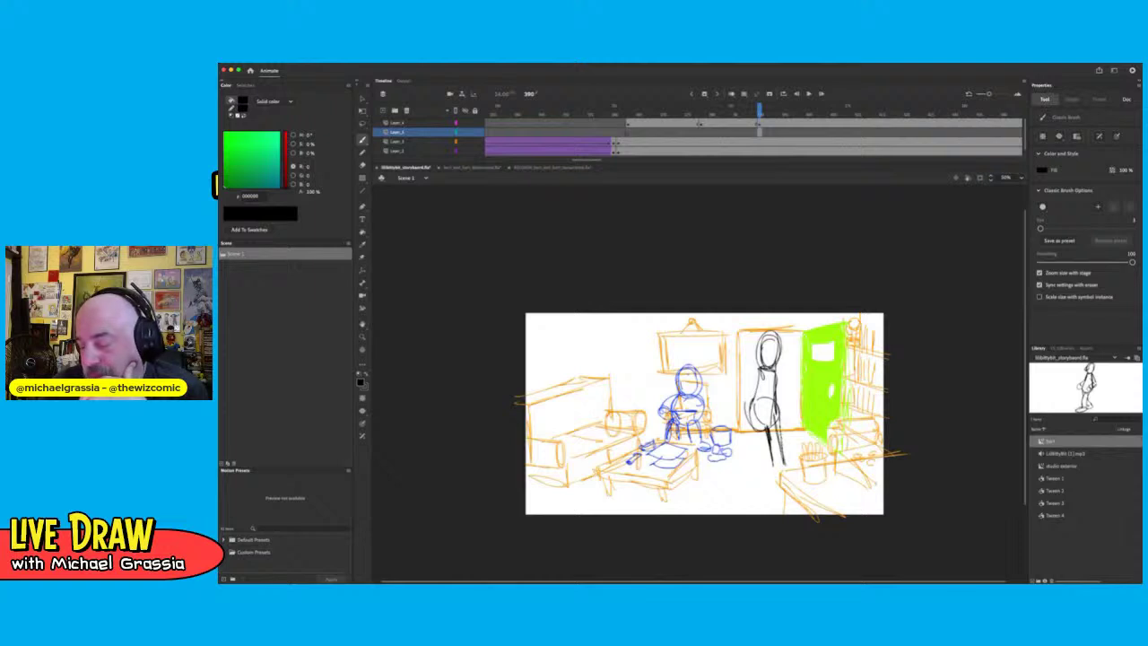
Add the figure's feet and an arm with its hand on the hip, and undo the raised arm
mouse_move(750, 421)
mouse_down()
mouse_move(748, 468)
mouse_move(759, 467)
mouse_move(750, 448)
mouse_up()
mouse_move(754, 463)
mouse_down()
mouse_move(723, 476)
mouse_move(796, 463)
mouse_up()
mouse_move(775, 368)
mouse_down()
mouse_move(798, 400)
mouse_move(775, 412)
mouse_up()
mouse_move(759, 368)
mouse_down()
mouse_move(745, 383)
mouse_move(728, 365)
mouse_move(741, 393)
mouse_move(759, 383)
mouse_up()
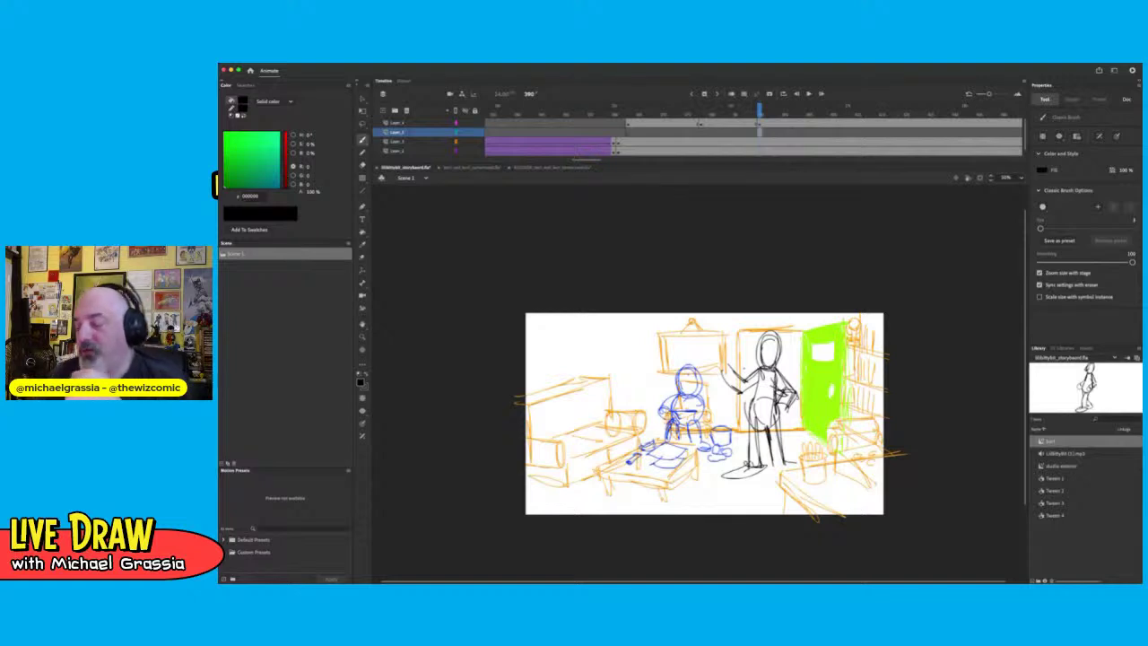
key(super+z)
key(super+z)
key(super+z)
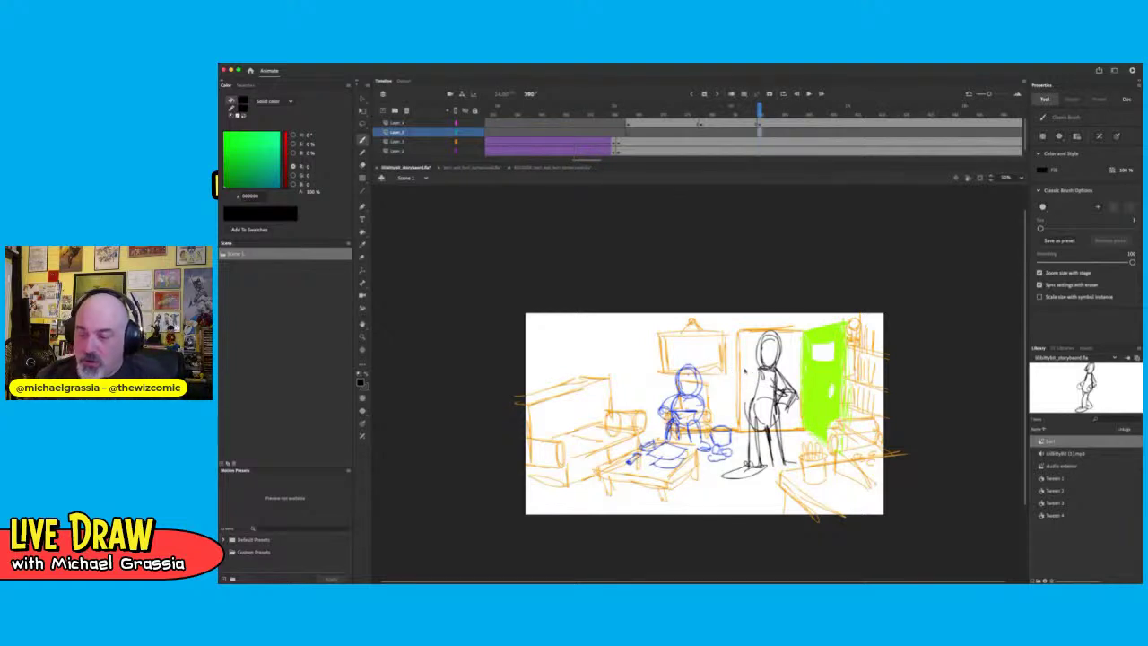
Step back to the closed door and forward to the partly open door to check how the figure shows behind them
click(759, 131)
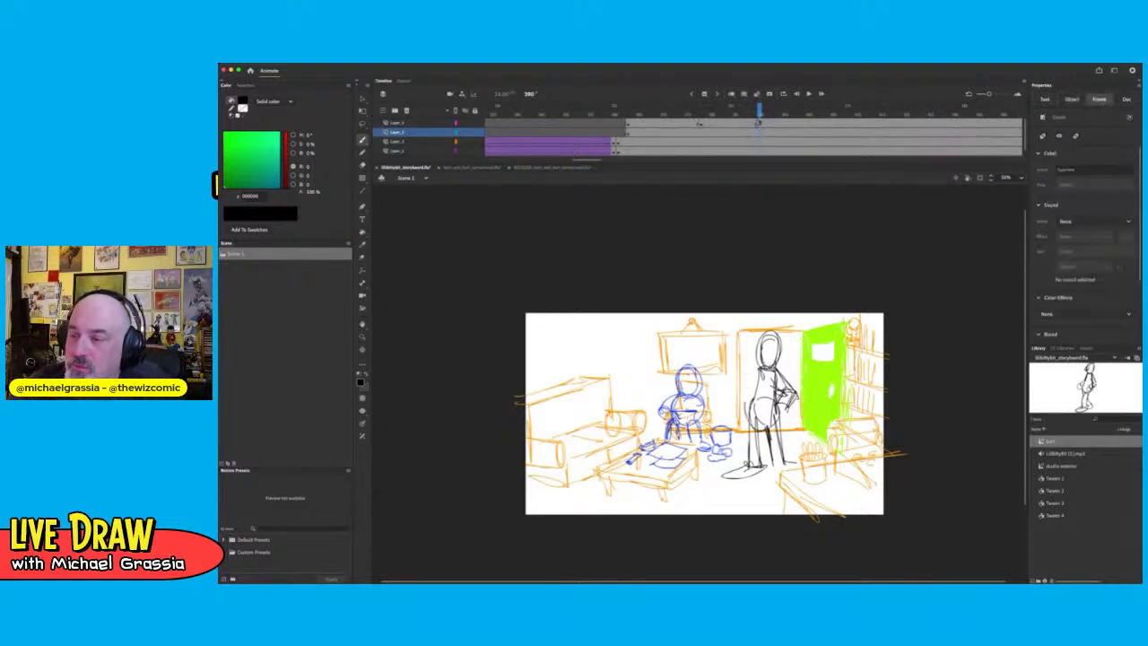
drag(759, 112, 702, 111)
key(comma)
key(comma)
key(comma)
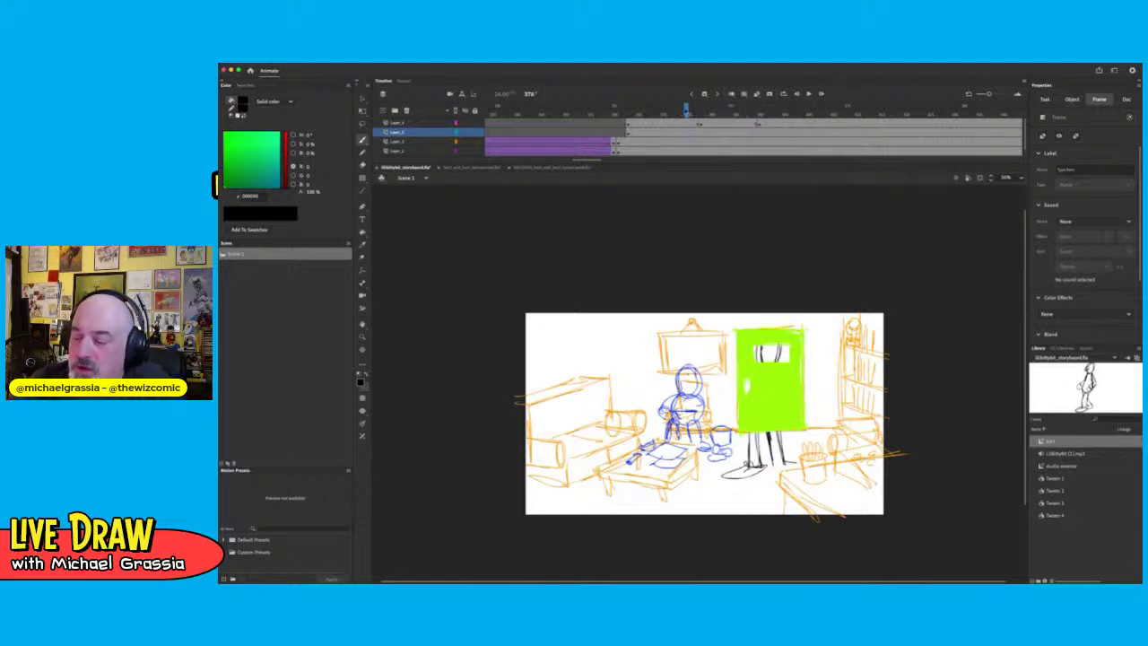
key(period)
key(period)
key(period)
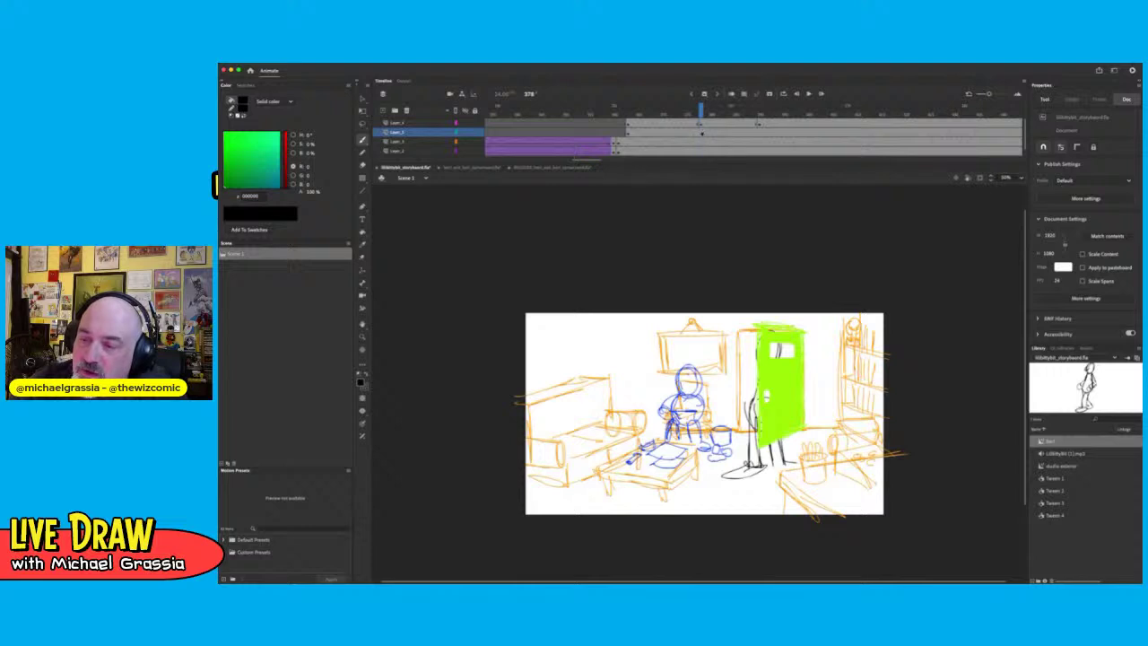
Insert a keyframe on the figure's layer at frame 378 and start lassoing the part of the figure outside the partly open door
click(703, 133)
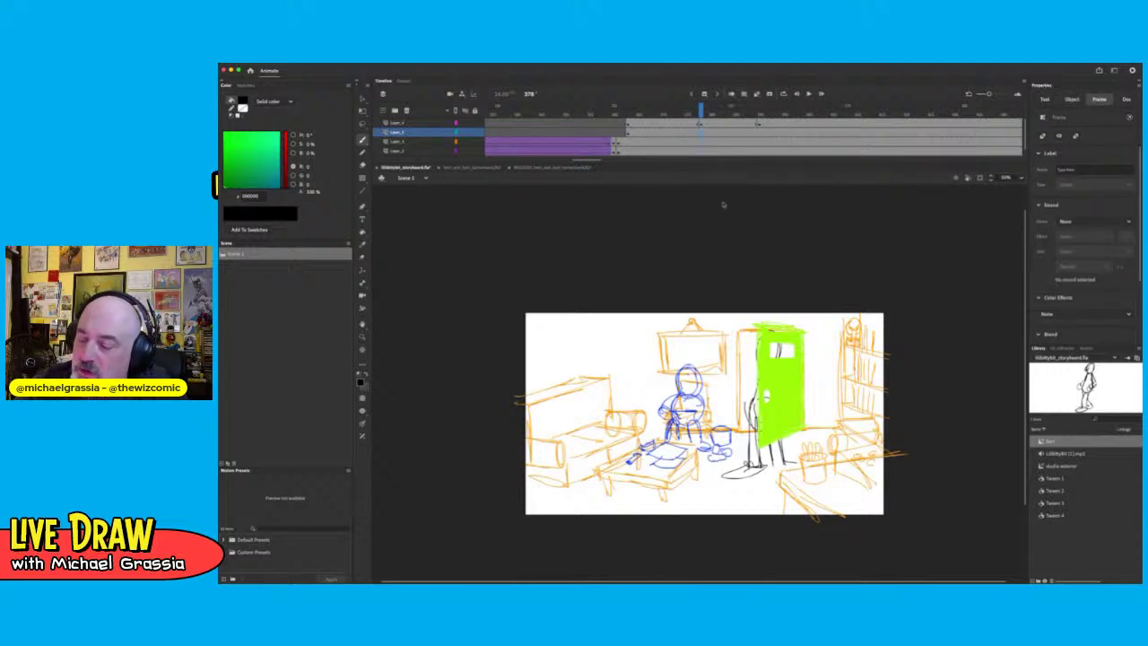
click(362, 123)
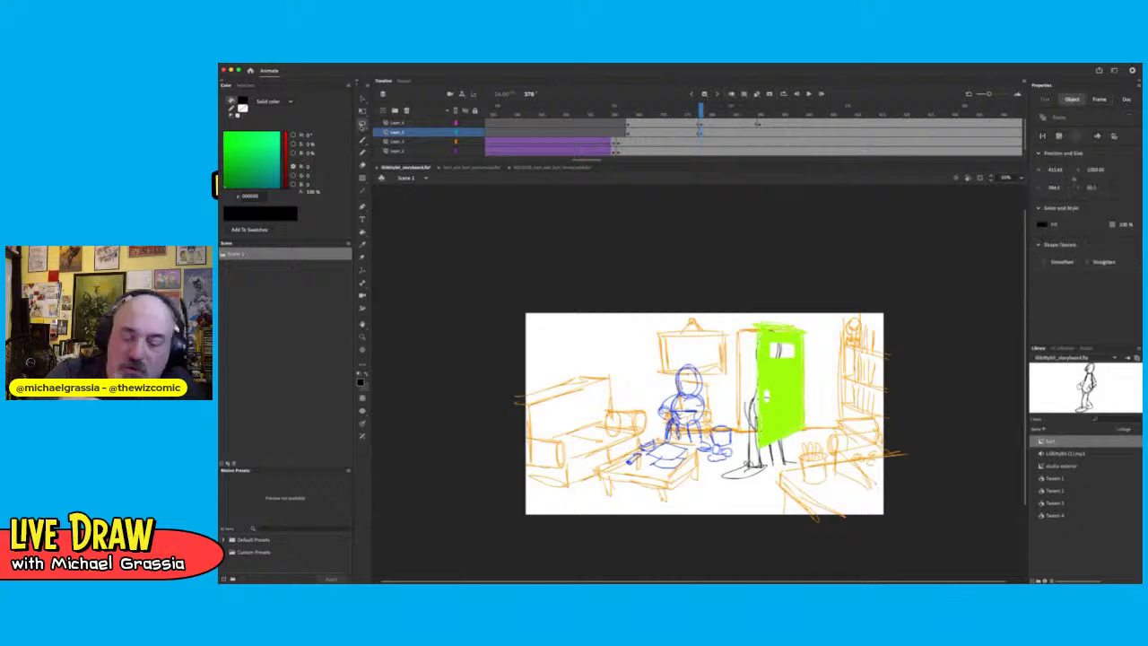
mouse_move(750, 401)
mouse_down()
mouse_move(798, 422)
mouse_move(810, 451)
mouse_move(795, 483)
mouse_move(735, 509)
mouse_move(725, 500)
mouse_move(748, 401)
mouse_up()
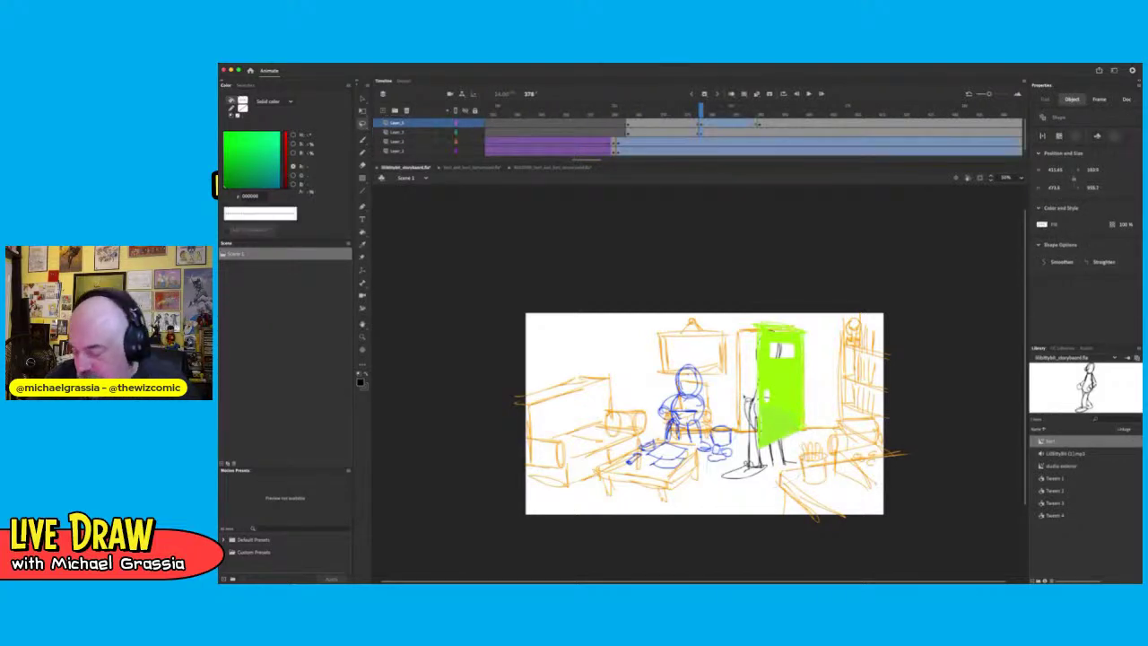
click(753, 463)
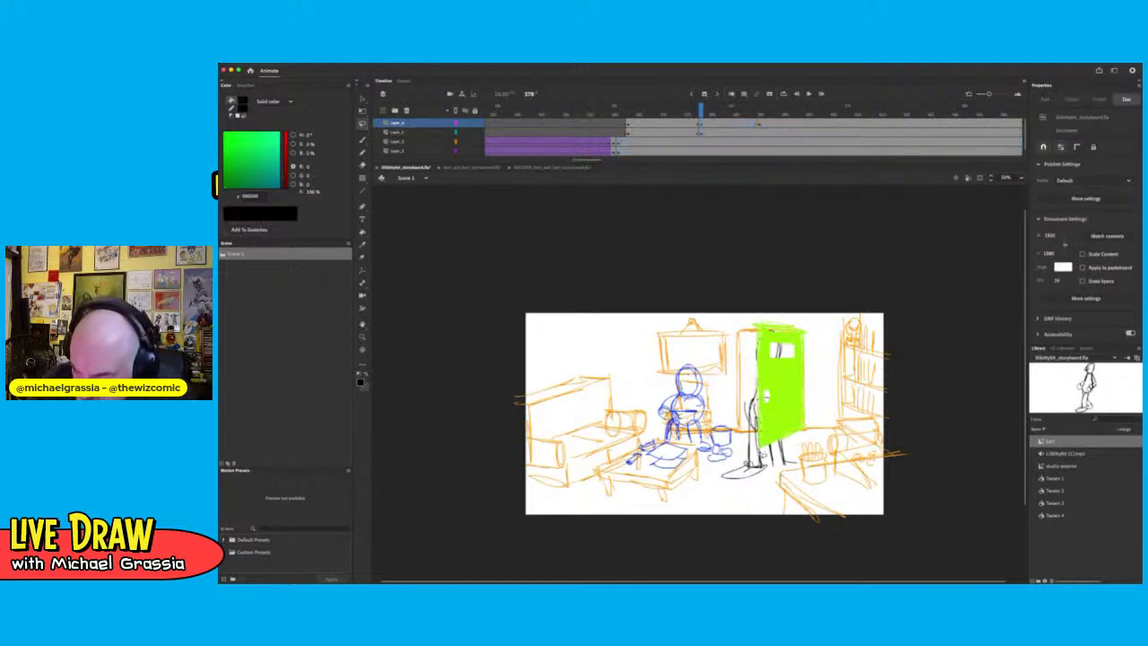
Try to delete the lassoed area around the figure's exposed side and legs, and undo the deletion
mouse_move(788, 440)
mouse_down()
mouse_move(802, 469)
mouse_move(758, 491)
mouse_move(719, 480)
mouse_move(754, 381)
mouse_up()
key(Delete)
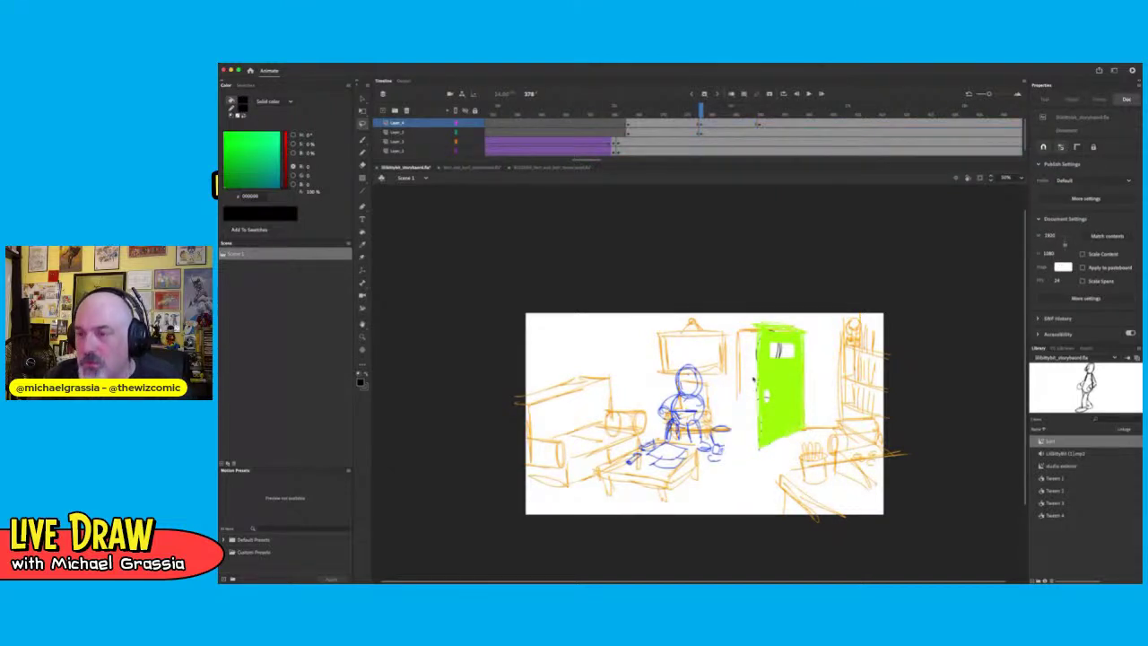
key(super+z)
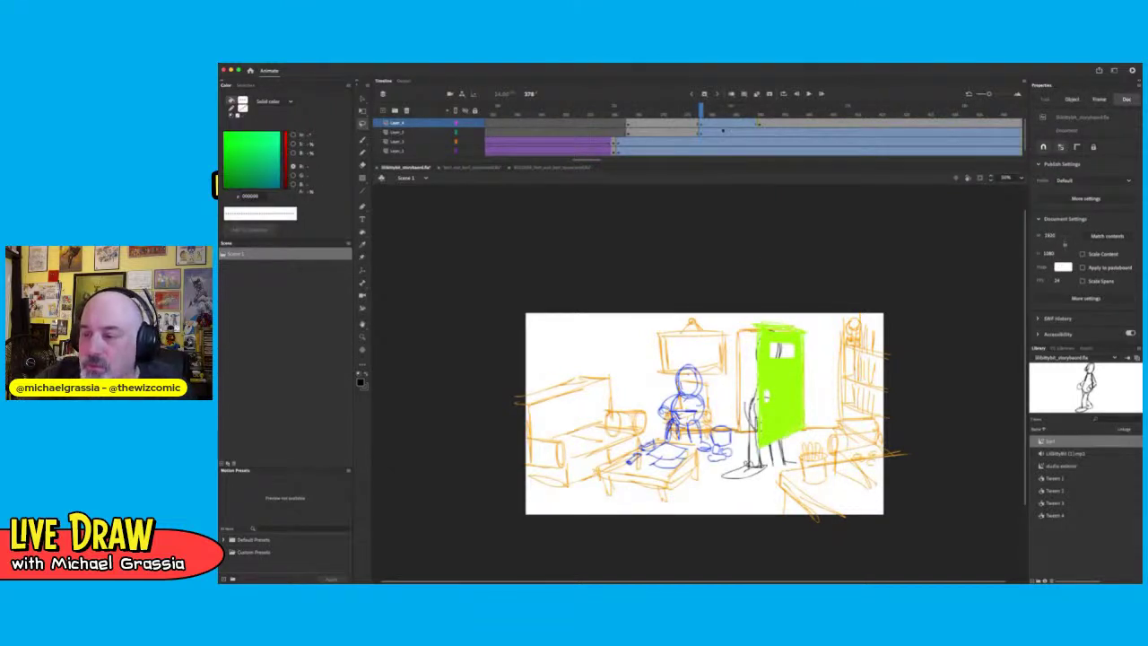
Lasso and delete the figure's side, legs and feet that stick out around the partly open door at frame 378
click(705, 132)
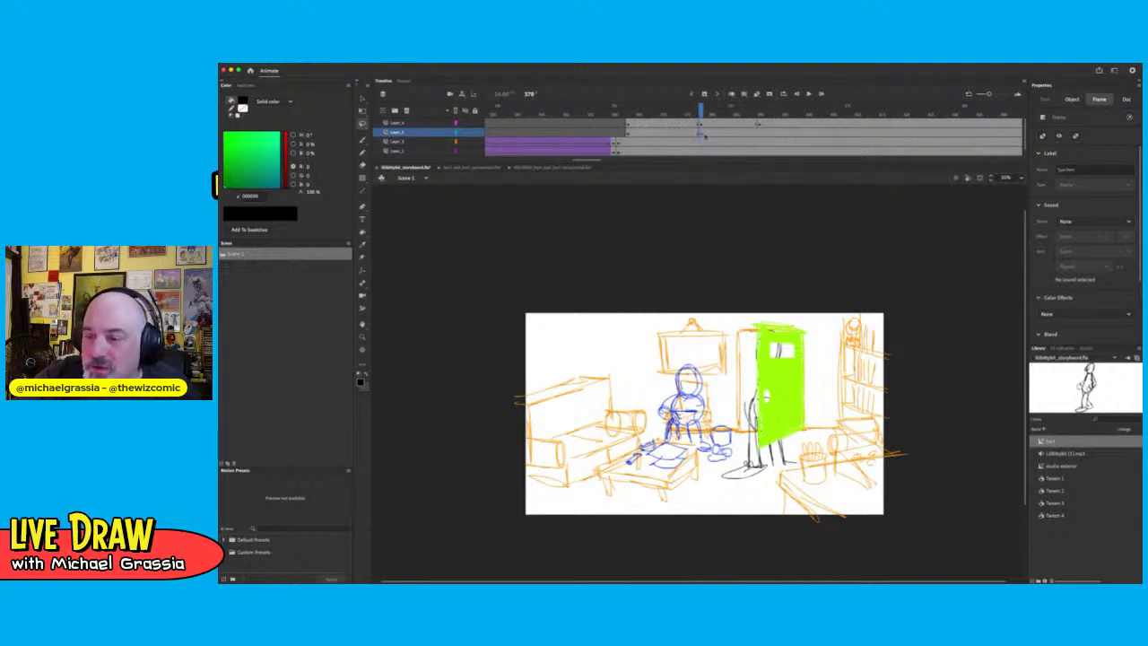
click(759, 388)
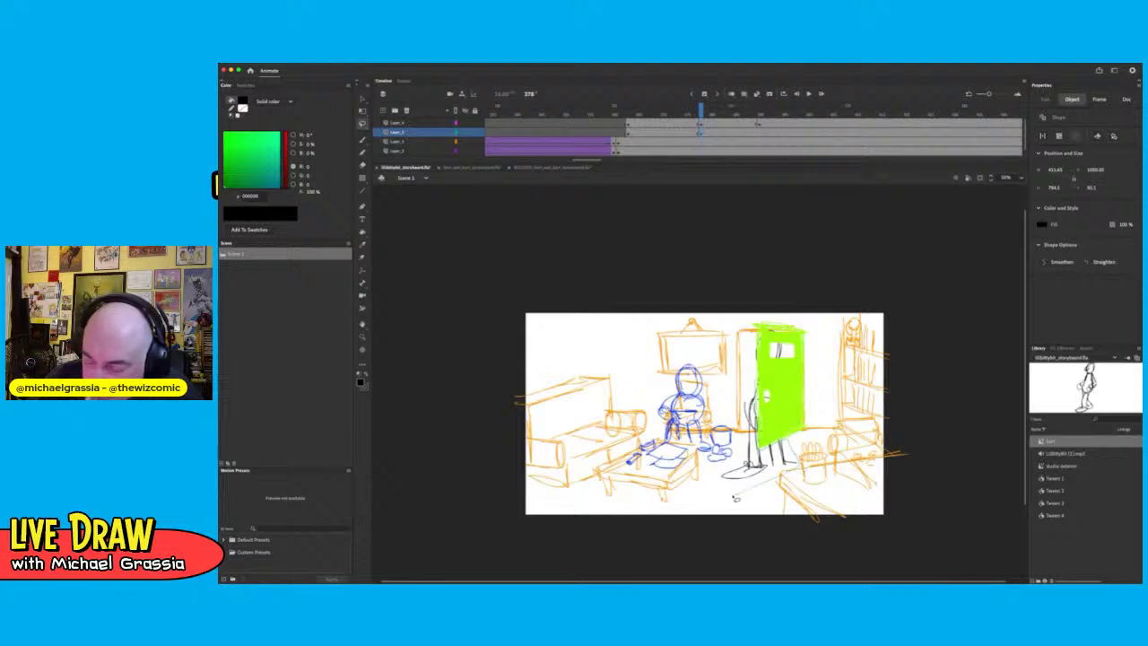
click(756, 382)
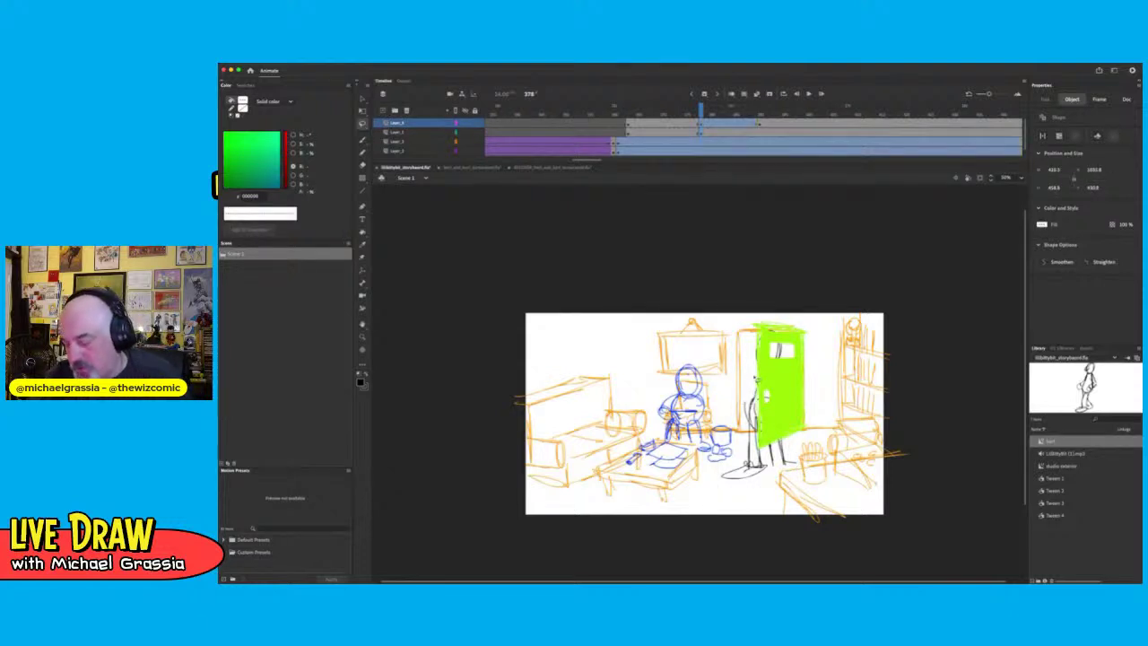
key(Delete)
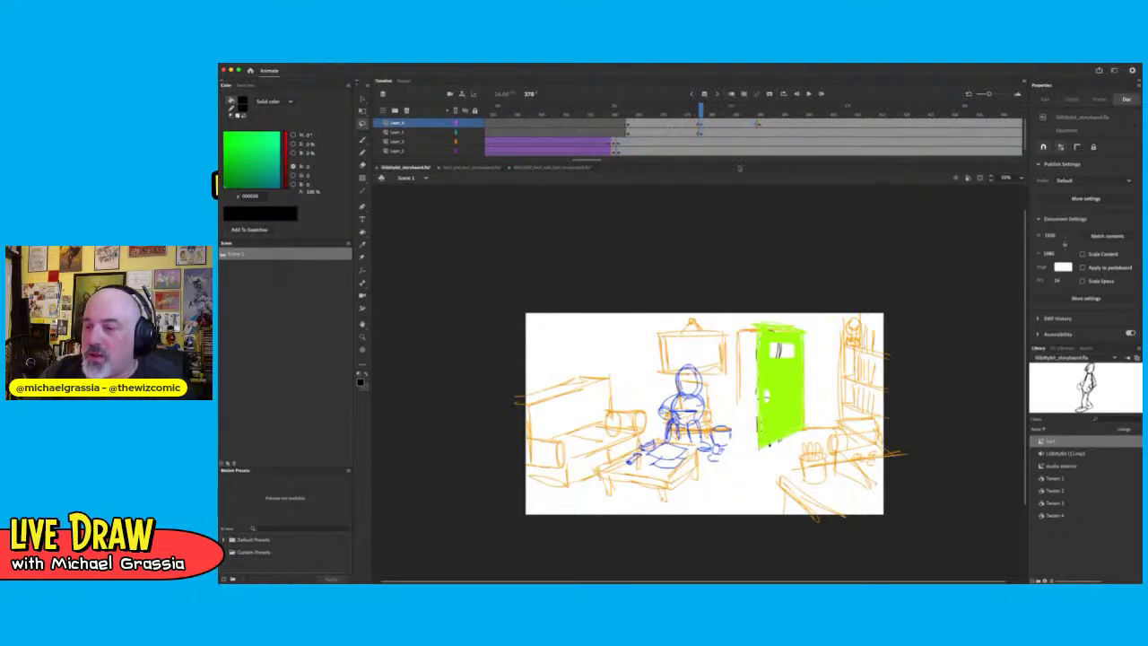
Insert a keyframe on the figure's layer at frame 390, where the door is fully open
click(745, 110)
click(759, 109)
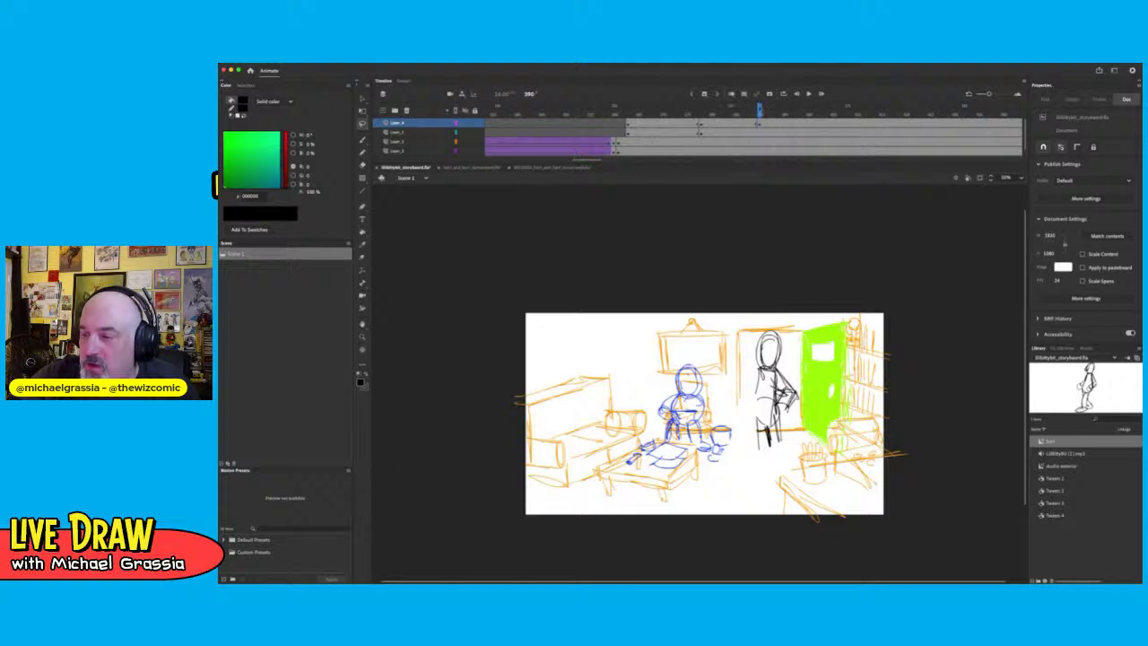
click(759, 132)
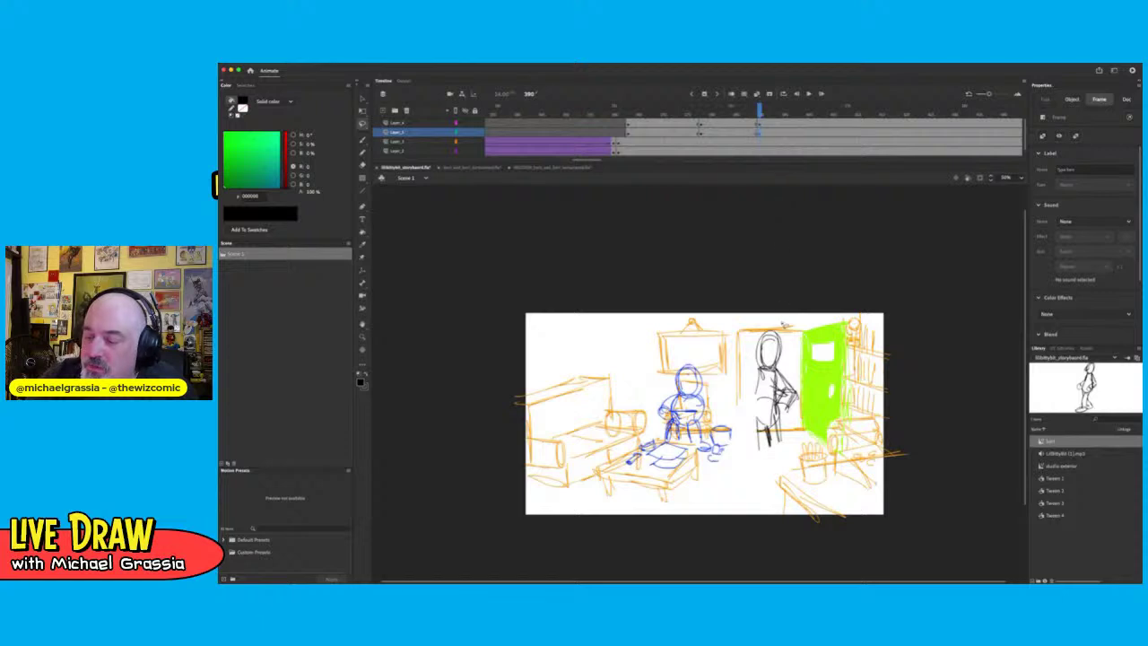
Redraw the figure's missing hip, legs, feet and side in black with the Classic Brush at frame 390
click(363, 139)
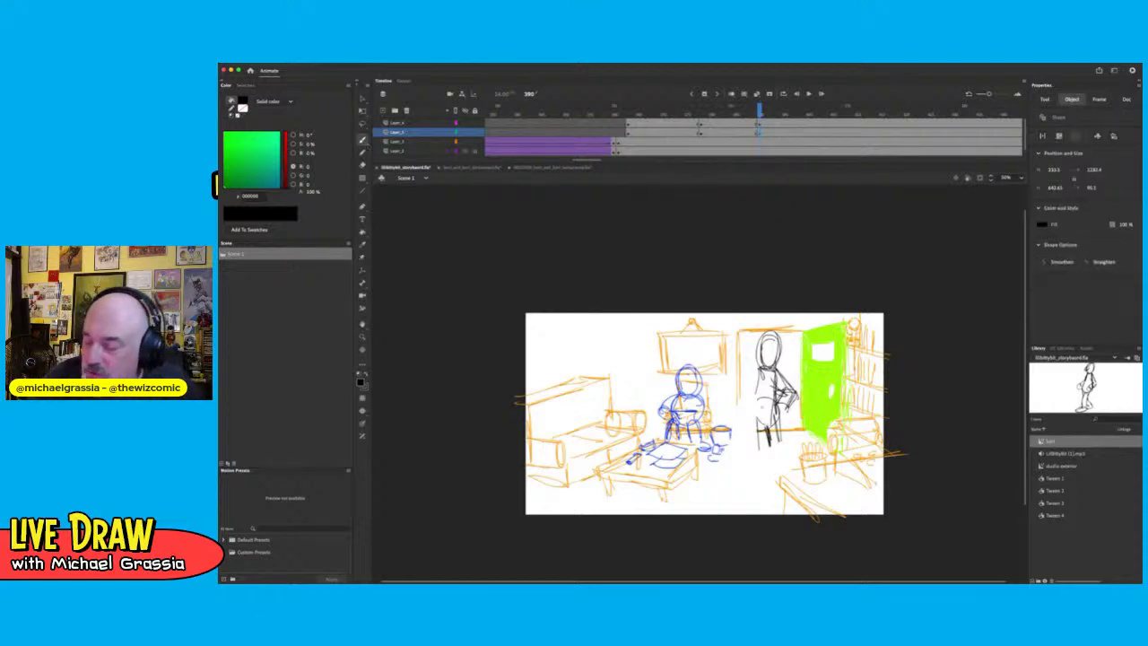
drag(768, 398, 751, 470)
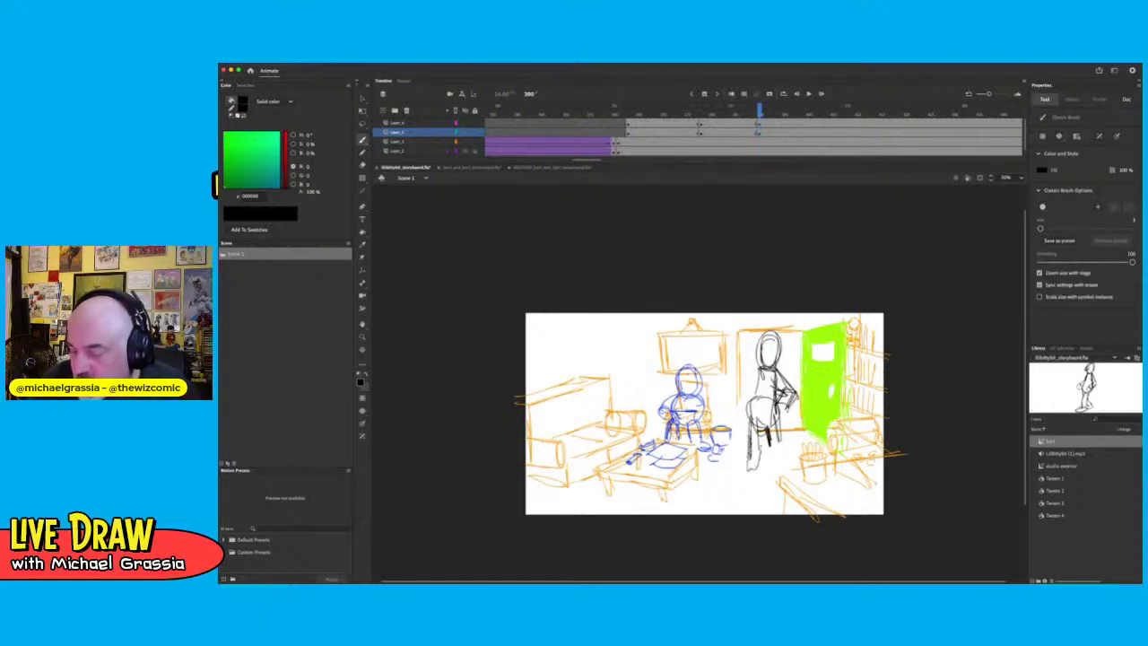
drag(760, 418, 756, 461)
mouse_move(759, 461)
mouse_down()
mouse_move(730, 473)
mouse_move(754, 475)
mouse_up()
mouse_move(759, 440)
mouse_down()
mouse_move(748, 468)
mouse_move(771, 462)
mouse_up()
drag(771, 470, 789, 466)
drag(777, 414, 788, 464)
drag(777, 411, 787, 475)
drag(758, 368, 744, 410)
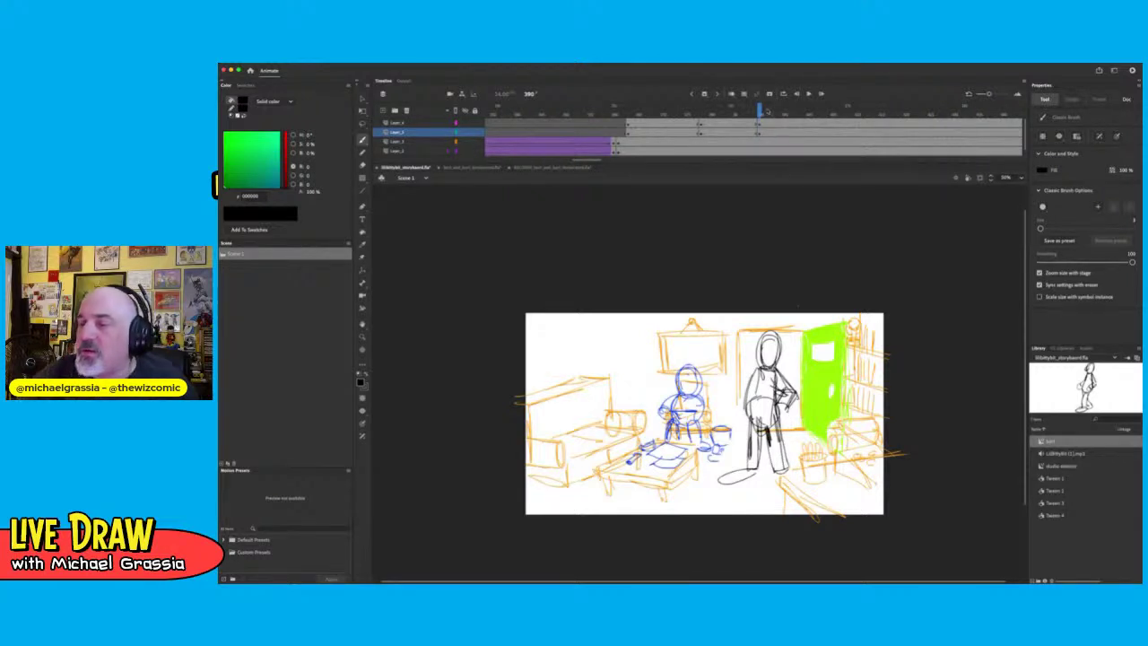
Play the animation on from frame 390 and scrub back to frame 395 to find the shot's end
key(Return)
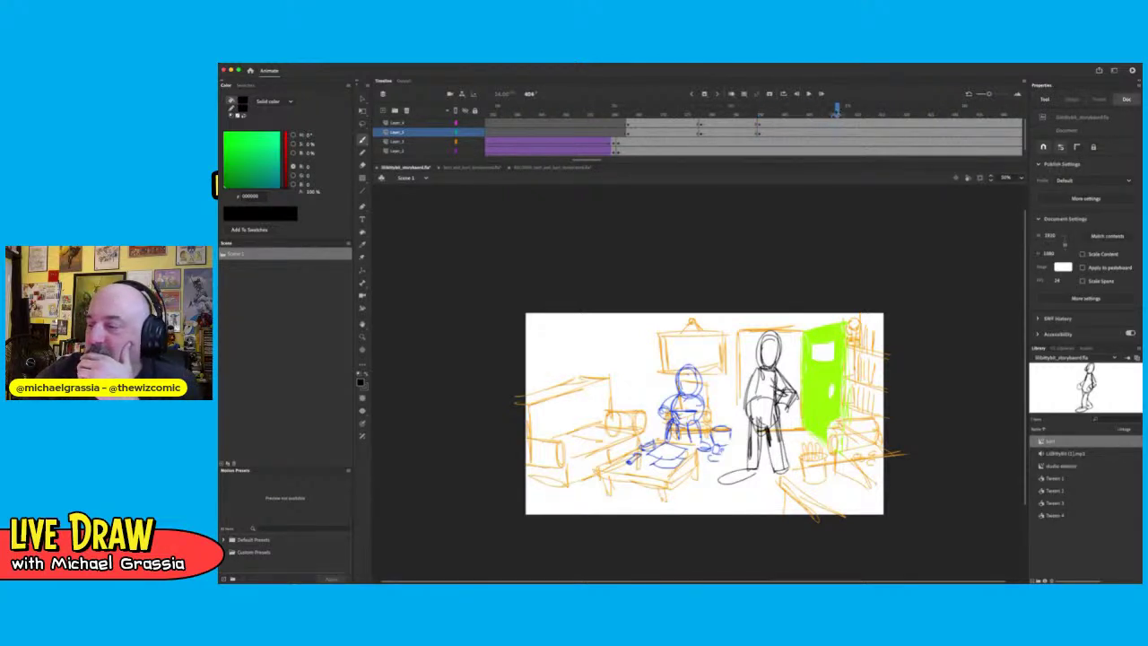
drag(837, 113, 784, 114)
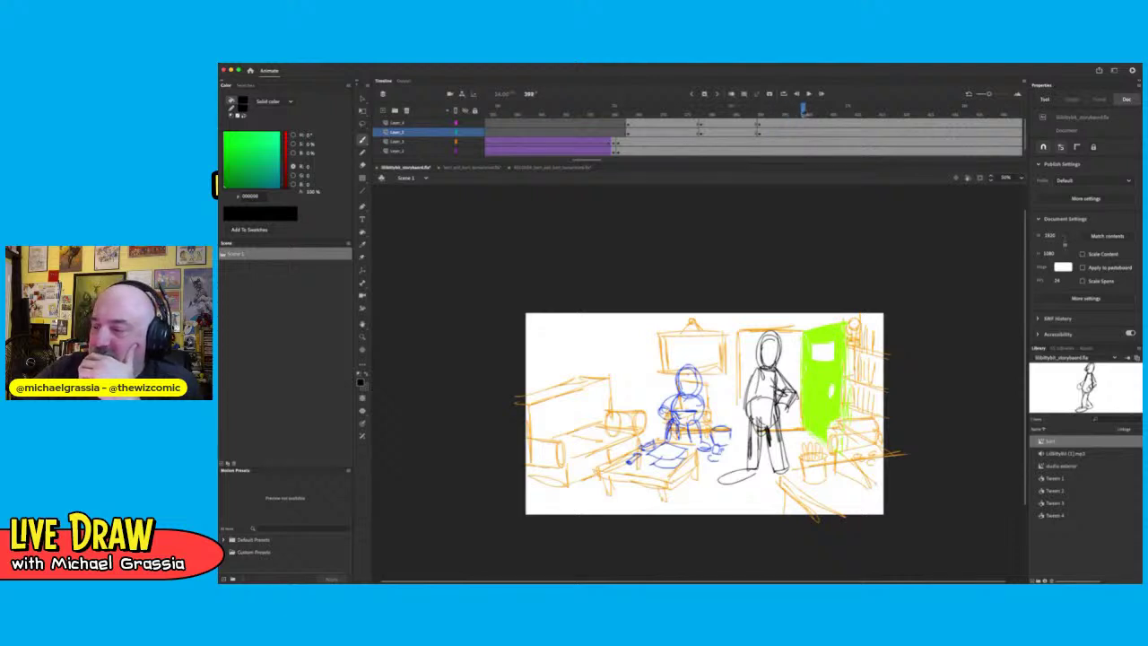
drag(818, 112, 784, 115)
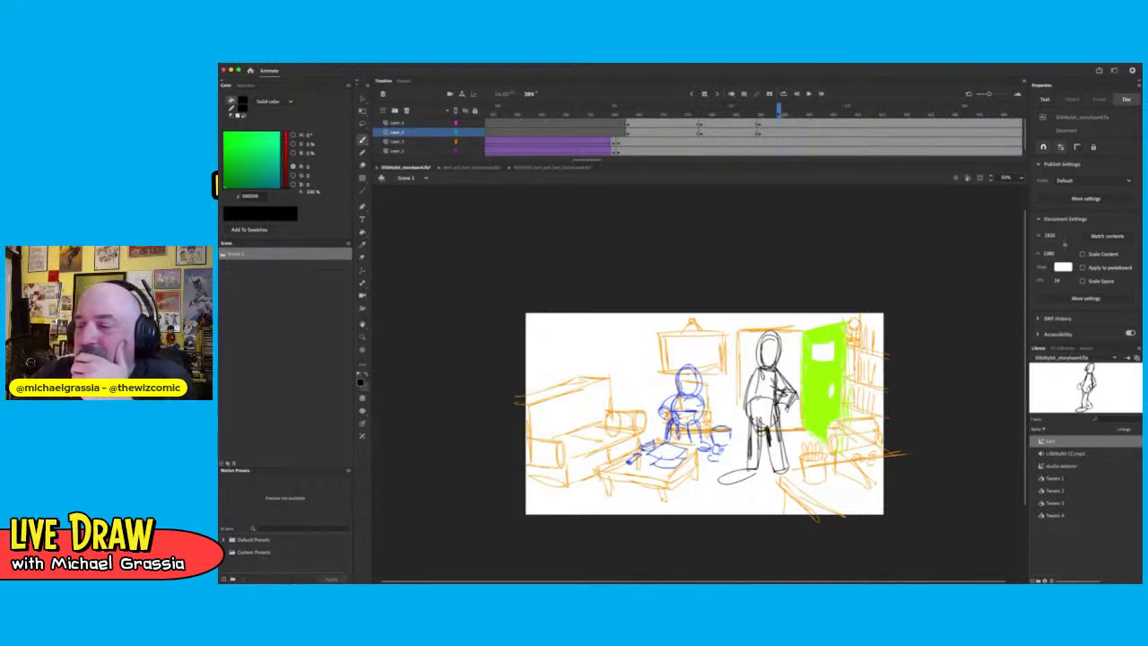
drag(809, 112, 784, 111)
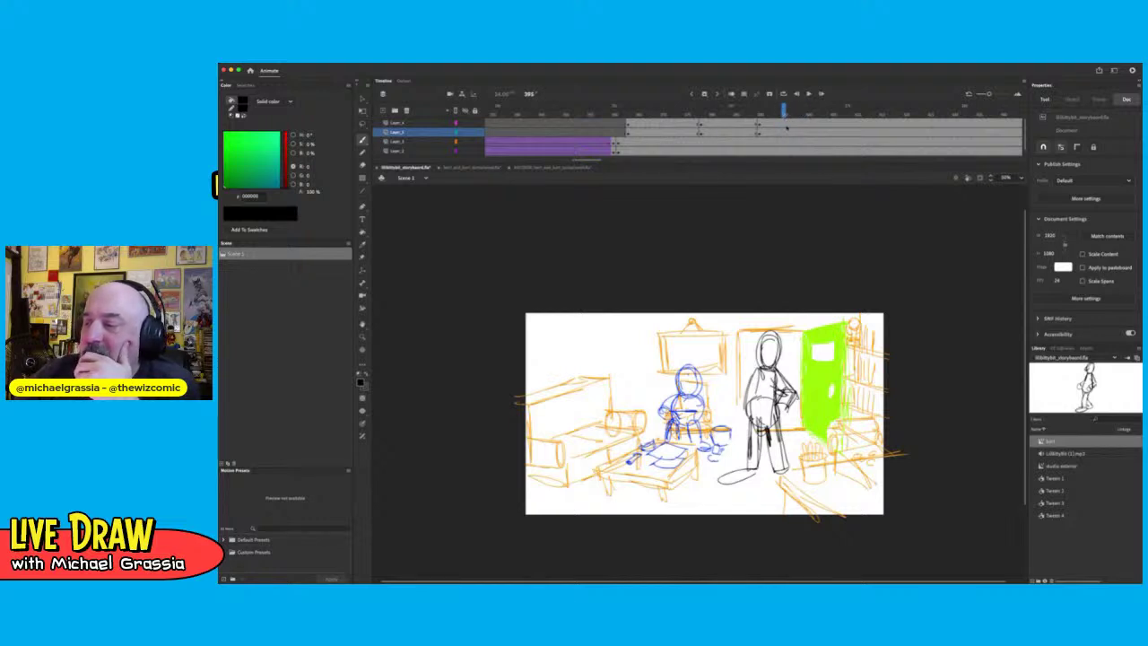
Try to remove the frames from 395 to the end on all four layers, and undo the removal
click(785, 123)
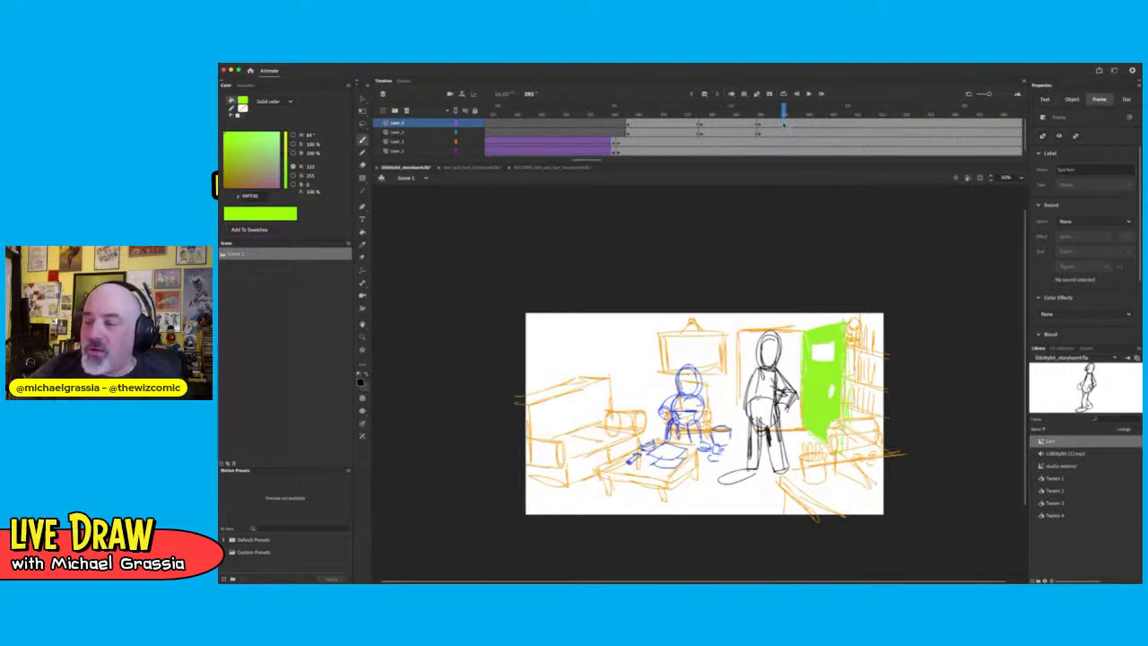
click(785, 150)
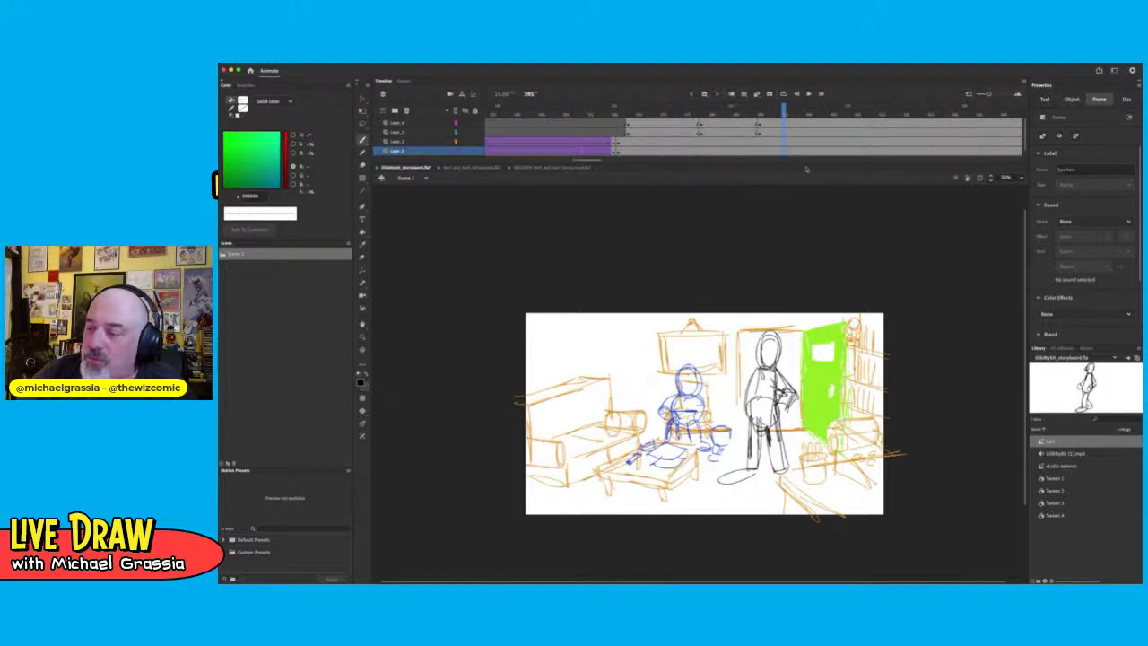
drag(588, 162, 861, 168)
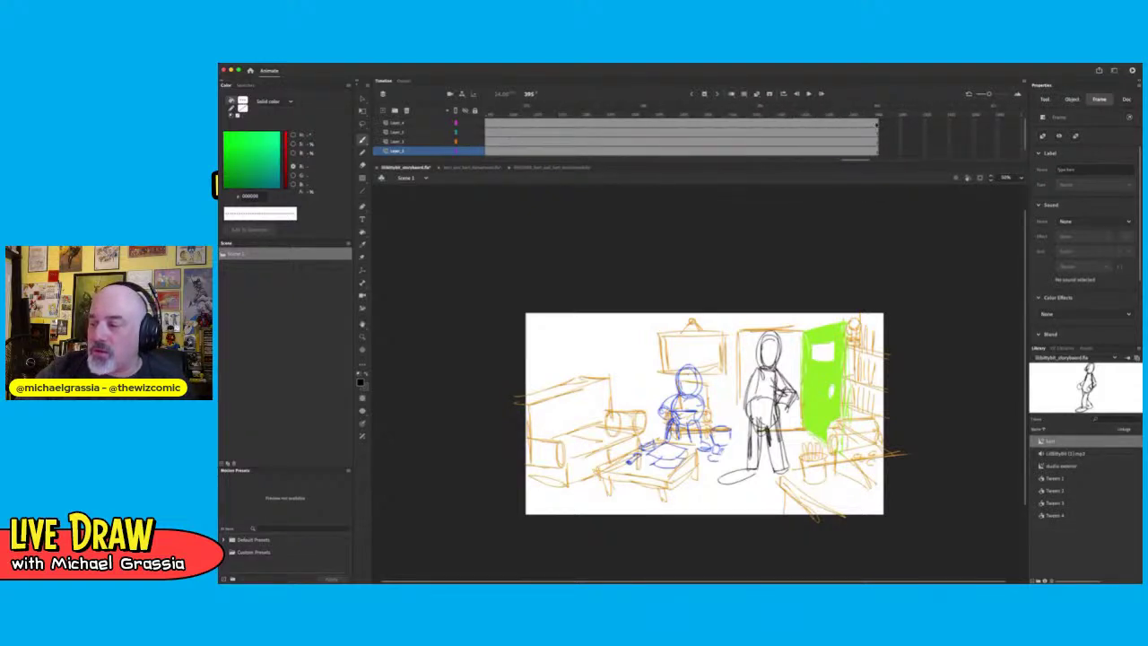
click(877, 123)
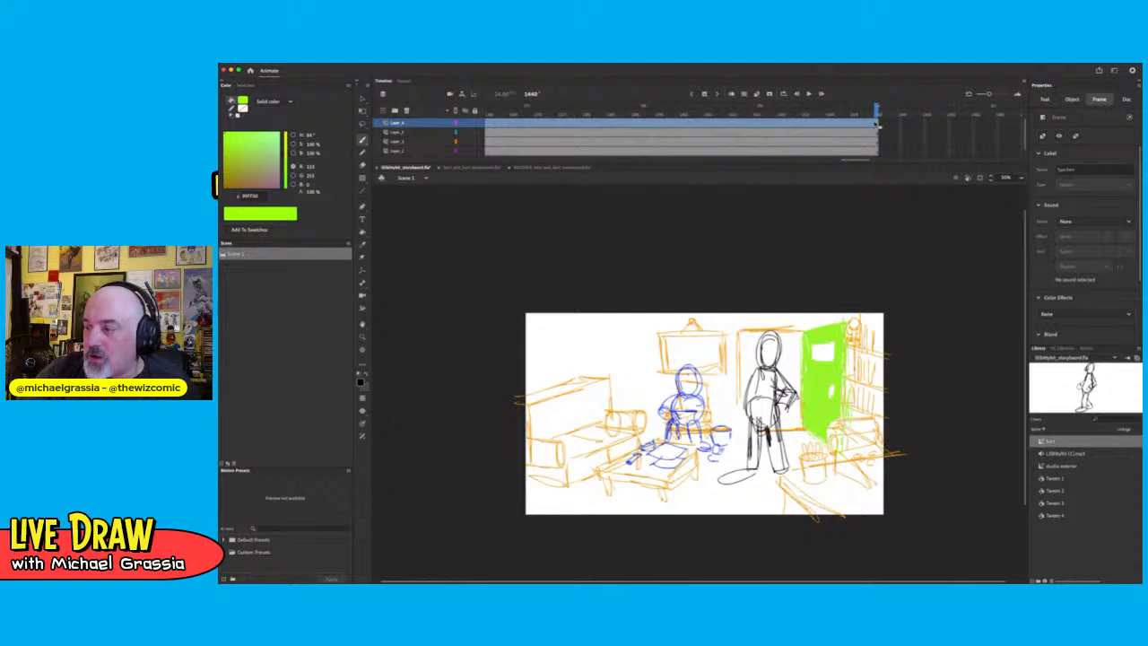
shift+click(878, 132)
shift+click(878, 141)
shift+click(879, 150)
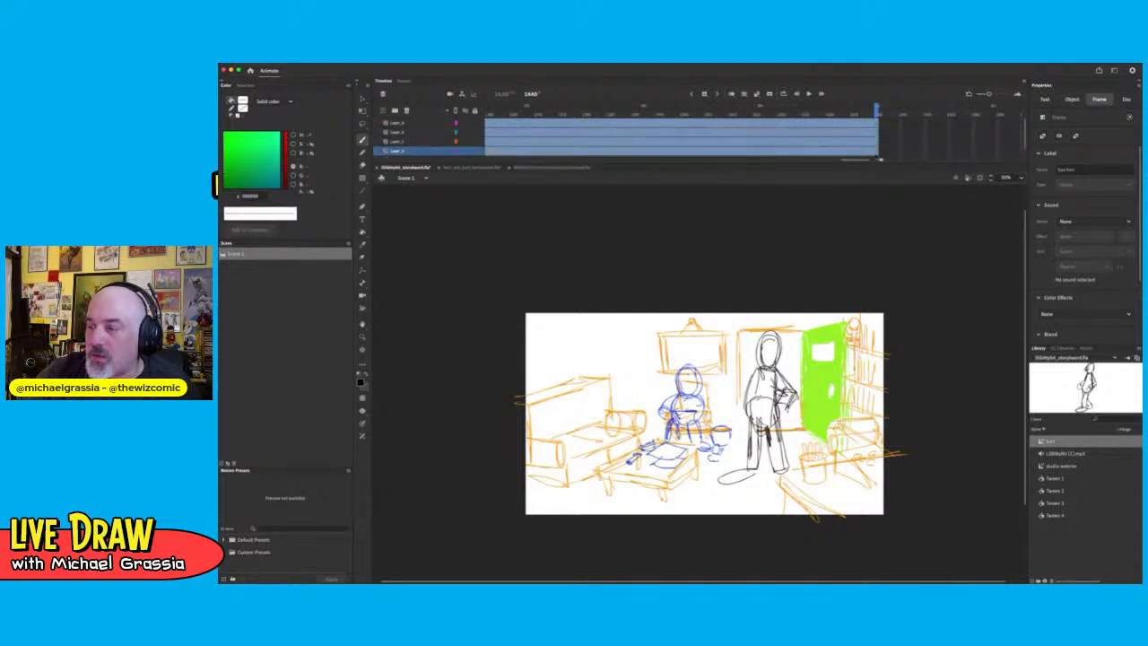
drag(865, 163, 613, 158)
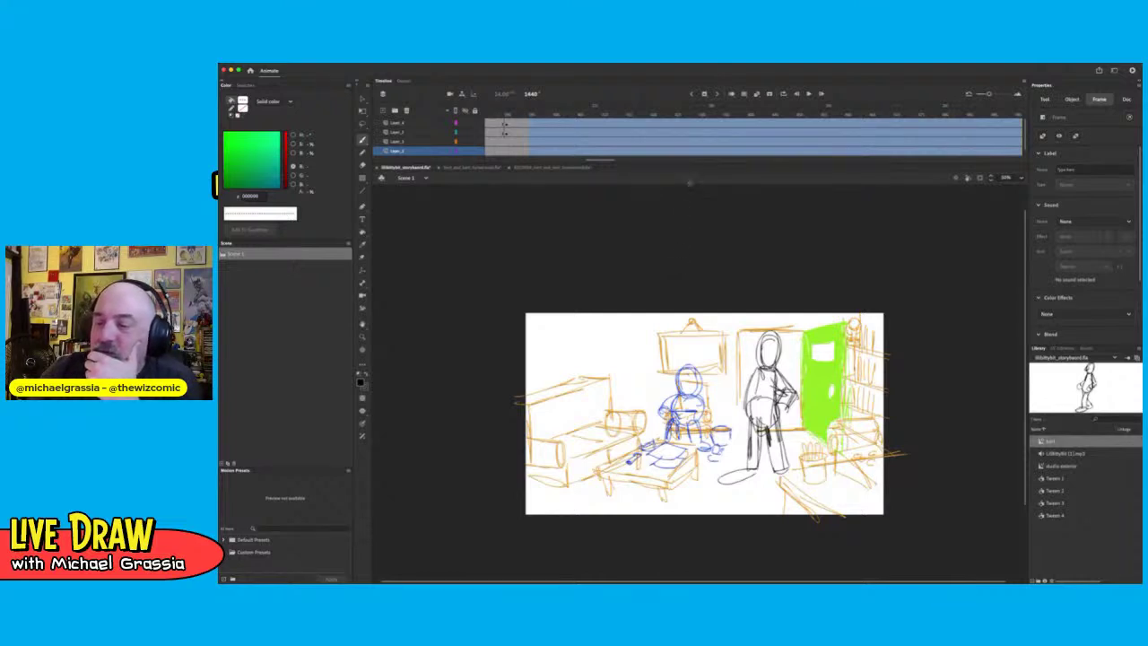
key(shift+F5)
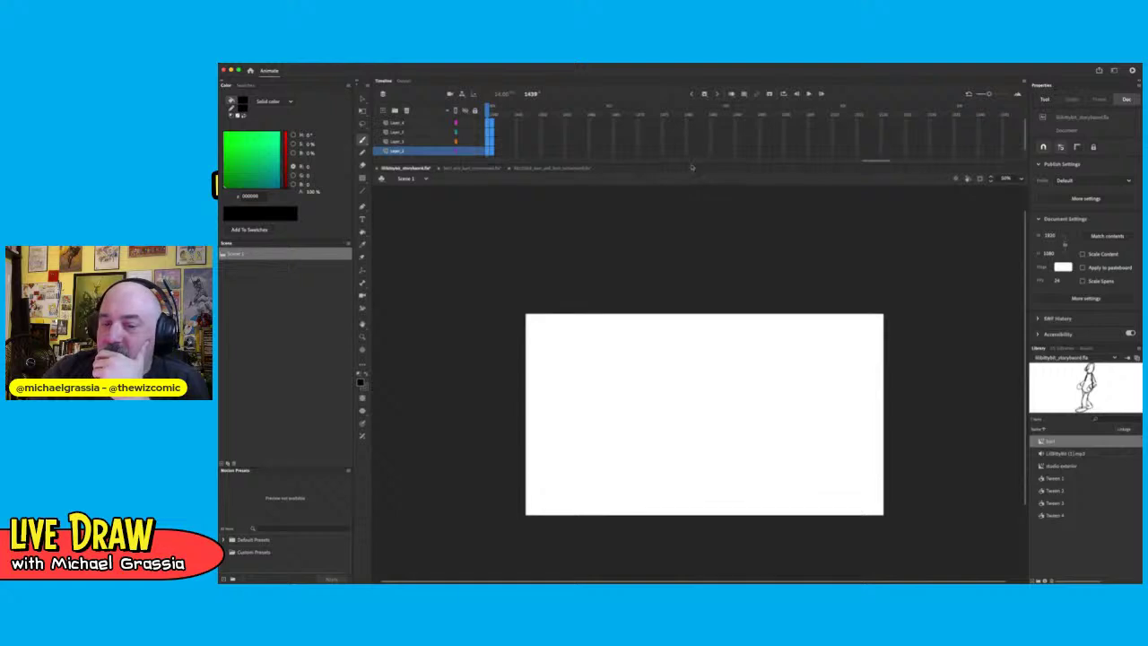
drag(873, 165, 629, 229)
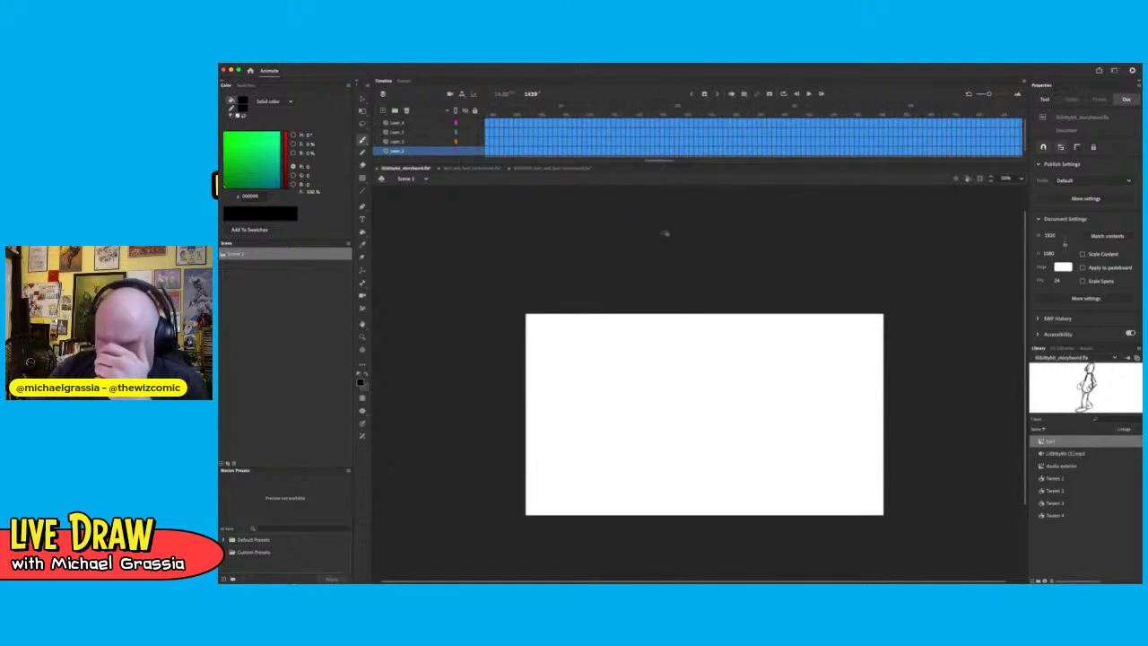
key(.)
key(Up)
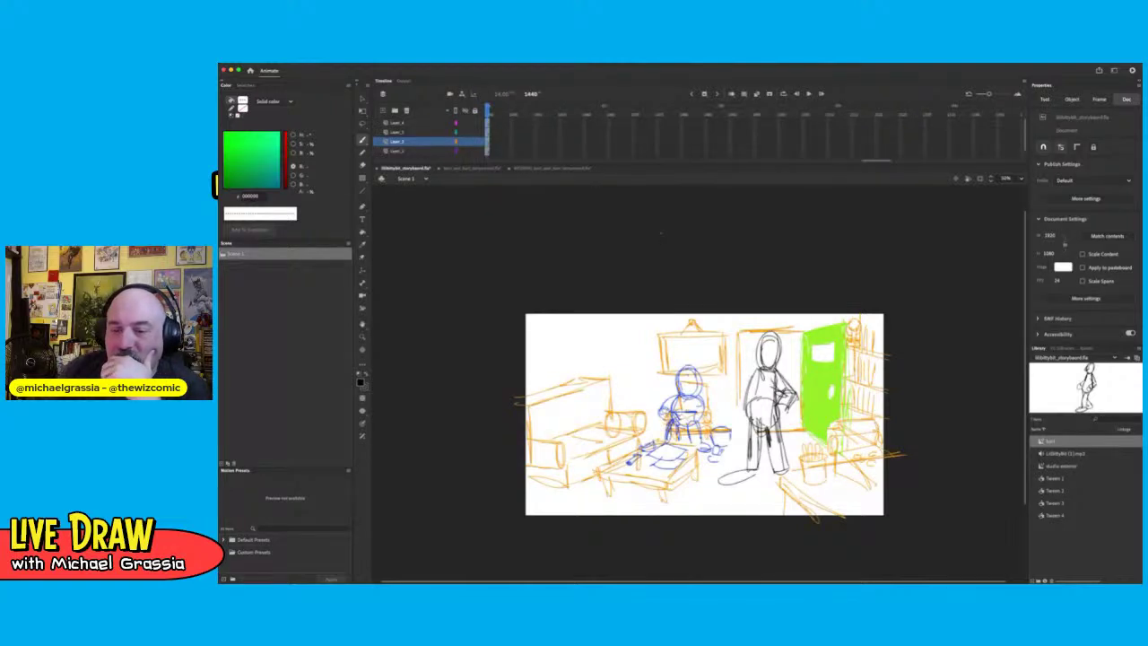
drag(876, 161, 589, 233)
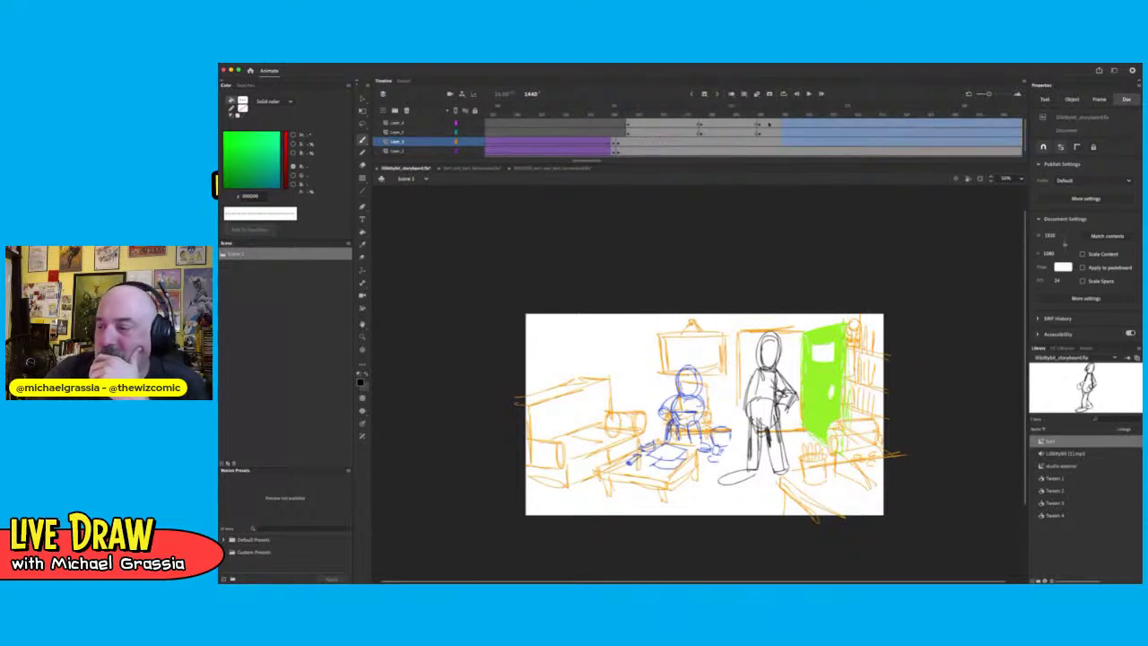
Insert keyframes at frame 395 on all four layers
click(779, 123)
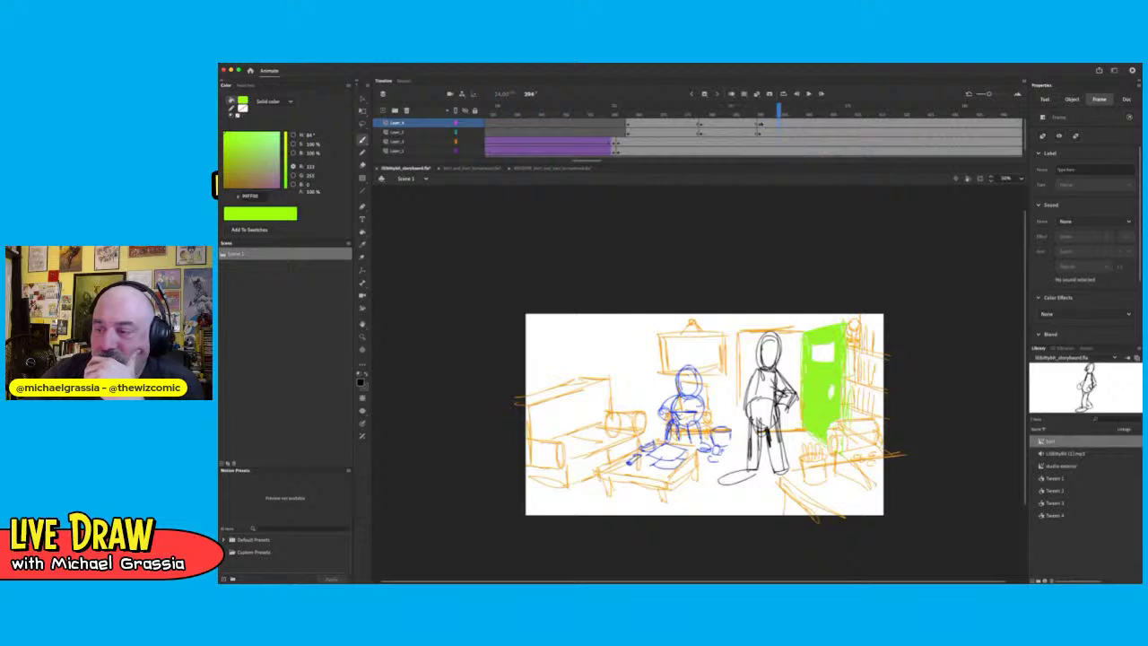
drag(759, 109, 783, 109)
click(784, 122)
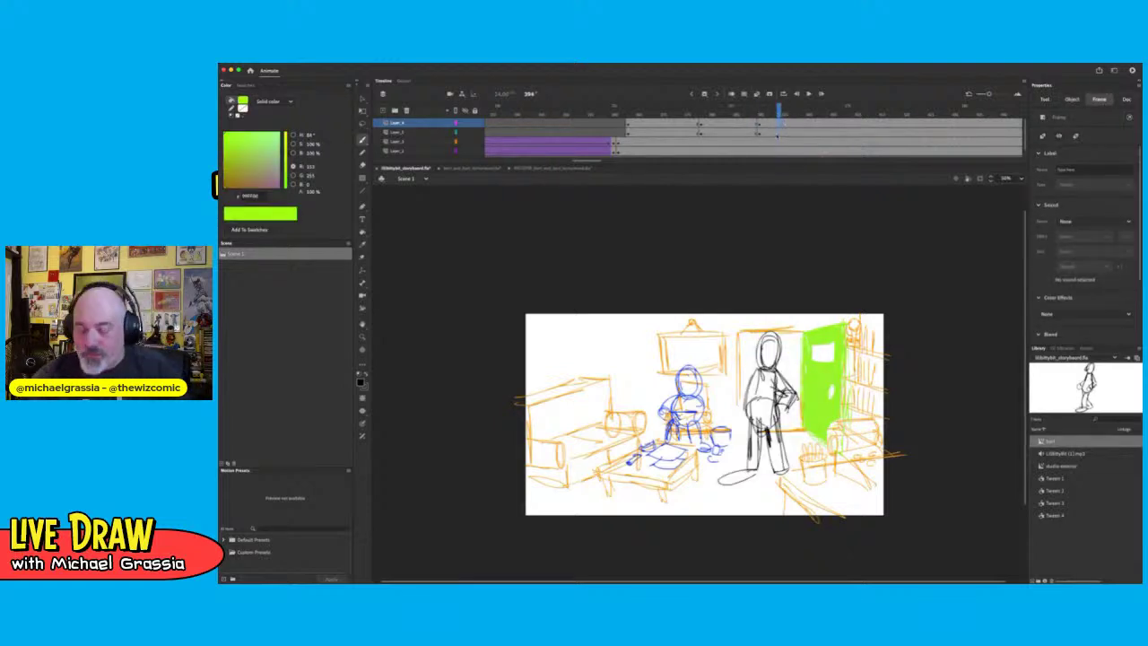
click(779, 147)
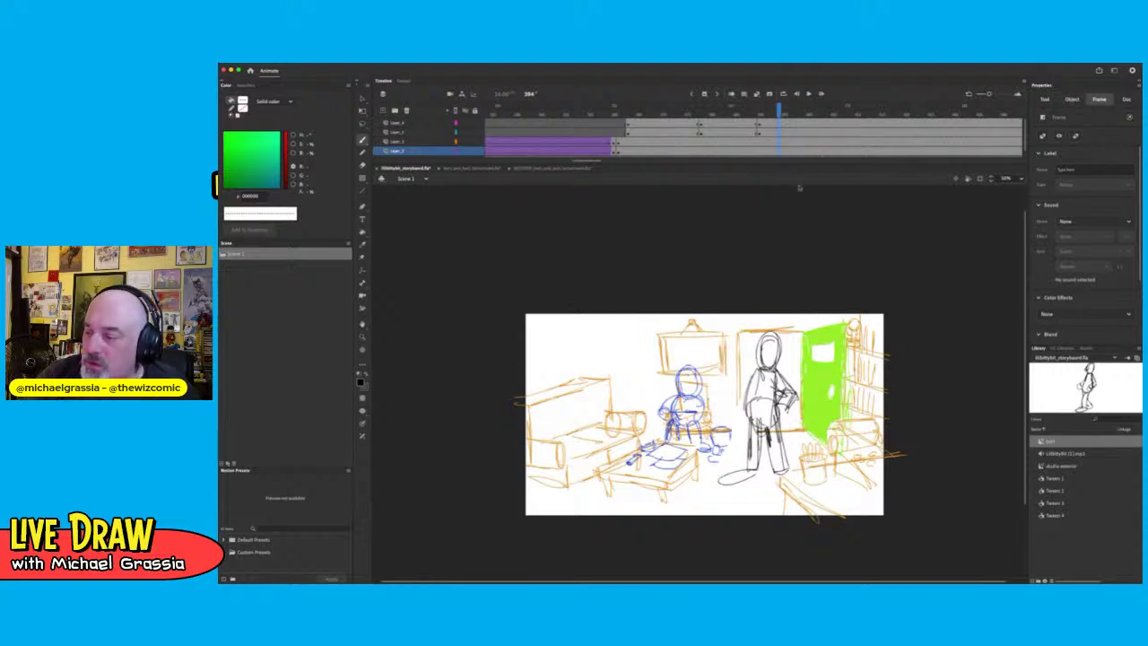
click(784, 122)
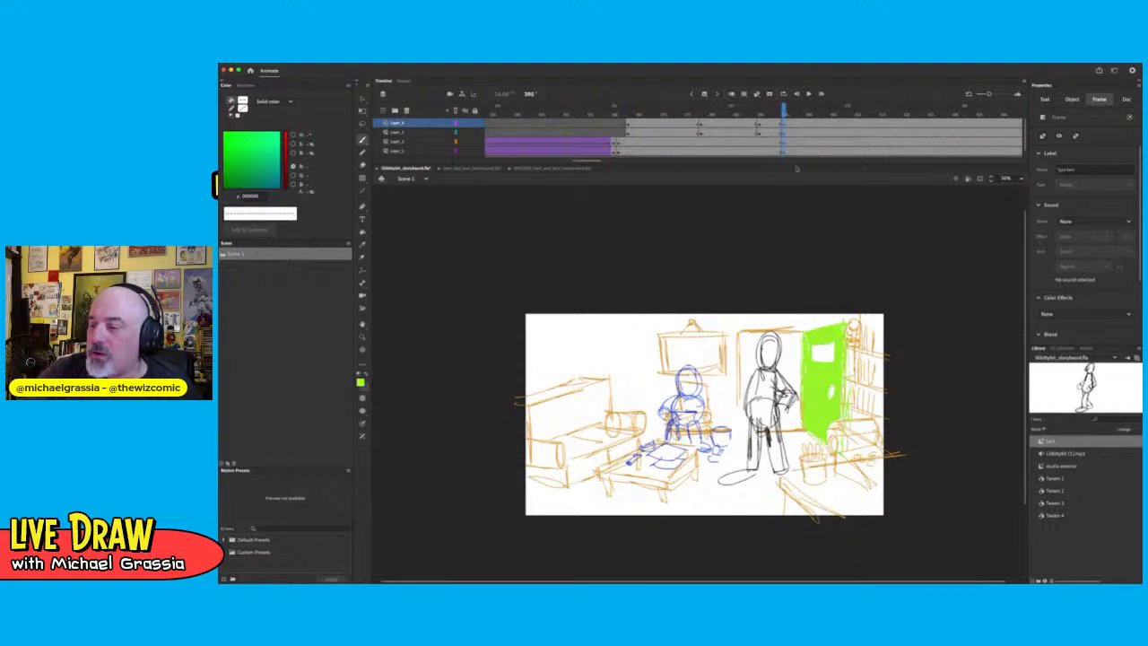
Remove the frames from 395 to the end of the timeline on all four layers and return to frame 395
drag(609, 163, 876, 173)
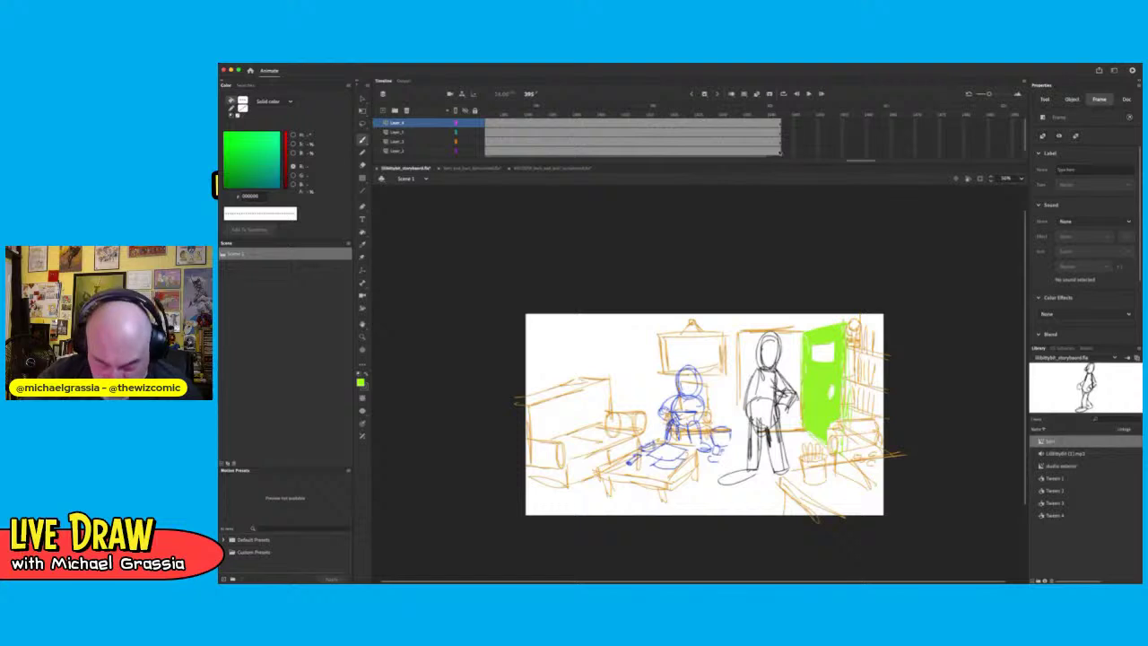
shift+click(780, 151)
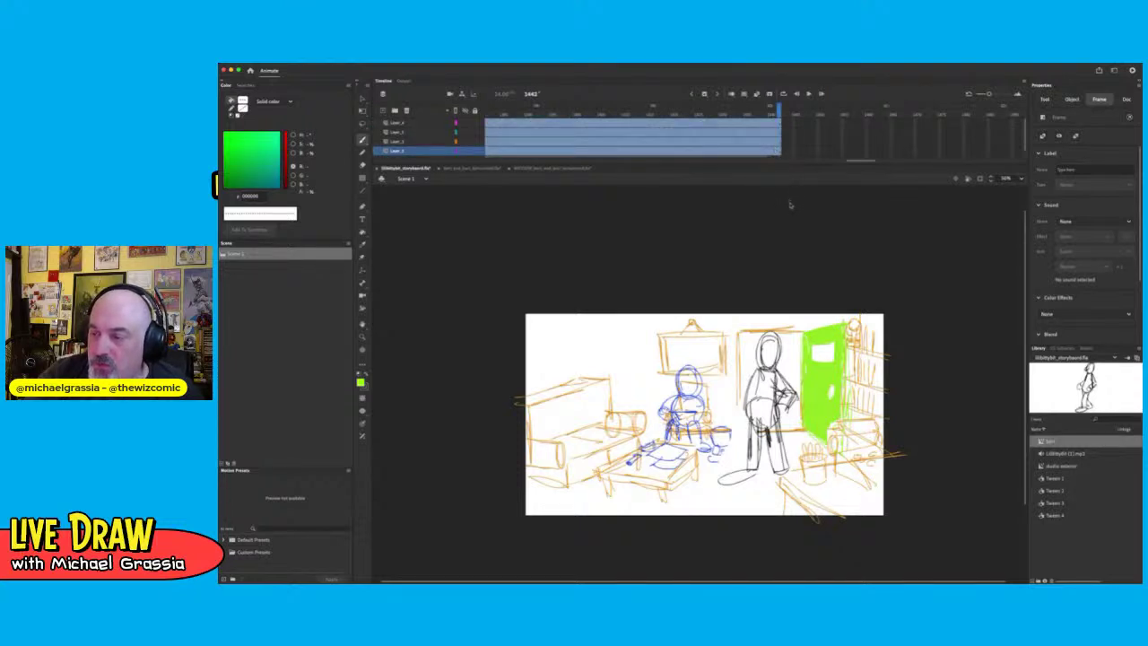
key(shift+F5)
drag(861, 163, 595, 162)
click(574, 111)
mouse_move(615, 111)
mouse_down()
mouse_move(599, 111)
mouse_move(654, 111)
mouse_move(633, 112)
mouse_up()
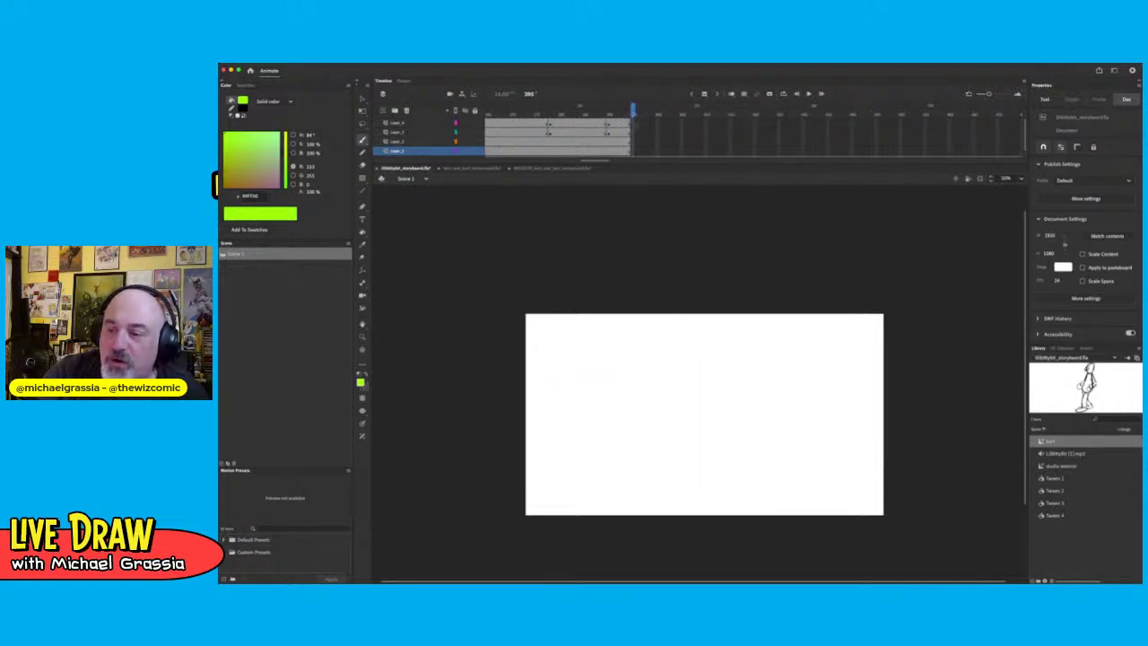
Insert a blank keyframe at frame 395 on the standing figure's layer
click(632, 123)
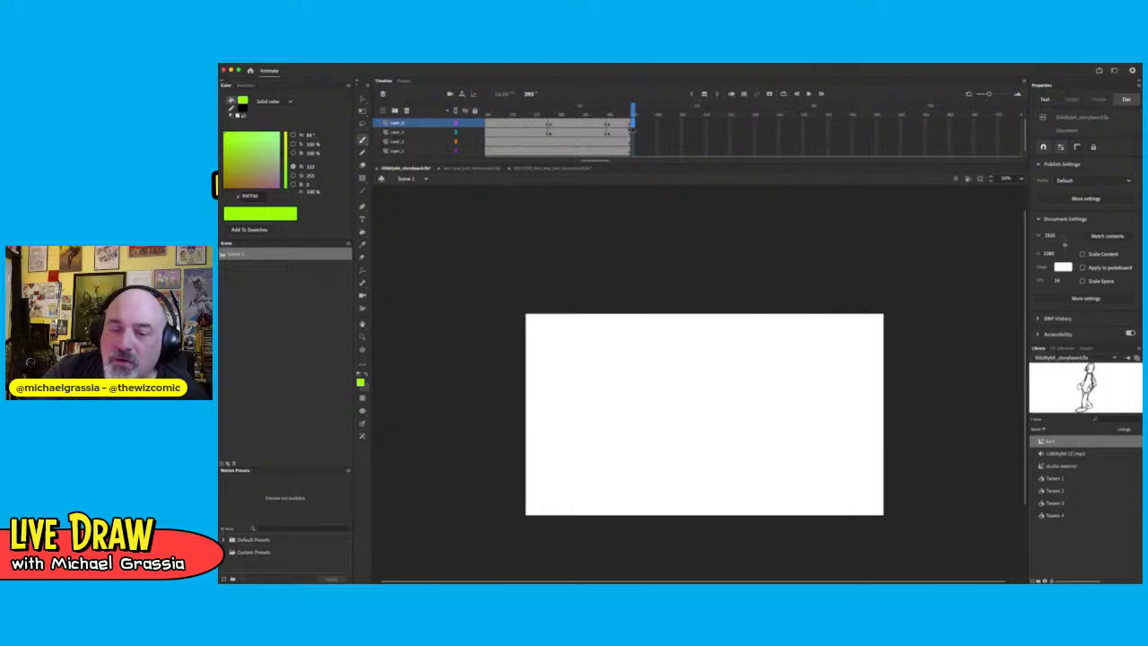
click(632, 132)
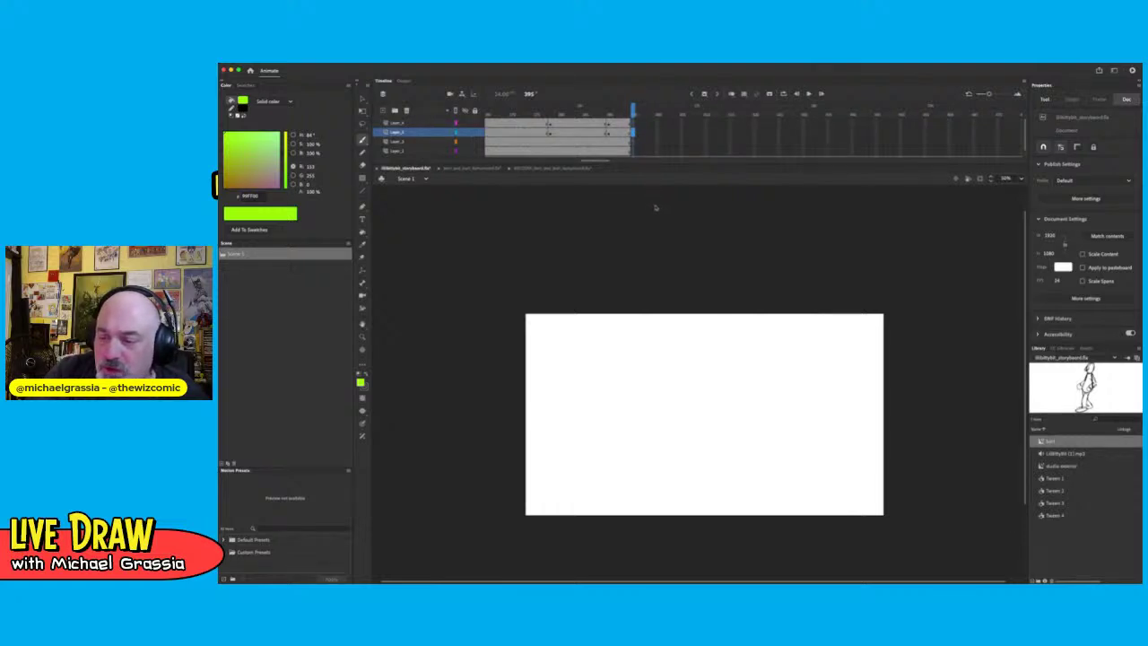
key(F7)
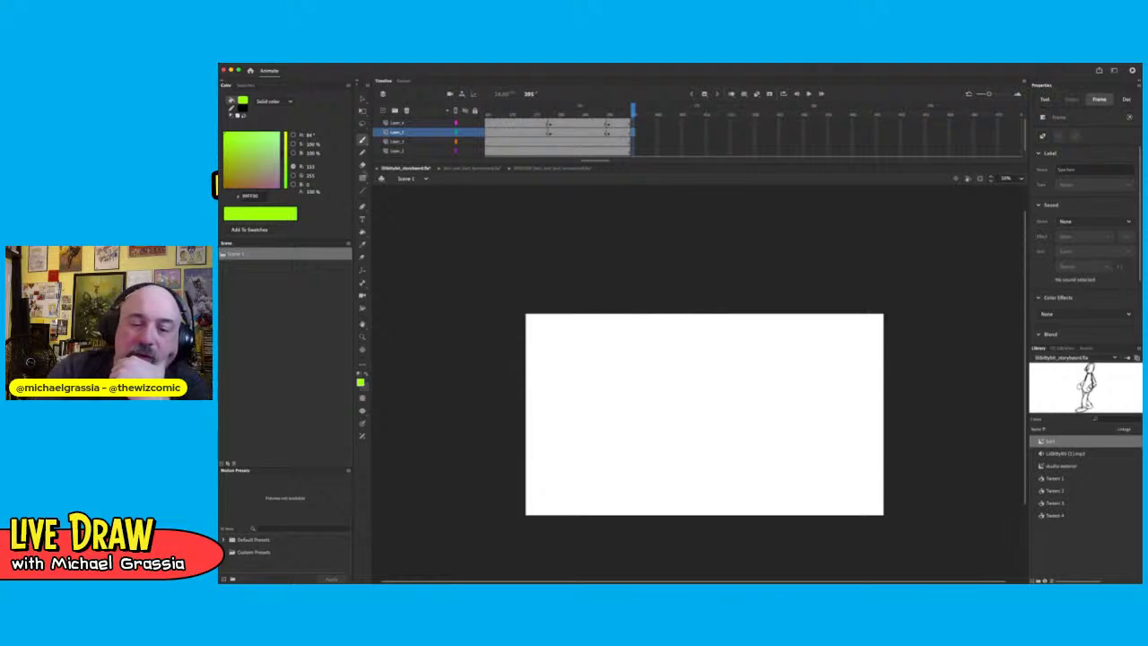
Try a green Classic Brush stroke on the blank frame 395, and undo it
click(363, 207)
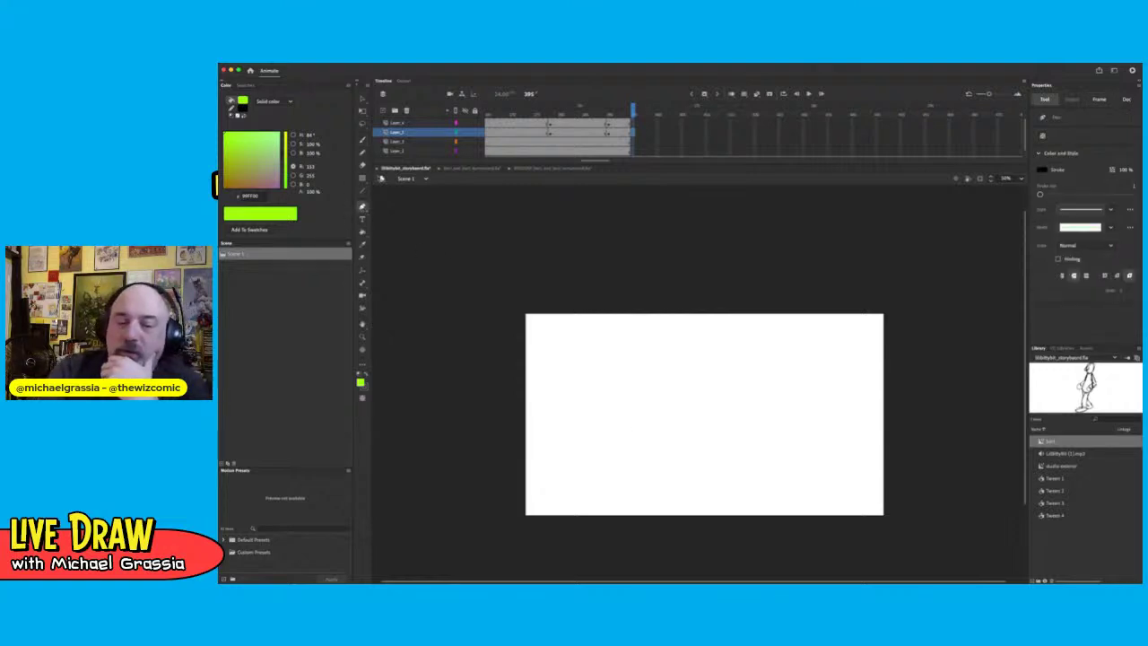
click(363, 141)
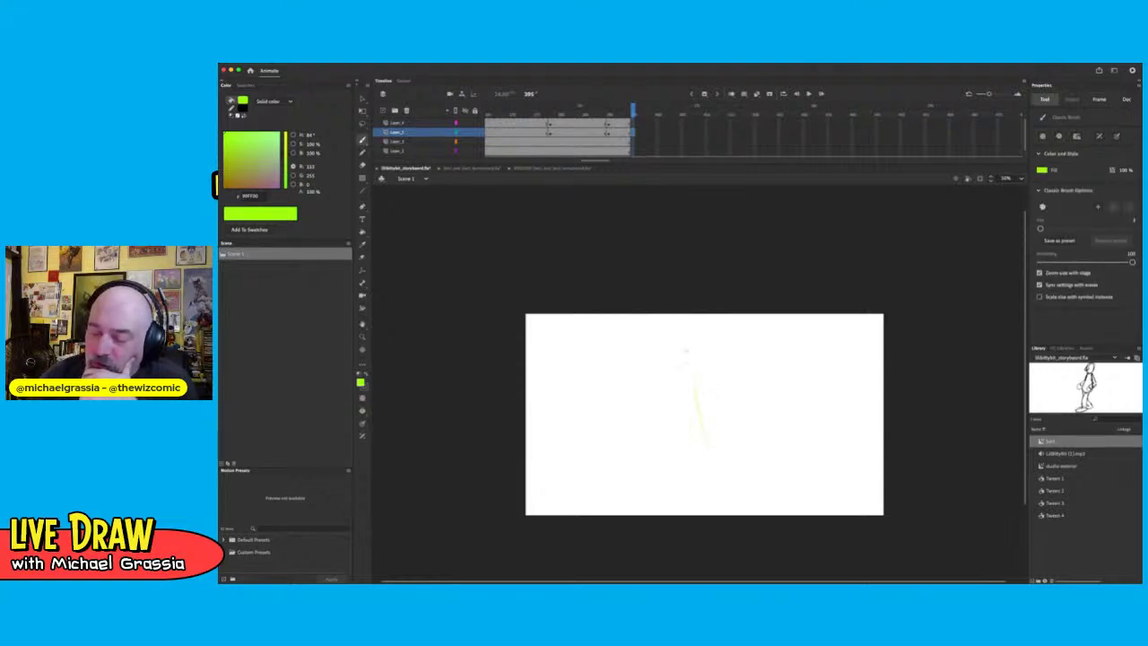
drag(684, 359, 715, 456)
key(super+z)
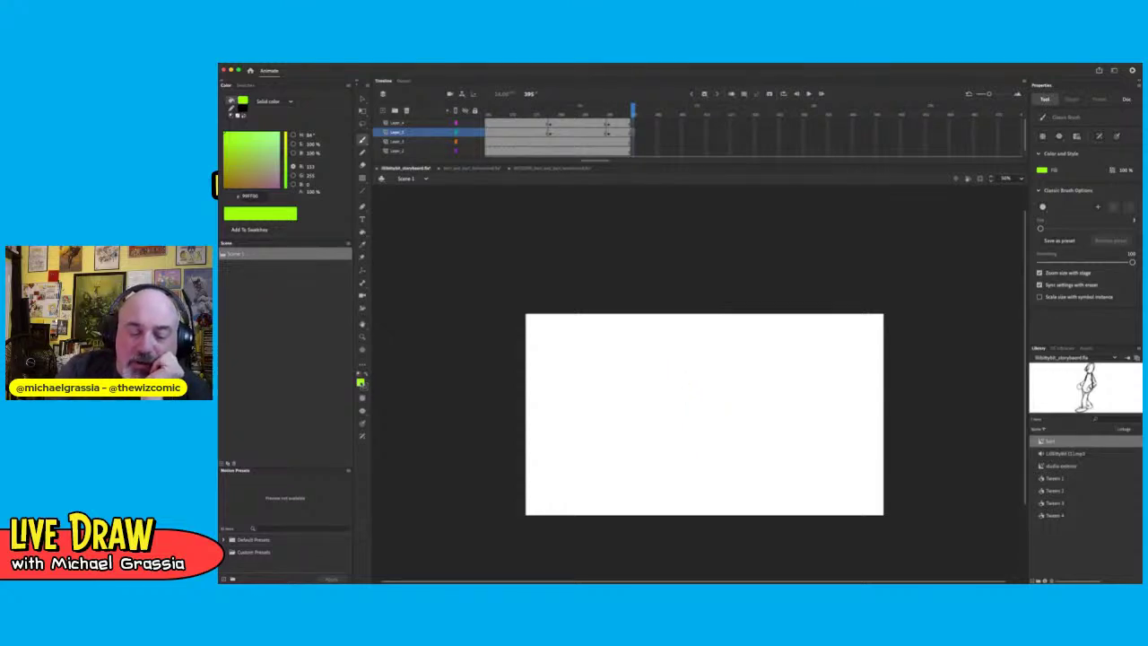
Sketch a black close-up at frame 395 of a character with a big nose, open mouth, collar and raised open hand
click(362, 383)
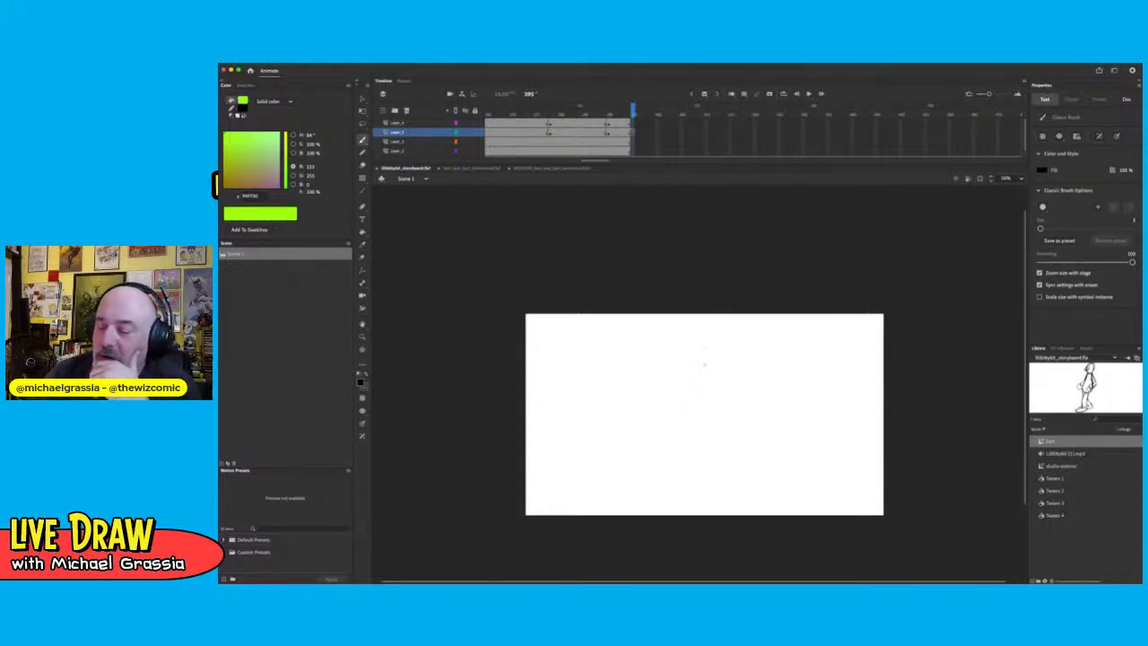
mouse_move(715, 374)
mouse_down()
mouse_move(691, 412)
mouse_move(717, 373)
mouse_move(693, 427)
mouse_move(734, 408)
mouse_up()
mouse_move(684, 438)
mouse_down()
mouse_move(736, 408)
mouse_move(748, 468)
mouse_move(770, 485)
mouse_move(792, 415)
mouse_move(781, 370)
mouse_up()
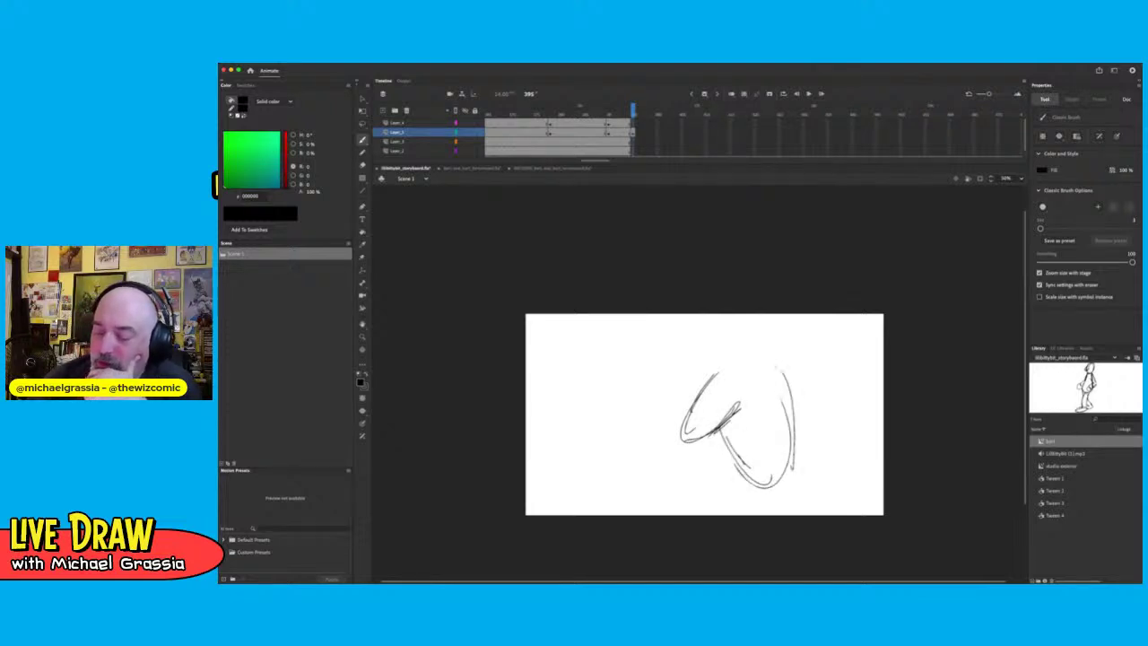
mouse_move(729, 424)
mouse_down()
mouse_move(770, 415)
mouse_move(768, 472)
mouse_up()
mouse_move(707, 338)
mouse_down()
mouse_move(741, 384)
mouse_move(694, 377)
mouse_up()
mouse_move(764, 368)
mouse_down()
mouse_move(781, 345)
mouse_move(813, 450)
mouse_up()
drag(790, 382, 811, 438)
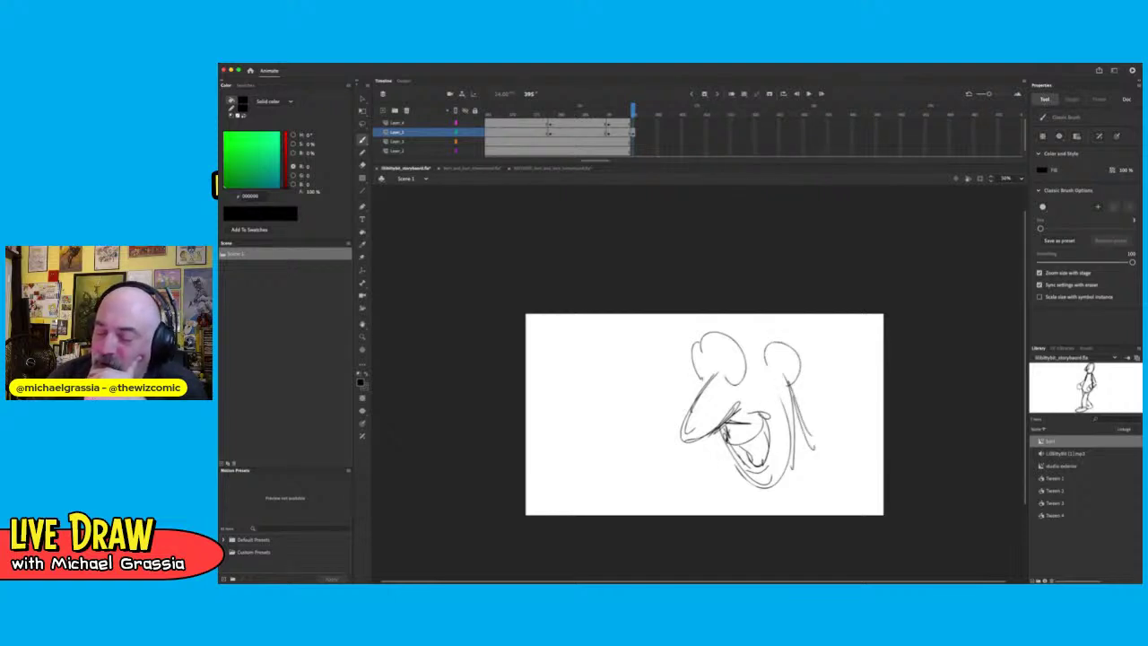
drag(722, 364, 727, 379)
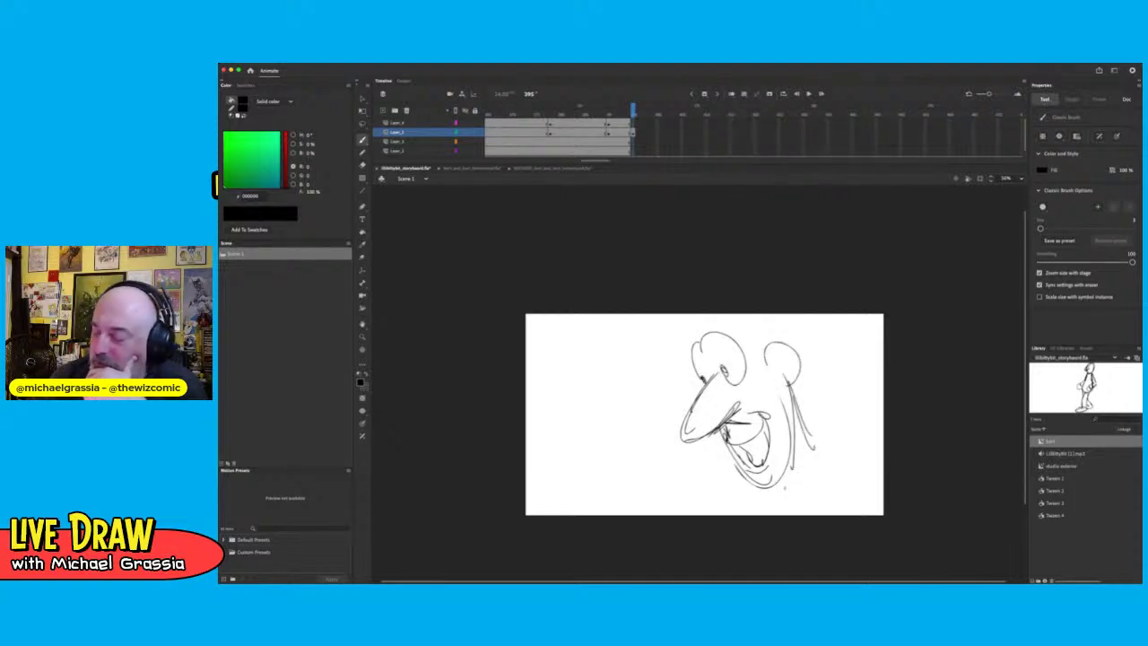
mouse_move(785, 489)
mouse_down()
mouse_move(847, 461)
mouse_move(844, 476)
mouse_move(696, 511)
mouse_move(643, 447)
mouse_move(602, 500)
mouse_move(602, 421)
mouse_move(624, 427)
mouse_move(584, 427)
mouse_move(628, 402)
mouse_move(633, 427)
mouse_move(618, 452)
mouse_move(571, 391)
mouse_move(545, 432)
mouse_move(585, 425)
mouse_move(588, 459)
mouse_up()
Extend the close-up drawing to frame 400 on its layer and step through the frames around its end
drag(634, 109, 660, 118)
key(F7)
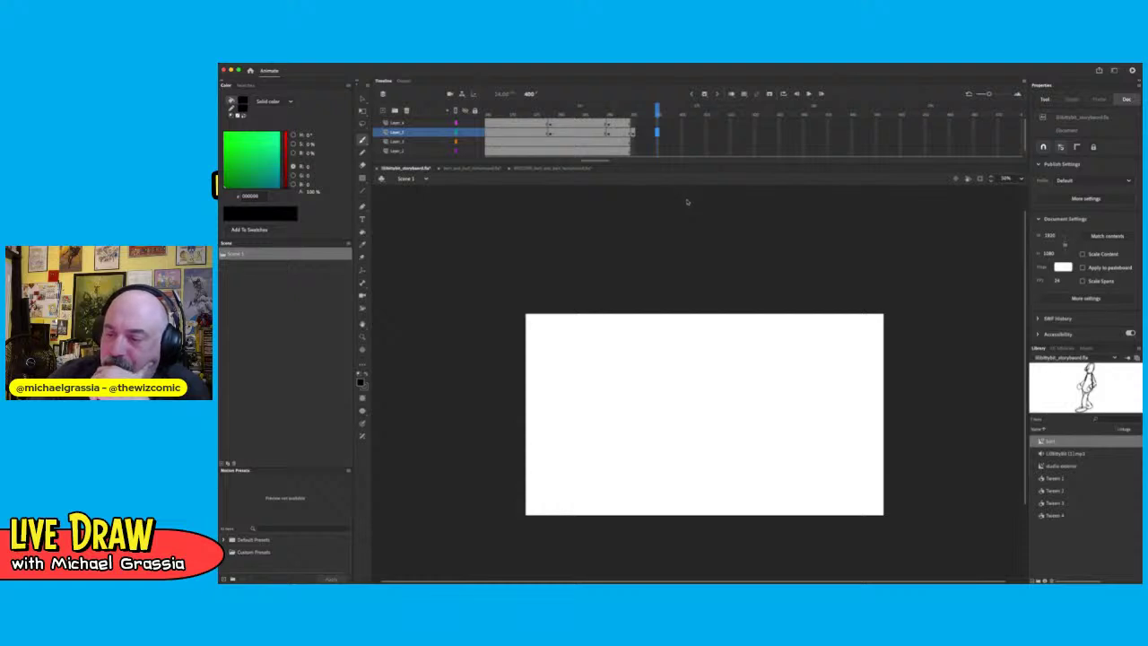
key(F5)
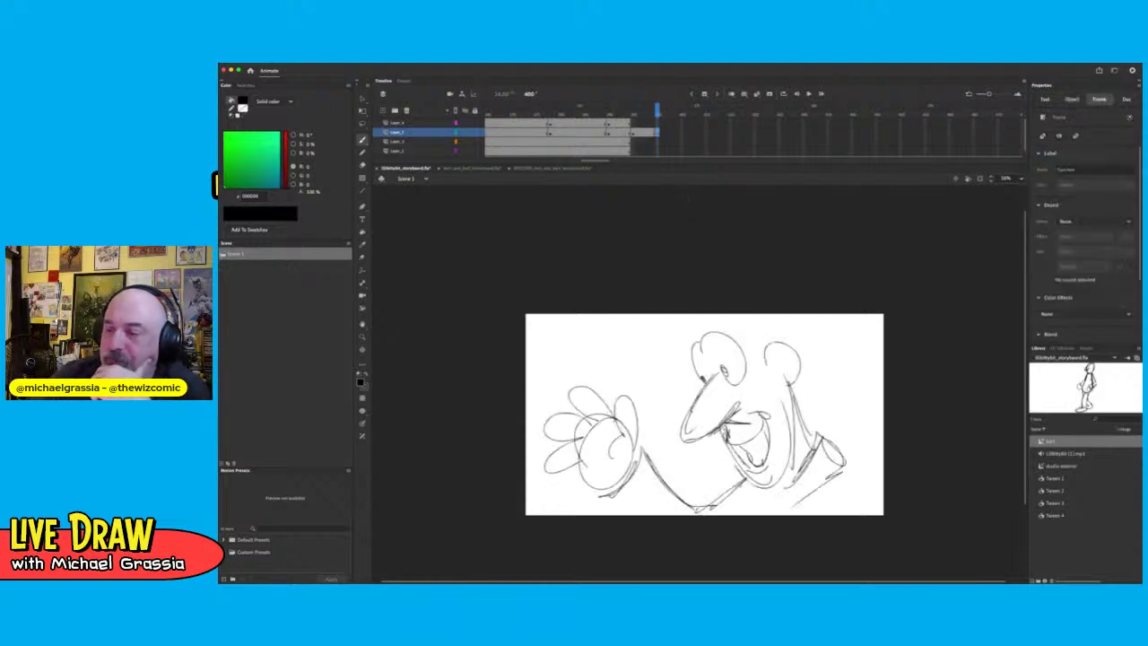
drag(659, 112, 667, 111)
key(comma)
key(period)
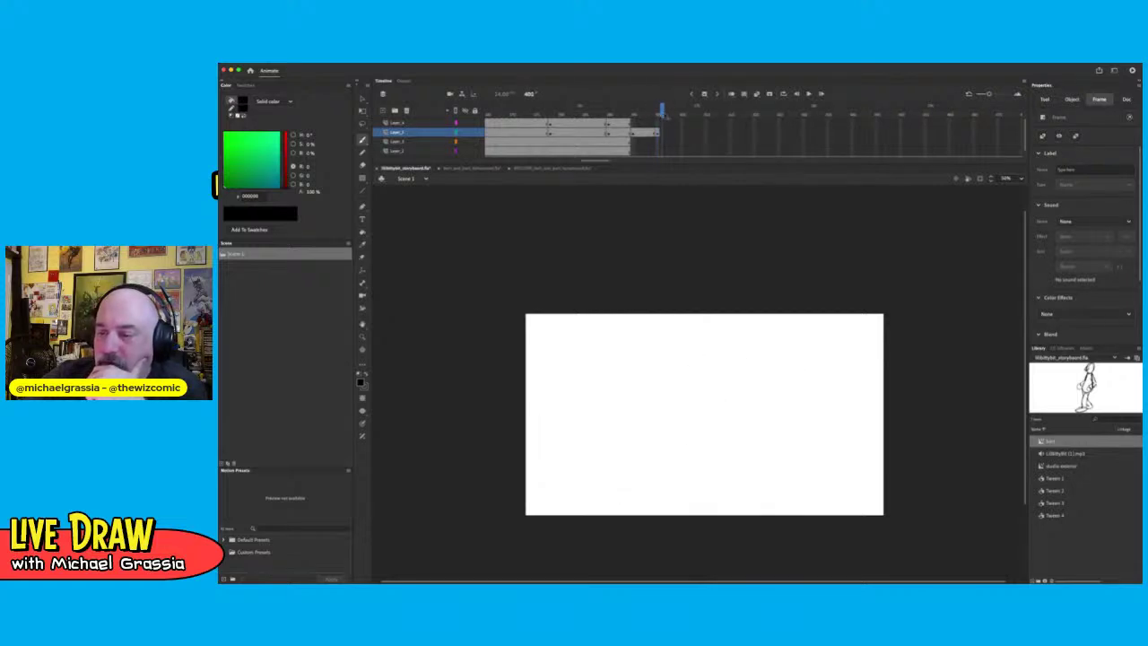
key(period)
key(comma)
key(comma)
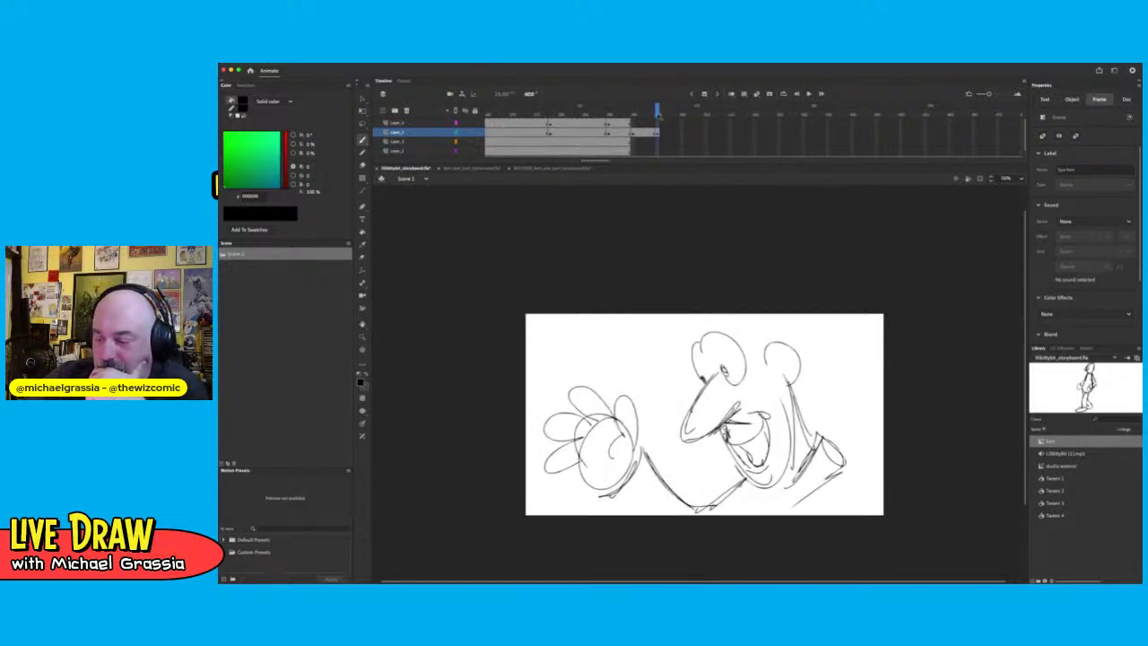
Lasso the raised hand and arm of the close-up character at frame 397 and remove them from the drawing
mouse_move(659, 114)
mouse_down()
mouse_move(634, 117)
mouse_move(643, 123)
mouse_up()
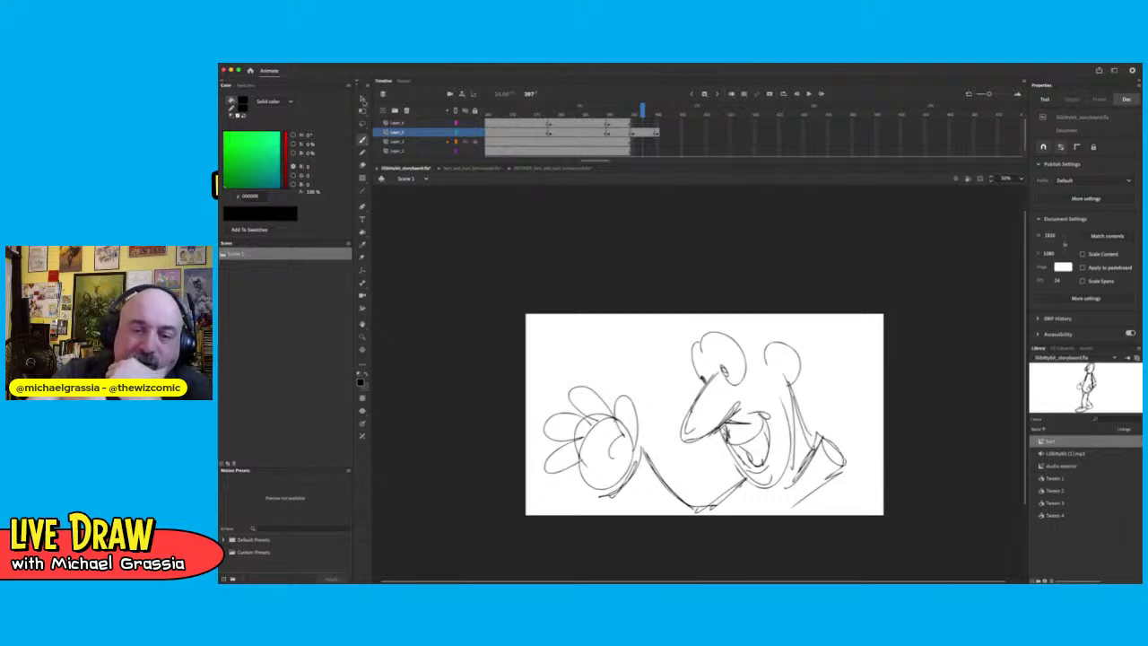
click(362, 123)
mouse_move(644, 399)
mouse_down()
mouse_move(682, 481)
mouse_move(737, 478)
mouse_move(762, 498)
mouse_move(744, 562)
mouse_move(571, 544)
mouse_move(527, 446)
mouse_move(639, 373)
mouse_move(665, 433)
mouse_up()
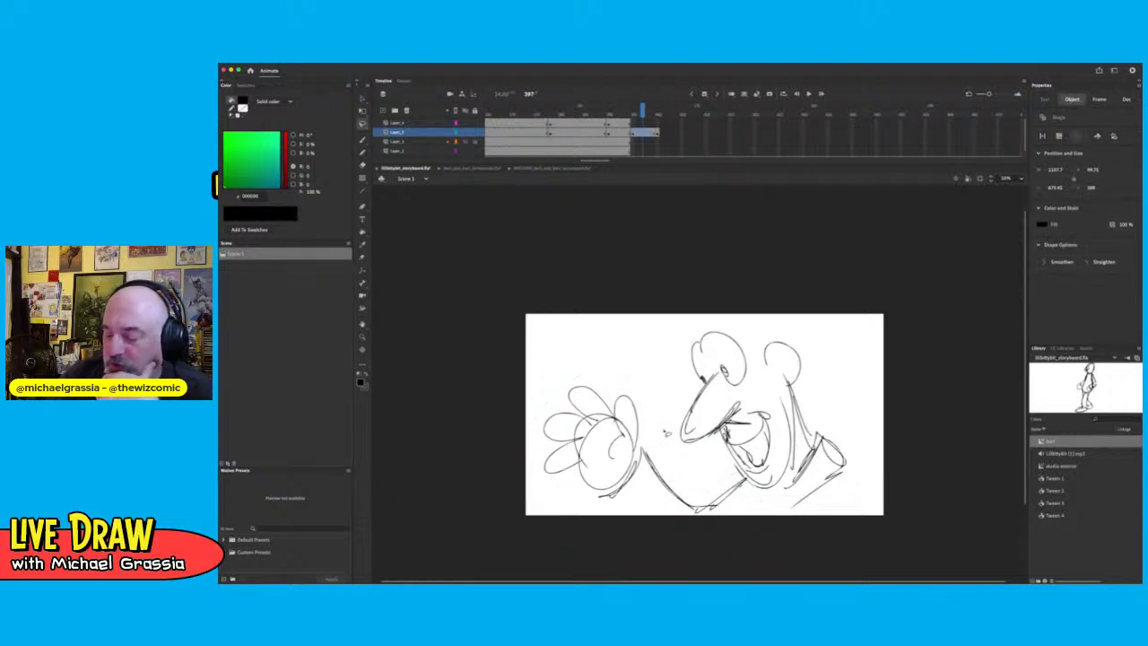
key(Delete)
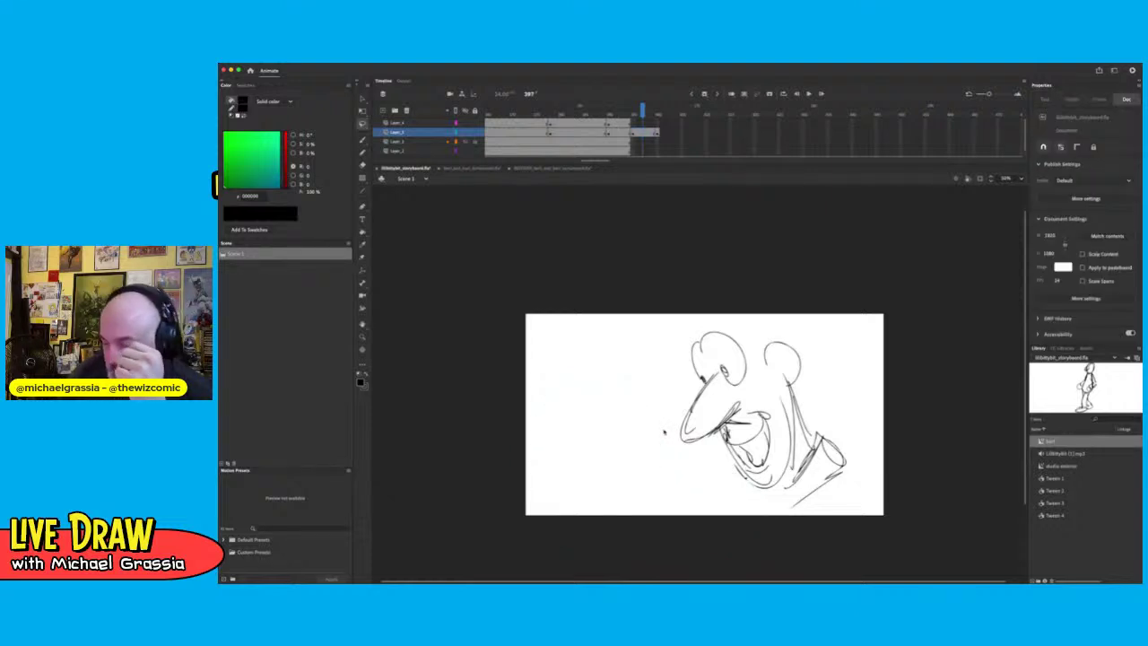
Check the cut around frame 394, and move the waving drawing's keyframe on the close-up layer to frame 405
mouse_move(644, 117)
mouse_down()
mouse_move(633, 117)
mouse_move(659, 119)
mouse_move(639, 120)
mouse_up()
key(comma)
key(comma)
key(comma)
key(comma)
key(comma)
key(comma)
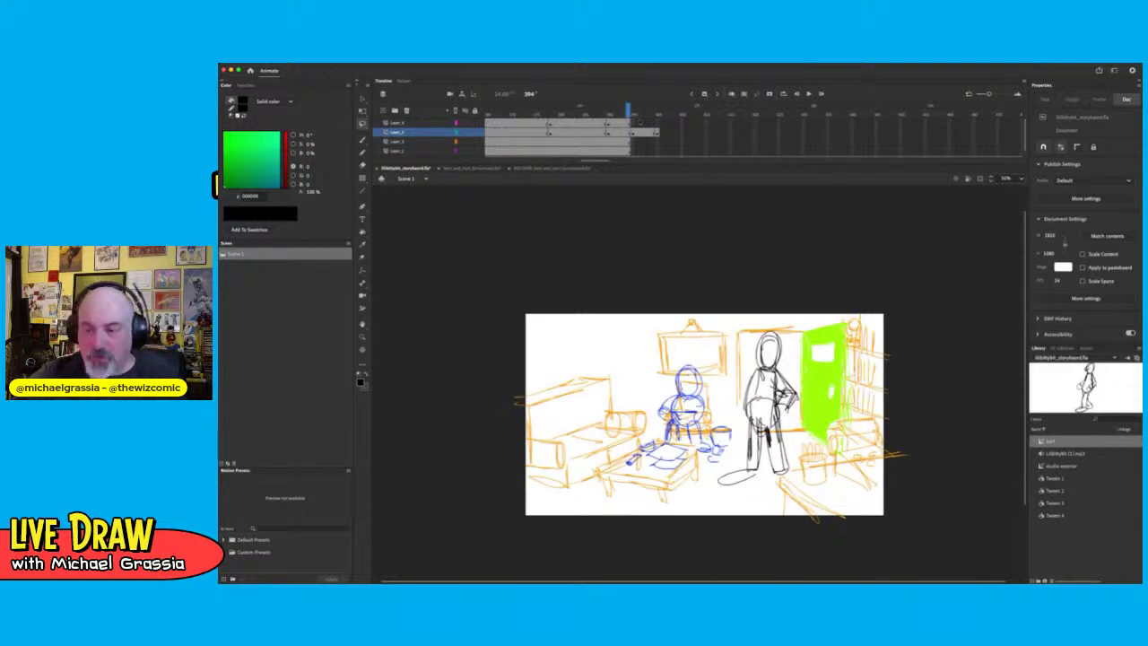
drag(630, 117, 692, 109)
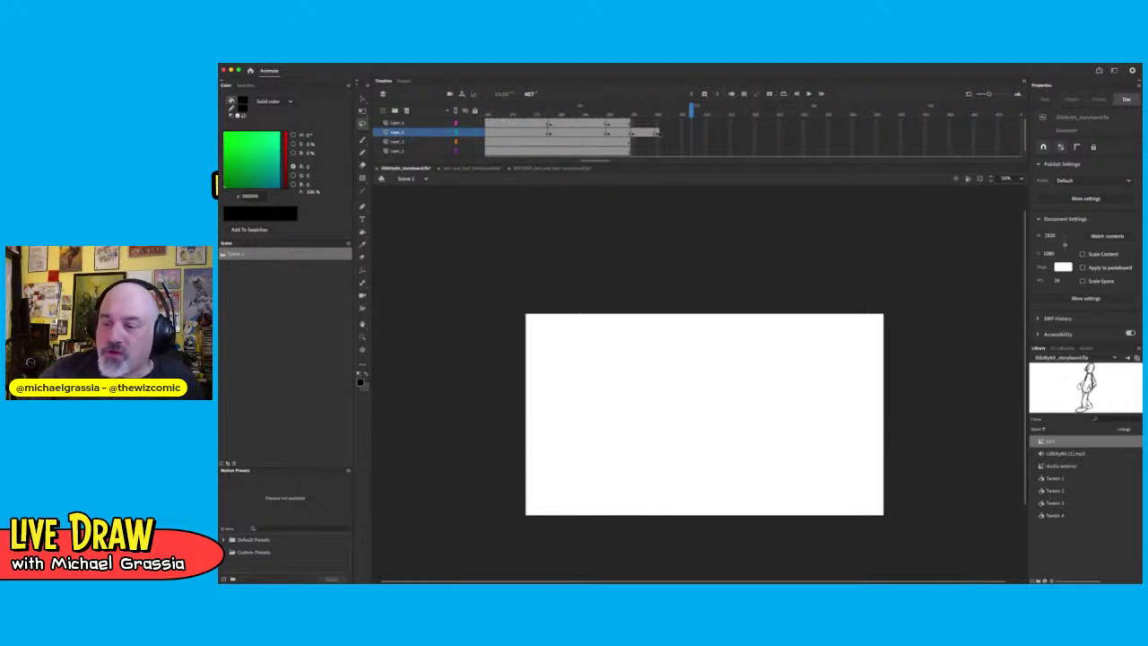
drag(663, 133, 681, 134)
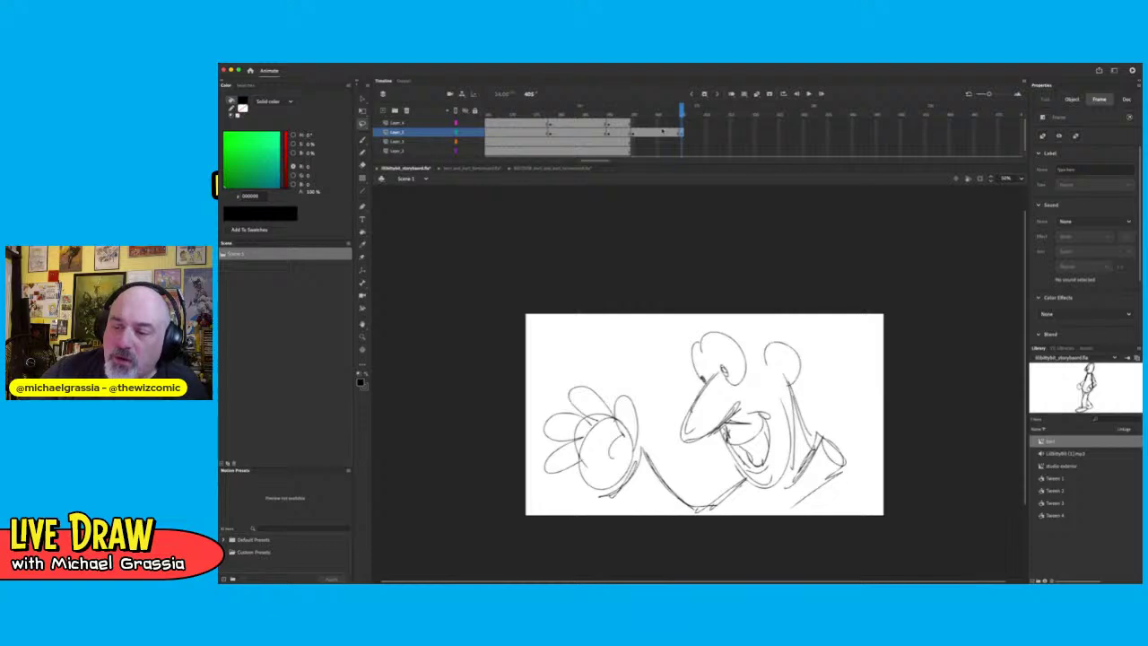
click(659, 133)
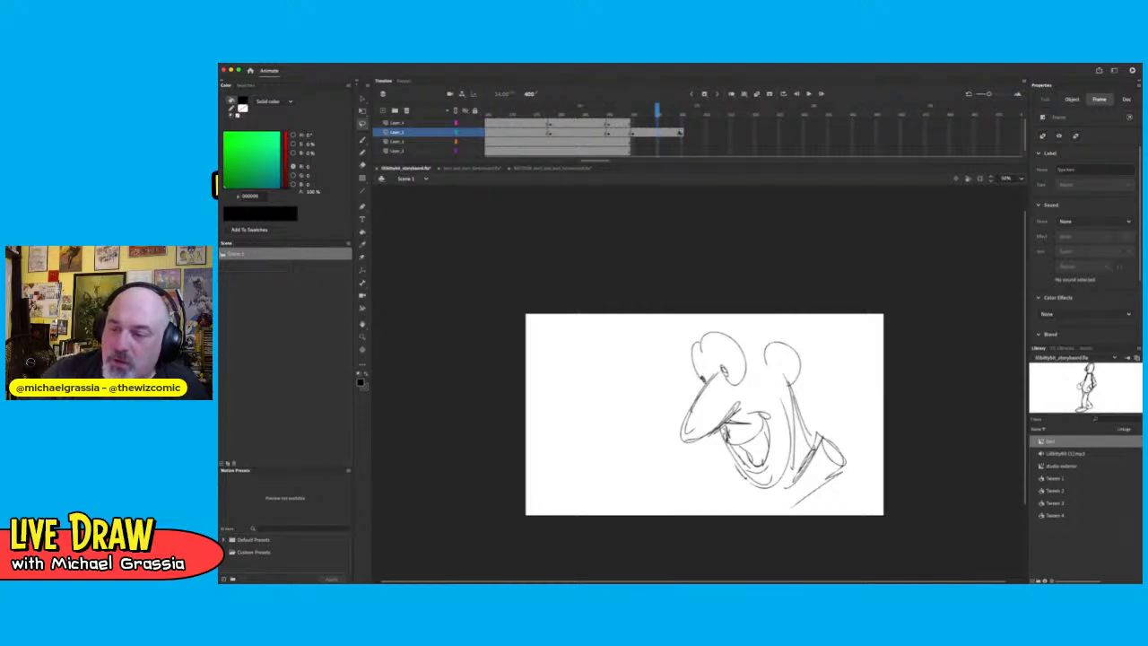
Try placing a copy of the frame 405 waving drawing at frame 400, and undo it
click(682, 132)
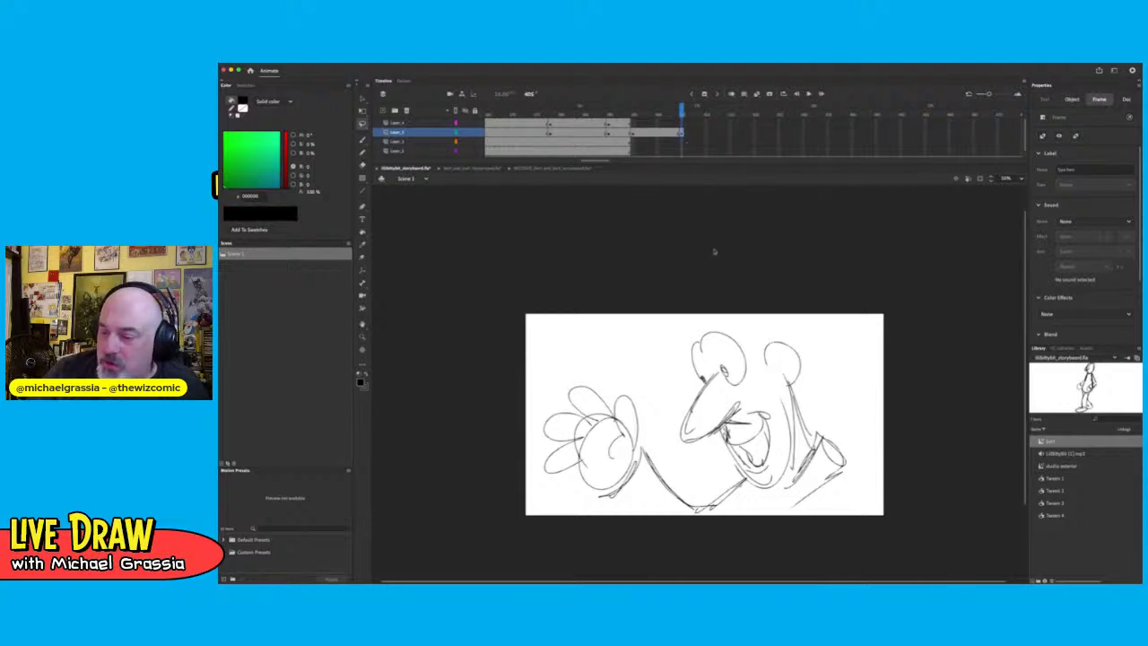
click(658, 133)
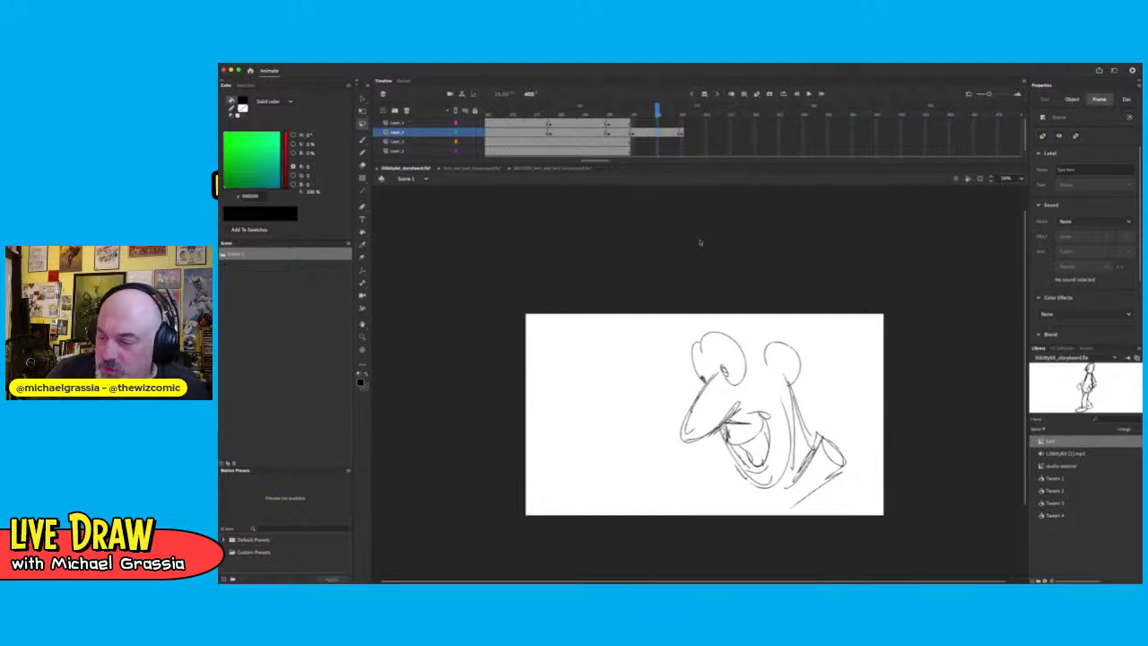
key(super+z)
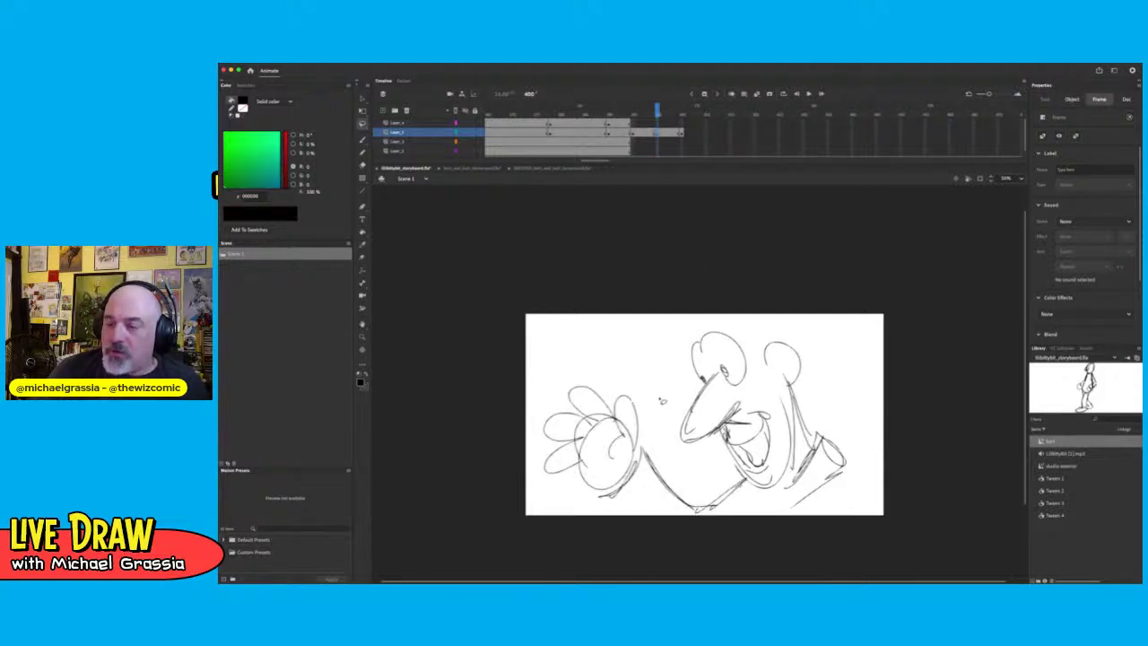
click(362, 110)
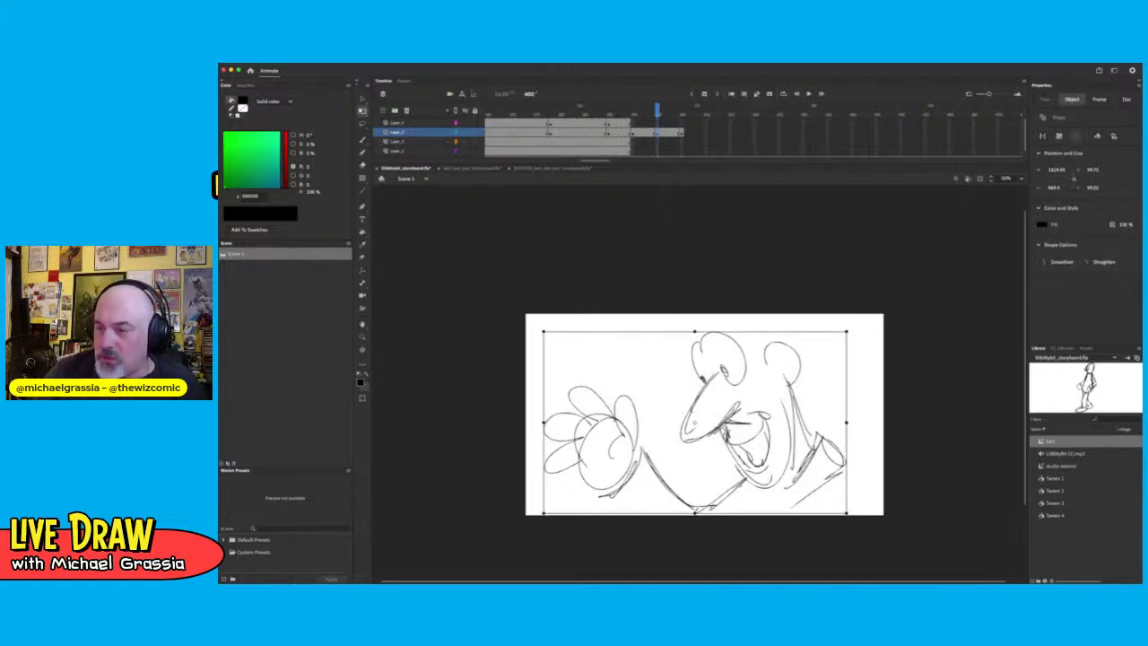
click(659, 133)
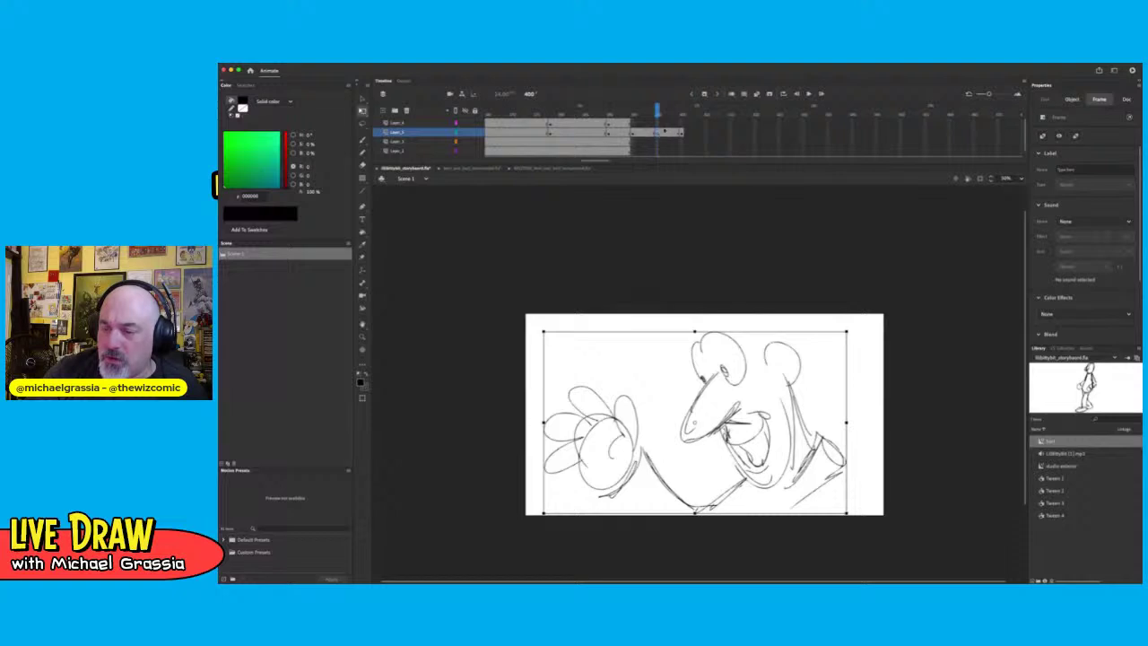
click(681, 132)
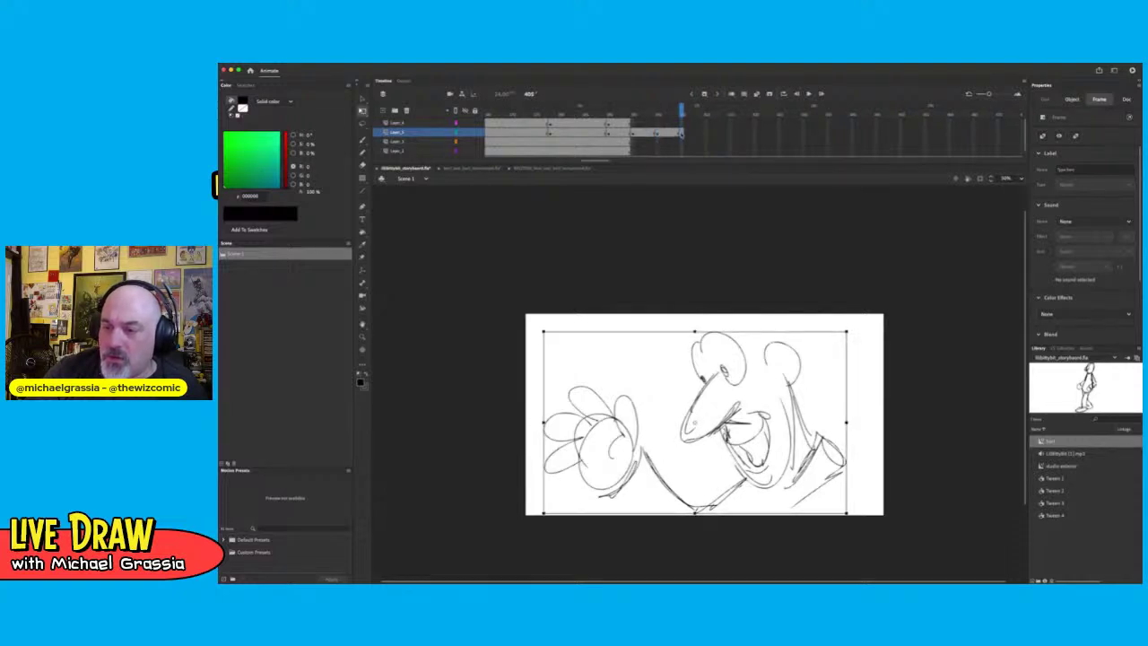
key(super+z)
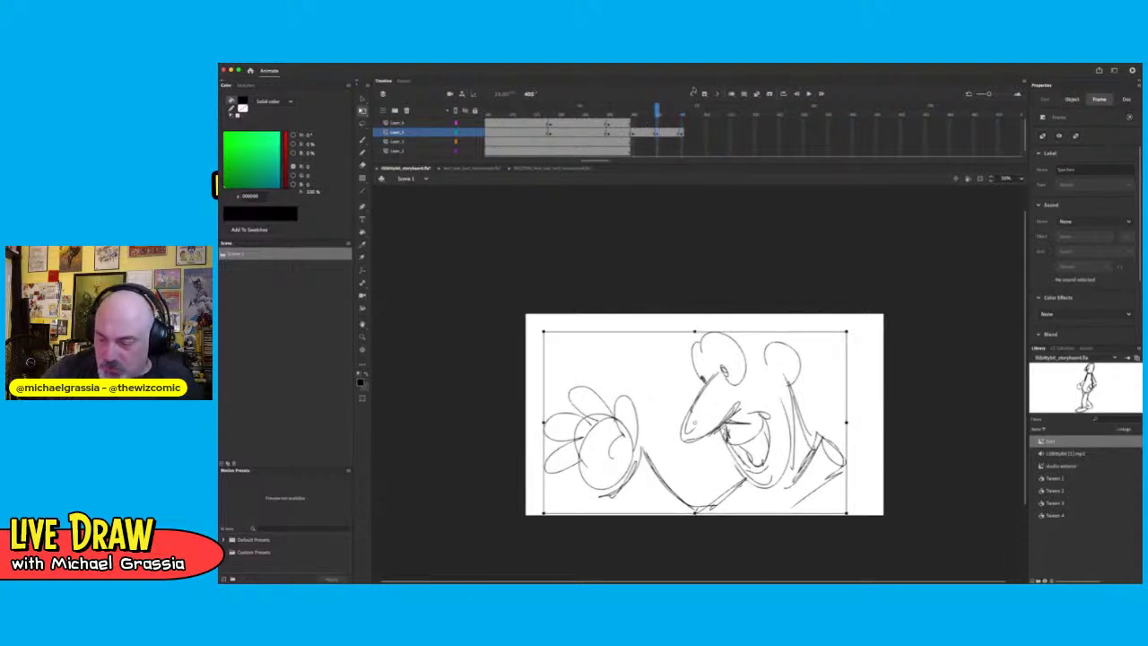
key(super+z)
key(super+z)
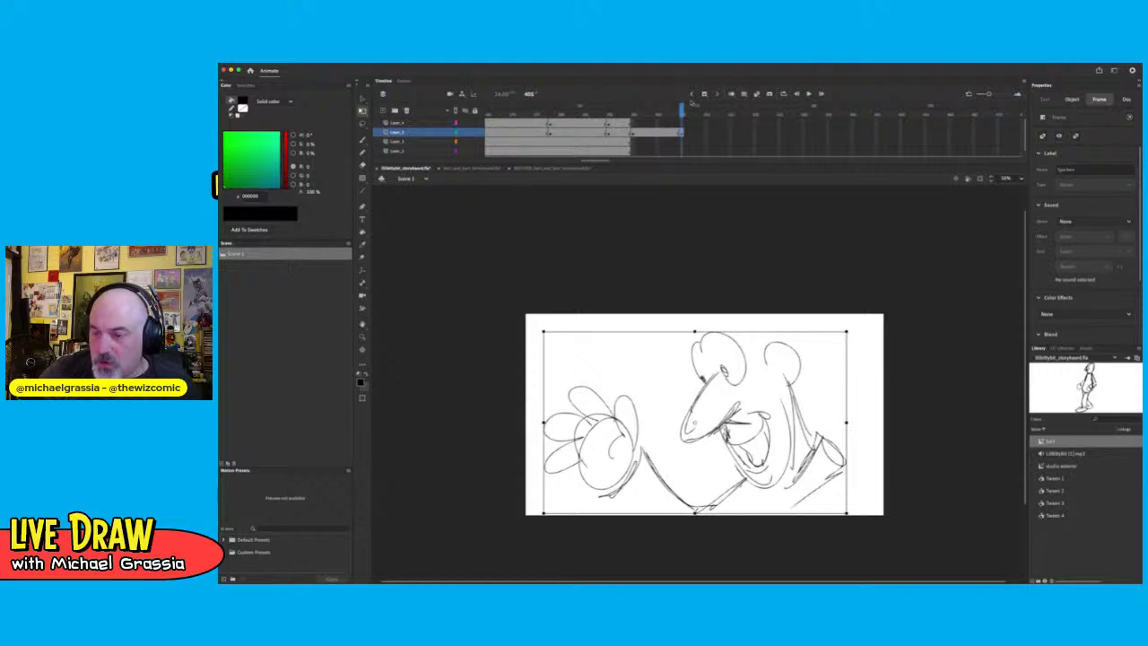
Insert one extra frame at frame 401 on the close-up layer to lengthen the hold without the hand
drag(682, 113, 664, 111)
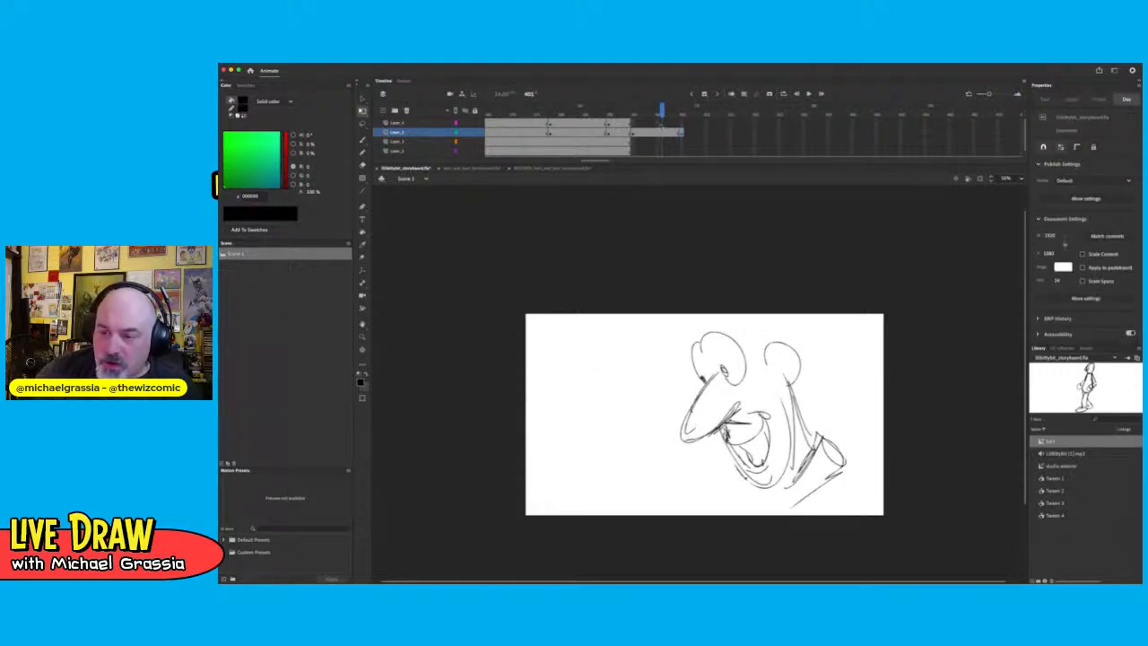
click(661, 132)
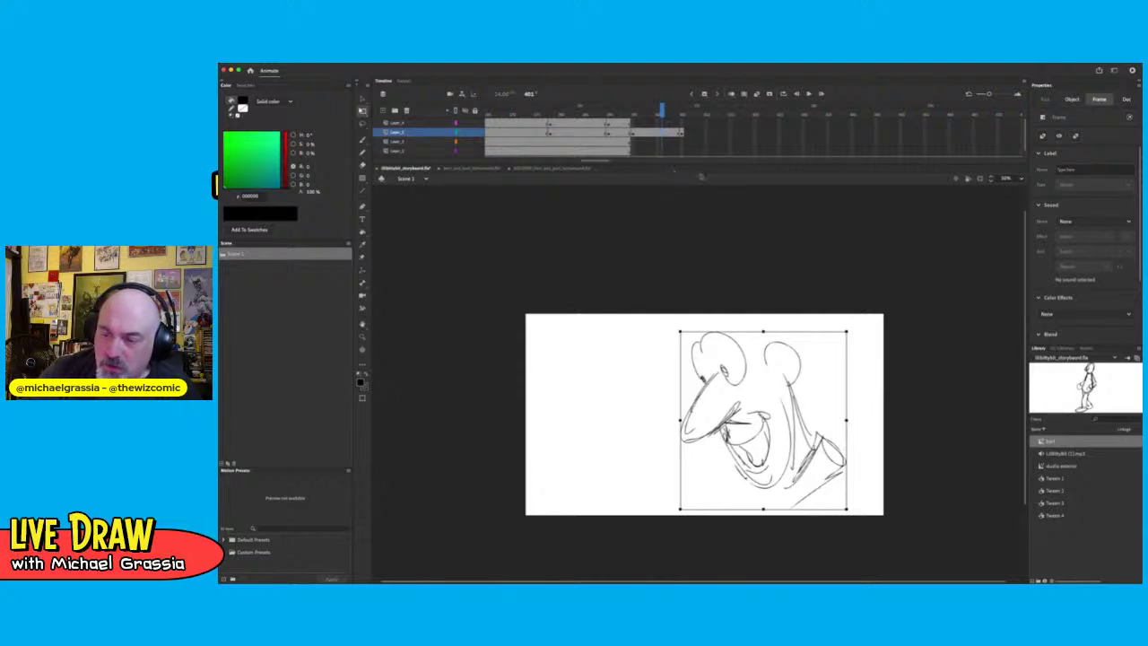
key(F5)
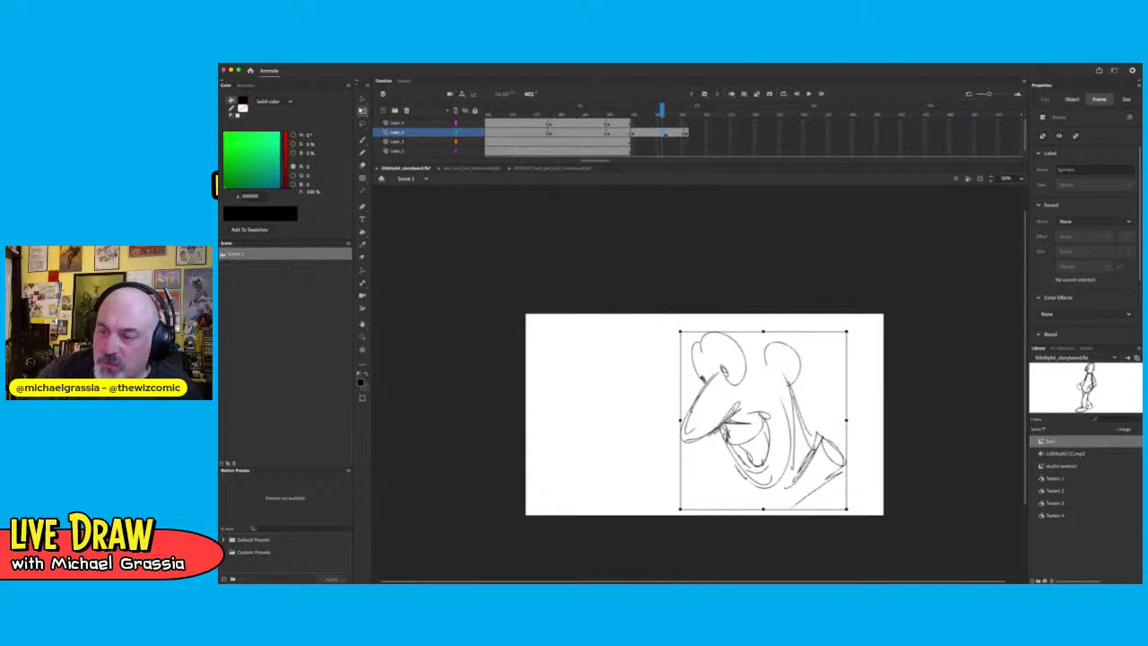
click(662, 122)
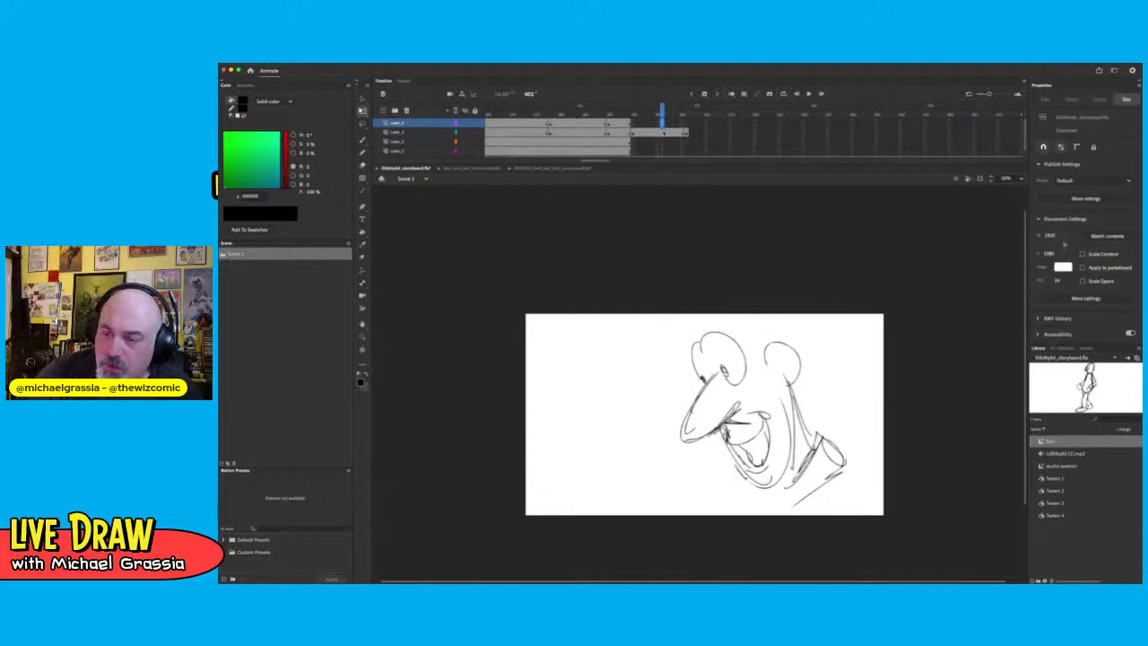
key(F6)
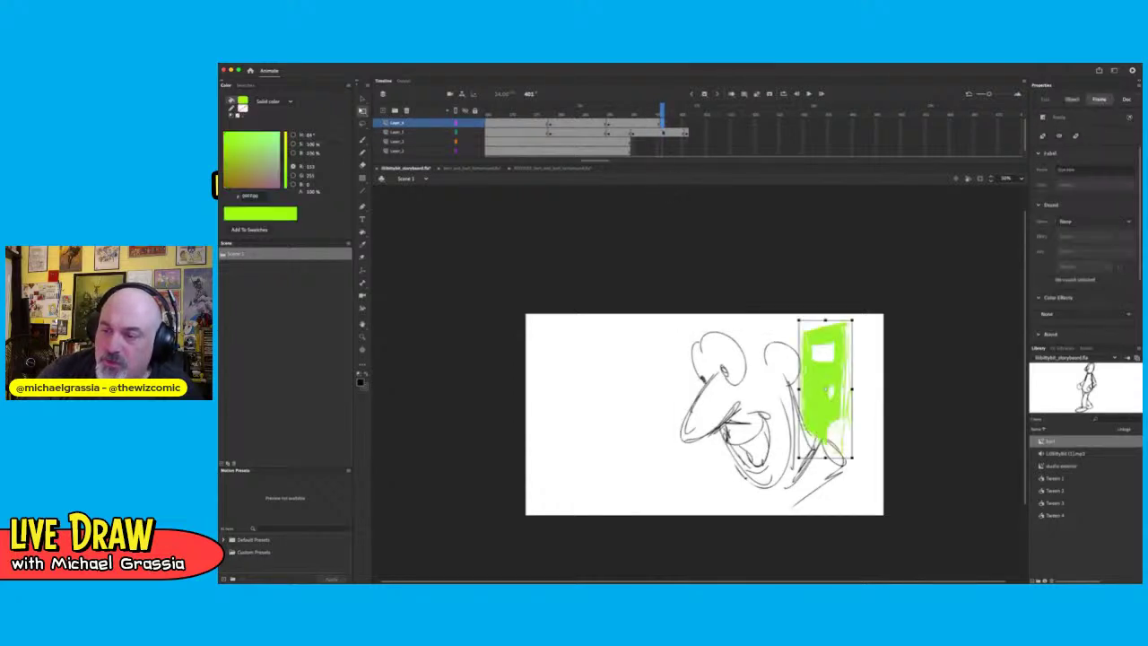
key(ctrl+z)
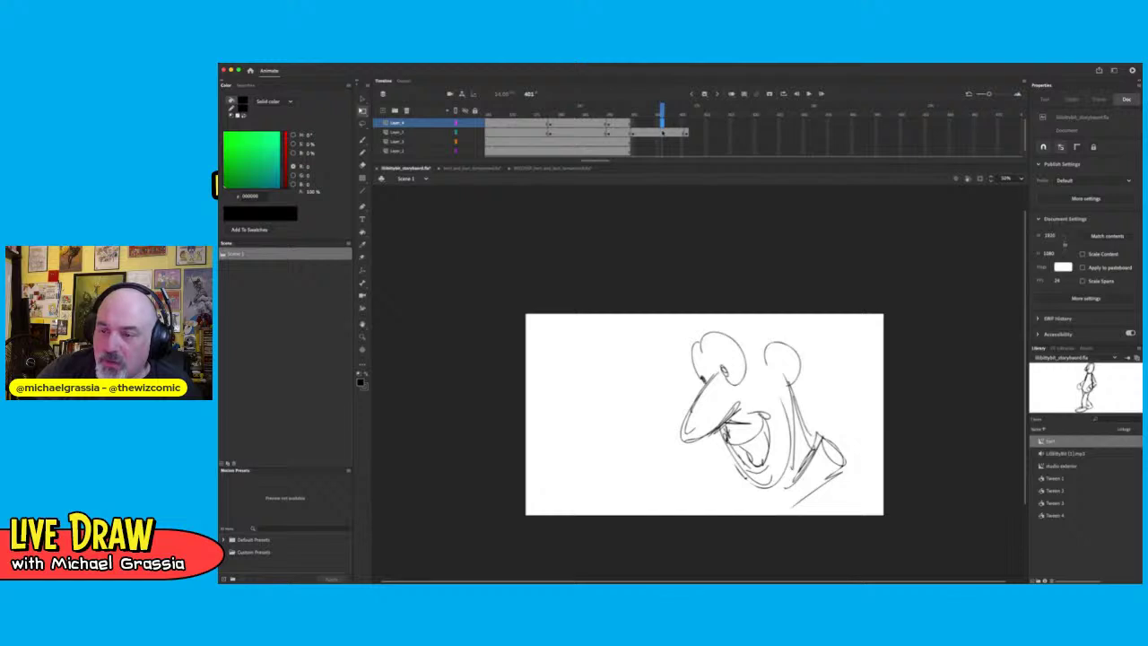
Insert a keyframe at frame 401 on the close-up layer, paste the hand and arm, and move them beside the face
click(663, 133)
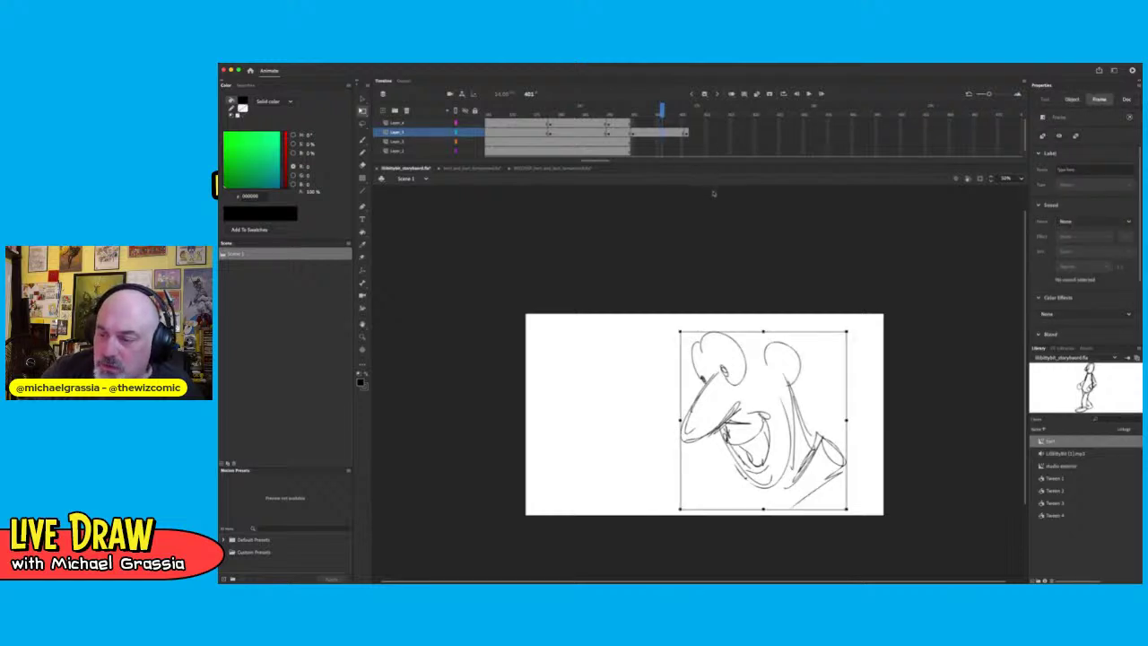
mouse_move(663, 117)
mouse_down()
mouse_move(652, 116)
mouse_move(662, 114)
mouse_up()
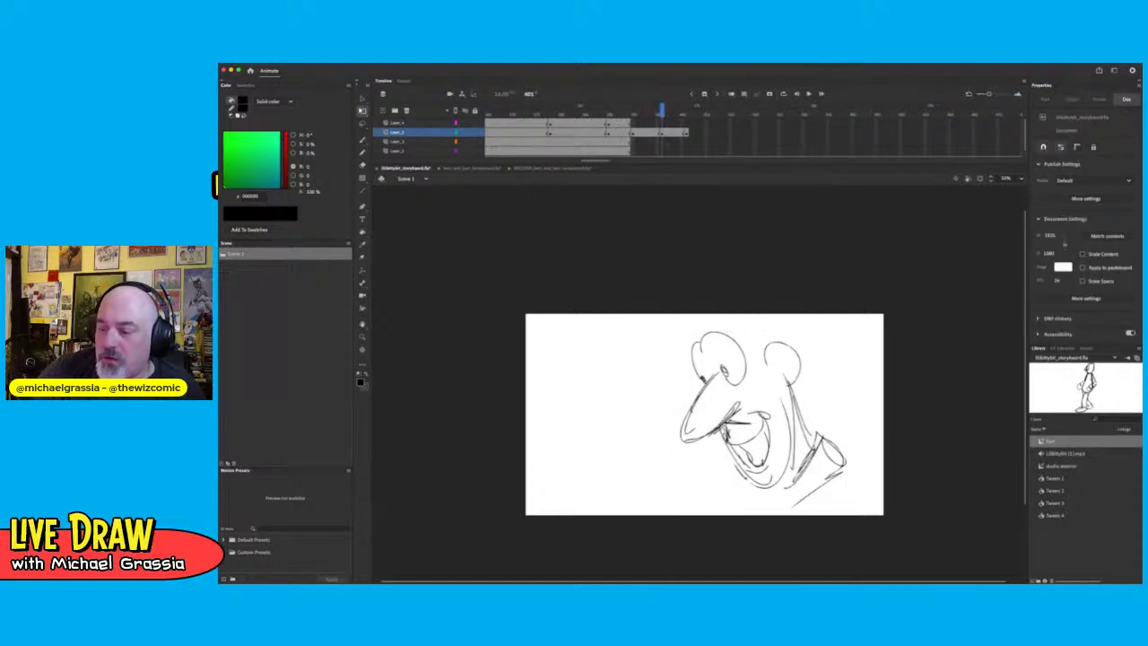
click(663, 135)
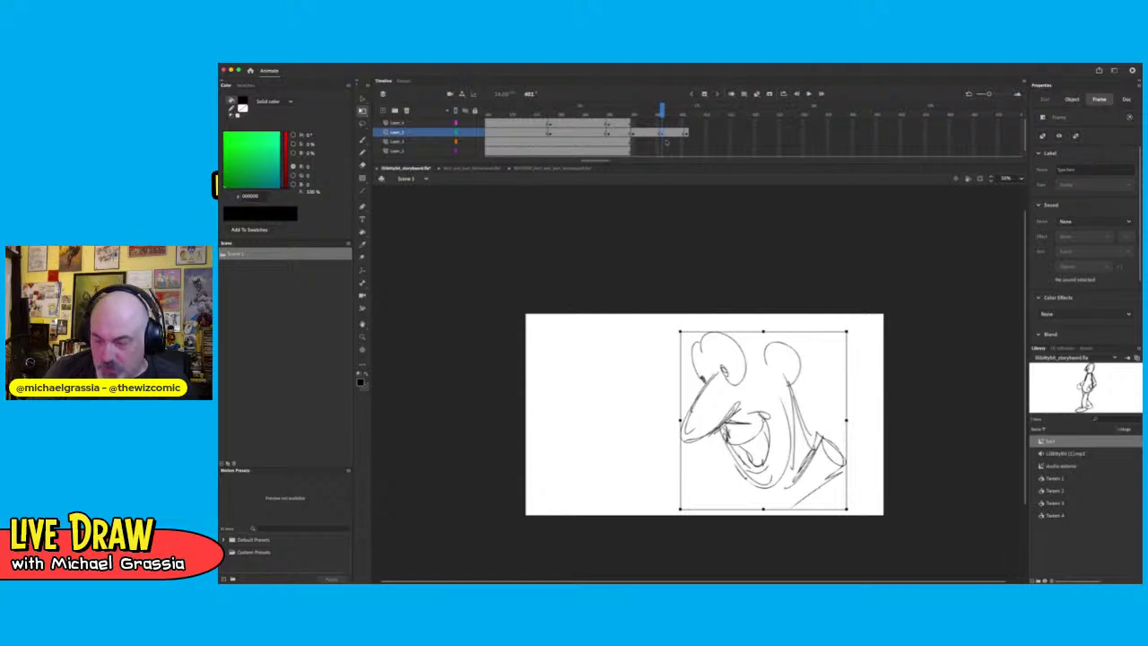
key(super+v)
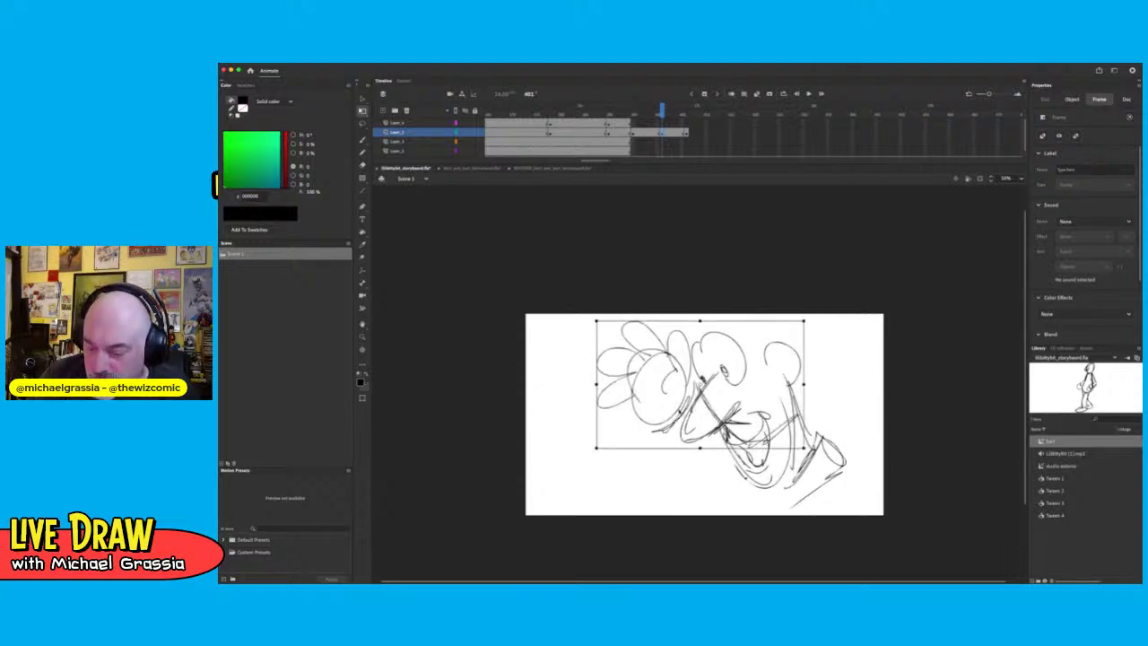
mouse_move(679, 411)
mouse_down()
mouse_move(646, 558)
mouse_move(618, 485)
mouse_move(625, 465)
mouse_move(637, 481)
mouse_up()
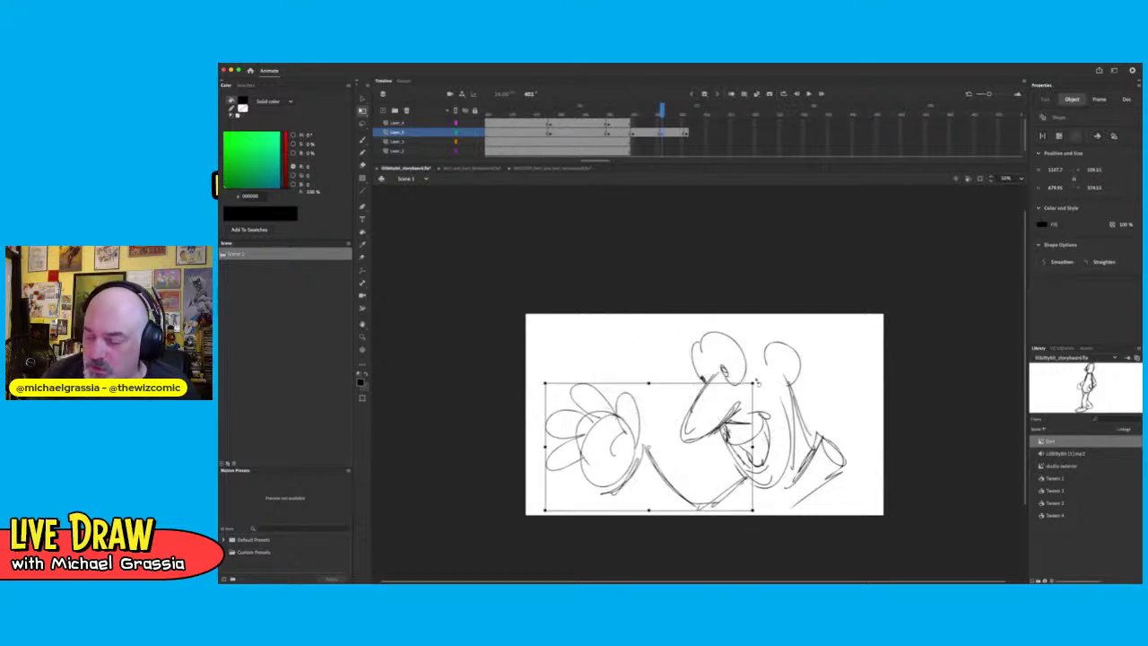
Rotate the pasted arm at frame 401 about its shoulder end so the hand swings down below the stage
drag(759, 383, 755, 389)
key(ctrl+z)
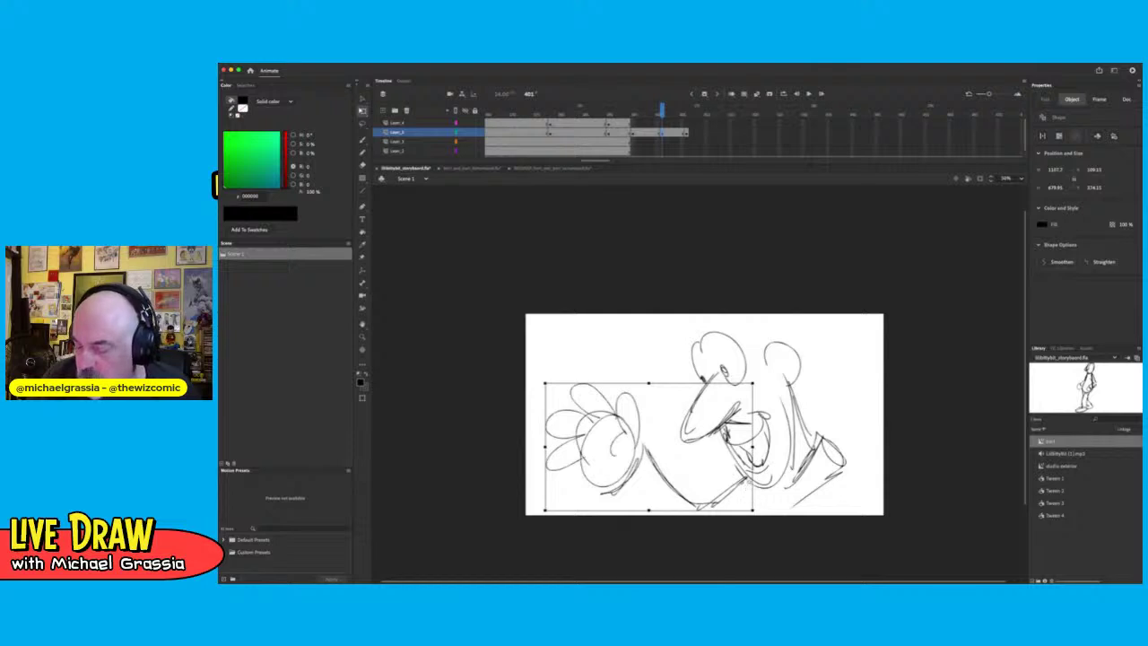
drag(761, 386, 752, 372)
drag(702, 400, 681, 416)
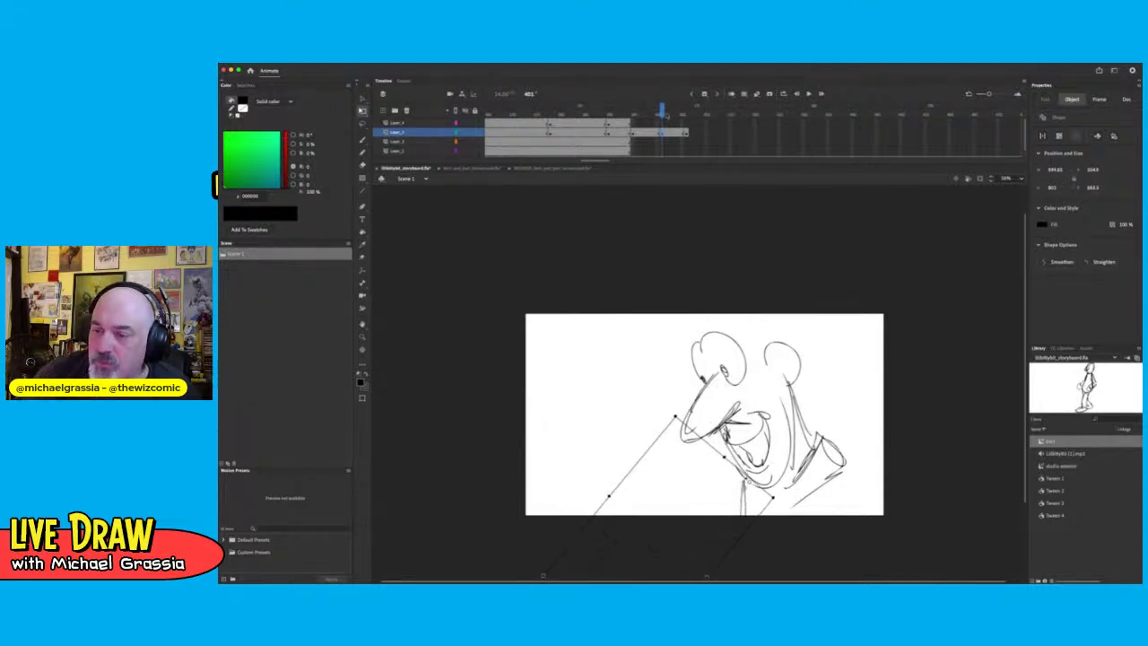
Try a classic tween from the lowered arm at frame 401 to the waving drawing at frame 406, and undo it
drag(663, 112, 686, 112)
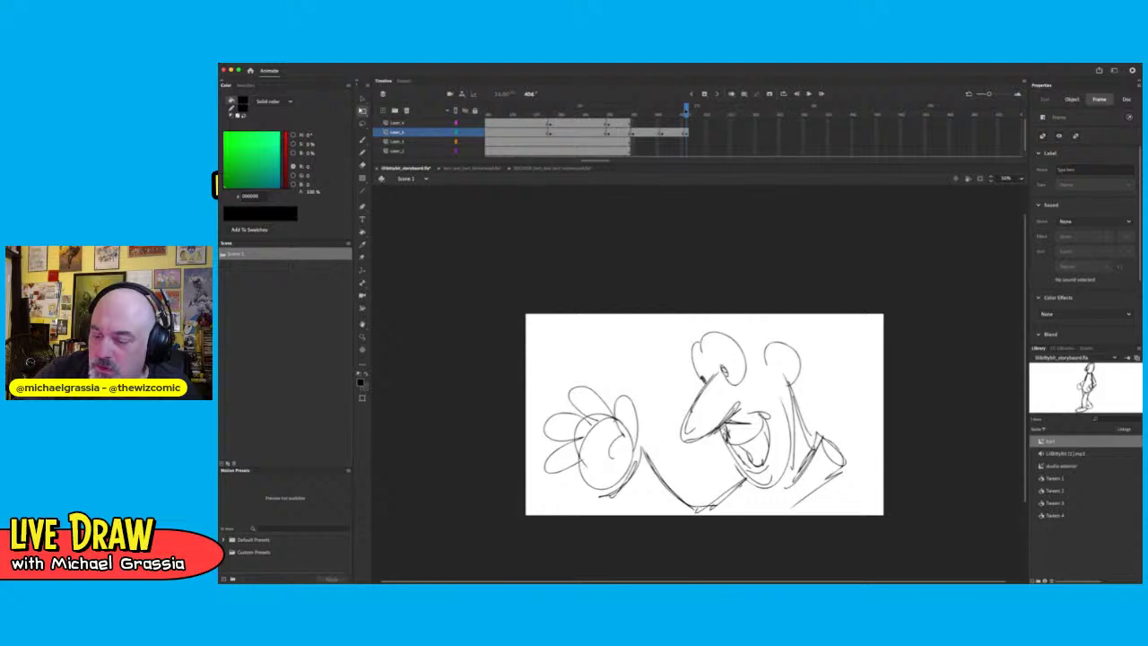
click(672, 132)
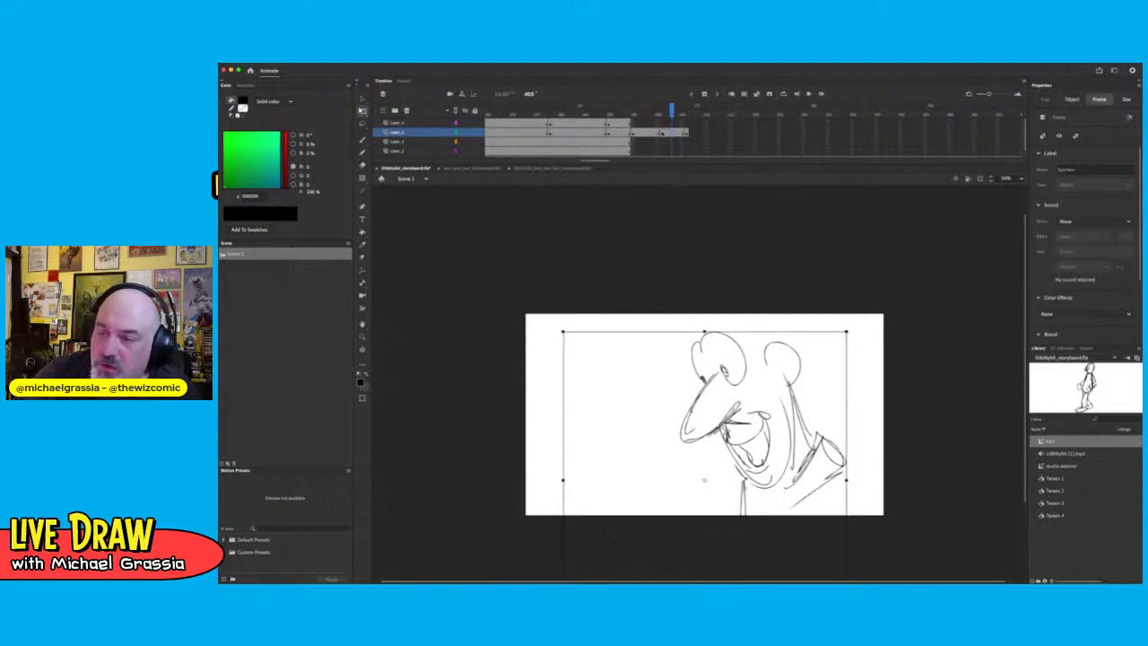
click(663, 132)
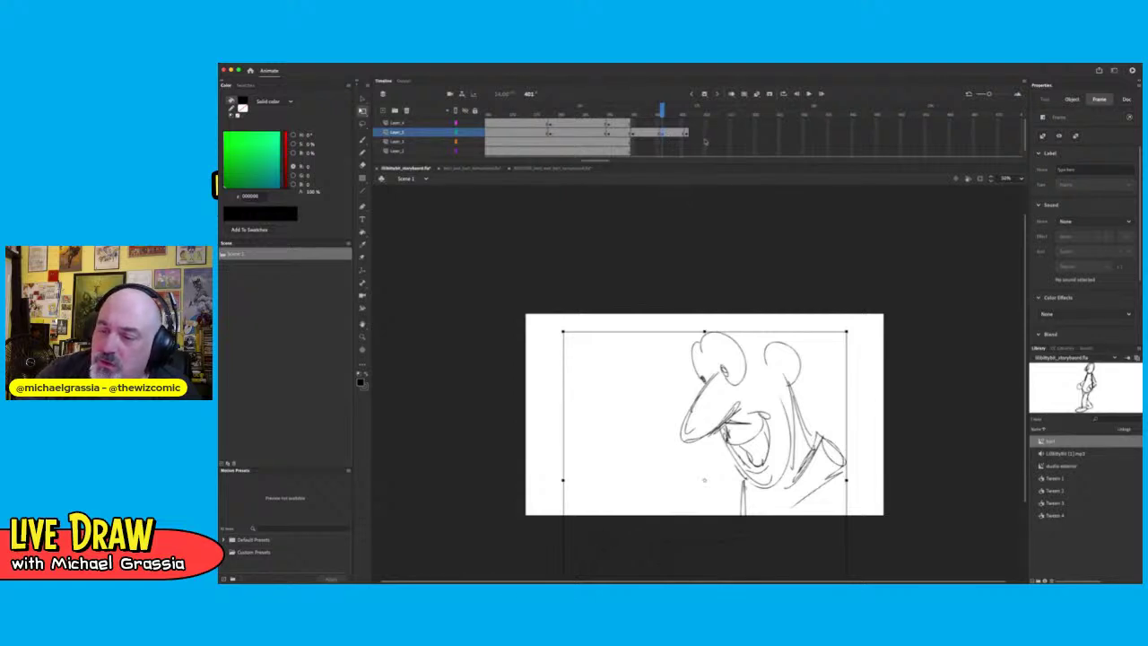
key(F3)
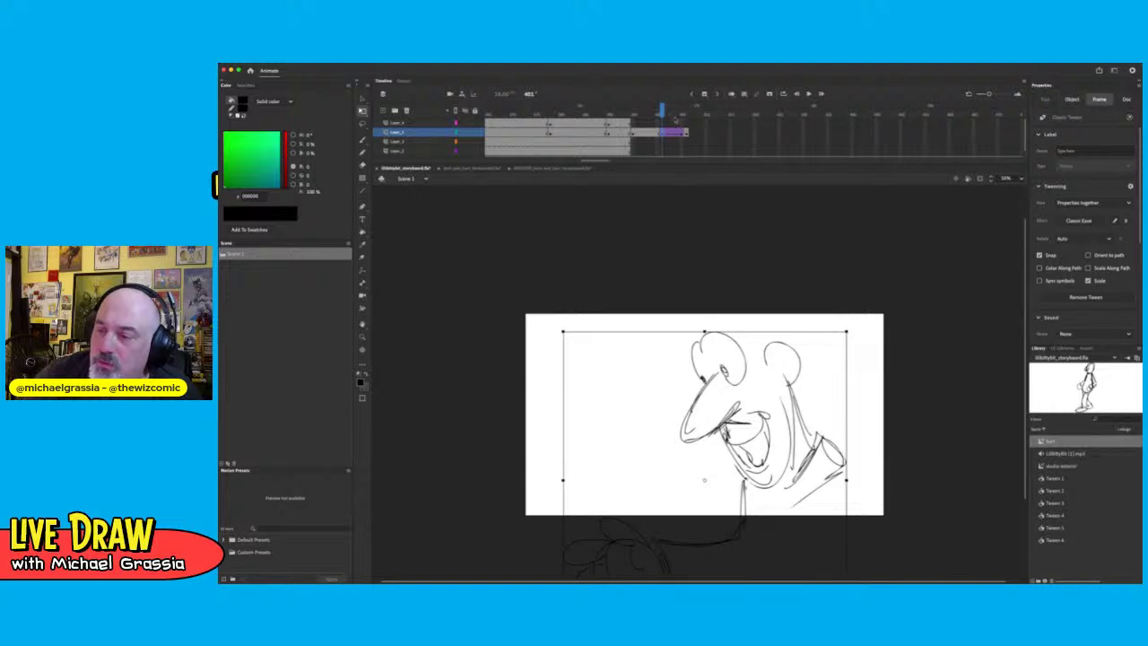
drag(662, 111, 685, 112)
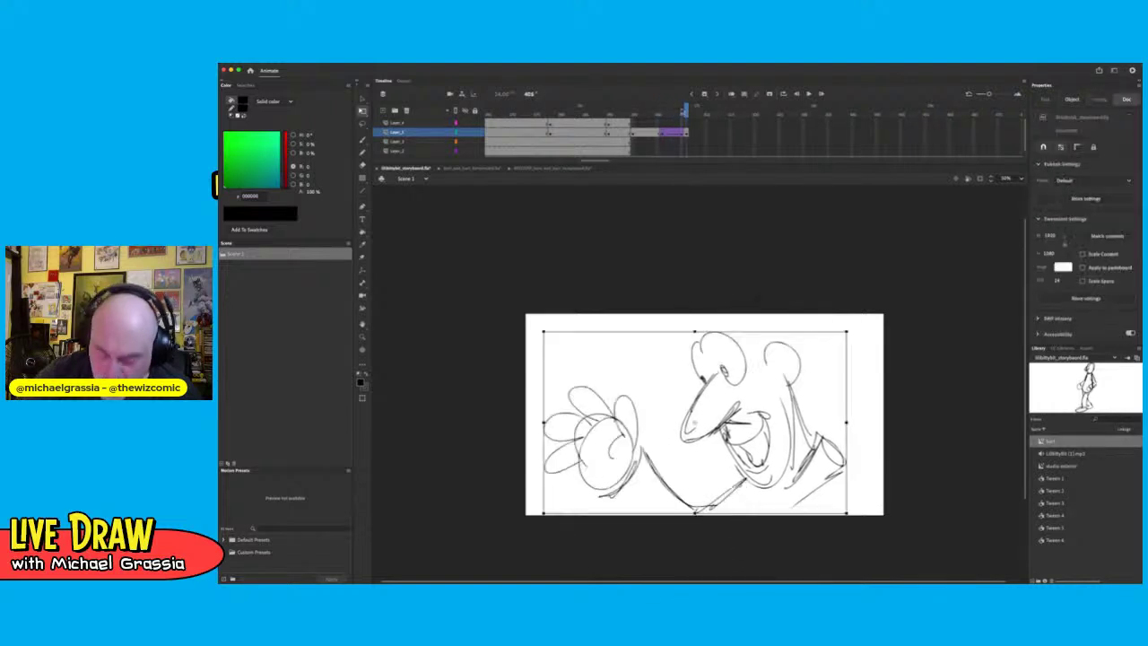
key(super+z)
key(super+z)
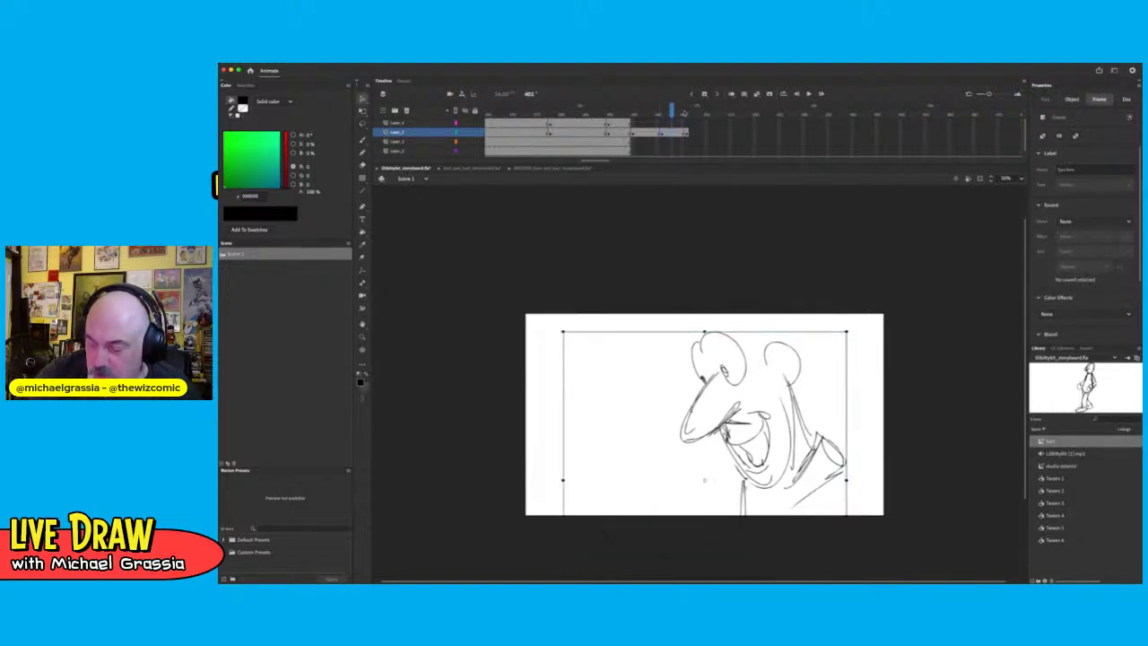
Lasso the lowered arm at frame 405 and rotate it up so the hand comes back onto the stage beside the face
key(q)
click(683, 132)
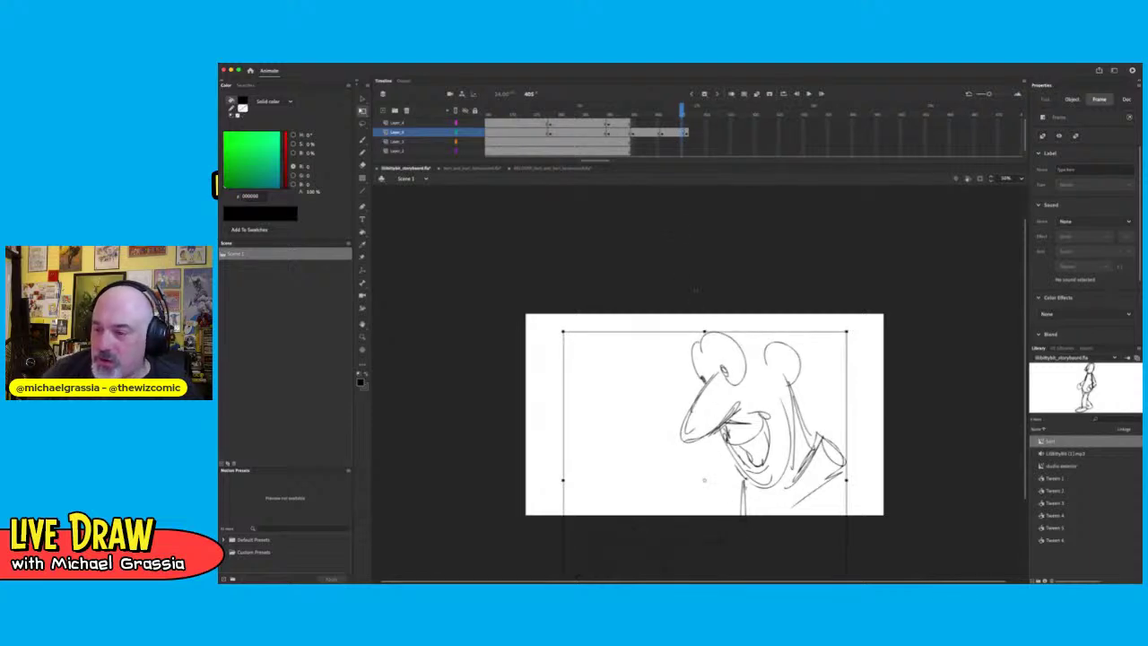
click(668, 132)
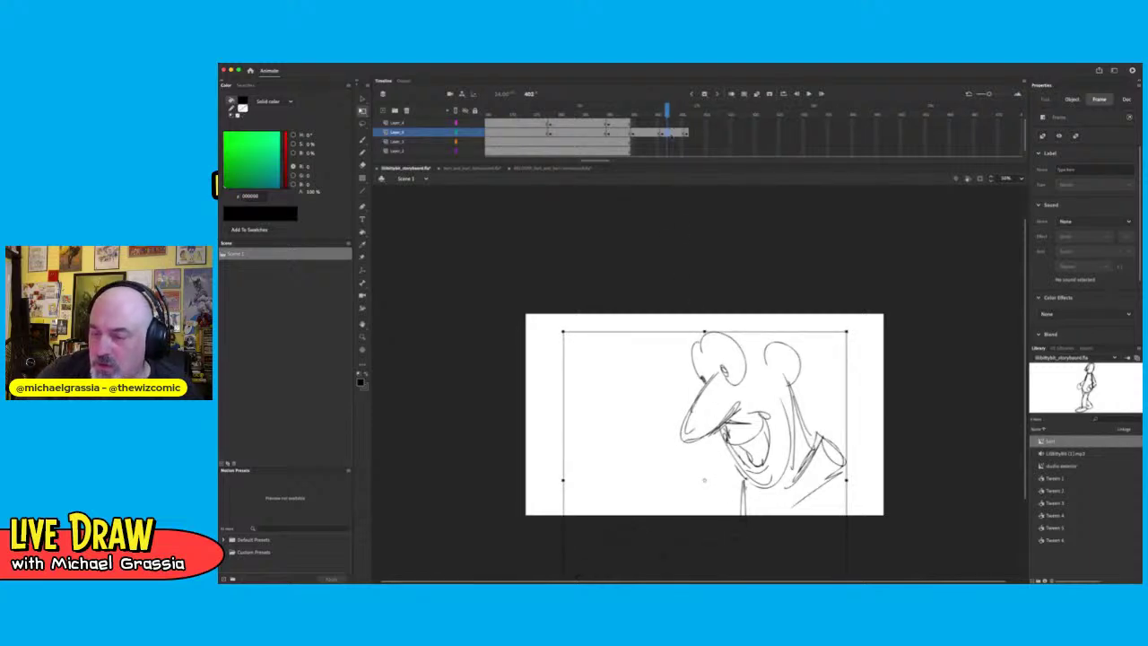
key(comma)
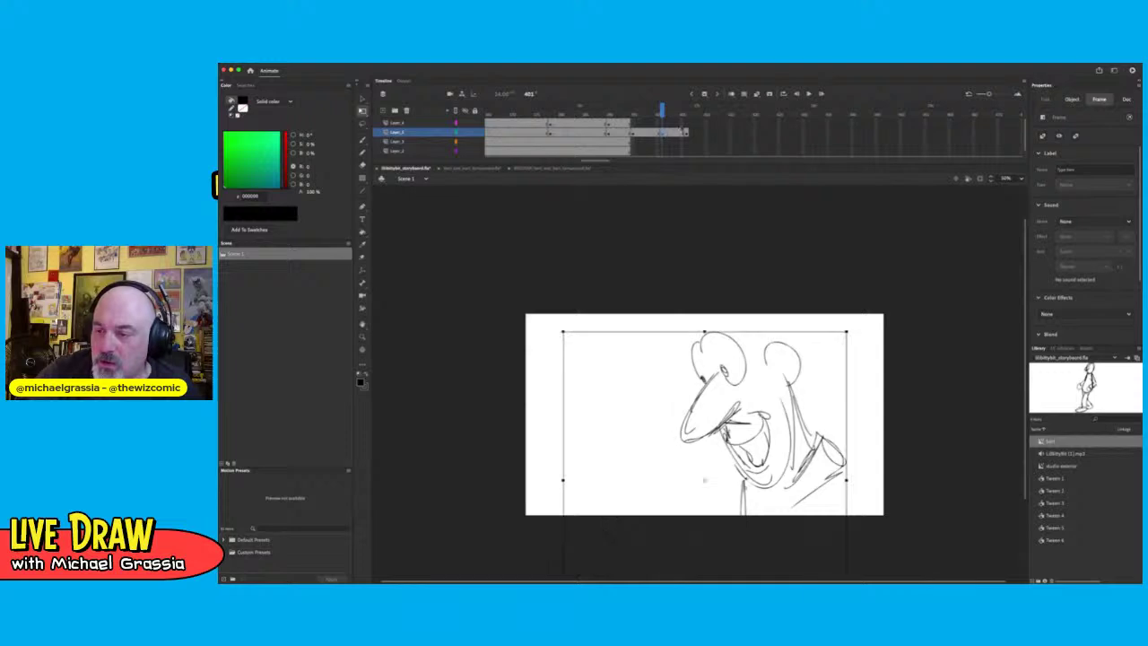
click(683, 133)
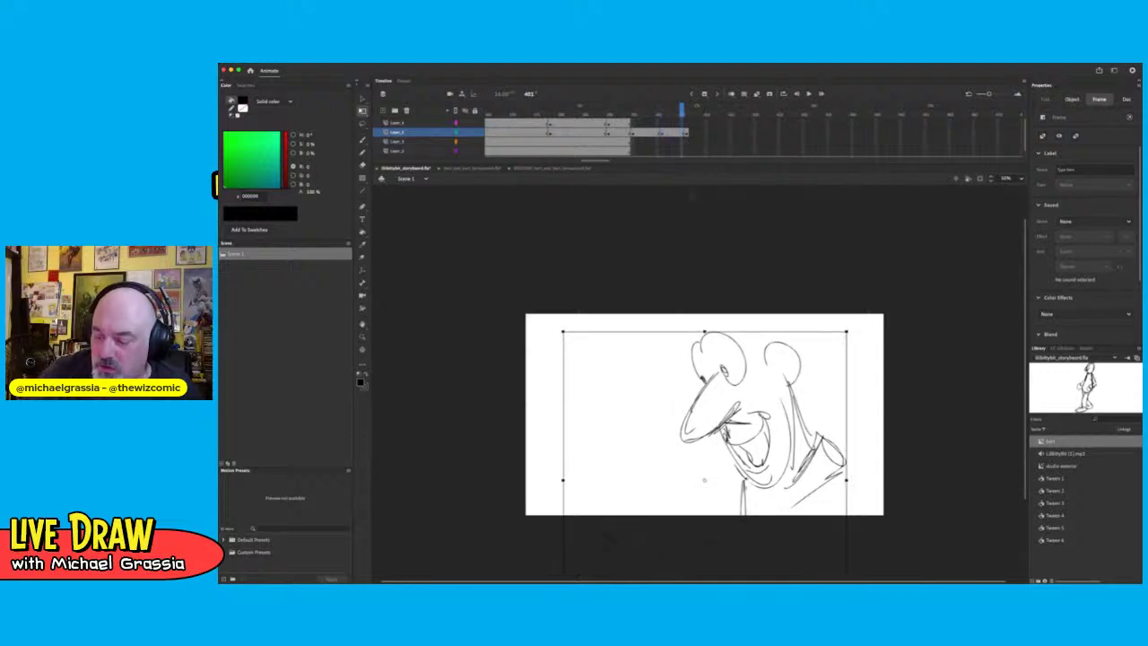
click(855, 418)
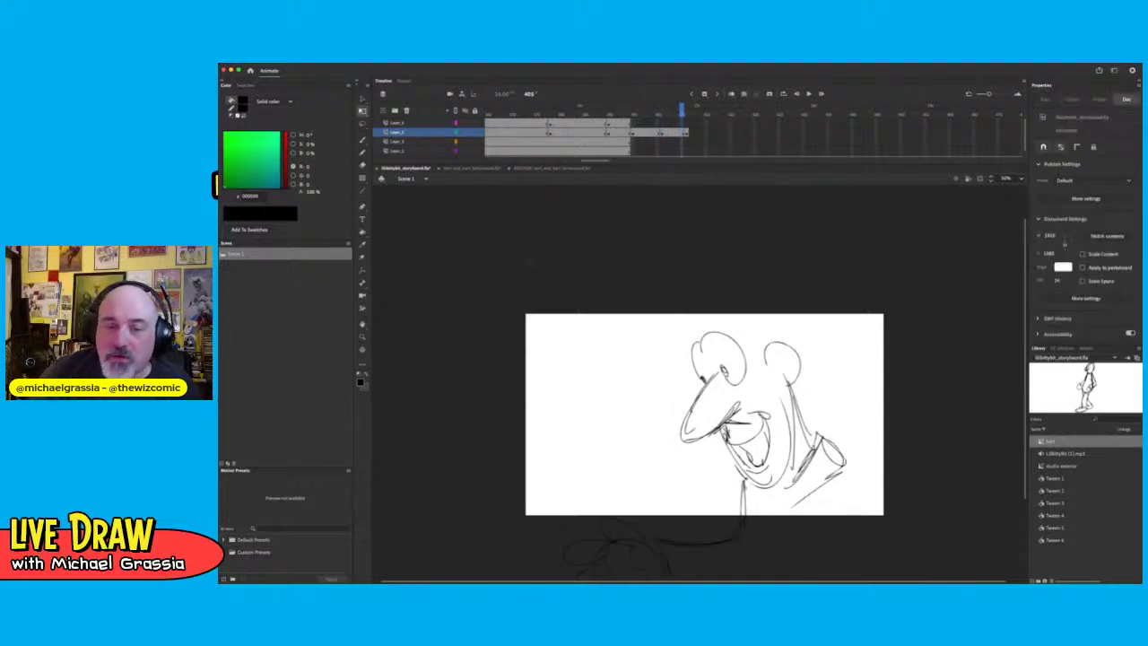
drag(741, 478, 819, 570)
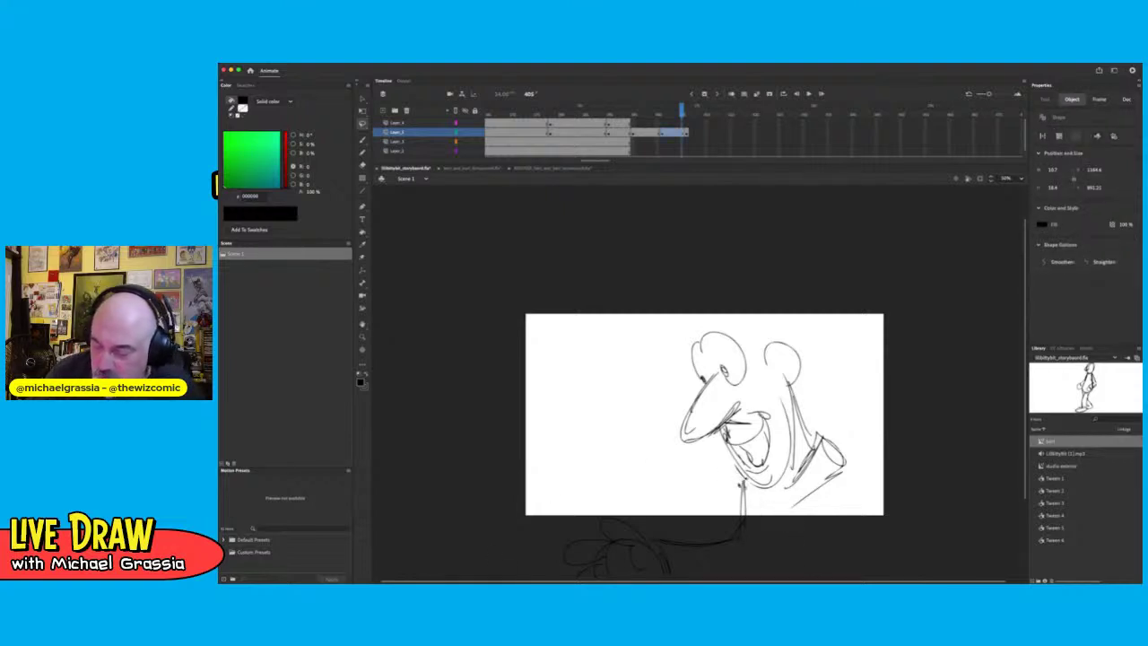
key(super+minus)
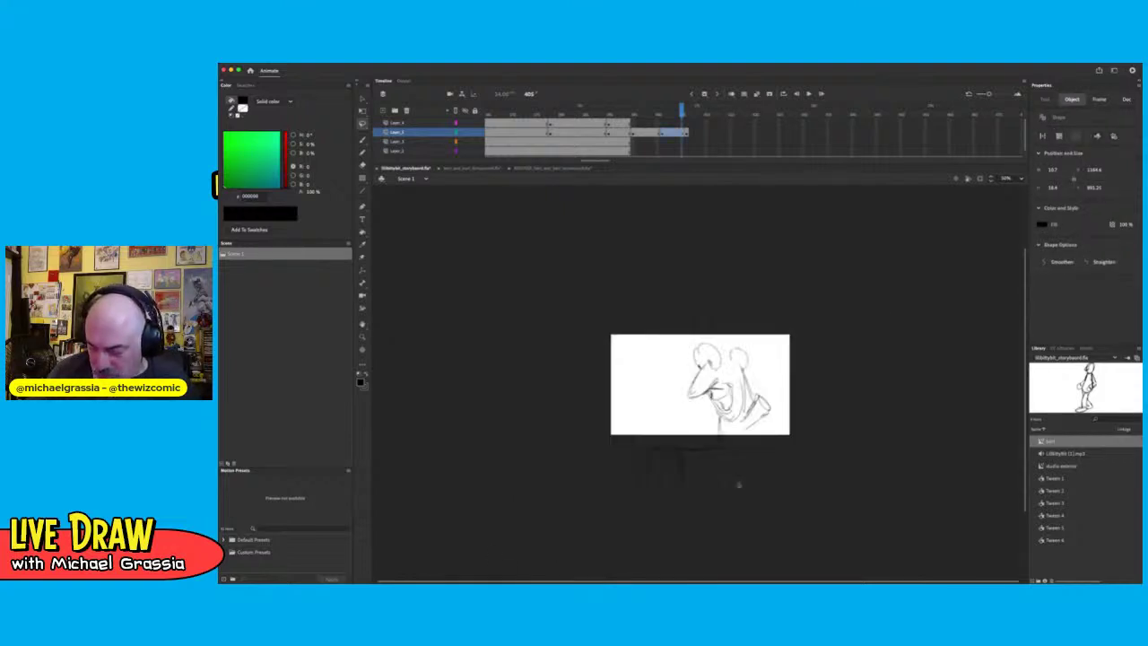
mouse_move(725, 422)
mouse_down()
mouse_move(723, 514)
mouse_move(612, 503)
mouse_move(682, 424)
mouse_move(724, 419)
mouse_up()
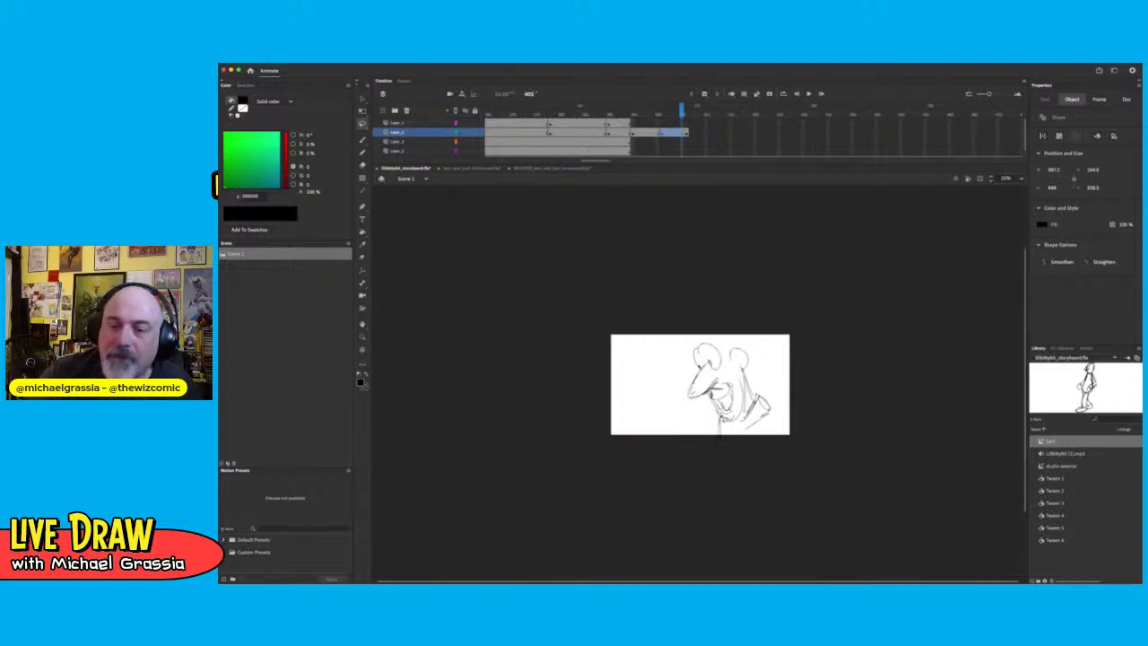
click(362, 111)
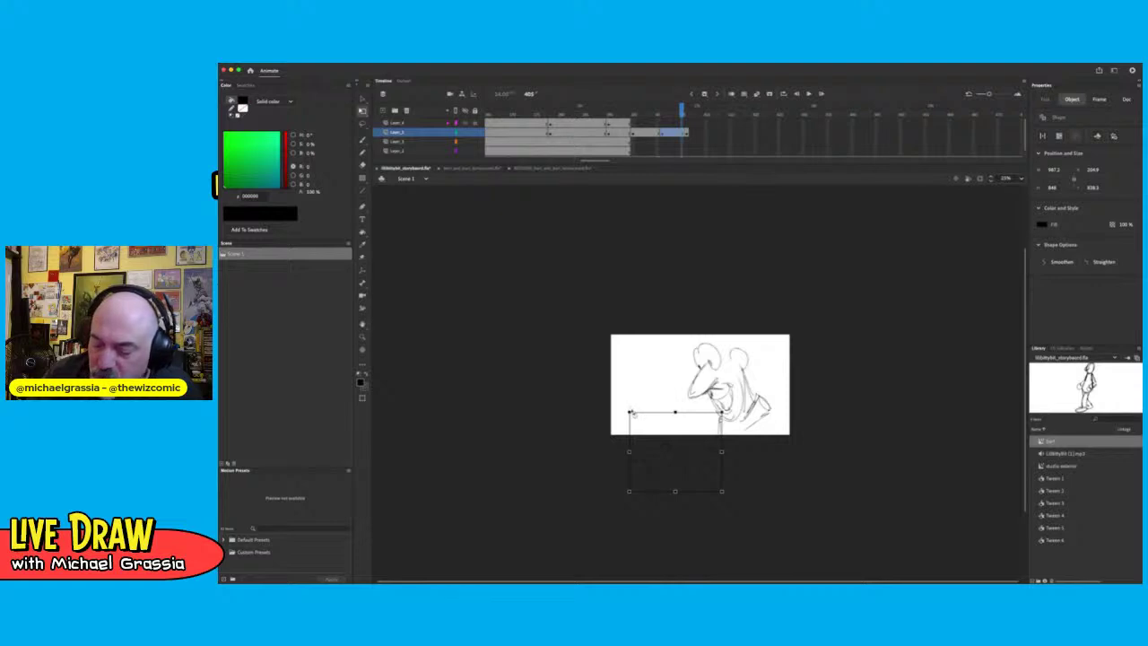
mouse_move(631, 411)
mouse_down()
mouse_move(633, 377)
mouse_move(668, 325)
mouse_up()
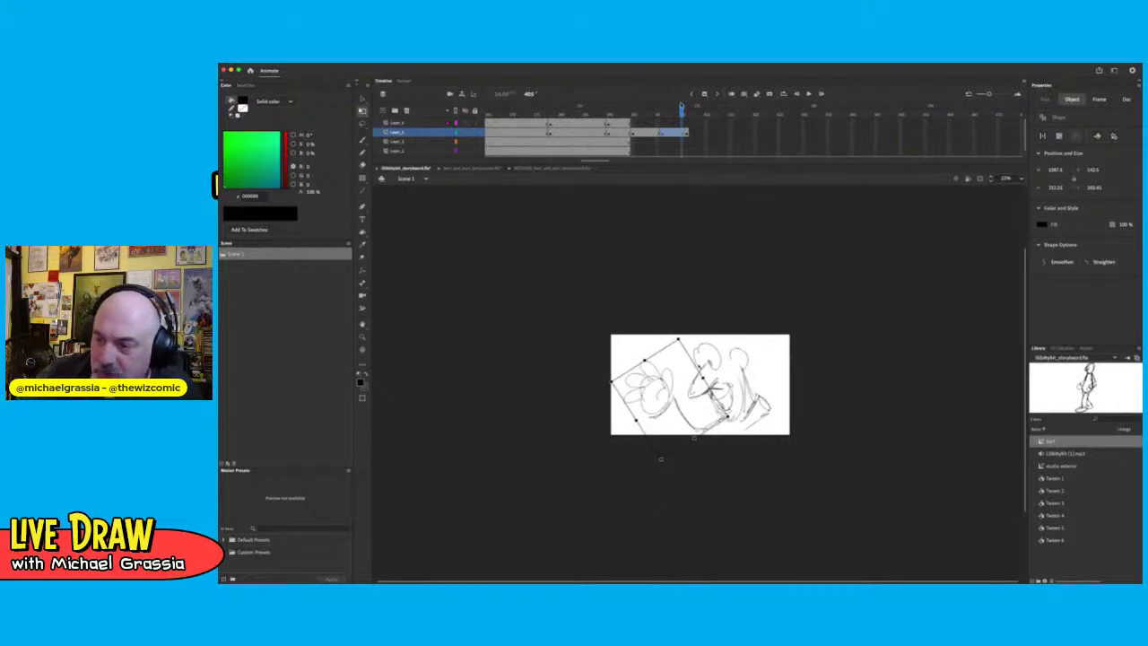
Step back and forth through the frames up to frame 406 to check how the rotated arm leads into the waving drawing
drag(682, 107, 686, 107)
key(comma)
key(period)
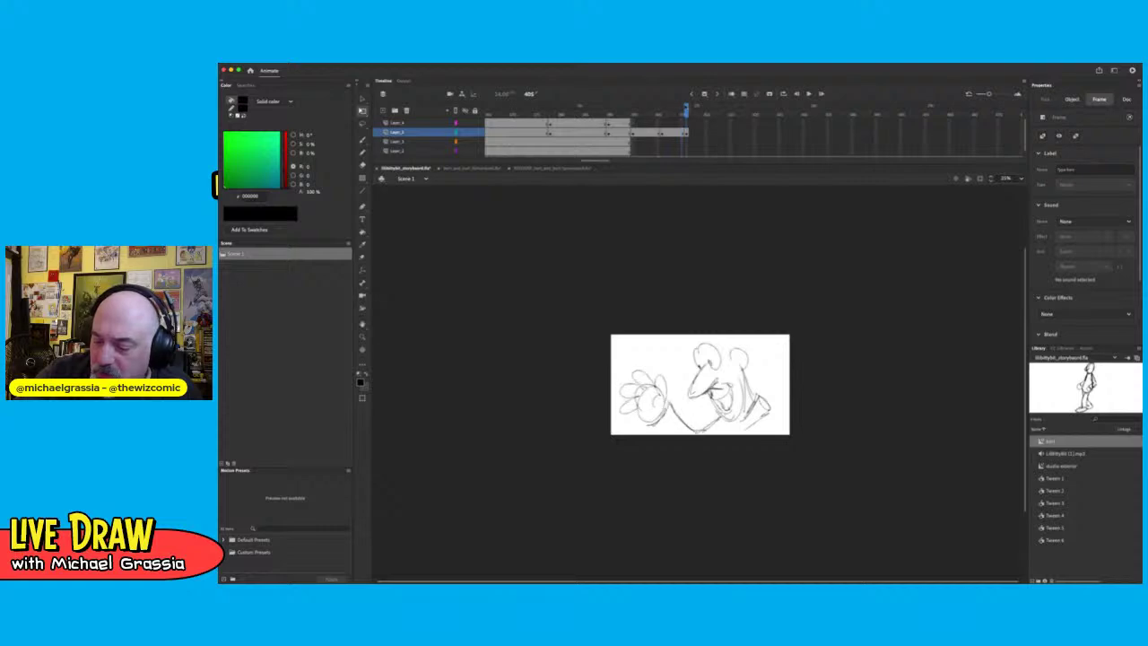
key(comma)
key(period)
key(comma)
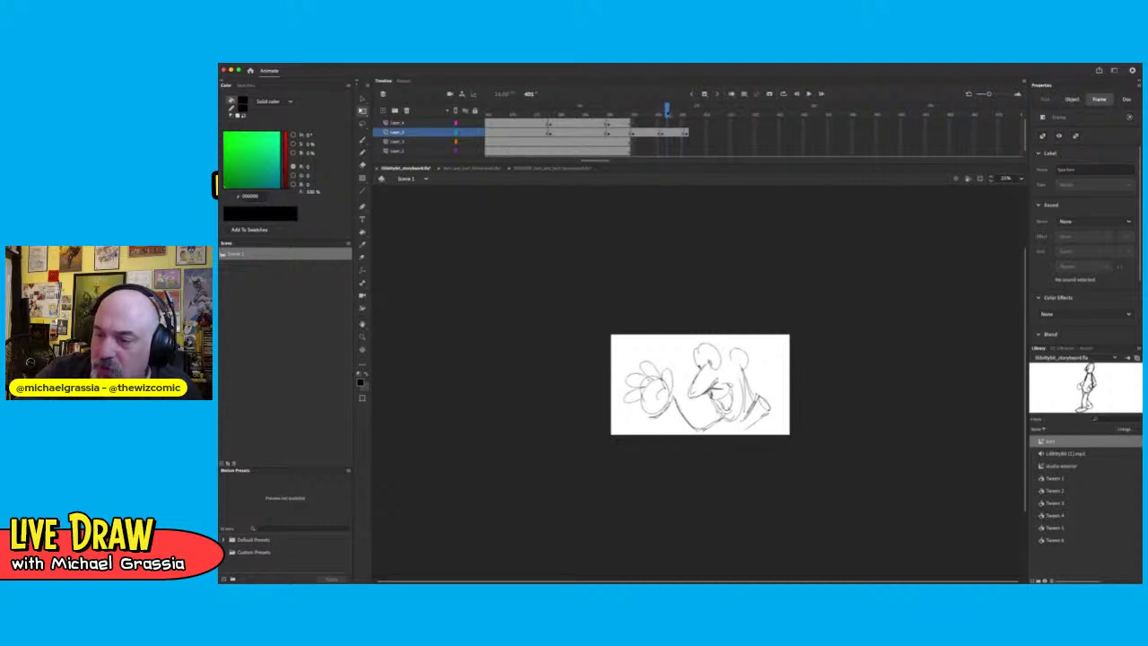
drag(668, 111, 686, 112)
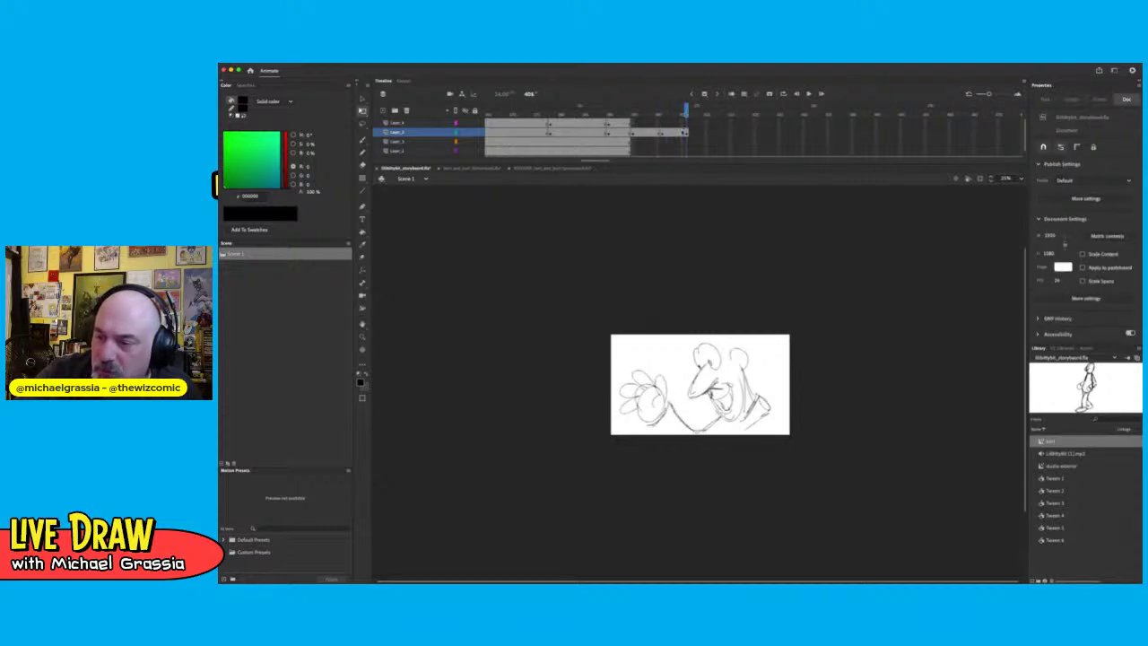
key(comma)
key(comma)
key(comma)
key(comma)
key(comma)
key(comma)
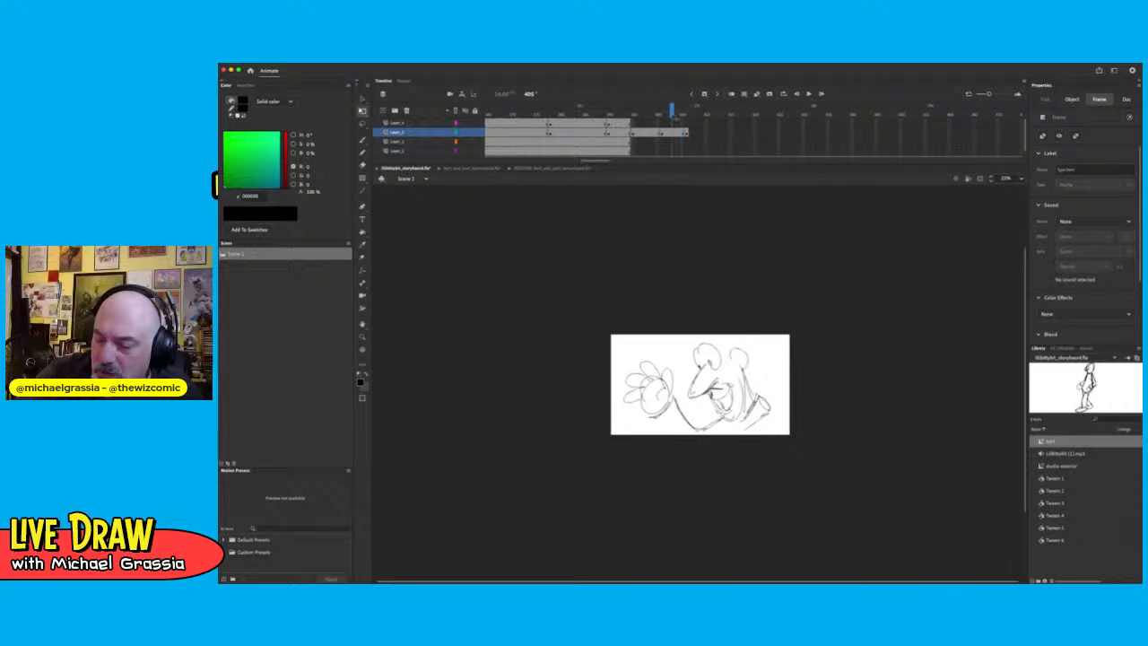
key(period)
key(period)
key(period)
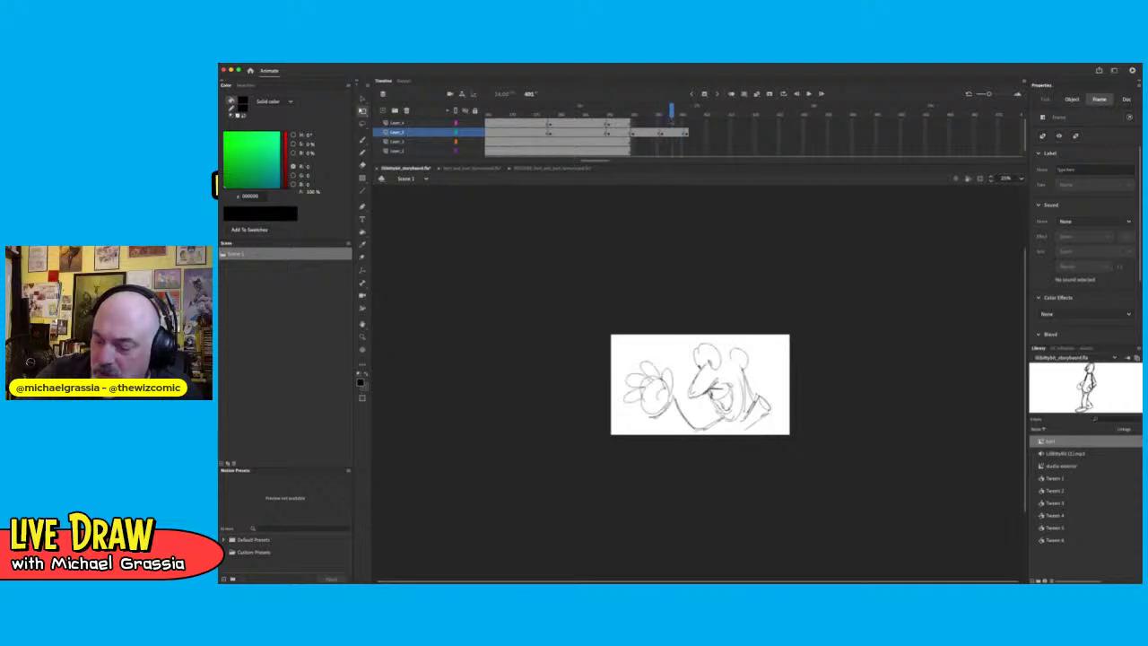
key(period)
key(period)
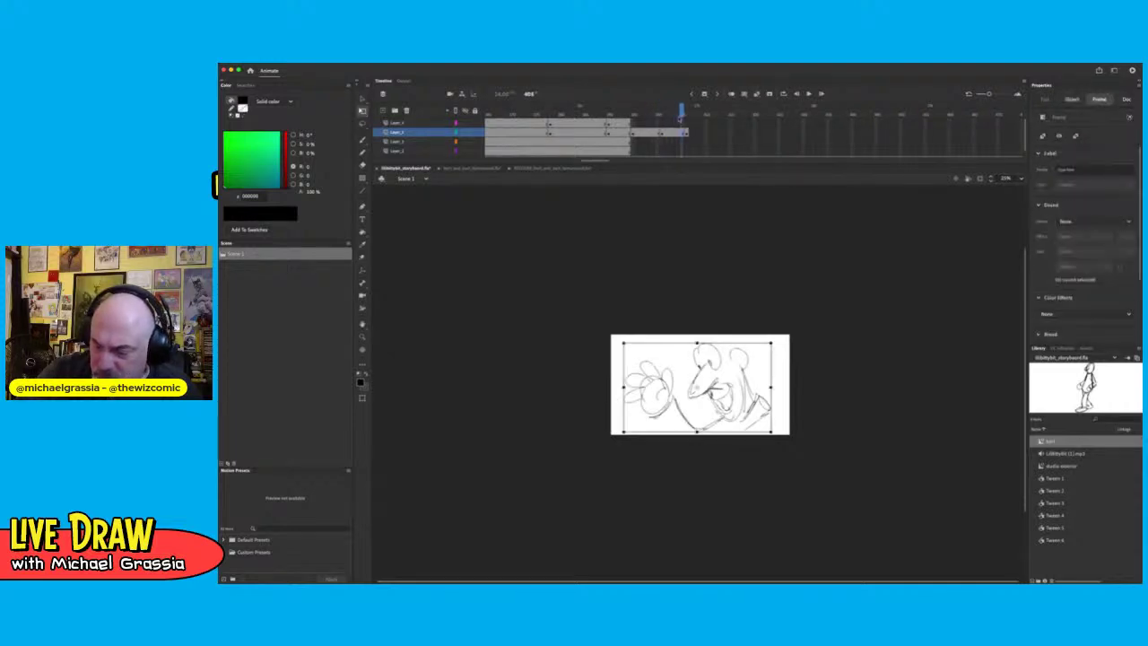
Undo the arm rotation and insert a keyframe at frame 405 on the close-up layer
click(680, 120)
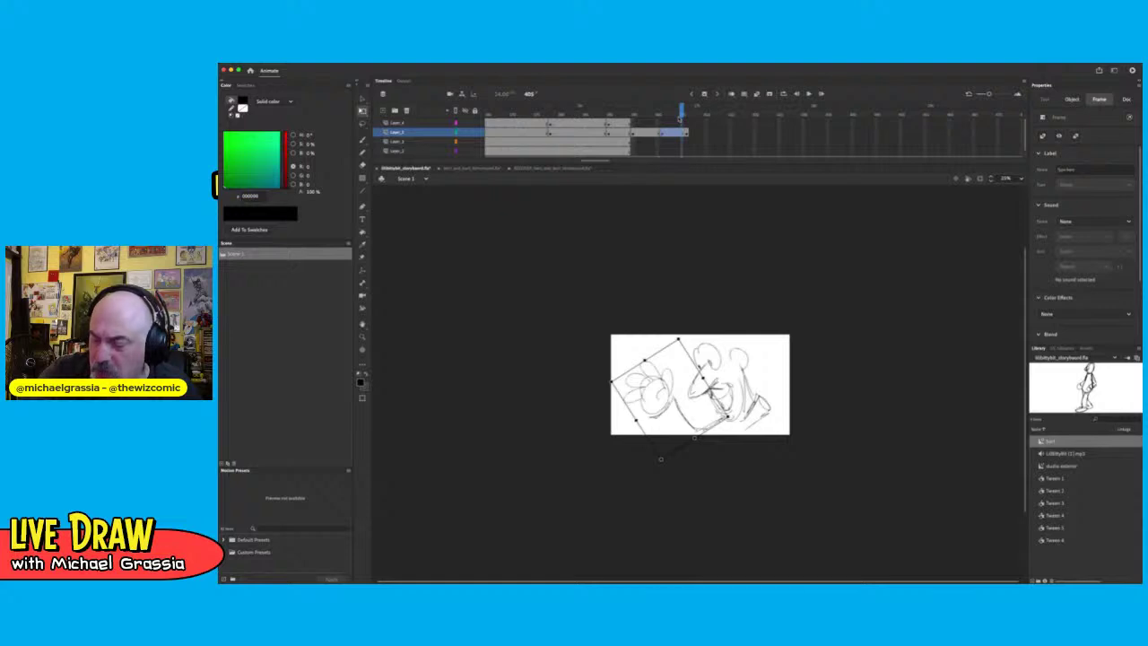
click(683, 132)
mouse_move(784, 441)
mouse_down()
mouse_move(659, 453)
mouse_move(734, 492)
mouse_up()
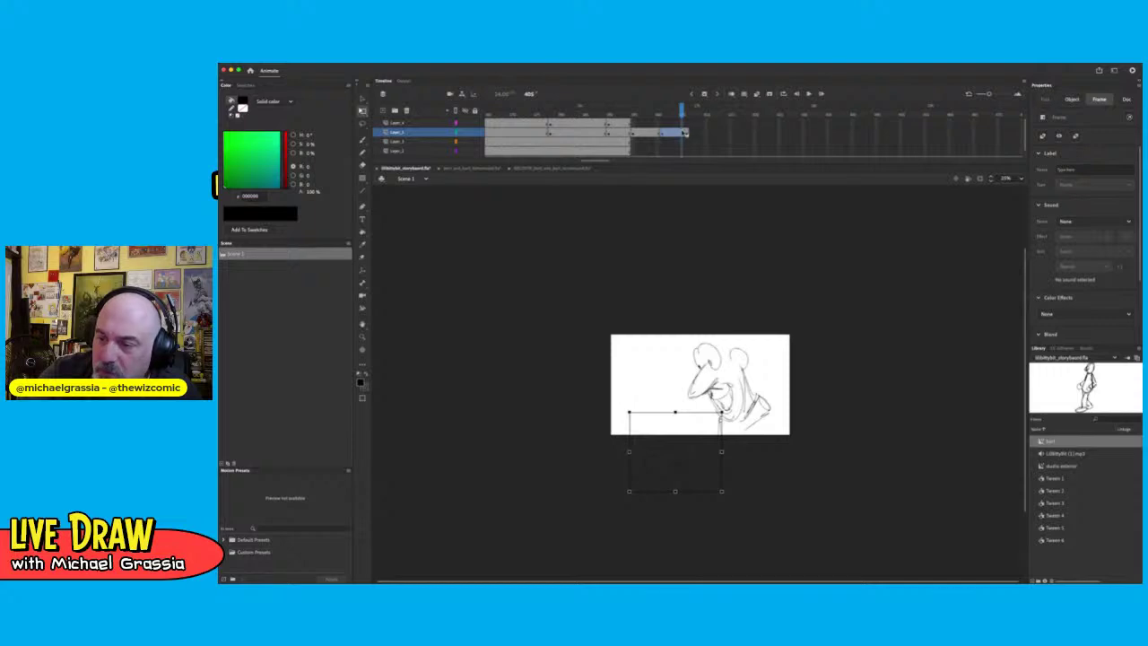
click(684, 133)
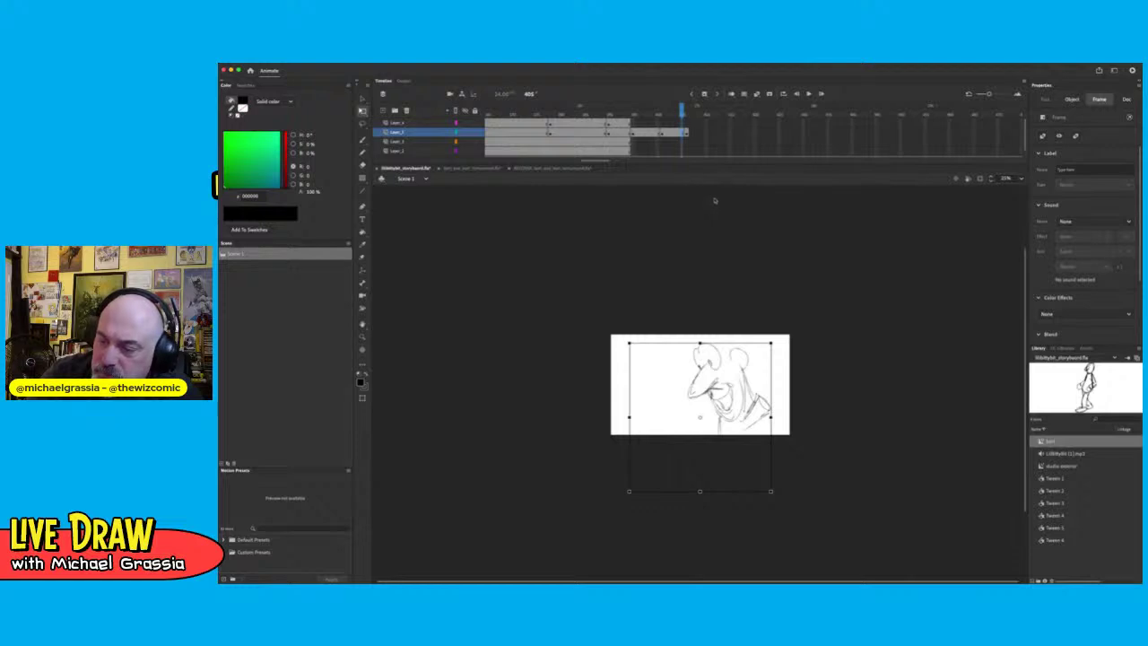
click(680, 133)
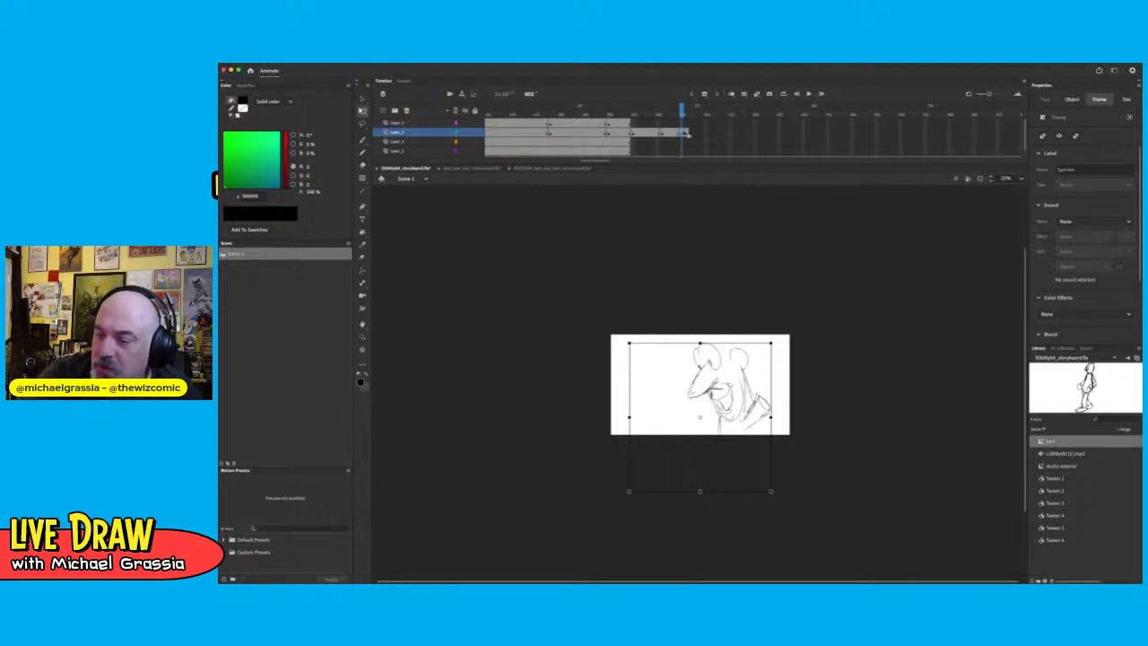
click(699, 411)
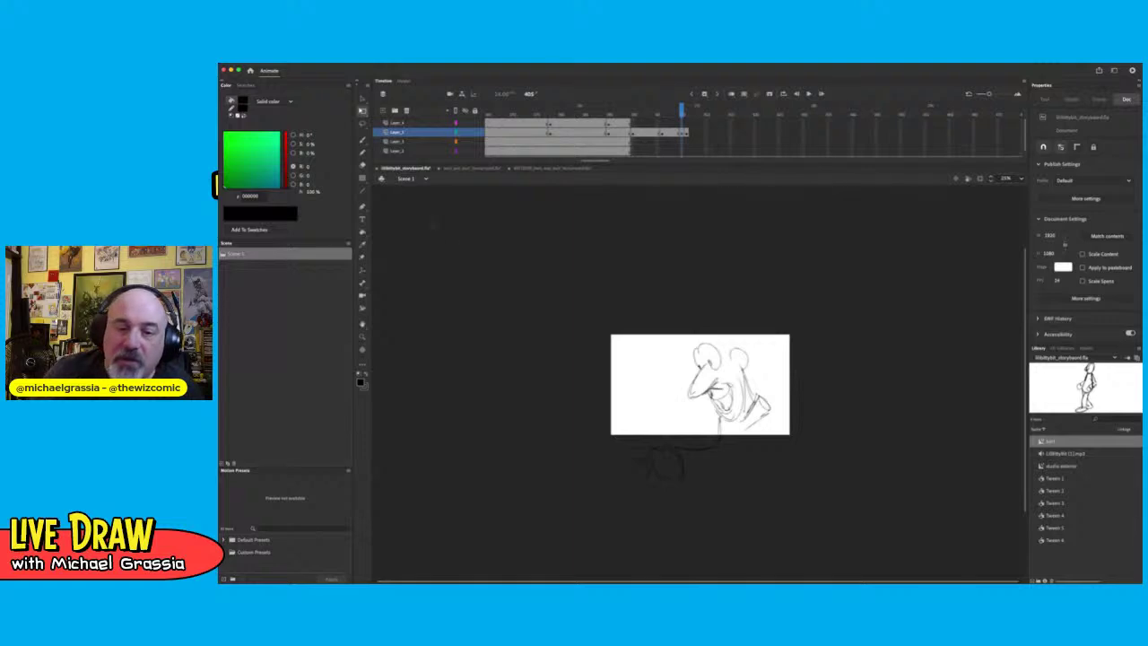
click(363, 123)
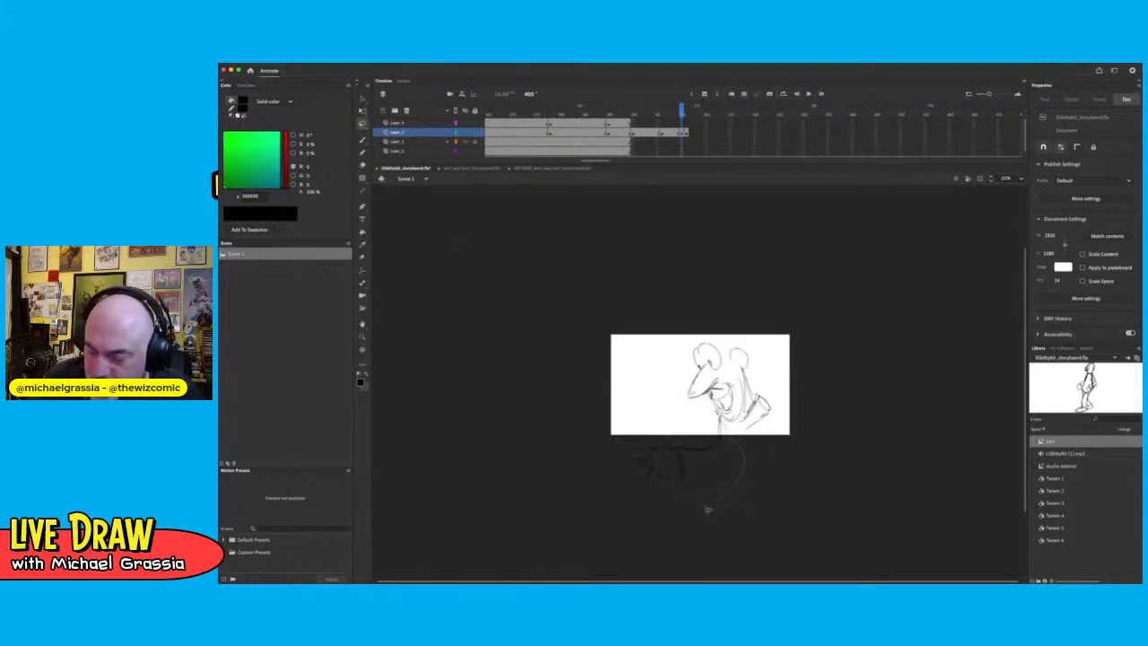
drag(708, 509, 607, 483)
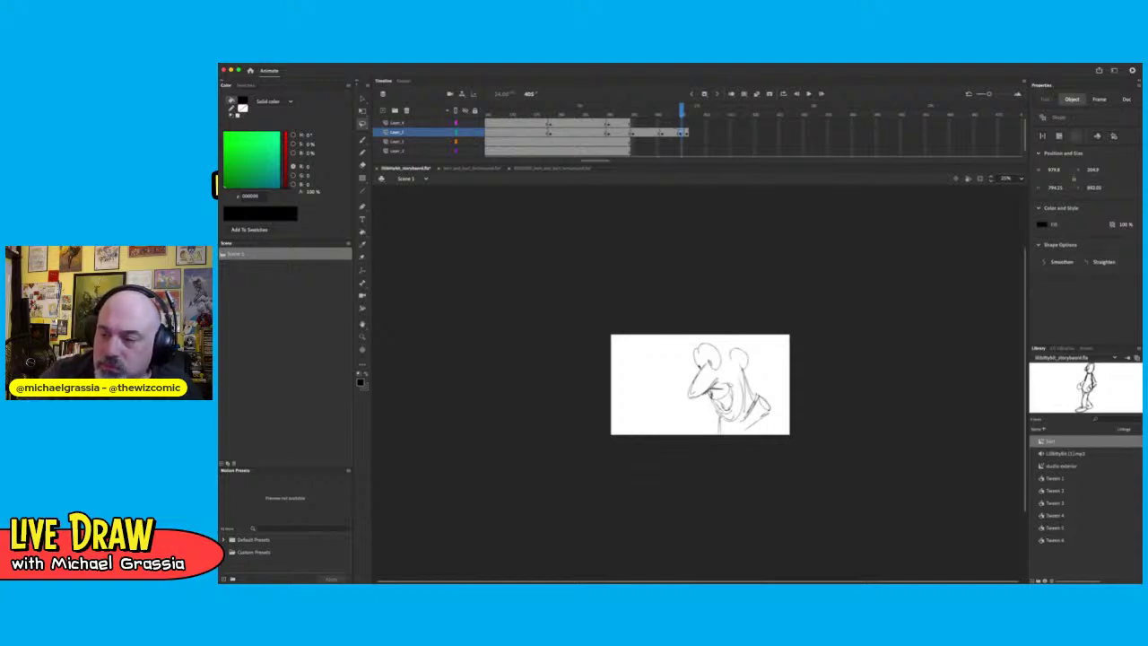
click(675, 133)
key(v)
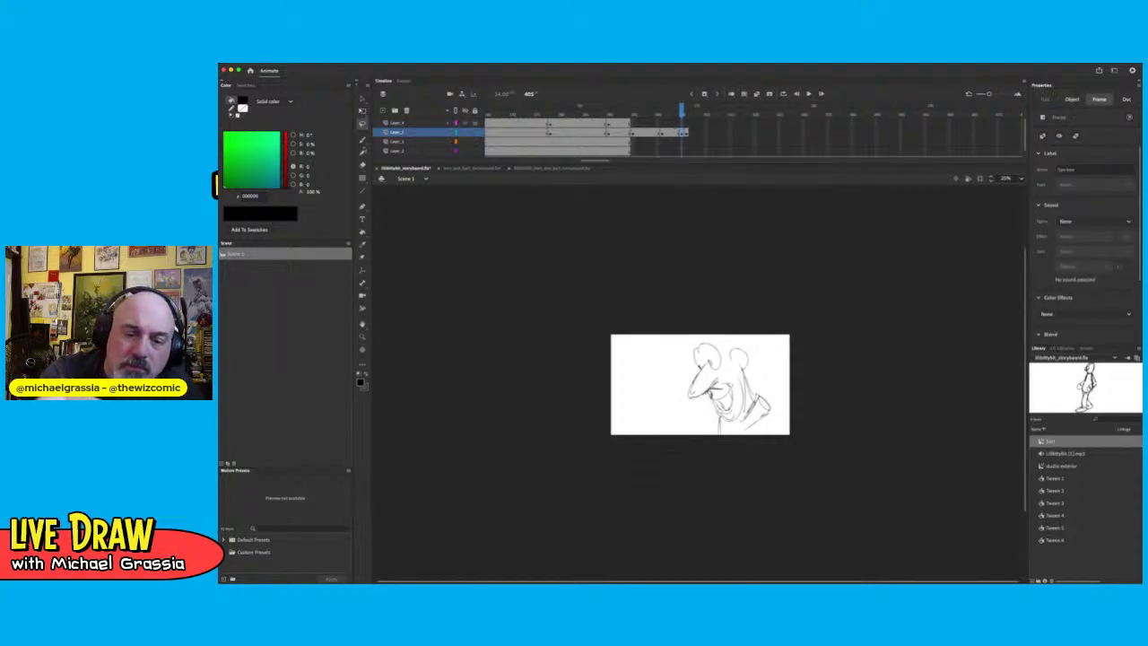
click(362, 111)
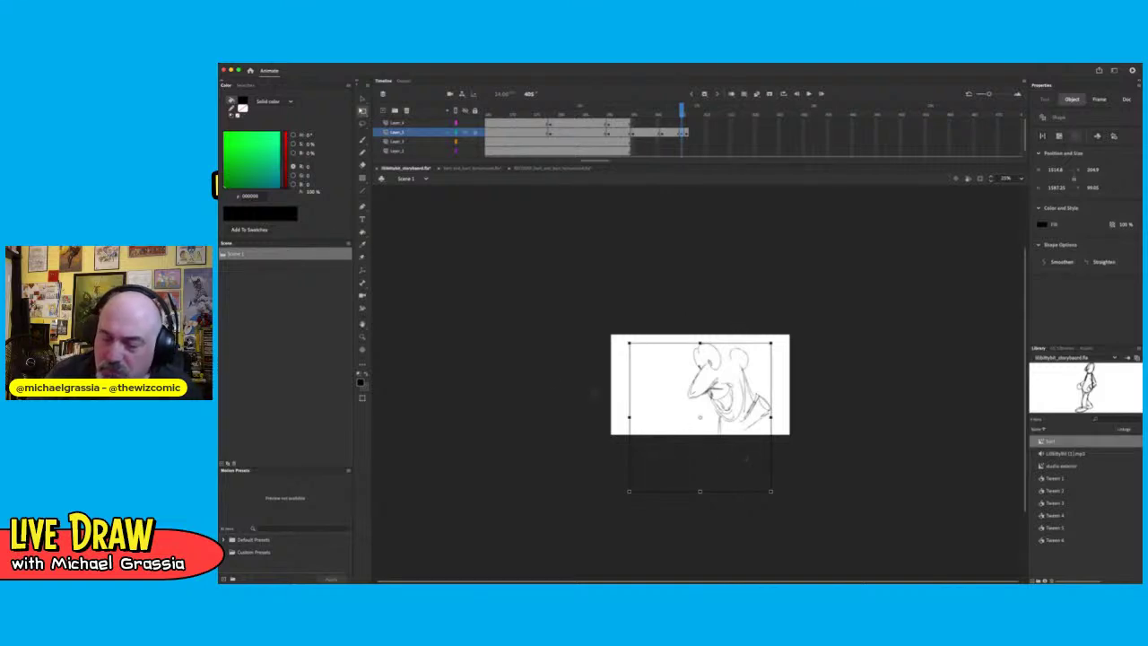
click(682, 135)
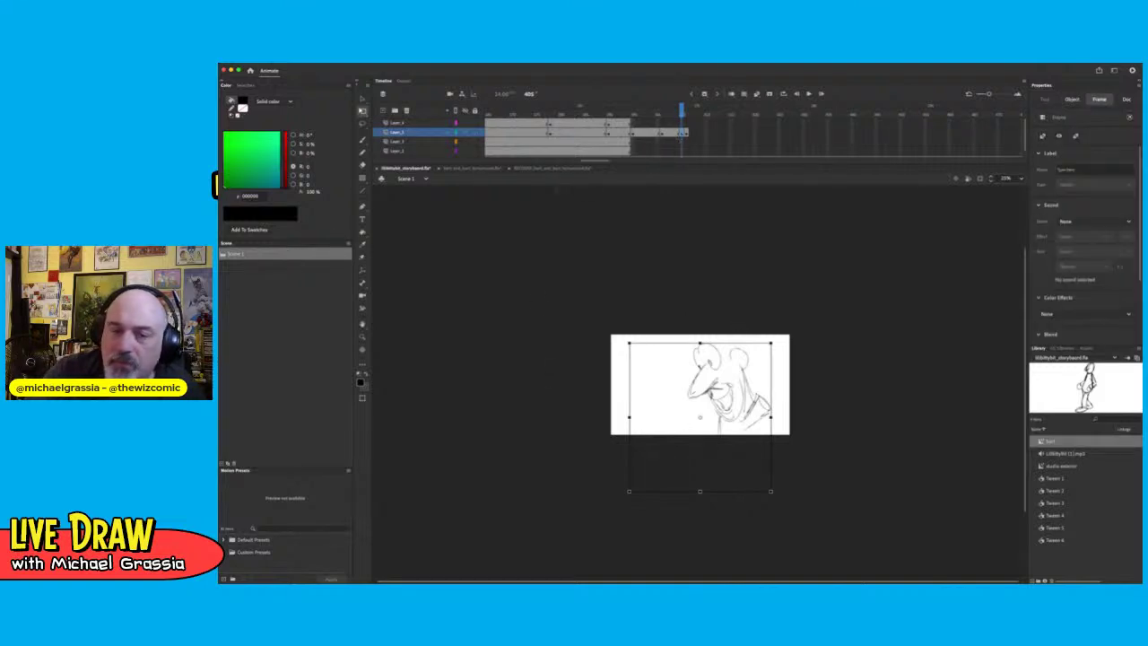
Lasso the lowered arm at keyframe 405 and rotate it up onto the stage, with the hand tilted beside the face
key(l)
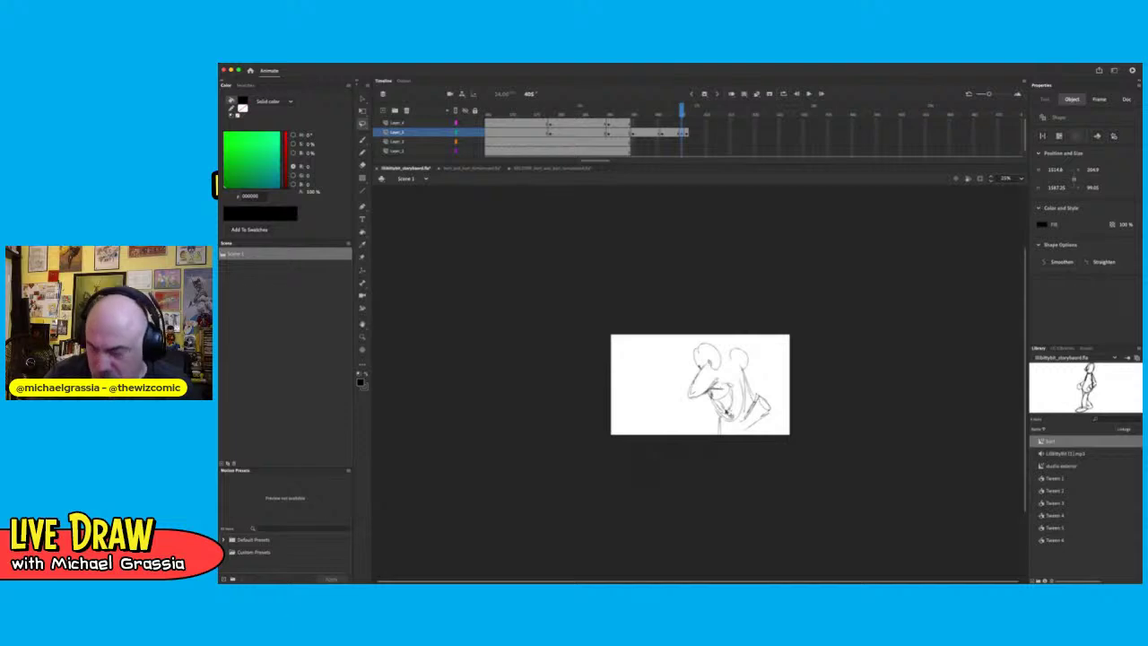
click(761, 463)
mouse_move(720, 419)
mouse_down()
mouse_move(714, 488)
mouse_move(614, 480)
mouse_move(655, 428)
mouse_move(718, 418)
mouse_up()
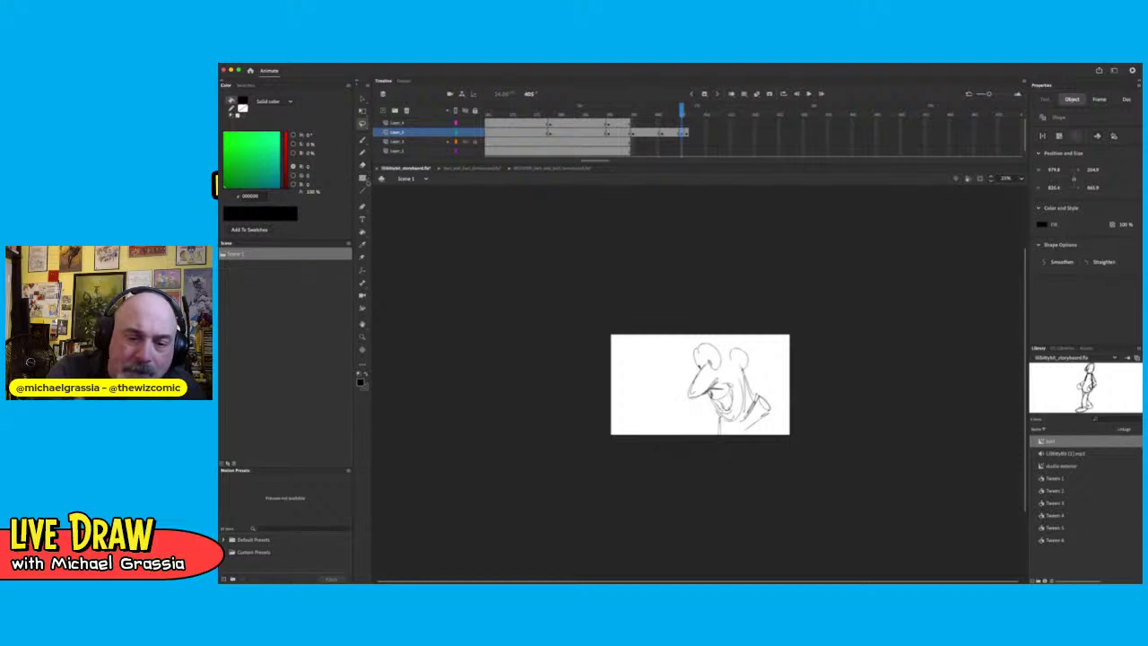
click(362, 110)
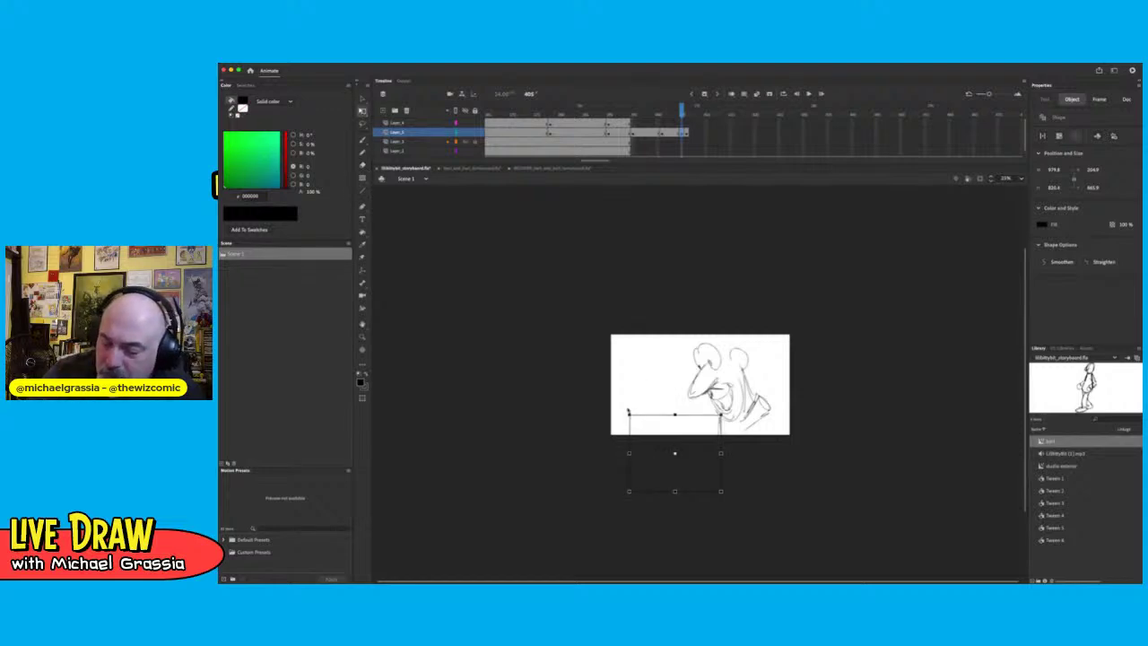
drag(630, 412, 615, 450)
key(super+z)
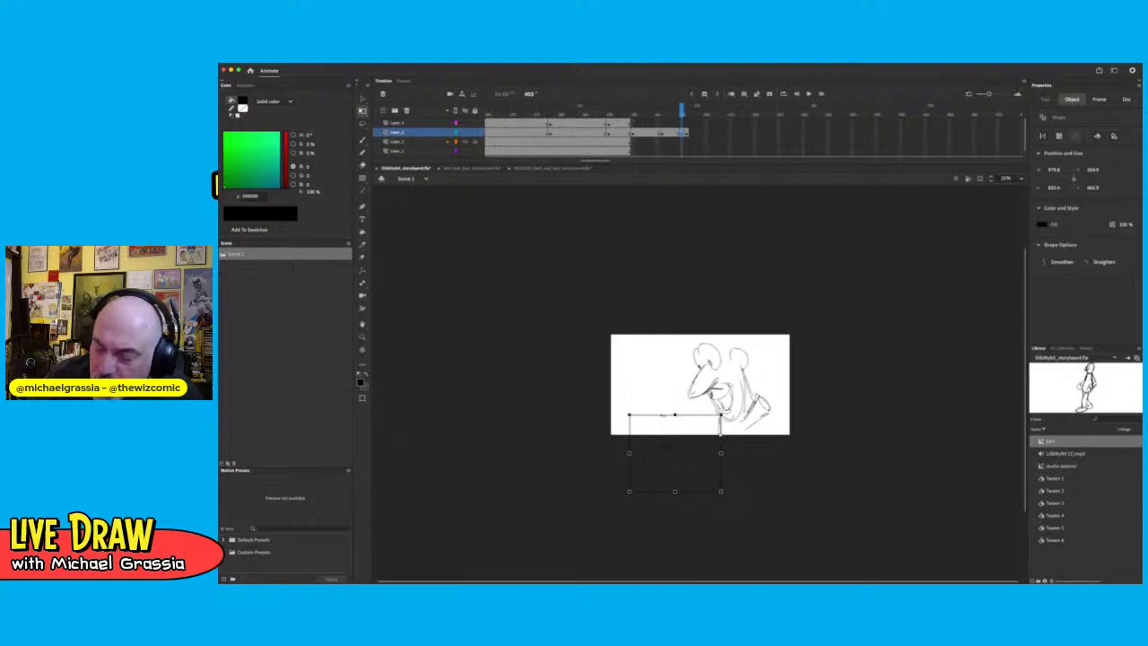
mouse_move(626, 408)
mouse_down()
mouse_move(647, 357)
mouse_move(646, 386)
mouse_up()
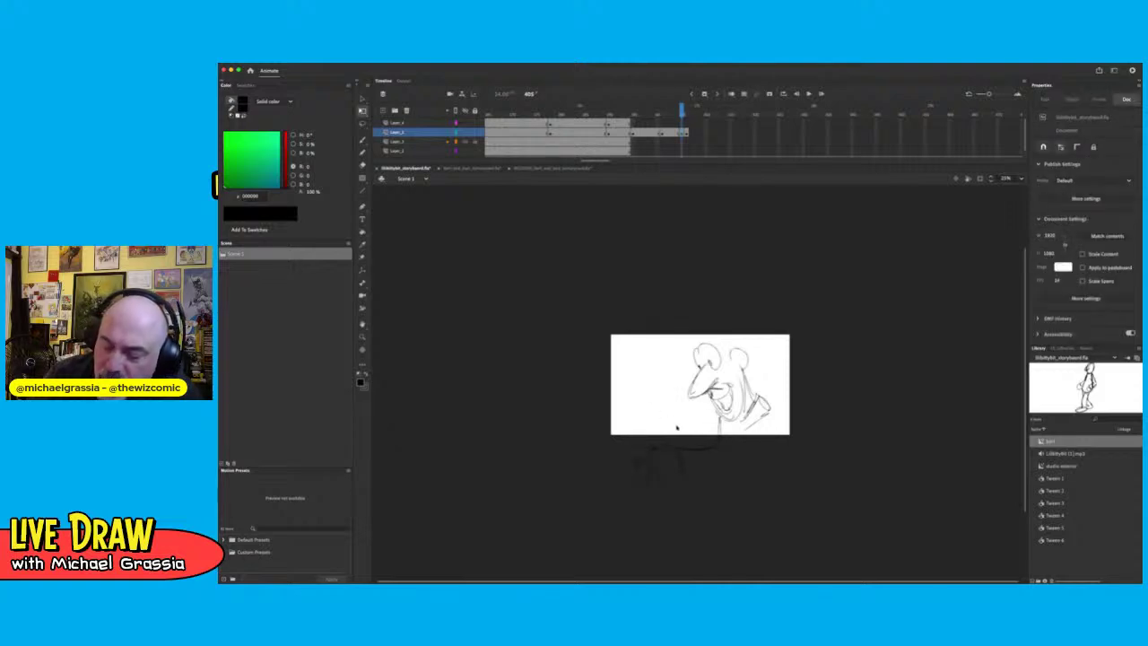
click(675, 417)
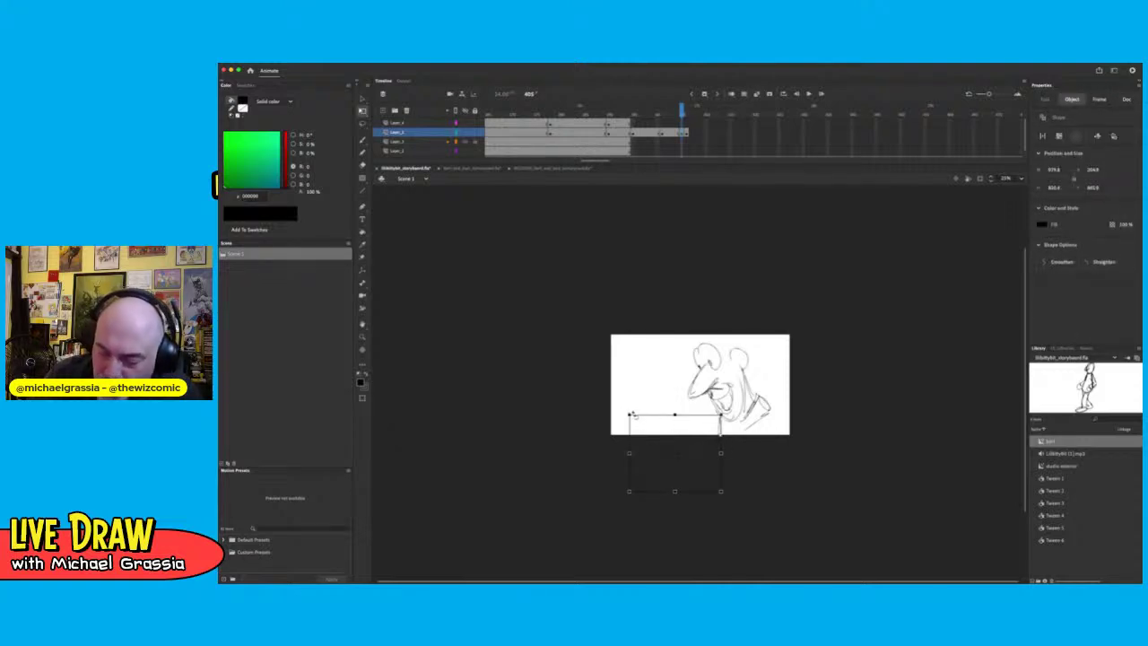
mouse_move(629, 414)
mouse_down()
mouse_move(674, 356)
mouse_move(699, 347)
mouse_up()
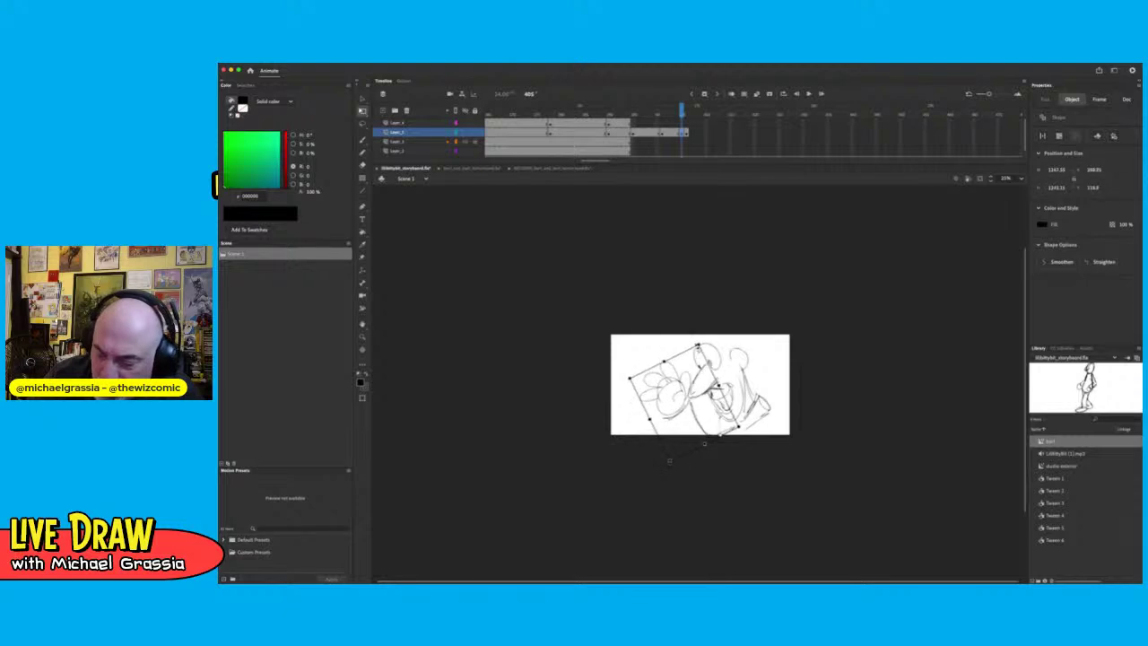
drag(630, 377, 619, 398)
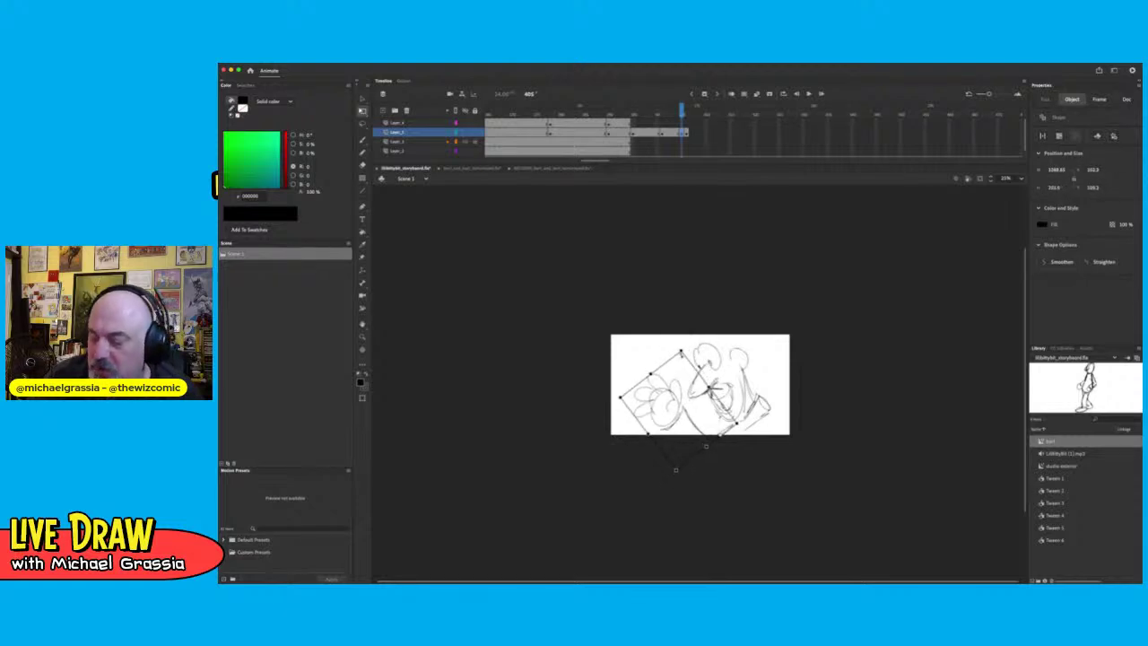
Step through the close-up frames from before the arm appears to check the swing into the wave
click(686, 109)
drag(686, 110, 642, 110)
key(period)
key(period)
key(period)
key(period)
key(period)
key(period)
key(period)
key(period)
key(period)
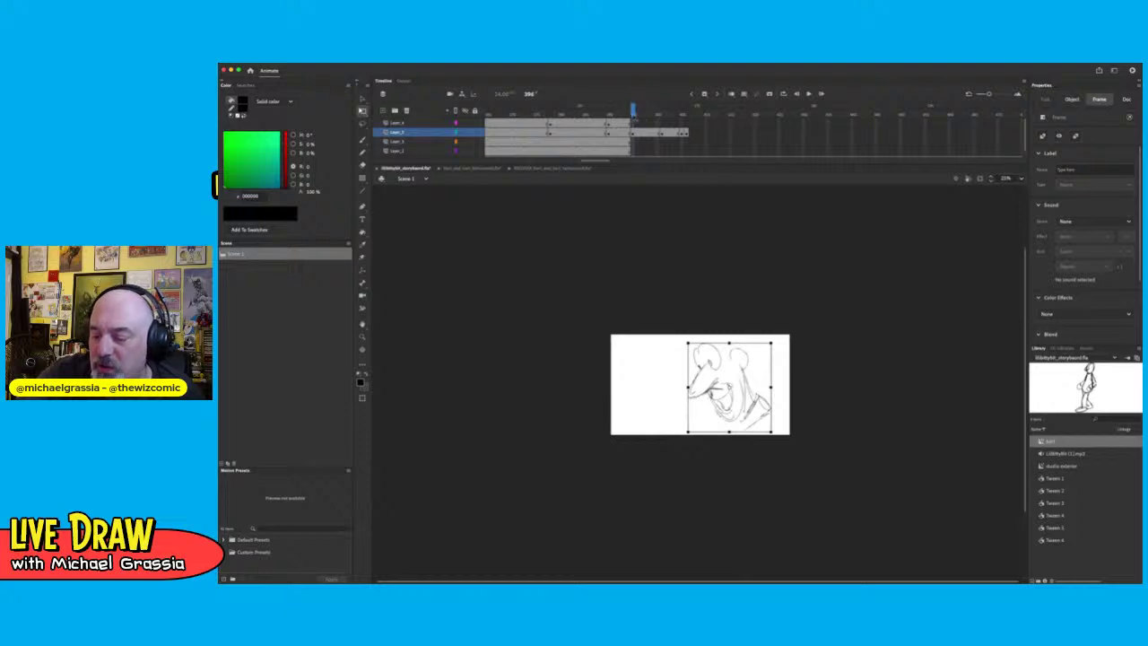
Return to the "Lil Bitty Bit" title card at frame 1, enlarge the stage view and play the animatic through
key(Escape)
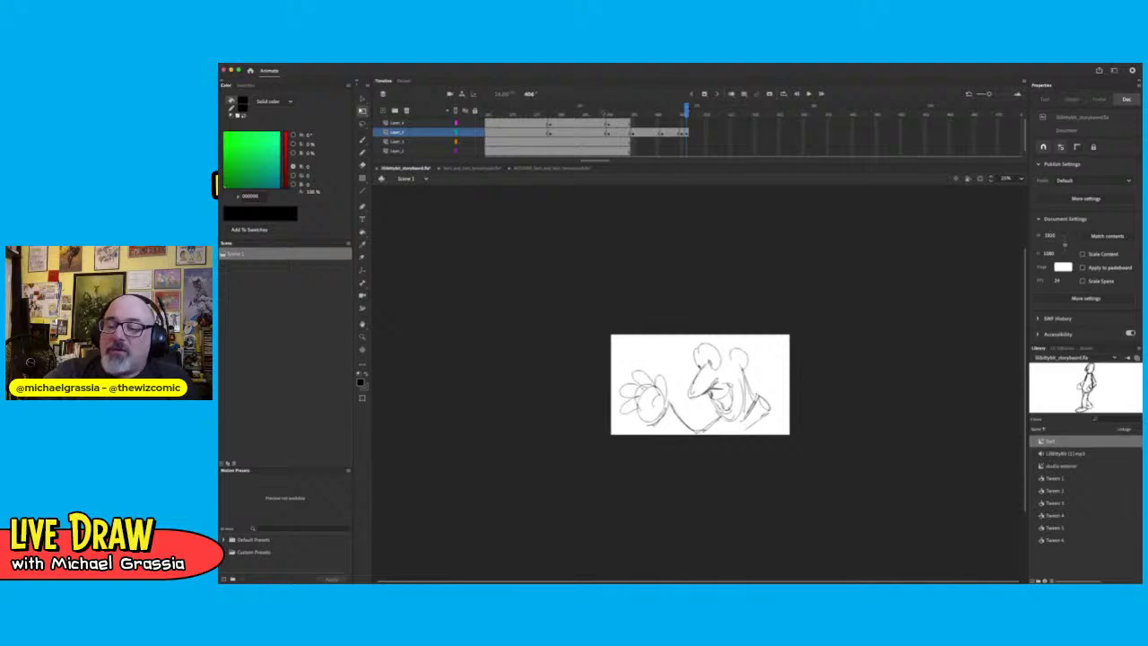
click(599, 109)
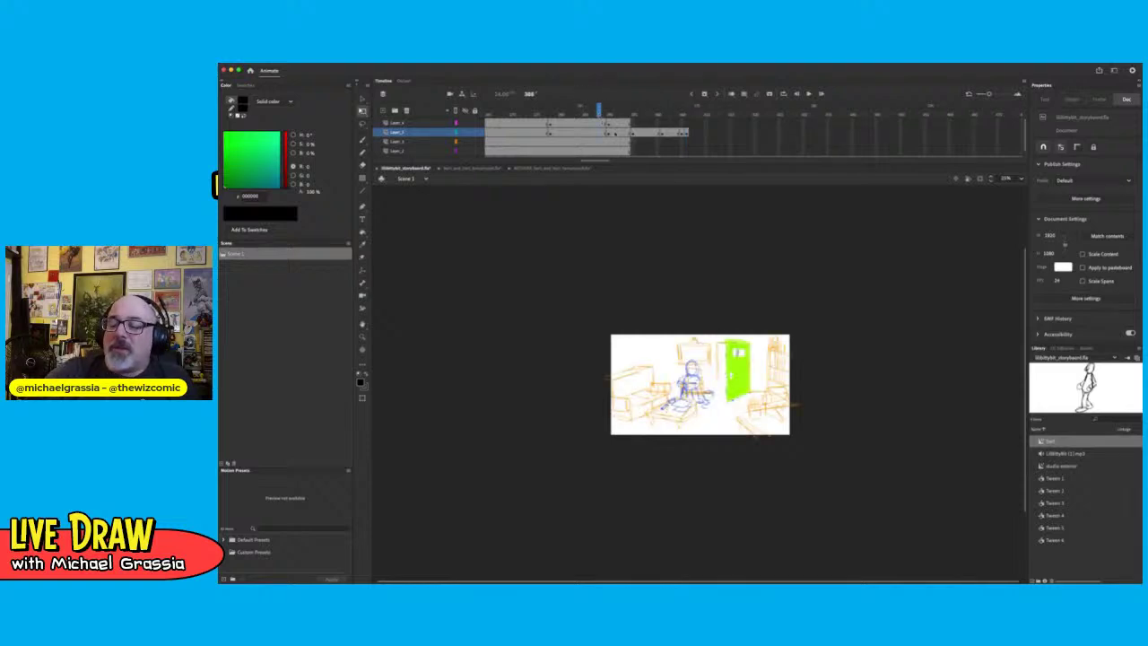
drag(600, 110, 489, 110)
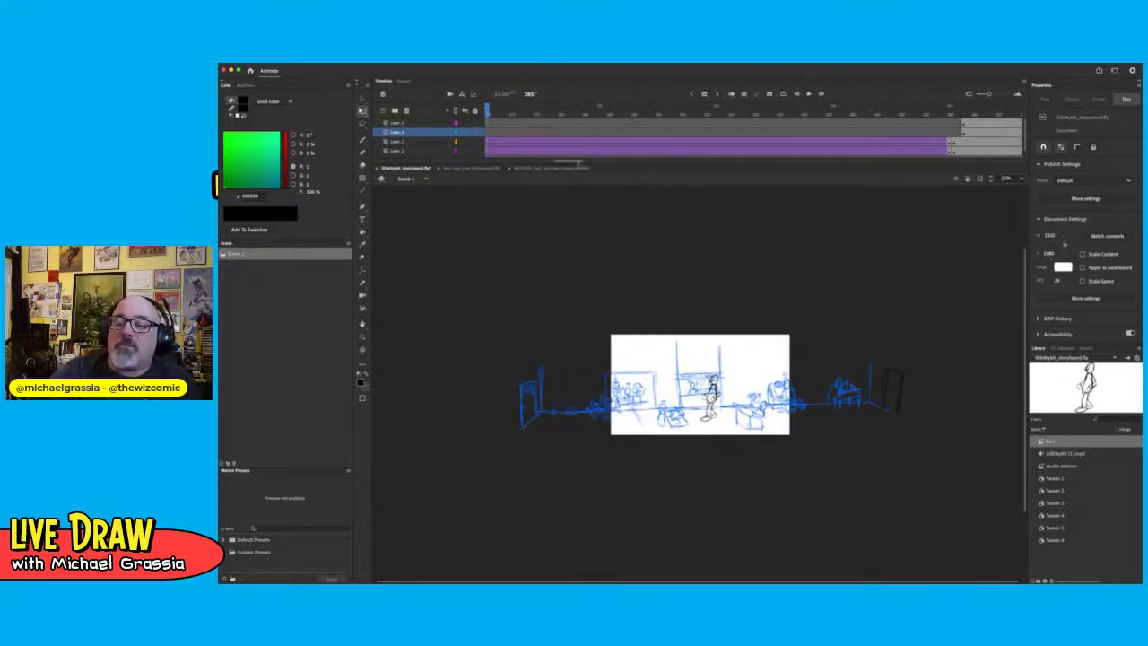
drag(579, 162, 504, 161)
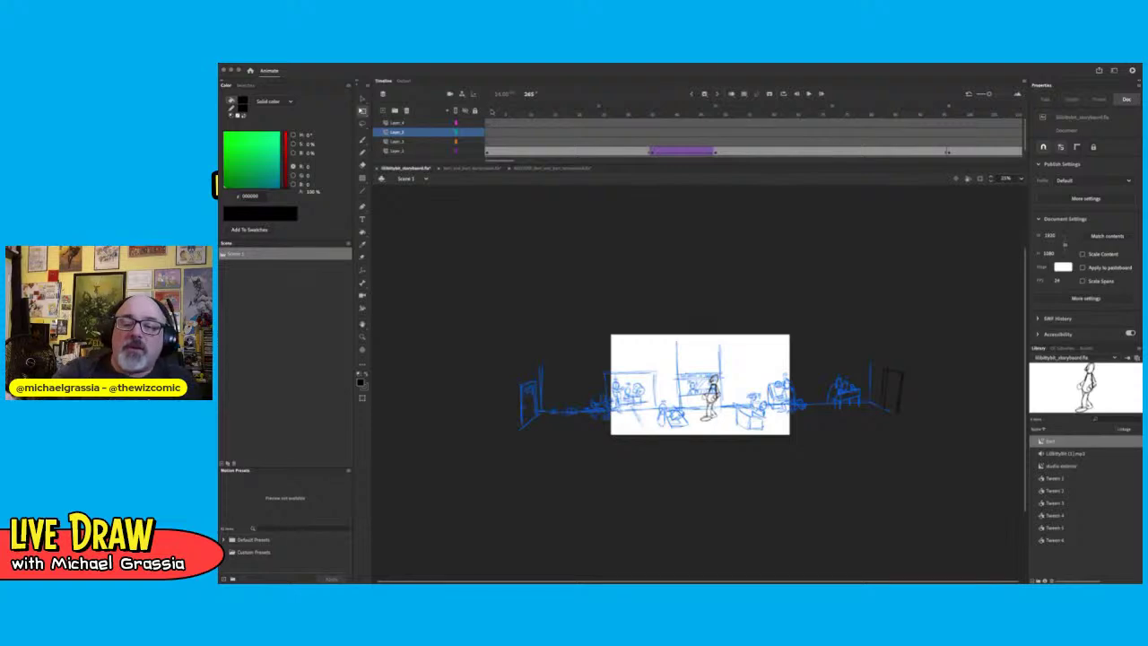
click(488, 114)
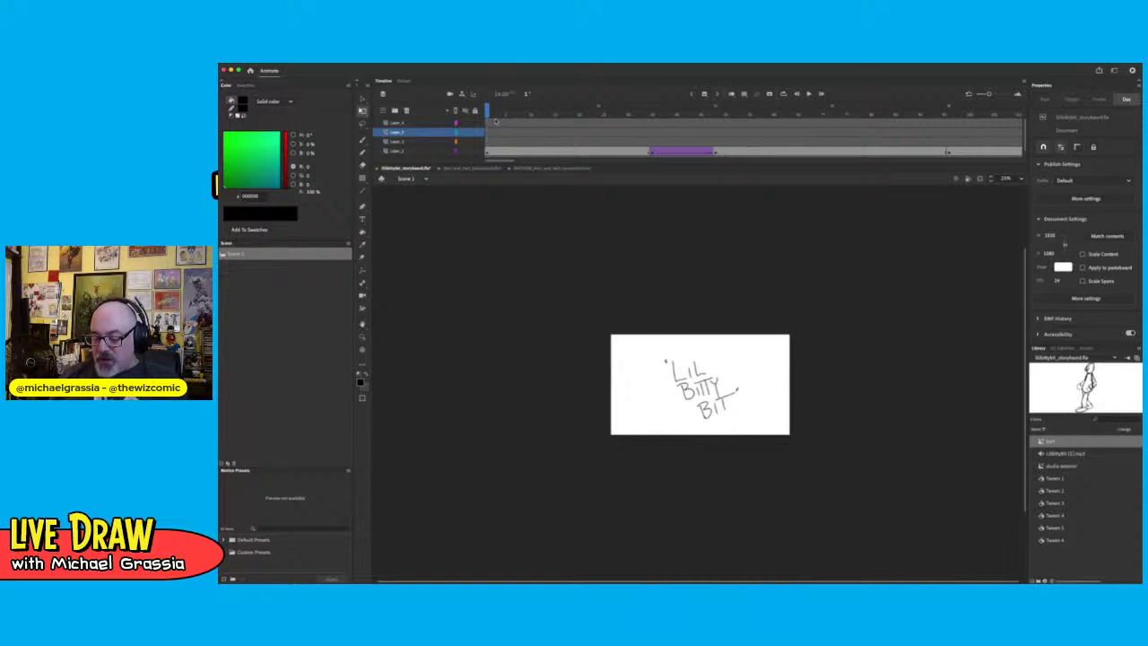
key(super+equal)
key(super+equal)
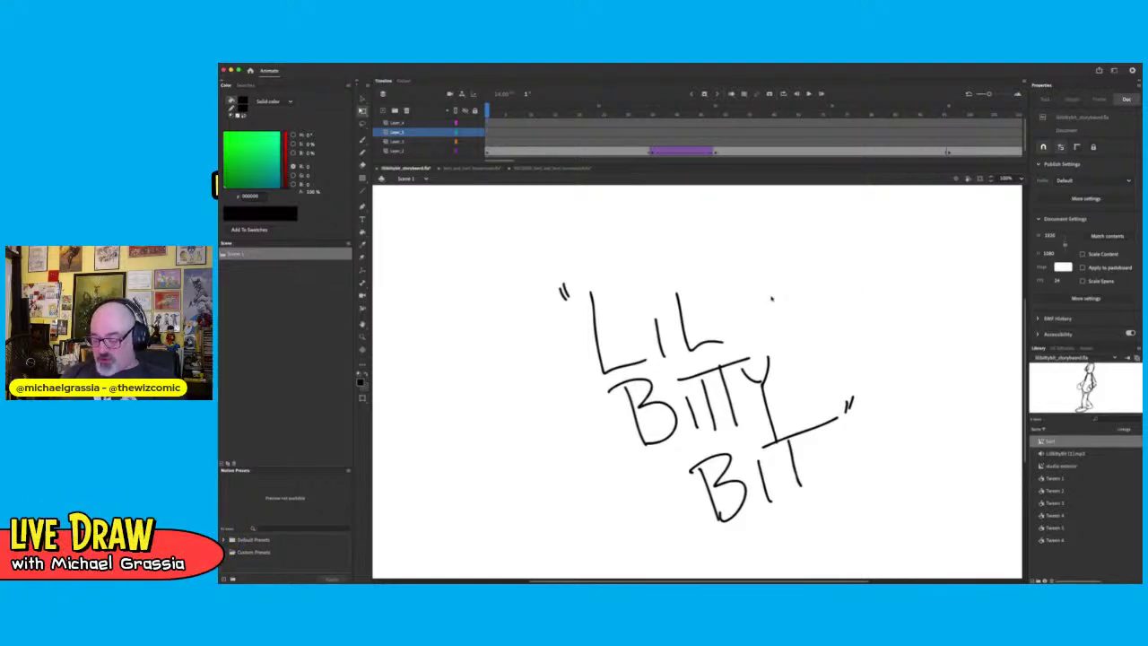
key(Return)
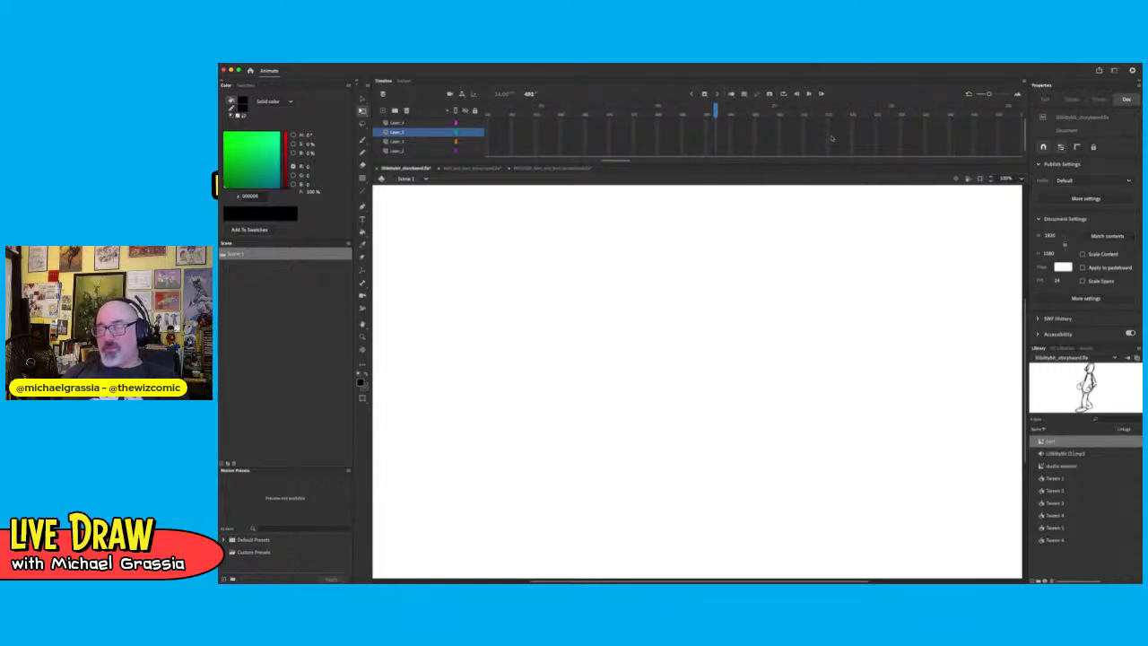
Add an empty keyframe at frame 407 on the close-up layer and choose the Classic Brush for drawing
mouse_move(713, 111)
mouse_down()
mouse_move(443, 125)
mouse_move(741, 108)
mouse_up()
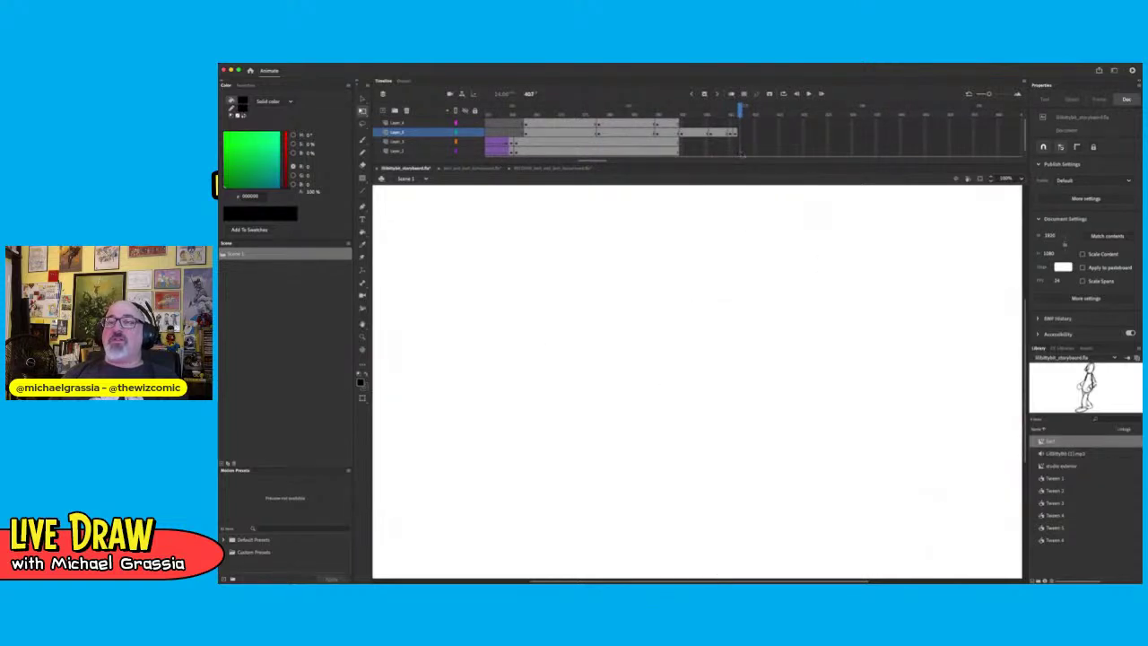
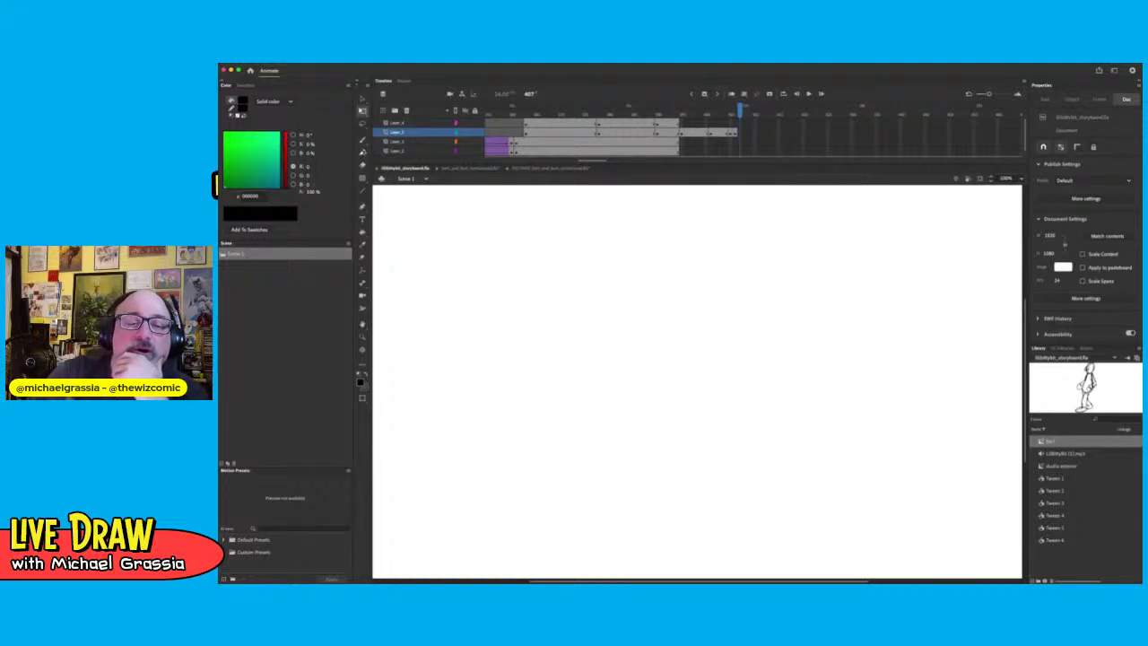
click(362, 139)
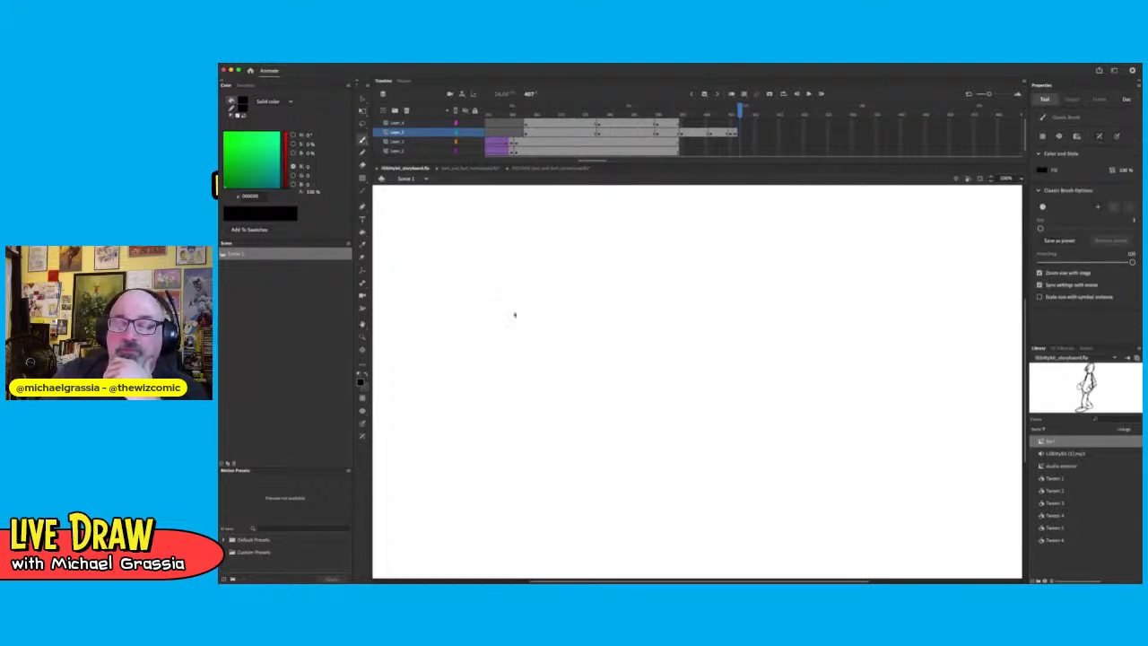
click(741, 134)
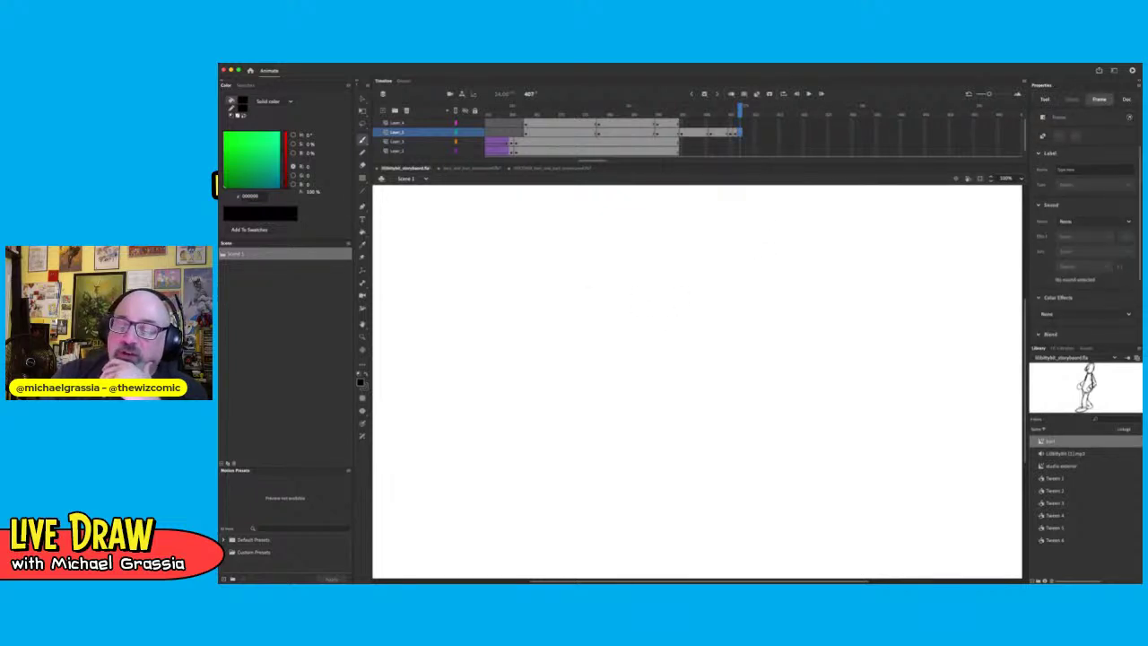
Sketch the shorter character at frame 407 with a round tilted head, facial features, ears, a rounded body and a raised arm
mouse_move(598, 371)
mouse_down()
mouse_move(541, 331)
mouse_move(544, 314)
mouse_up()
mouse_move(576, 283)
mouse_down()
mouse_move(627, 357)
mouse_move(555, 301)
mouse_move(600, 361)
mouse_move(620, 286)
mouse_up()
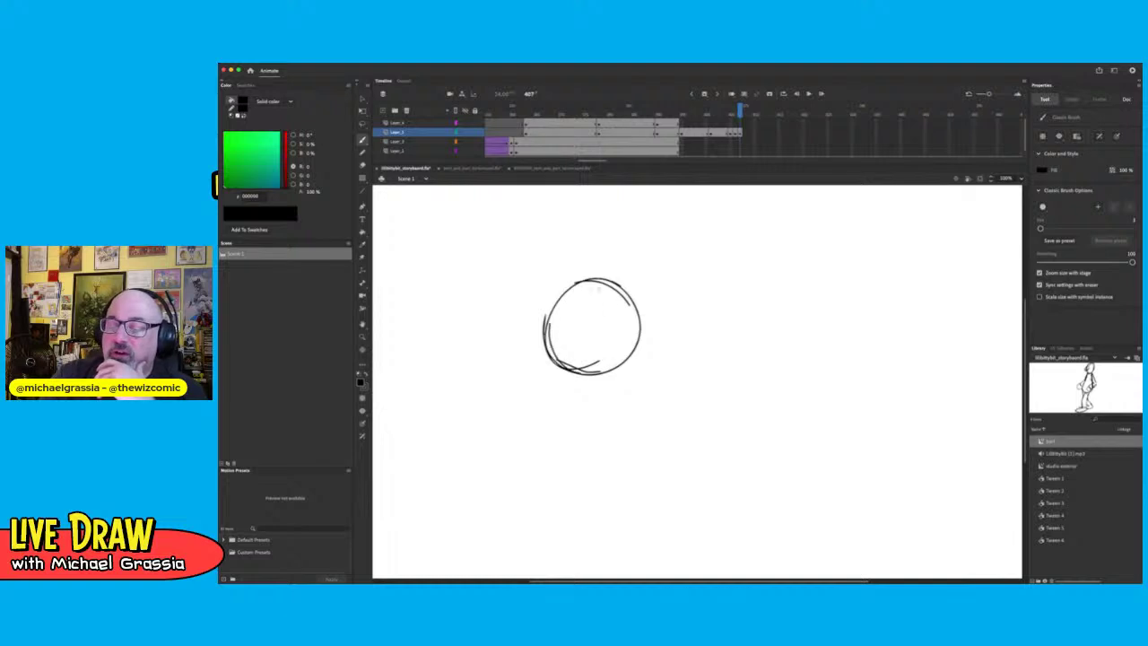
mouse_move(550, 298)
mouse_down()
mouse_move(568, 368)
mouse_move(567, 285)
mouse_move(646, 309)
mouse_move(623, 329)
mouse_move(640, 327)
mouse_up()
mouse_move(587, 294)
mouse_down()
mouse_move(610, 314)
mouse_move(626, 302)
mouse_move(565, 331)
mouse_move(576, 361)
mouse_up()
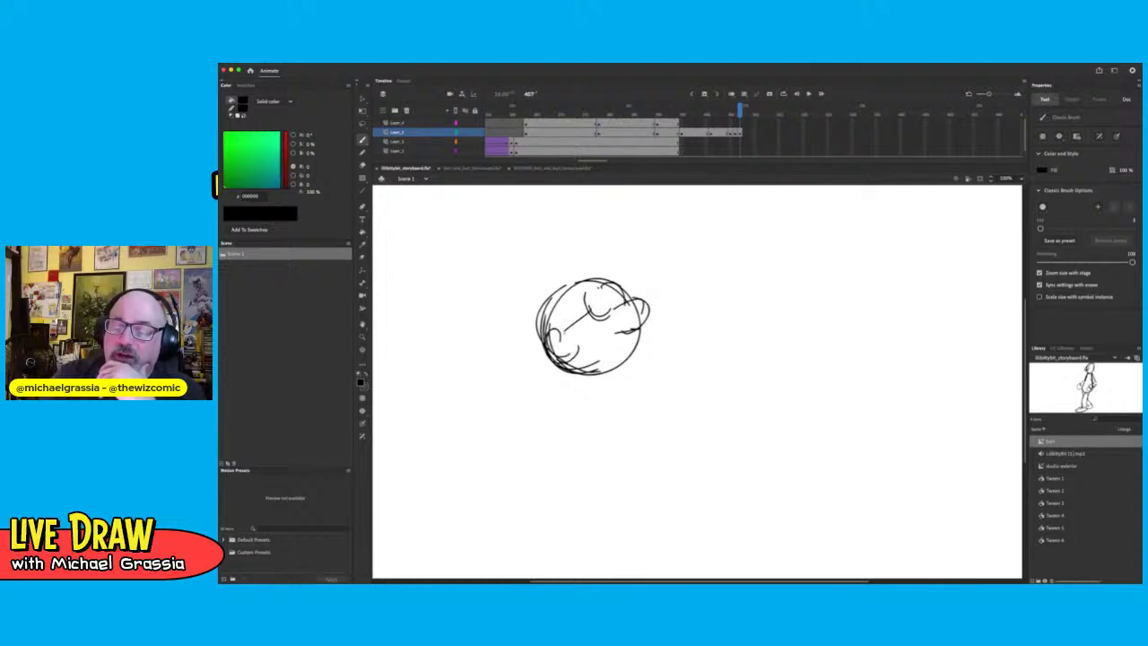
drag(567, 313, 561, 338)
mouse_move(569, 300)
mouse_down()
mouse_move(537, 320)
mouse_move(576, 283)
mouse_up()
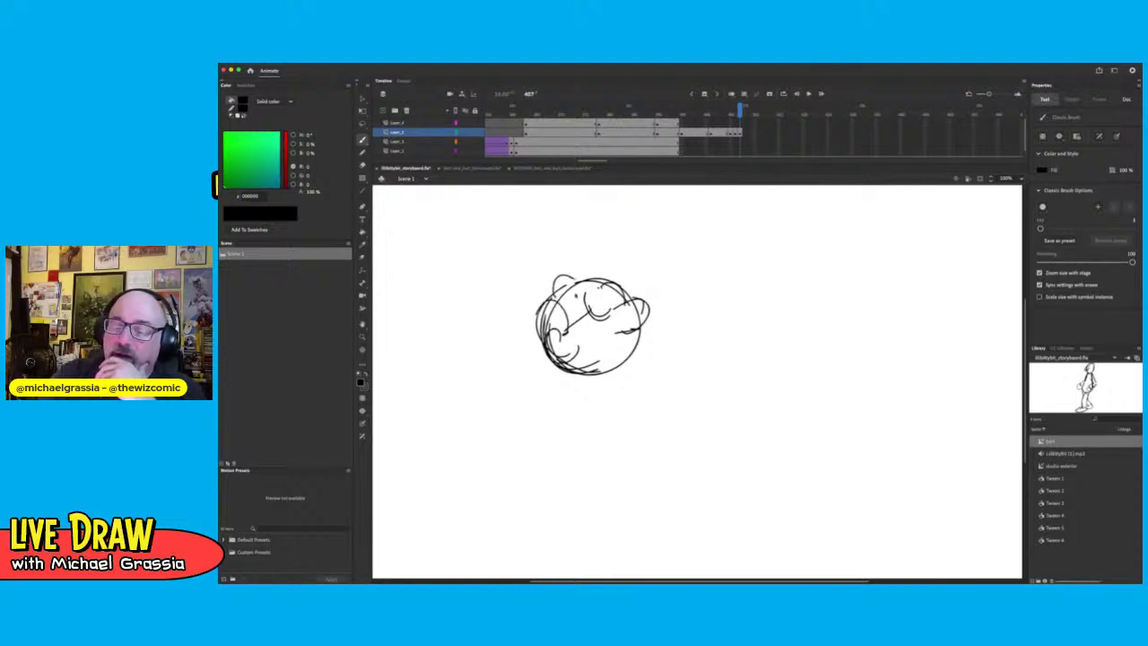
drag(639, 348, 661, 408)
mouse_move(571, 379)
mouse_down()
mouse_move(597, 426)
mouse_move(584, 437)
mouse_move(662, 414)
mouse_up()
mouse_move(571, 452)
mouse_down()
mouse_move(524, 375)
mouse_move(545, 338)
mouse_up()
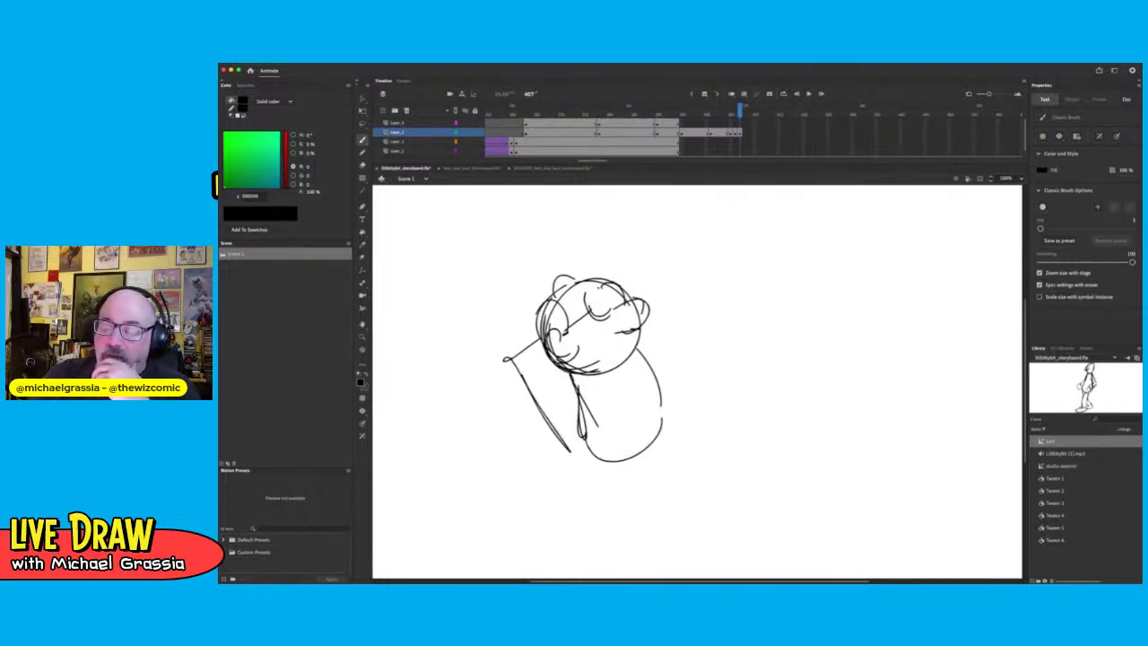
Sketch a taller figure facing the short character, with an oval head, hair, ear, neck, shoulders and arms
mouse_move(733, 206)
mouse_down()
mouse_move(711, 284)
mouse_move(721, 312)
mouse_move(746, 331)
mouse_move(777, 240)
mouse_up()
mouse_move(755, 325)
mouse_down()
mouse_move(773, 292)
mouse_move(794, 313)
mouse_move(779, 237)
mouse_move(800, 305)
mouse_up()
drag(755, 250, 764, 287)
mouse_move(736, 217)
mouse_down()
mouse_move(725, 253)
mouse_move(706, 226)
mouse_move(777, 241)
mouse_up()
drag(761, 199, 789, 231)
mouse_move(786, 228)
mouse_down()
mouse_move(794, 293)
mouse_move(771, 294)
mouse_move(795, 295)
mouse_move(783, 293)
mouse_up()
mouse_move(759, 337)
mouse_down()
mouse_move(732, 375)
mouse_move(825, 299)
mouse_up()
mouse_move(829, 303)
mouse_down()
mouse_move(857, 343)
mouse_move(876, 442)
mouse_up()
drag(760, 328, 766, 454)
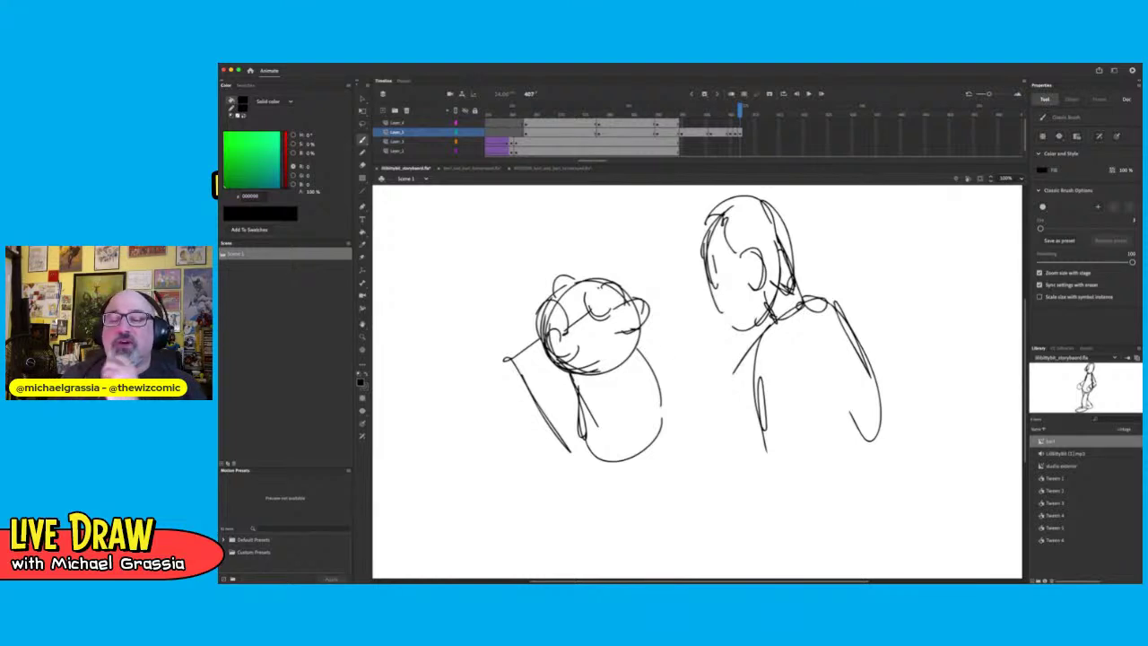
Look through the other open documents for the character reference and open the turnaround psd symbol in the turnaround file
click(485, 168)
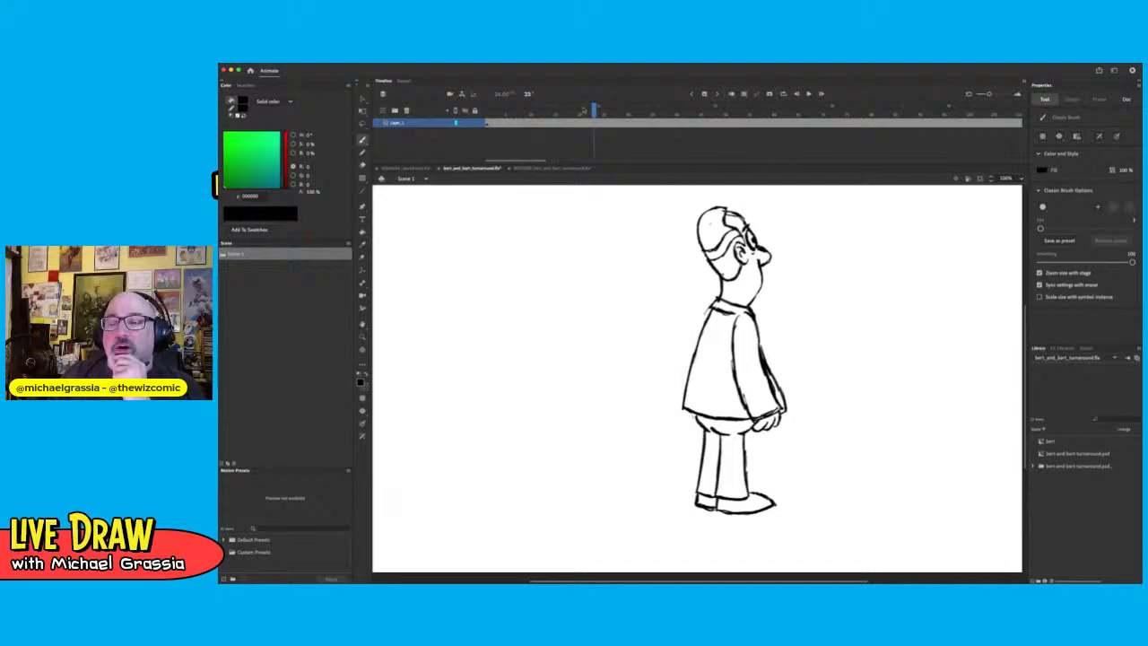
click(521, 168)
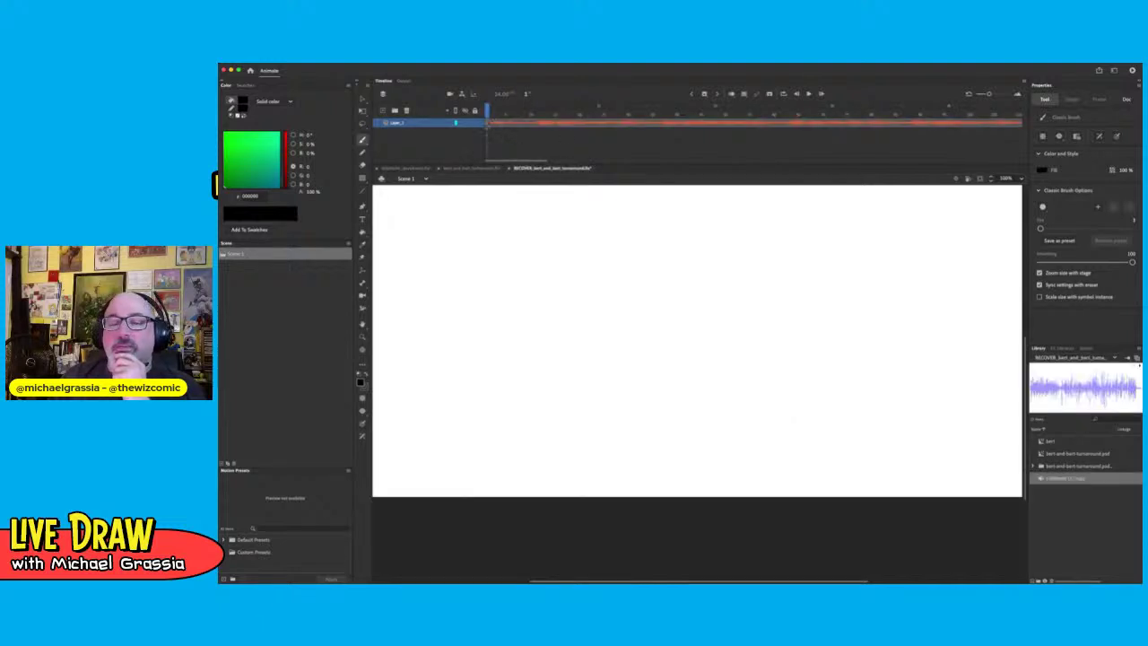
click(473, 168)
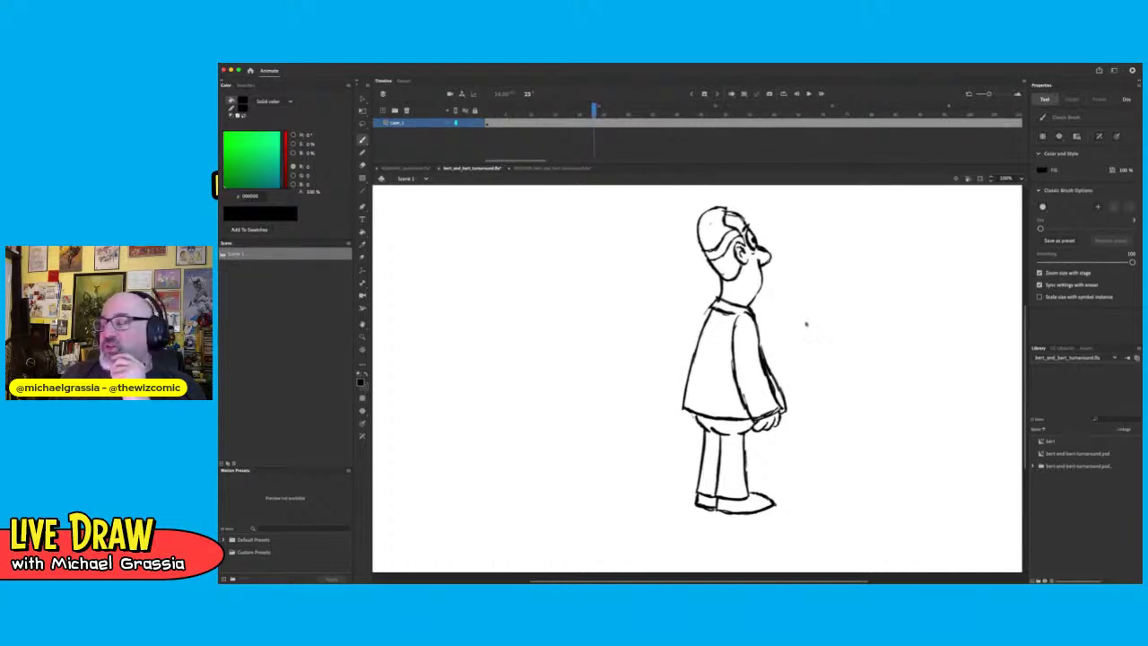
click(1090, 453)
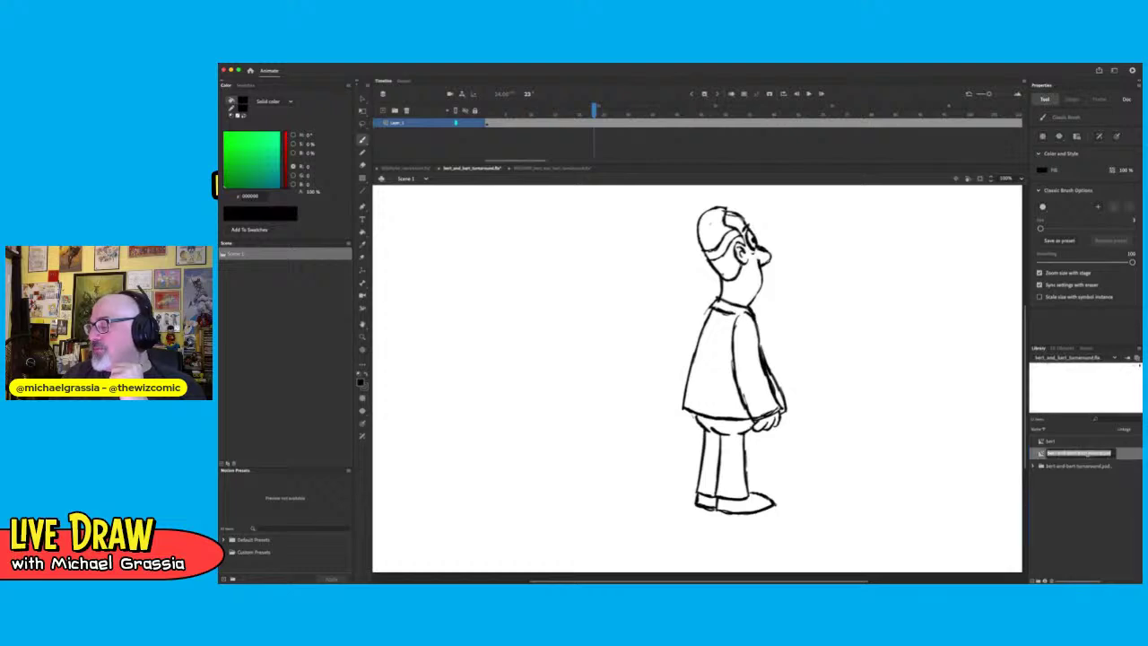
double_click(1091, 453)
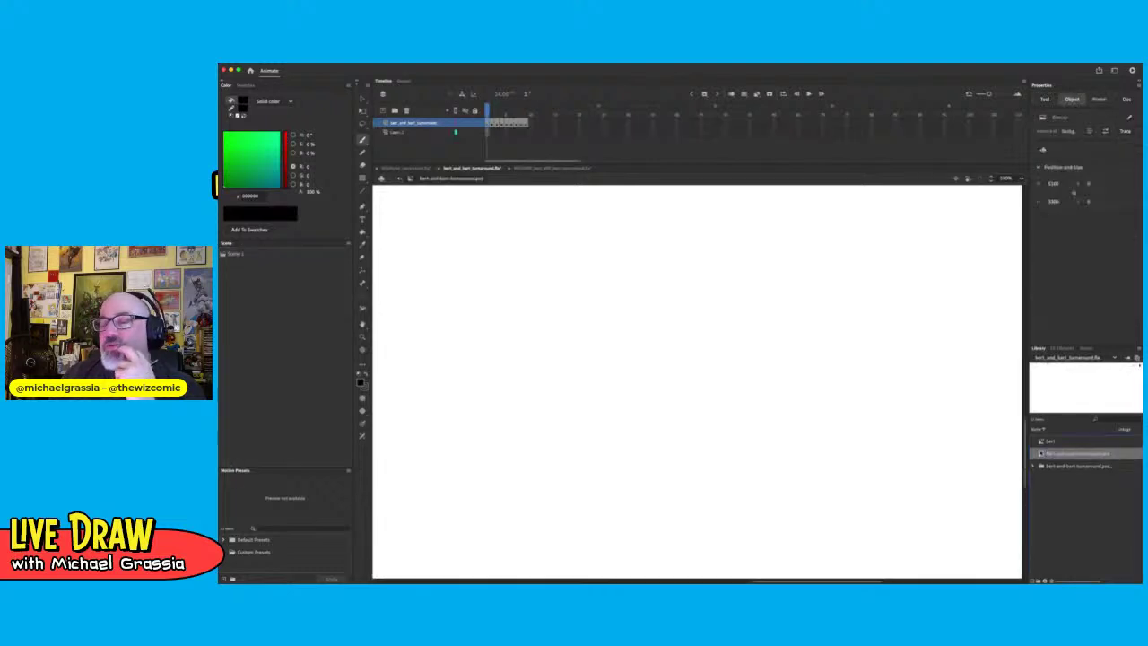
click(484, 118)
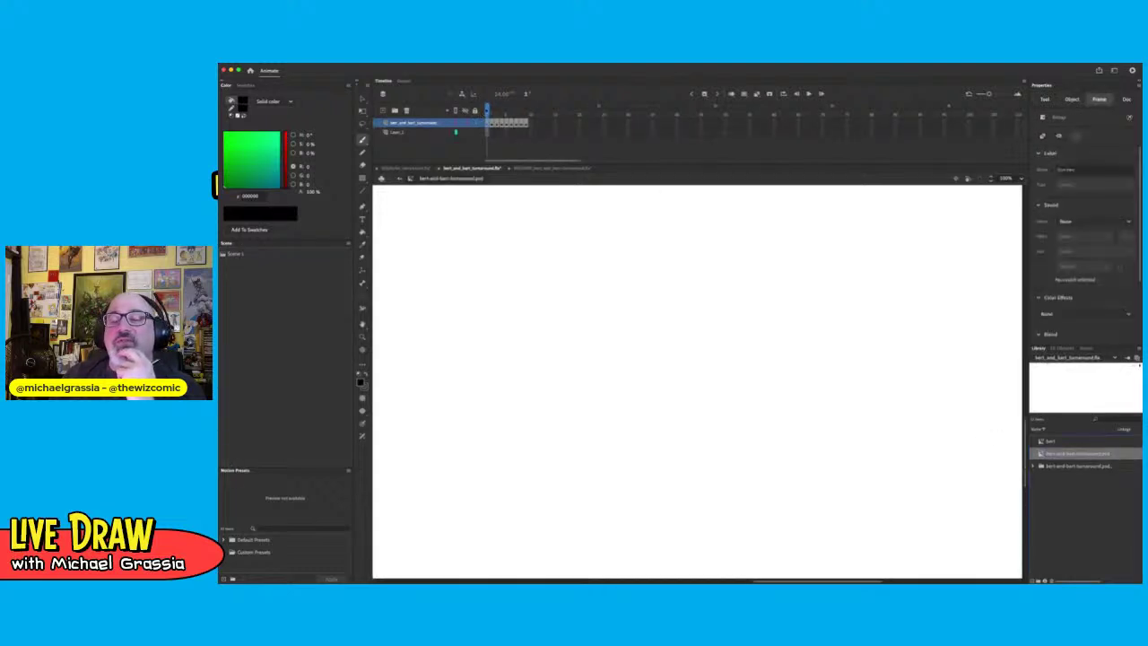
key(Return)
key(Return)
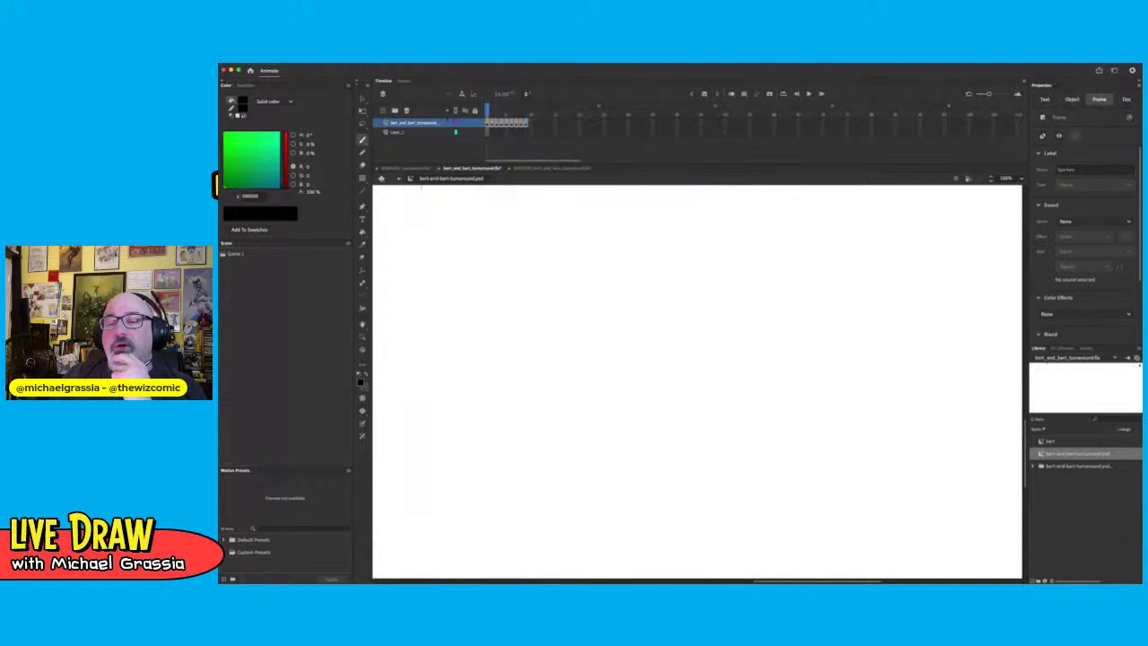
key(Escape)
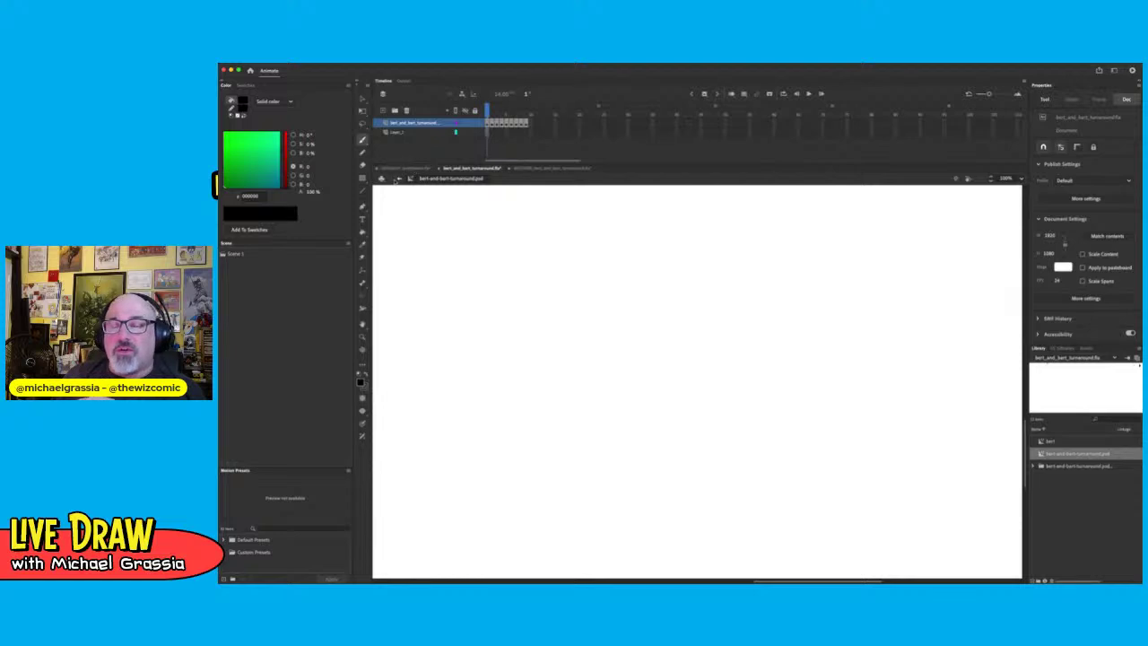
Return to the storyboard file and add a long drooping nose to the taller figure's face
click(405, 168)
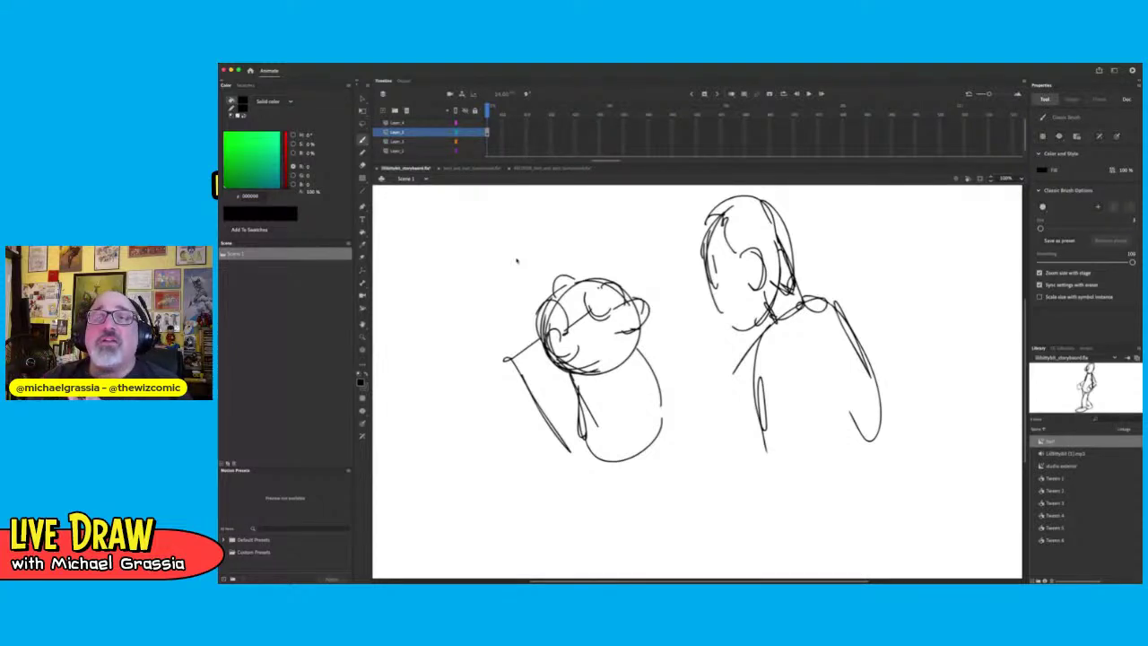
mouse_move(707, 262)
mouse_down()
mouse_move(694, 311)
mouse_move(716, 288)
mouse_move(711, 301)
mouse_up()
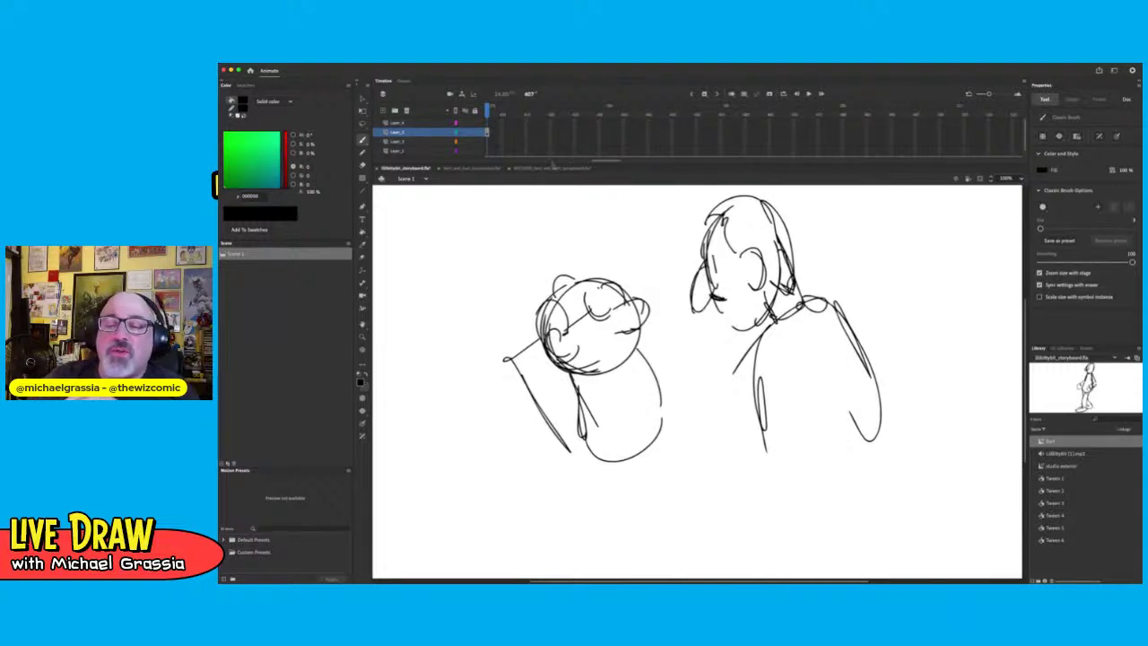
Examine the suited character's turnaround poses frame by frame with the full figure in view, then return to the storyboard
click(552, 169)
click(491, 169)
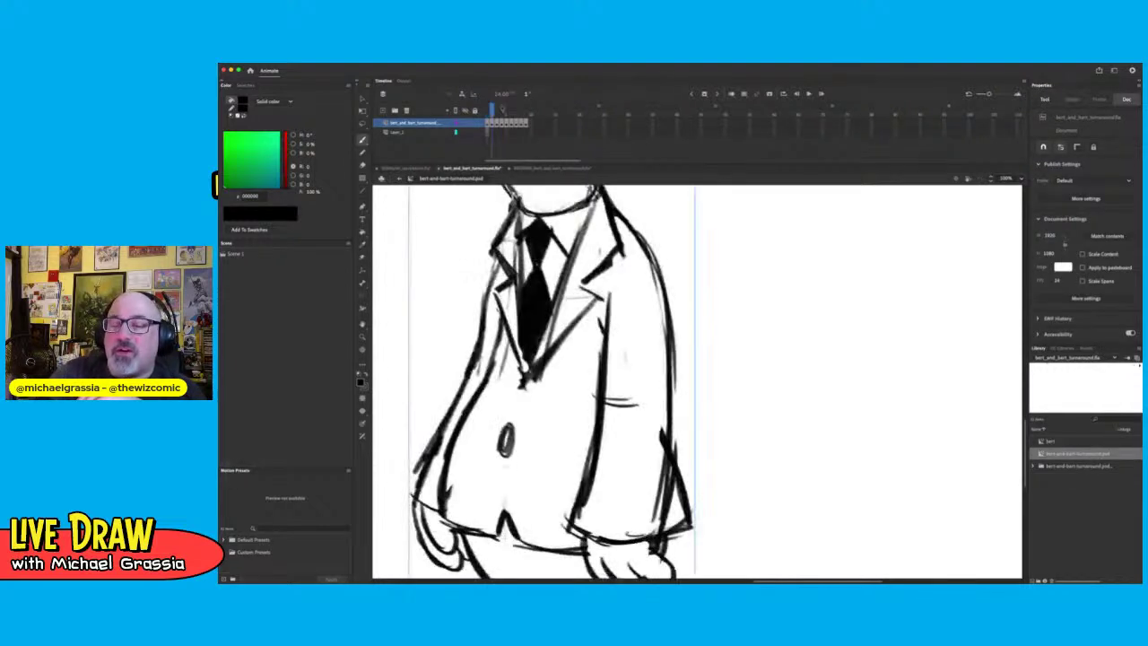
key(super+minus)
key(super+minus)
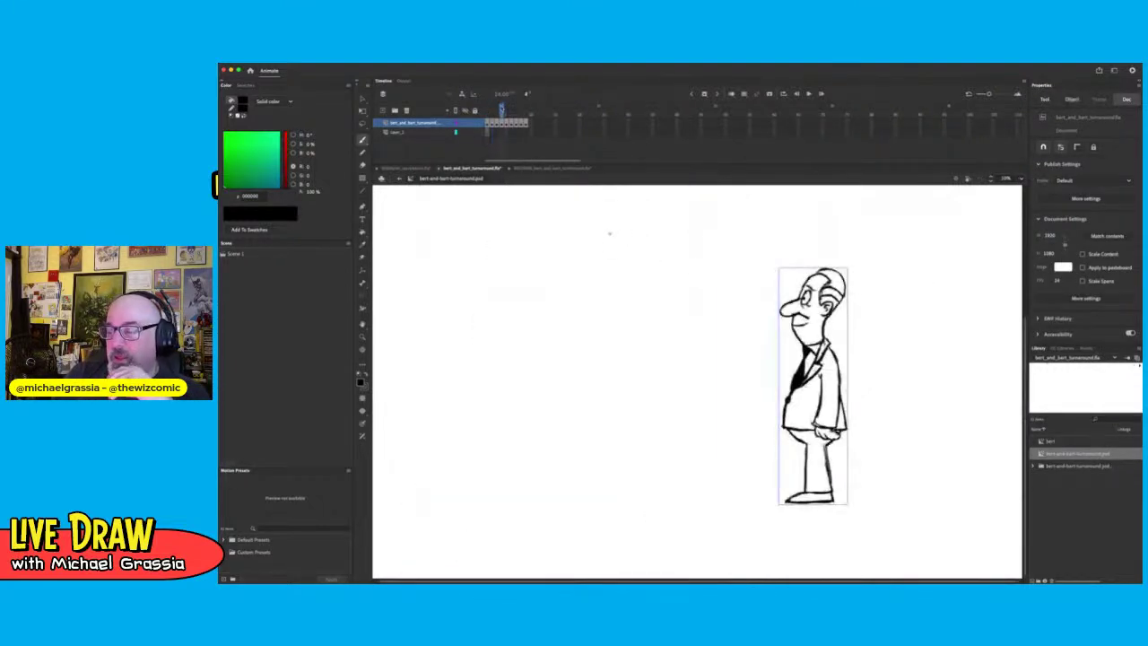
key(.)
key(.)
key(.)
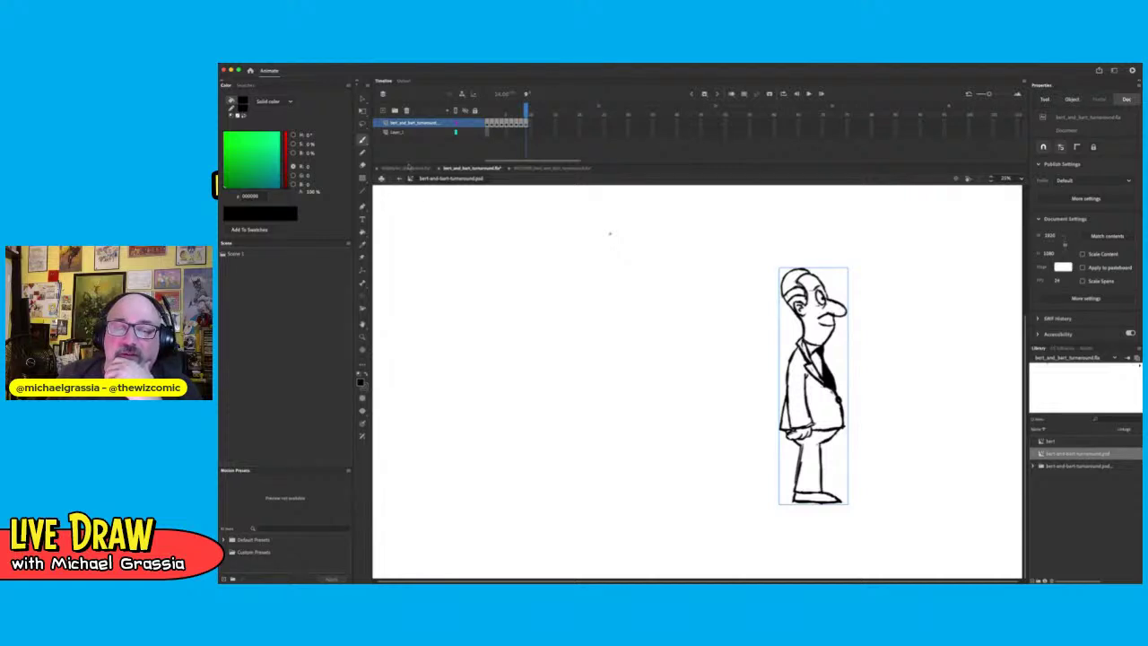
click(408, 168)
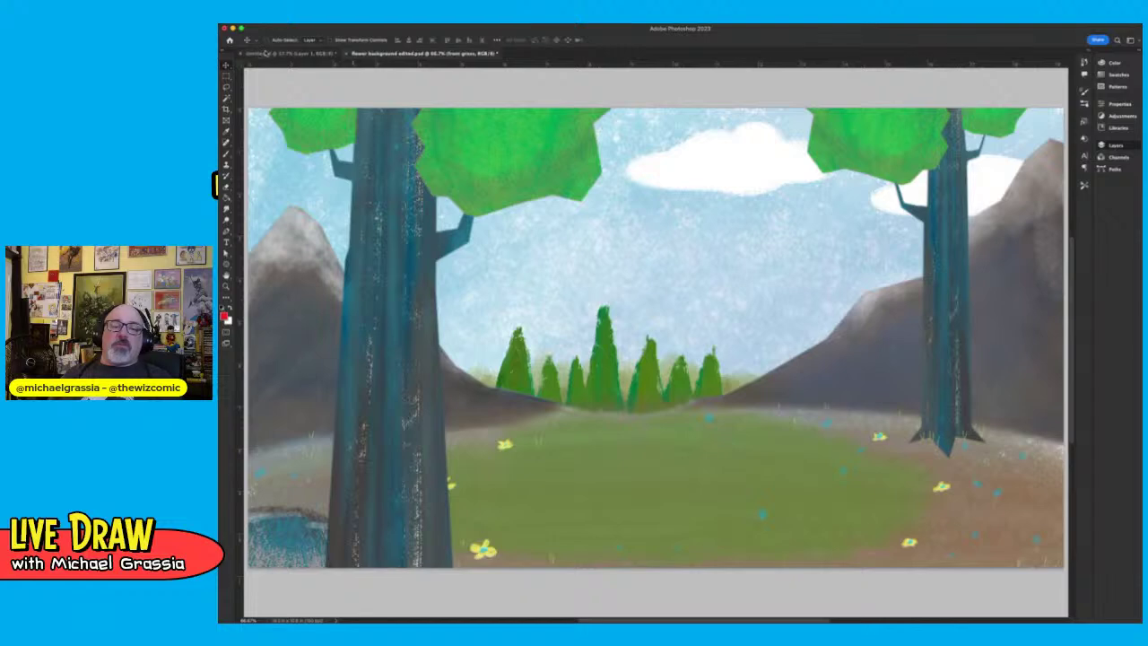
Switch to Photoshop and bring up the untitled document containing the IncrediChat poster
click(269, 53)
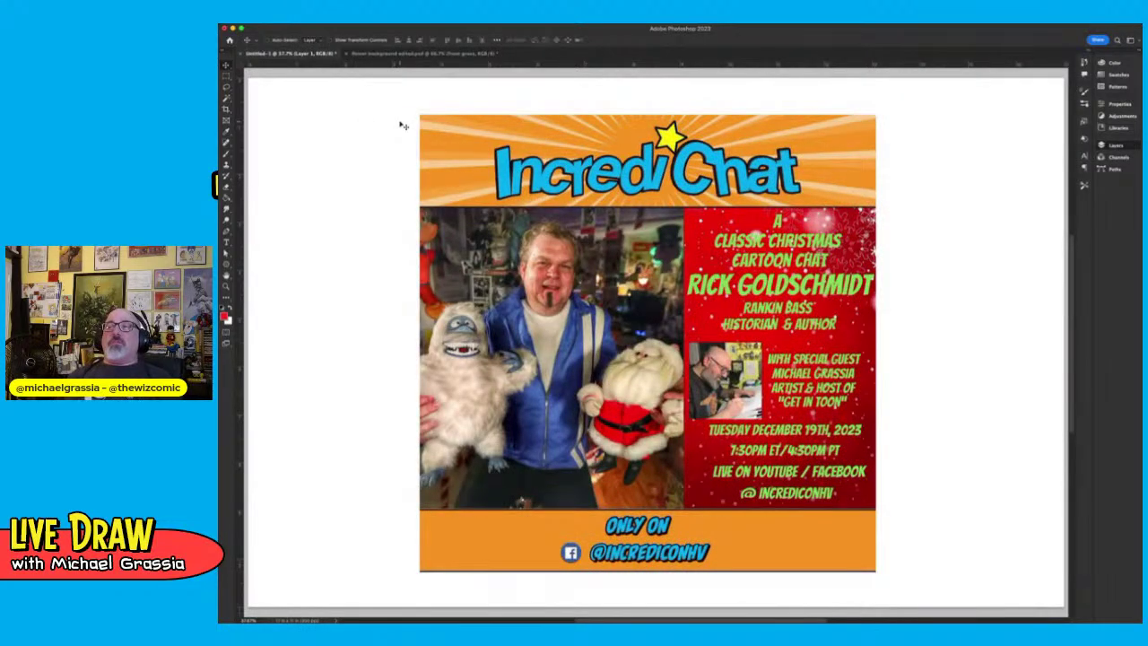